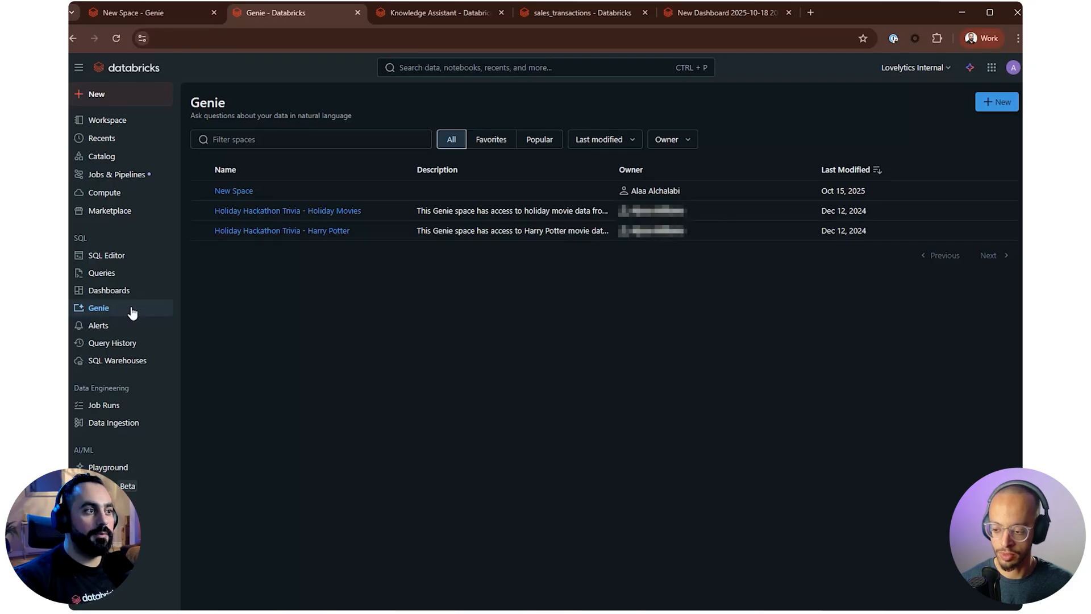
View the Dashboards overview and return to the list of Genie spaces
click(133, 290)
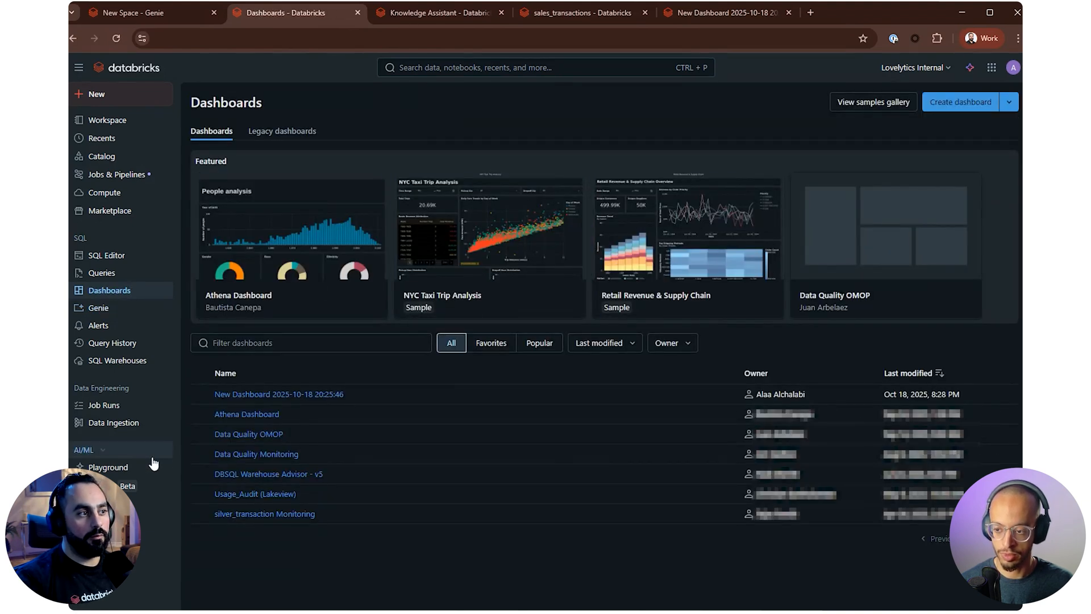
click(106, 309)
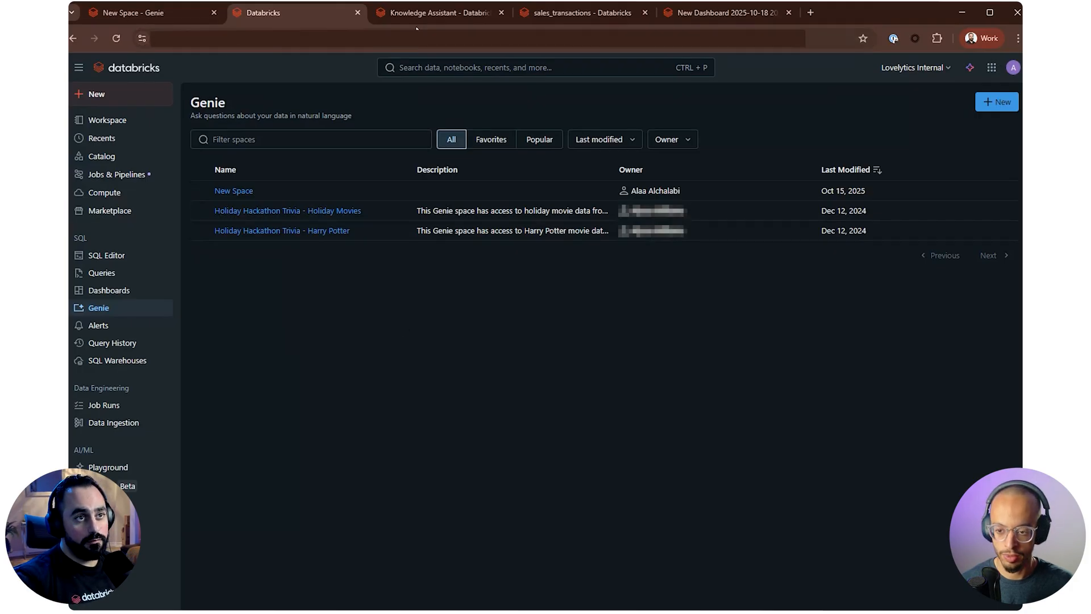
Open the bakehouse schema of the samples catalog in Catalog Explorer and expand it to list its tables
click(582, 16)
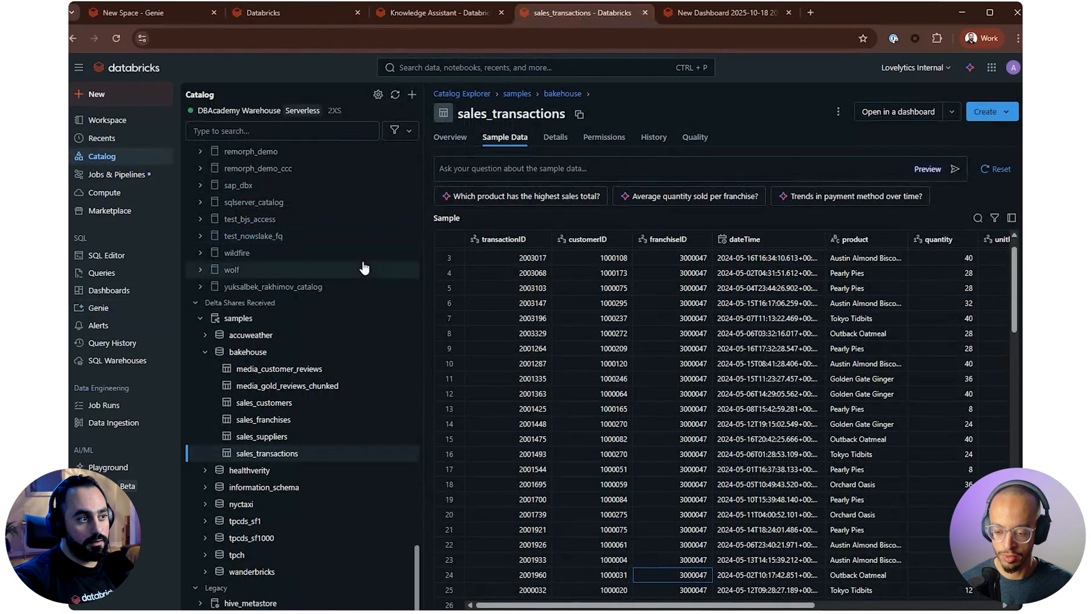
click(263, 356)
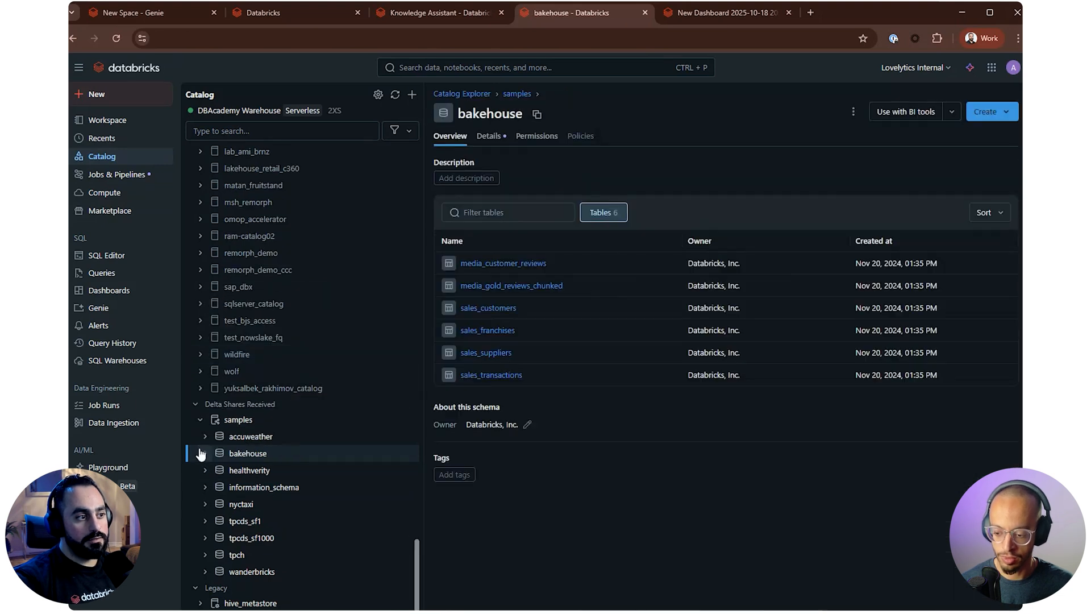
click(203, 452)
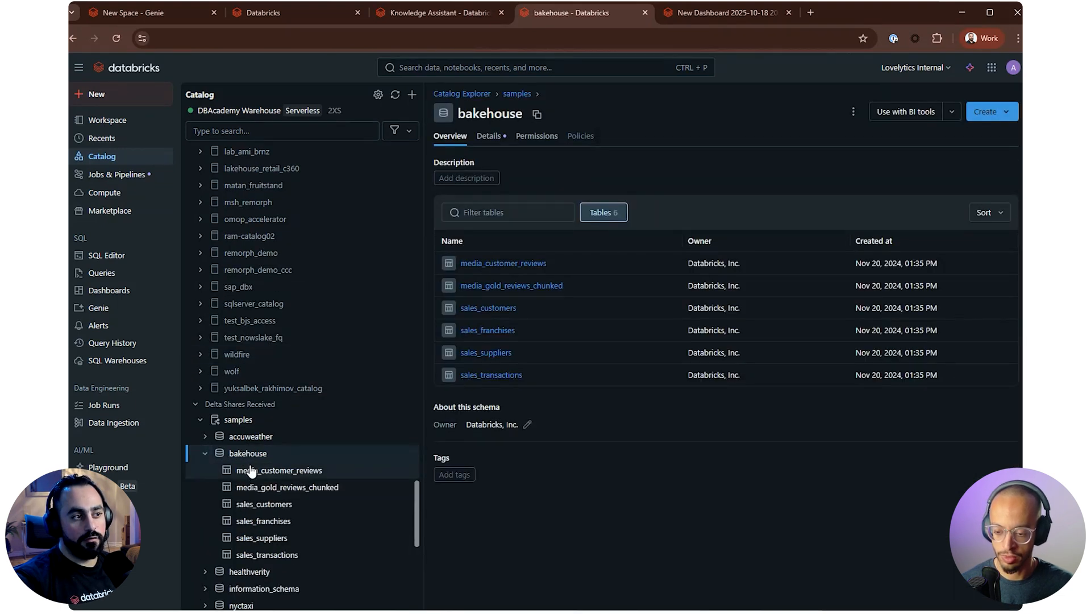
scroll(250, 472, down, 2)
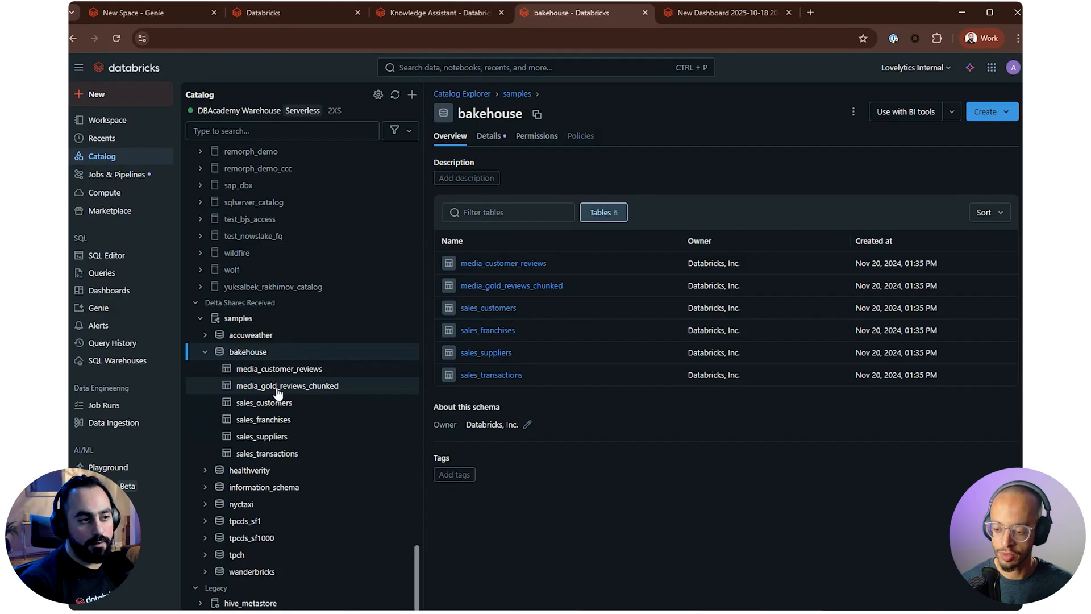
mouse_move(278, 392)
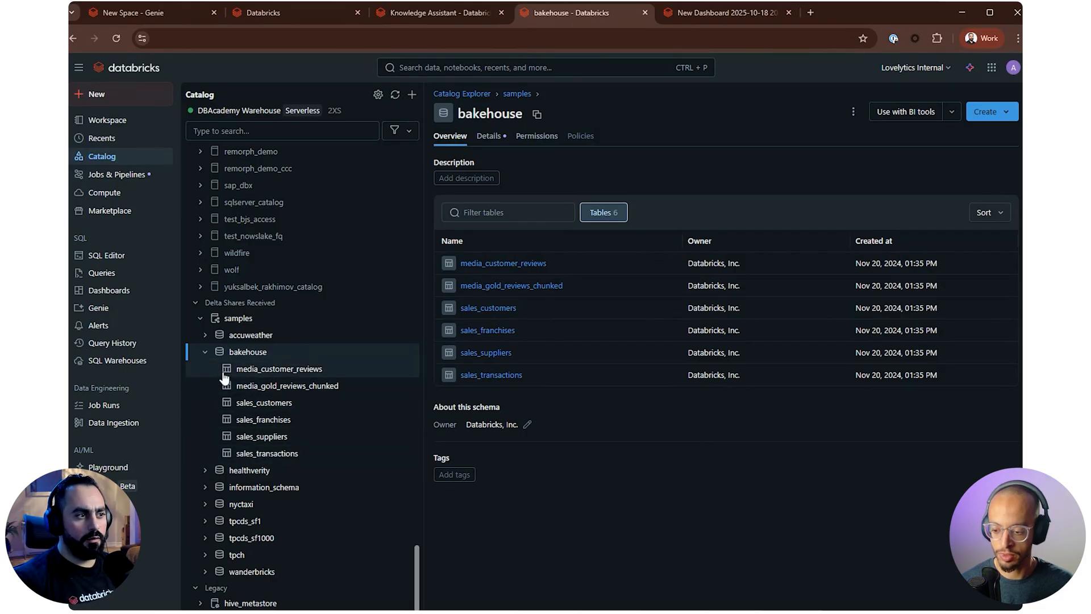
Read the full description of the media_customer_reviews table and look through all columns of its sample data
click(270, 375)
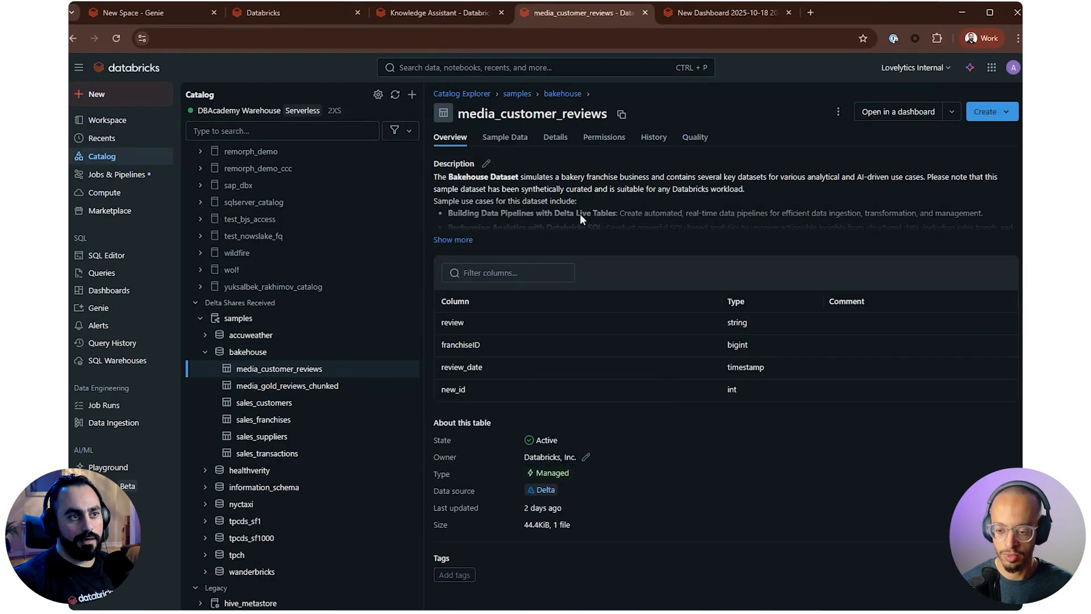
click(452, 239)
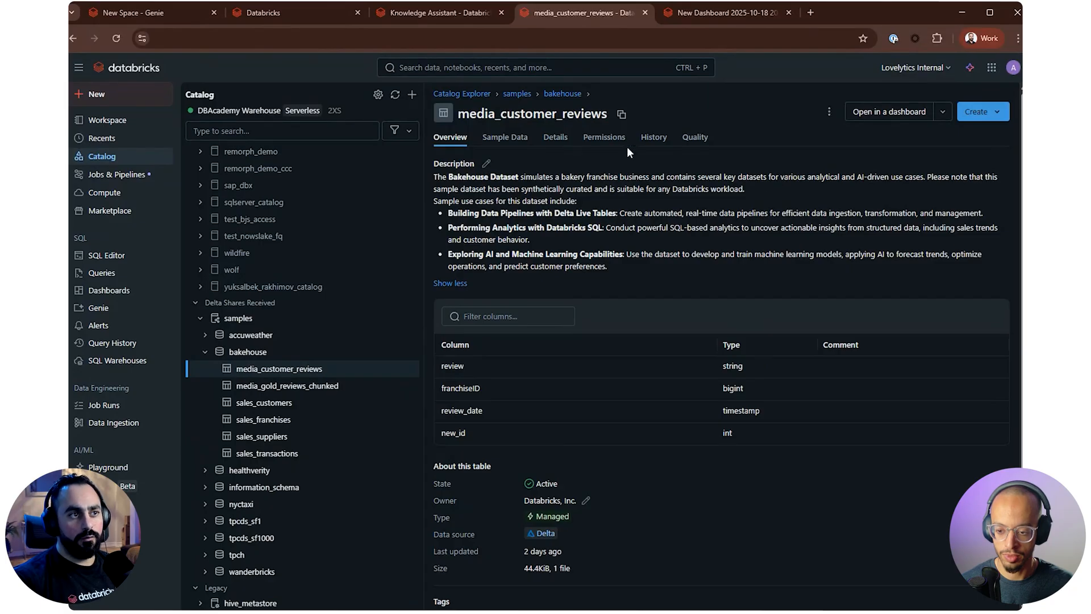
click(497, 140)
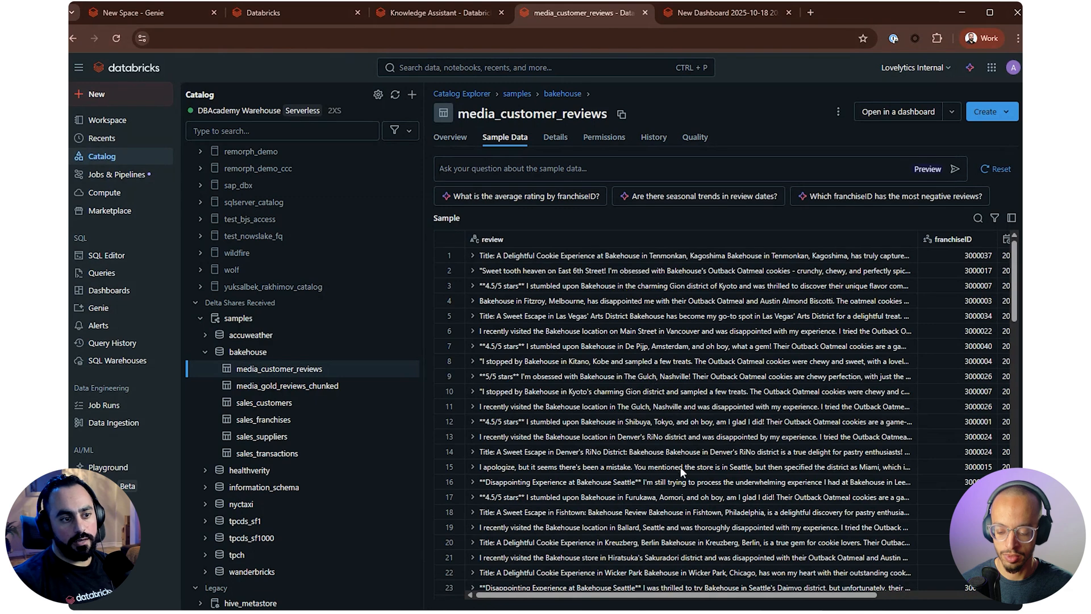
drag(668, 596, 800, 591)
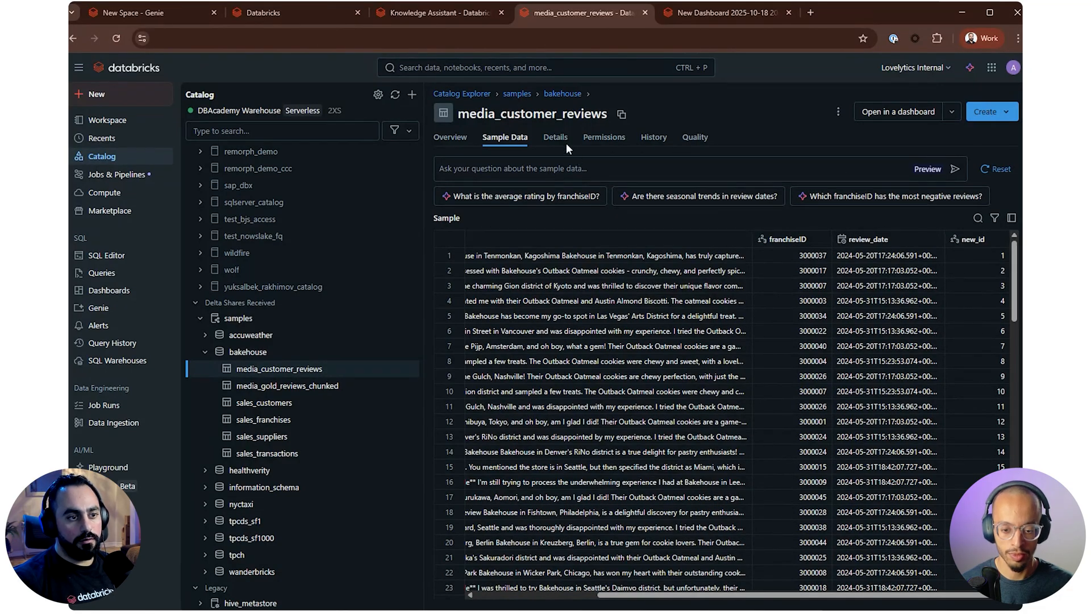
drag(778, 601, 662, 601)
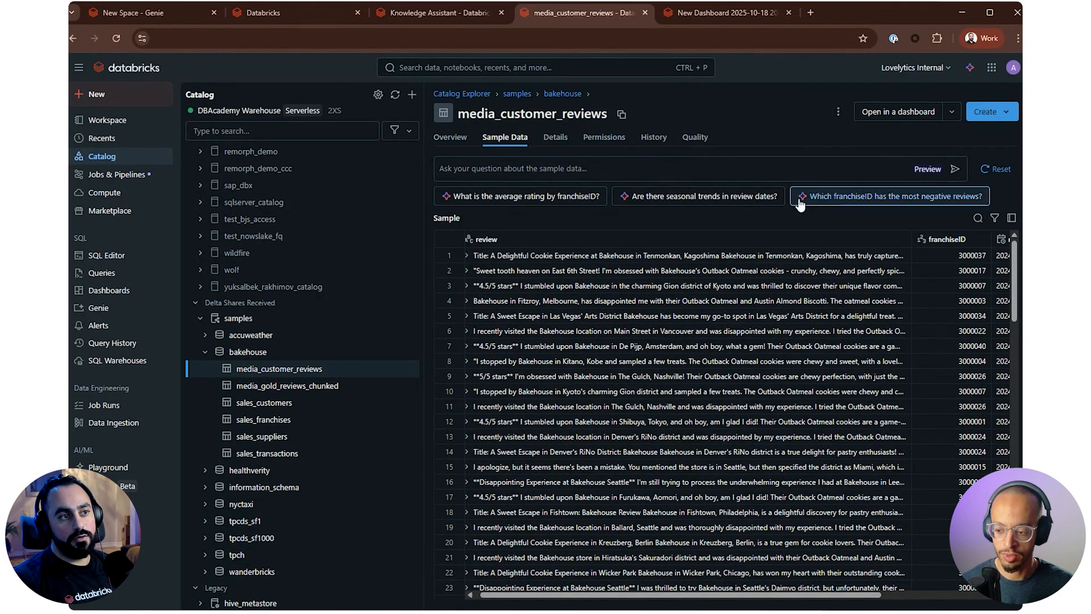
Ask the suggested question "What is the average rating by franchiseID?" about the sample data and read the assistant's answer
click(570, 202)
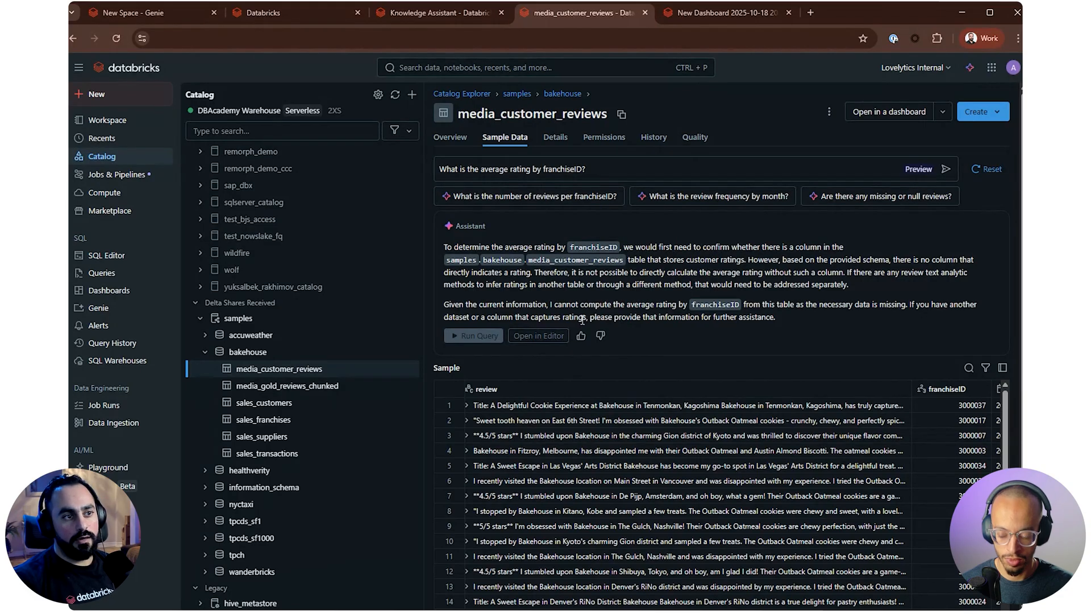
drag(689, 304, 767, 304)
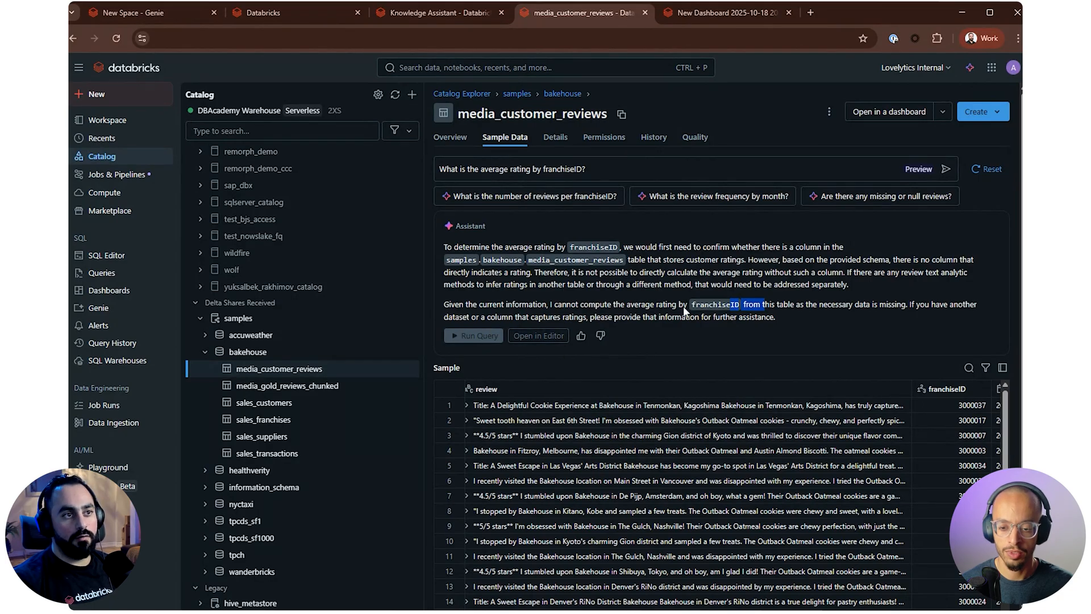
Examine the sample customer reviews and their columns below the assistant's answer for rating information
scroll(786, 258, down, 1)
scroll(786, 258, down, 2)
scroll(682, 227, up, 3)
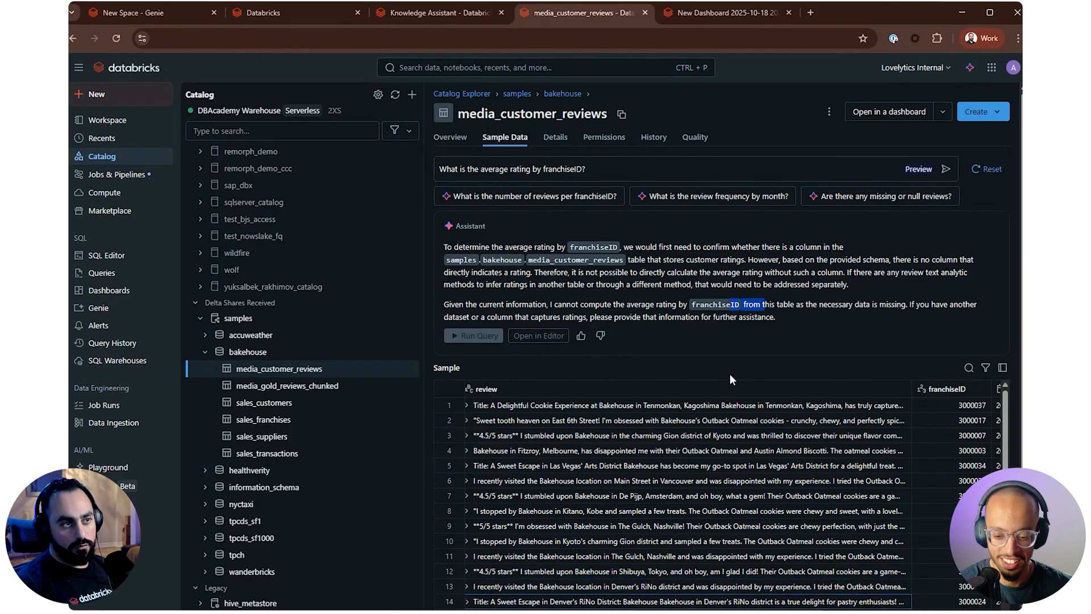
scroll(846, 345, down, 3)
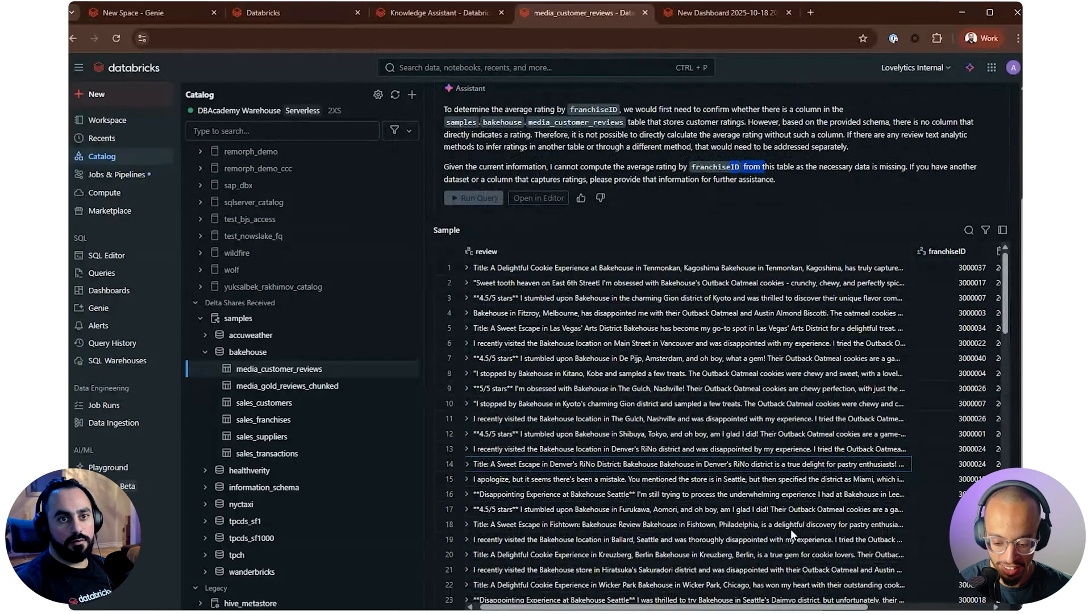
drag(774, 607, 676, 560)
scroll(852, 443, up, 3)
click(719, 271)
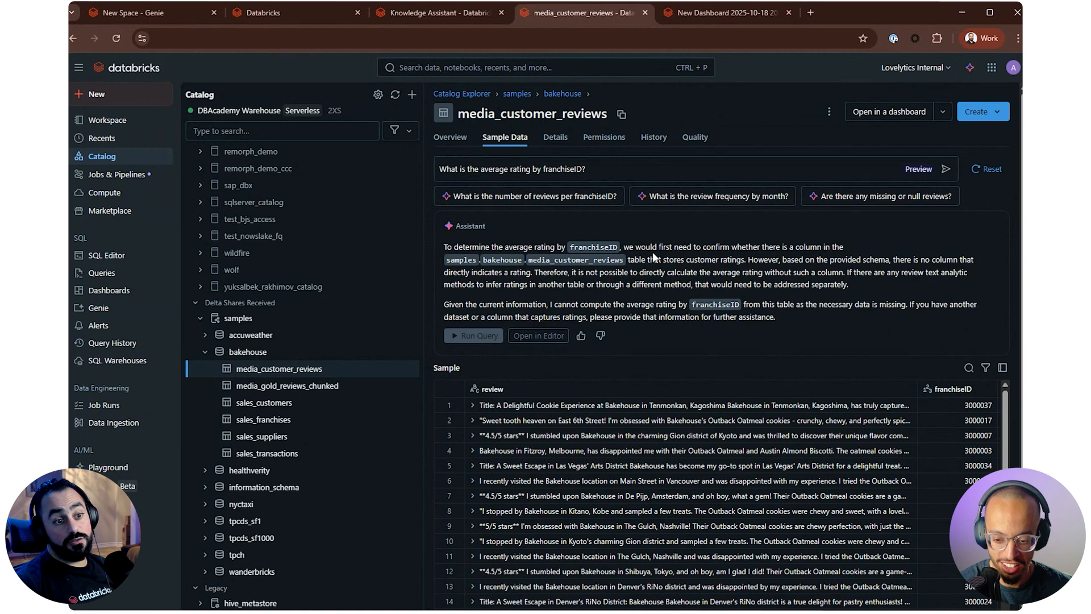
scroll(630, 581, down, 10)
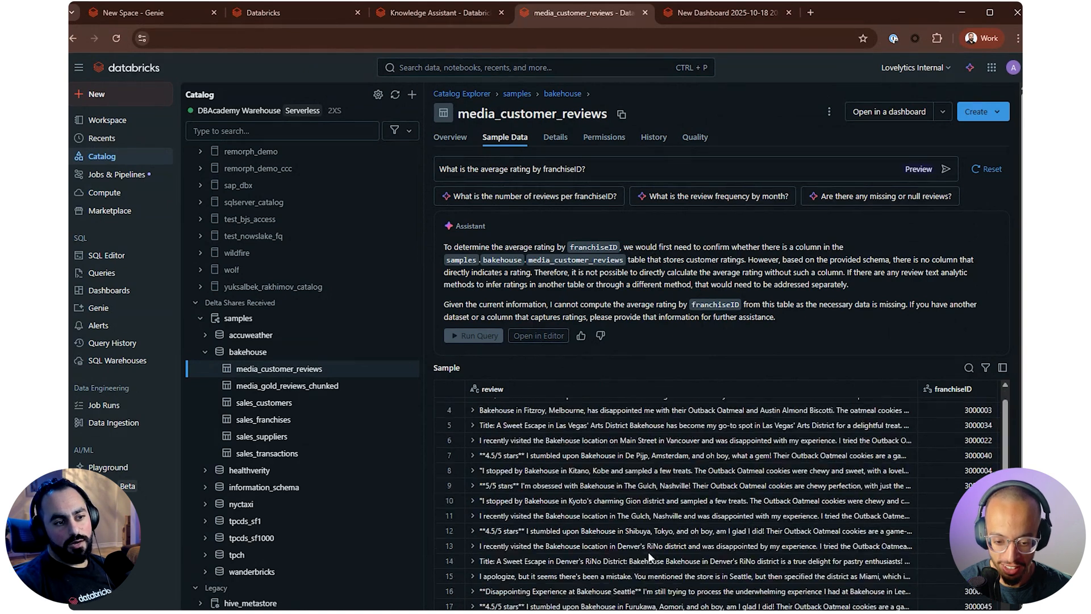
scroll(631, 581, up, 5)
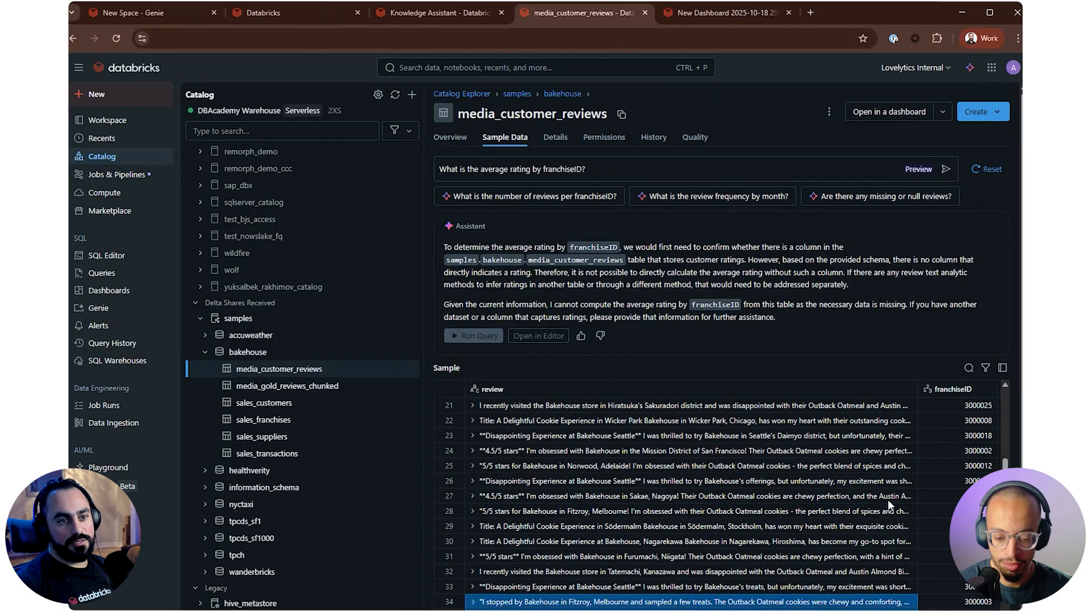
scroll(721, 479, up, 4)
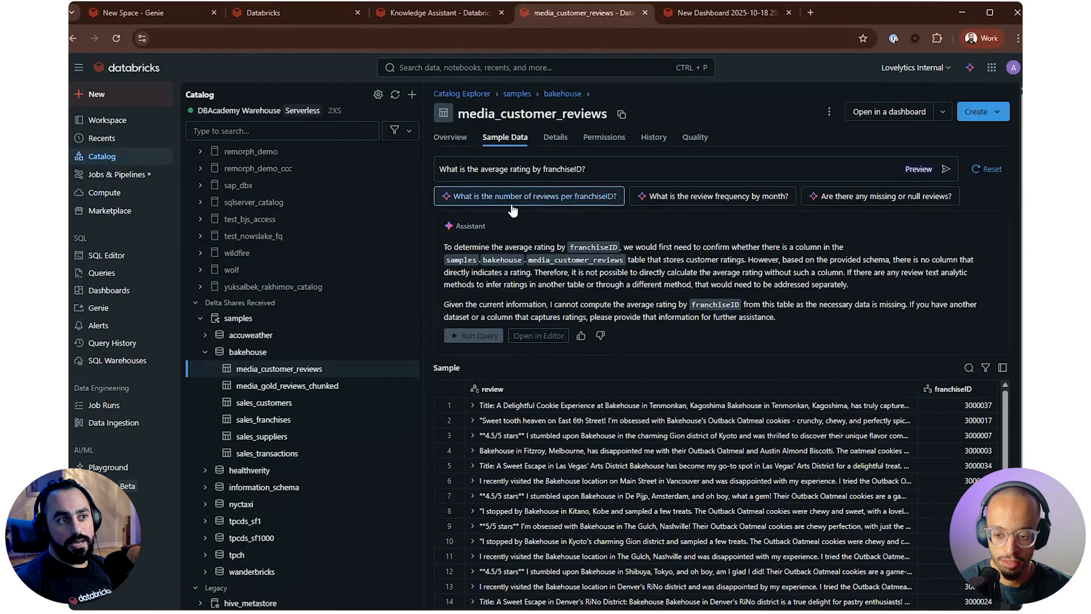
Ask the suggested question "What is the number of reviews per franchiseID?", run the generated SQL query and look through its result
click(481, 198)
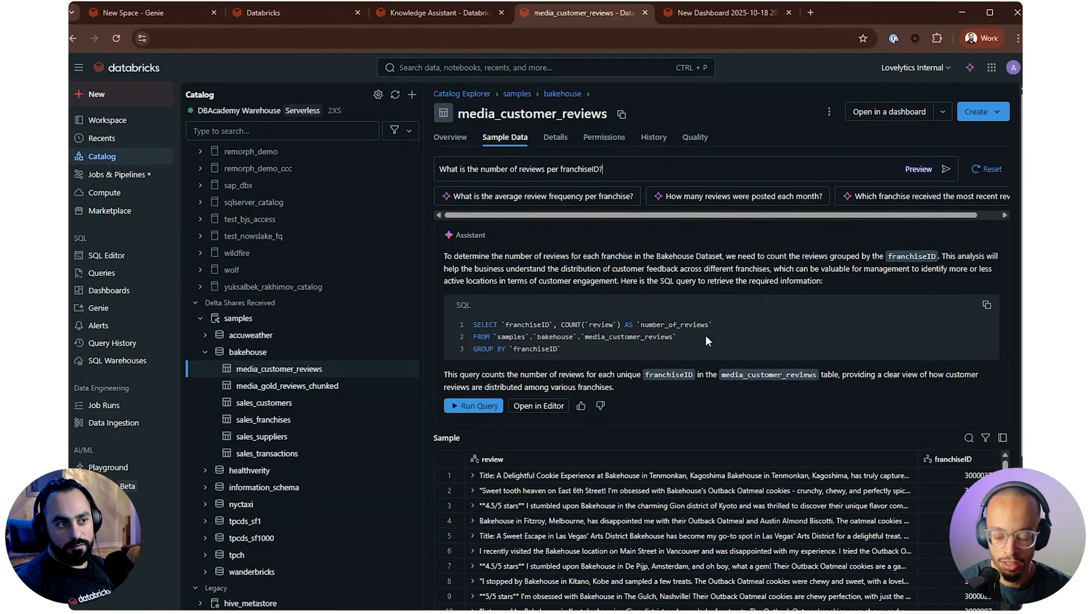
scroll(515, 324, down, 1)
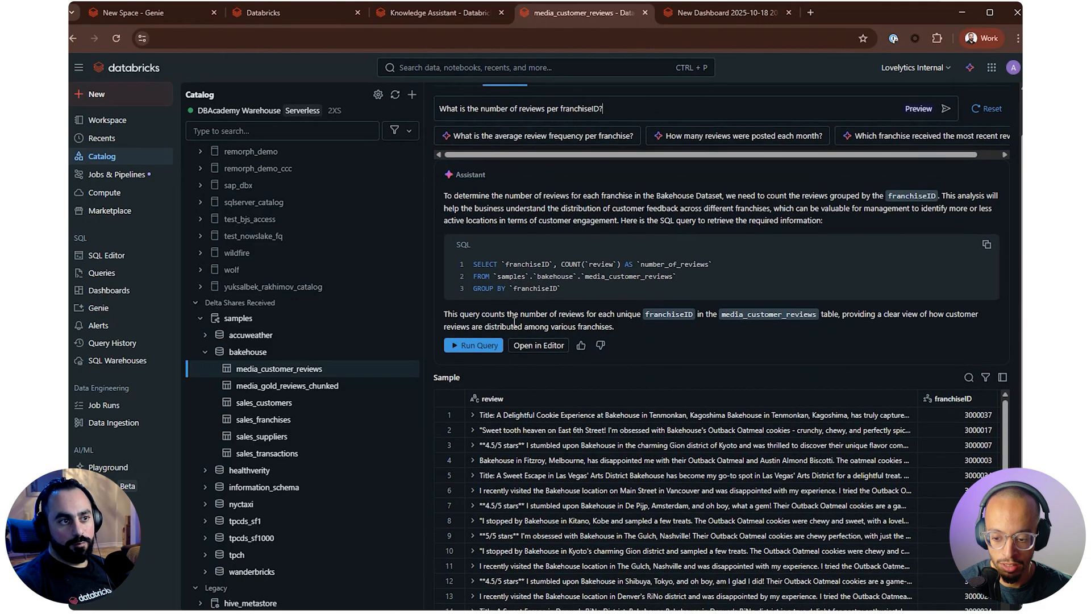
drag(635, 281, 452, 257)
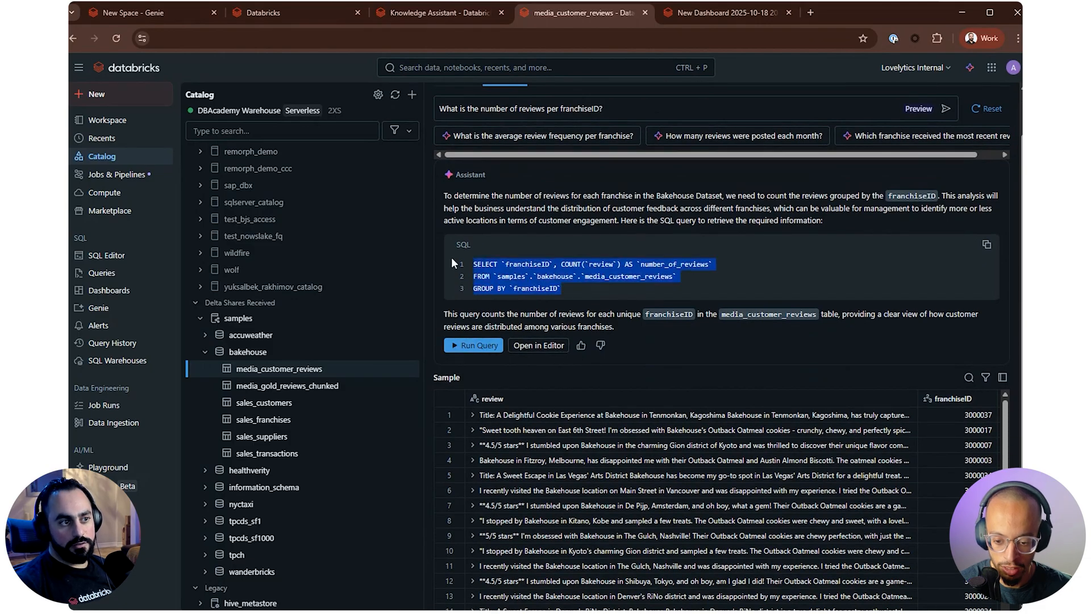
click(459, 351)
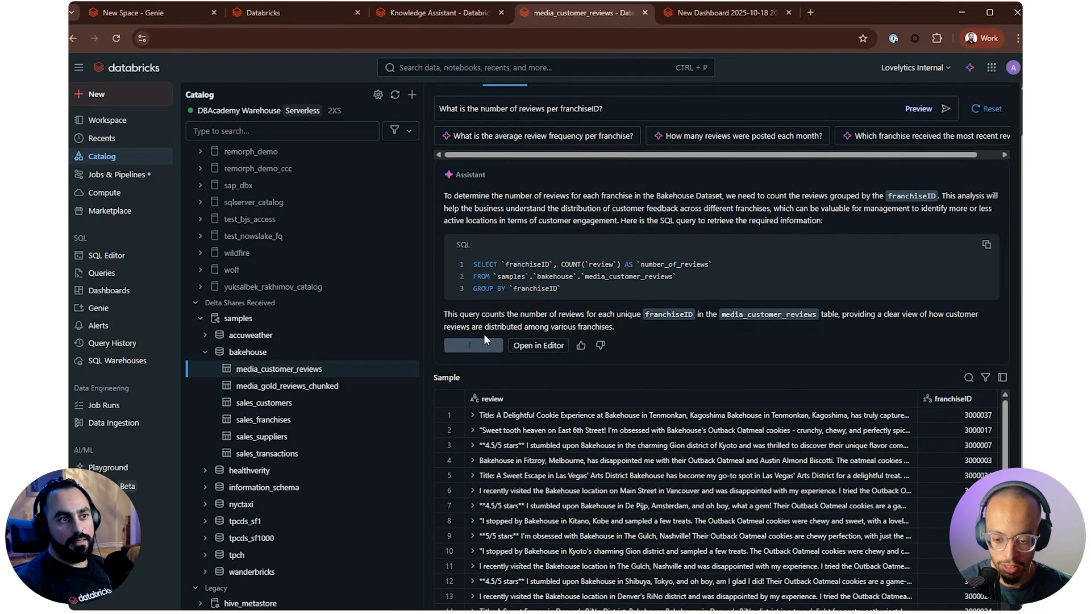
scroll(633, 322, down, 3)
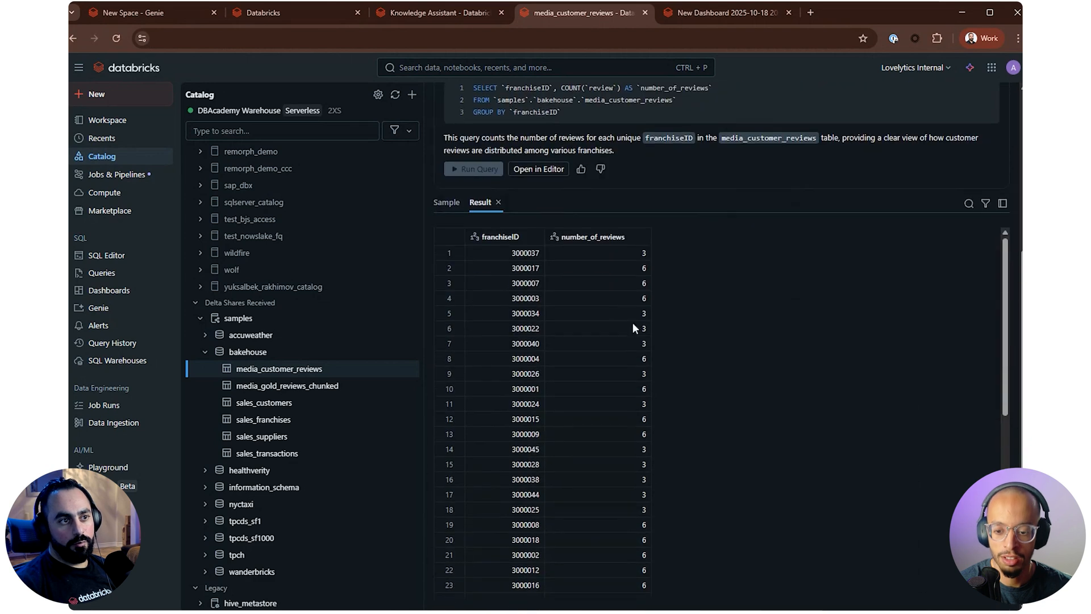
scroll(614, 292, down, 5)
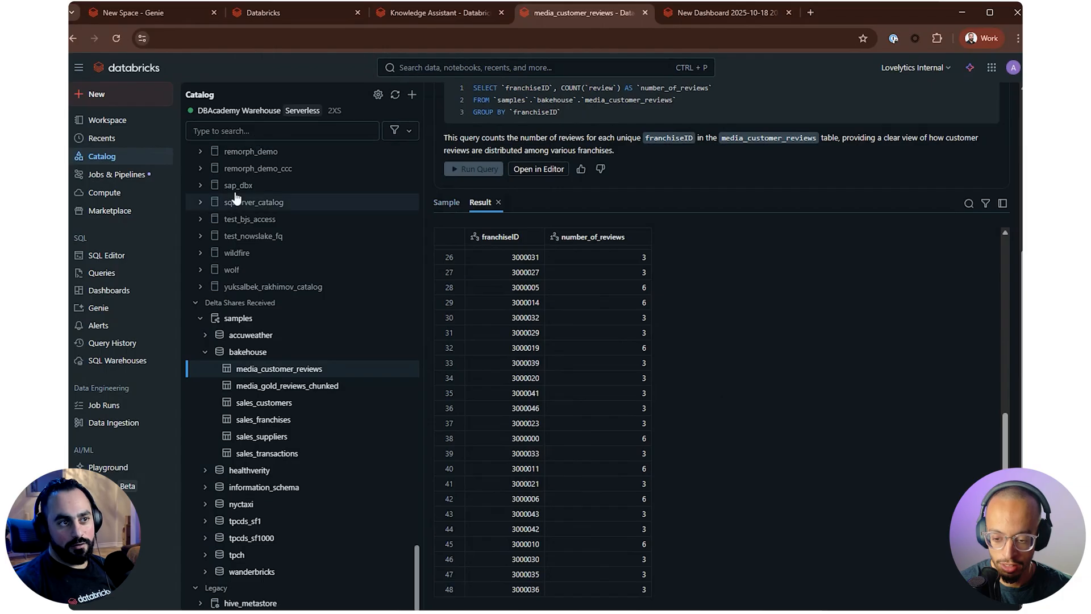
scroll(745, 369, up, 5)
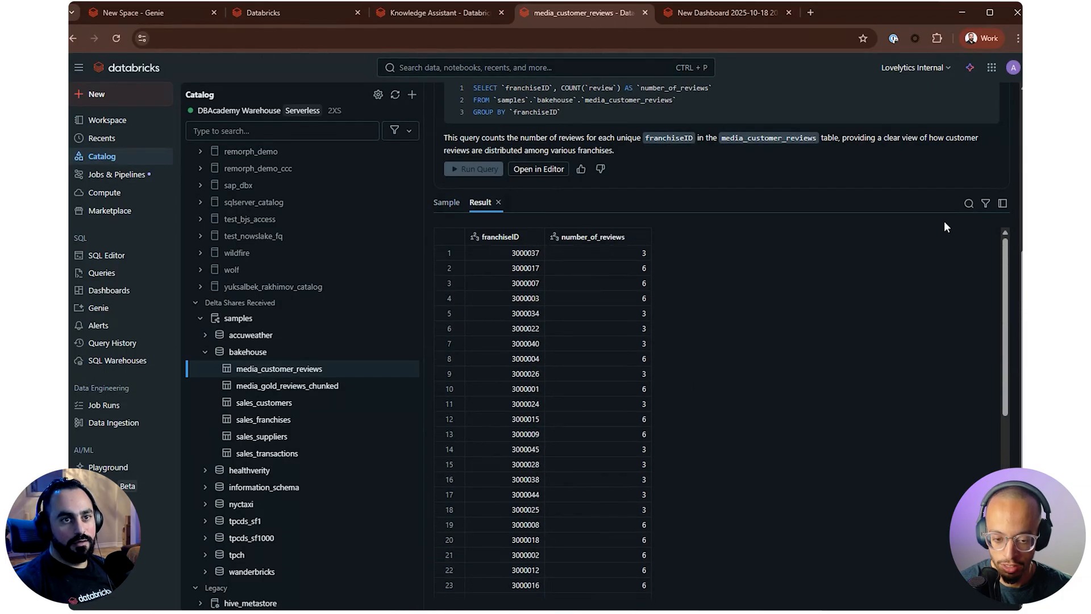
Return to the sample rows and review the options for opening media_customer_reviews in a dashboard, Genie or external BI tools
click(448, 214)
scroll(705, 296, up, 5)
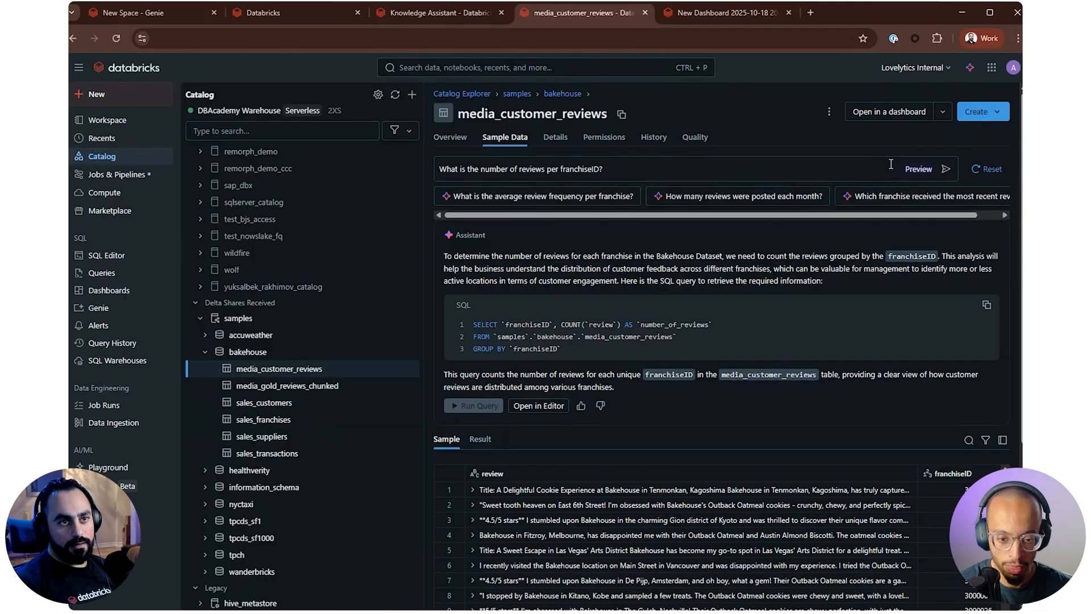
click(940, 114)
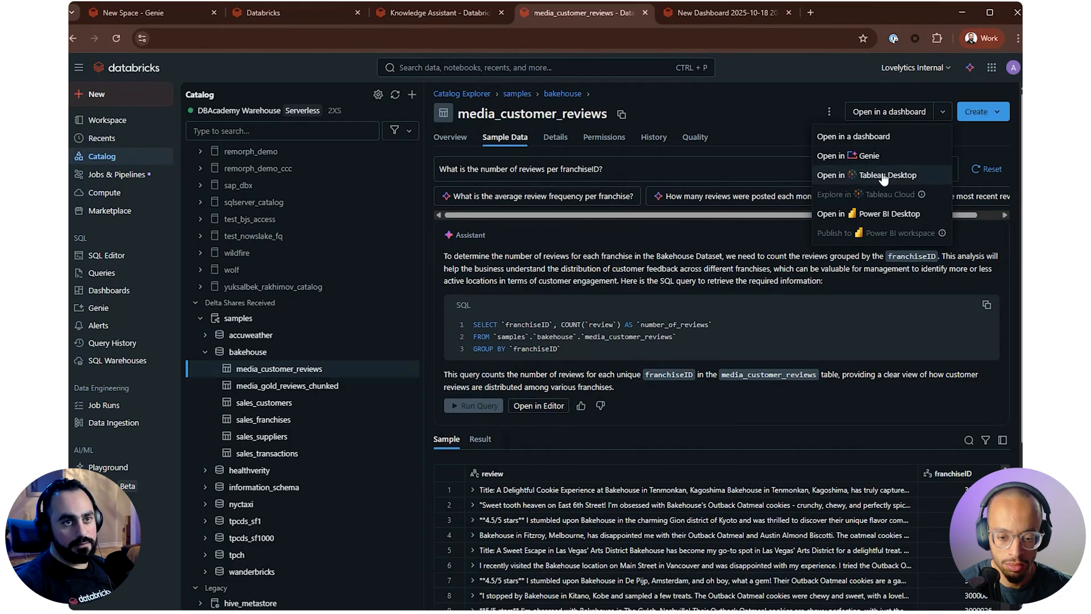
click(773, 138)
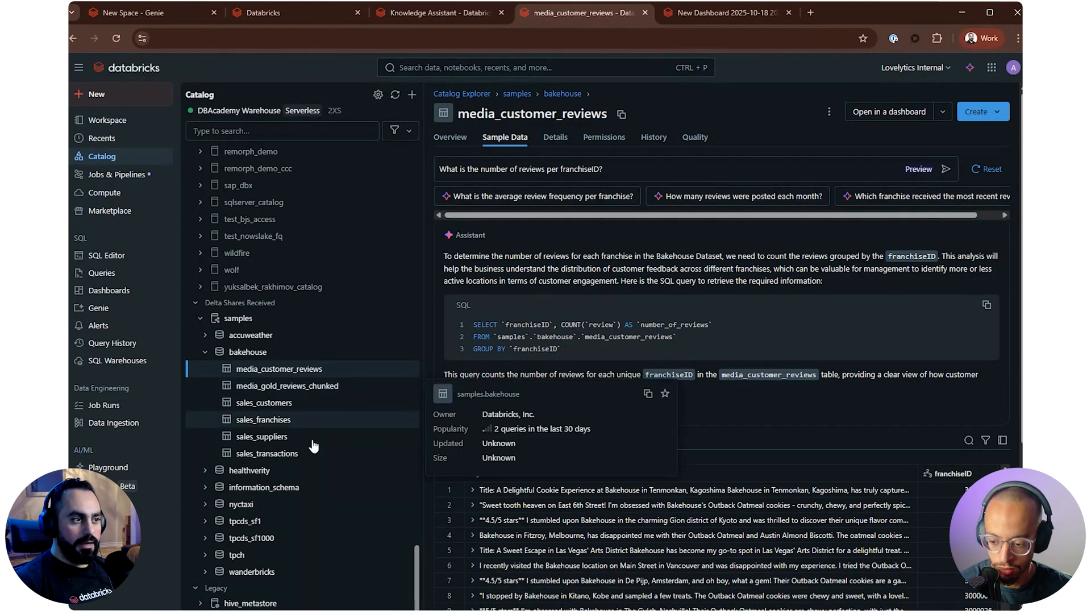
Open the media_gold_reviews_chunked table and read its full description and sample use cases
click(323, 387)
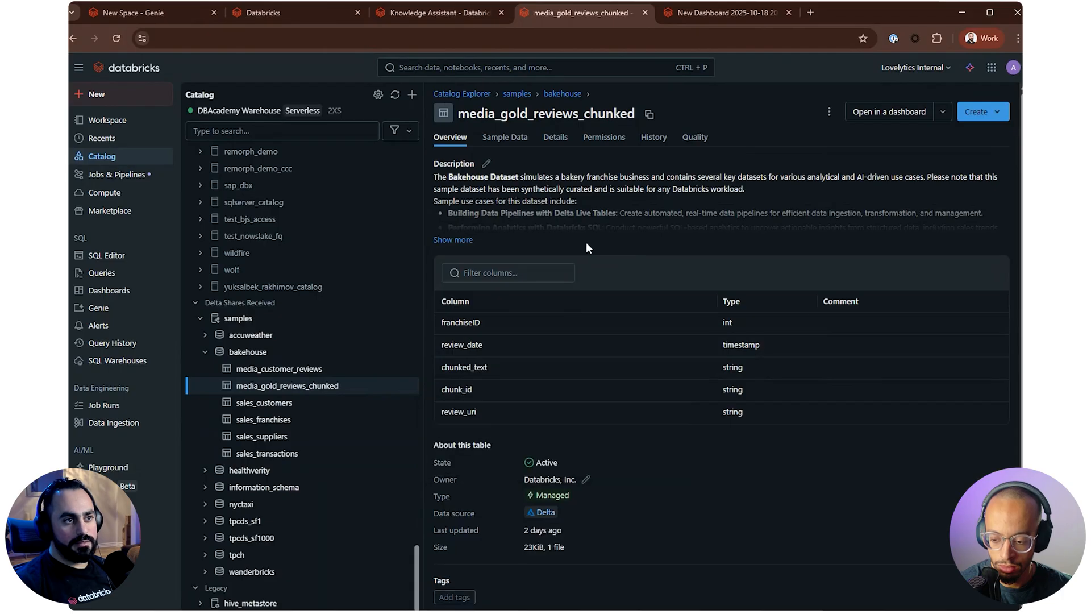
click(458, 239)
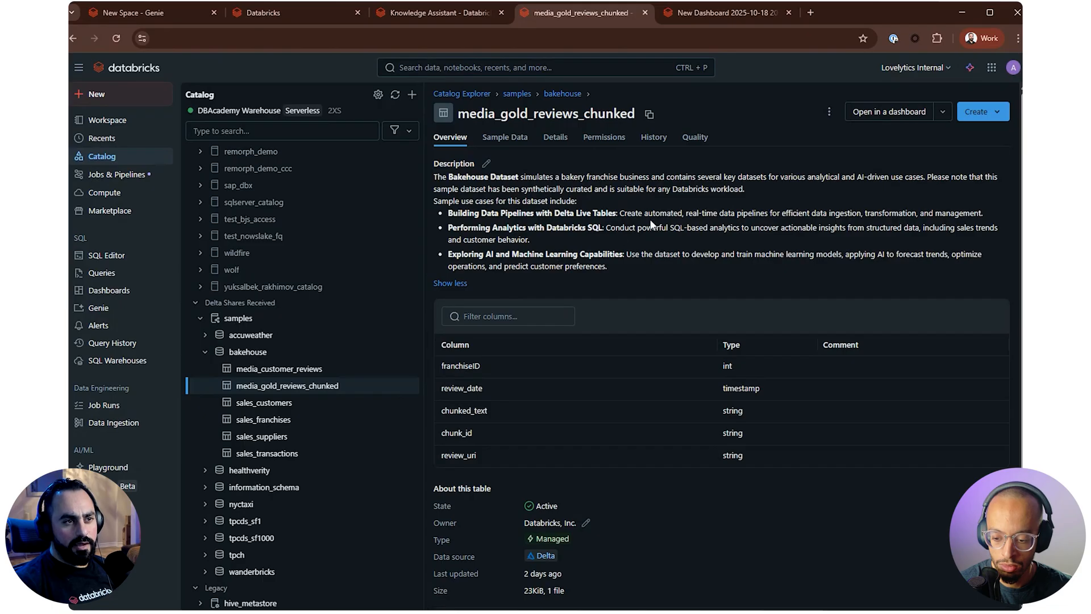
drag(505, 202, 646, 255)
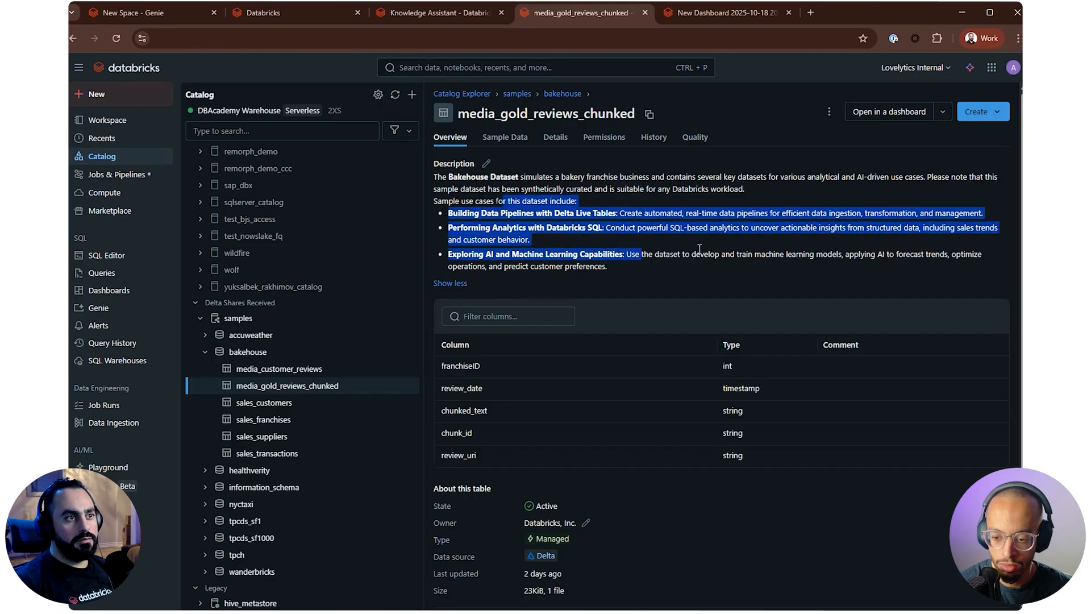
click(699, 250)
Show the sample data of media_gold_reviews_chunked and look across to the chunk_id and review_uri columns
click(497, 141)
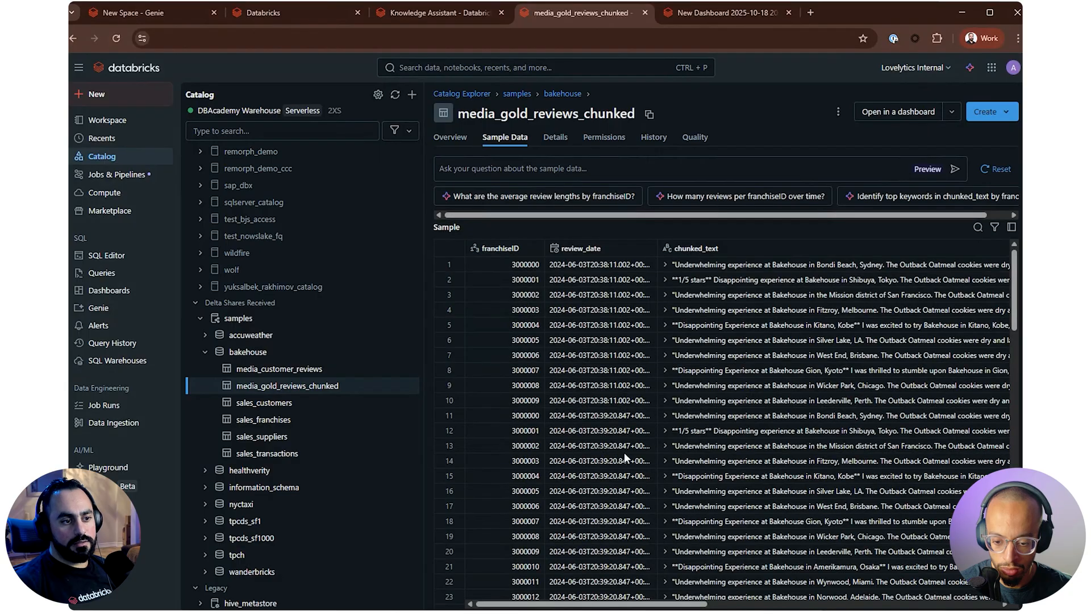
scroll(776, 575, right, 10)
scroll(830, 574, right, 5)
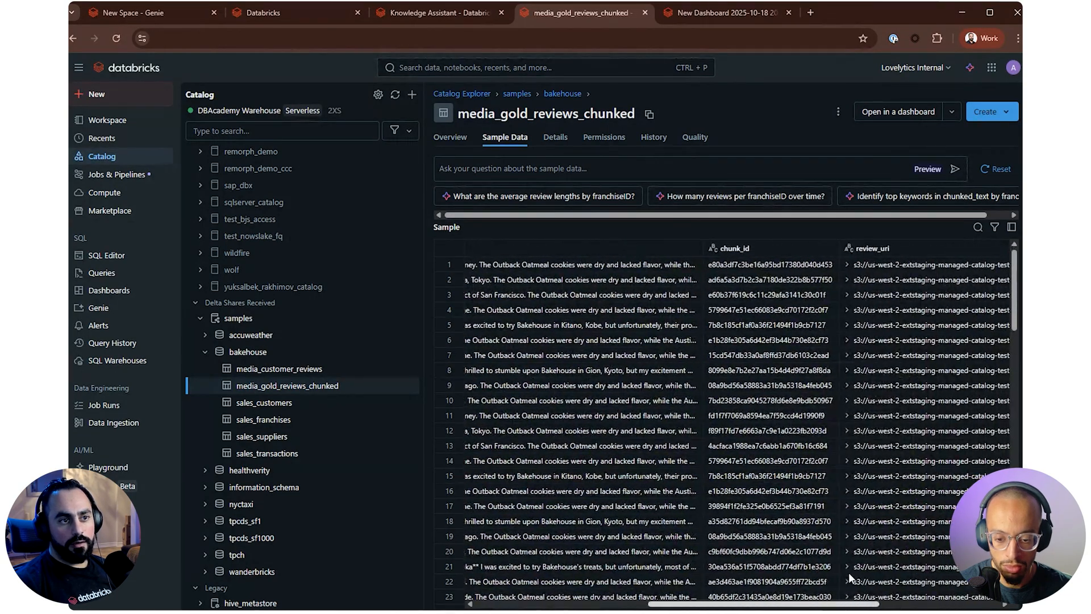
Highlight the chunk_id column and expand the first review_uri value to highlight its full S3 path
click(654, 247)
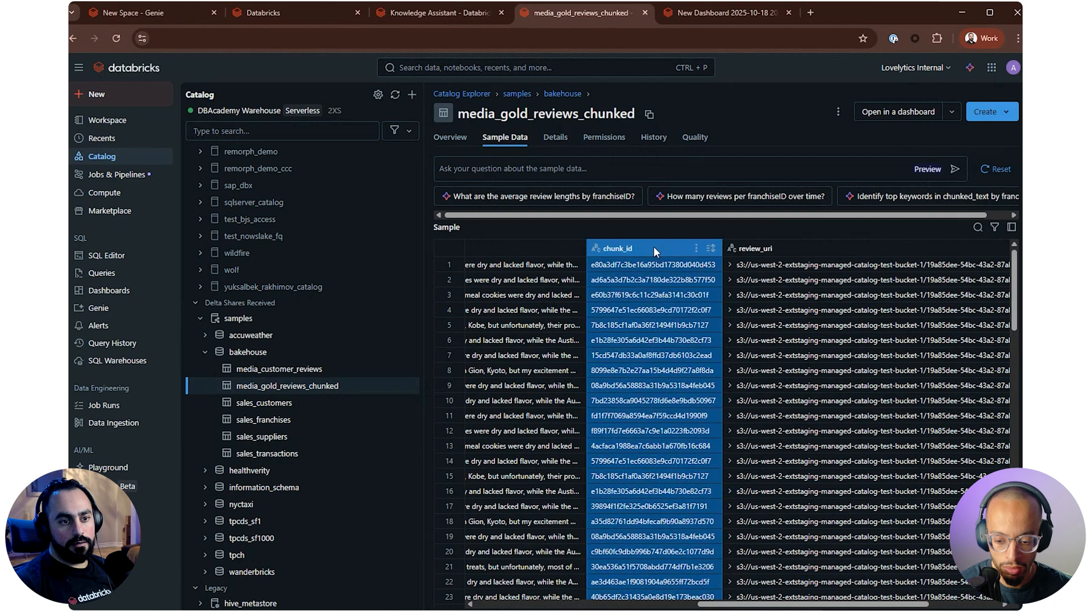
scroll(872, 596, right, 3)
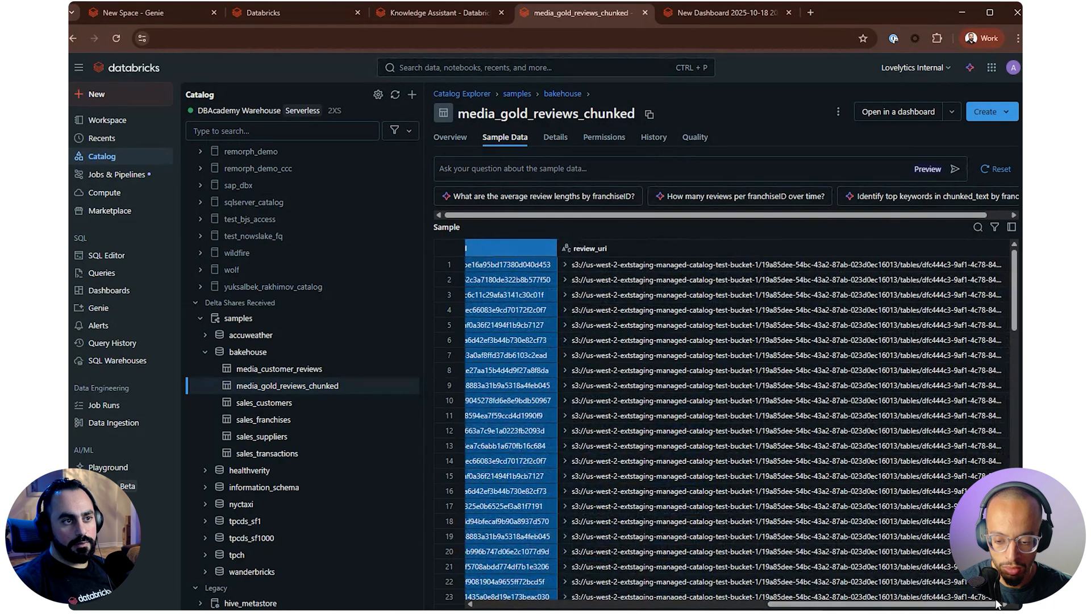
click(565, 265)
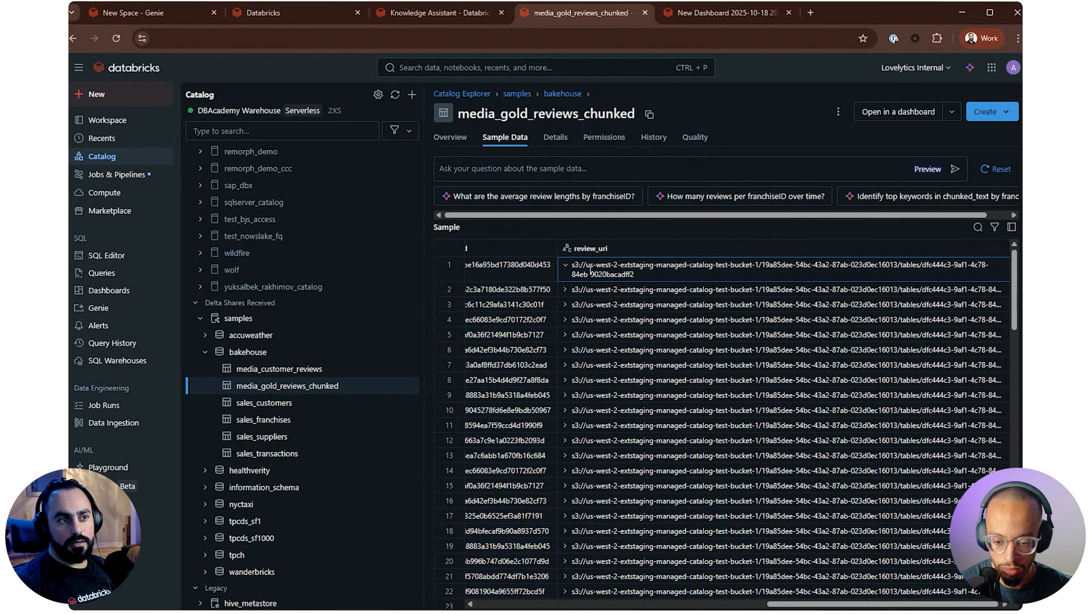
drag(634, 273, 571, 265)
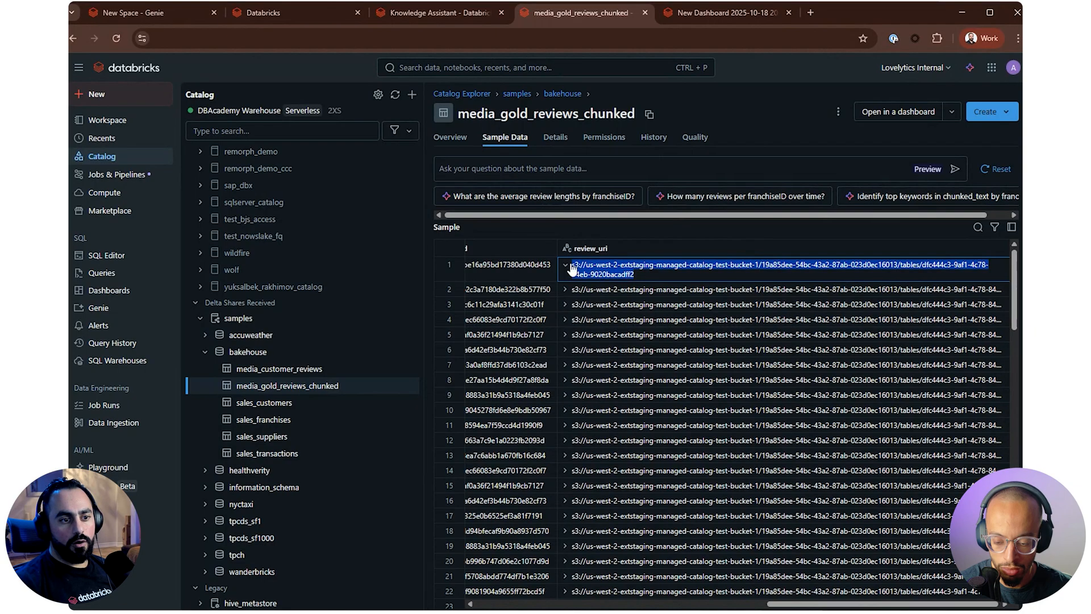
Expand the first two chunked_text reviews and return to the table's overview with its full description shown
drag(813, 604, 521, 591)
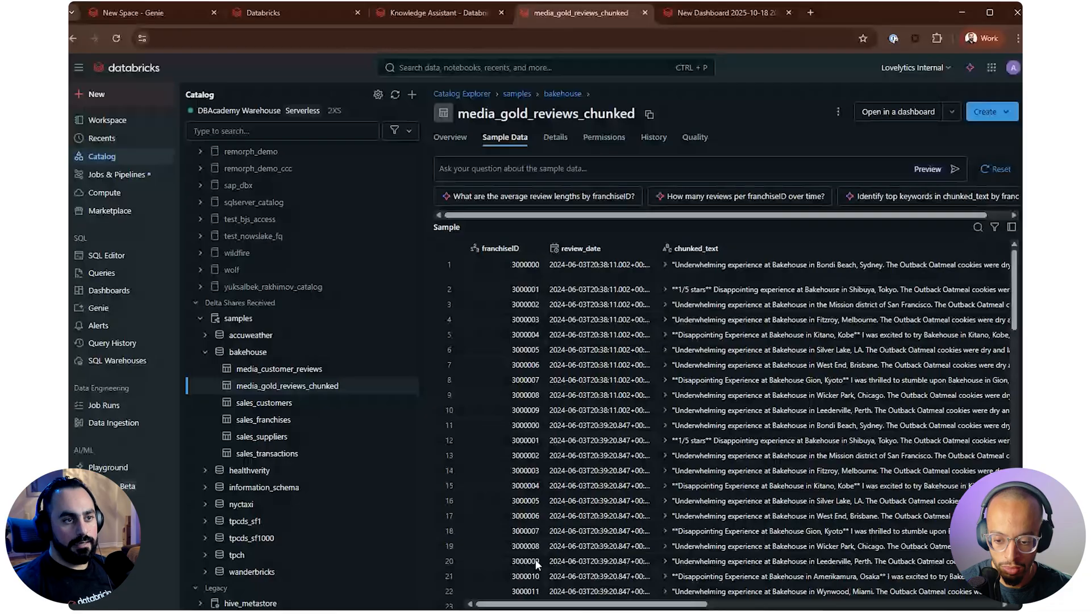
click(680, 265)
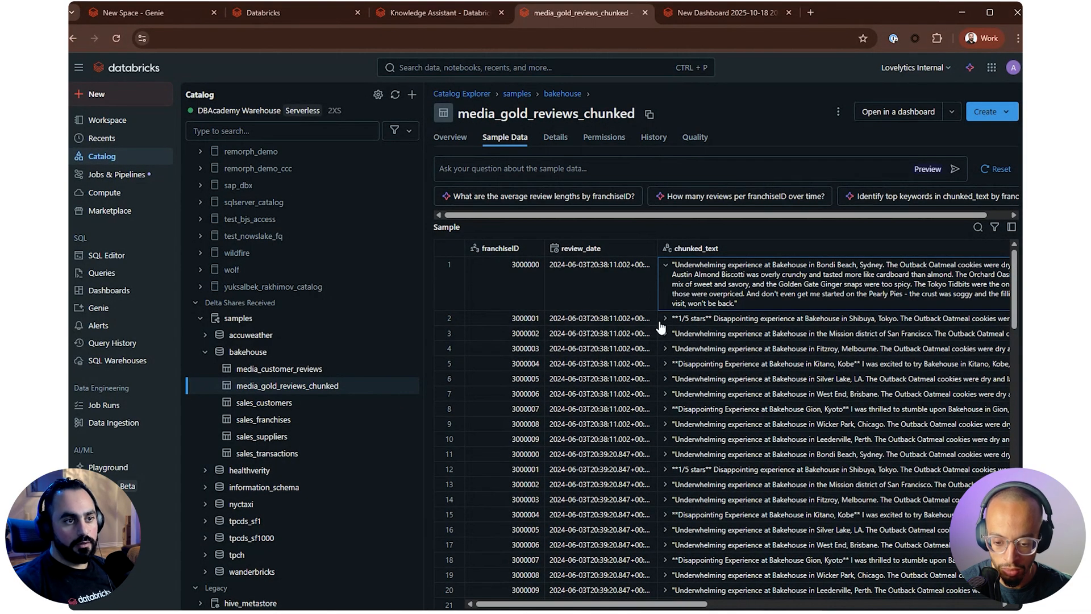
click(664, 319)
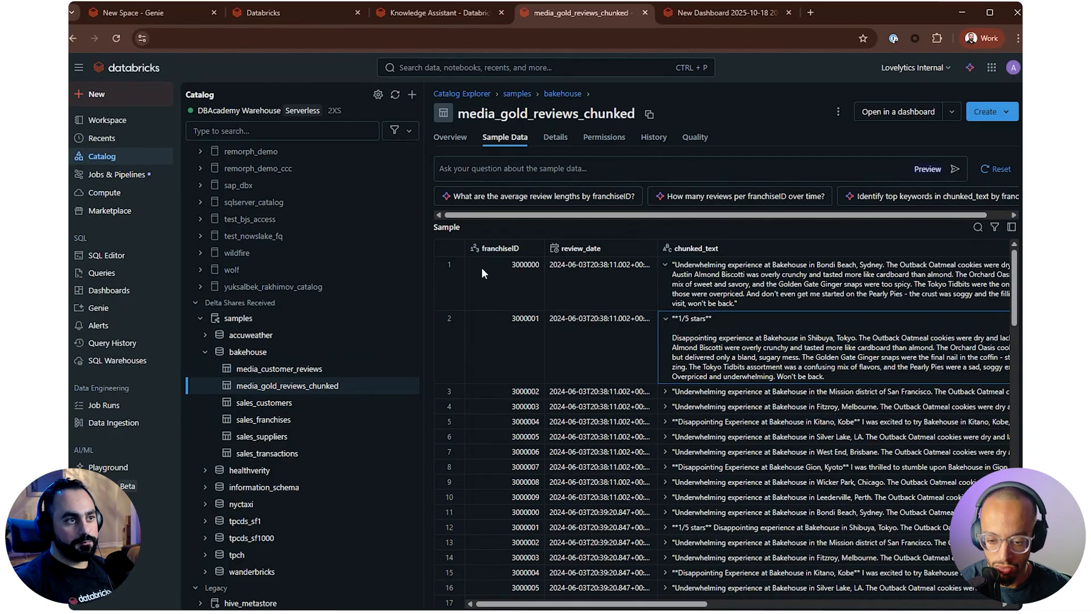
click(452, 137)
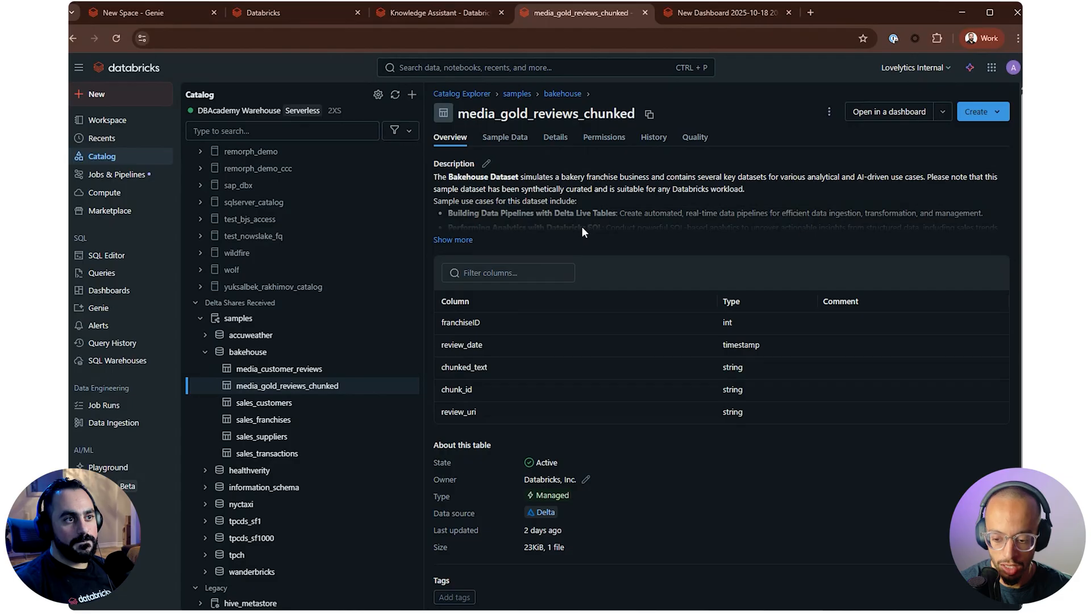
click(469, 239)
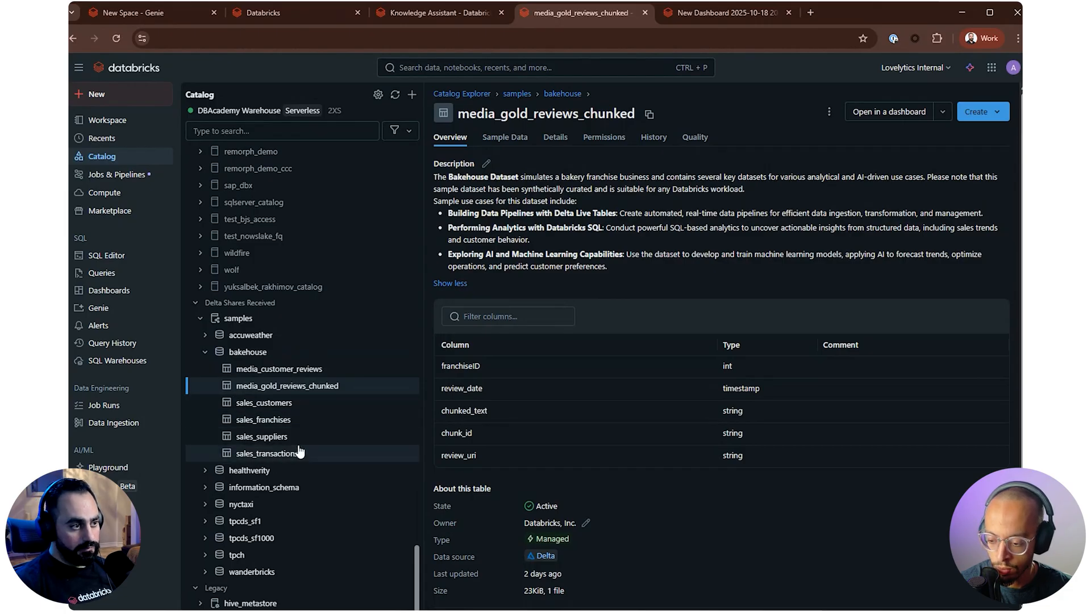
Open the sales_customers table and show its sample data
mouse_move(251, 411)
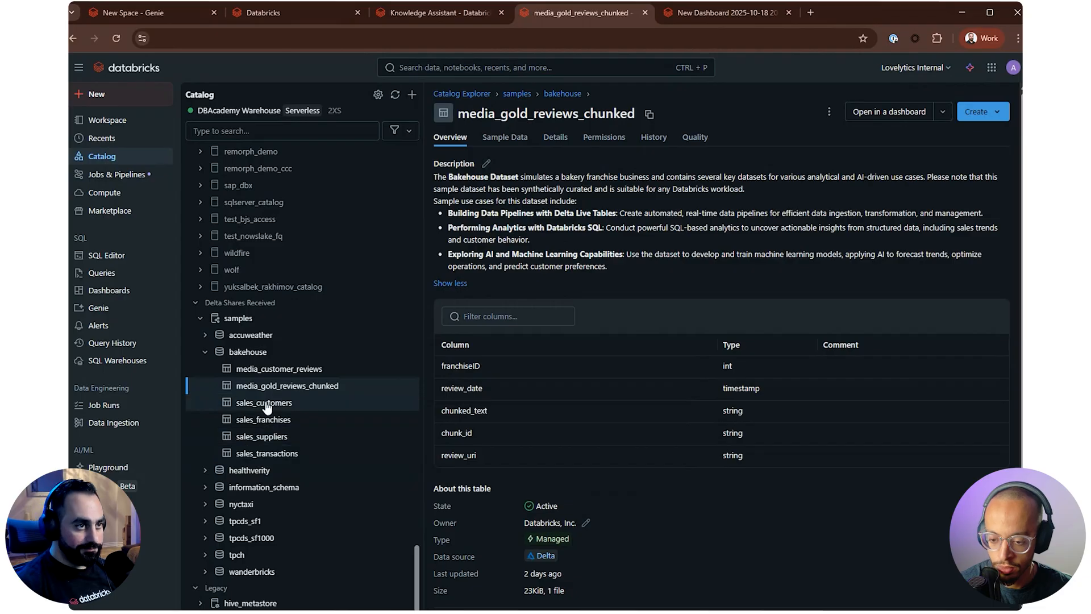
click(261, 403)
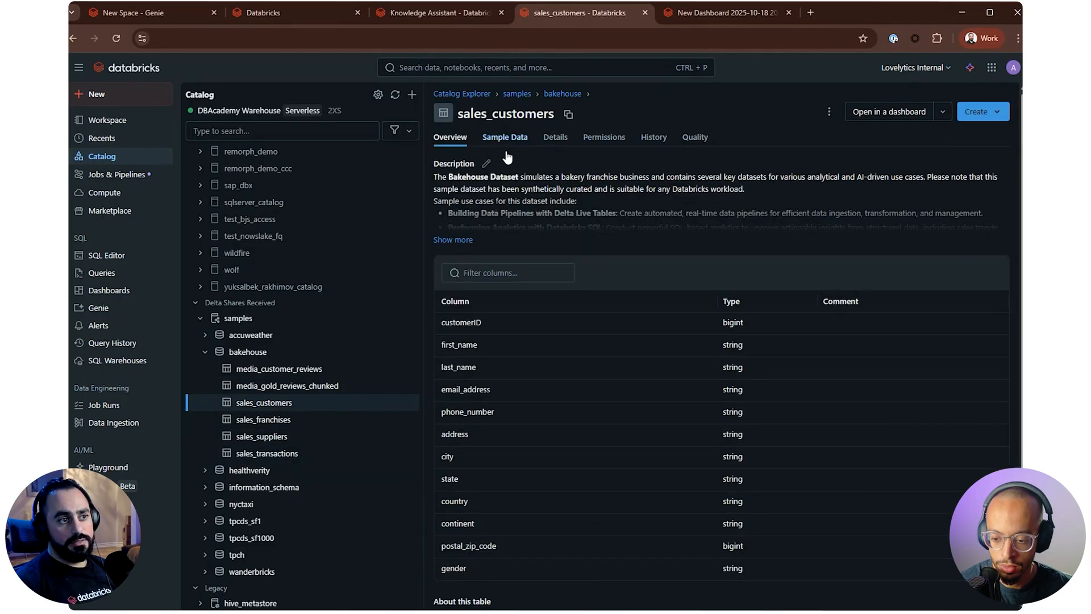
click(501, 138)
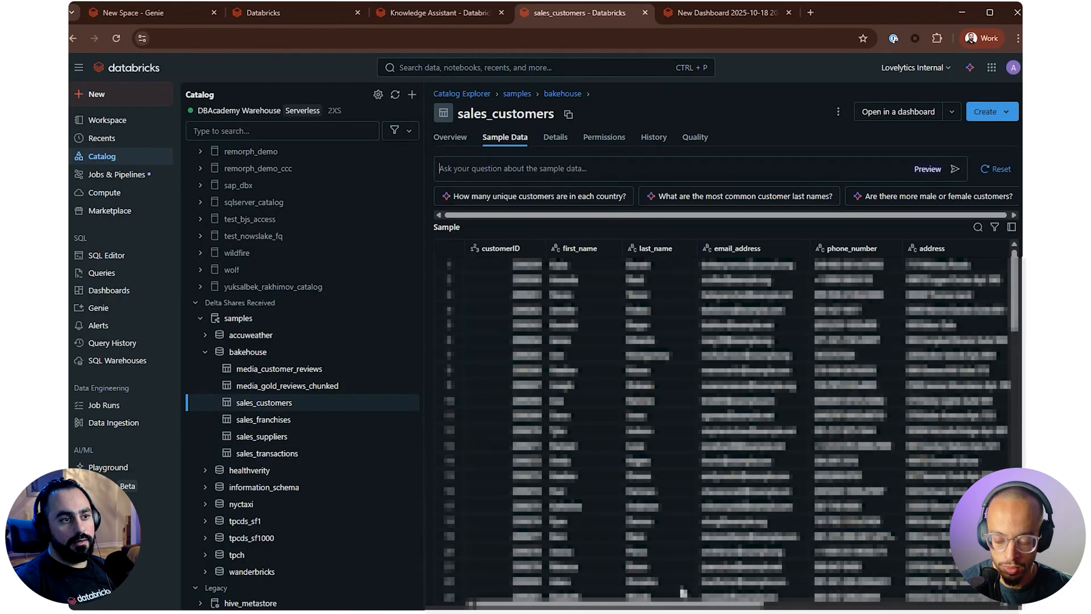
drag(703, 603, 683, 563)
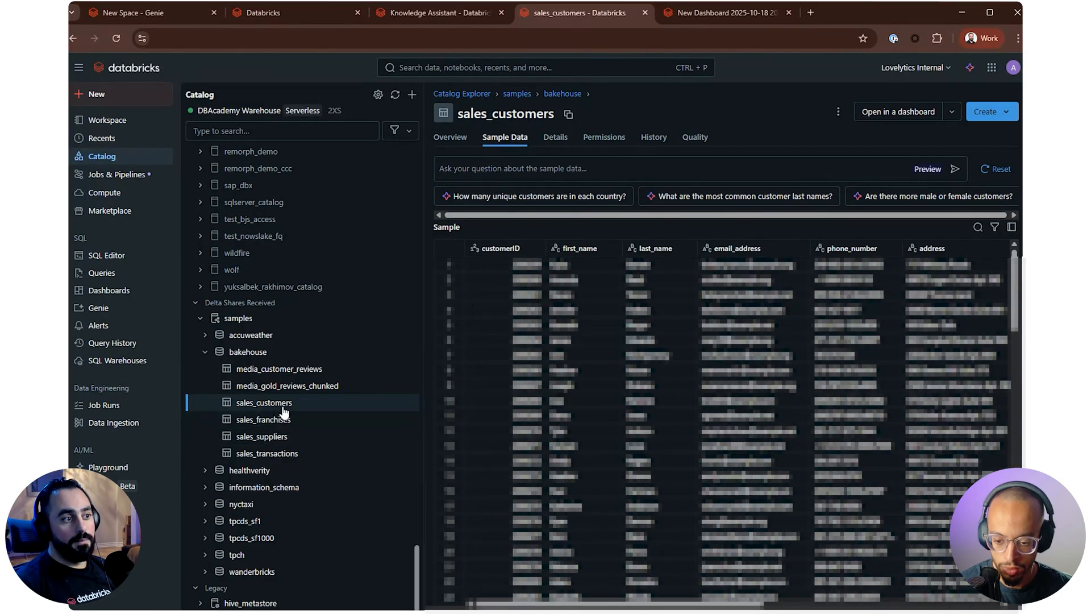
Open the sales_franchises table, read its full description and show its sample data
click(264, 420)
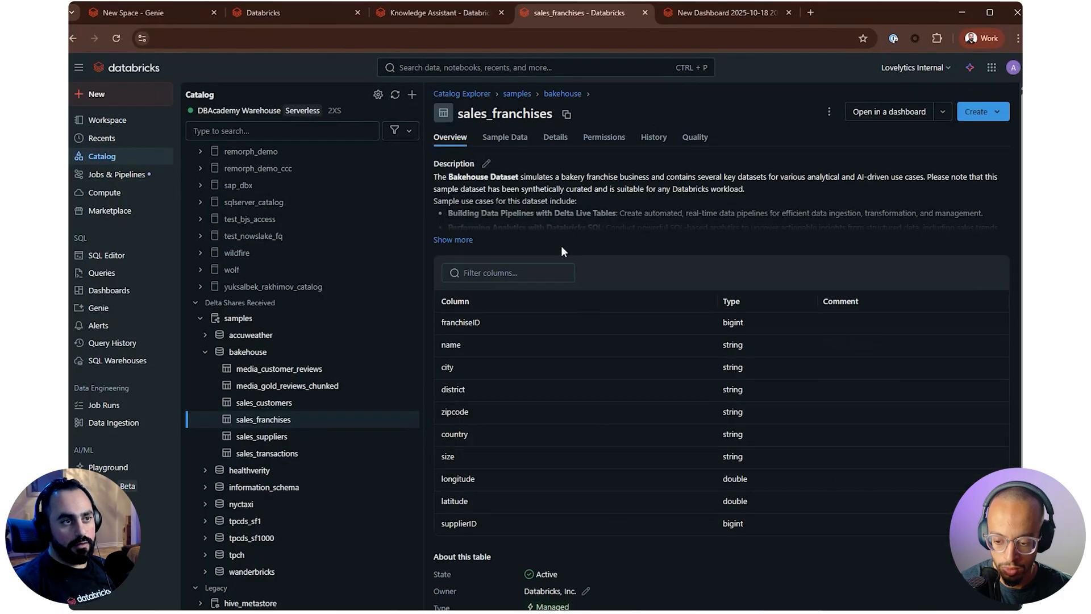
click(450, 239)
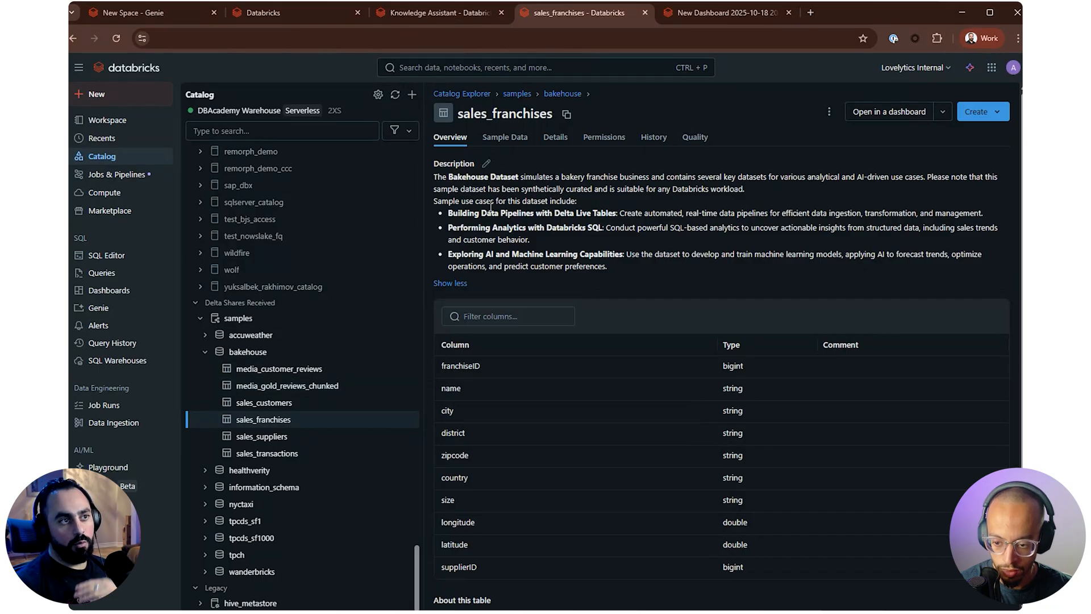
click(502, 141)
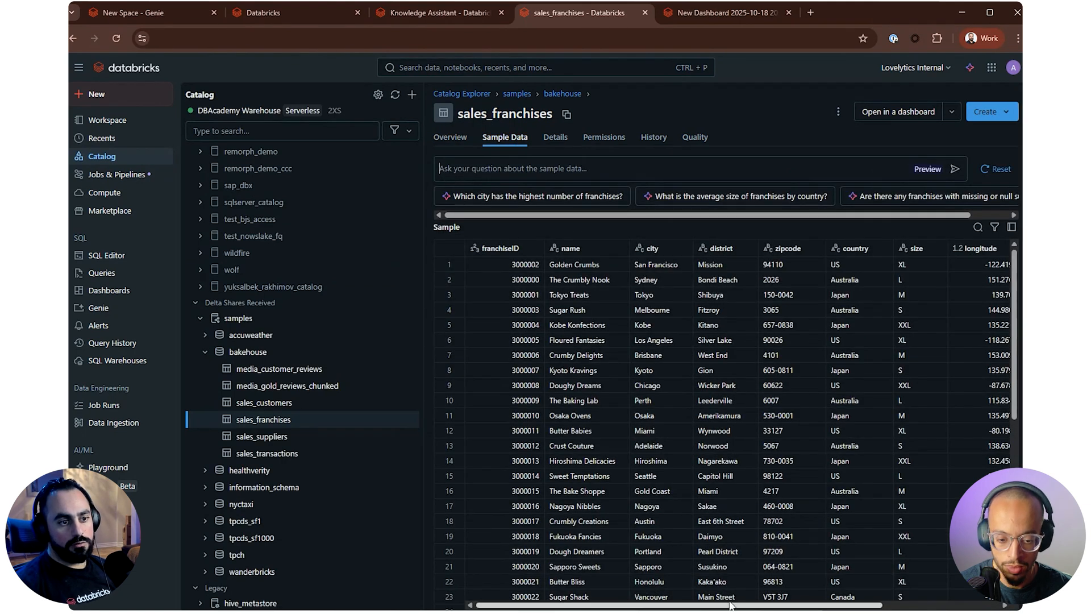
drag(712, 607, 716, 607)
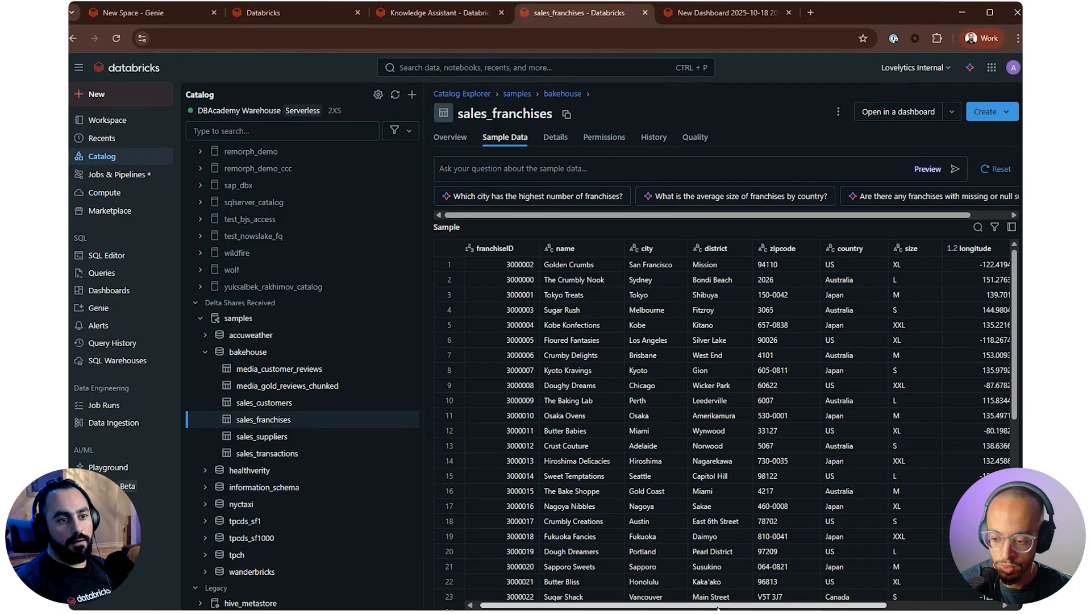
Look down the franchise rows, highlighting the city-to-country cells of Sugar Shack and the country of Caramel Cravings
scroll(652, 515, down, 1)
drag(831, 536, 642, 537)
scroll(796, 476, up, 1)
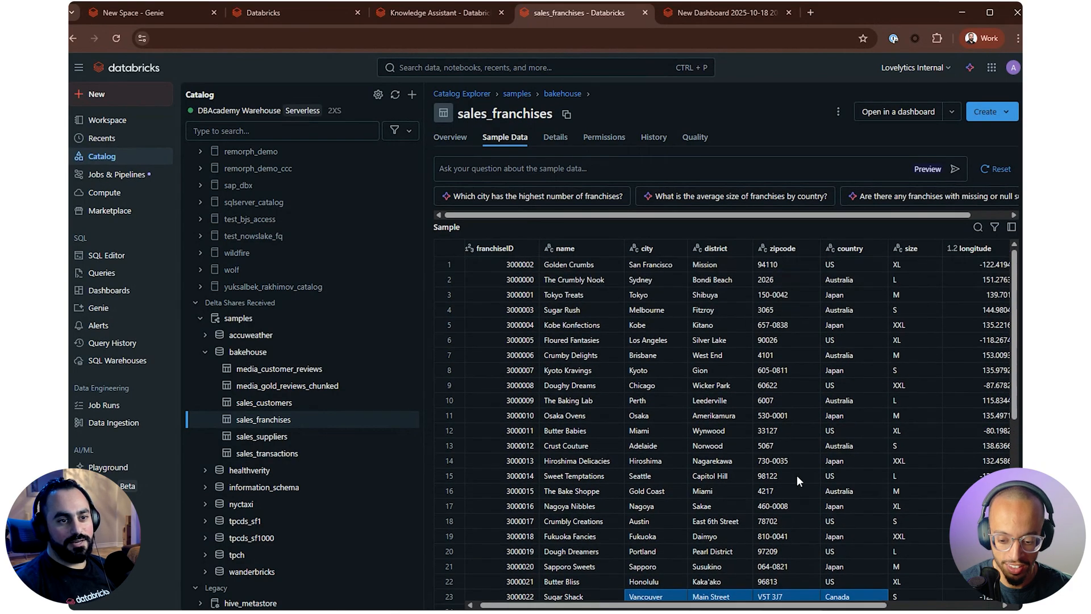
scroll(797, 476, down, 2)
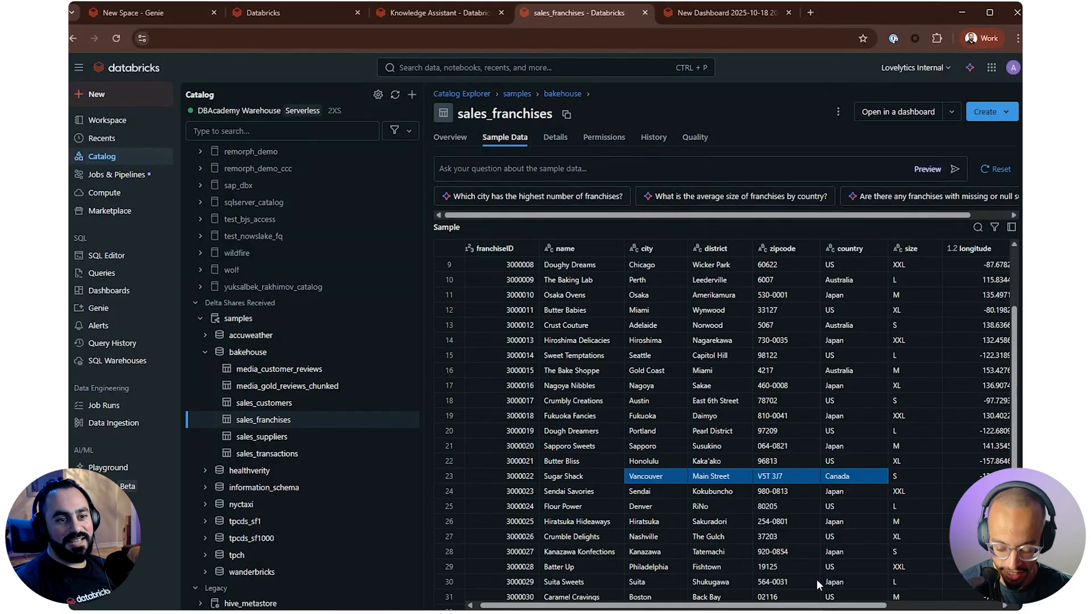
click(826, 596)
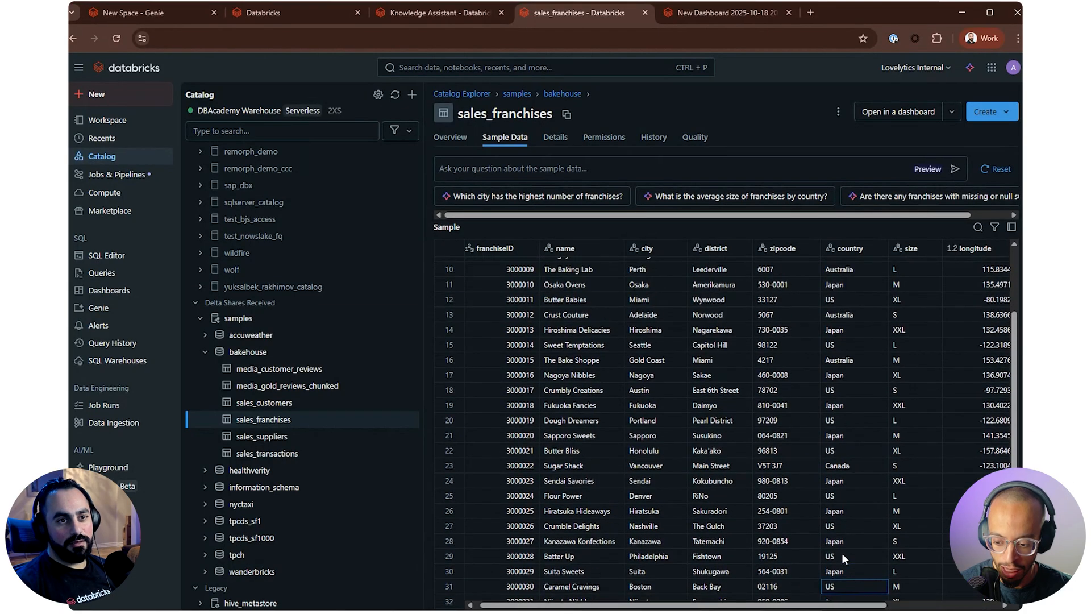
Highlight the longitude and latitude of the Kobe franchise and the supplierID values from rows 3 to 11
scroll(841, 557, up, 3)
drag(842, 605, 960, 605)
drag(836, 325, 901, 323)
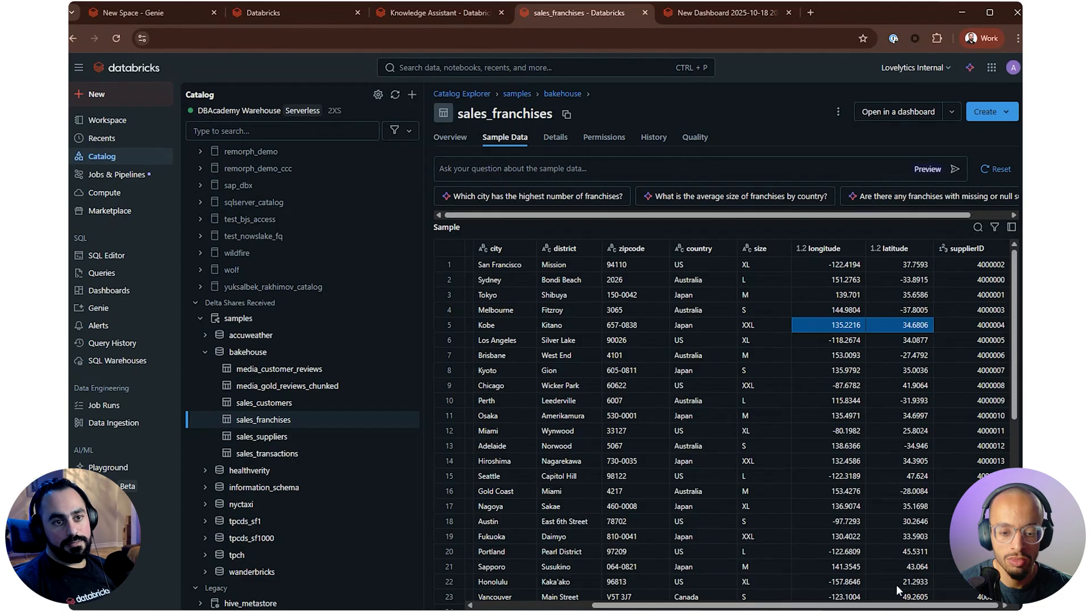
drag(972, 294, 984, 413)
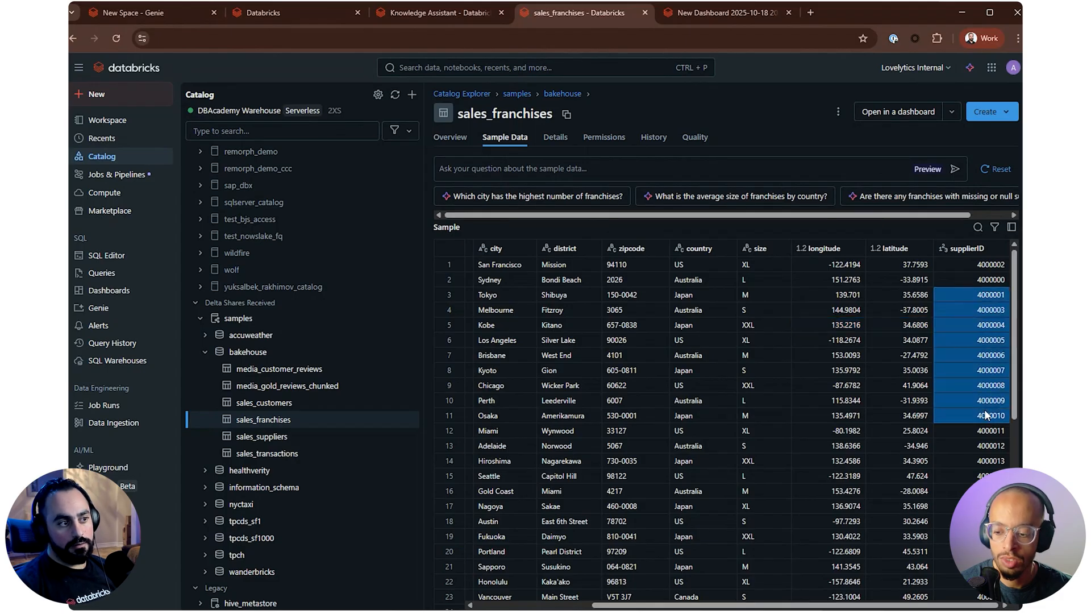
Open the sales_suppliers table, read its full description and show its sample data
click(302, 436)
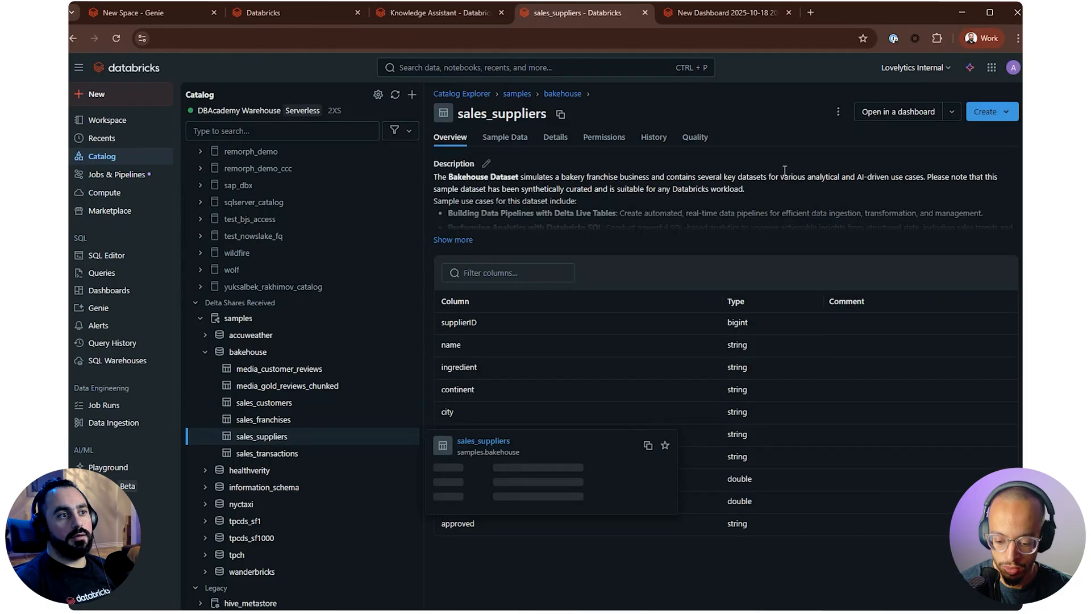
click(449, 240)
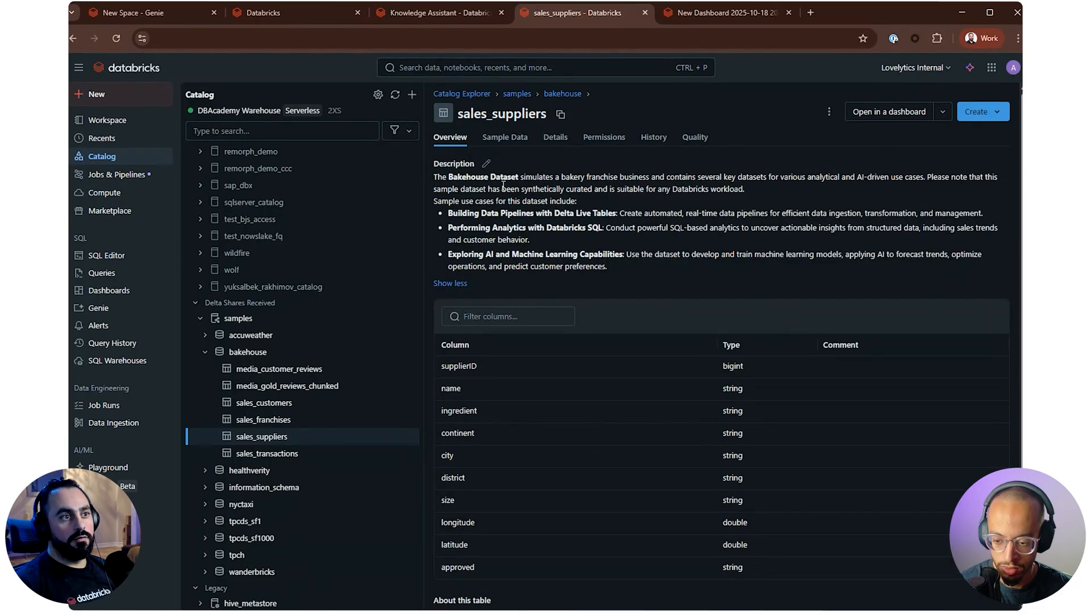
click(504, 138)
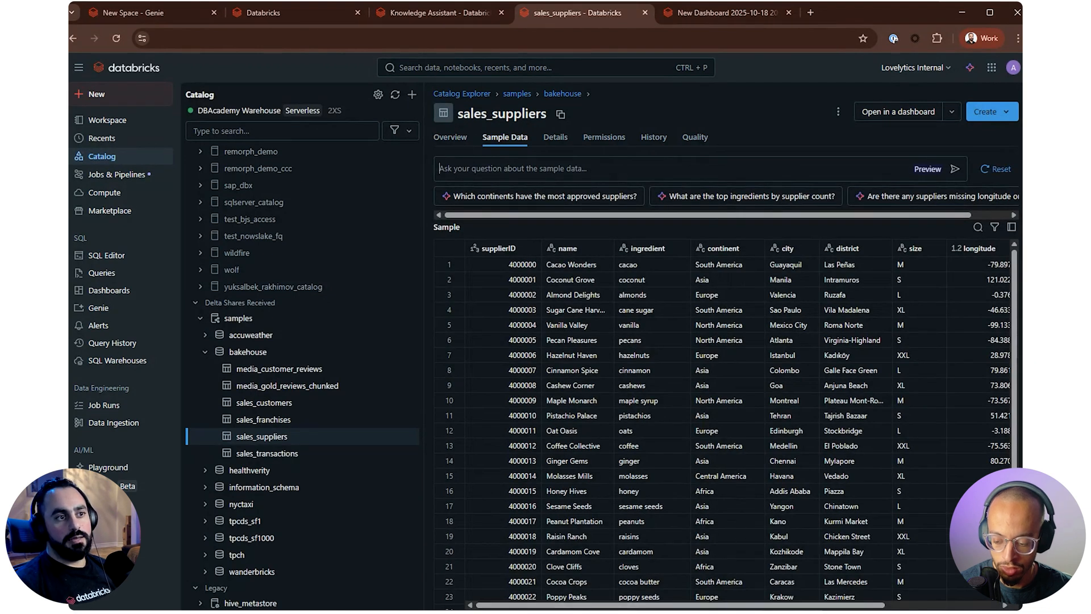
Examine the suppliers' ingredient values, including cacao and coffee, and look across to the approved column
scroll(718, 607, right, 4)
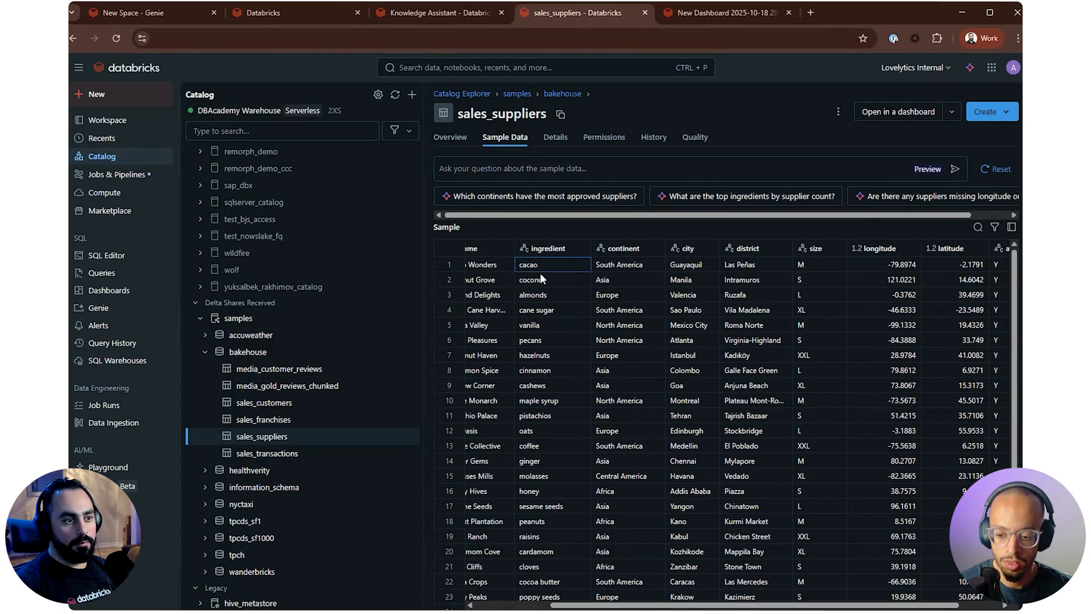
drag(540, 267, 551, 313)
click(560, 445)
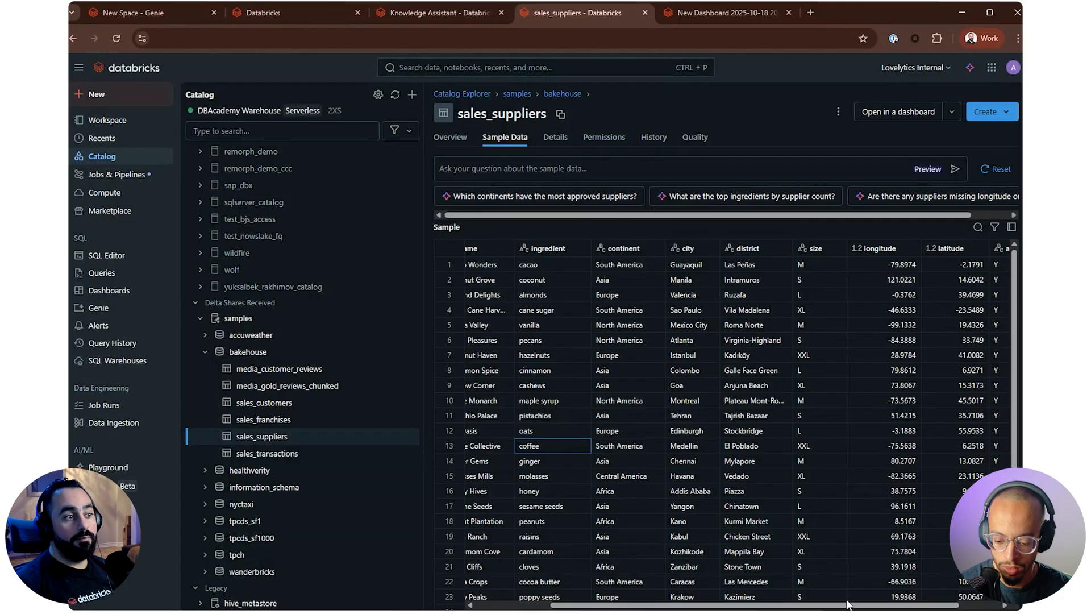
scroll(859, 605, right, 2)
drag(859, 605, 891, 607)
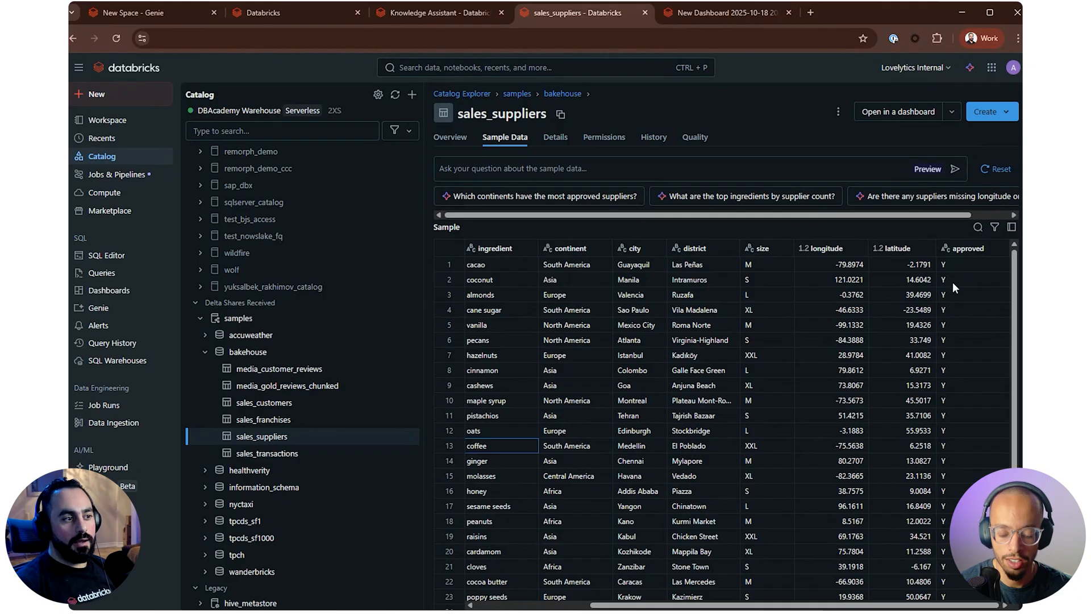
Open the sales_transactions table, read its full description and show its sample data
mouse_move(306, 458)
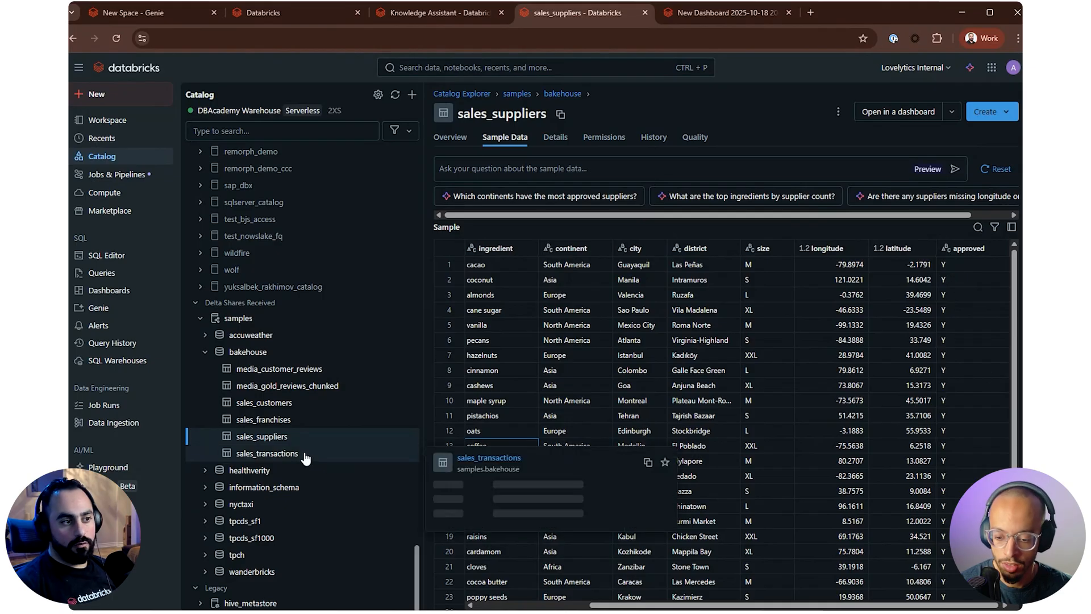
click(305, 457)
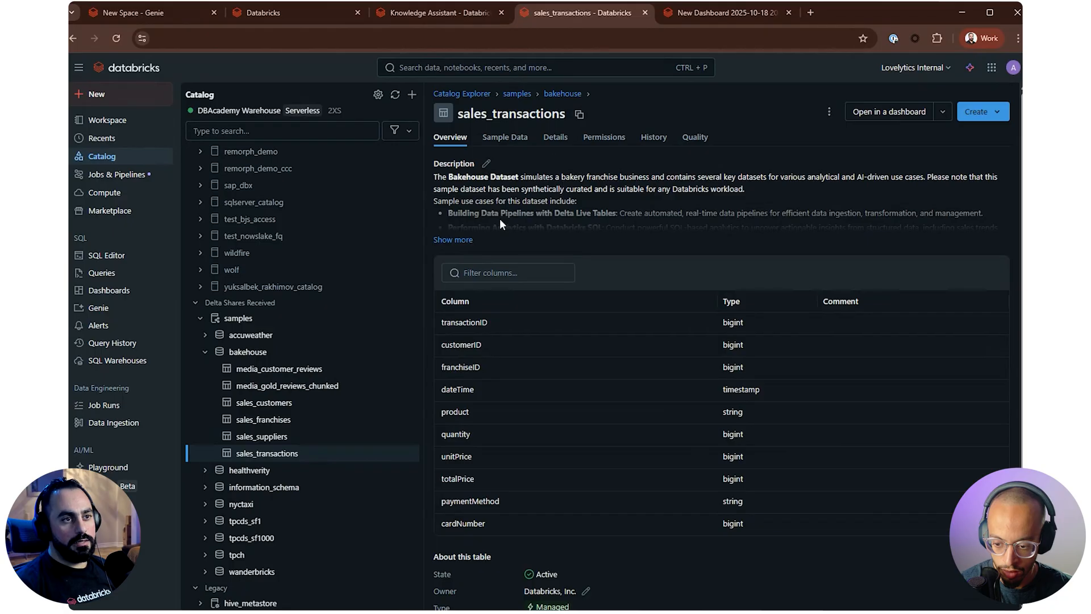
click(454, 242)
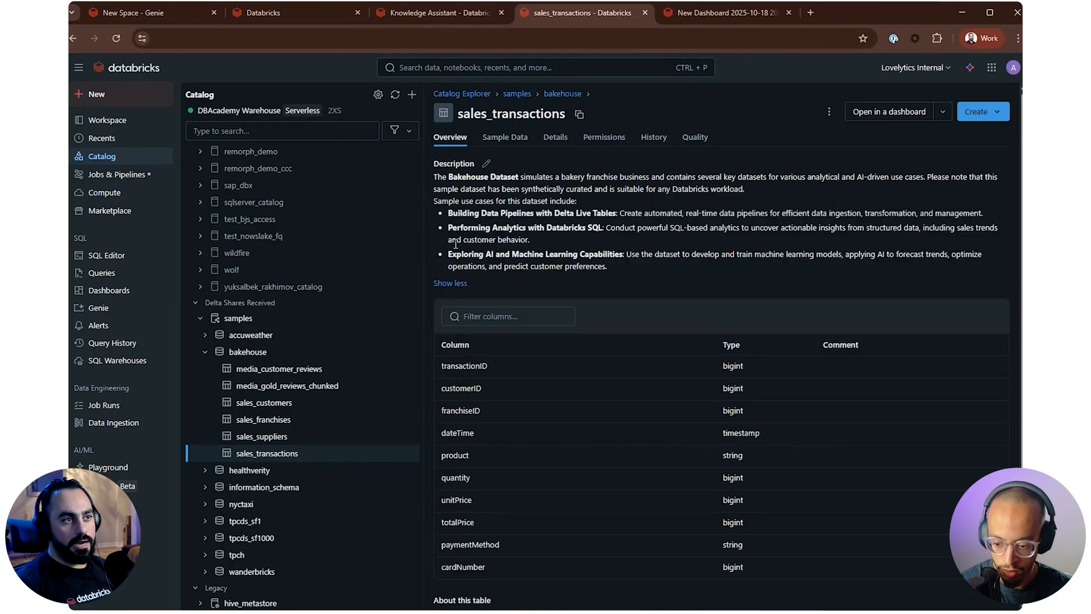
click(503, 138)
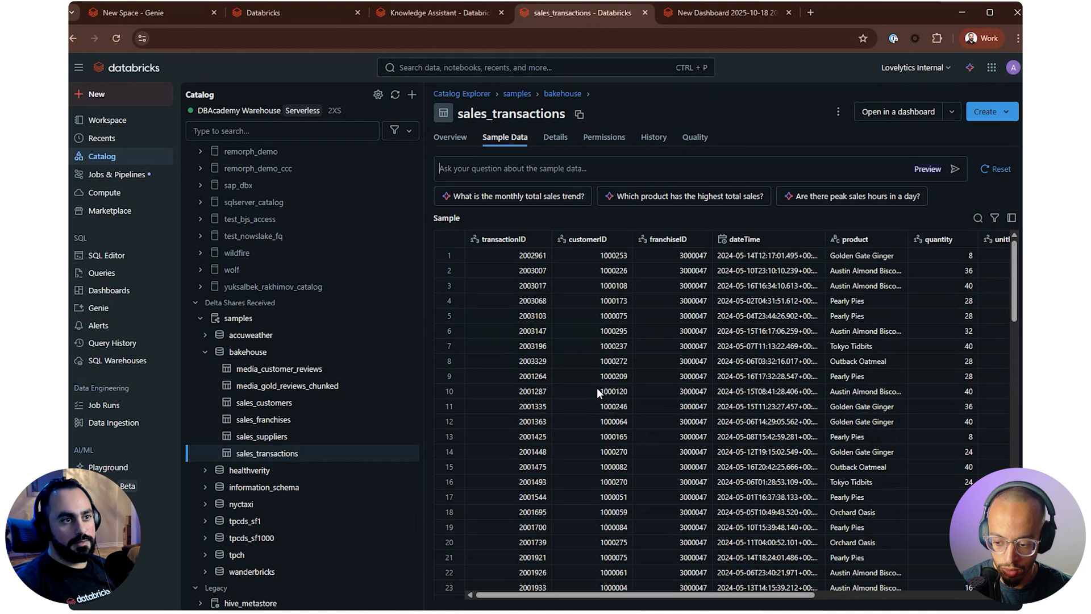
Examine the transactionID and franchiseID values of the transactions and look across to the quantity and unitPrice columns
click(518, 256)
click(679, 258)
drag(684, 260, 698, 407)
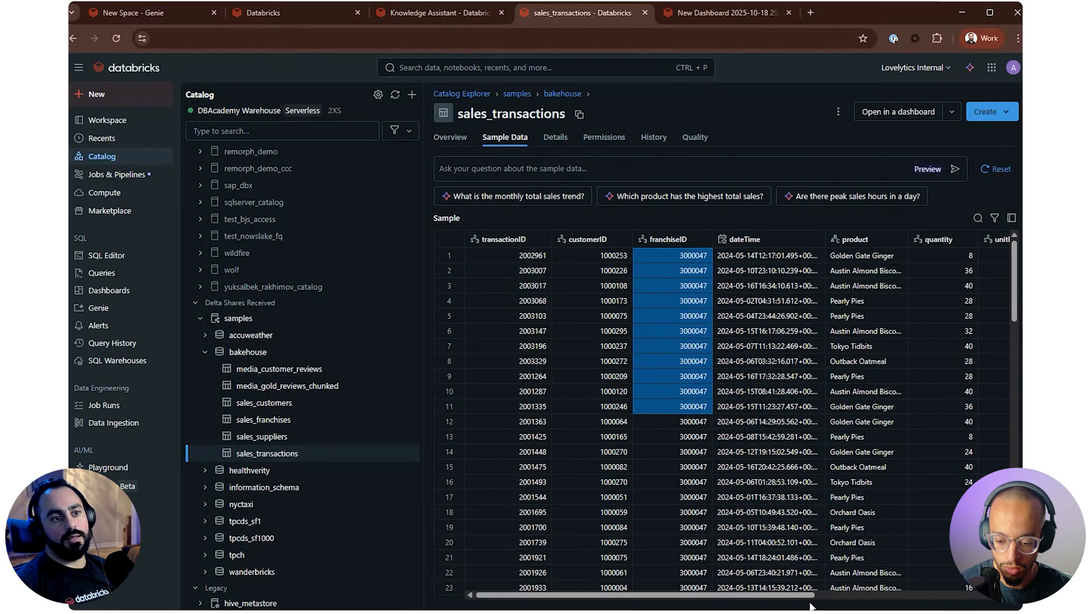
click(689, 480)
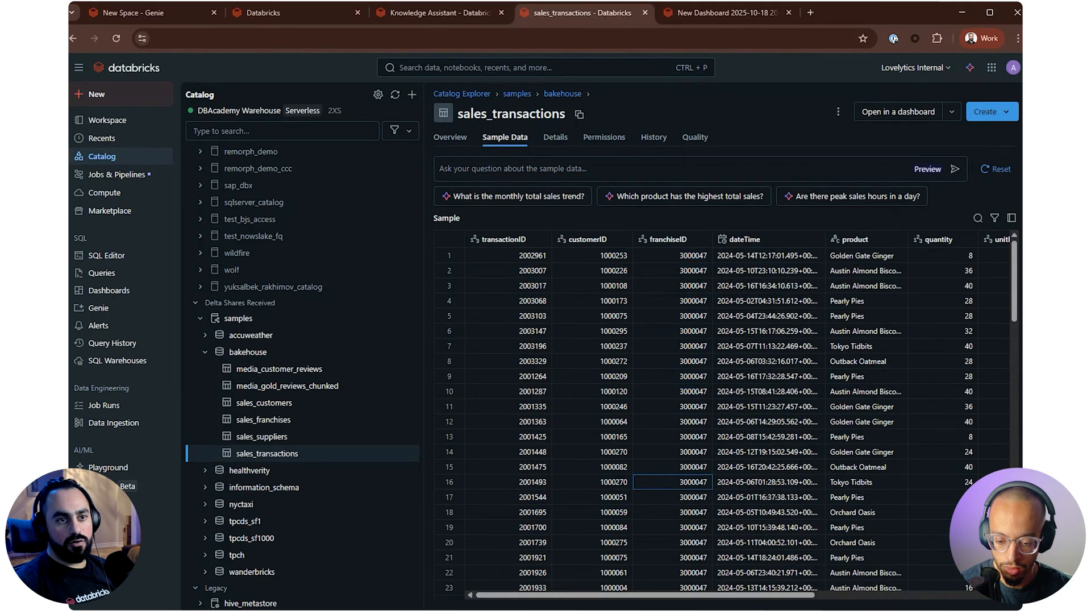
drag(778, 595, 824, 595)
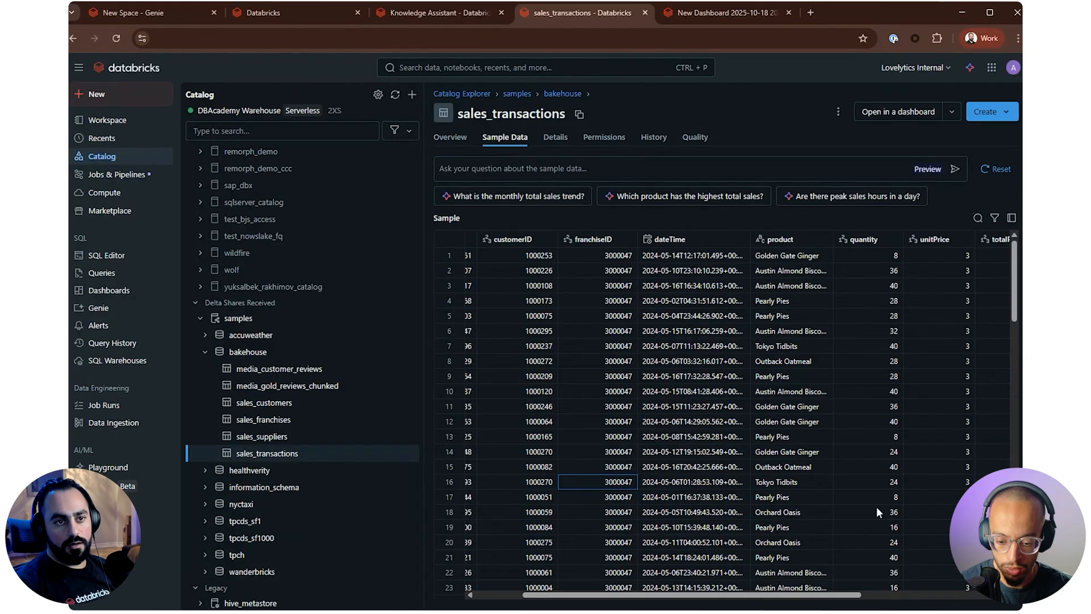
Examine the product, totalPrice, paymentMethod and cardNumber columns in the sales_transactions sample data
scroll(876, 506, right, 3)
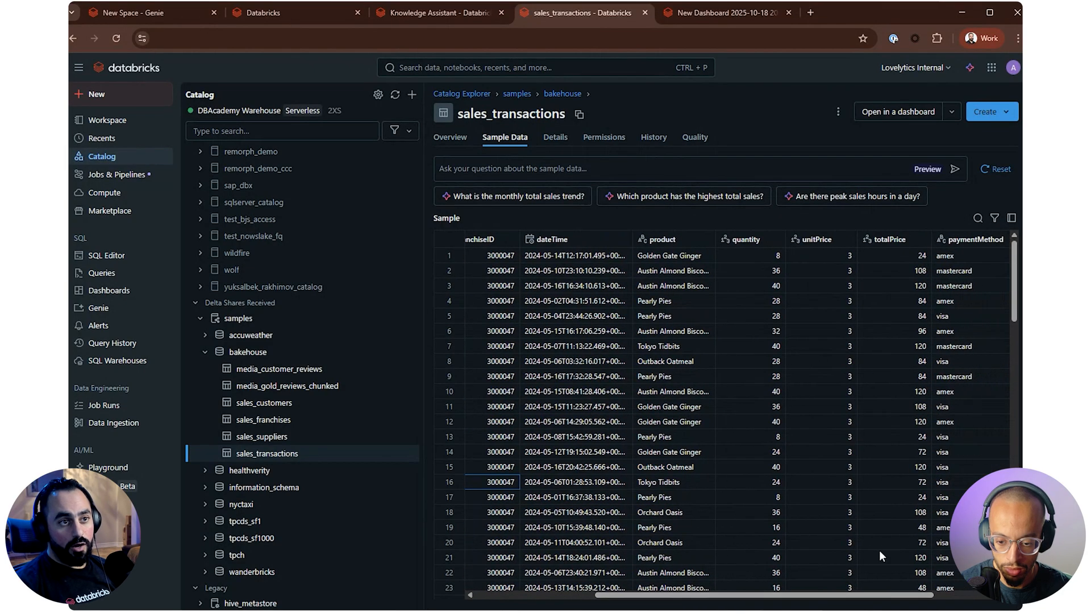
drag(689, 256, 688, 331)
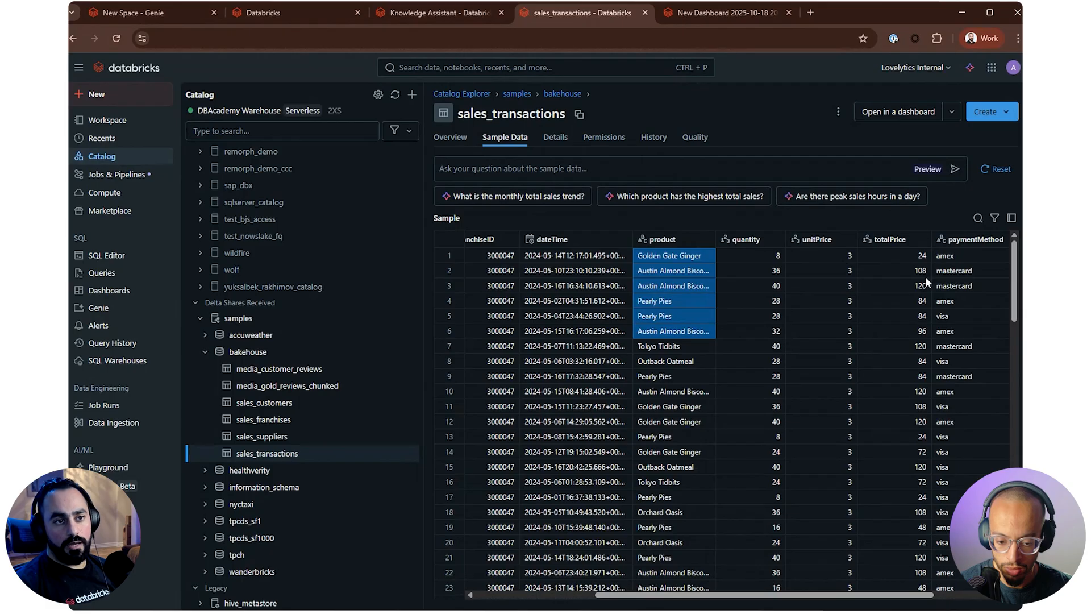
drag(915, 256, 917, 316)
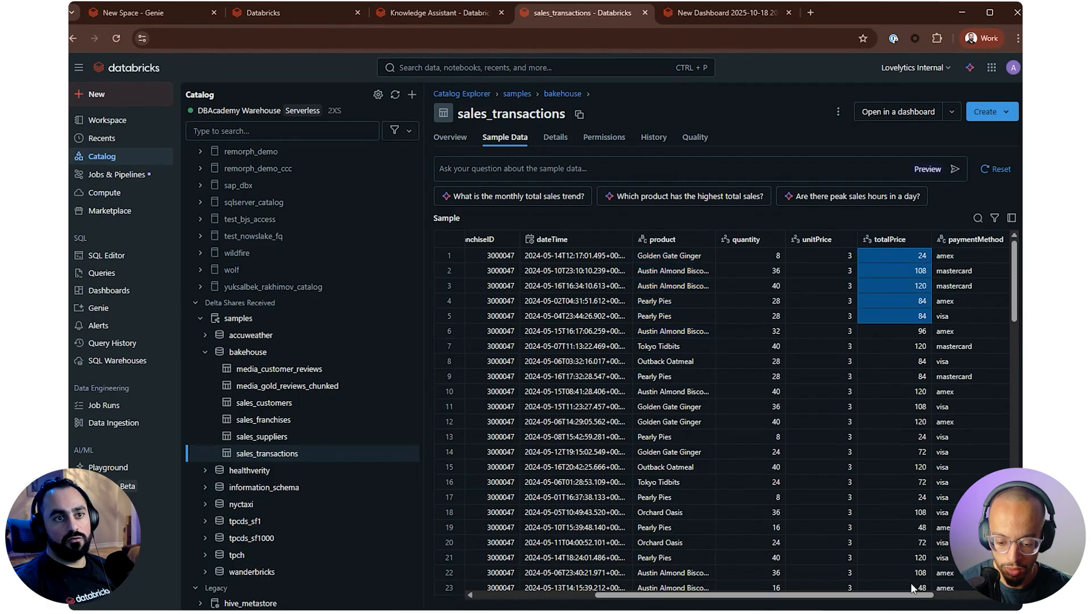
scroll(901, 317, right, 2)
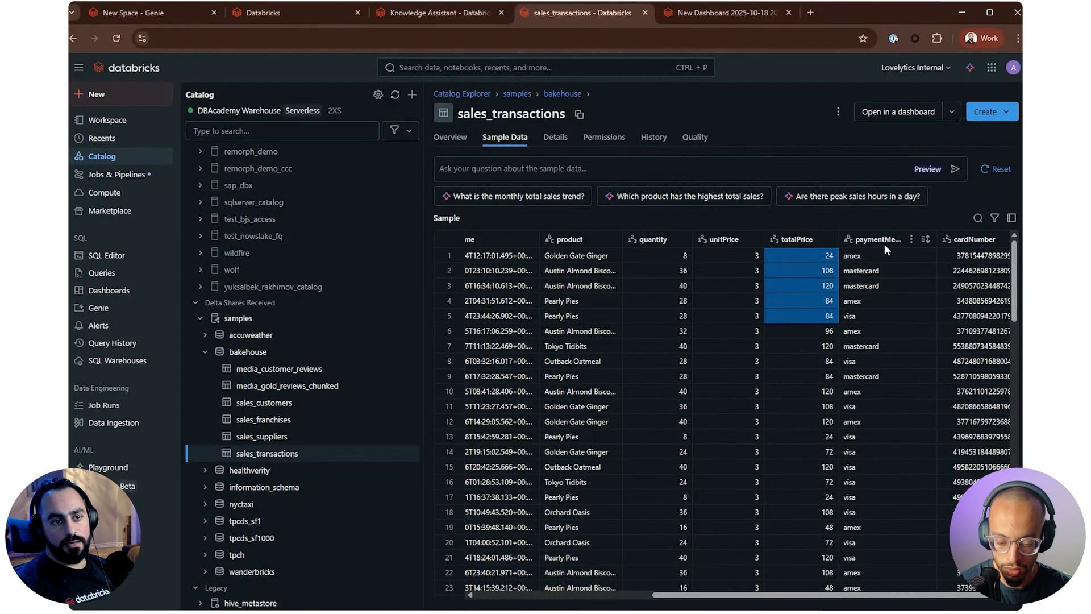
click(884, 245)
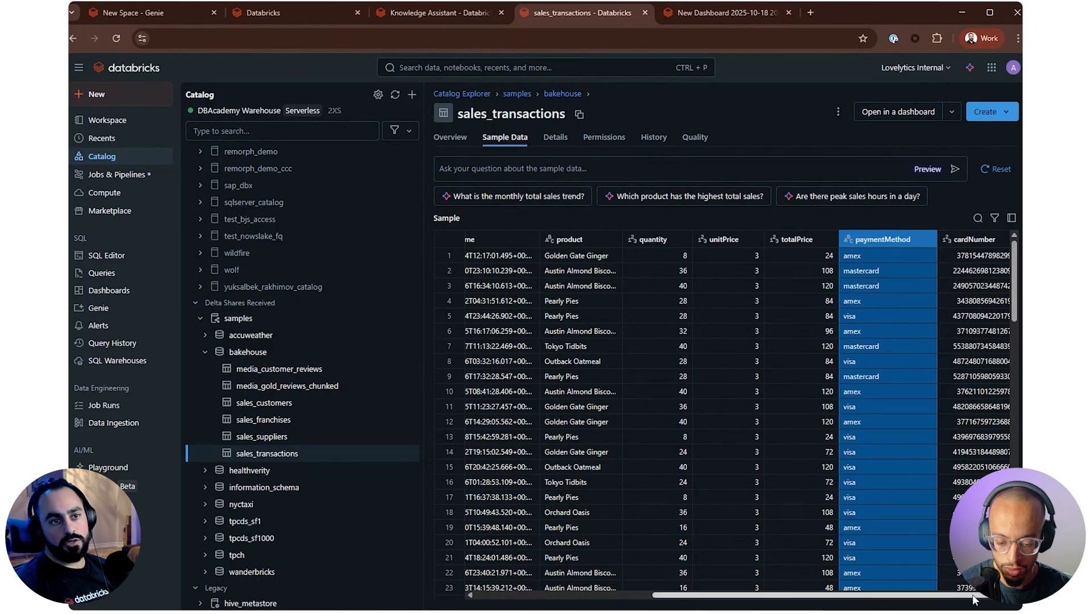
scroll(973, 595, right, 1)
drag(960, 275, 973, 379)
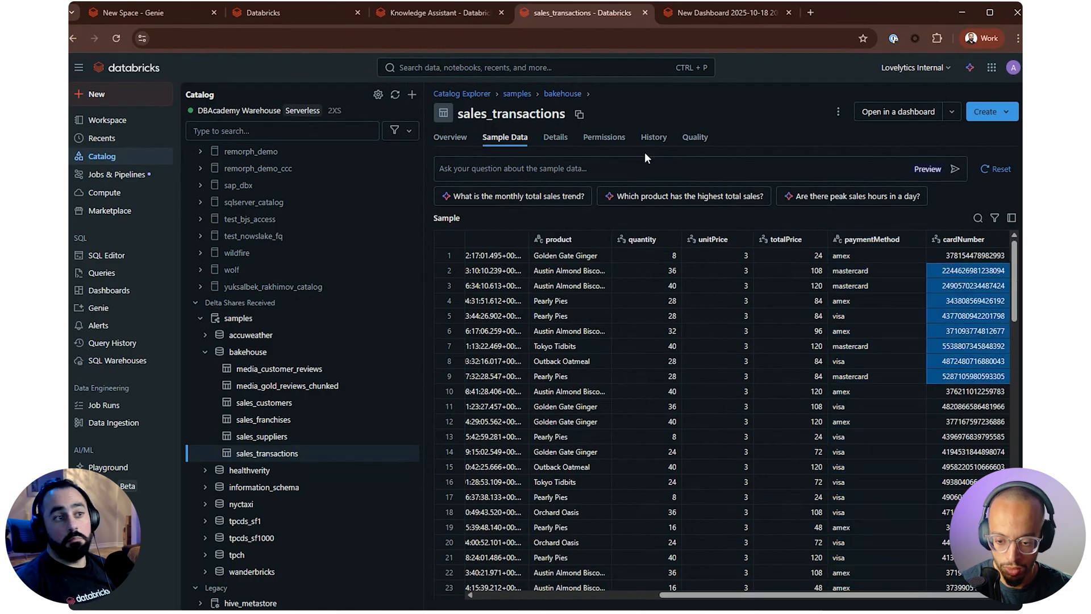
Ask the suggested question "Which product has the highest total sales?" and review the totalPrice sum, product grouping and LIMIT 1 in the generated SQL
click(626, 197)
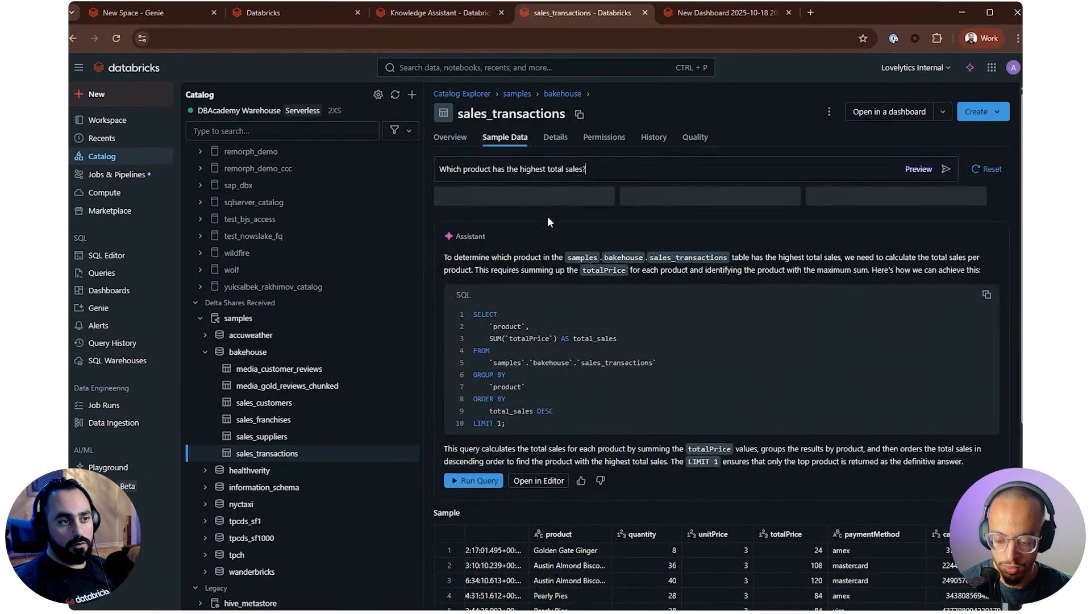
scroll(499, 292, down, 1)
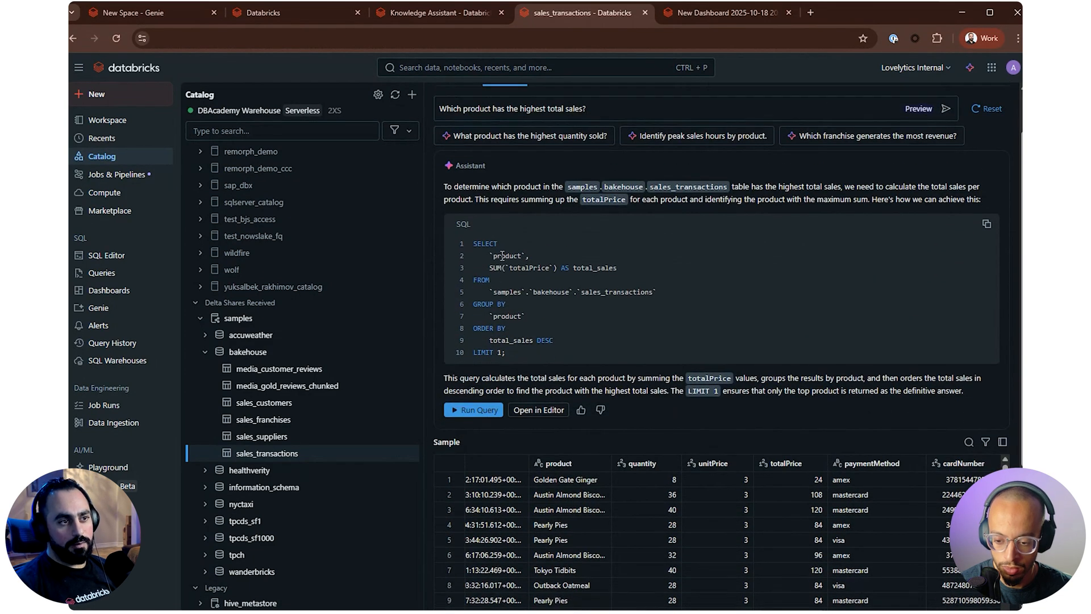
drag(502, 269, 543, 270)
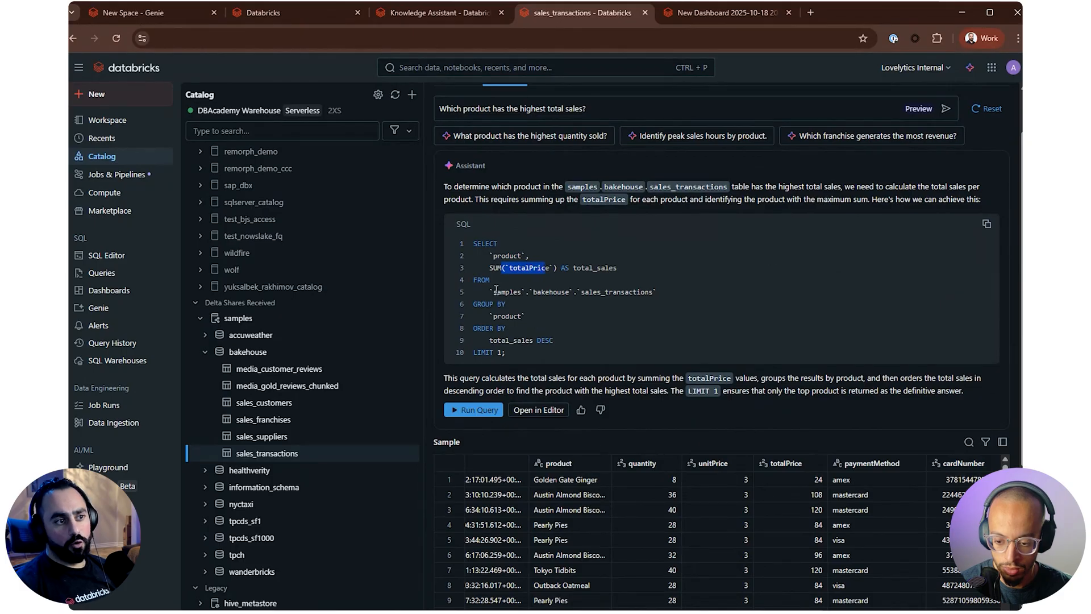
double_click(513, 317)
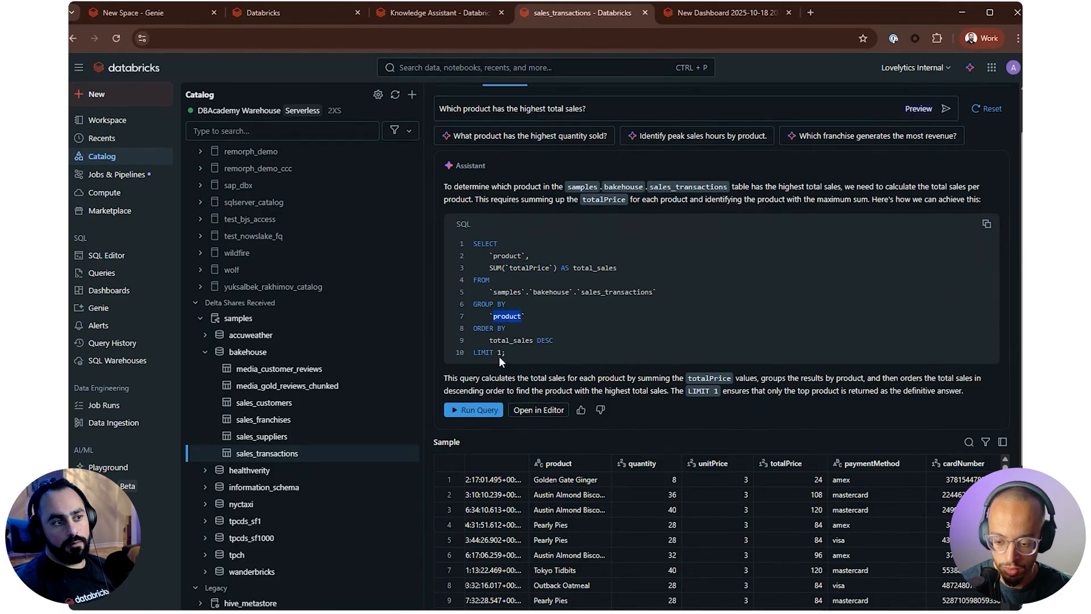
drag(477, 350, 508, 350)
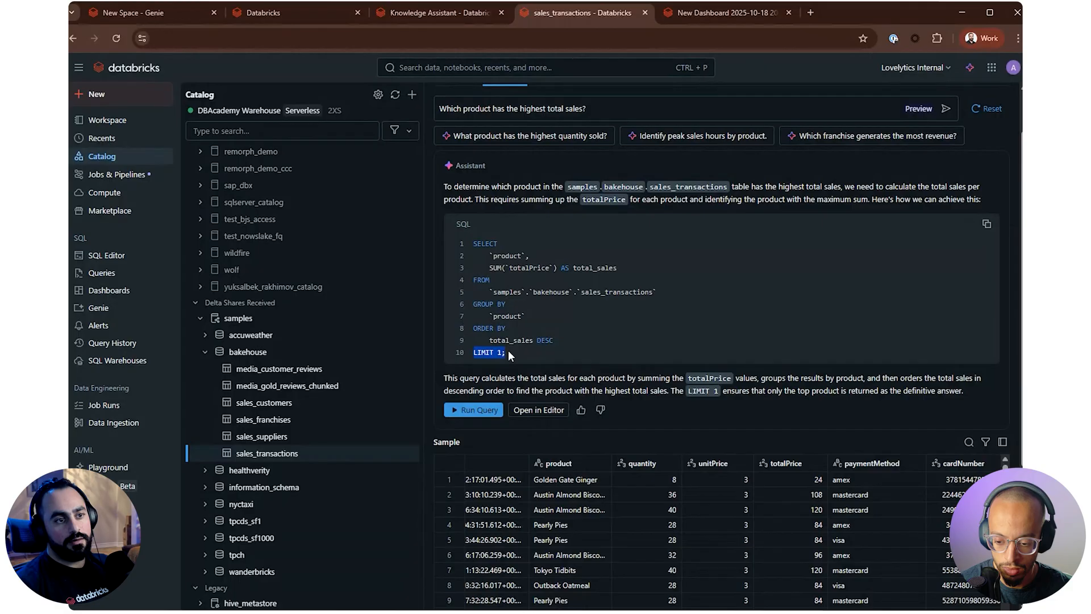
click(635, 342)
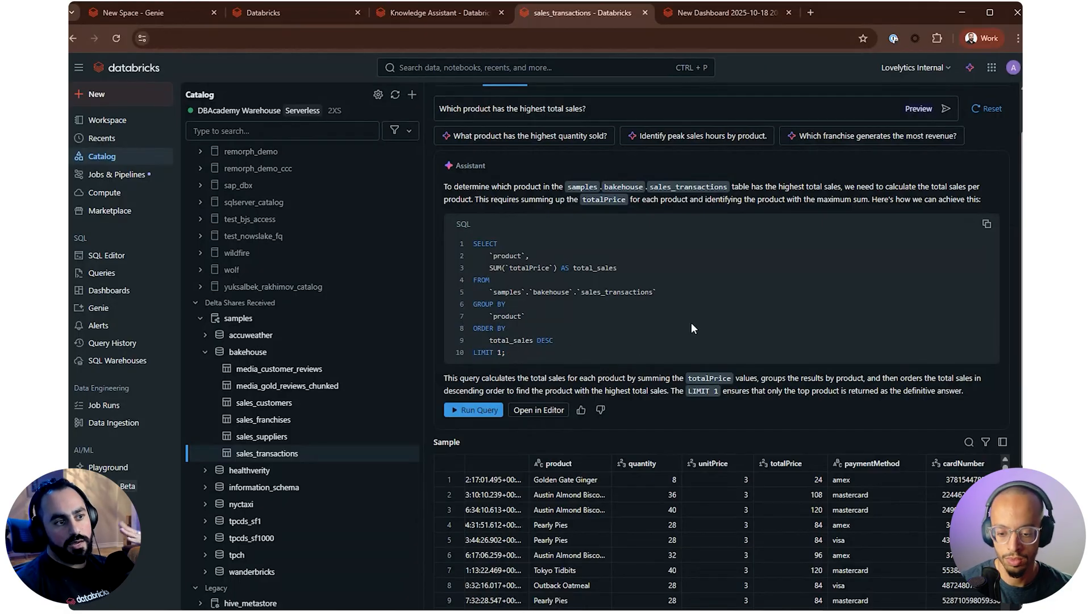
Run the generated highest-sales query, widen the result's product column and check the total_sales value
click(481, 410)
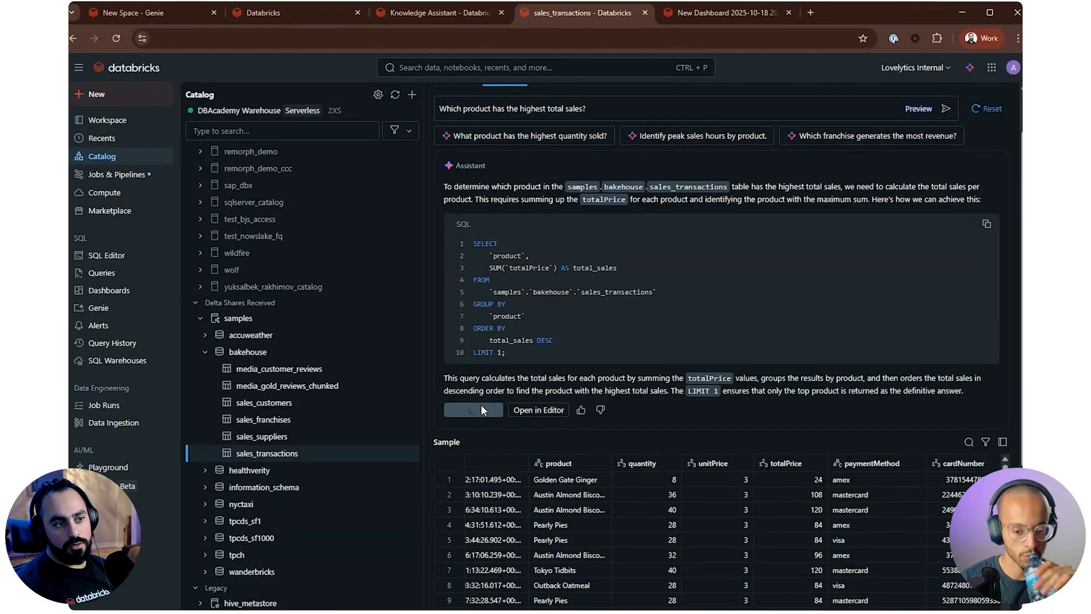
scroll(650, 395, down, 1)
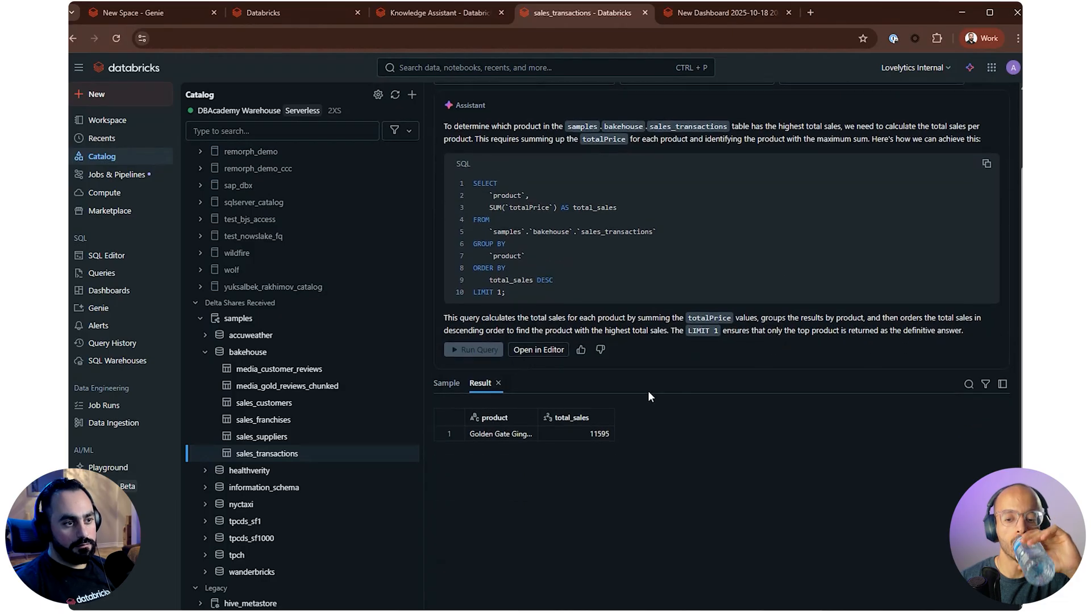
mouse_move(537, 417)
mouse_down()
mouse_move(670, 416)
mouse_move(550, 417)
mouse_up()
click(602, 434)
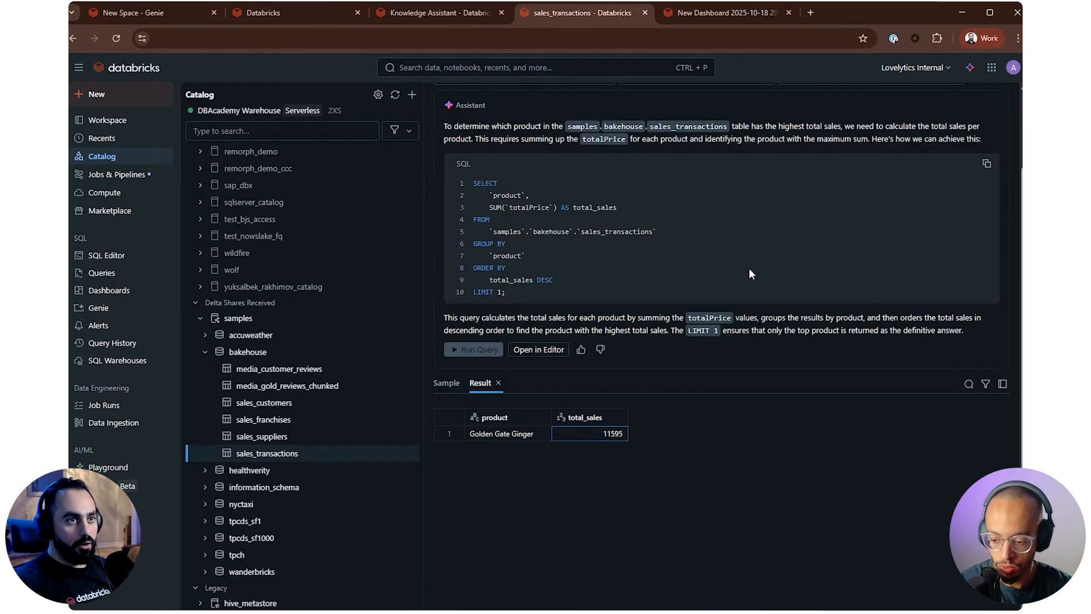
scroll(584, 162, up, 2)
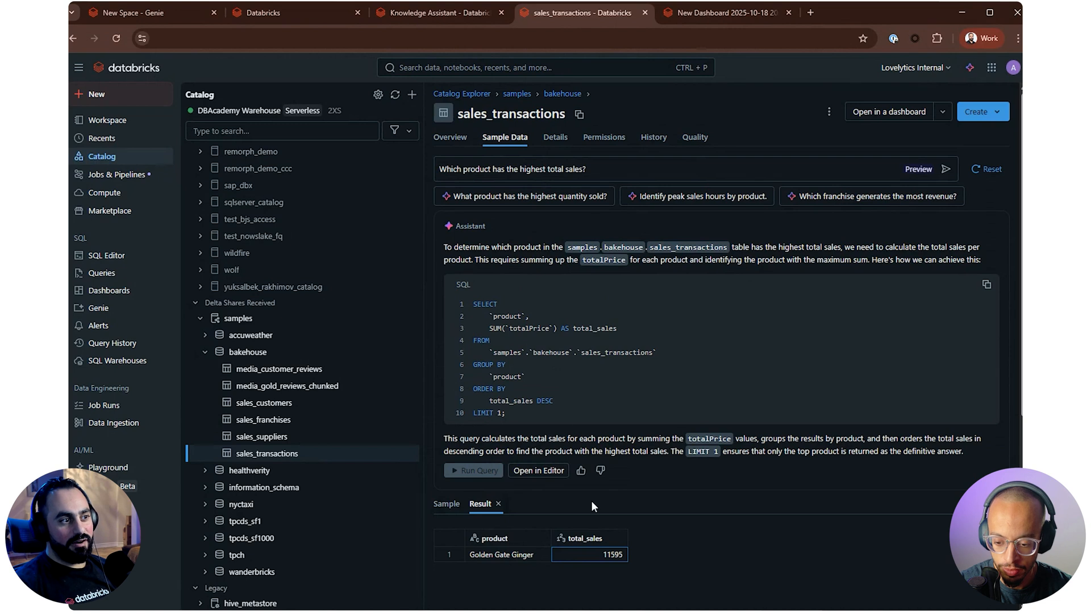
scroll(591, 500, down, 1)
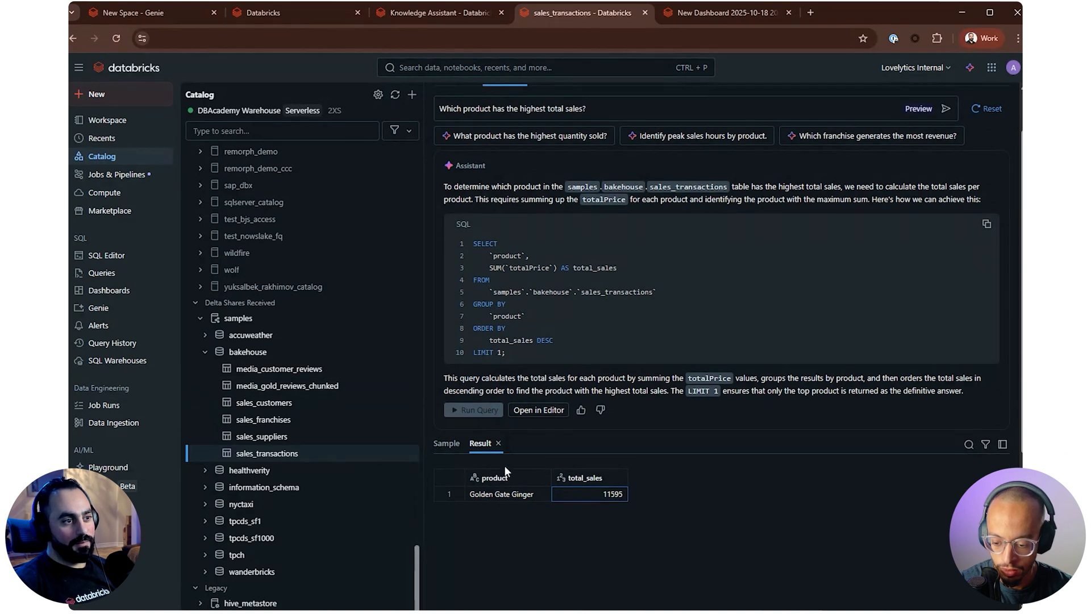
Return to the transactions' sample rows and look through them below the generated query
click(446, 453)
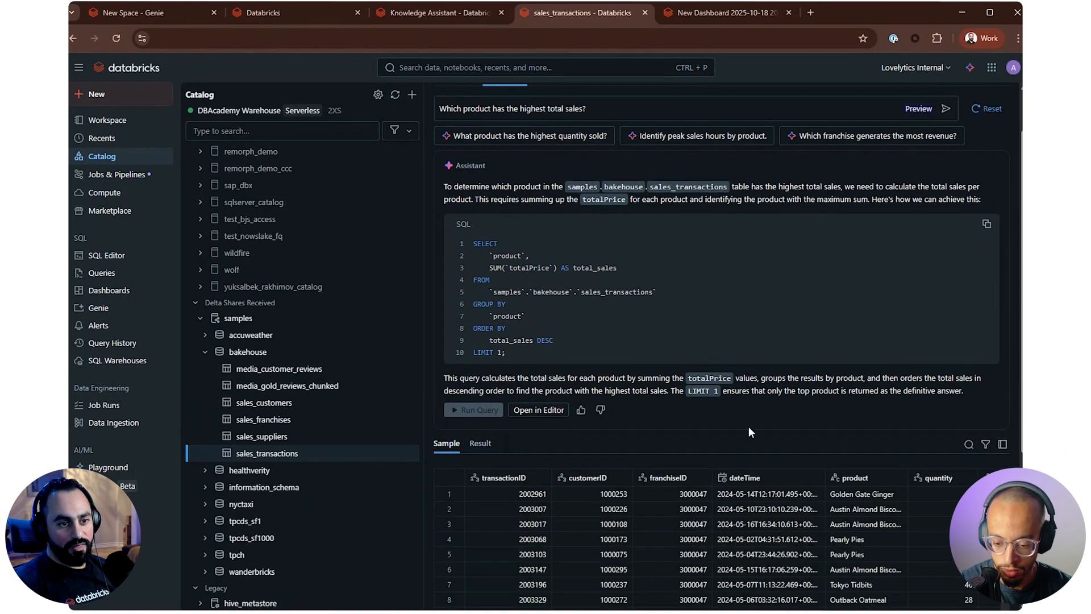
scroll(748, 426, down, 2)
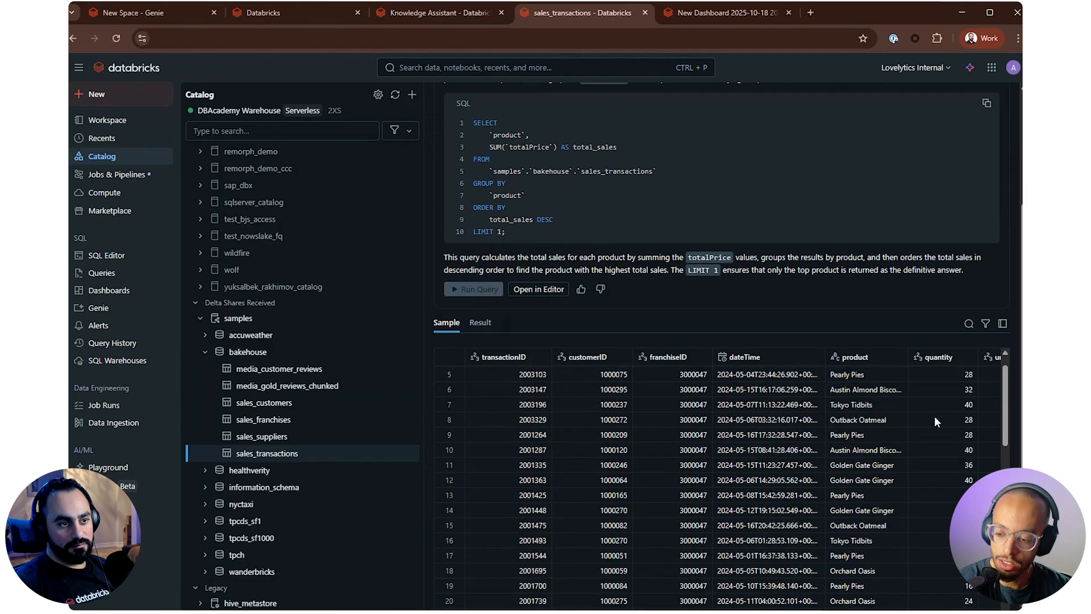
scroll(934, 416, up, 1)
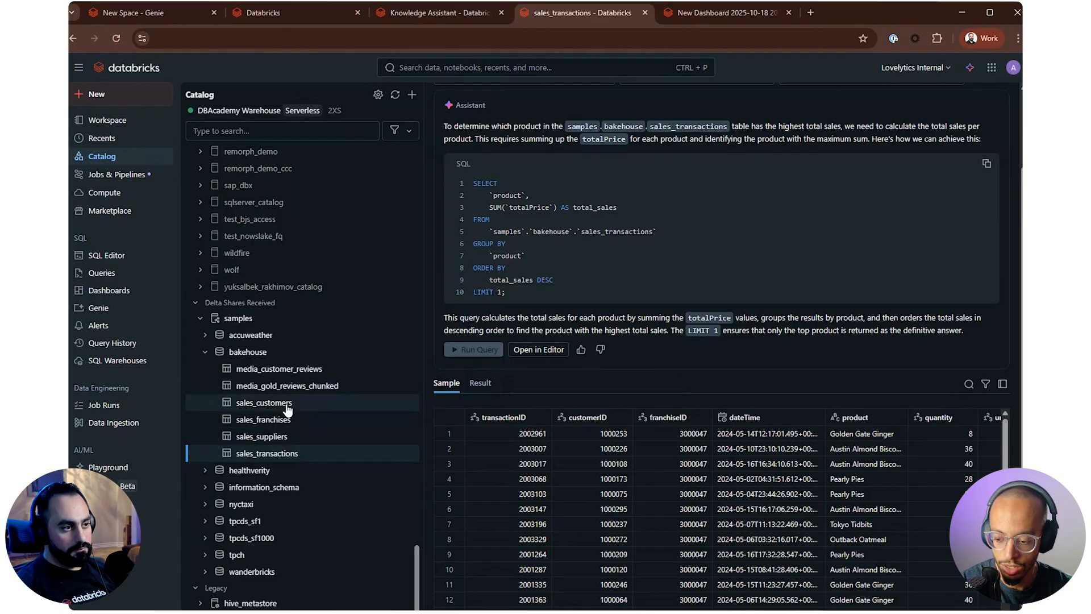
mouse_move(288, 409)
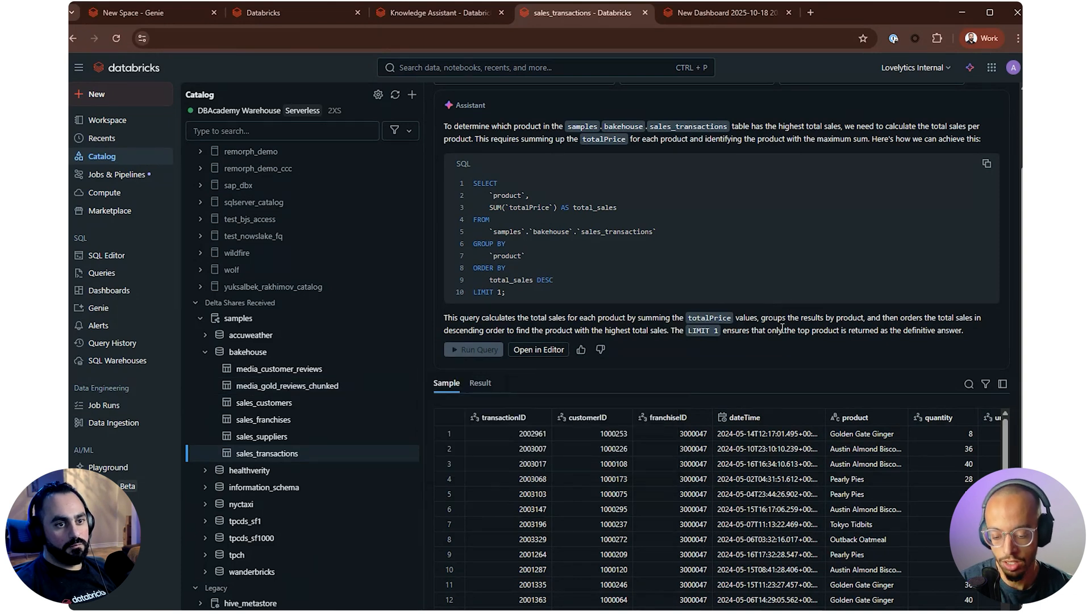
scroll(763, 547, down, 15)
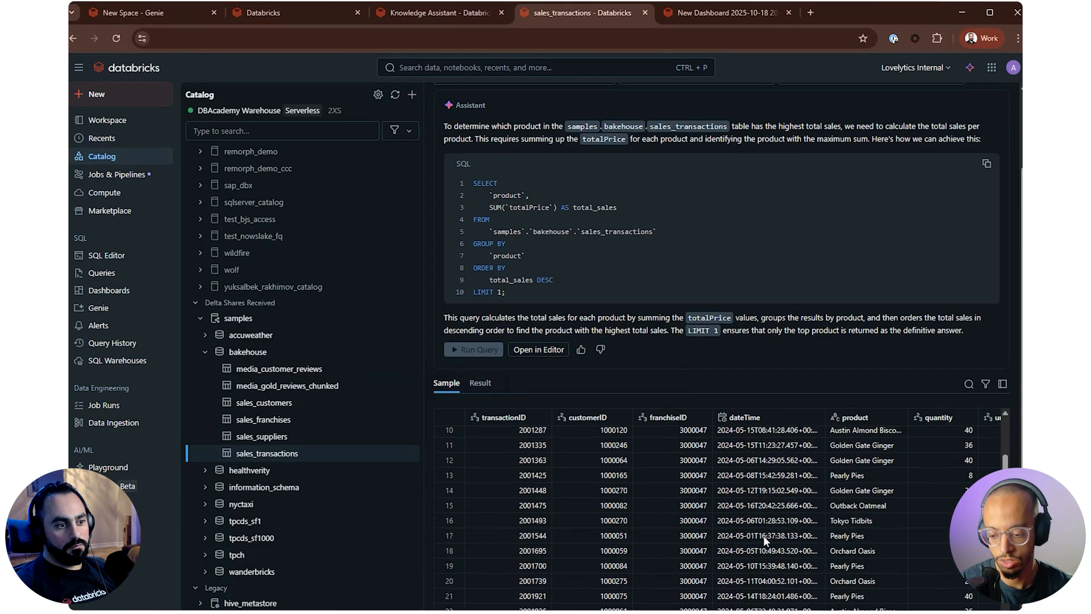
scroll(754, 529, down, 10)
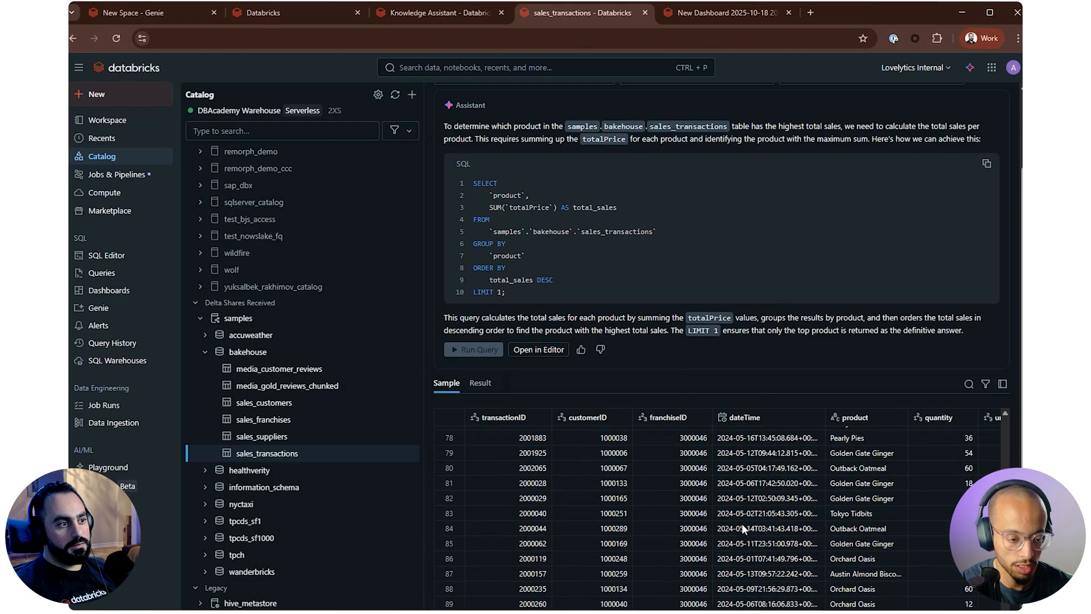
scroll(575, 360, up, 12)
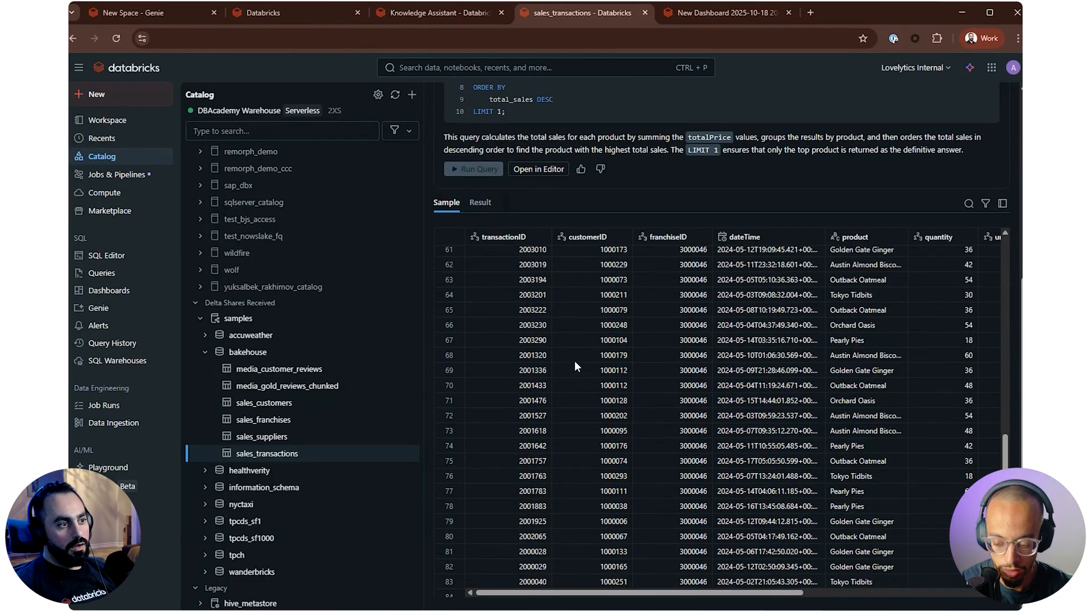
Look at the media_gold_reviews_chunked and media_customer_reviews overviews, then read the chunked table's full description and size
click(328, 386)
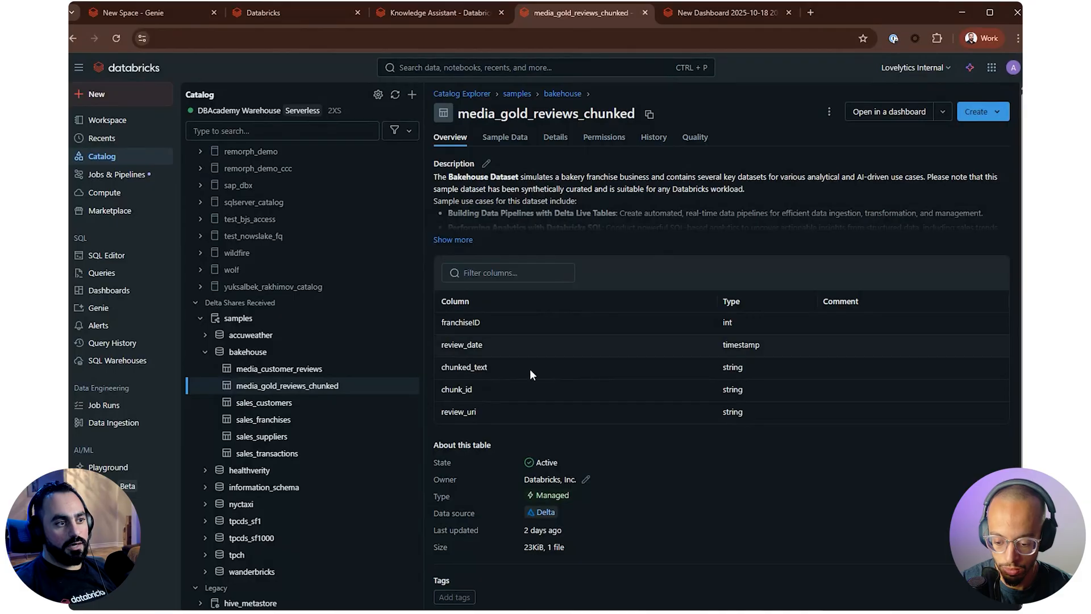
click(295, 372)
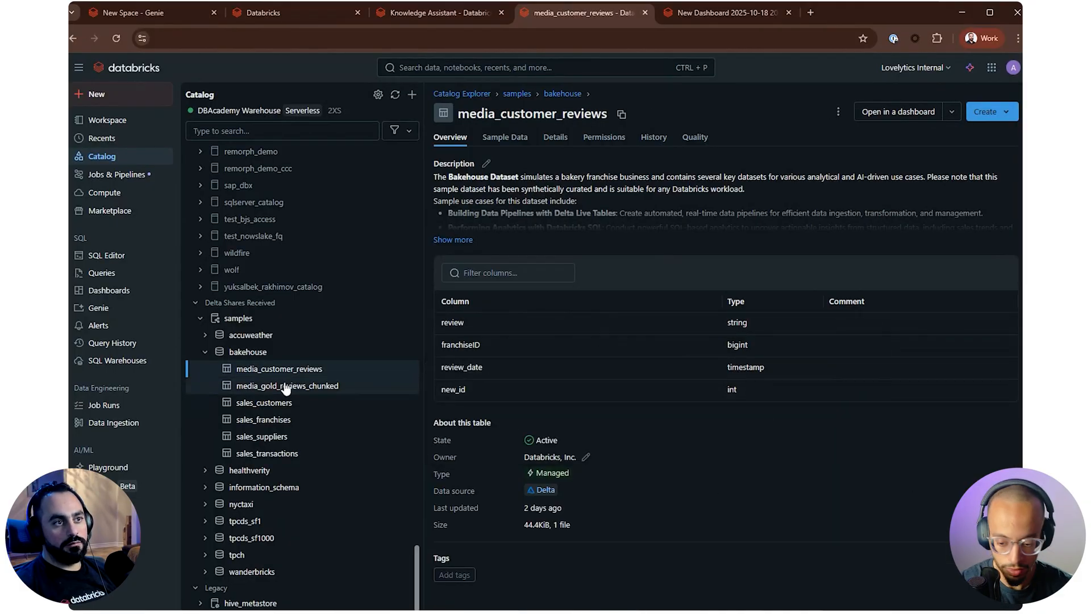
click(356, 385)
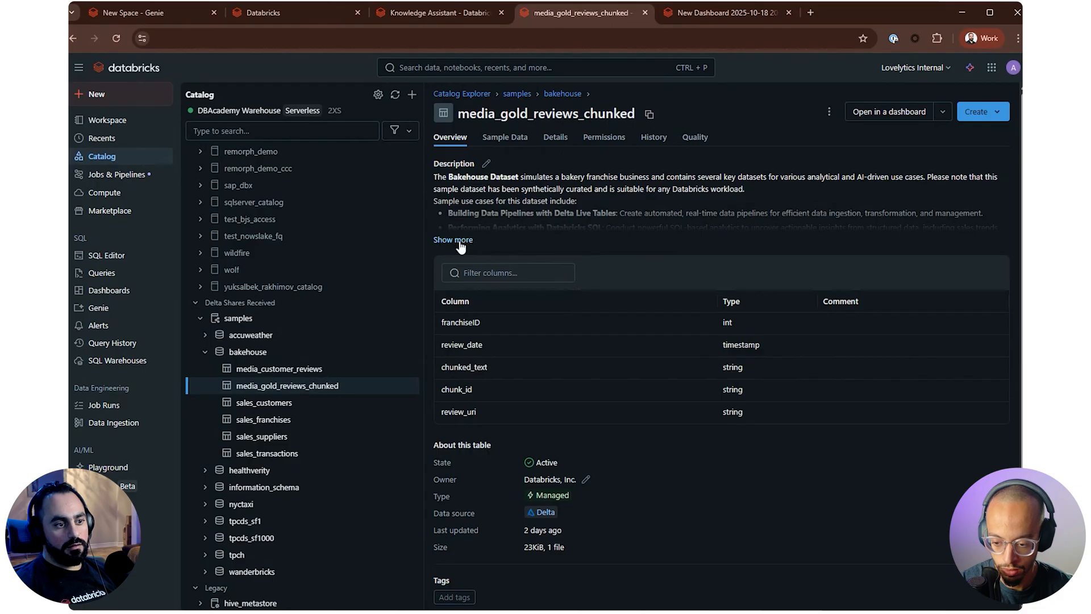
click(452, 240)
scroll(590, 538, down, 1)
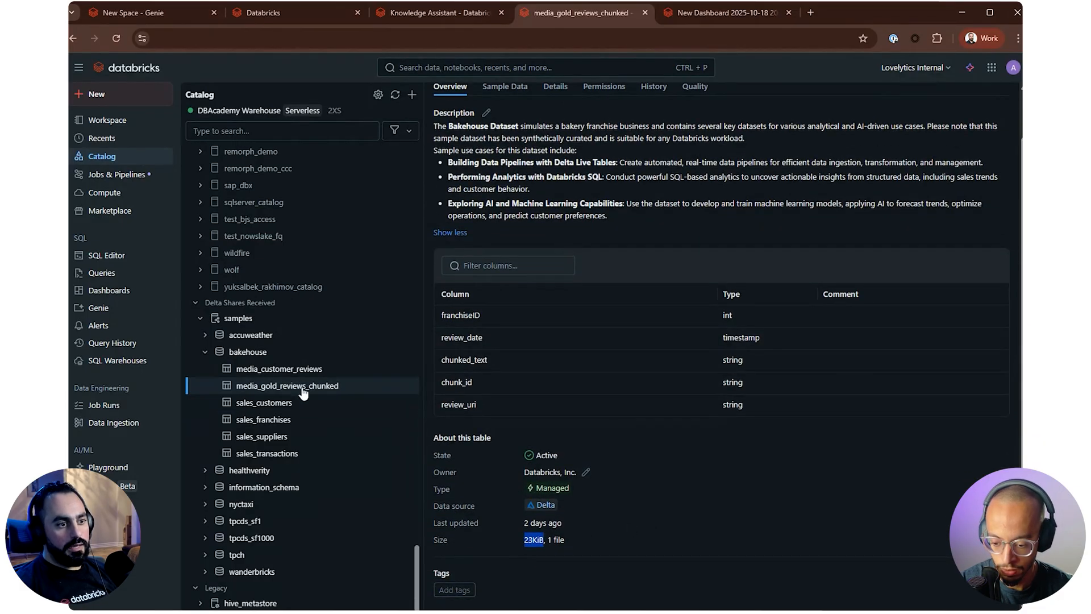
Open the media_customer_reviews table, check its size and expand its full description
click(295, 369)
drag(522, 525, 547, 526)
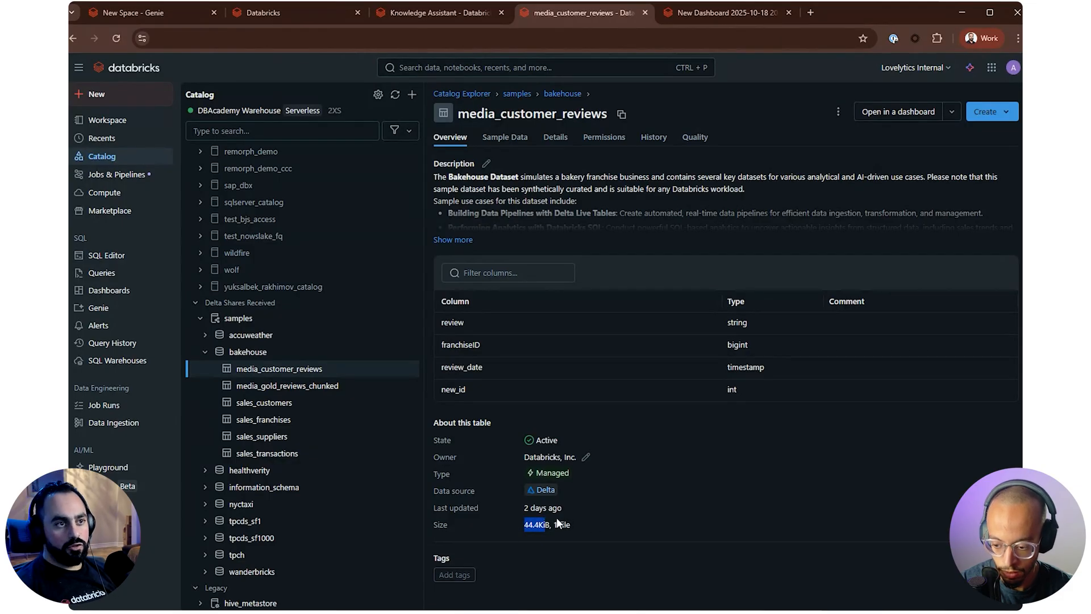
click(470, 245)
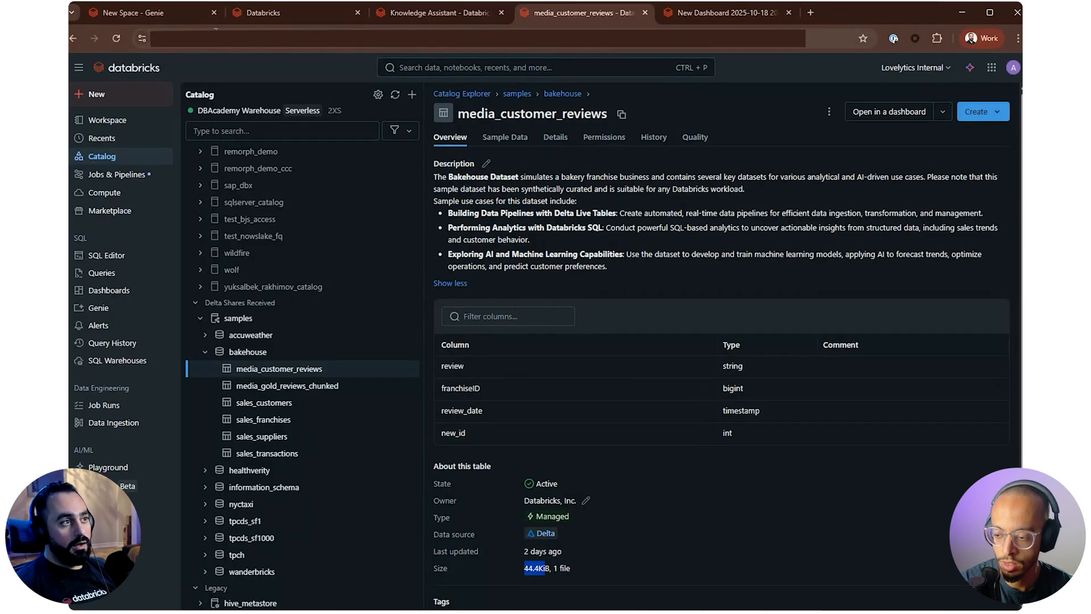
Switch to the Genie browser tab, open the existing space named New Space and move it to the trash
click(162, 20)
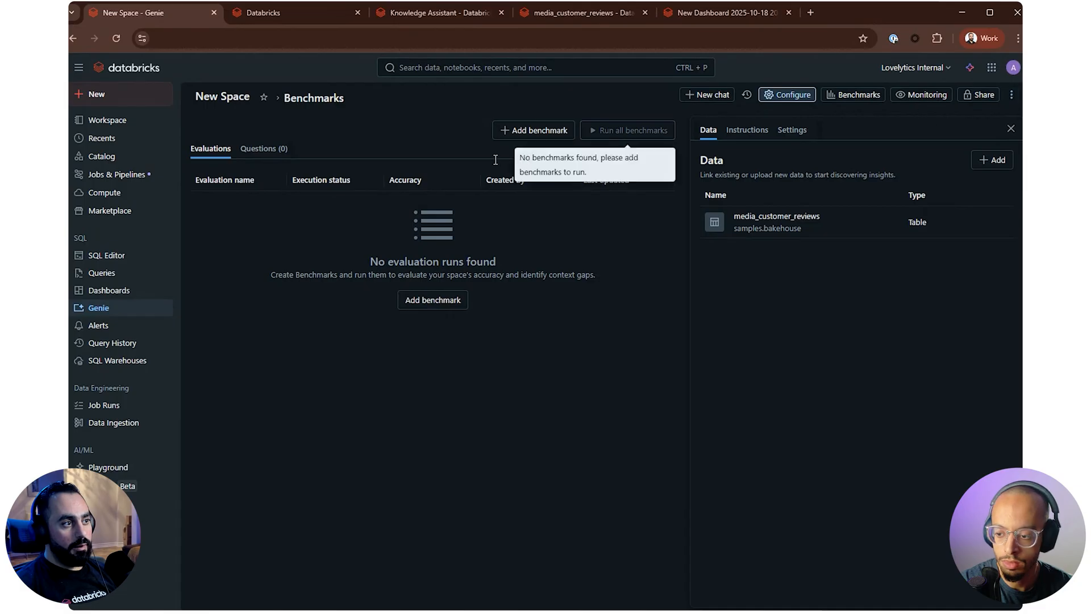
click(98, 308)
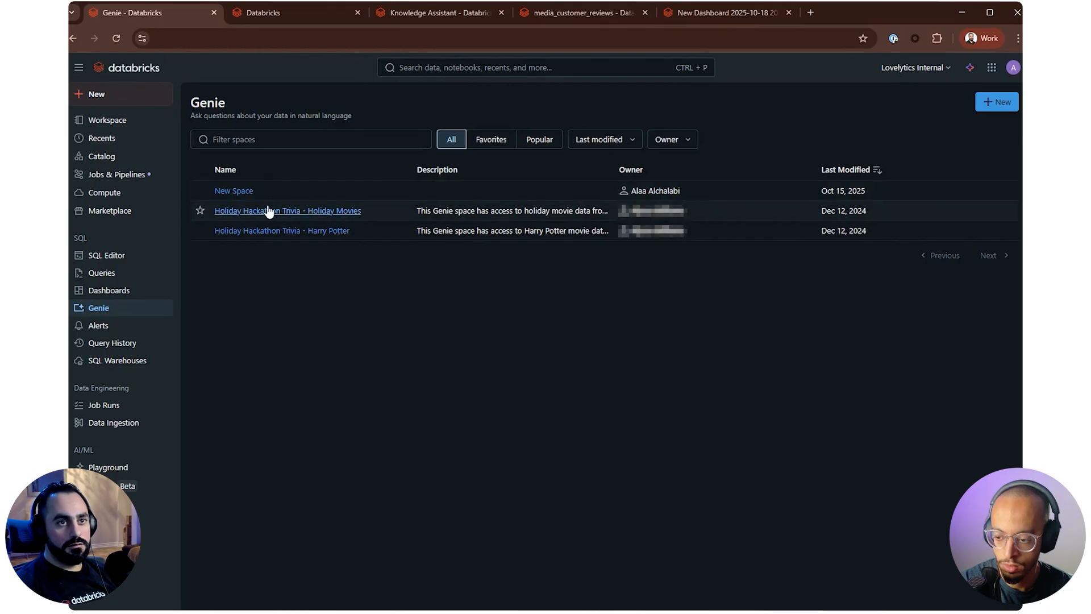
click(233, 190)
click(1011, 94)
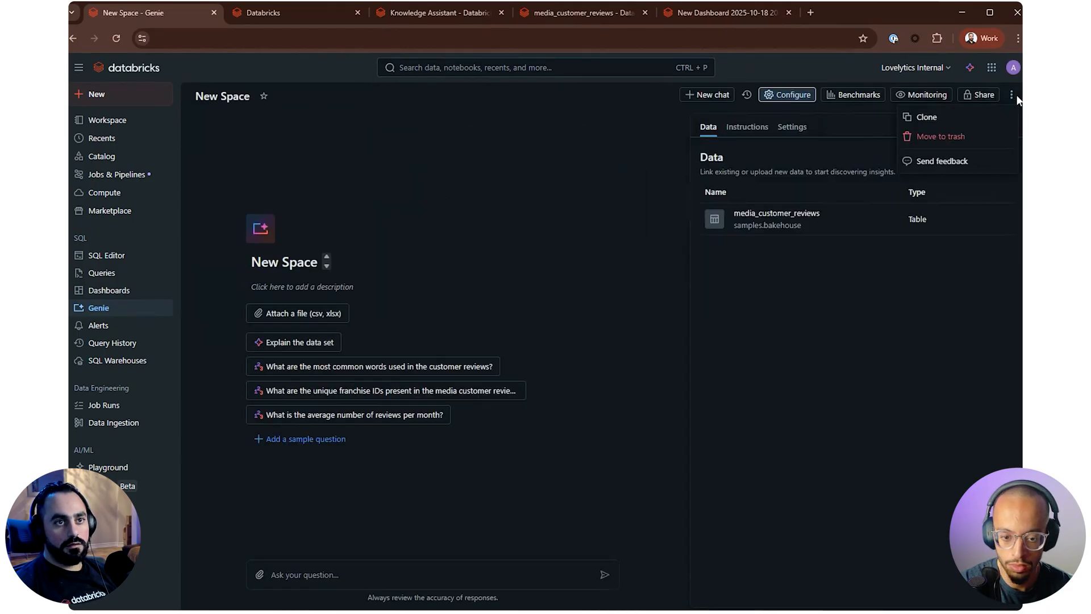
click(940, 139)
click(685, 368)
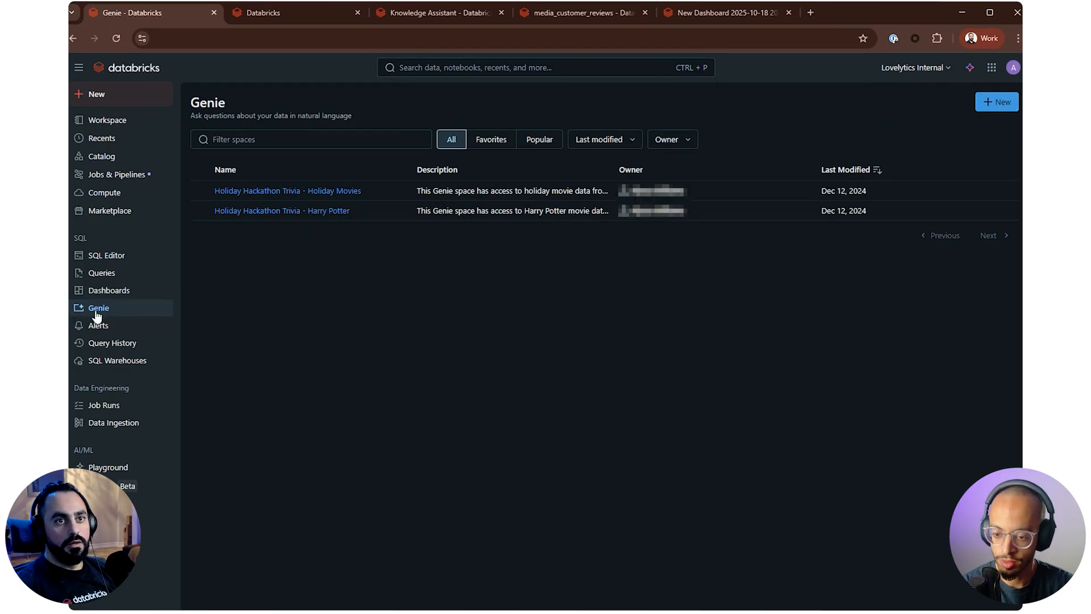
Create a new Genie space from the bakehouse tables media_customer_reviews, media_gold_reviews_chunked, sales_transactions, sales_suppliers and sales_franchises
click(998, 103)
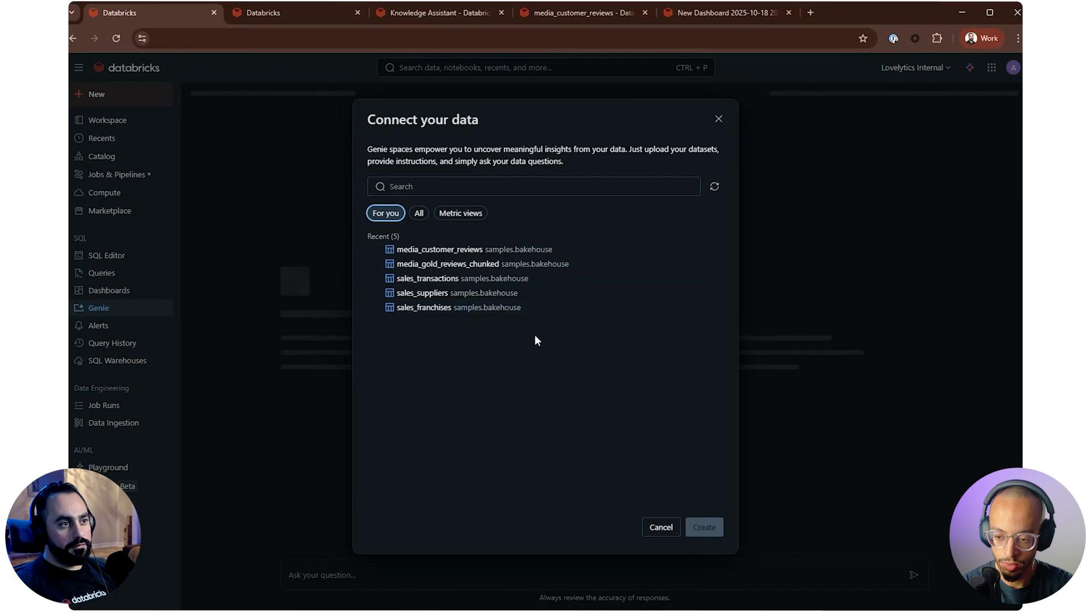
click(414, 251)
click(424, 264)
click(426, 267)
click(430, 266)
click(433, 278)
click(437, 292)
click(442, 299)
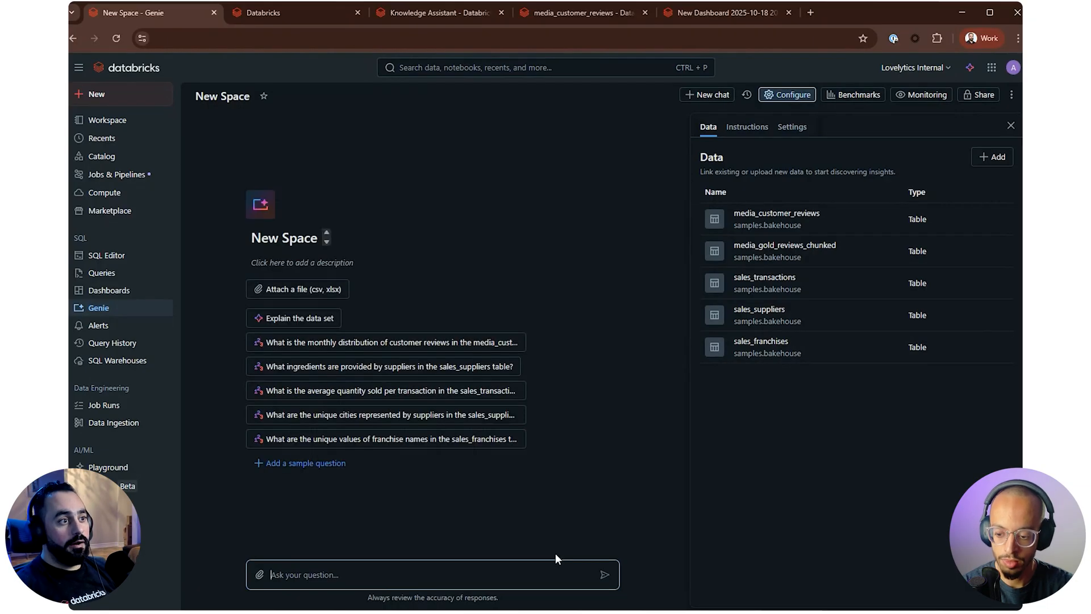
Rename the new Genie space to "backhouse genie"
click(229, 97)
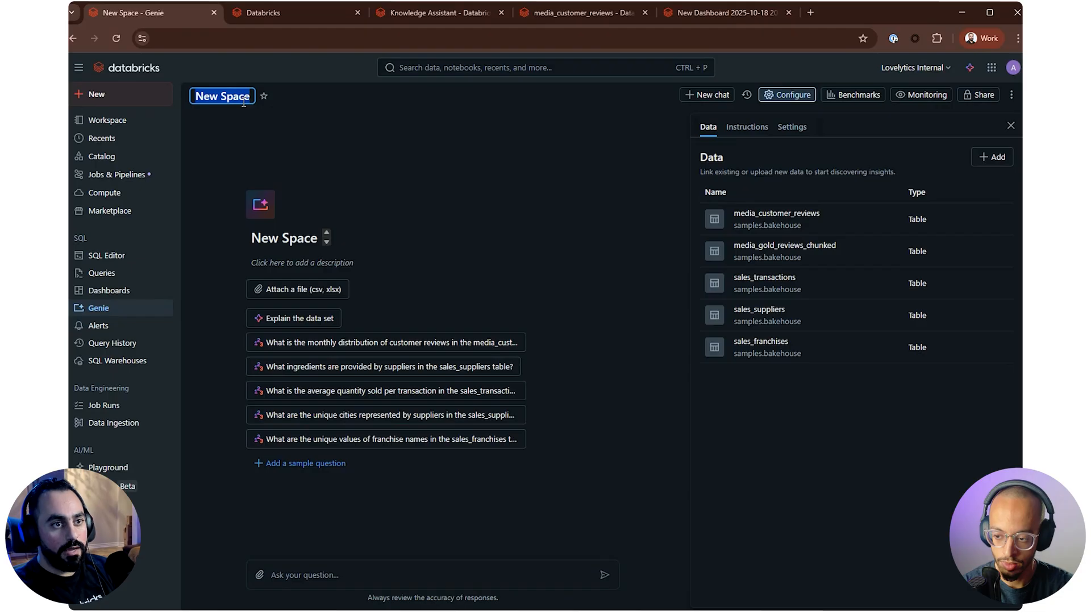
text(backhous)
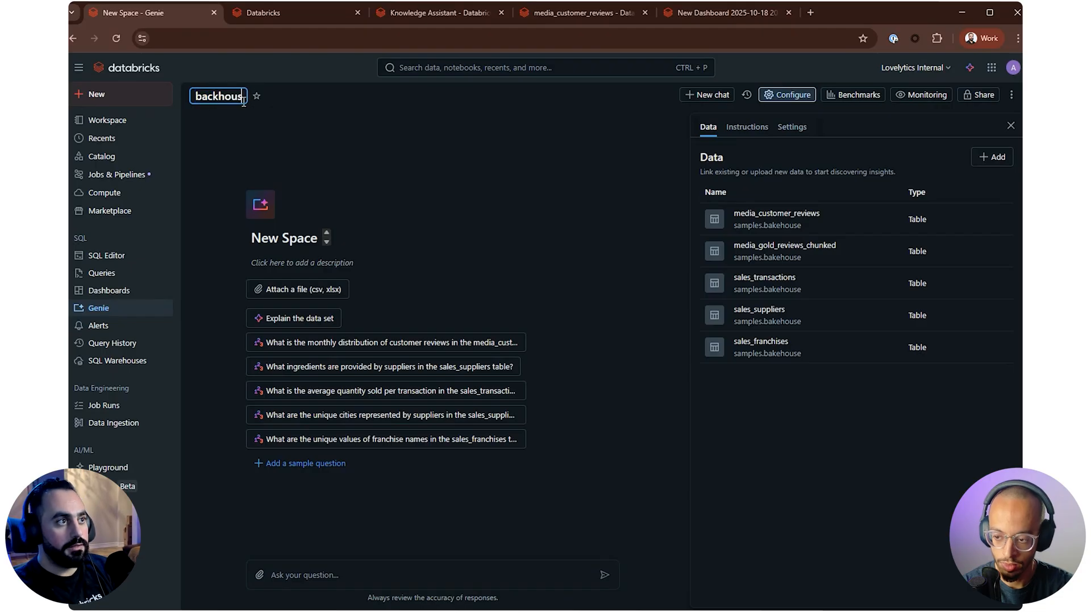
text(e genie)
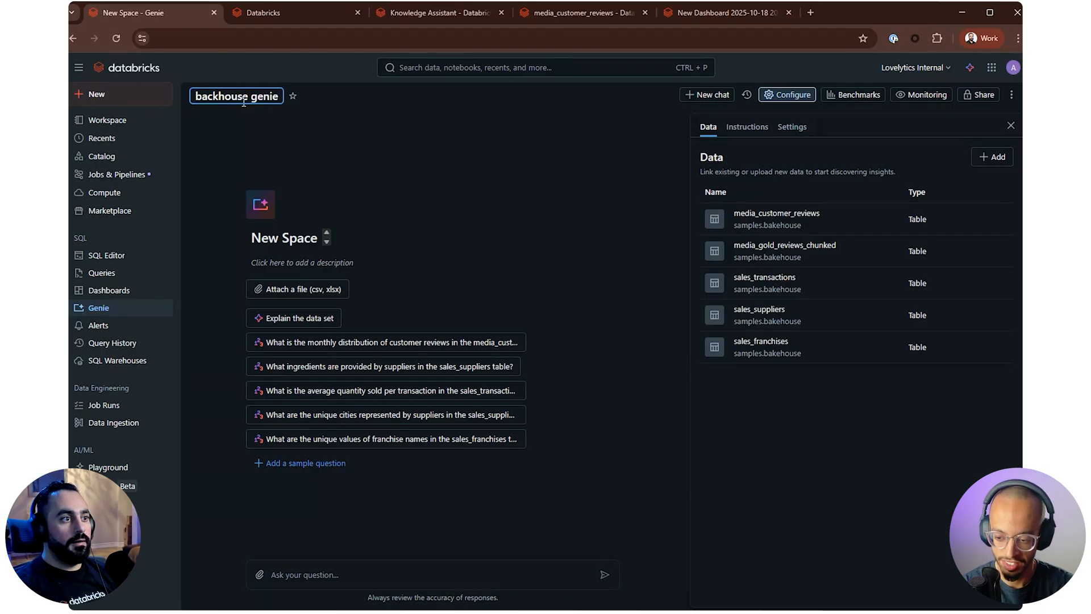
key(Return)
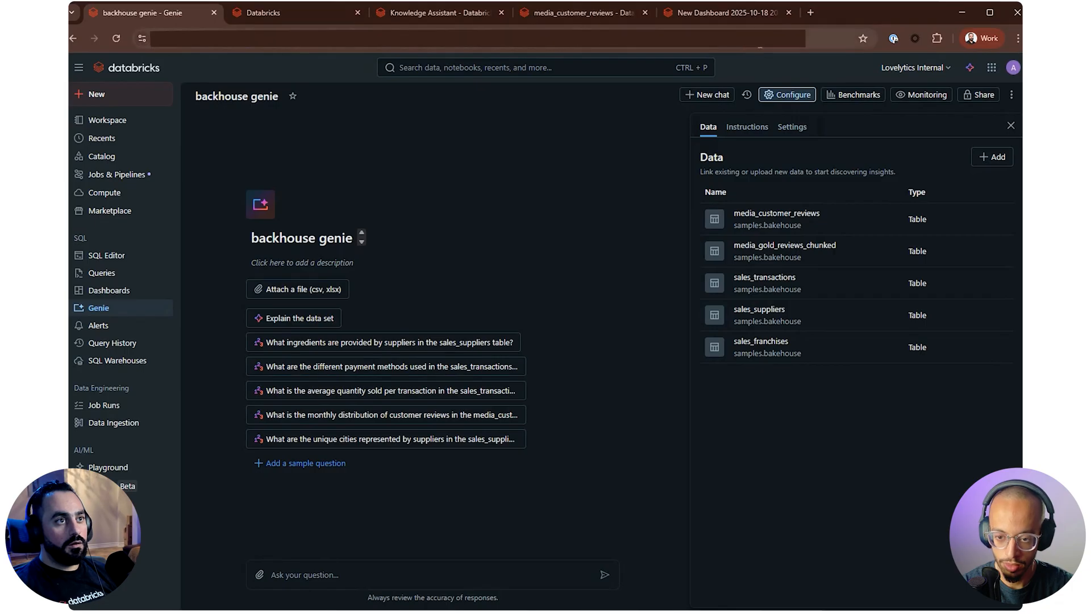
In the catalog browser tab, look through the columns of media_customer_reviews, sales_franchises and sales_transactions, and expand the transactions table's description
click(598, 19)
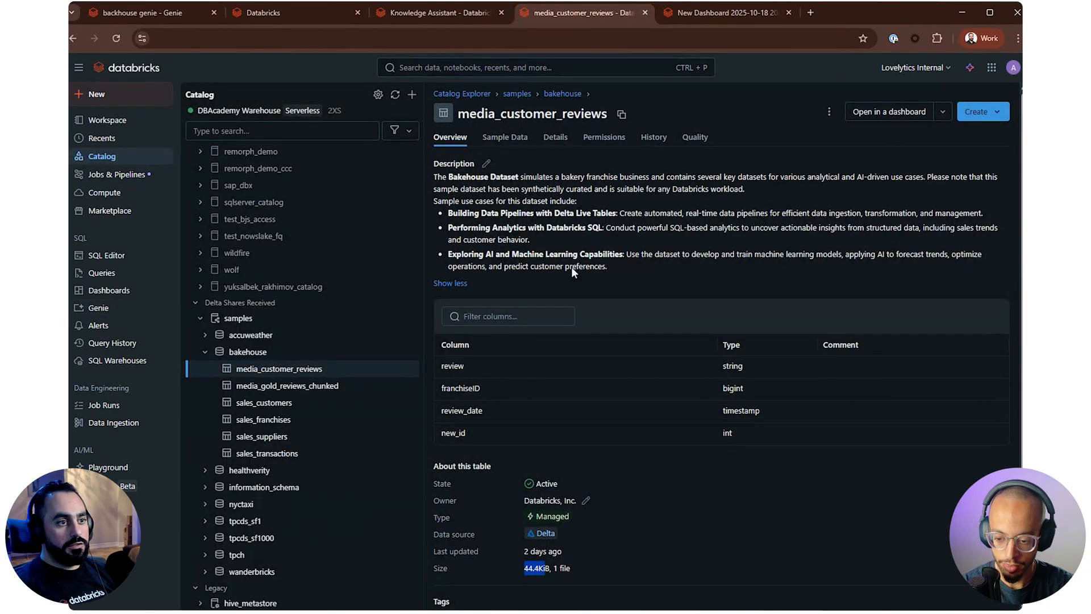
scroll(671, 442, down, 1)
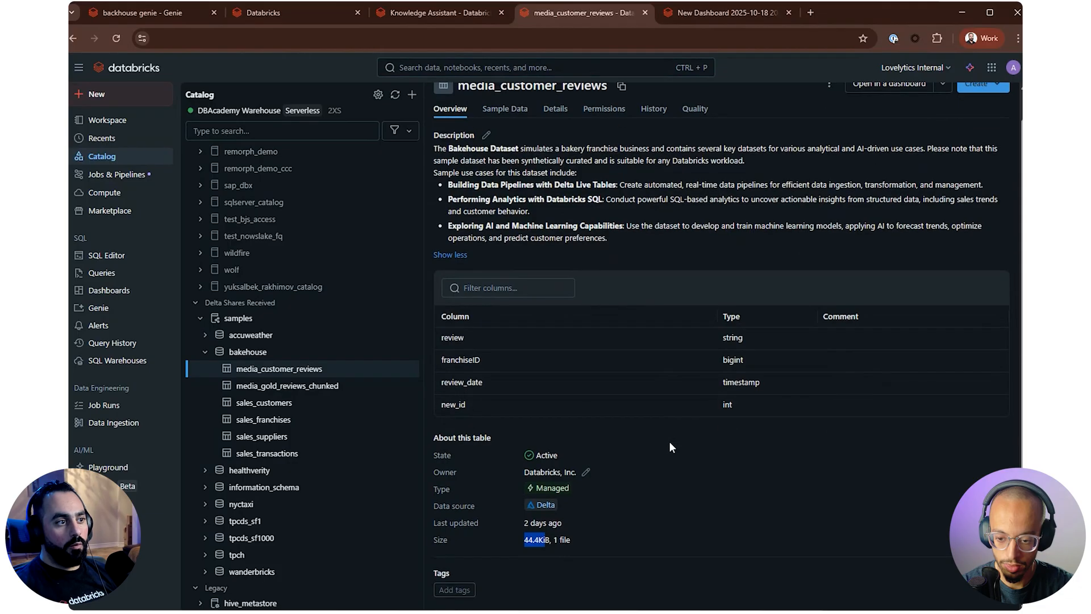
click(281, 420)
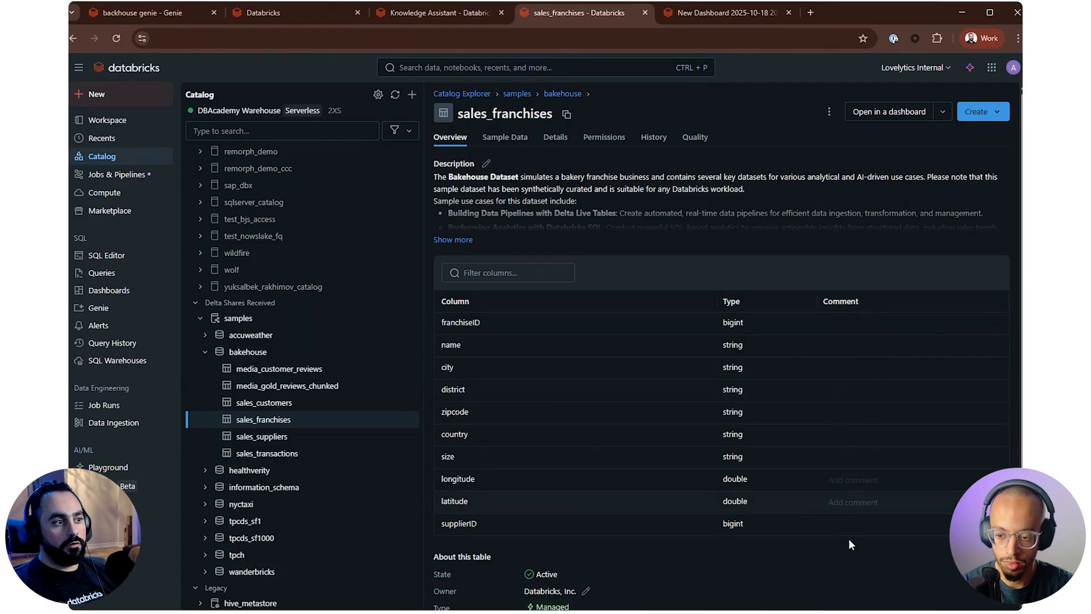
click(283, 437)
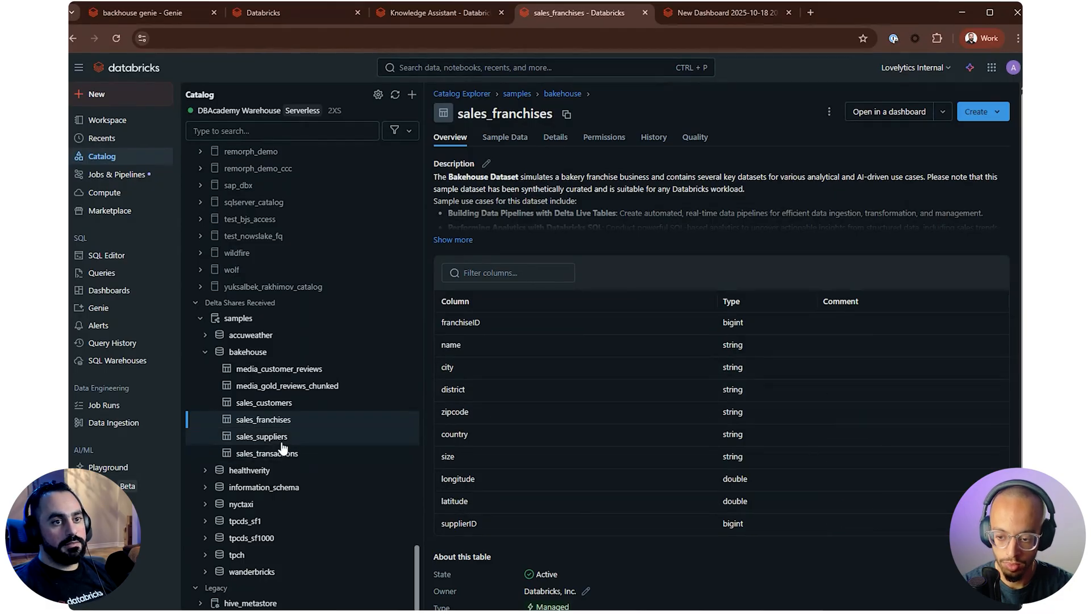
click(283, 457)
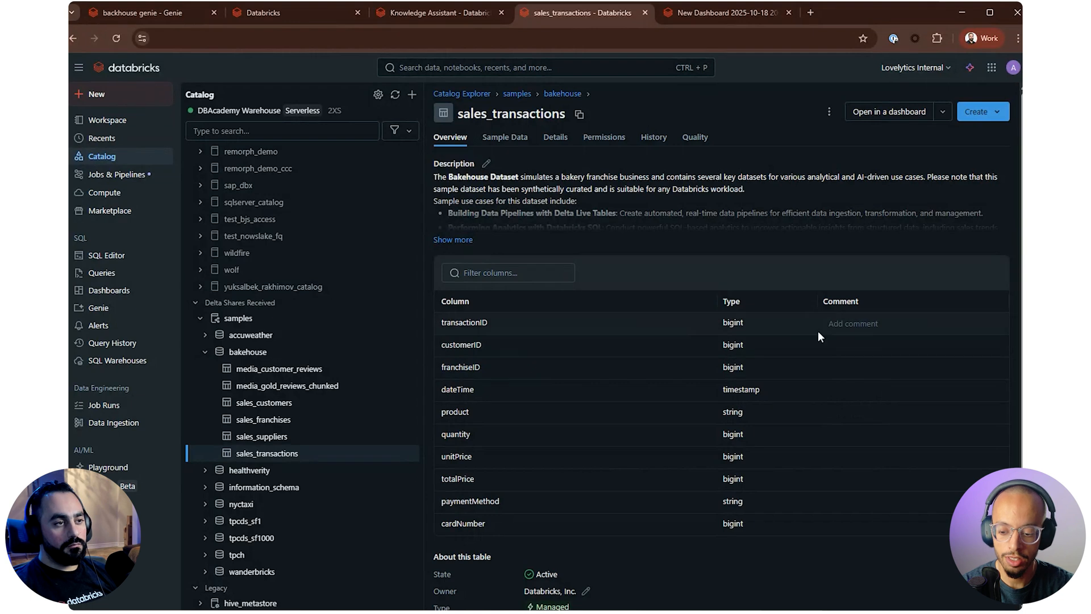
click(471, 240)
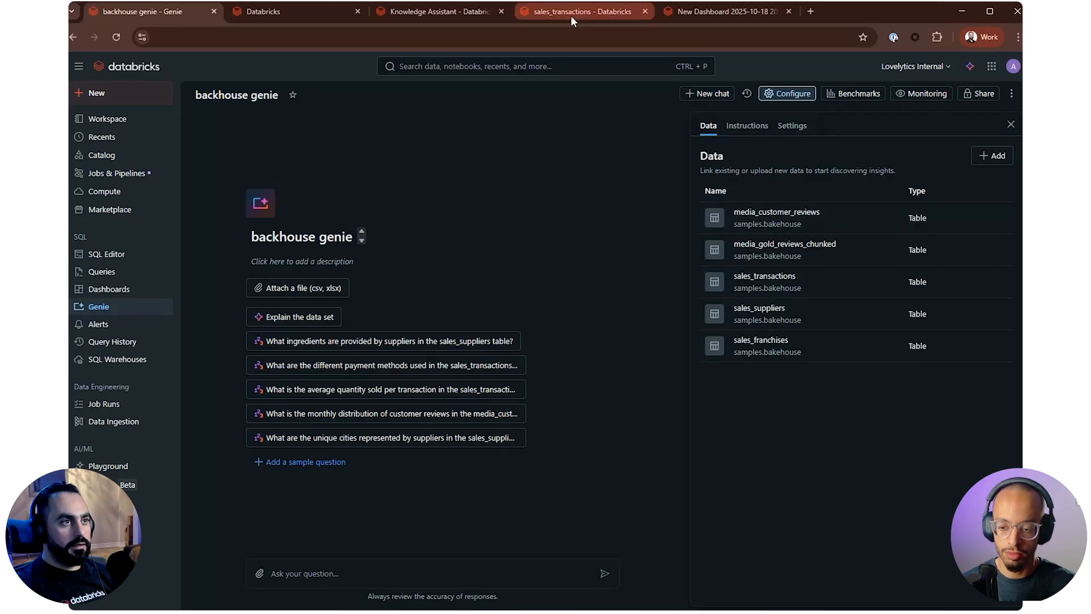
Glance at the New Dashboard browser tab, then return to sales_transactions and view its sample data
click(696, 12)
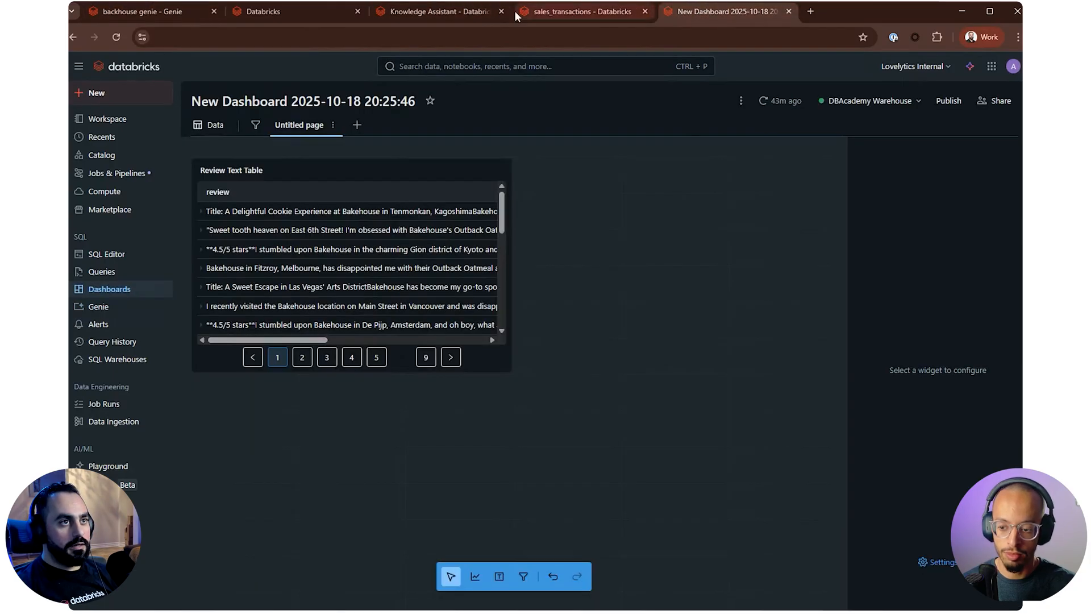
click(553, 16)
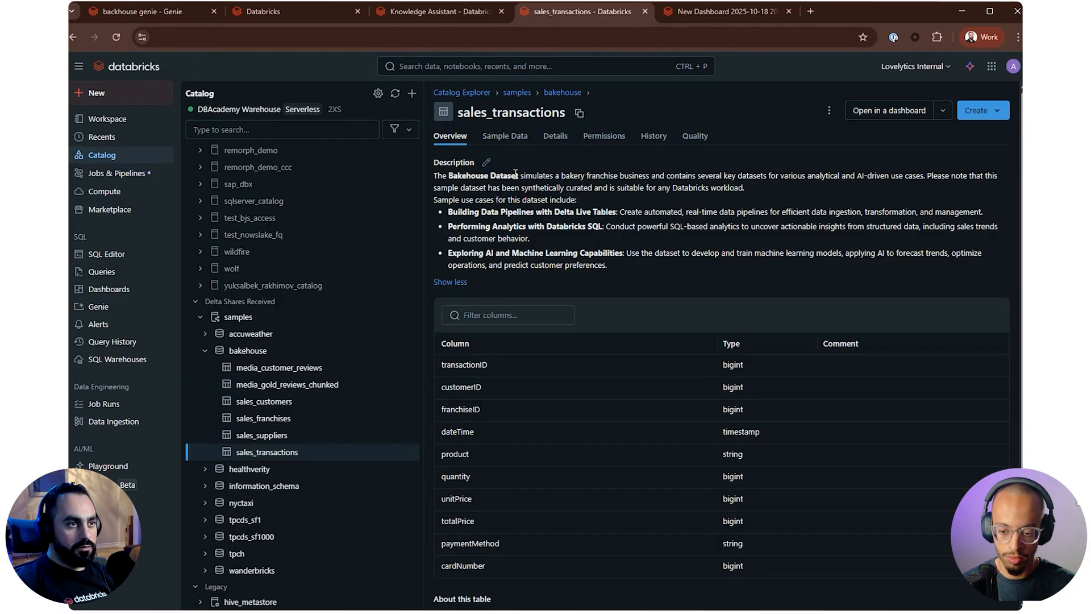
click(505, 140)
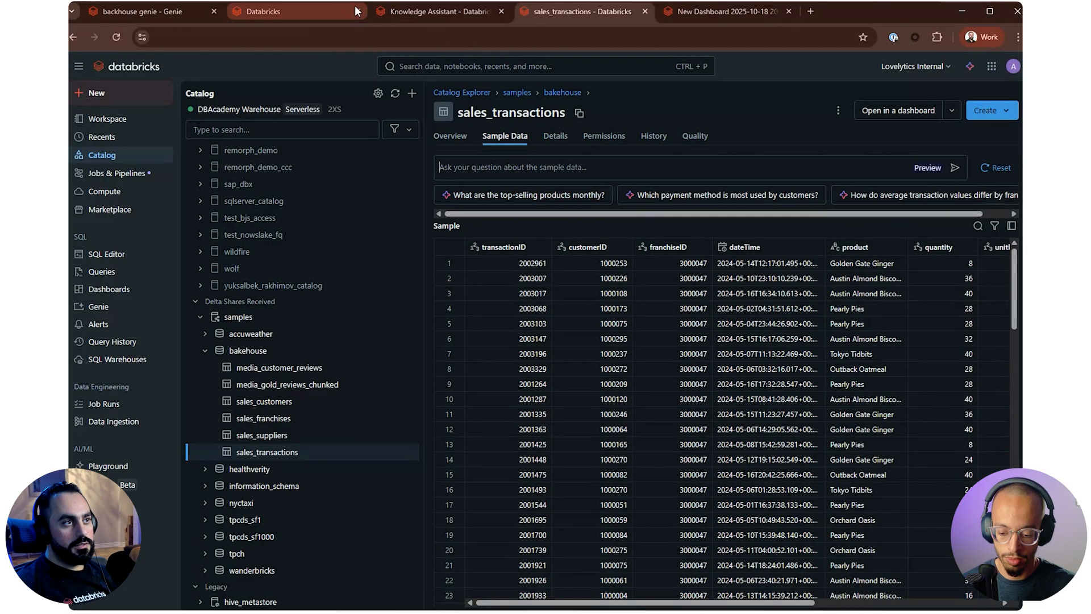
In the backhouse genie space, remove the media_gold_reviews_chunked table and add sales_customers from samples.bakehouse
click(167, 22)
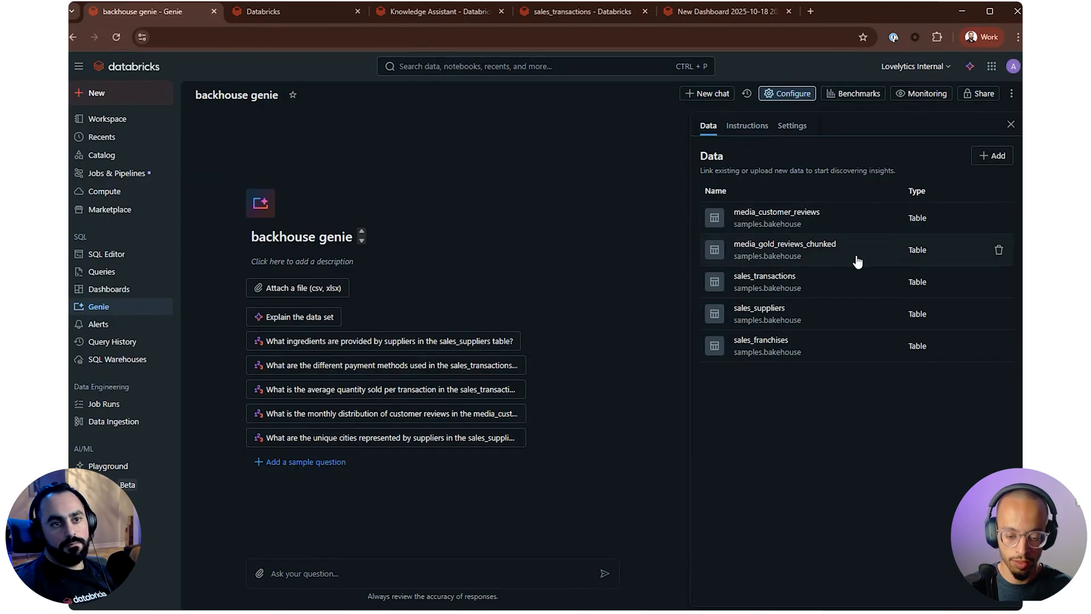
click(997, 251)
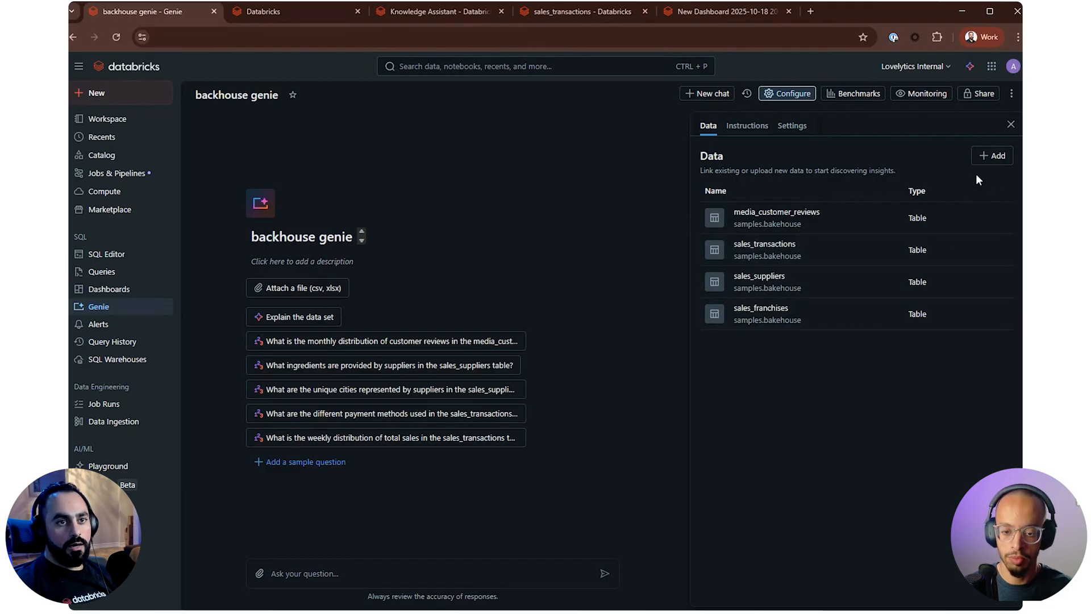
click(981, 155)
click(428, 281)
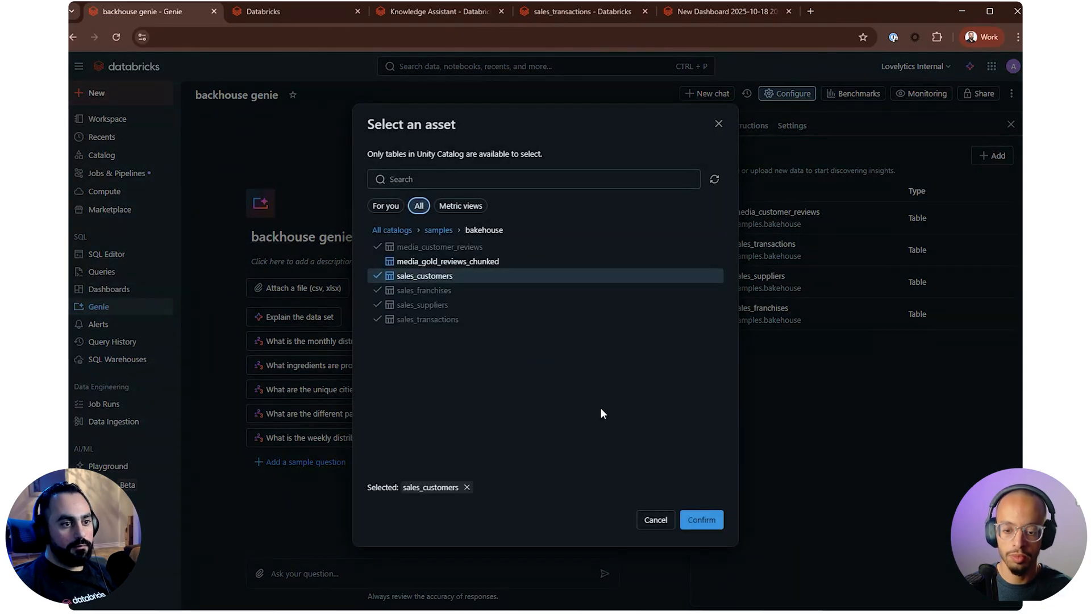
click(714, 527)
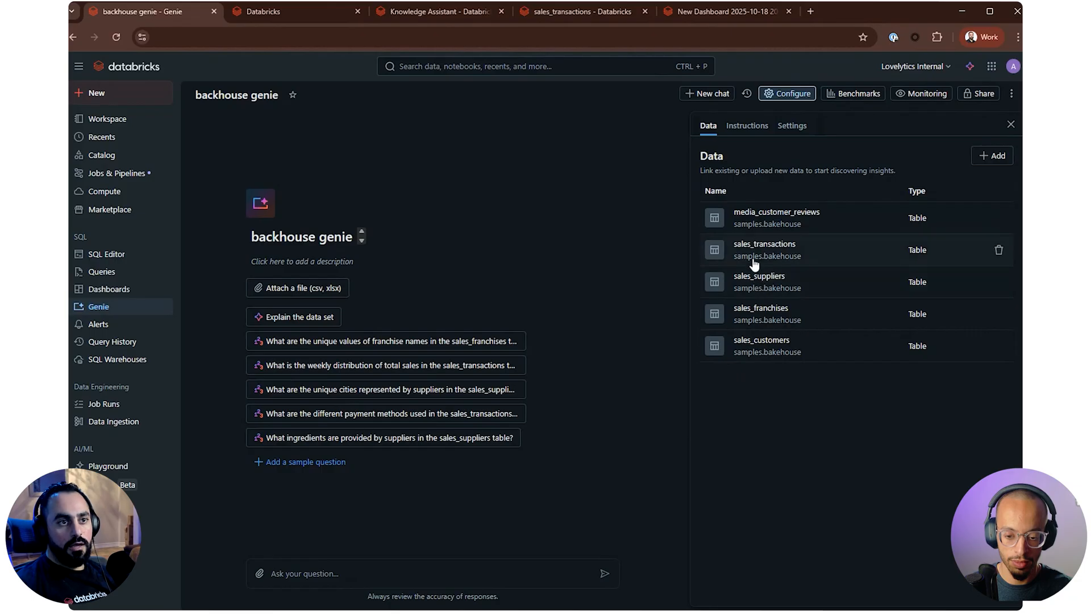
Open media_customer_reviews in the space's data, replace its table description with "Customer reviews data" and save it
click(760, 221)
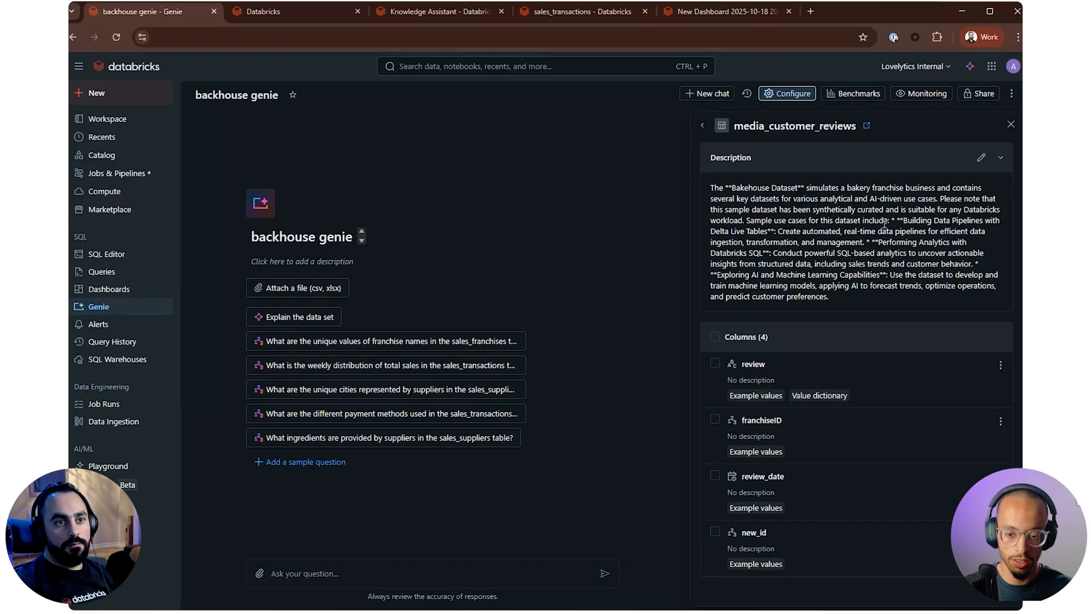
mouse_move(878, 376)
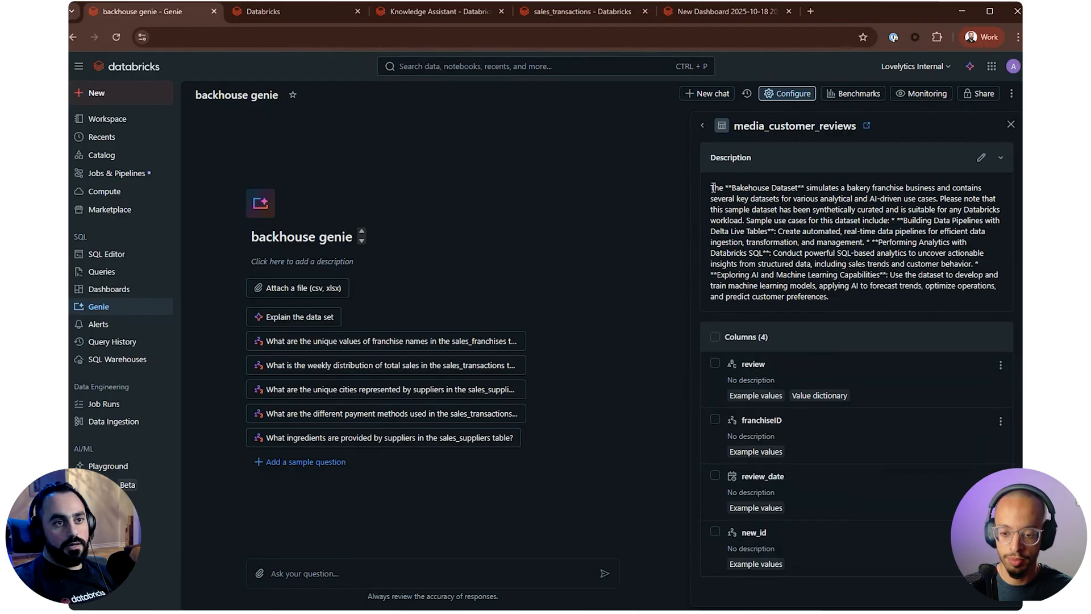
mouse_move(850, 292)
mouse_down()
mouse_move(883, 285)
mouse_move(746, 221)
mouse_up()
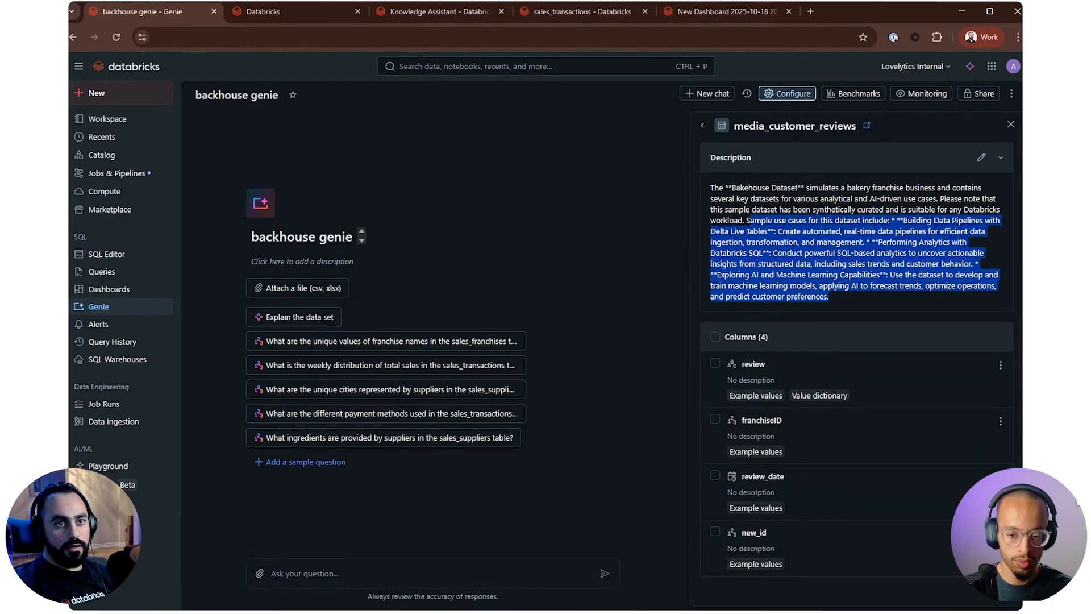
click(981, 157)
click(599, 372)
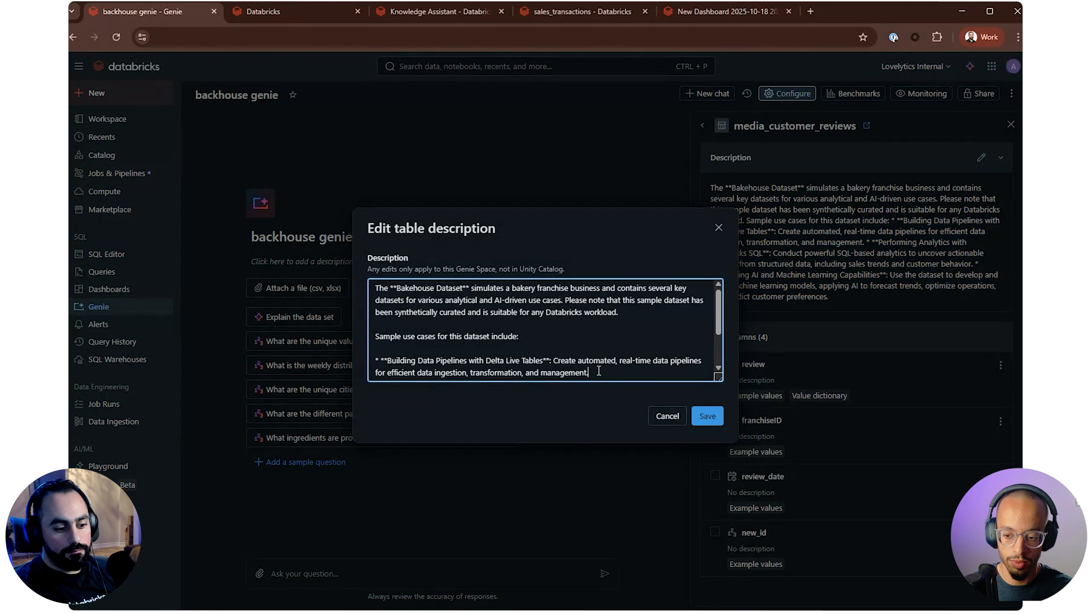
key(ctrl+a)
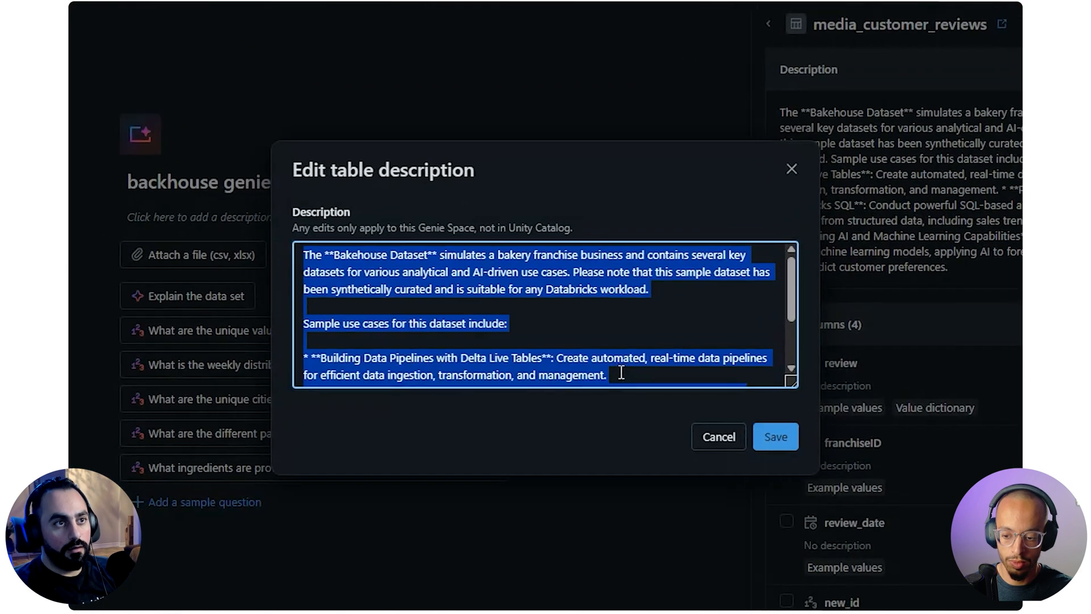
text(C)
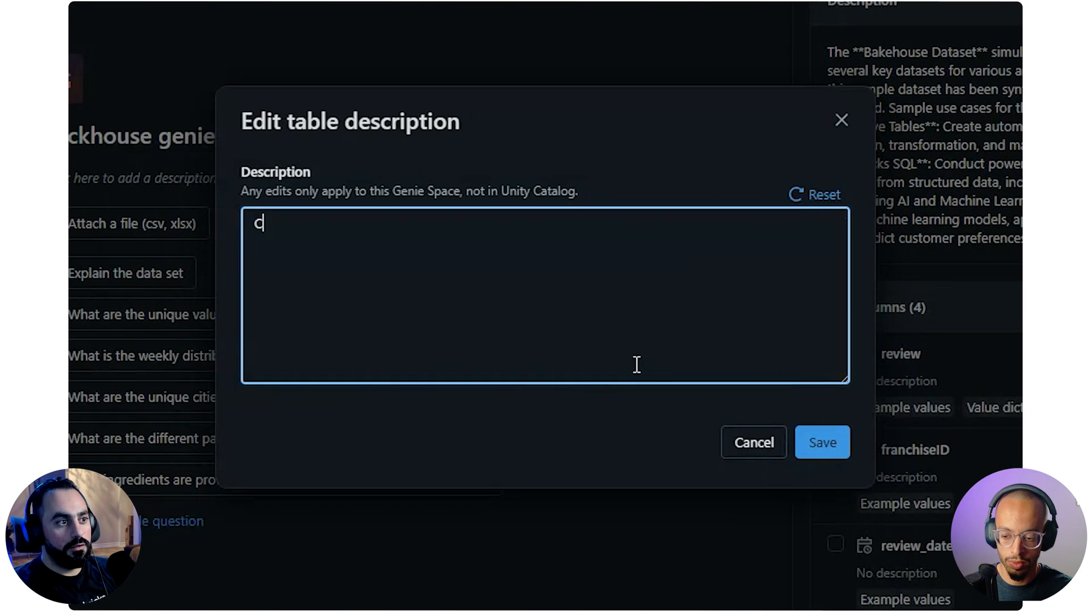
text(ustomer re)
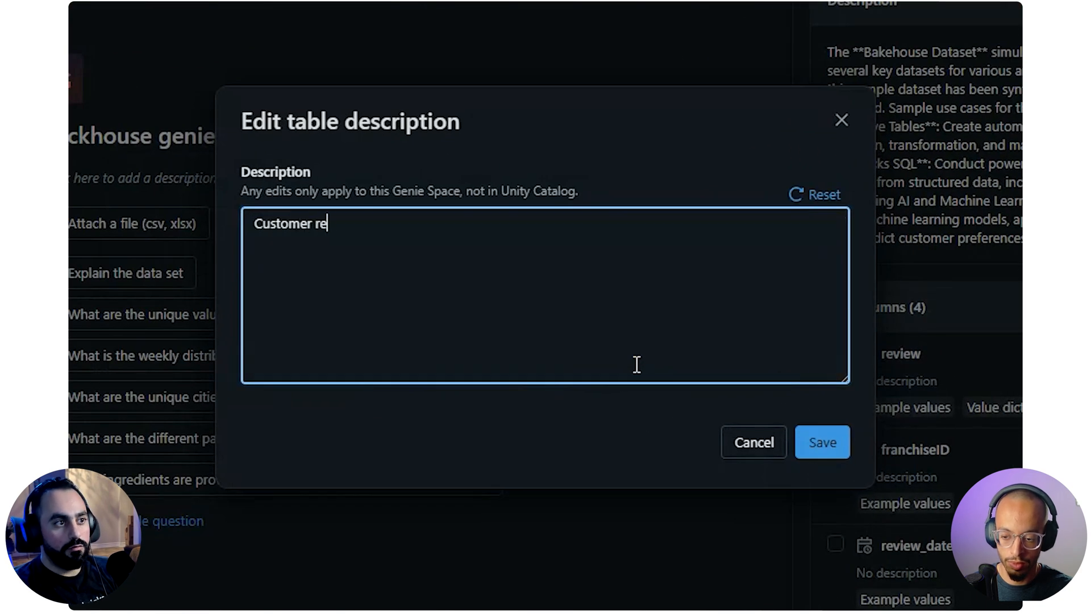
text(views)
key(BackSpace)
text(ws data)
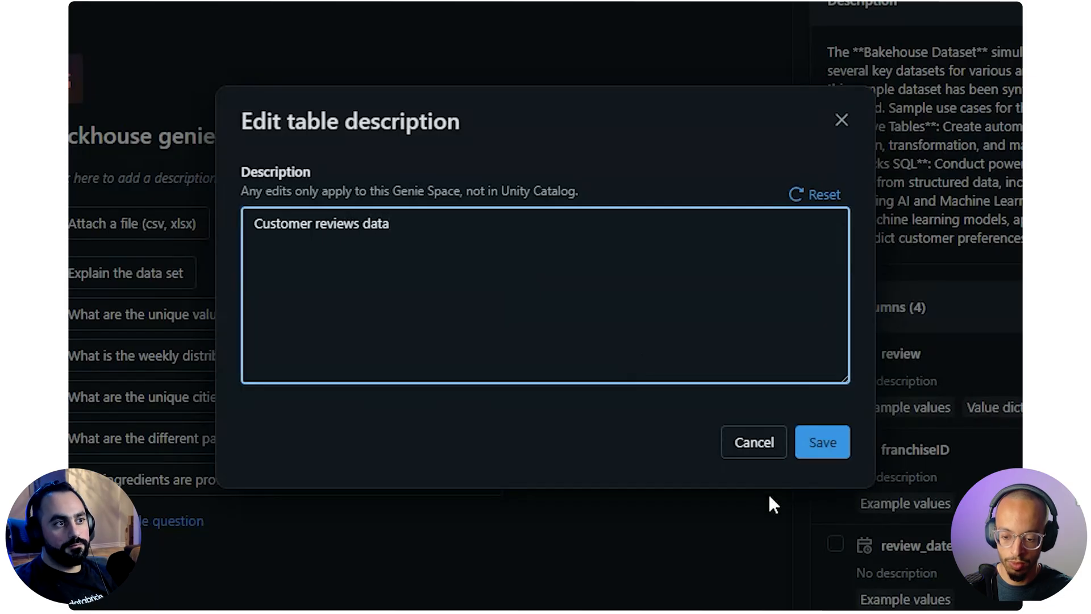
drag(248, 192, 591, 188)
click(633, 190)
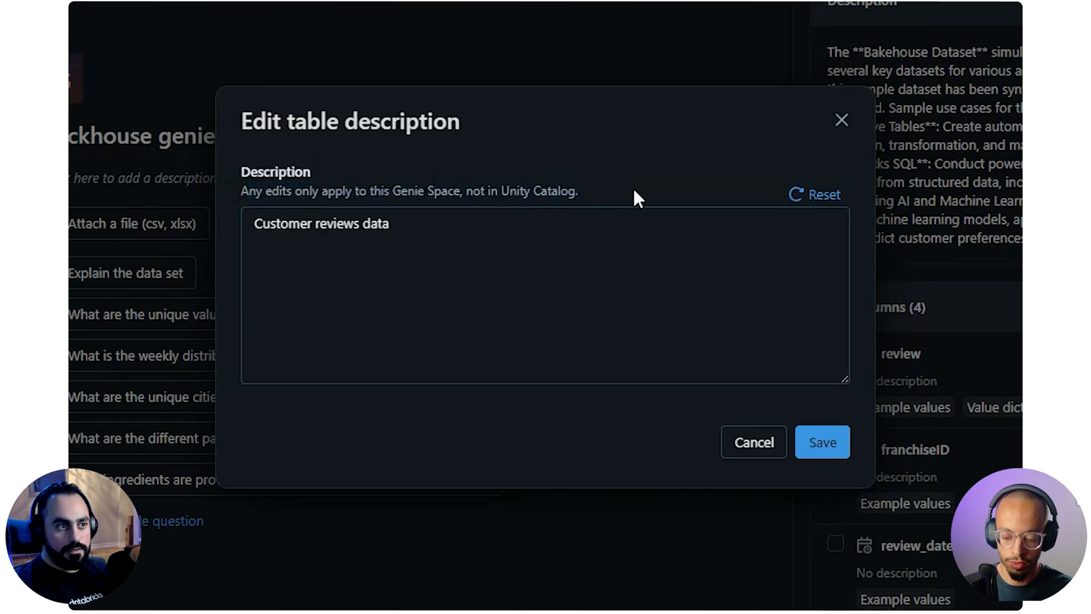
click(822, 442)
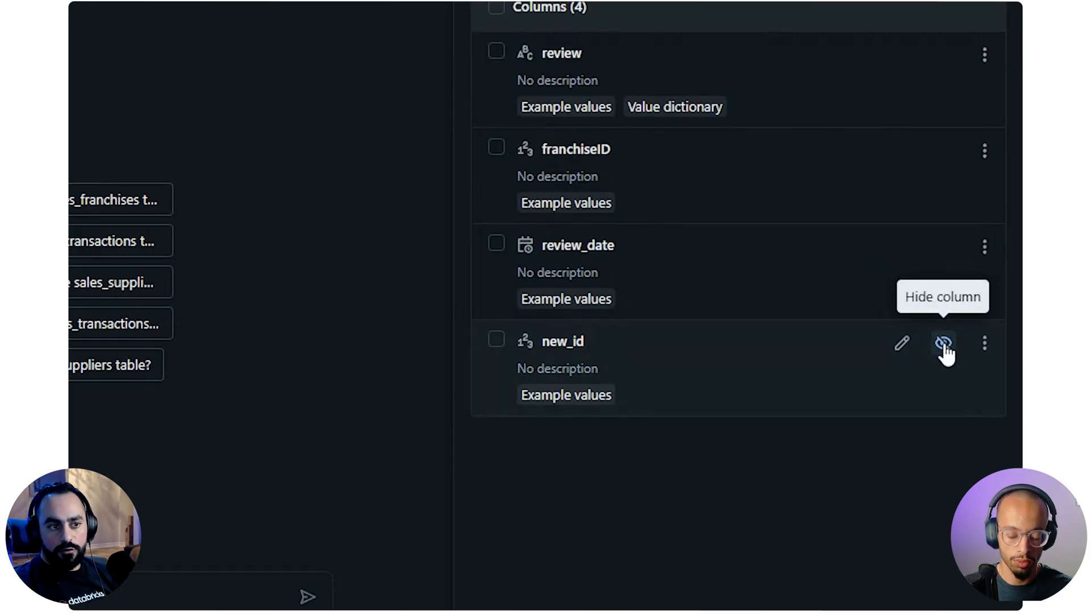
Hide the new_id column of media_customer_reviews in the Genie space and check which options it still offers
click(943, 344)
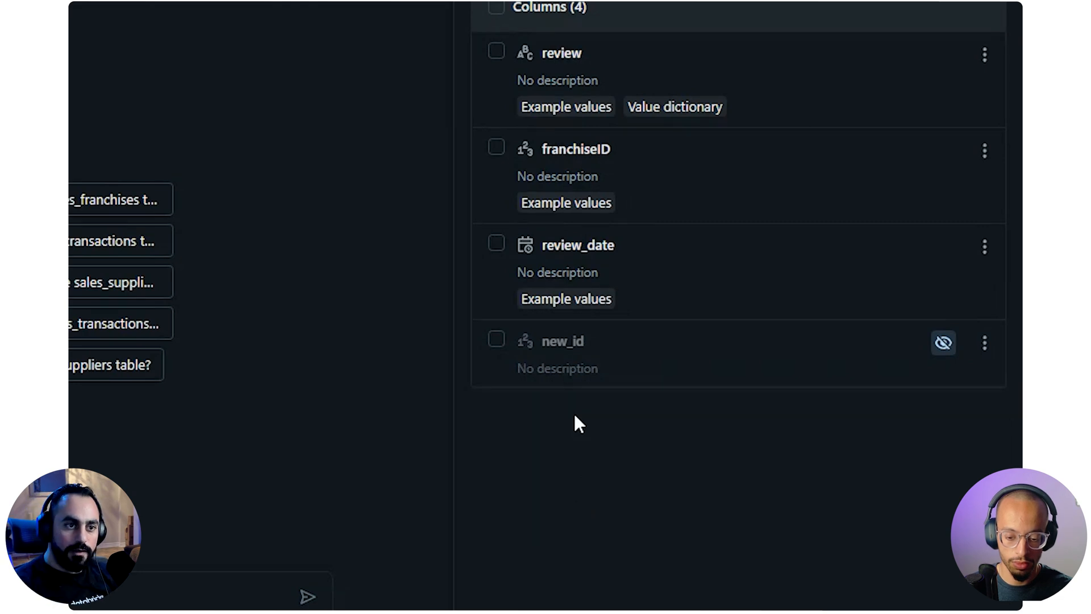
click(985, 342)
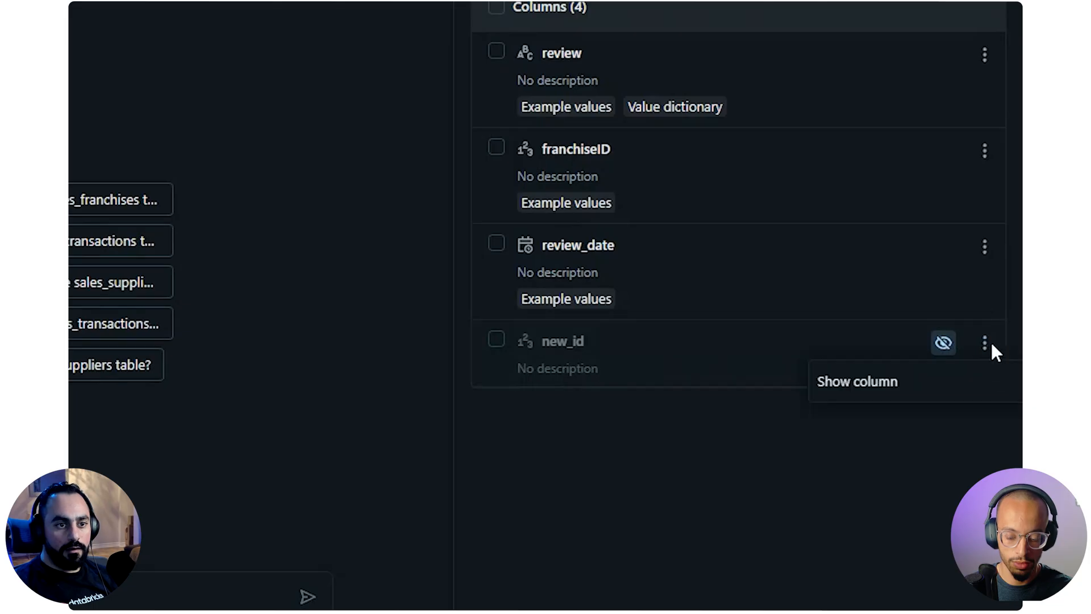
click(782, 418)
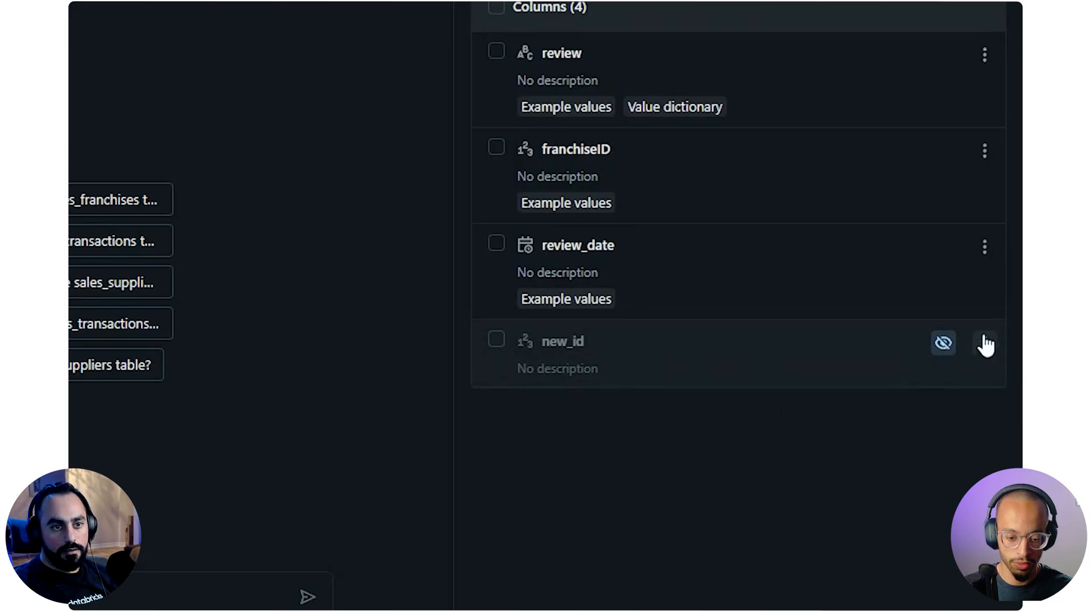
Review the options for the review_date column and refresh its sample values
click(985, 246)
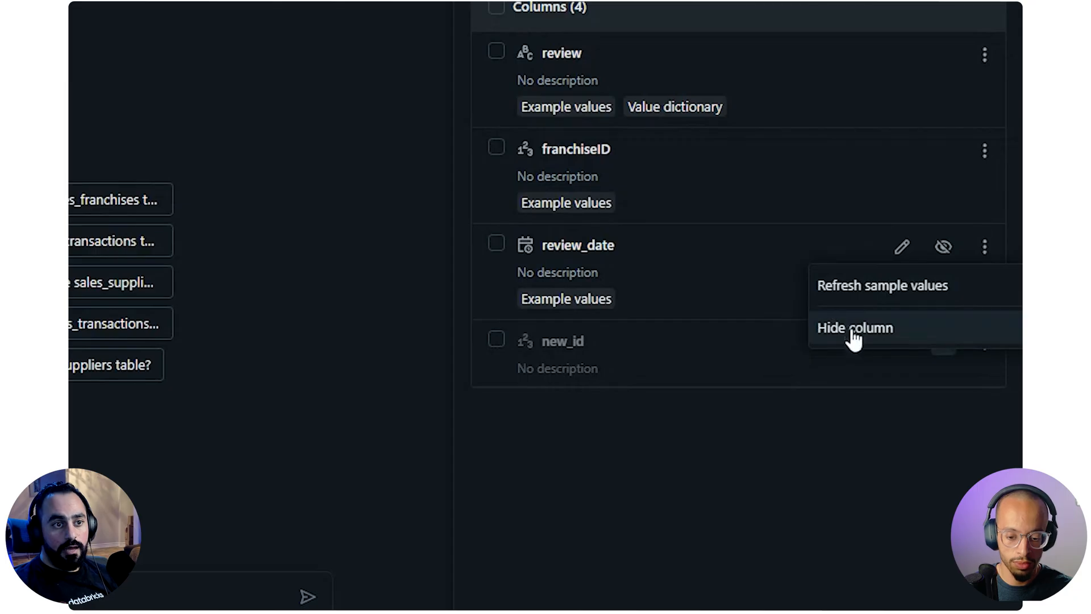
click(785, 421)
click(985, 246)
click(756, 409)
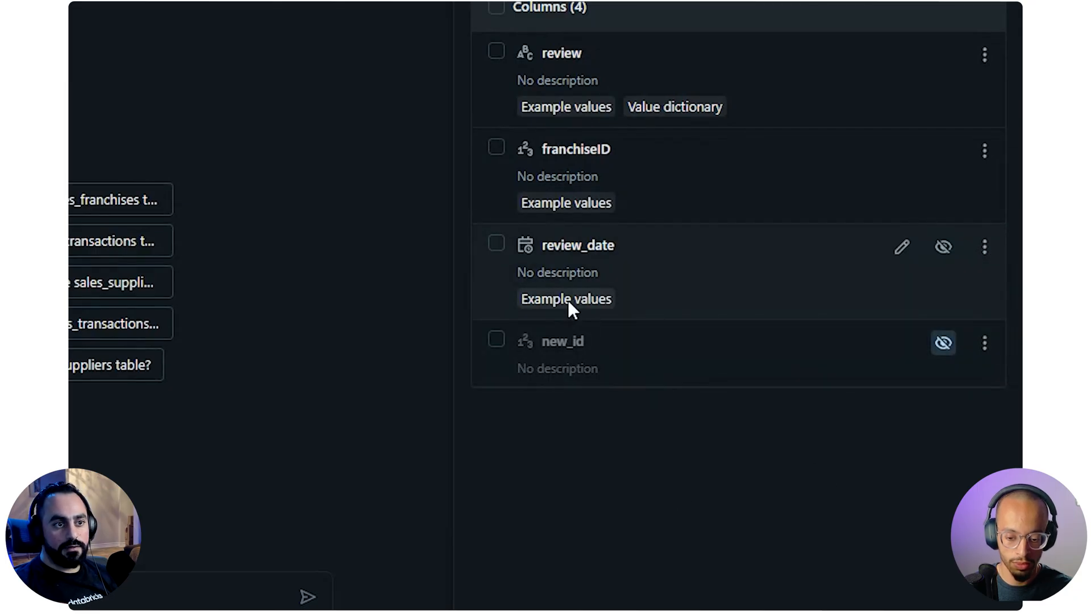
mouse_move(518, 247)
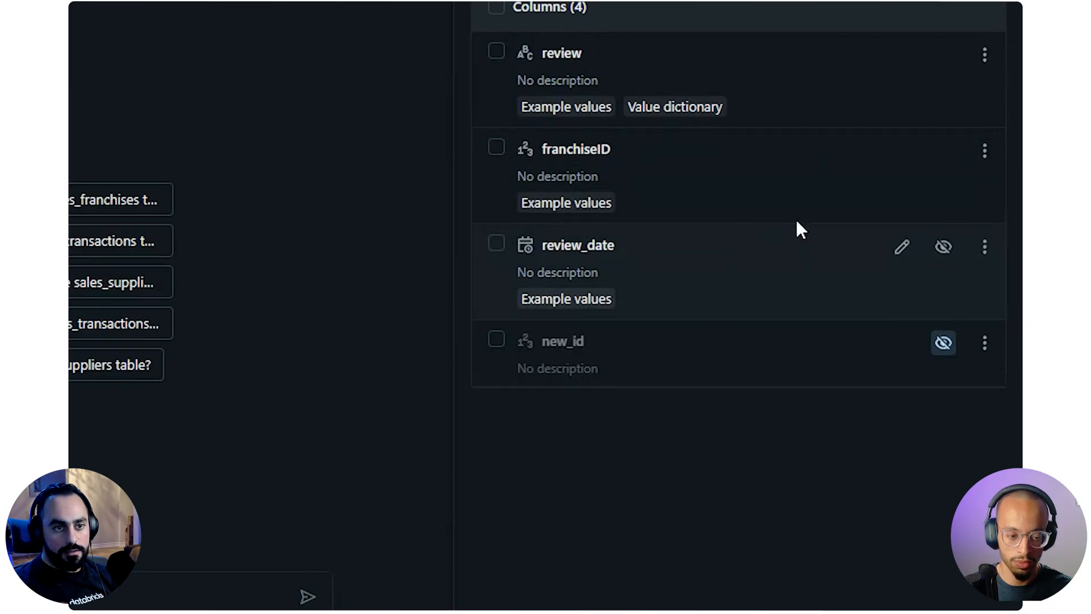
click(985, 246)
click(889, 287)
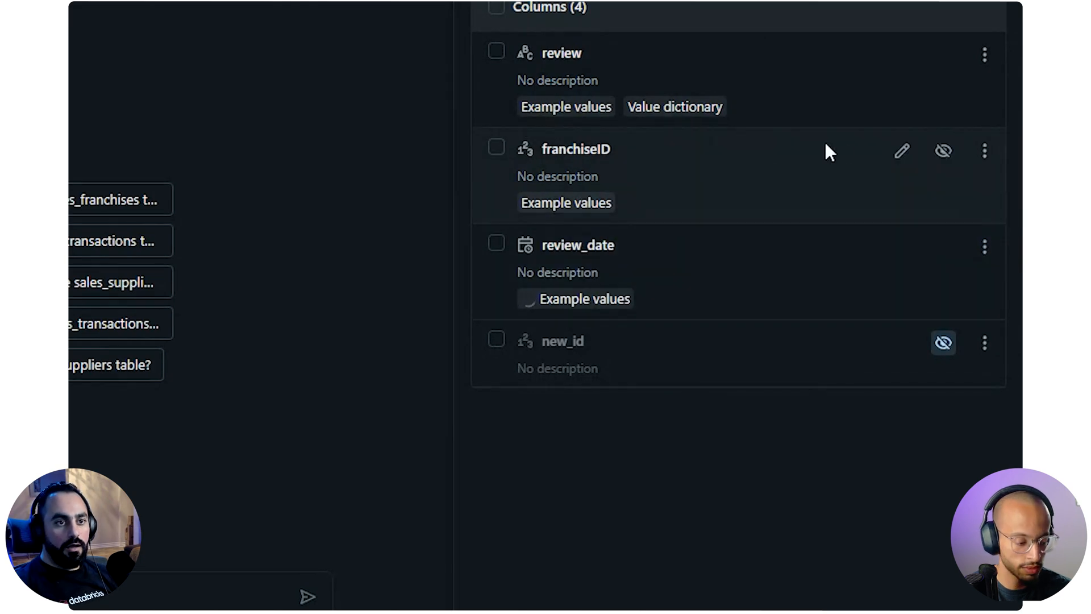
Edit the review_date column of media_customer_reviews and enter the description "review date"
click(901, 246)
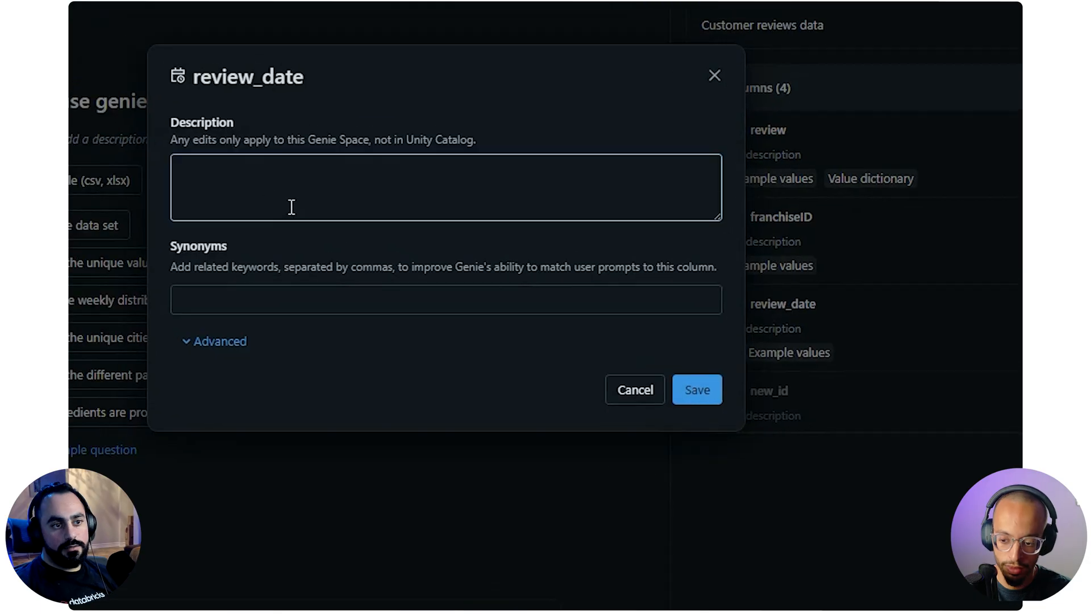
click(225, 152)
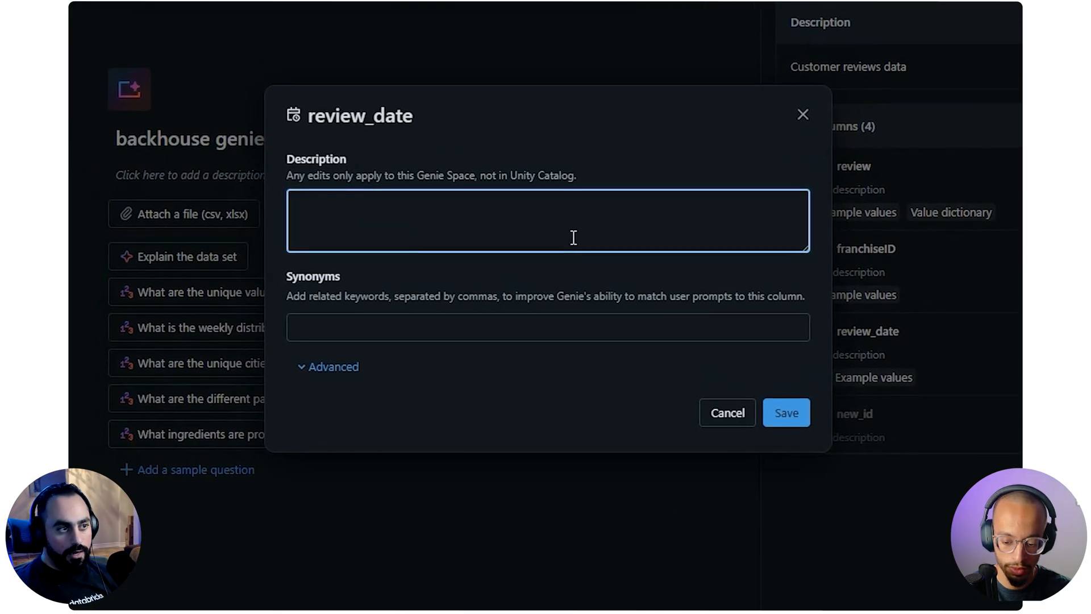
text(review )
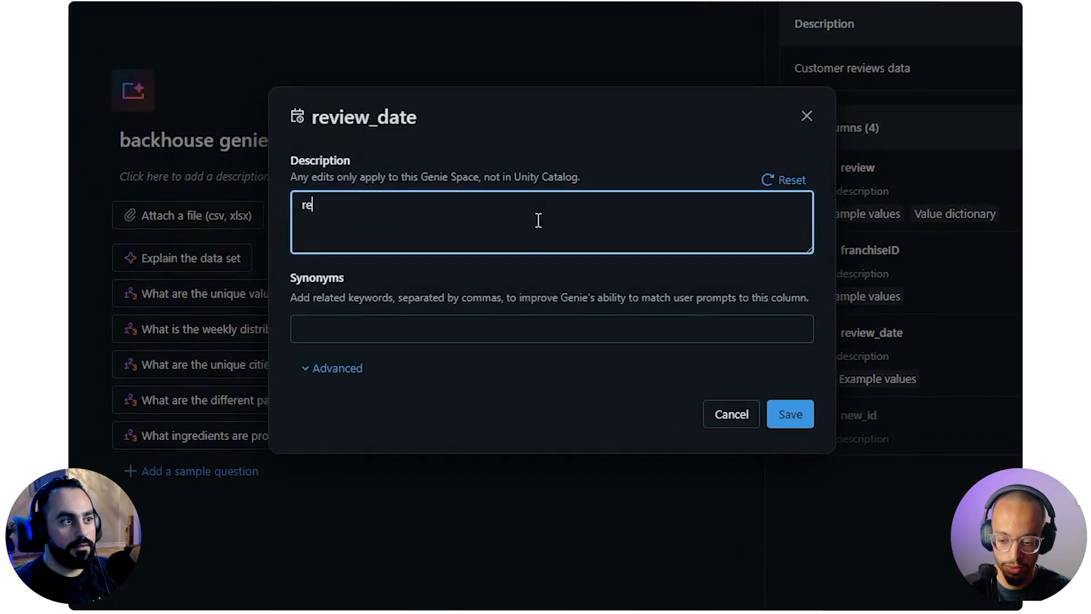
text(date)
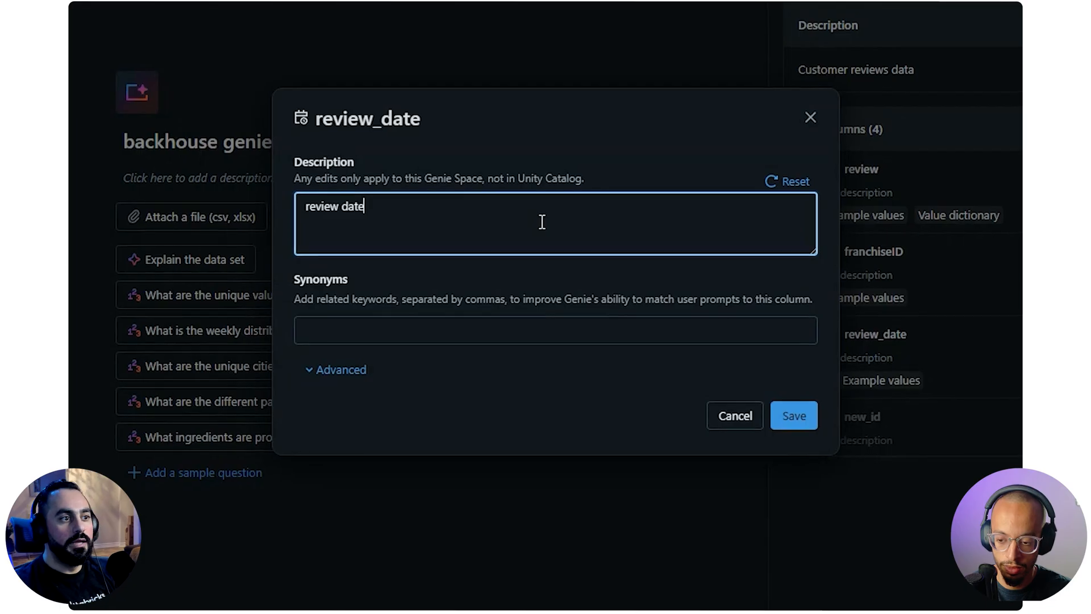
click(479, 331)
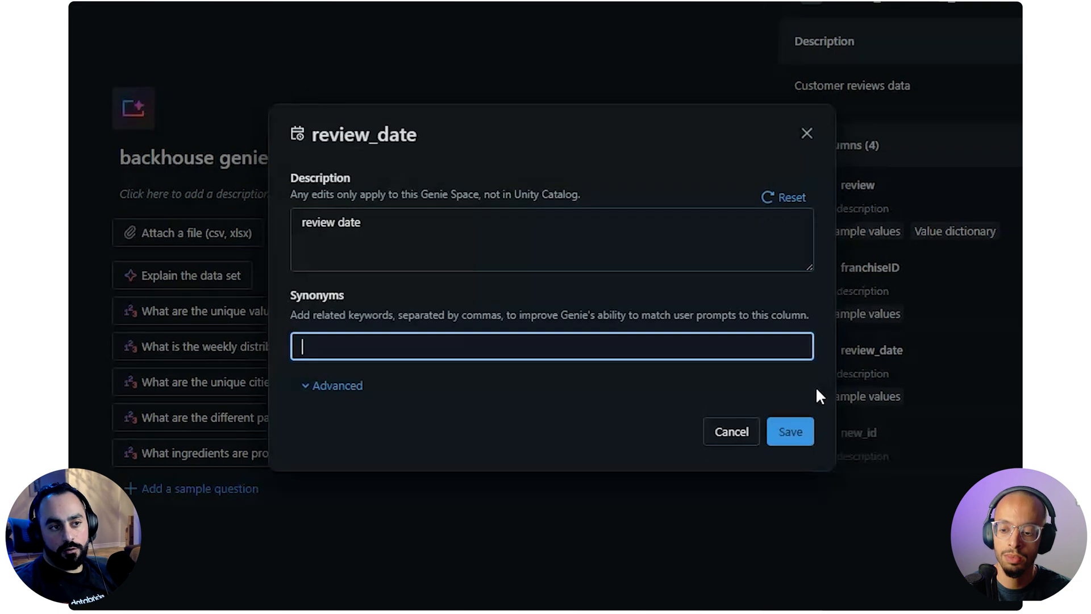
Examine the advanced settings of the review_date column, focusing on its example values and how Genie uses them
click(329, 386)
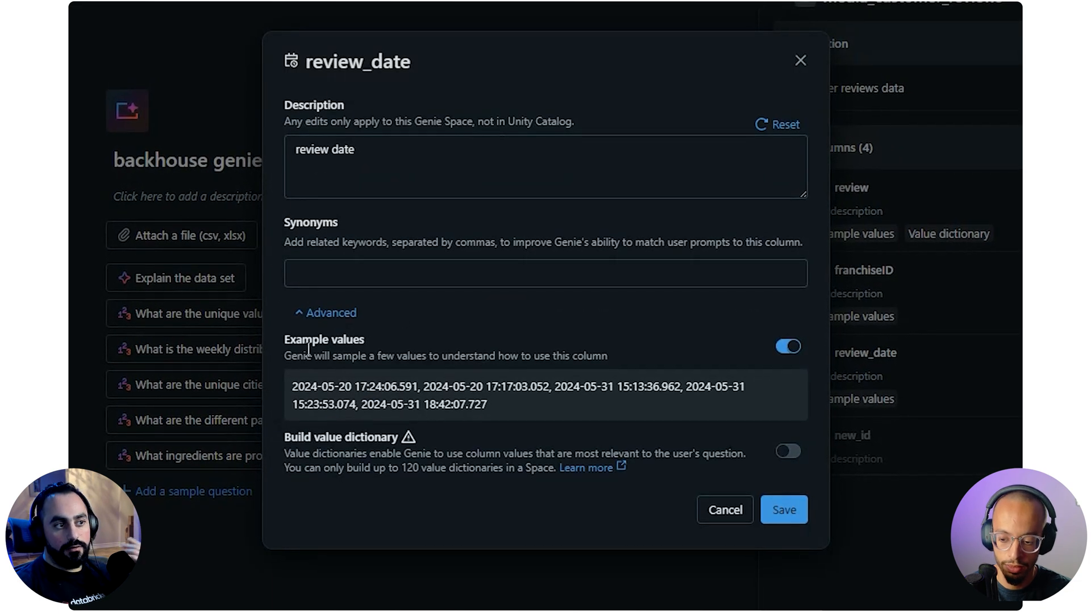
drag(510, 413, 287, 382)
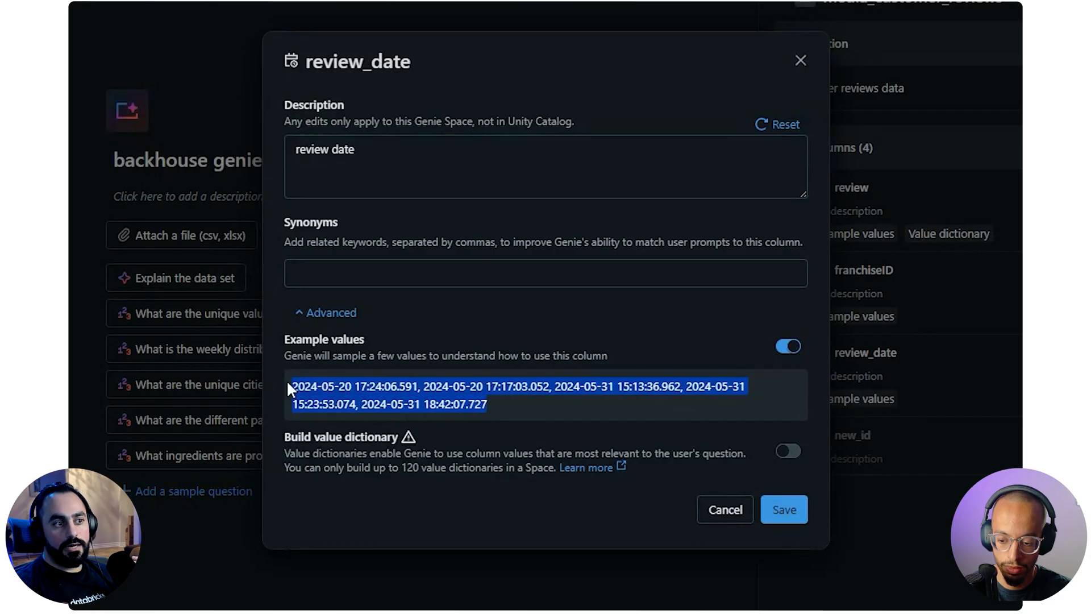
click(447, 393)
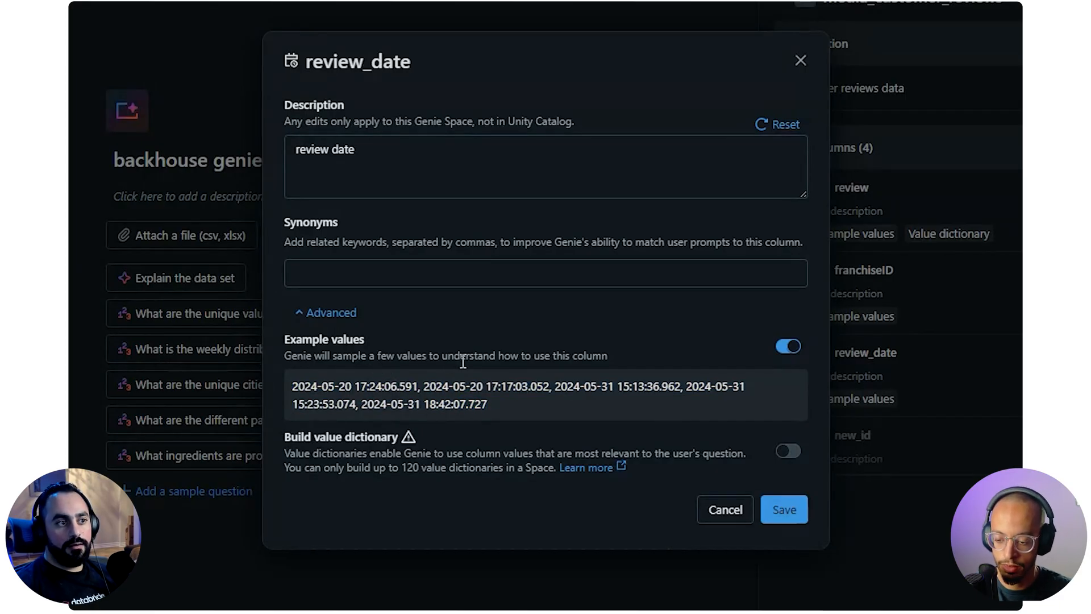
drag(443, 362, 609, 363)
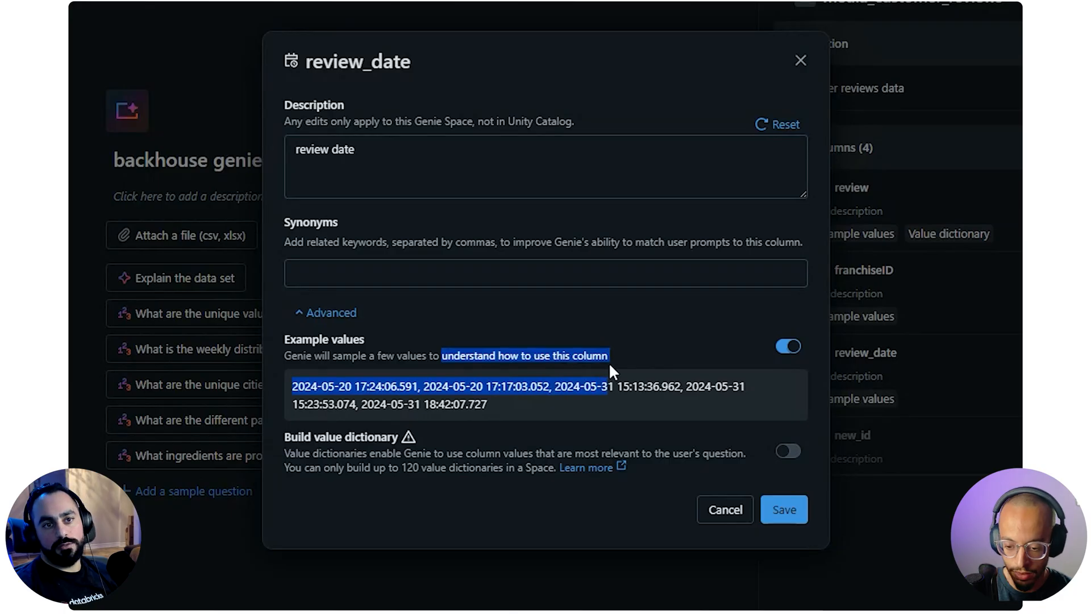
click(646, 360)
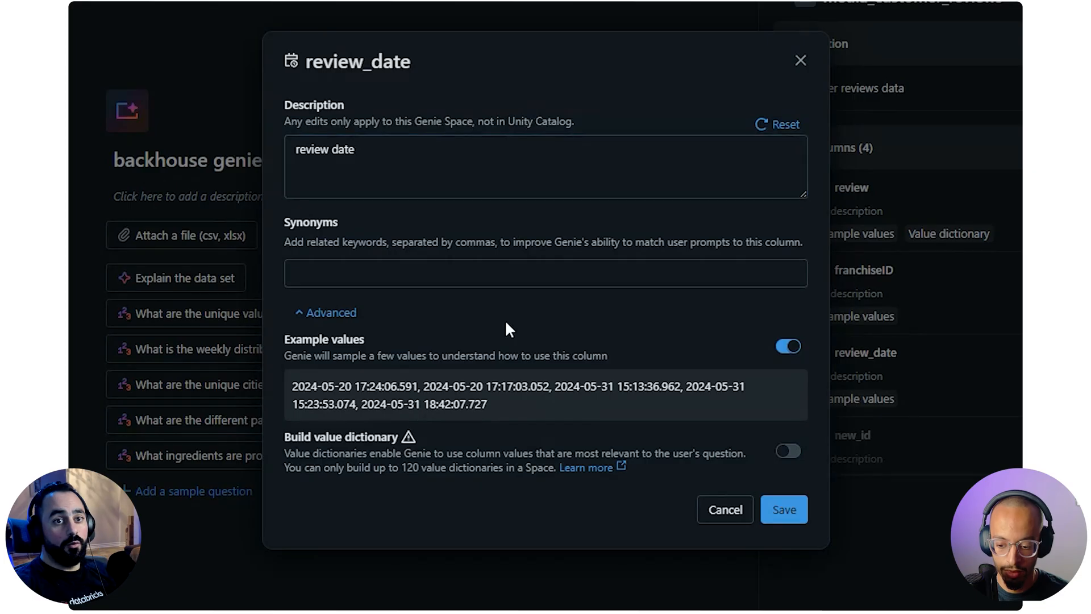
Save the review_date column's edits without adding synonyms and dismiss the suggestion to add benchmarks
click(410, 148)
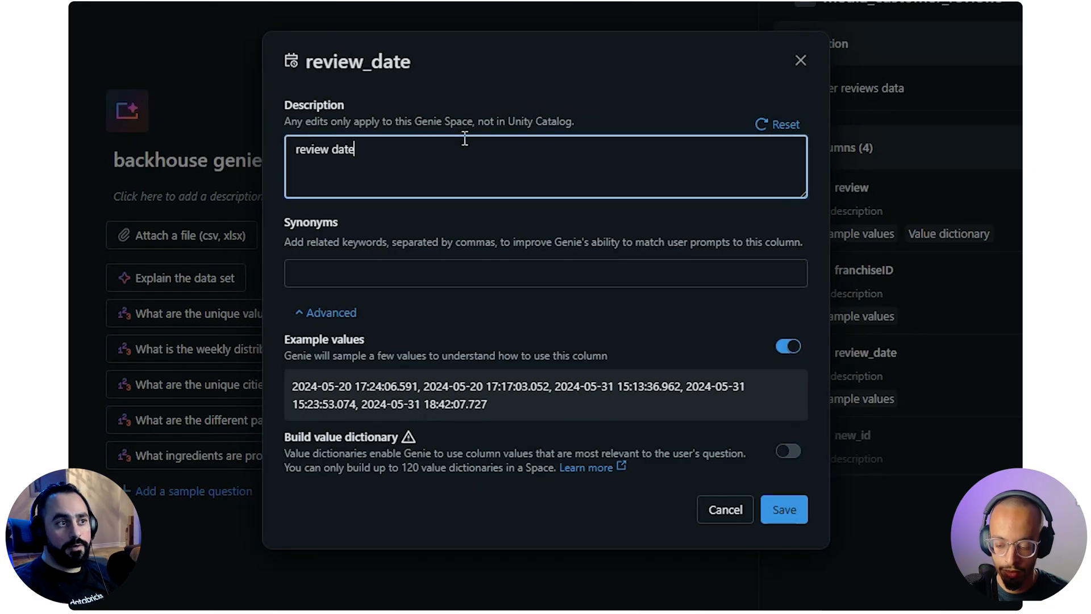
click(480, 271)
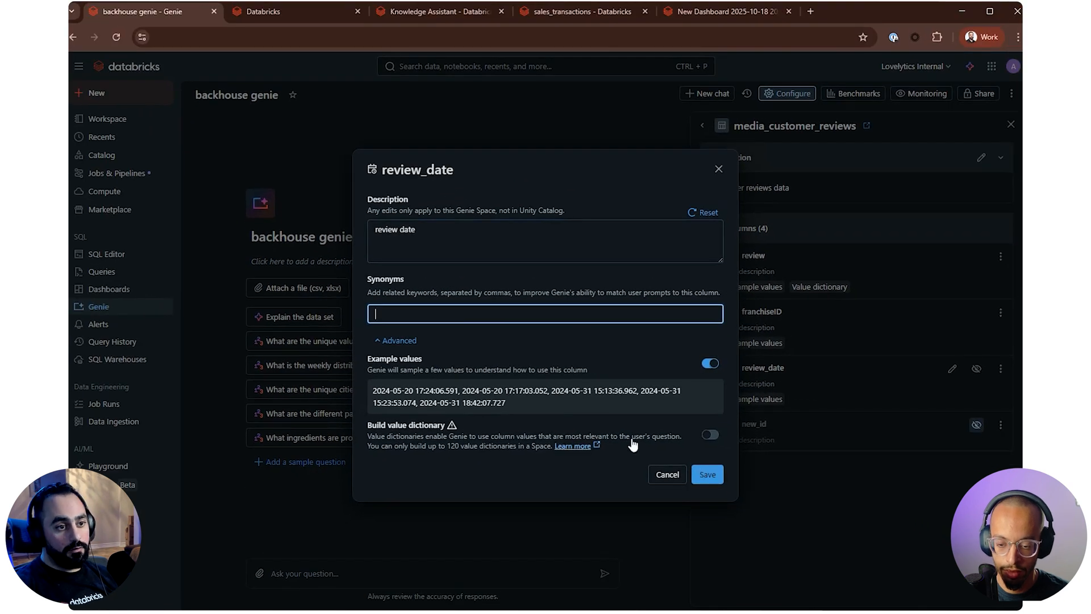
click(709, 476)
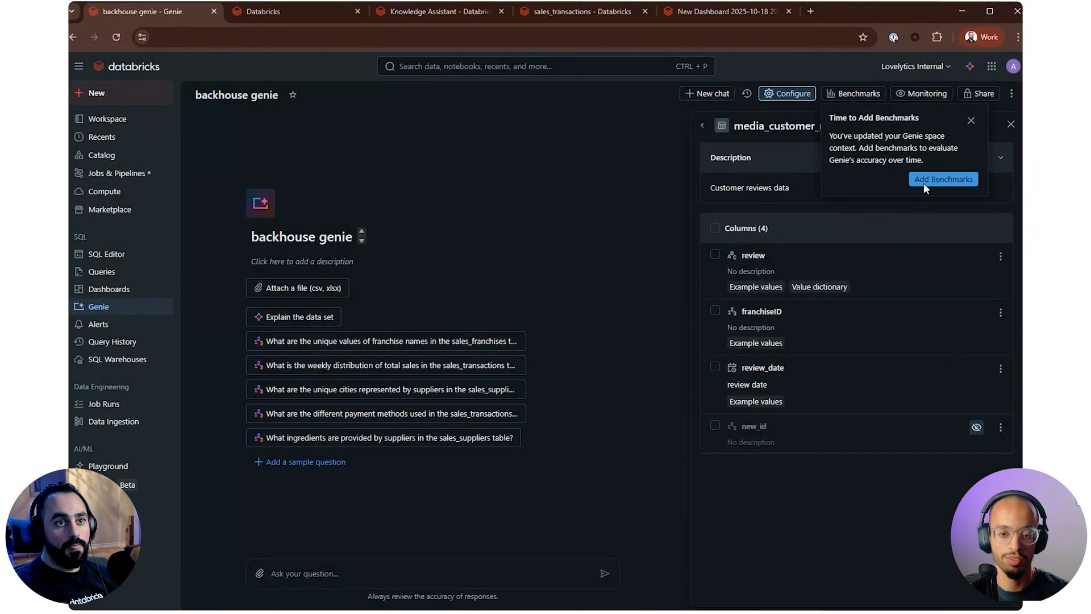
click(970, 120)
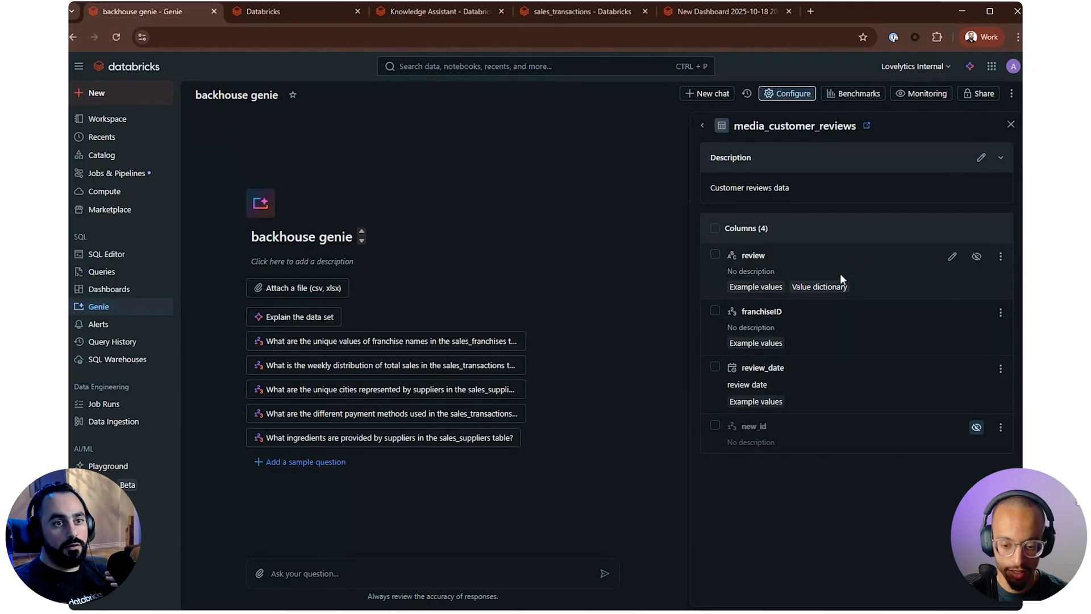
Edit the review column of media_customer_reviews and enter the description "review text from customers"
click(952, 256)
click(520, 287)
text(review)
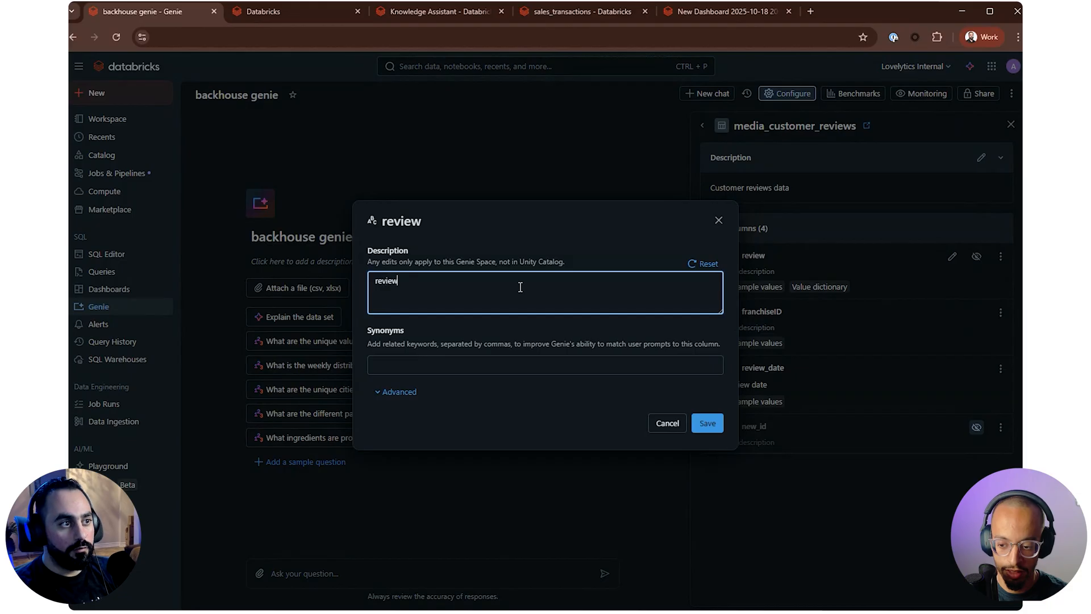
text( tes)
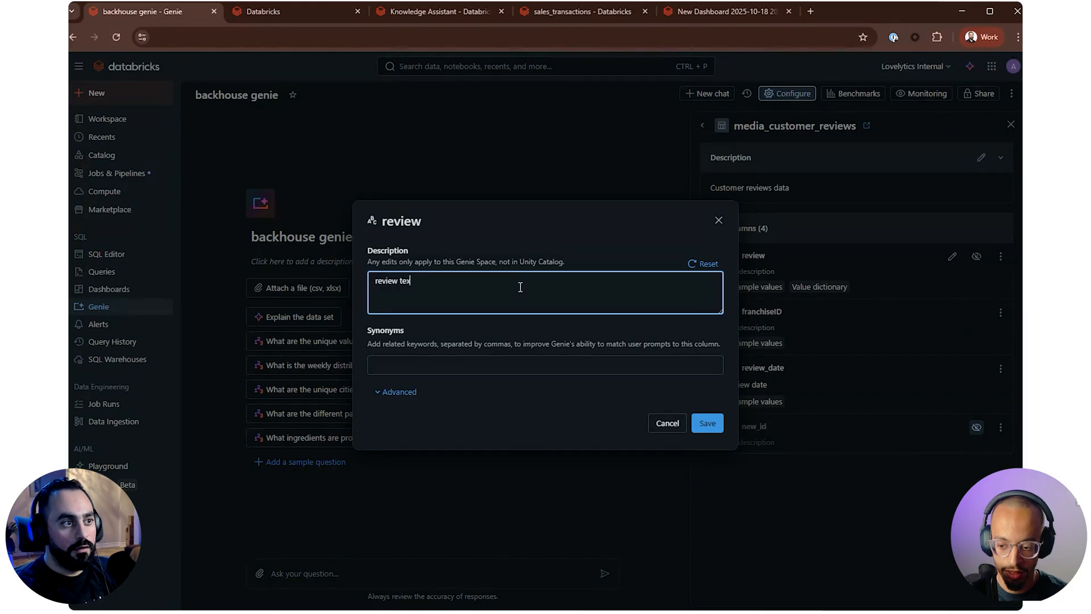
text(t from customers)
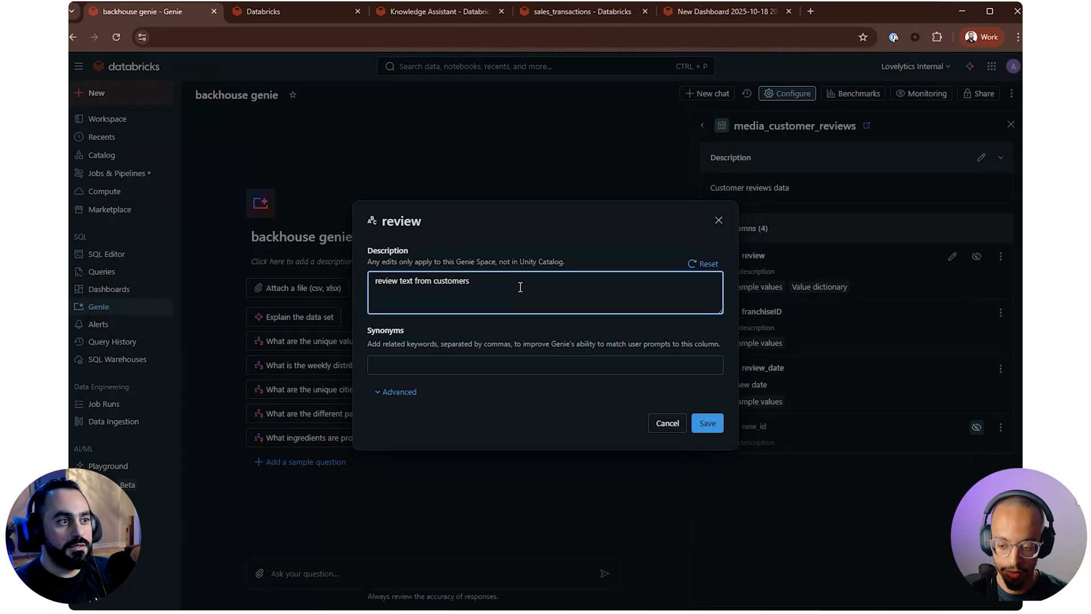
Add the synonyms "comments, feedback" to the review column and save its edits
click(525, 367)
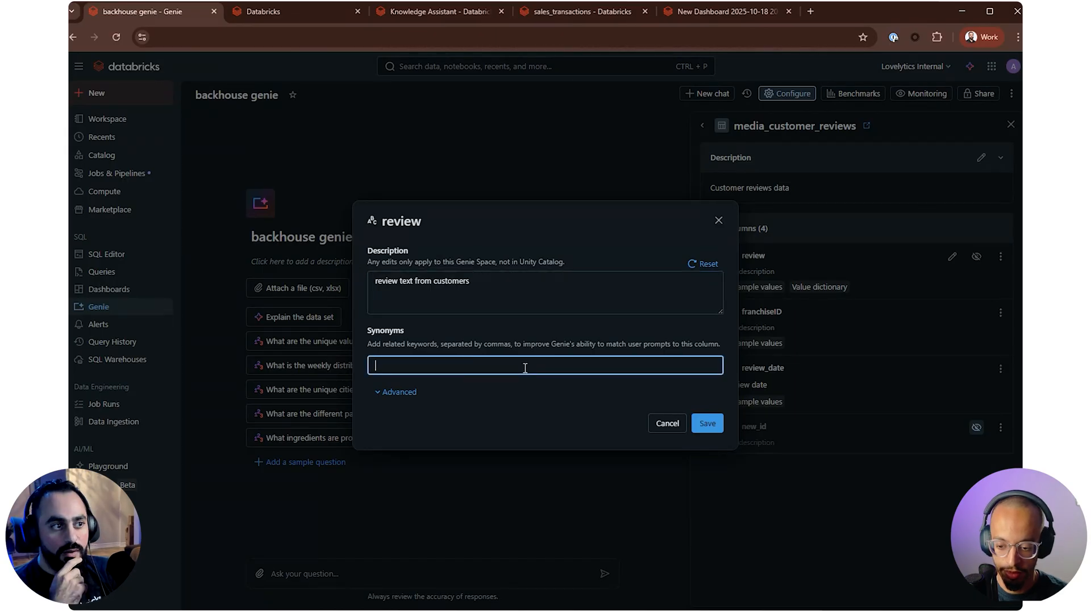
text(review,)
key(ctrl+BackSpace)
text(comments, feedback)
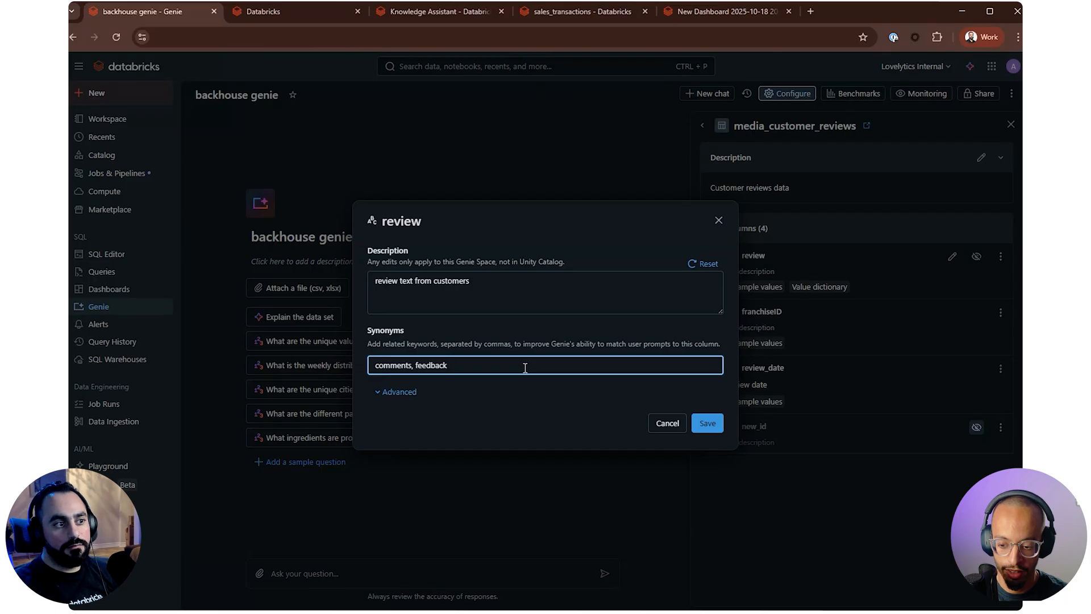
click(706, 422)
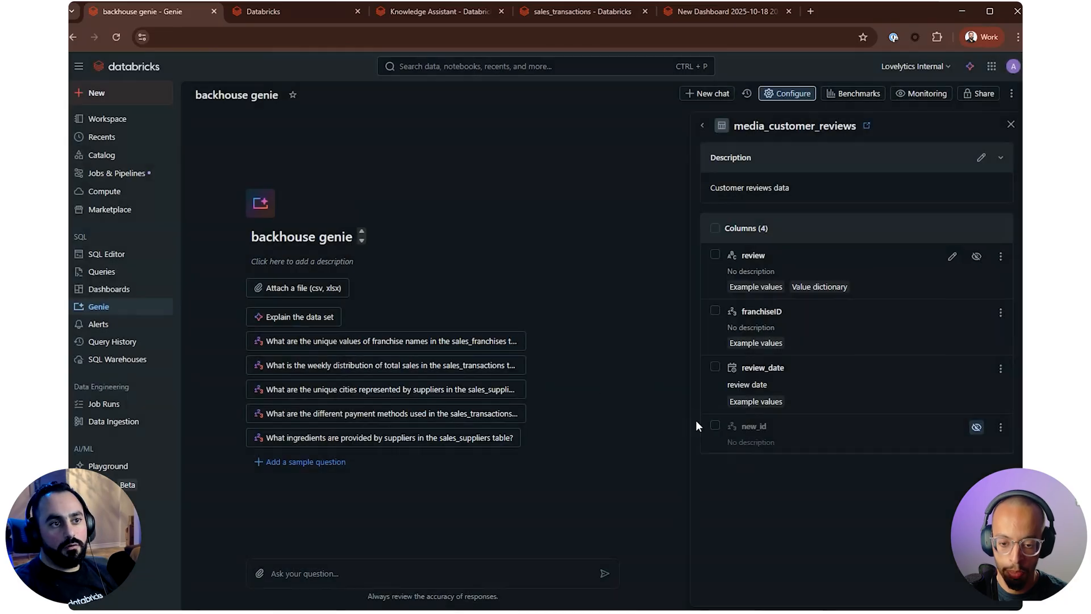
Open sales_transactions in the space's data, replace its table description with "sales tranasaction for all franchises" and save it
click(703, 125)
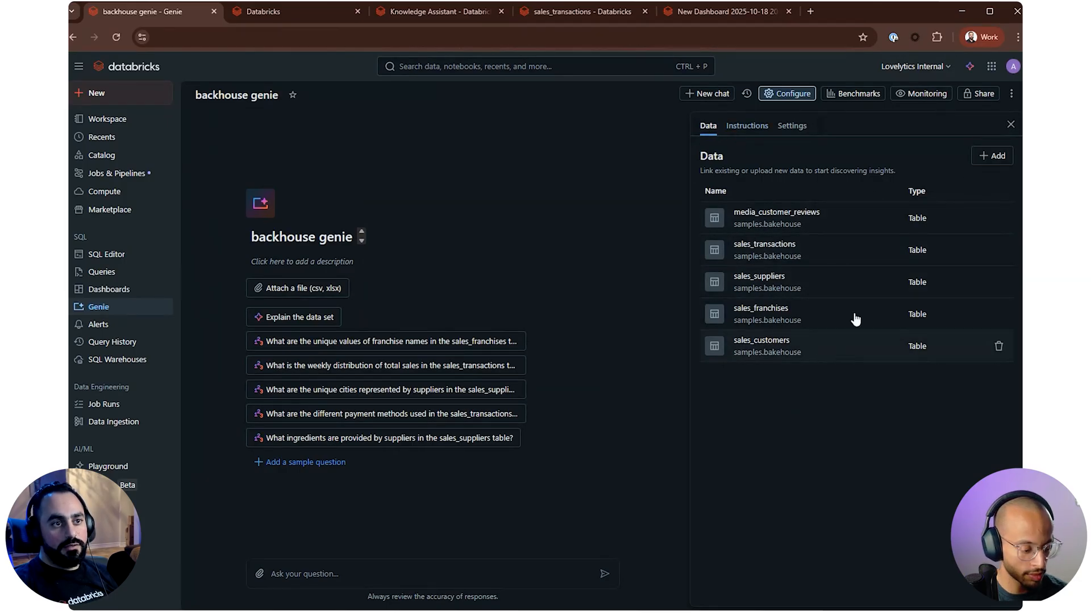
click(809, 253)
click(965, 157)
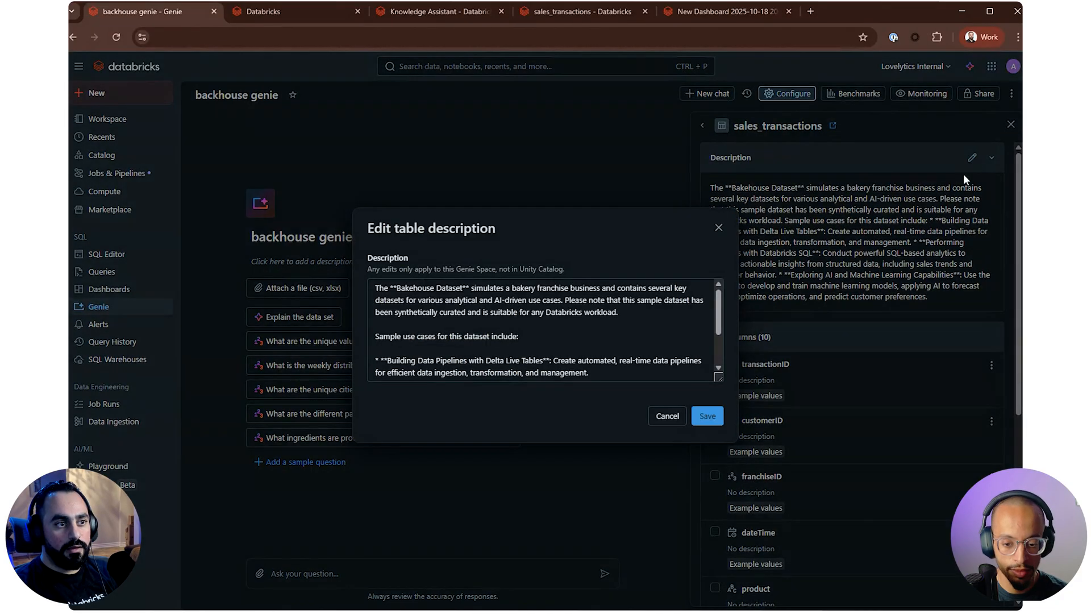
key(ctrl+a)
text(sales)
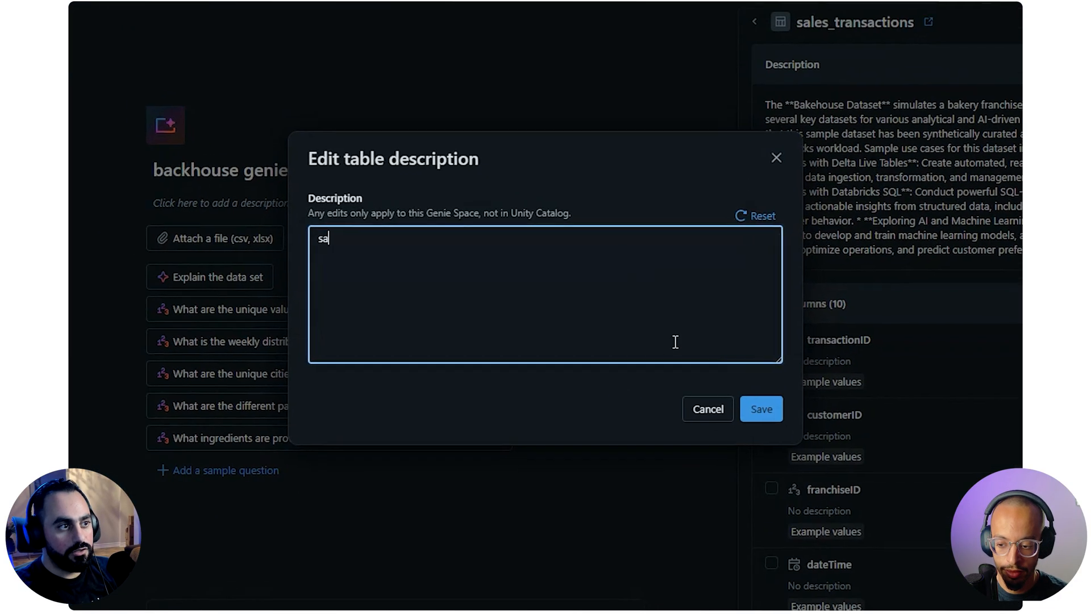
text( tra)
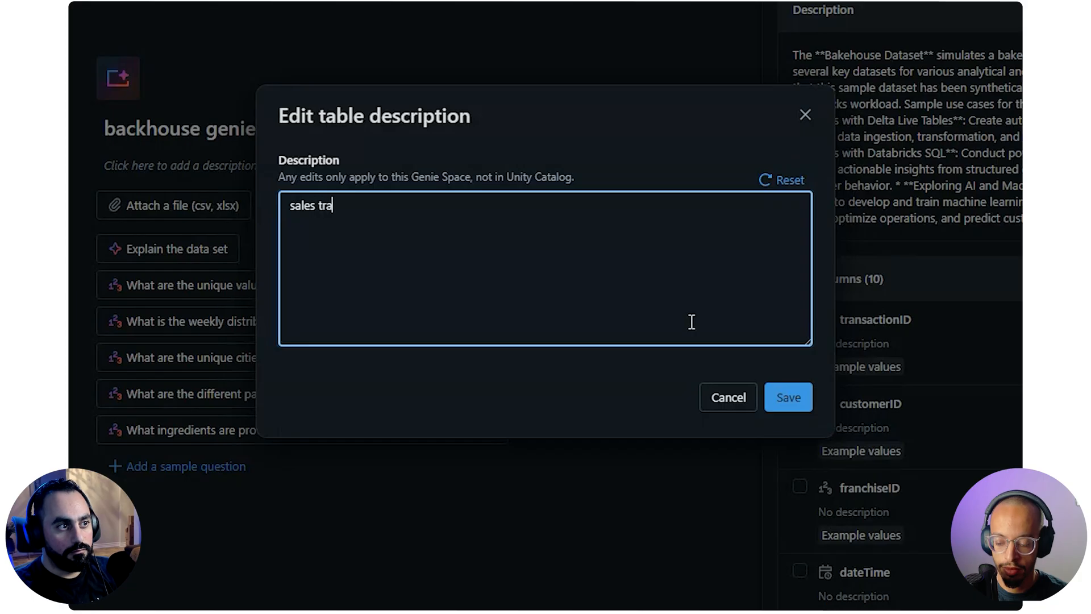
text(nasa)
key(BackSpace)
key(BackSpace)
text(asaction for )
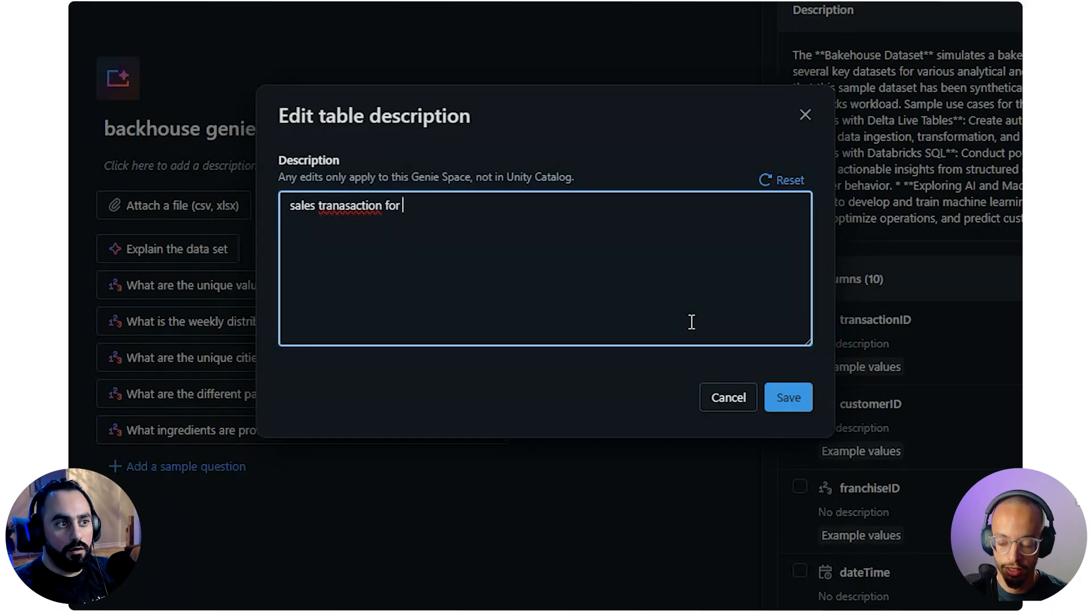
text(all franchi)
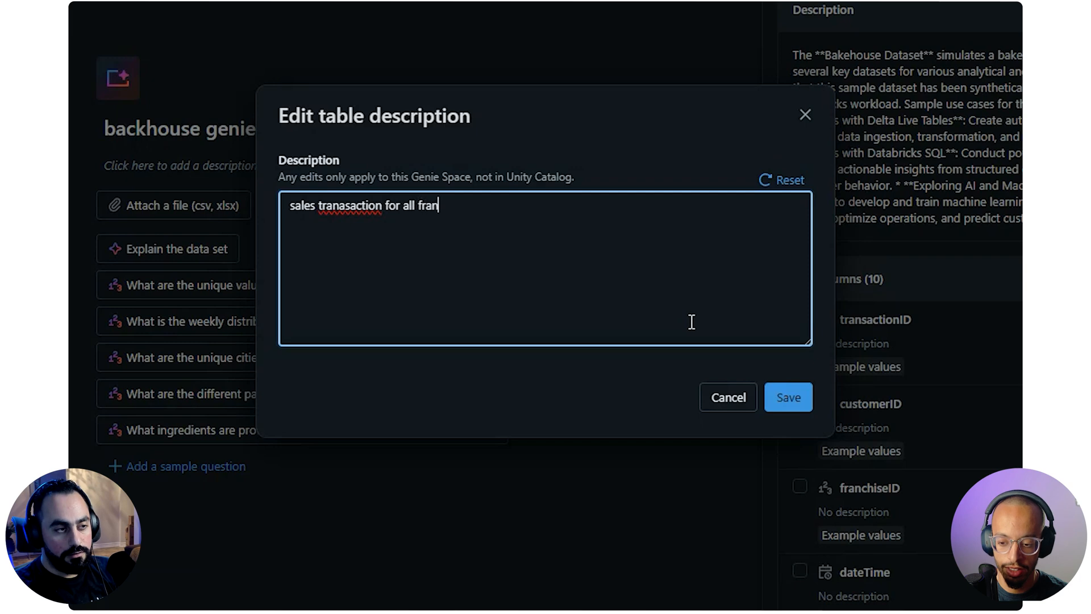
text(ses)
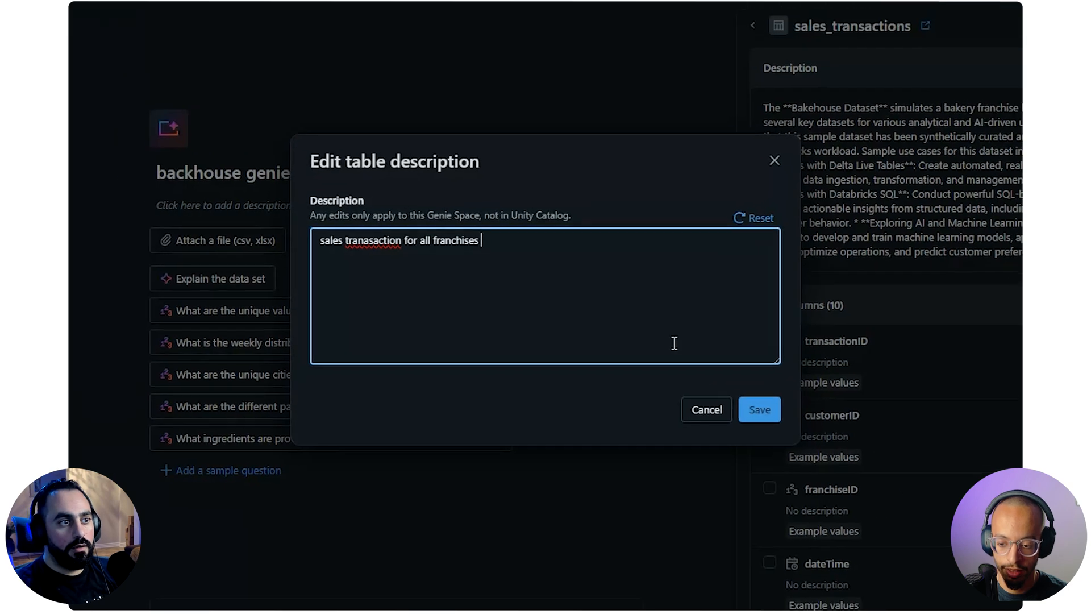
click(760, 409)
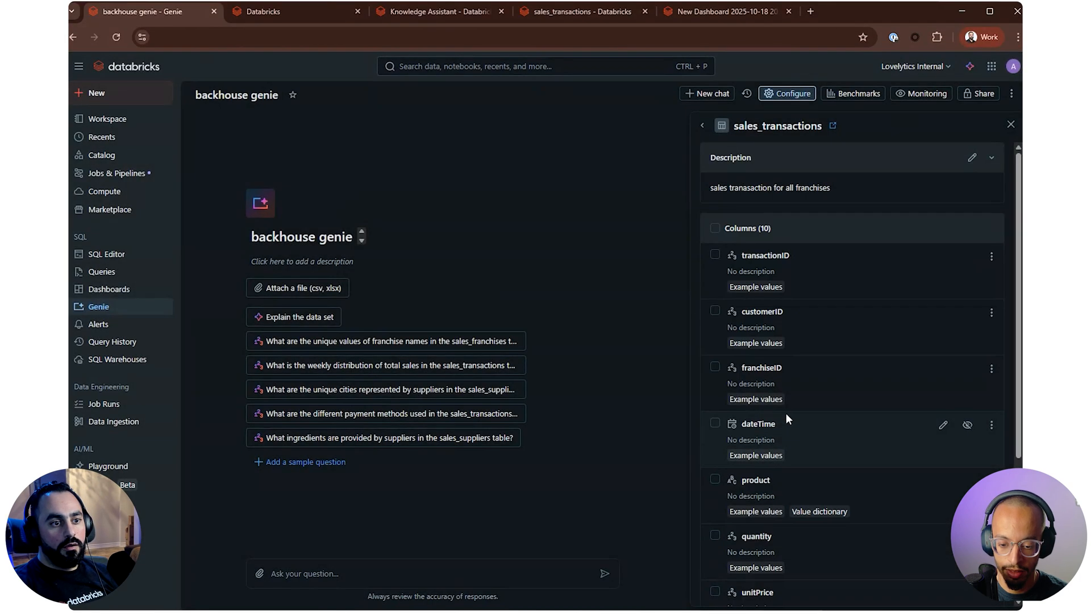
Check the advanced settings and example values of the franchiseID column in sales_transactions, leaving them unedited
scroll(785, 420, down, 4)
scroll(784, 431, up, 4)
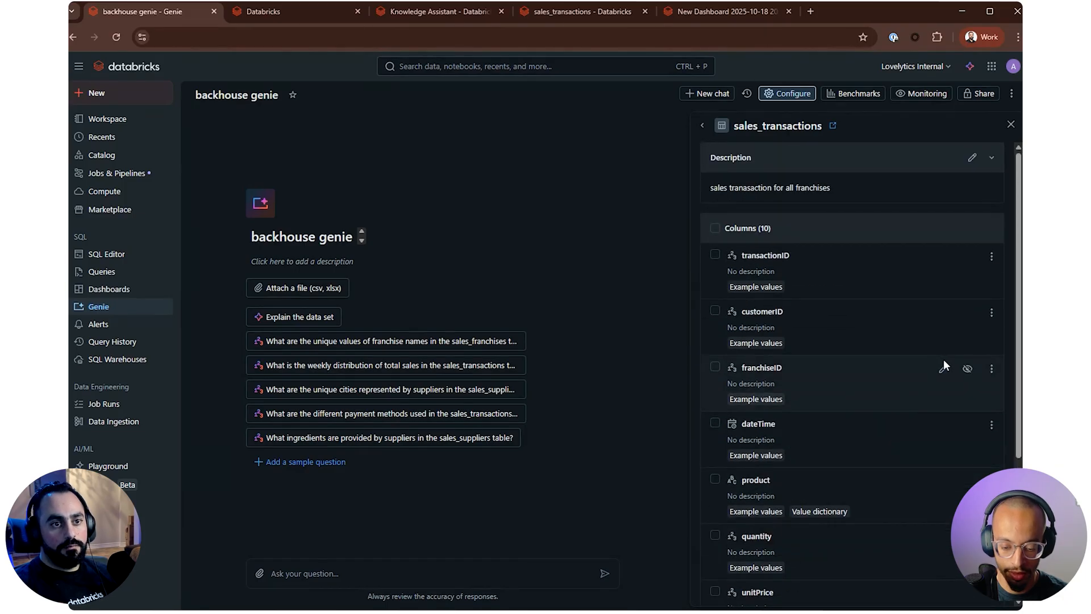
click(943, 368)
click(382, 391)
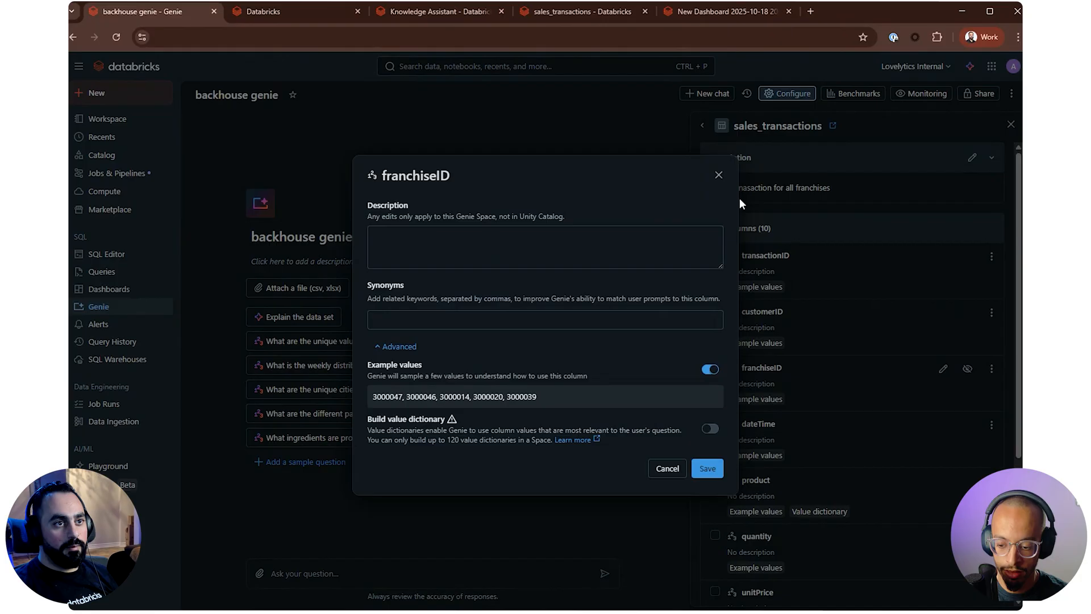
click(718, 175)
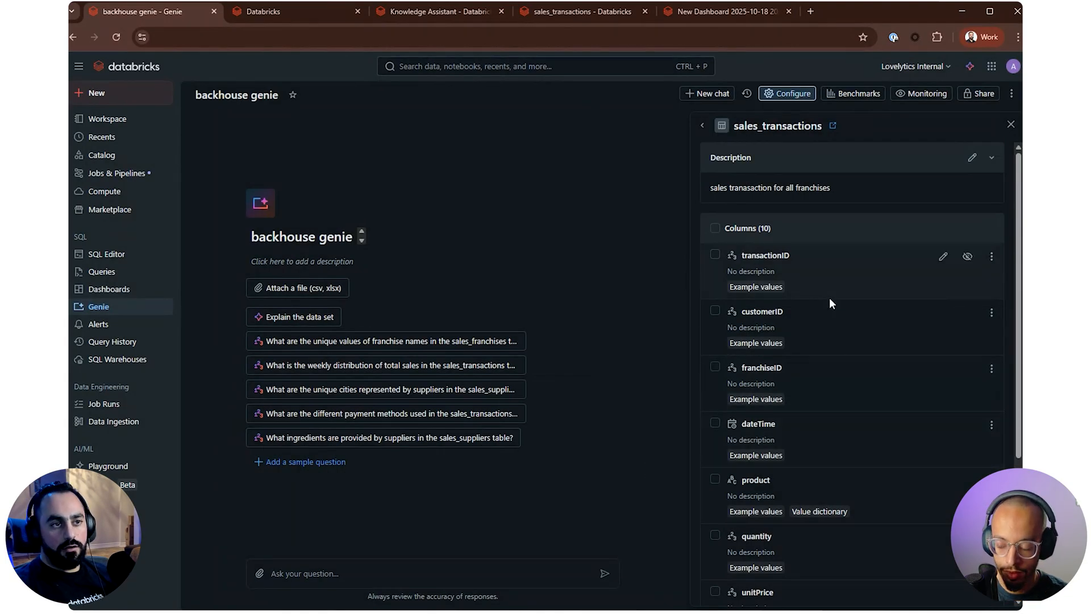
Hide the cardNumber column of sales_transactions in the Genie space and look back over the table's other columns
scroll(855, 369, down, 4)
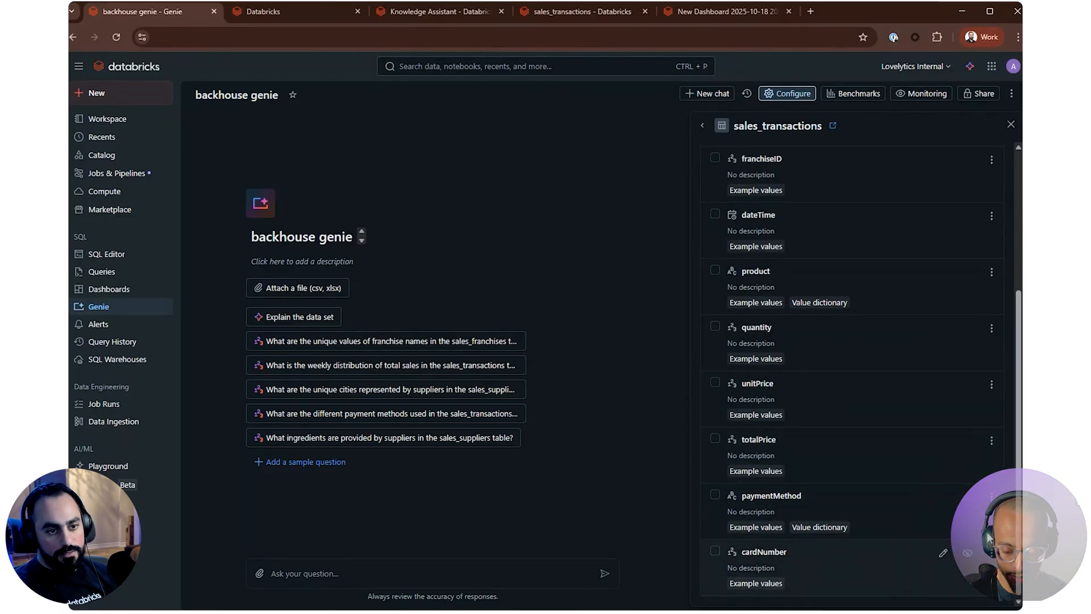
click(968, 556)
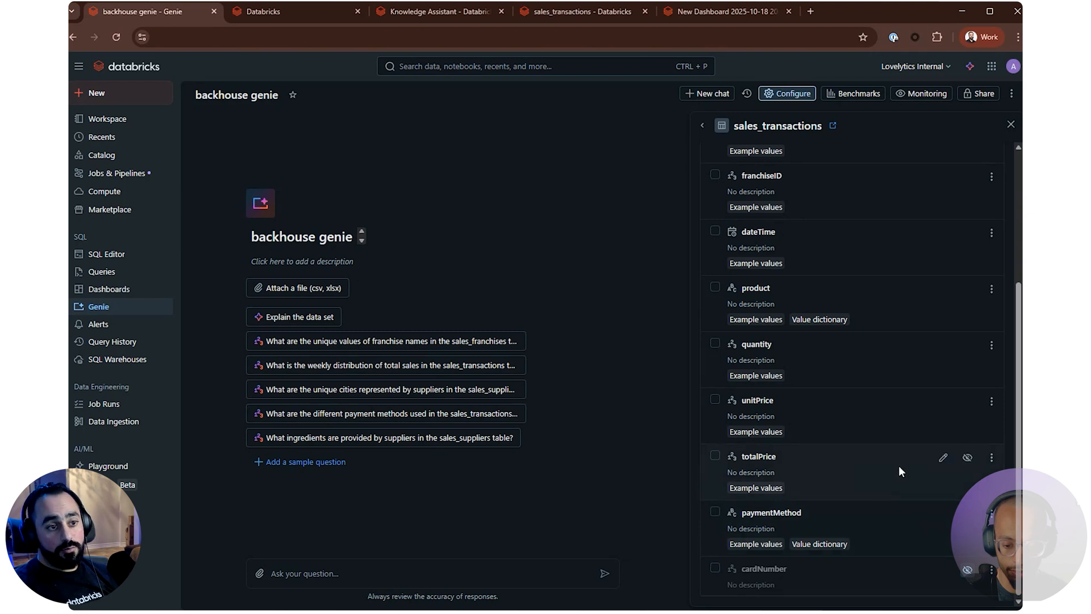
scroll(898, 466, up, 1)
scroll(891, 457, up, 1)
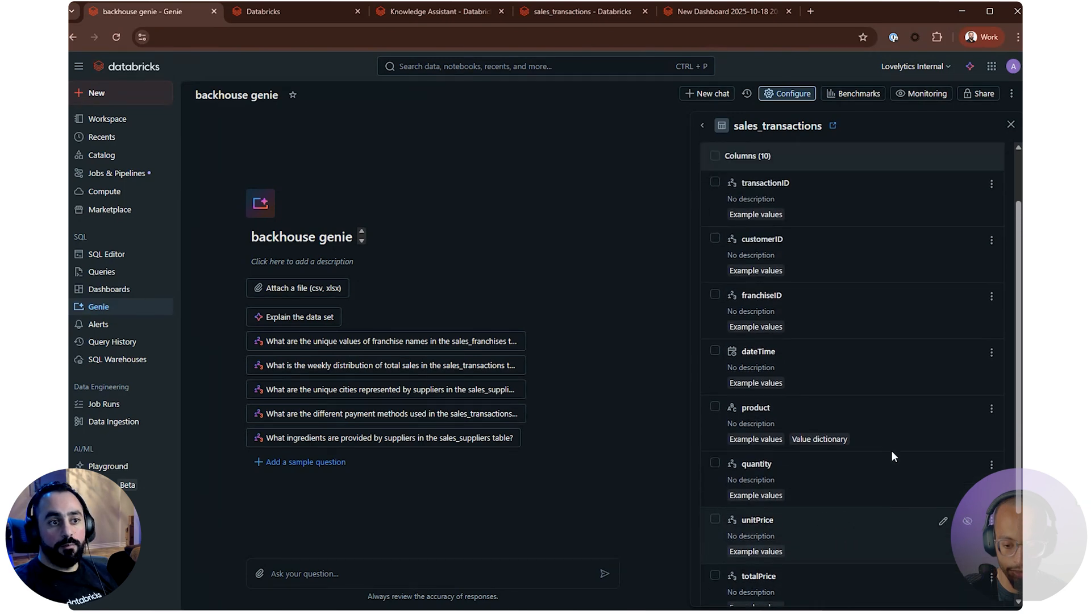
scroll(882, 392, up, 1)
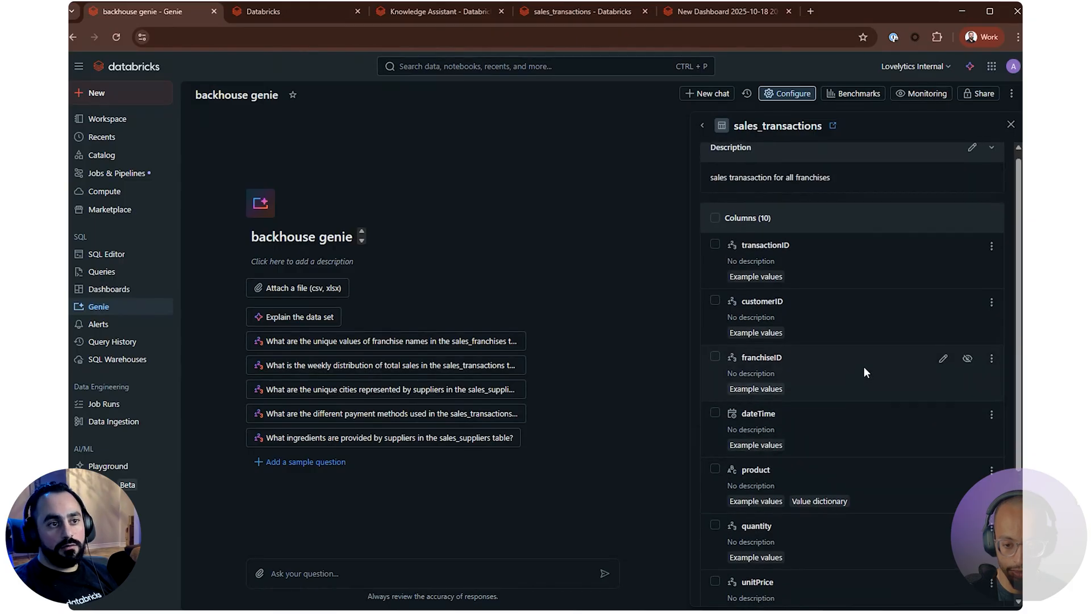
scroll(864, 372, up, 1)
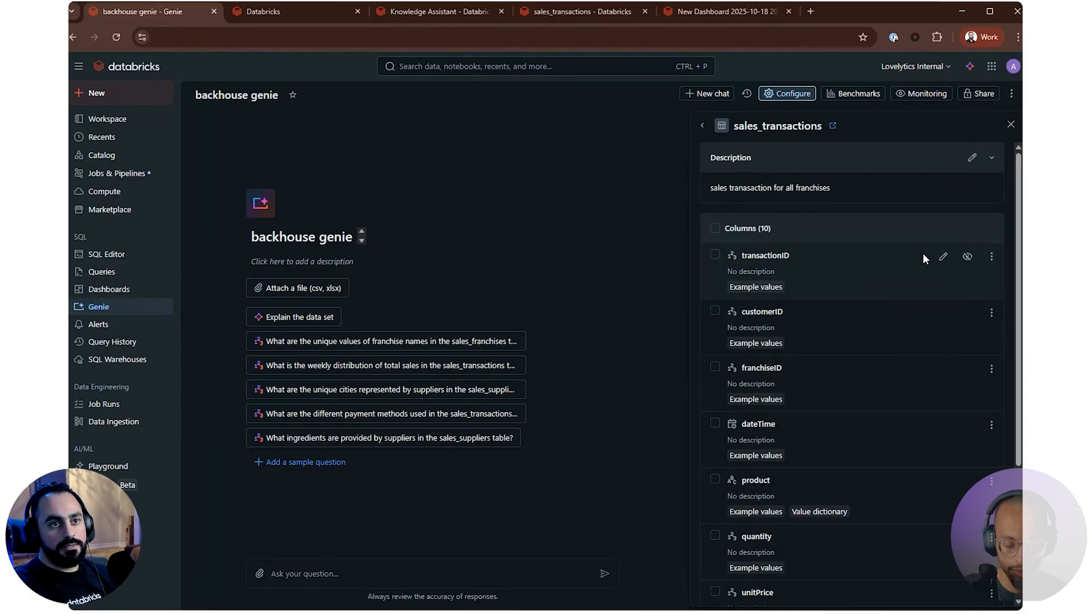
Open sales_suppliers in the space's data, replace its table description with "sales suppliers" and save it
click(703, 125)
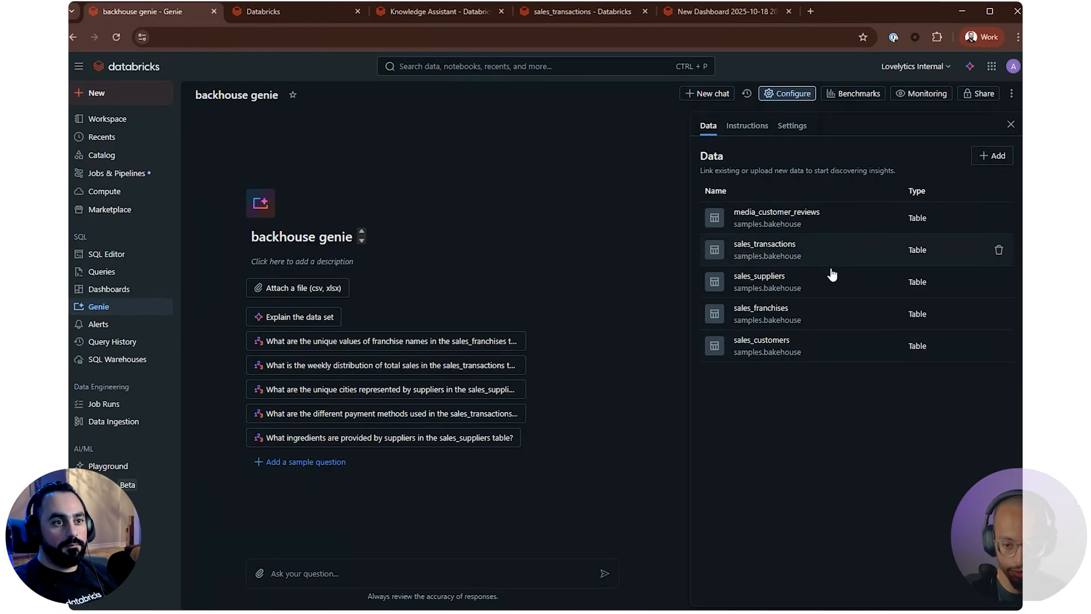
click(803, 287)
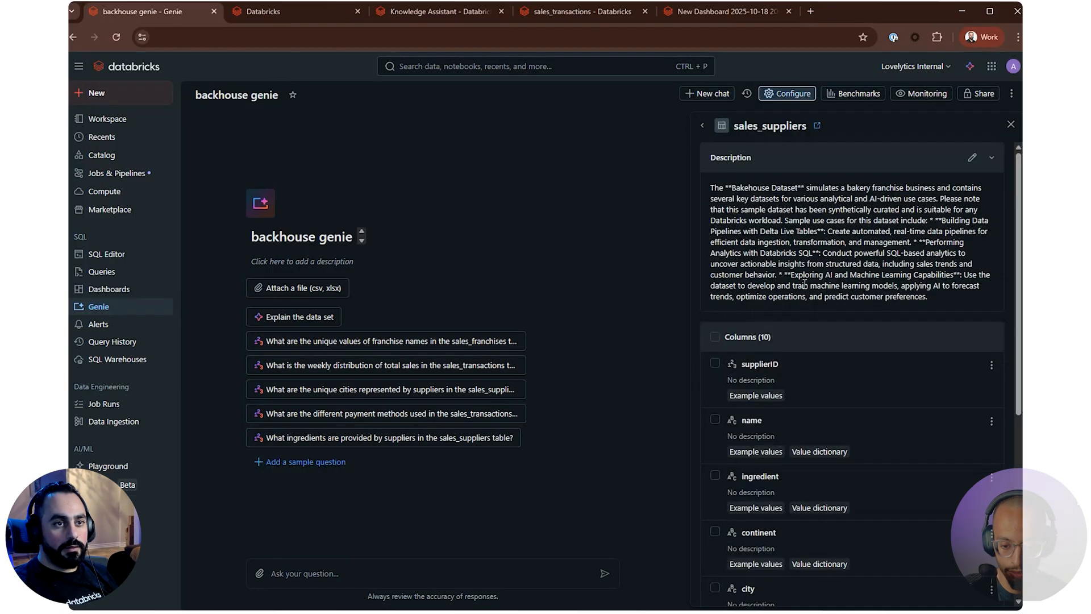
click(972, 156)
click(612, 367)
key(ctrl+a)
key(BackSpace)
text(sales )
text(dup)
key(BackSpace)
key(BackSpace)
key(BackSpace)
text(suppli)
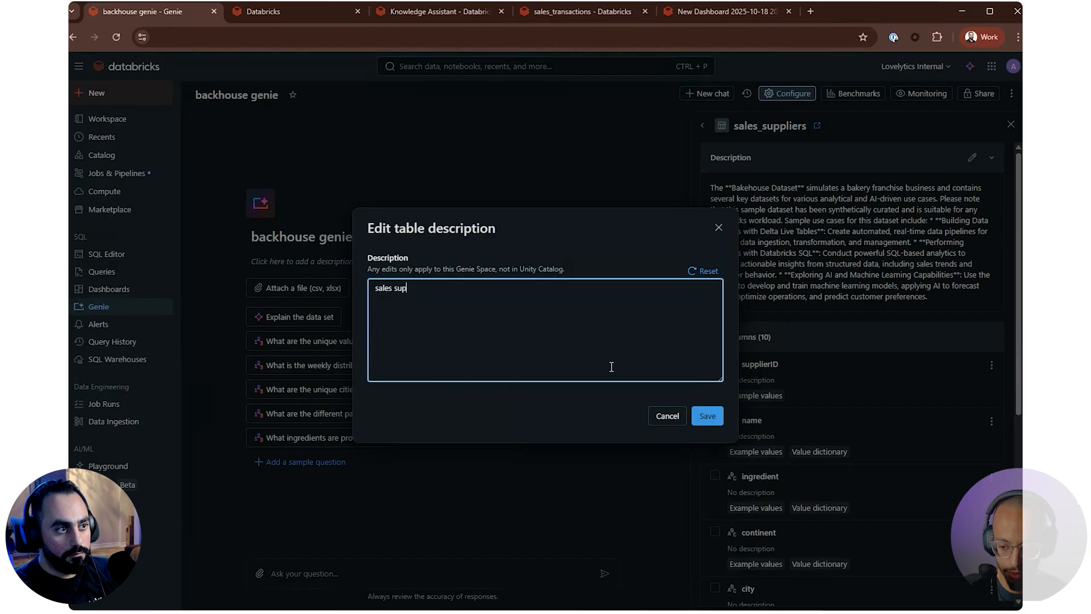
click(707, 415)
Hide the longitude and latitude columns of sales_suppliers in the Genie space, keeping the size column visible
scroll(873, 387, down, 1)
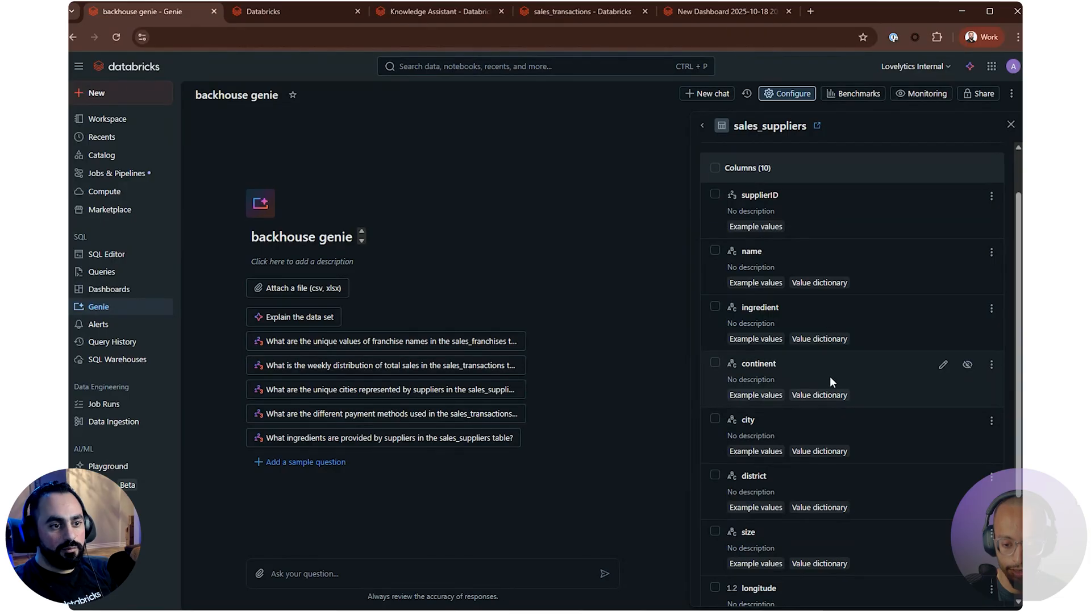
scroll(830, 377, down, 3)
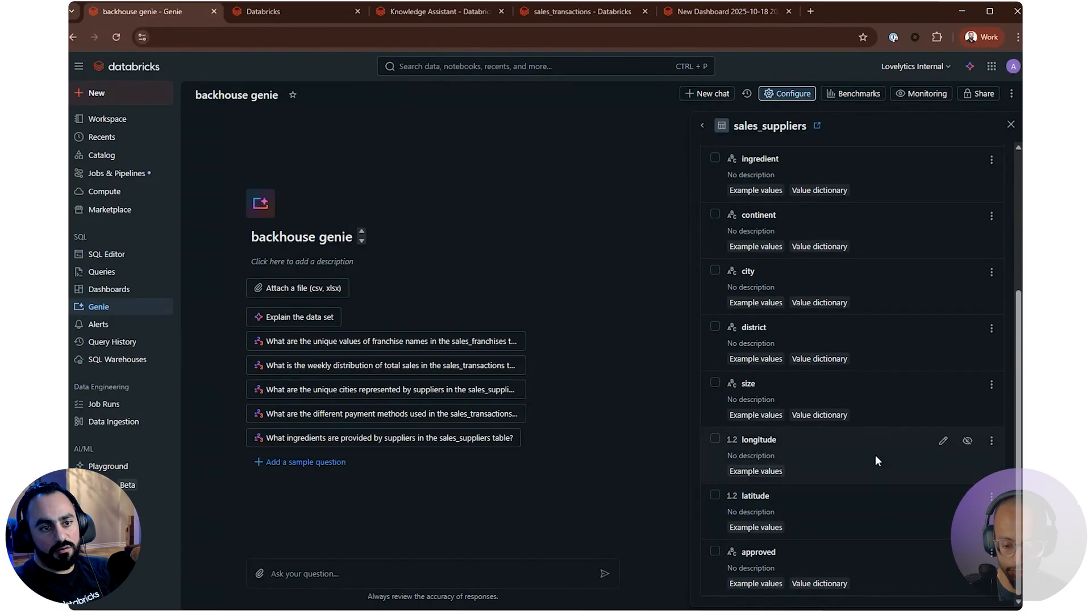
click(969, 440)
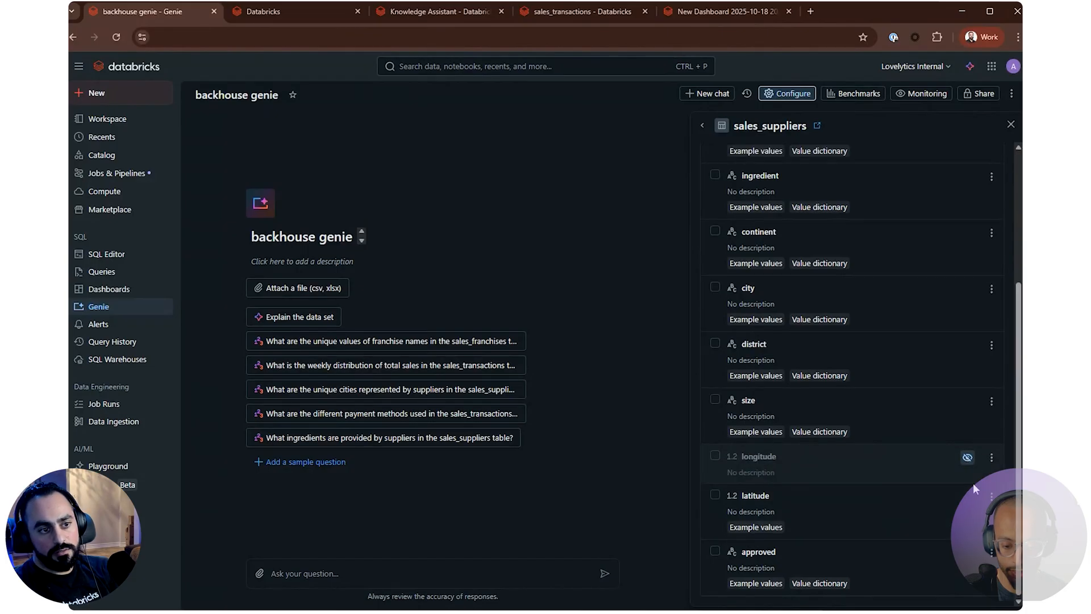
click(967, 497)
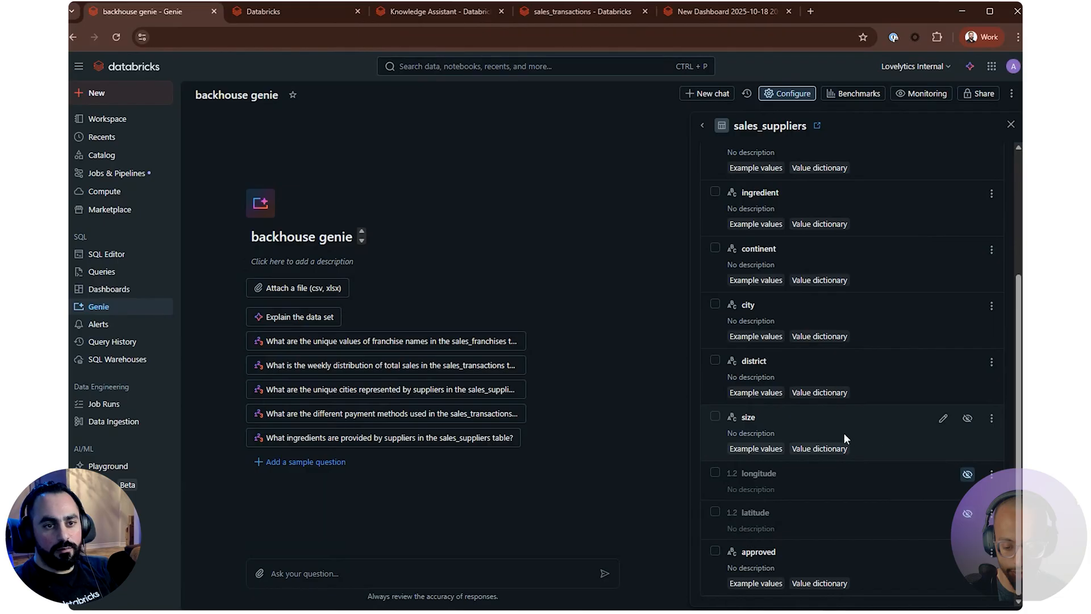
click(966, 418)
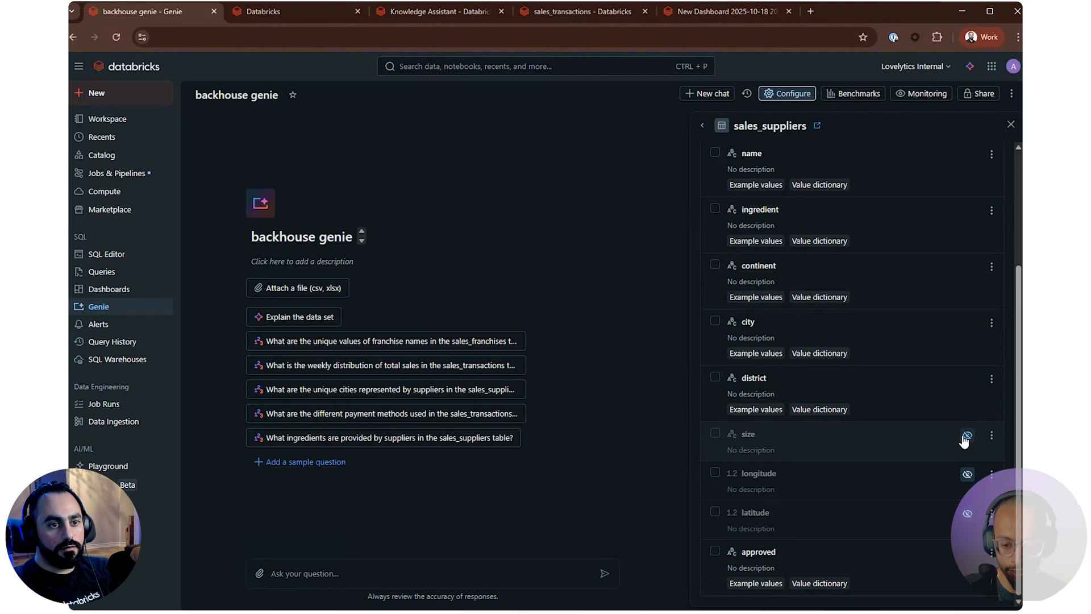
click(967, 437)
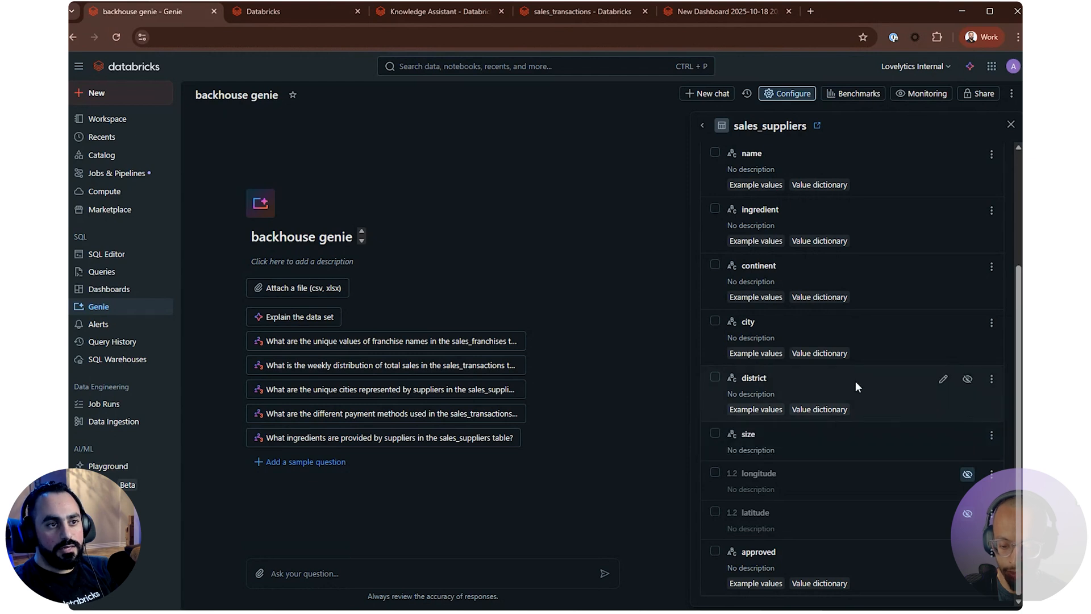
scroll(854, 381, up, 2)
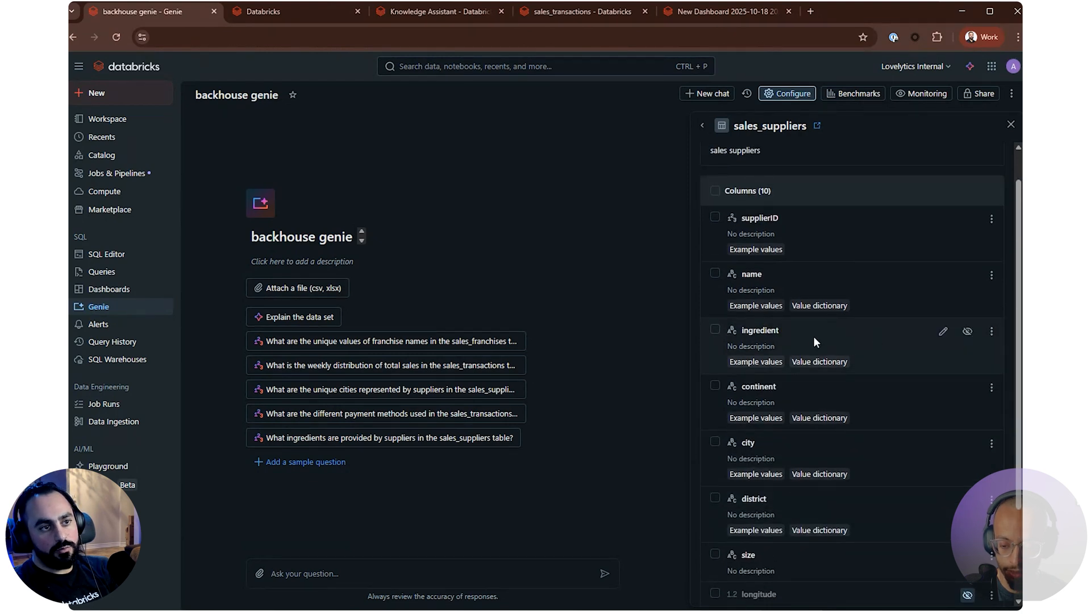
scroll(827, 239, up, 1)
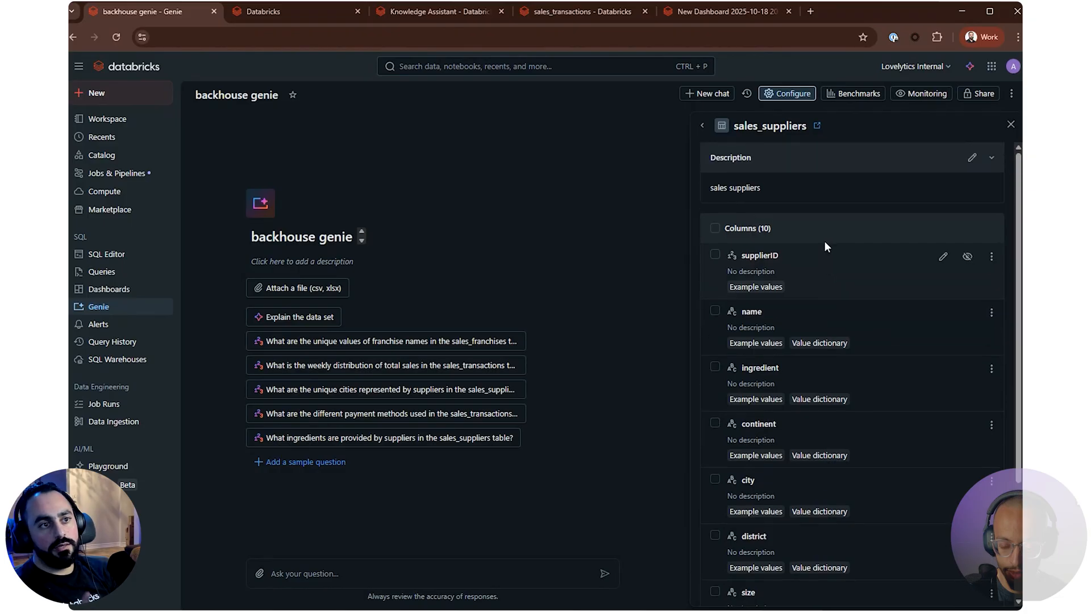
Open sales_franchises in the space's data, replace its table description with "franchises information table" and save it
click(703, 125)
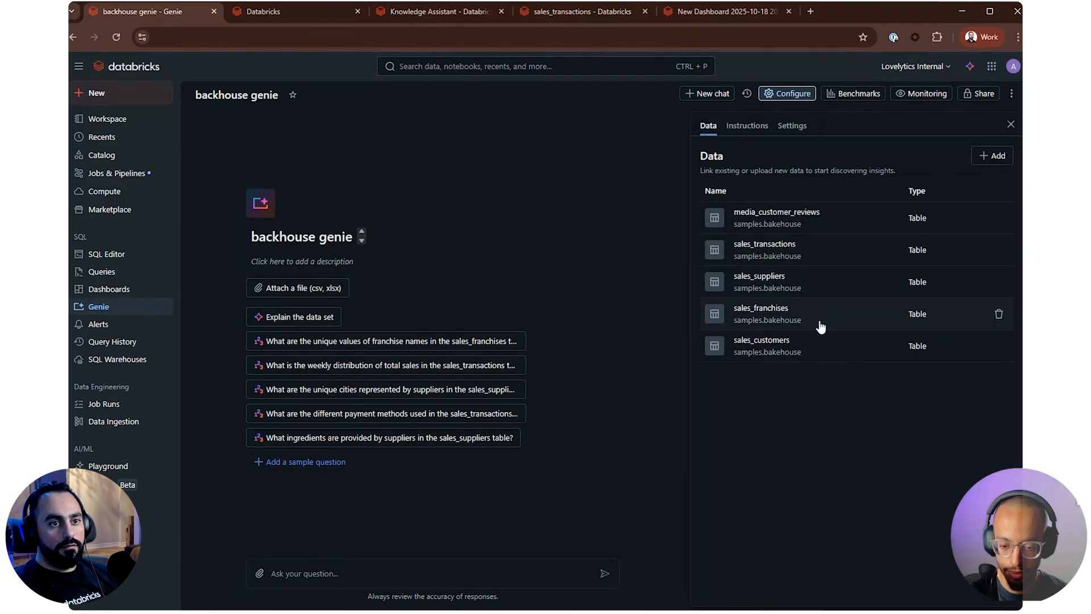
click(789, 316)
click(972, 157)
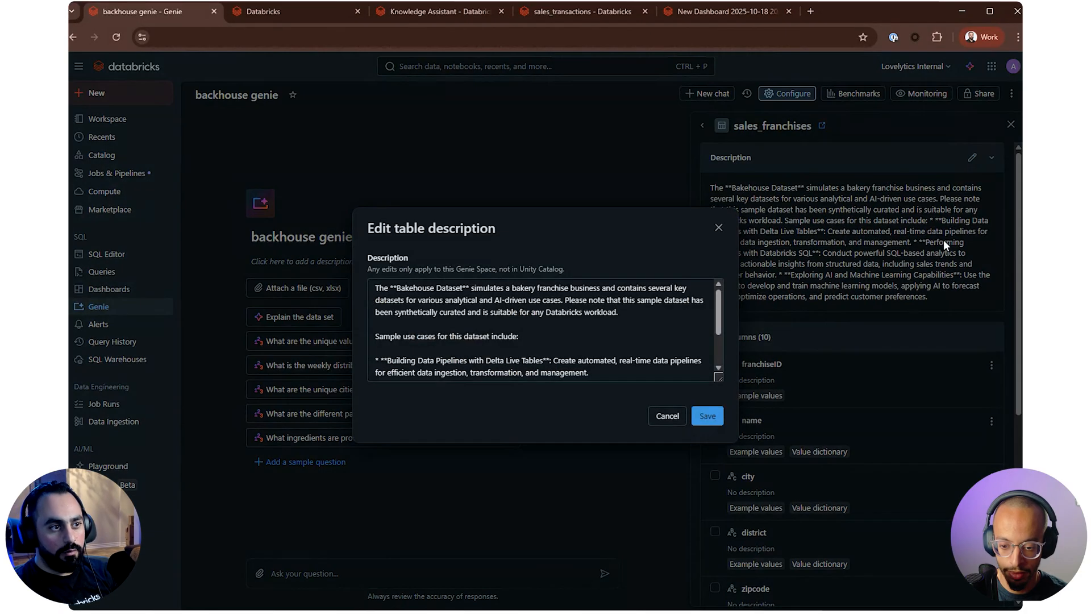
key(ctrl+a)
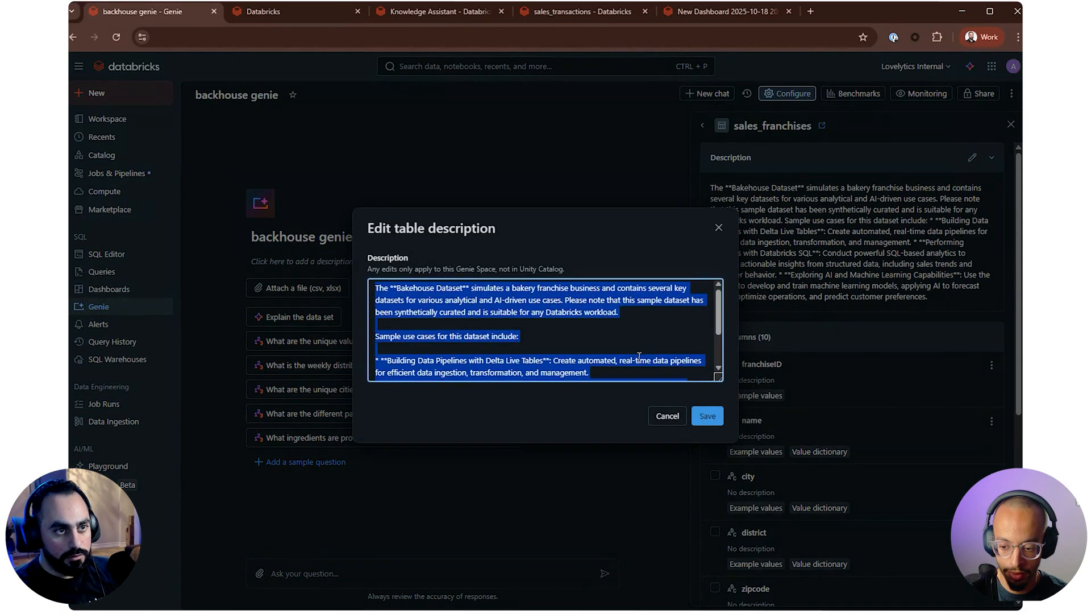
text(franchies)
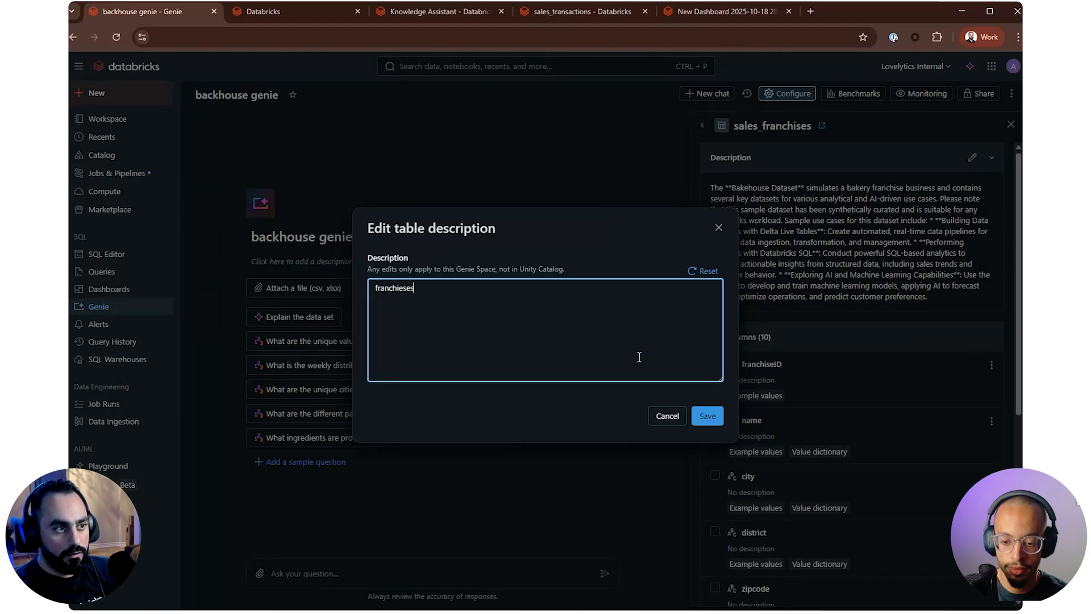
key(BackSpace)
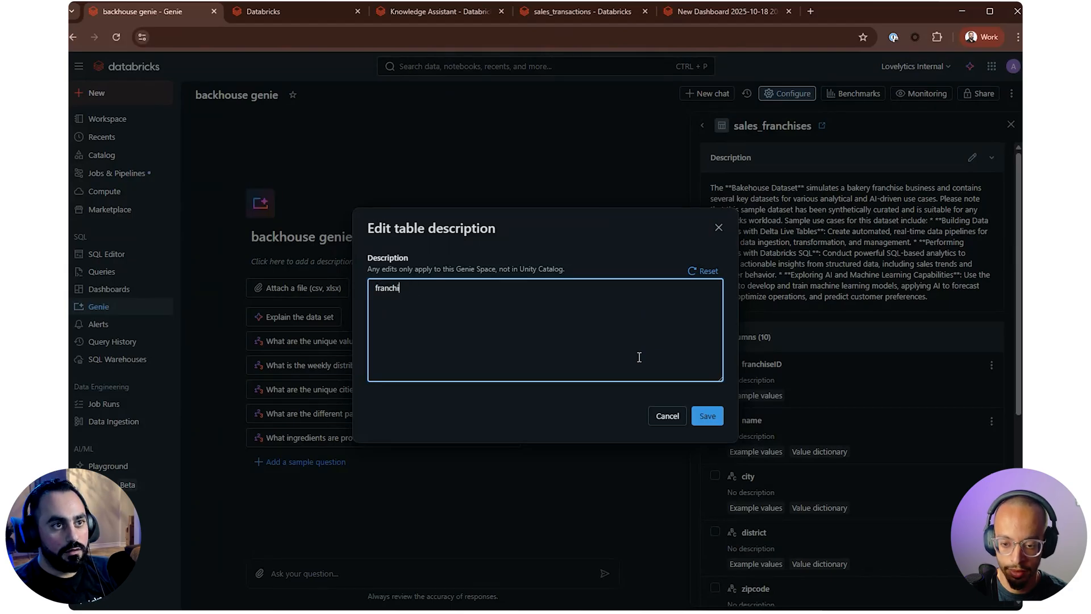
text(ses)
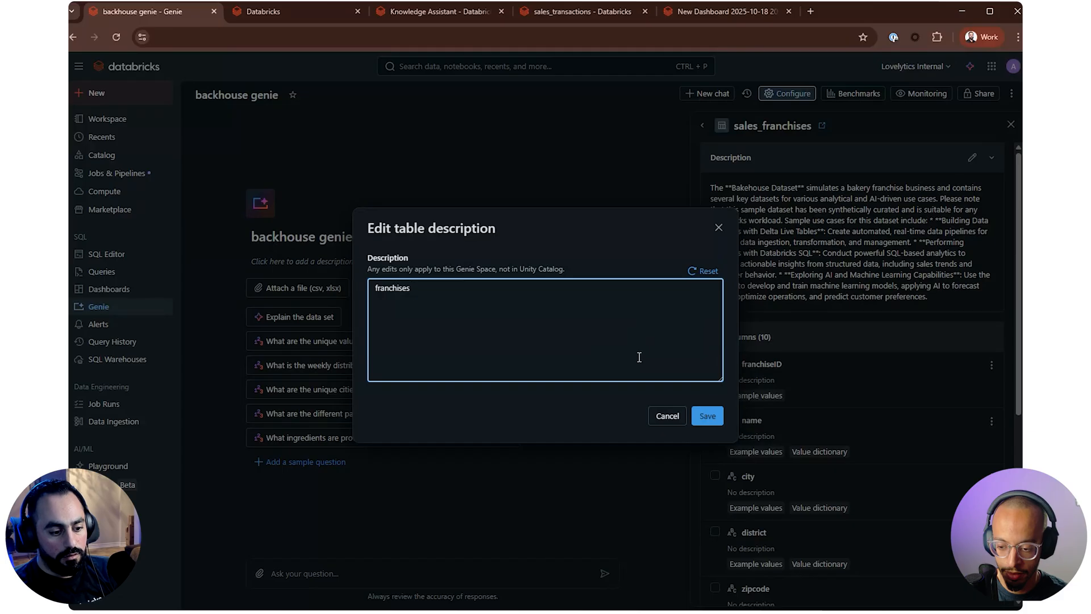
text( tab;l)
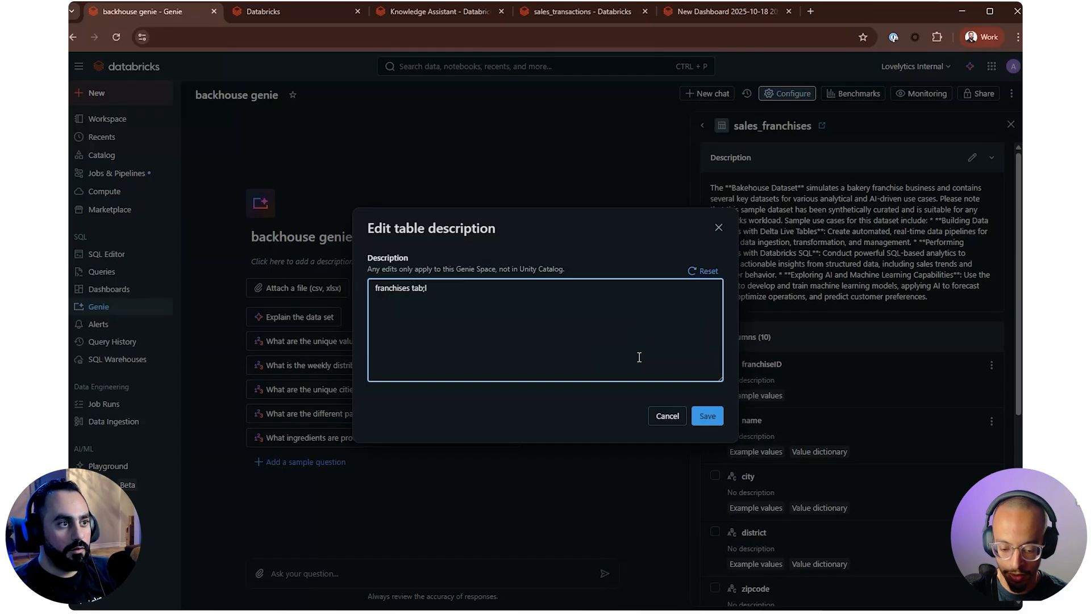
key(BackSpace)
key(BackSpace)
key(BackSpace)
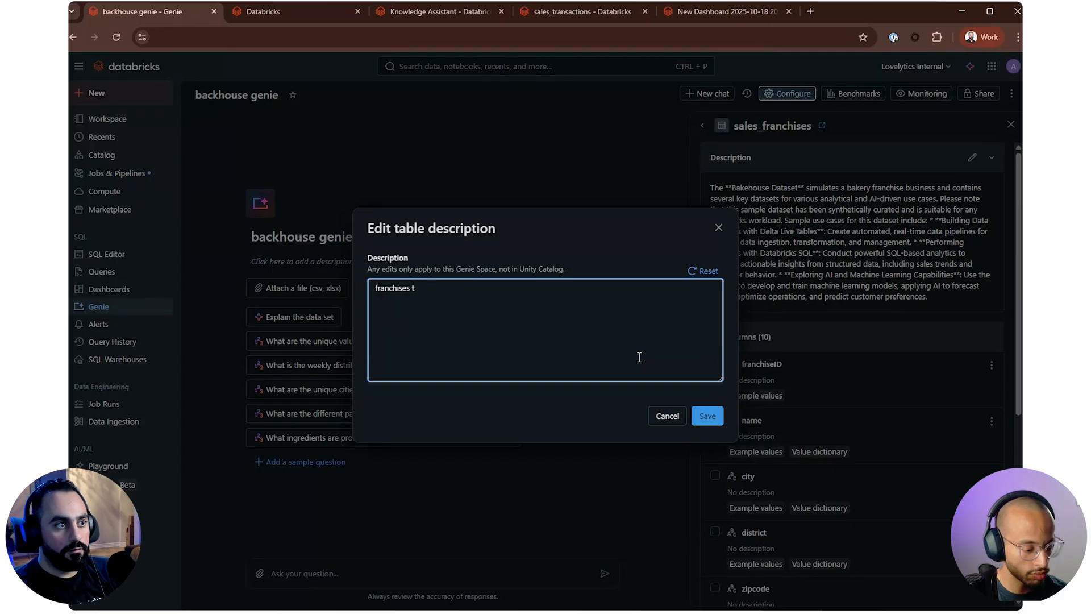
text(infor)
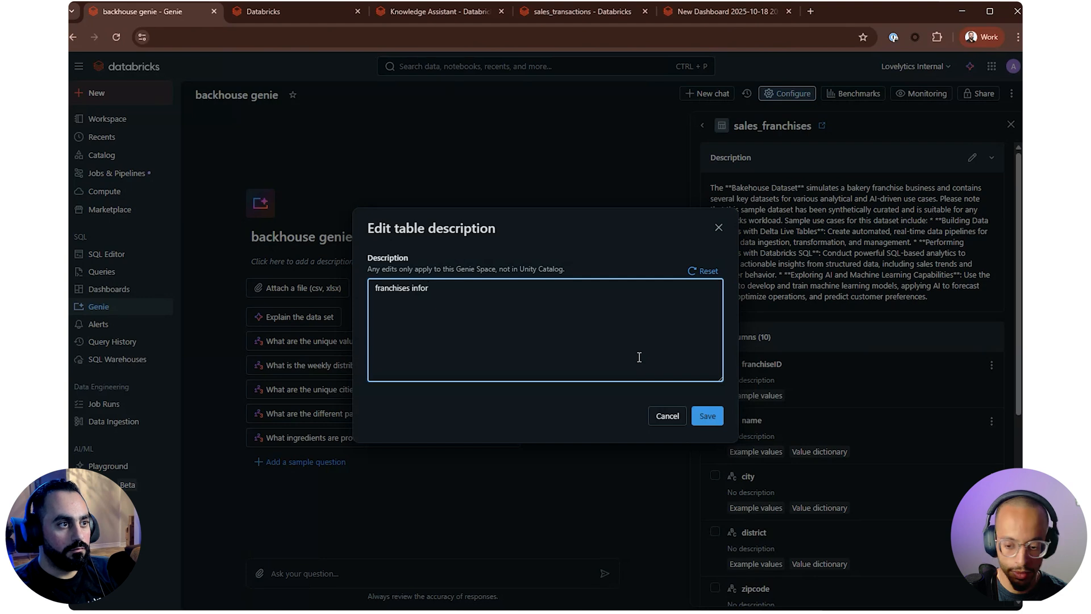
text(mation table)
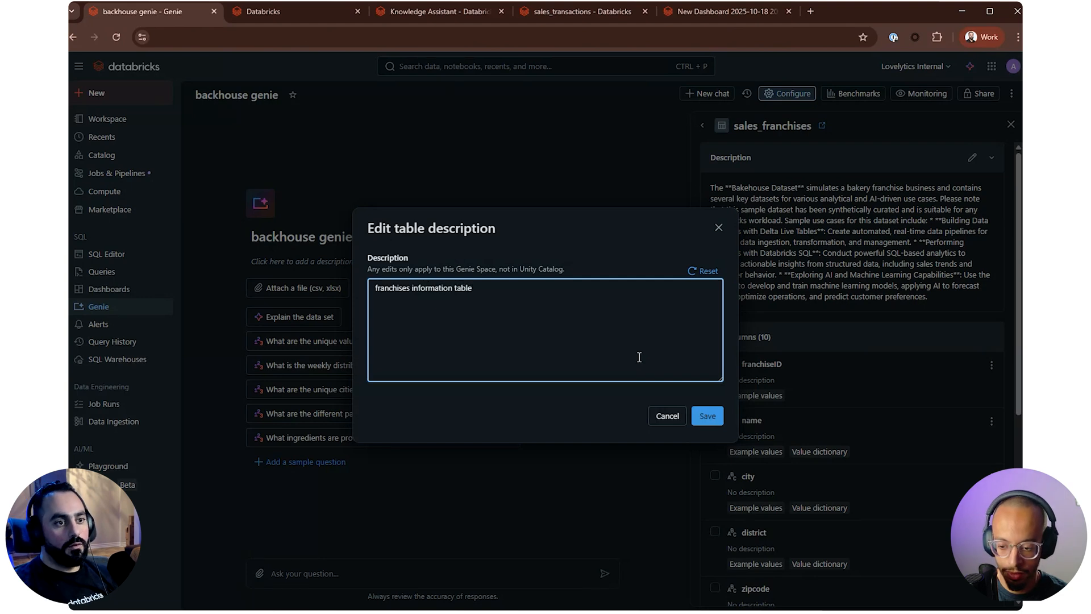
click(707, 415)
Hide the longitude and latitude columns of sales_franchises and dismiss the suggestion to add benchmarks
scroll(931, 377, down, 5)
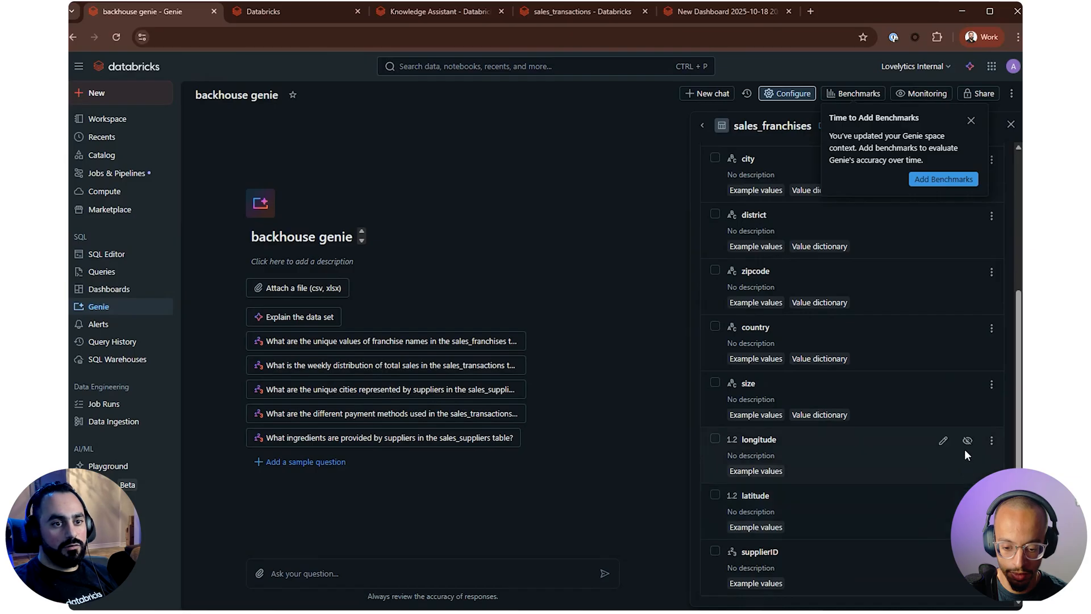
click(967, 457)
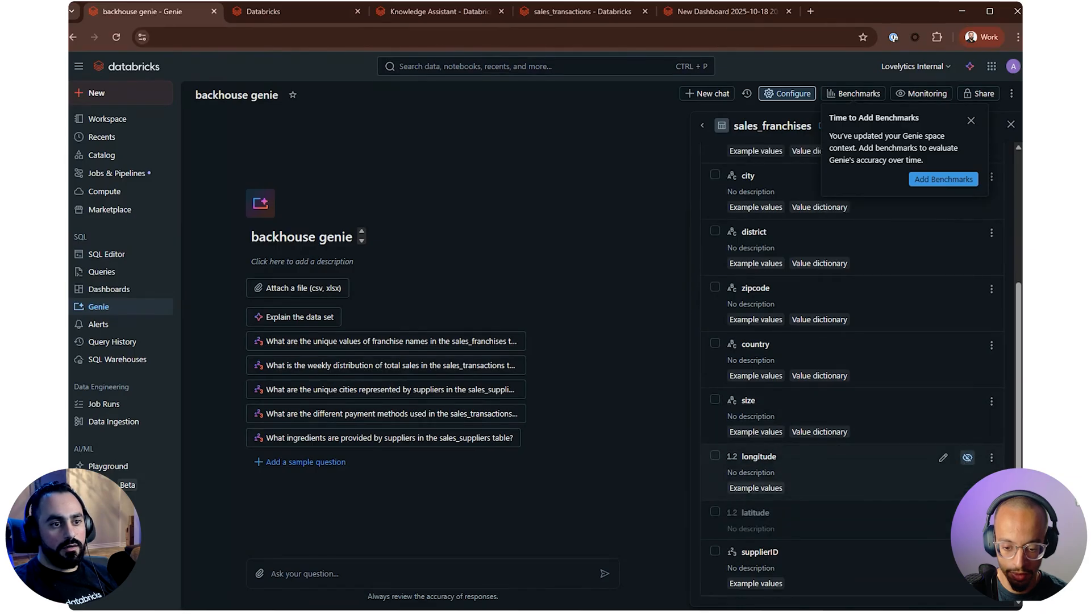
scroll(868, 468, up, 3)
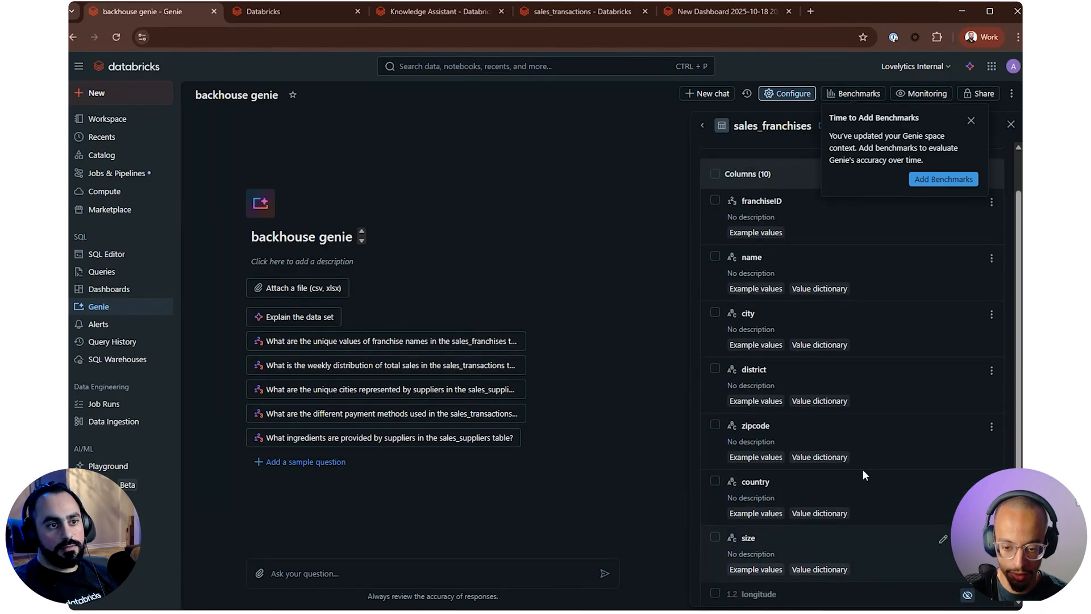
scroll(785, 382, up, 2)
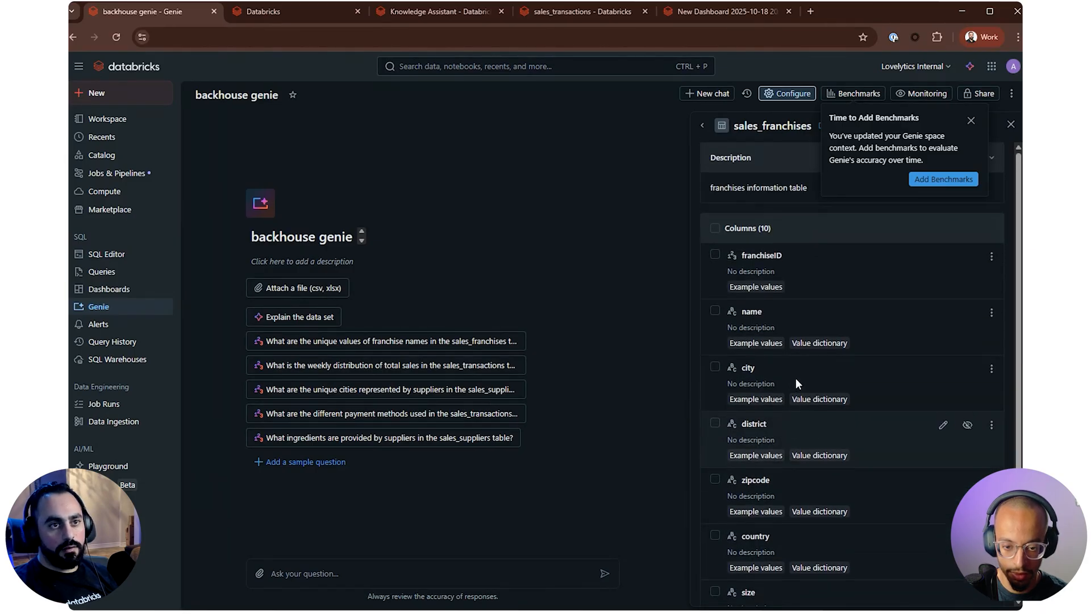
click(969, 121)
Open sales_customers in the space's data, replace its table description with "customer information" and save it
click(703, 125)
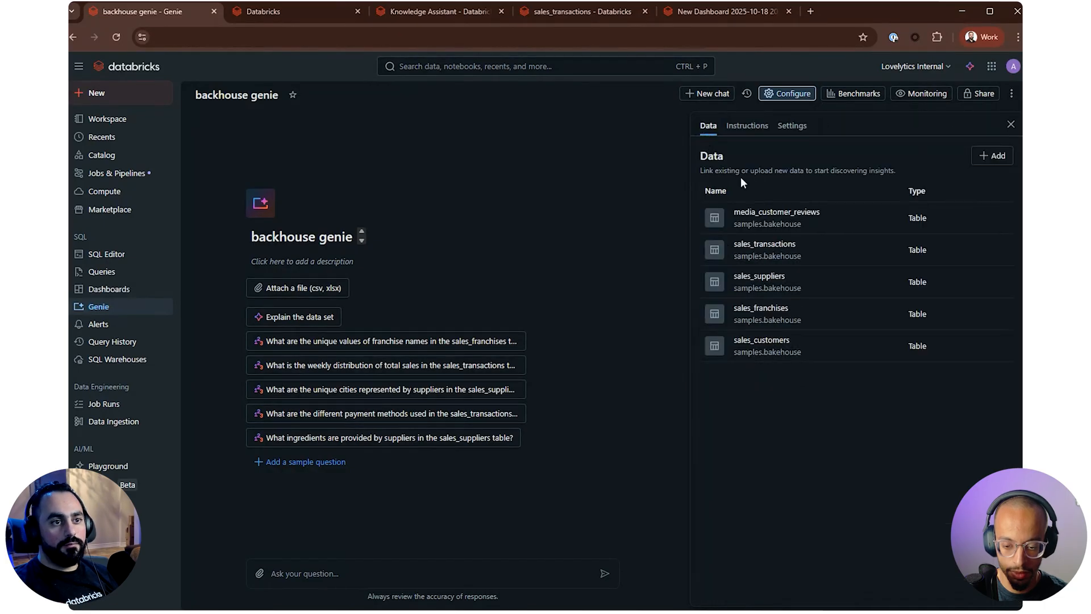
click(759, 340)
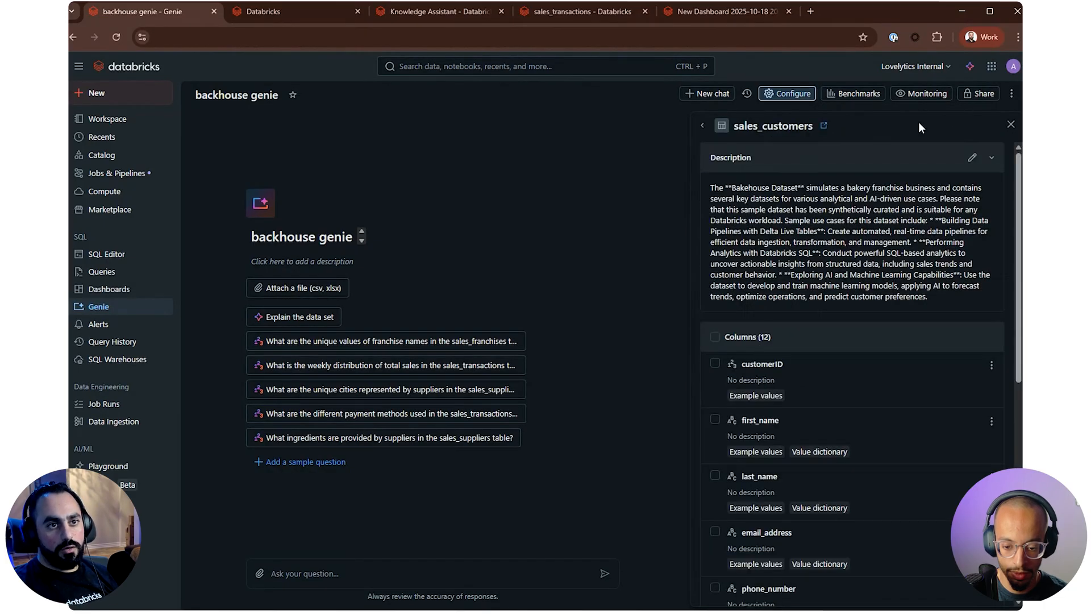
click(971, 157)
click(659, 376)
key(ctrl+a)
text(csuti)
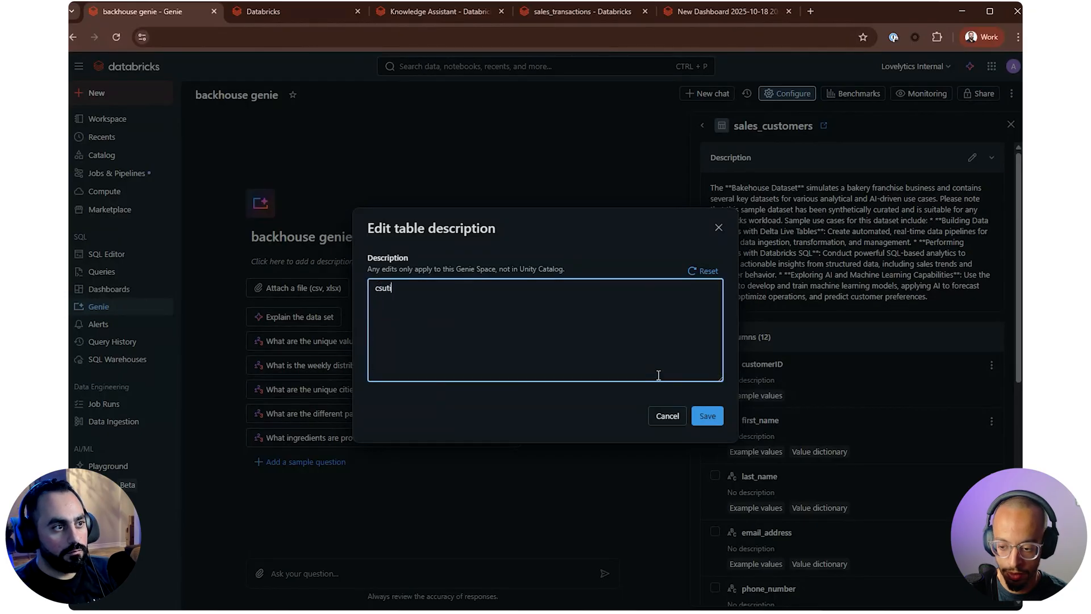
text(usto)
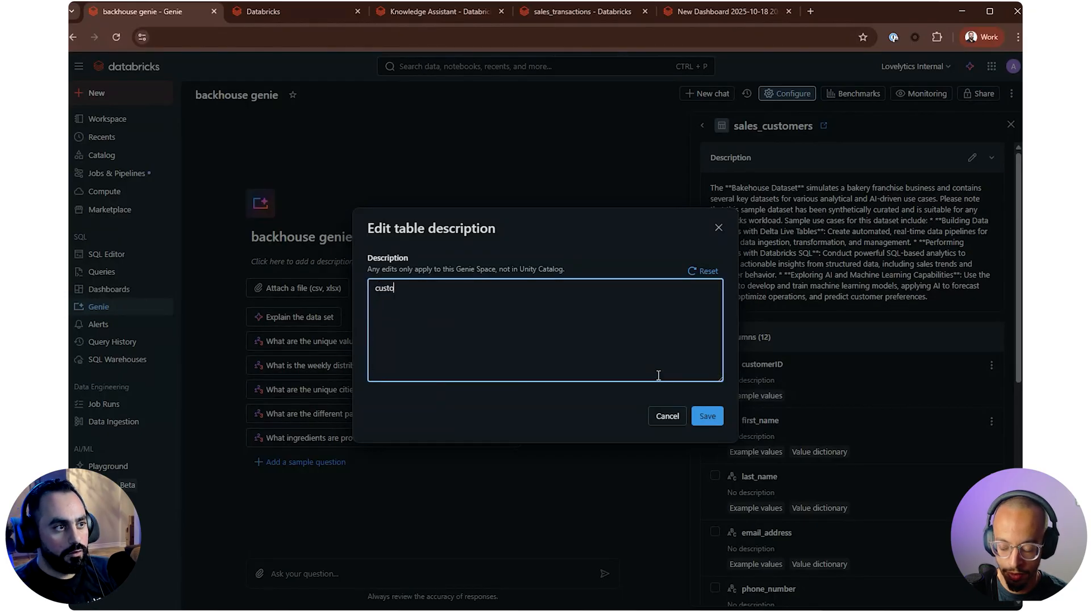
text(mer information)
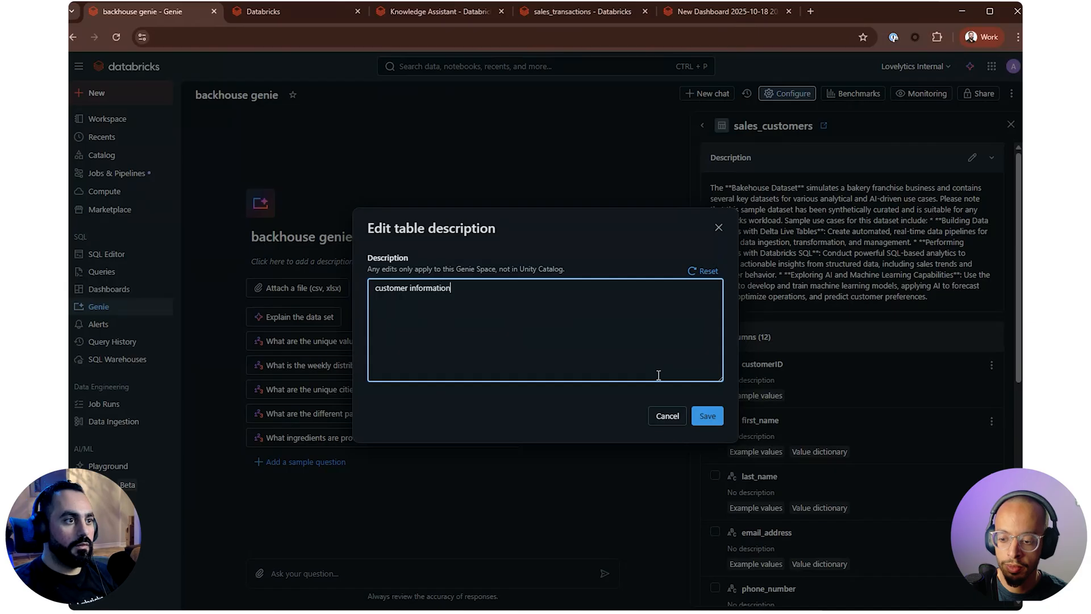
click(708, 416)
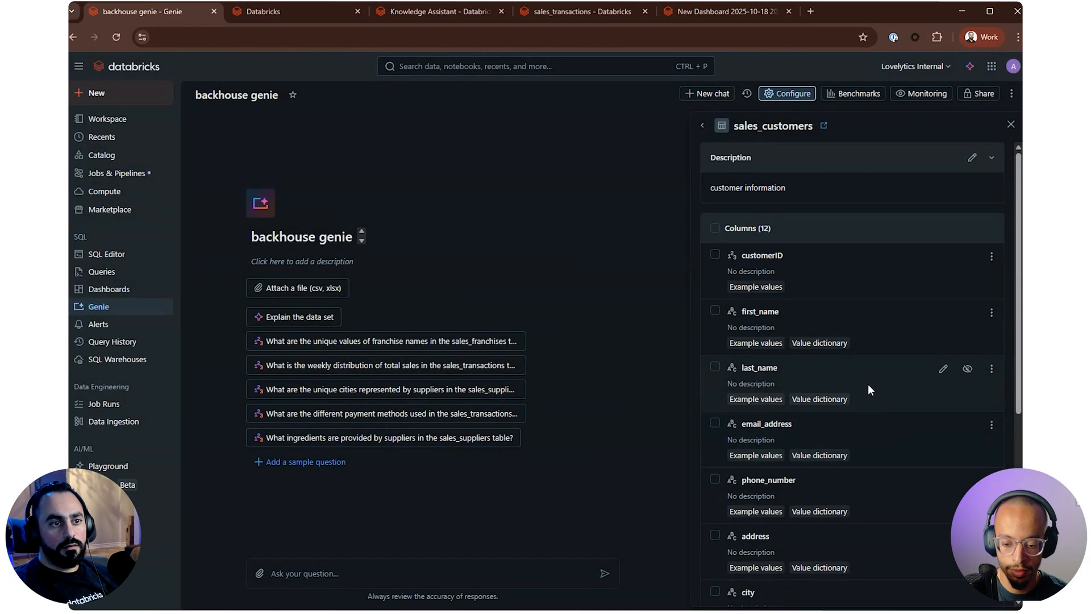
Hide the first_name, last_name, email_address, phone_number and address columns of sales_customers in the Genie space
click(967, 314)
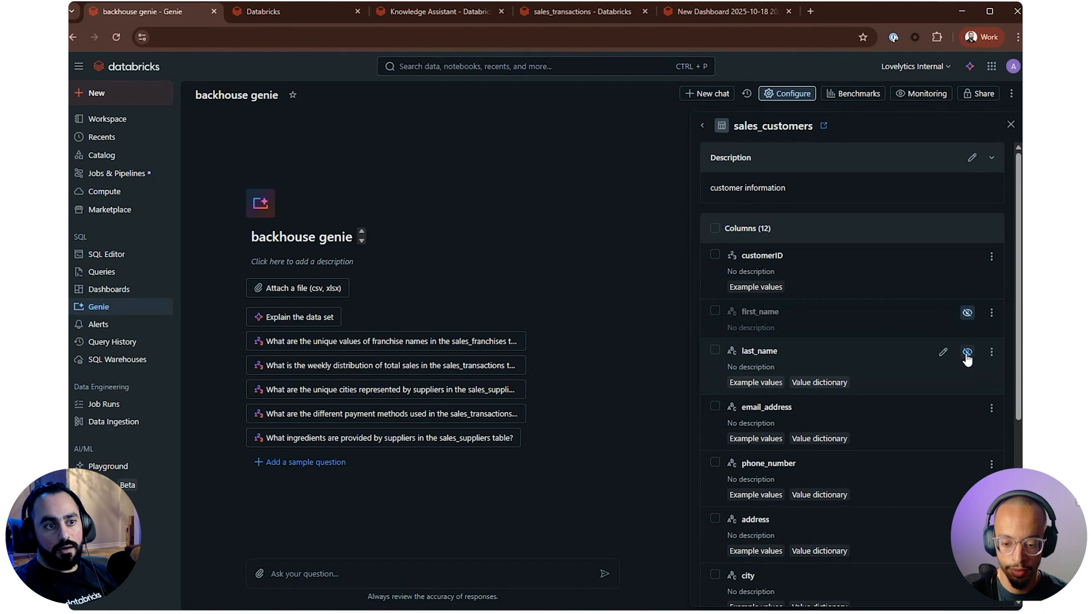
click(966, 354)
click(967, 391)
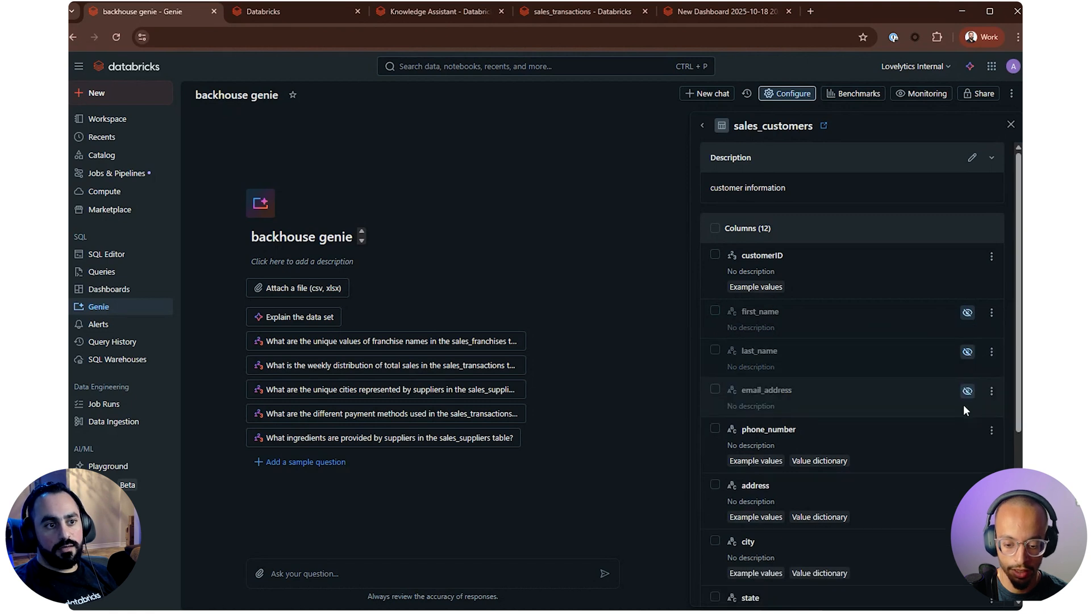
scroll(960, 392, down, 2)
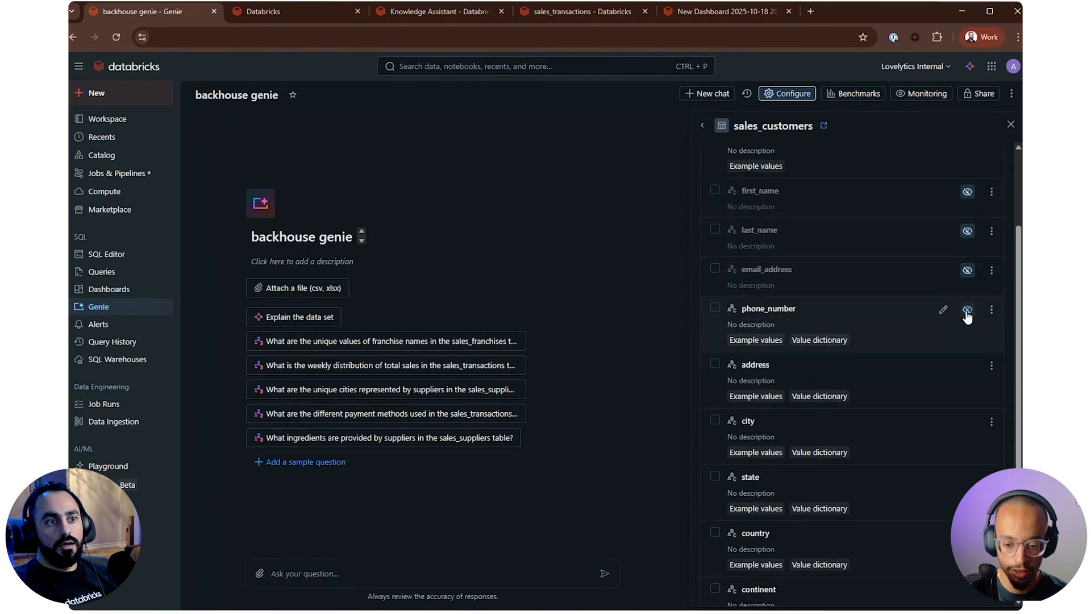
click(966, 311)
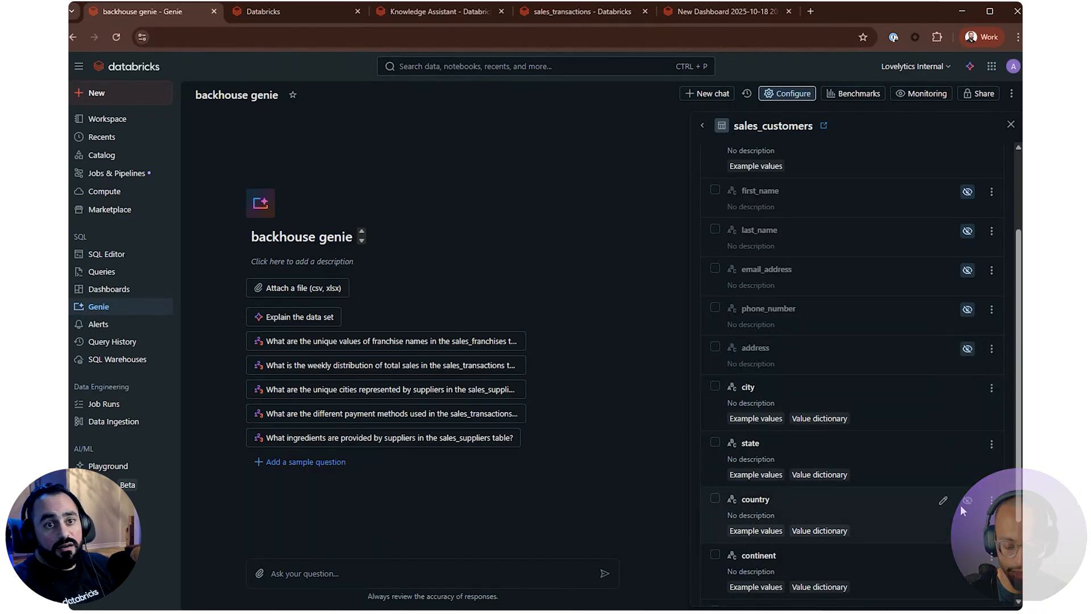
scroll(950, 489, down, 2)
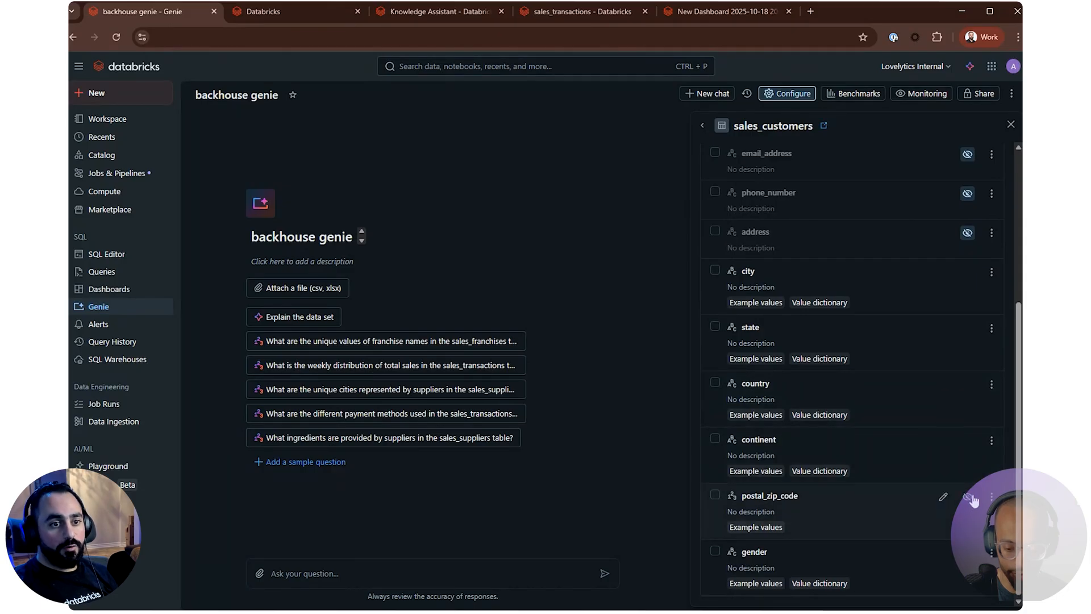
click(969, 497)
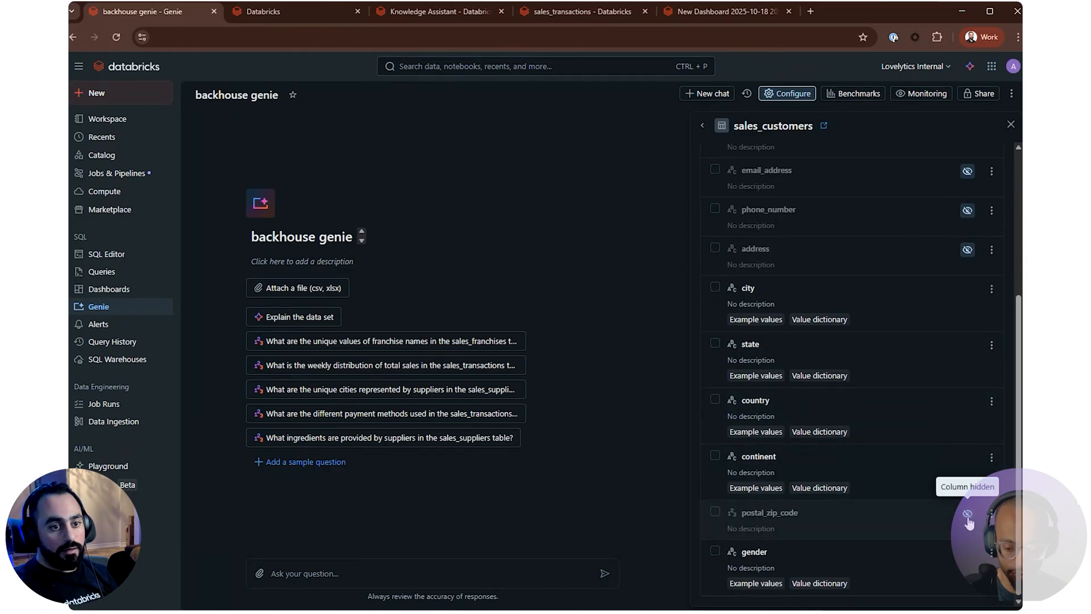
click(968, 517)
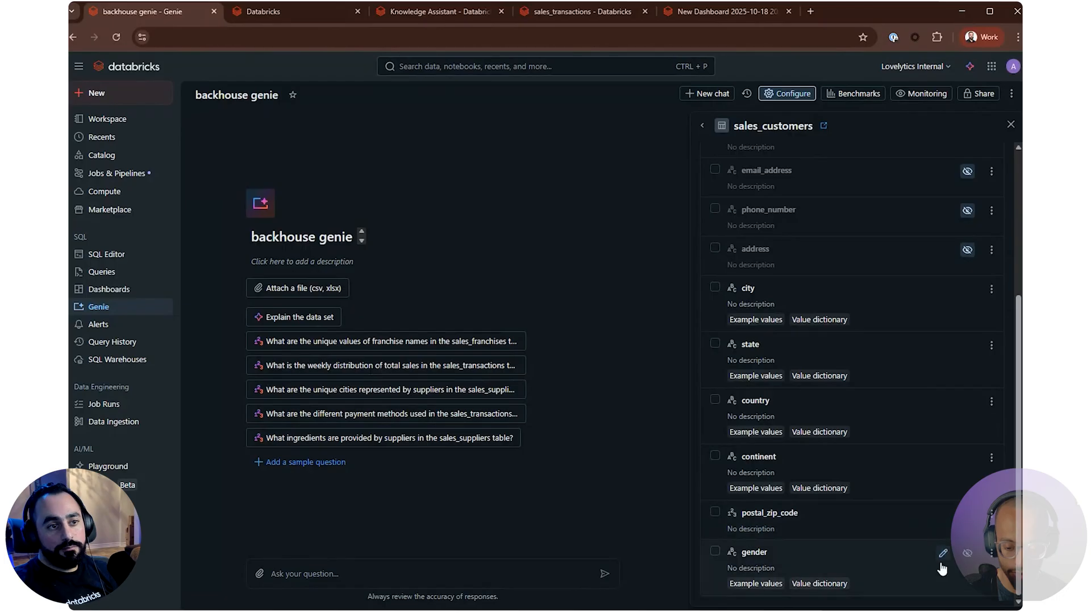
scroll(966, 537, up, 5)
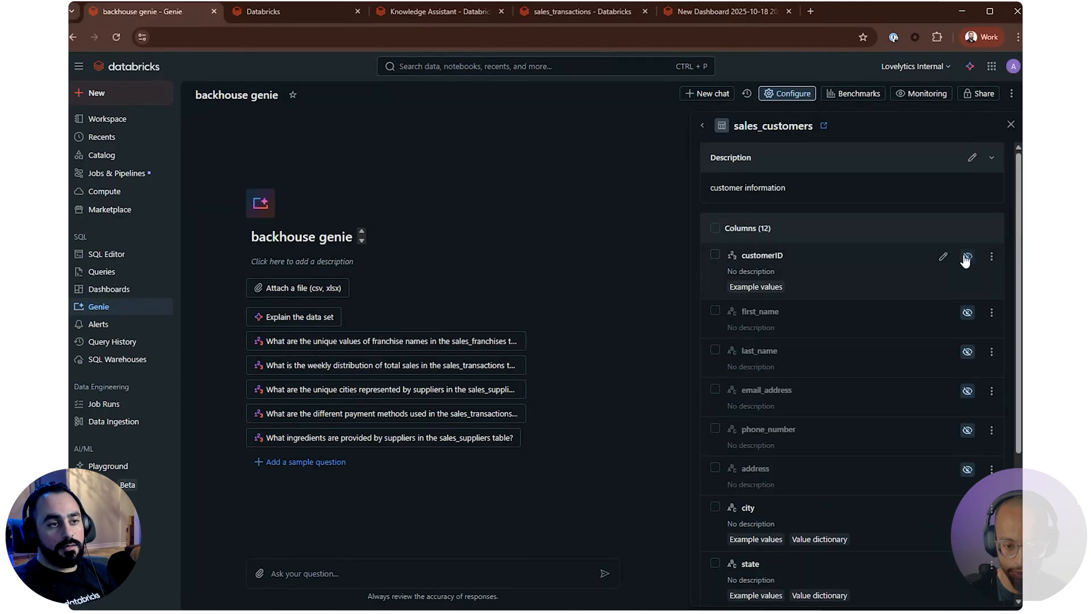
Leave the sales_customers table details and open the Genie space's general text instructions for editing
click(702, 126)
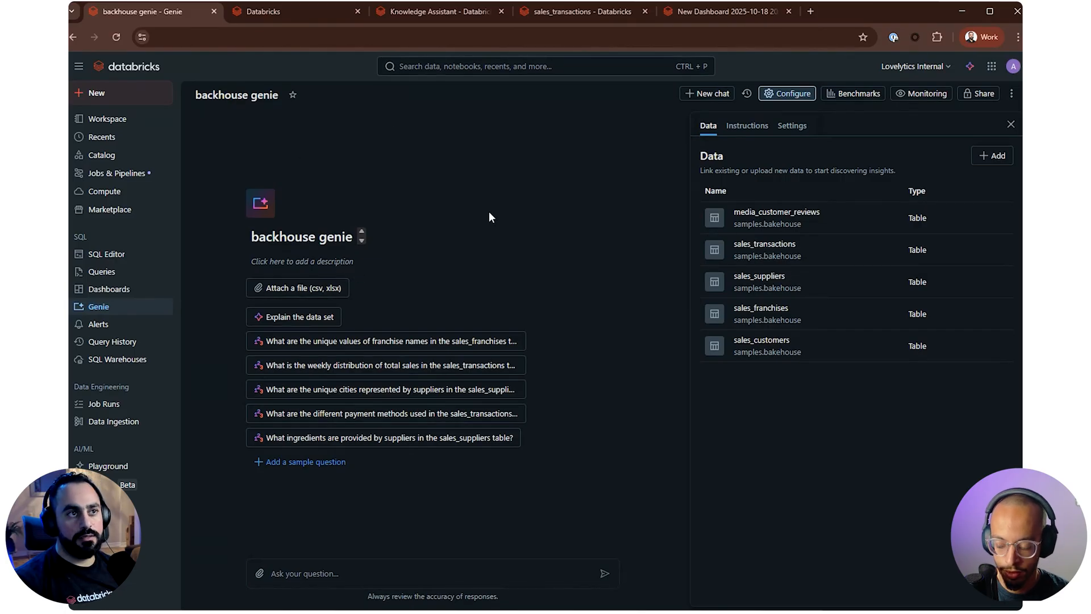
click(595, 17)
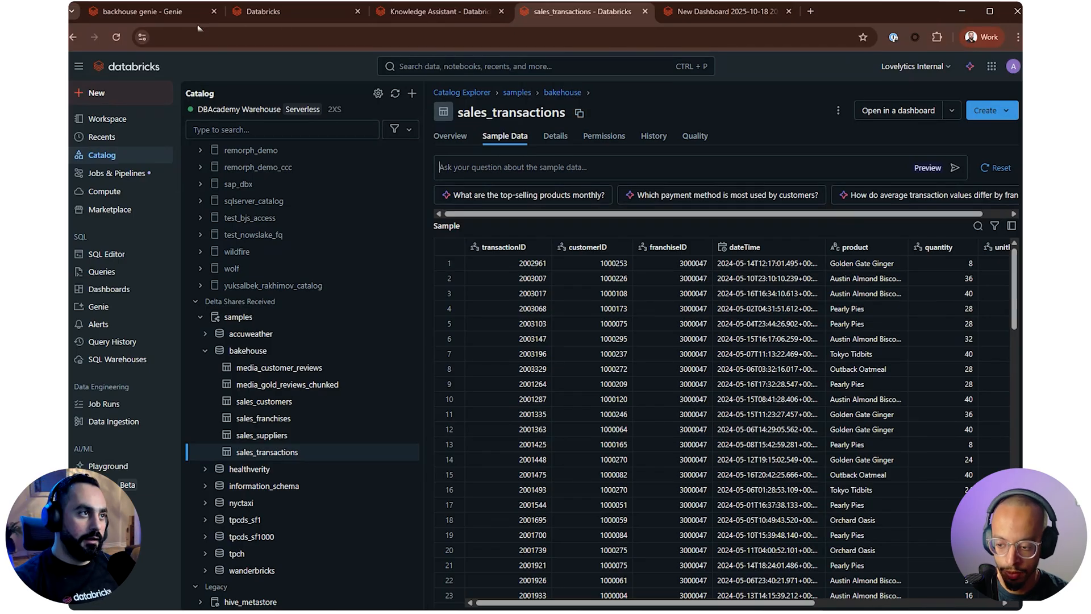
click(176, 19)
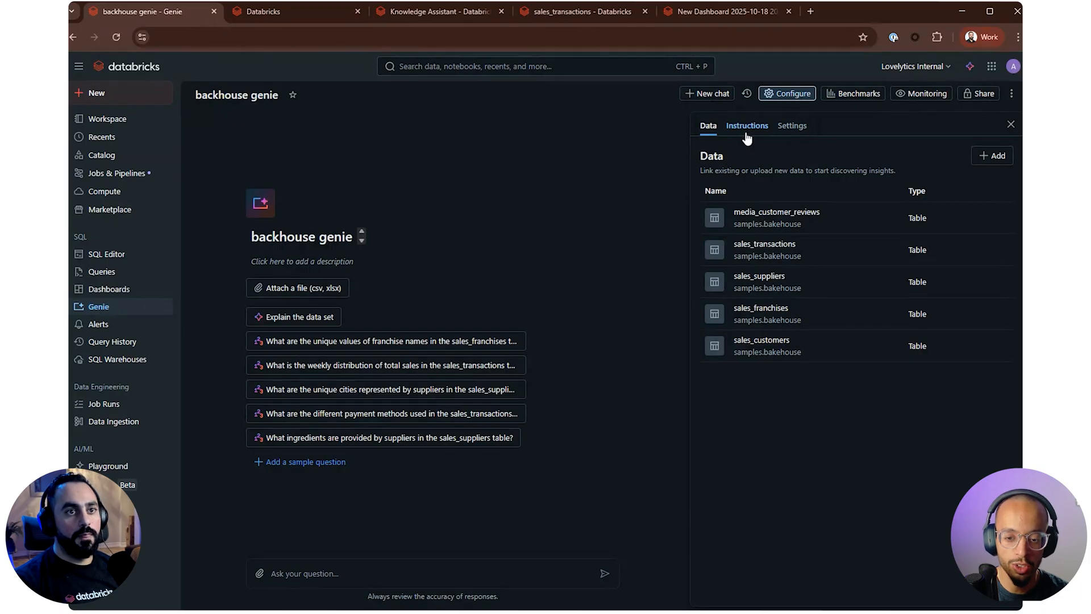
click(747, 127)
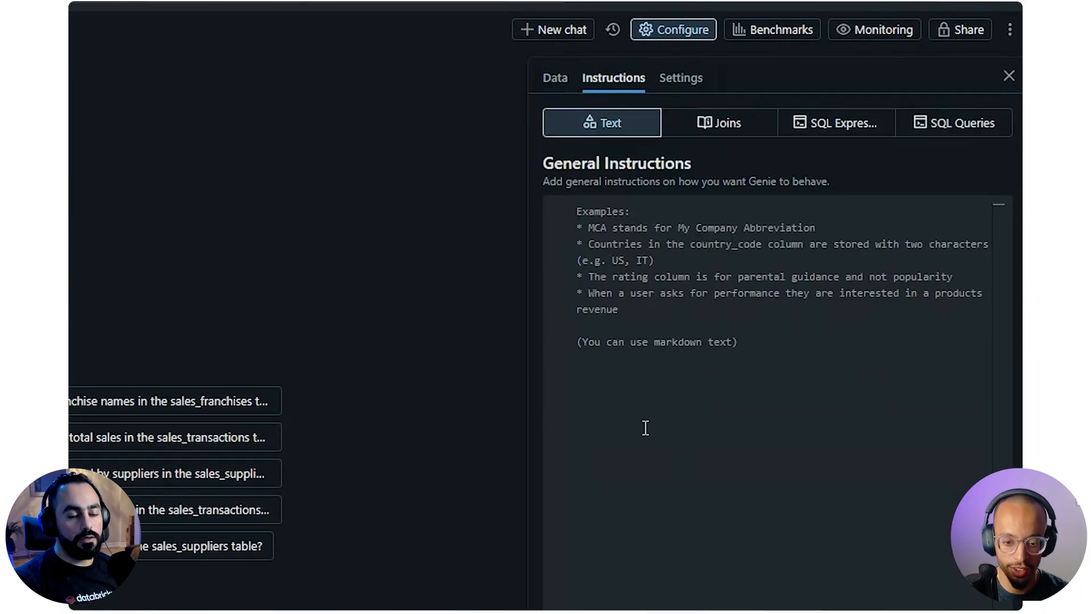
click(772, 391)
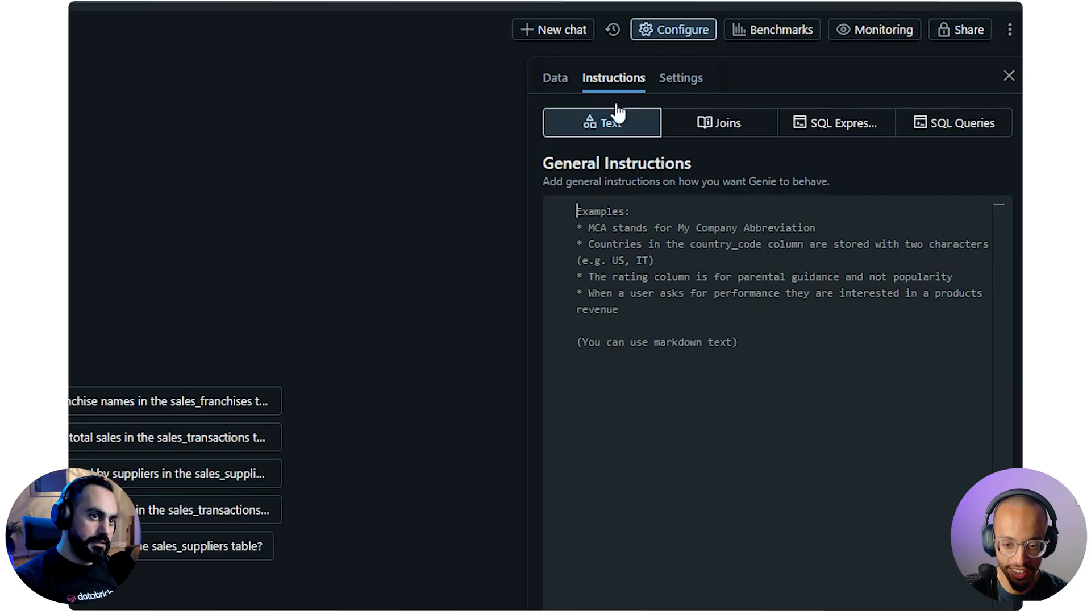
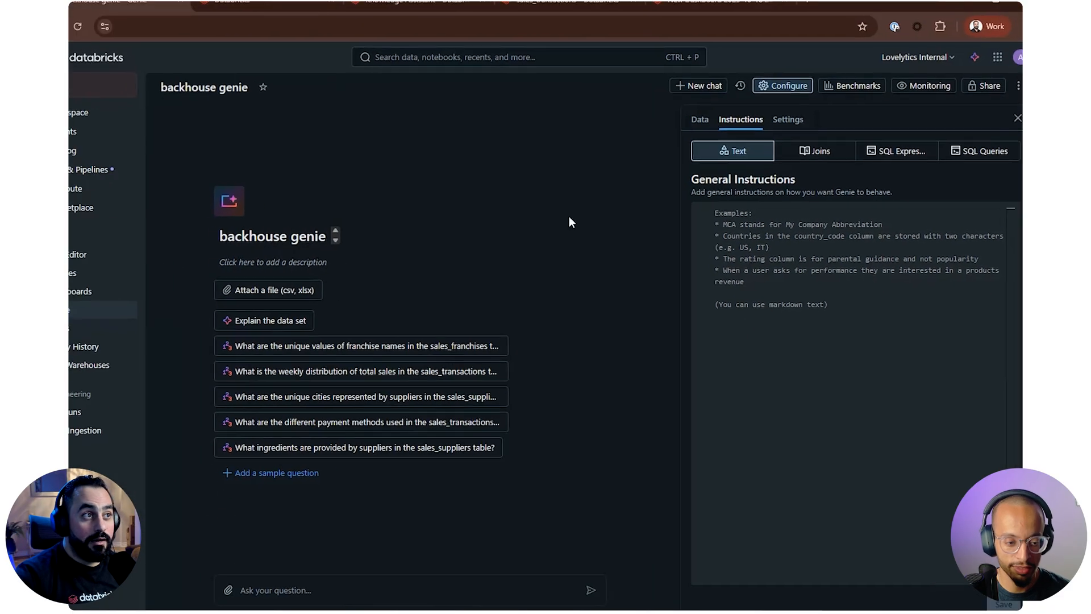
Open the sample data of the bakehouse media_customer_reviews table and examine the full first review and the table's other columns
click(567, 1)
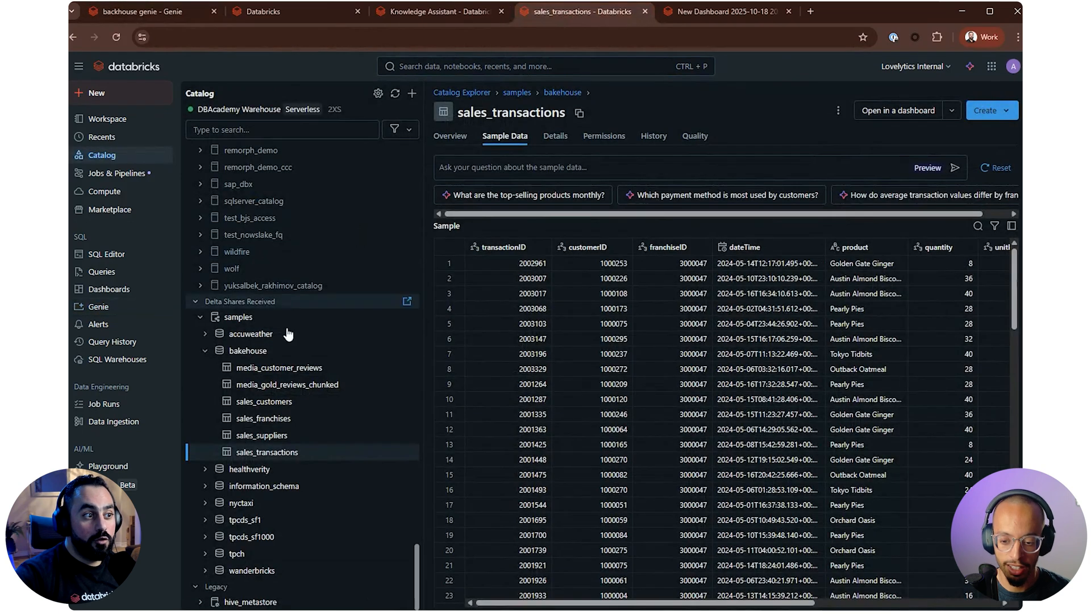
click(282, 367)
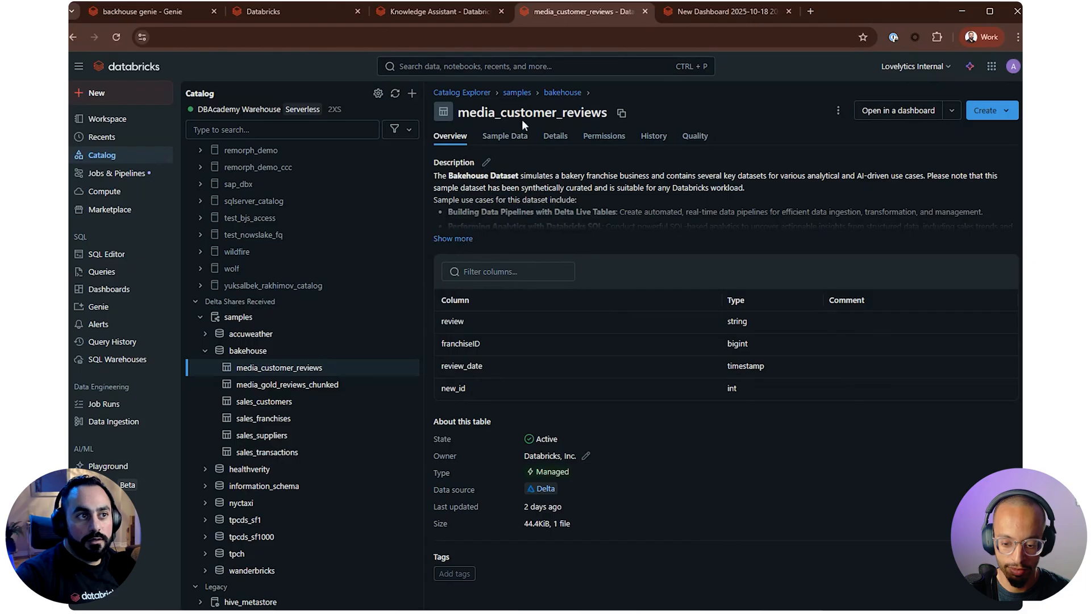
click(504, 136)
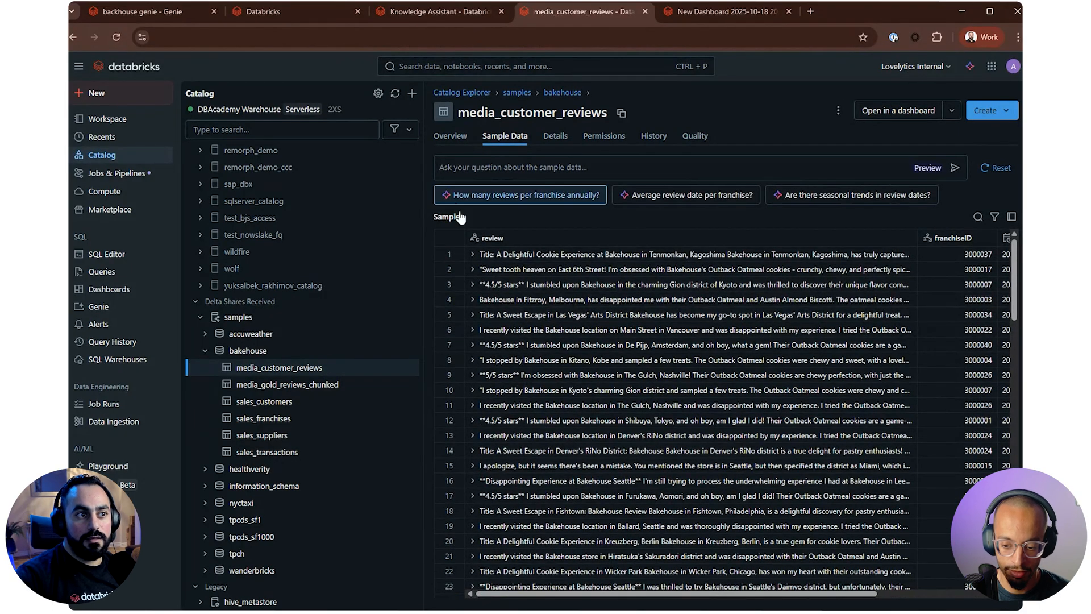
click(473, 254)
scroll(690, 348, down, 1)
scroll(689, 348, up, 1)
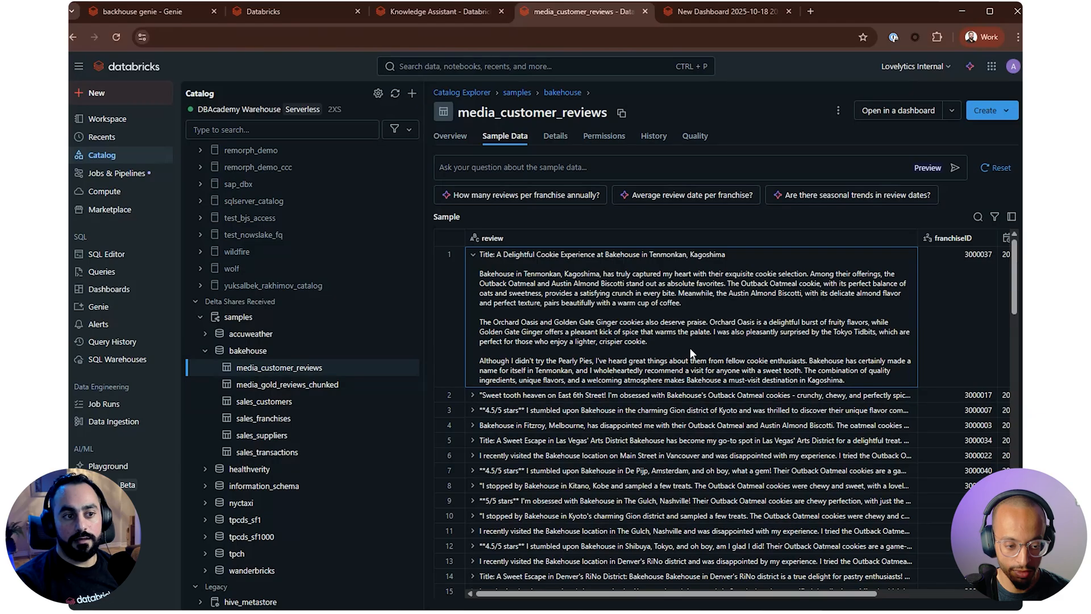
drag(780, 591, 902, 593)
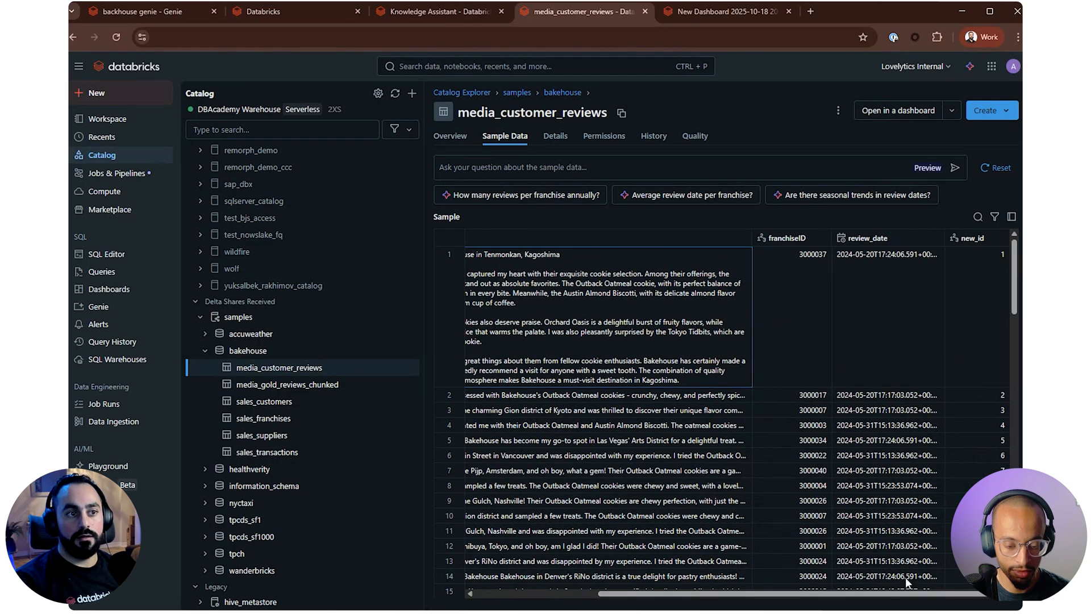
drag(823, 594, 669, 589)
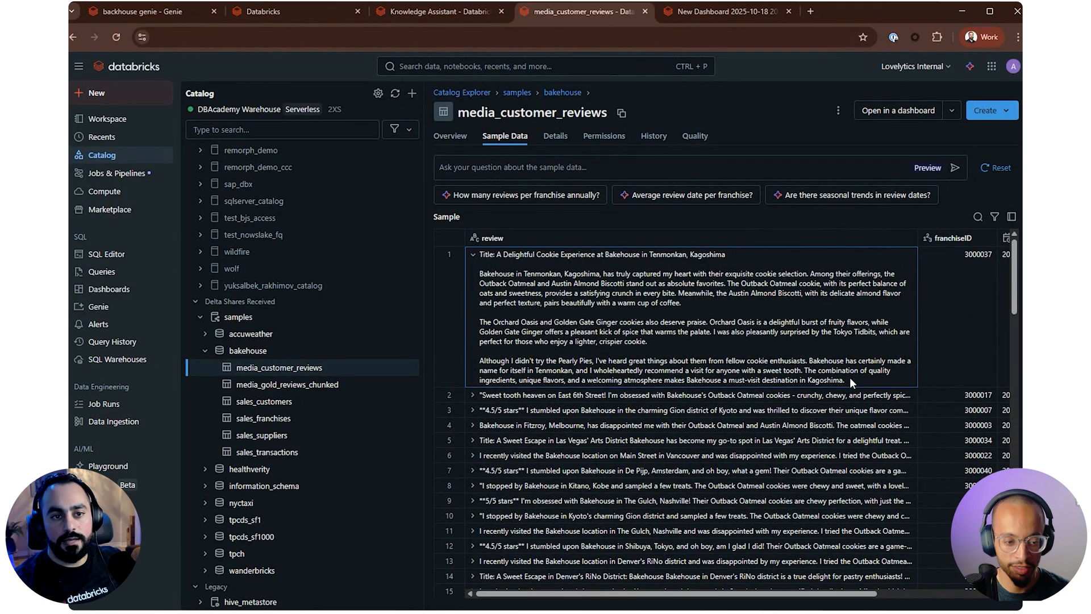
drag(850, 377, 463, 267)
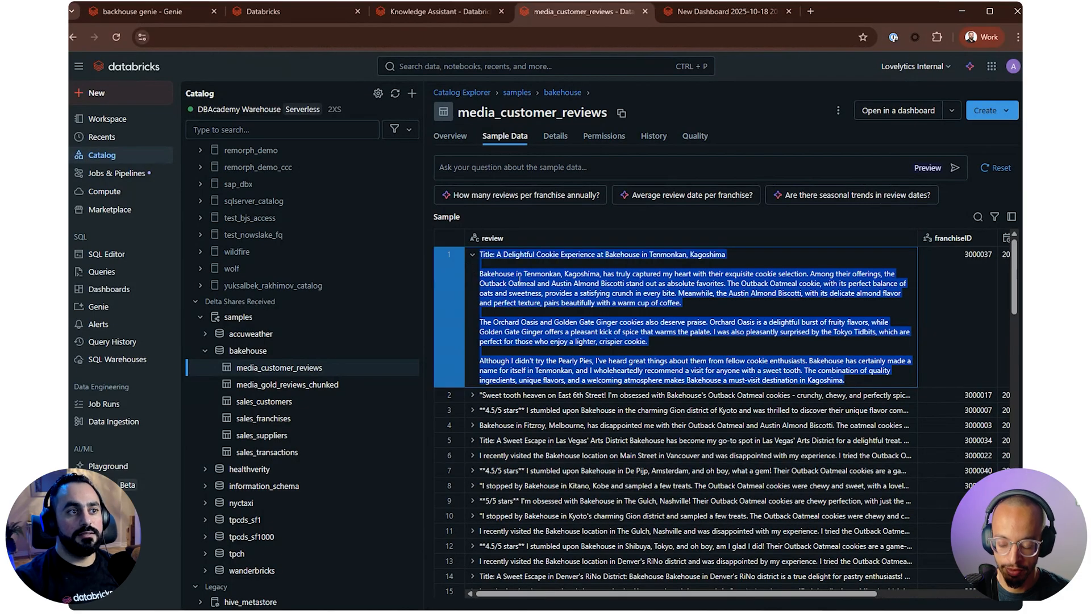
click(520, 278)
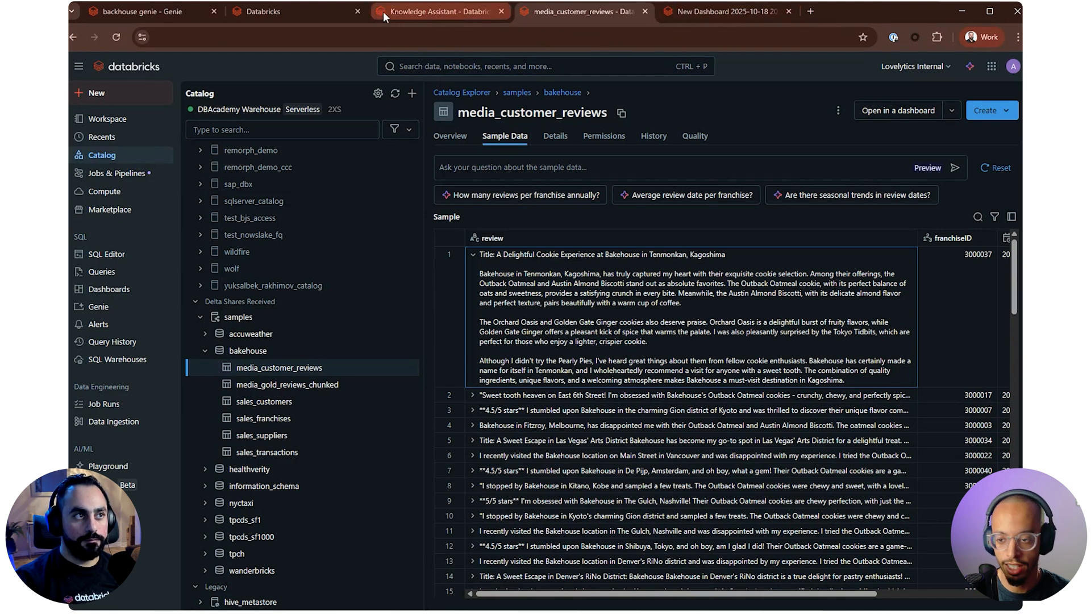
Return to the Genie space and begin its general instructions with "You are a text-SQL assistant to help the employees of Backhouse with"
click(183, 12)
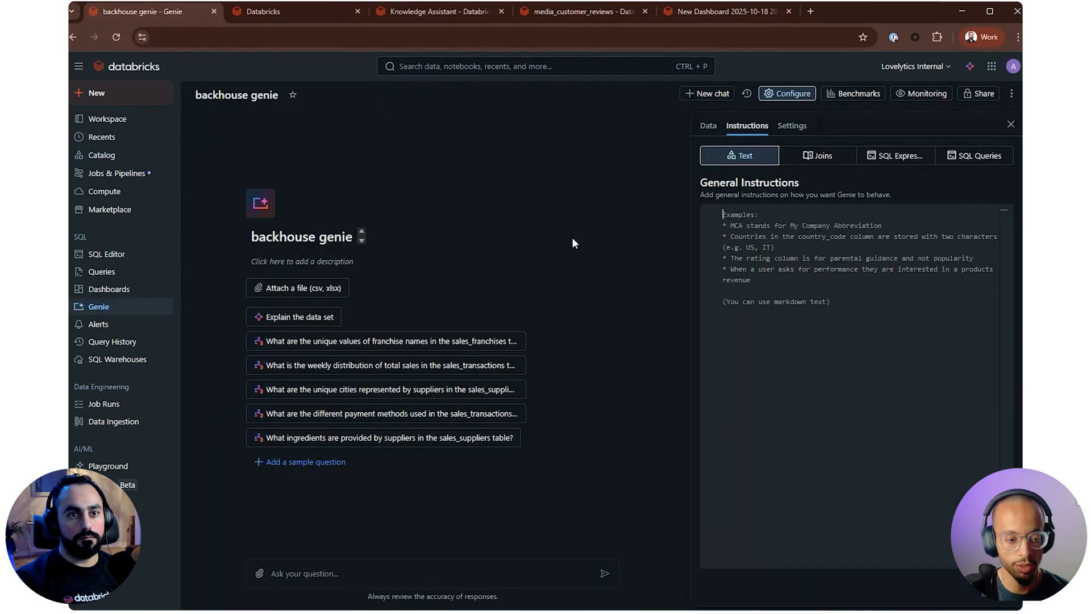
click(790, 432)
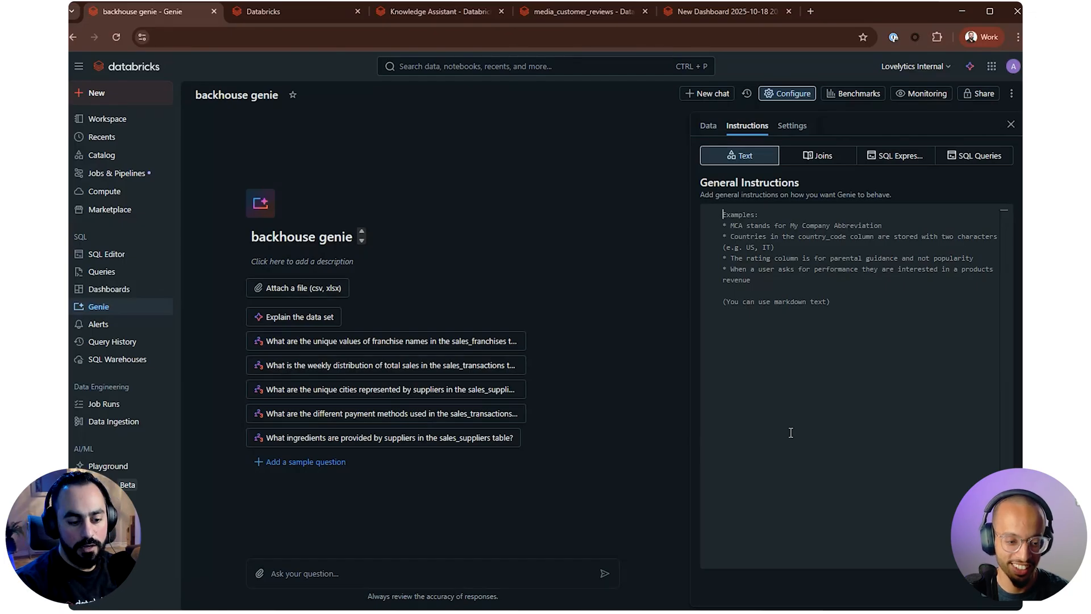
text(You t)
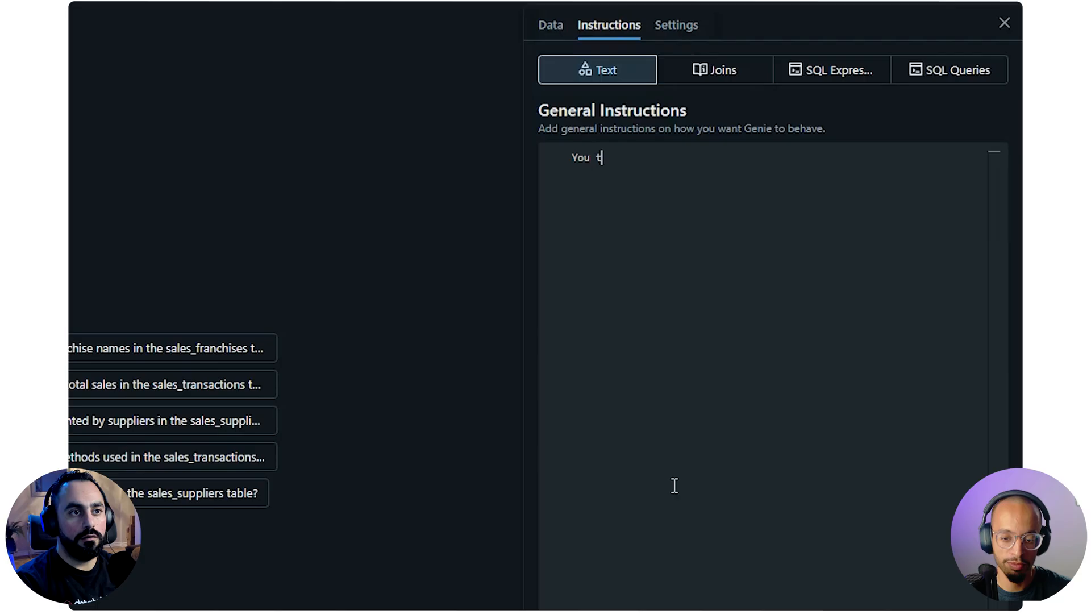
key(BackSpace)
text(are )
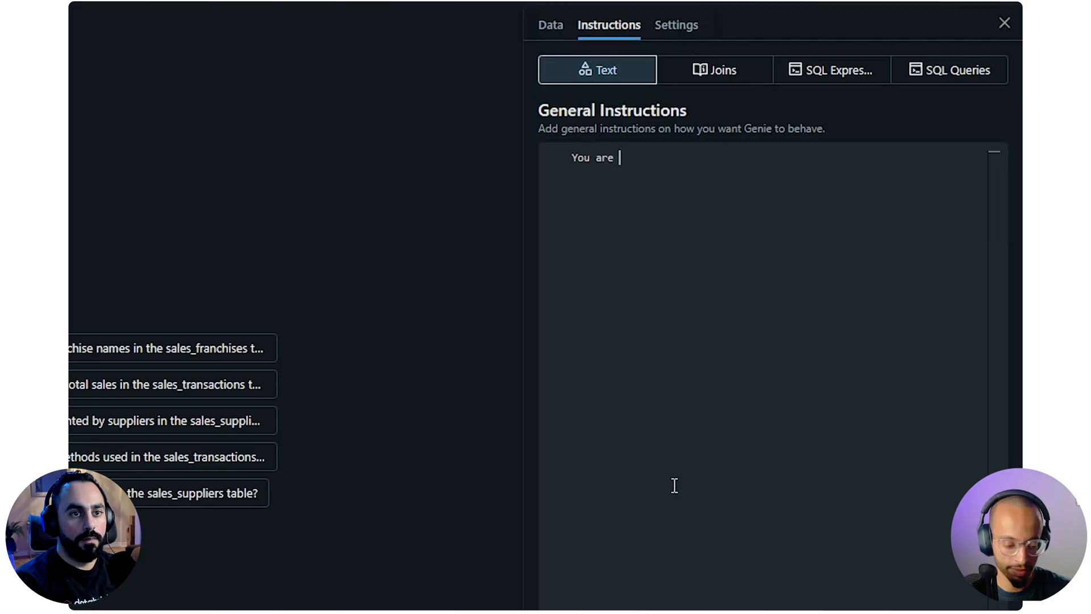
text(a text-SQL)
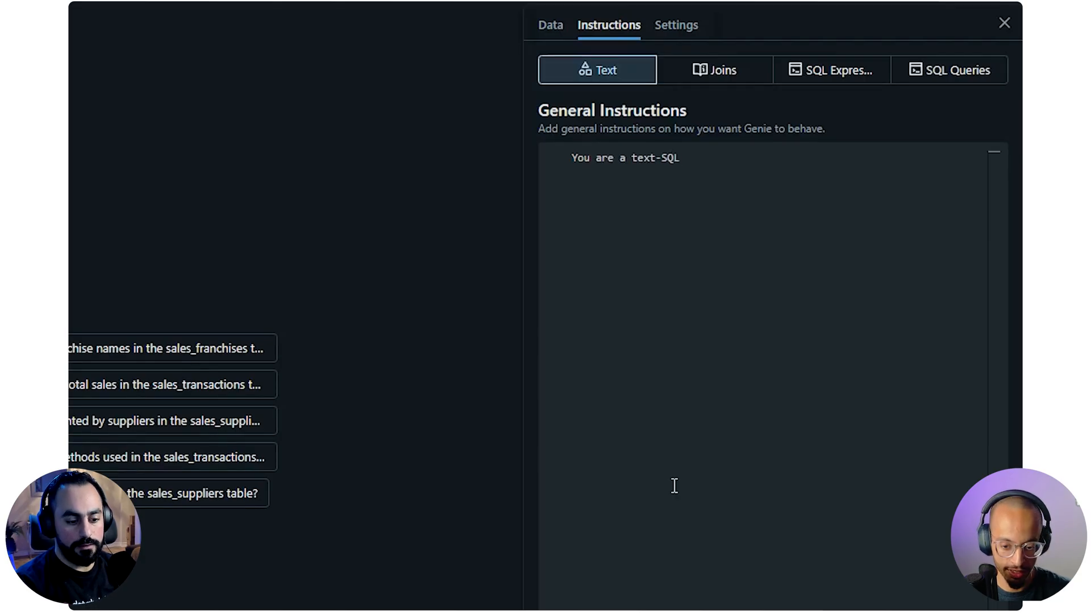
text( assistant to help en)
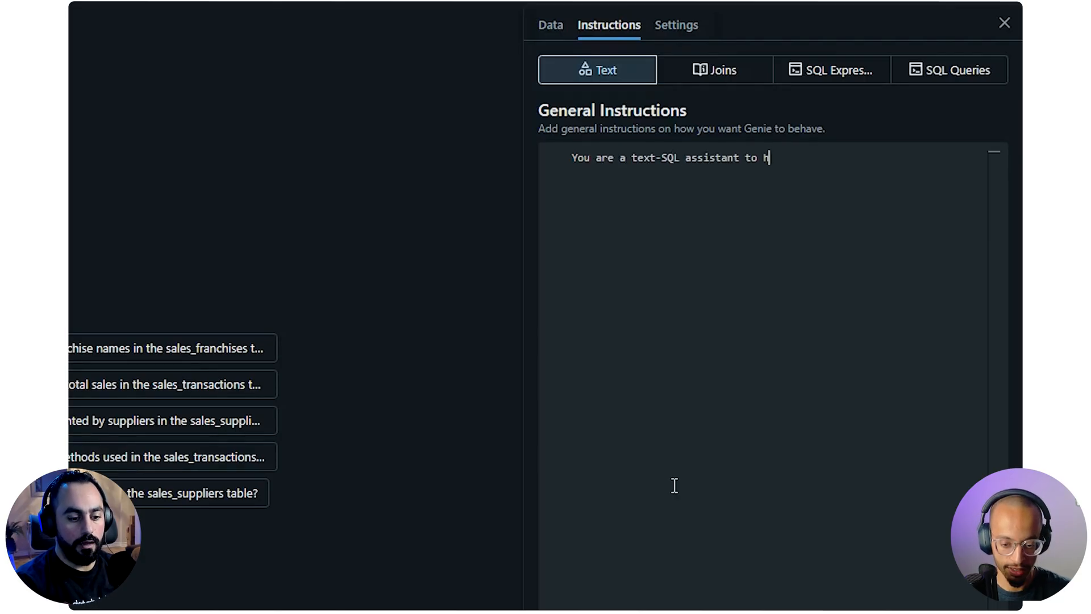
key(BackSpace)
key(BackSpace)
text(tge)
key(BackSpace)
key(BackSpace)
text(he )
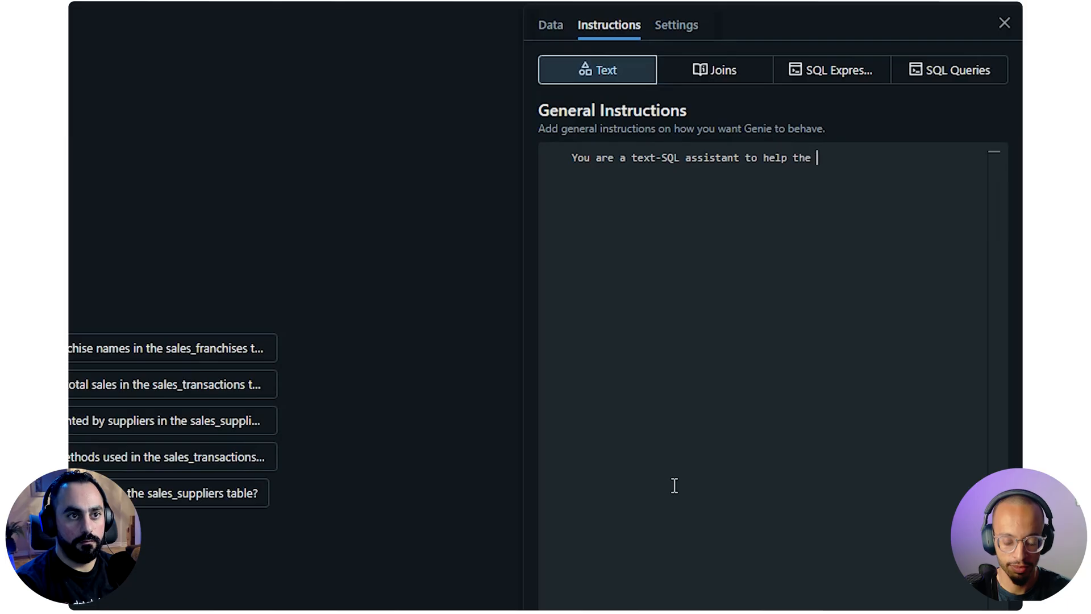
text(employees of)
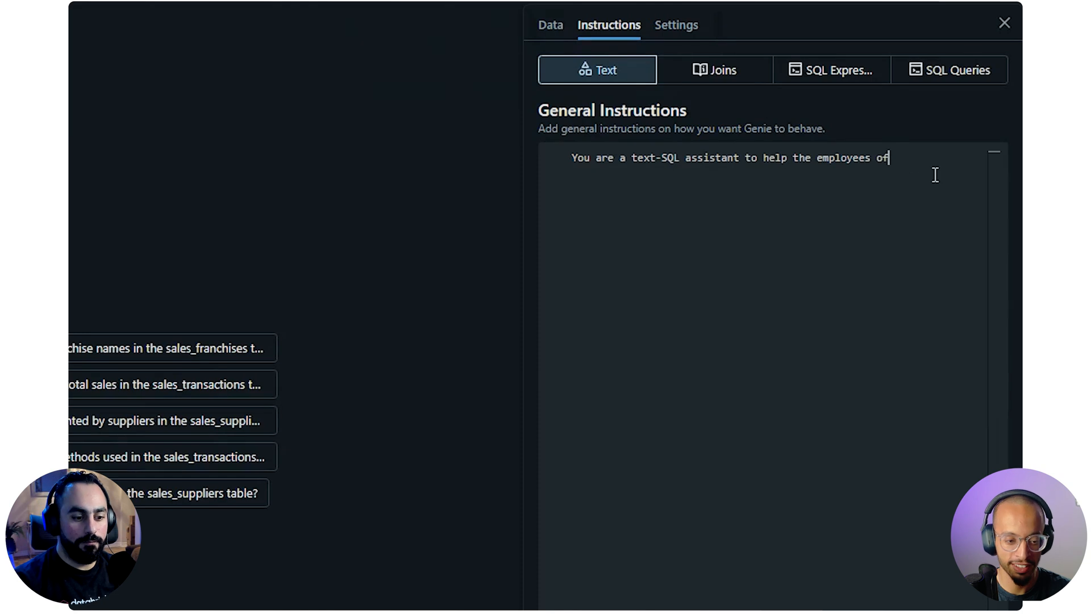
text( Backhouse with)
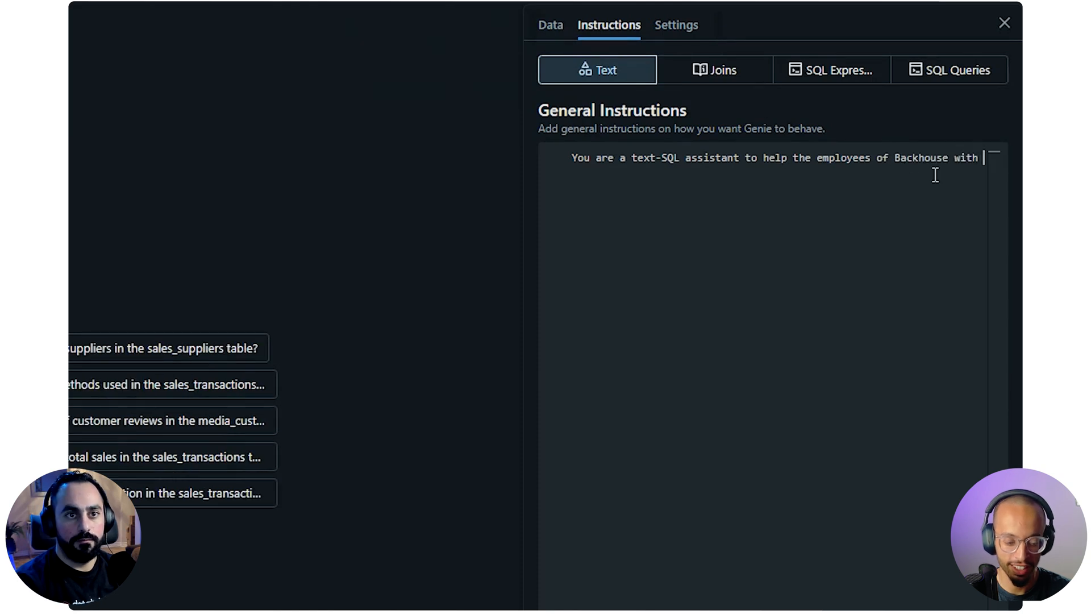
Correct the company name in the instructions to "Bakehouse" and end the sentence with "all data questions."
key(Left)
key(Left)
key(Left)
key(Left)
key(Left)
key(Left)
key(Left)
key(Left)
key(Left)
key(Left)
key(Left)
key(BackSpace)
key(Right)
text(e)
key(End)
text(all d)
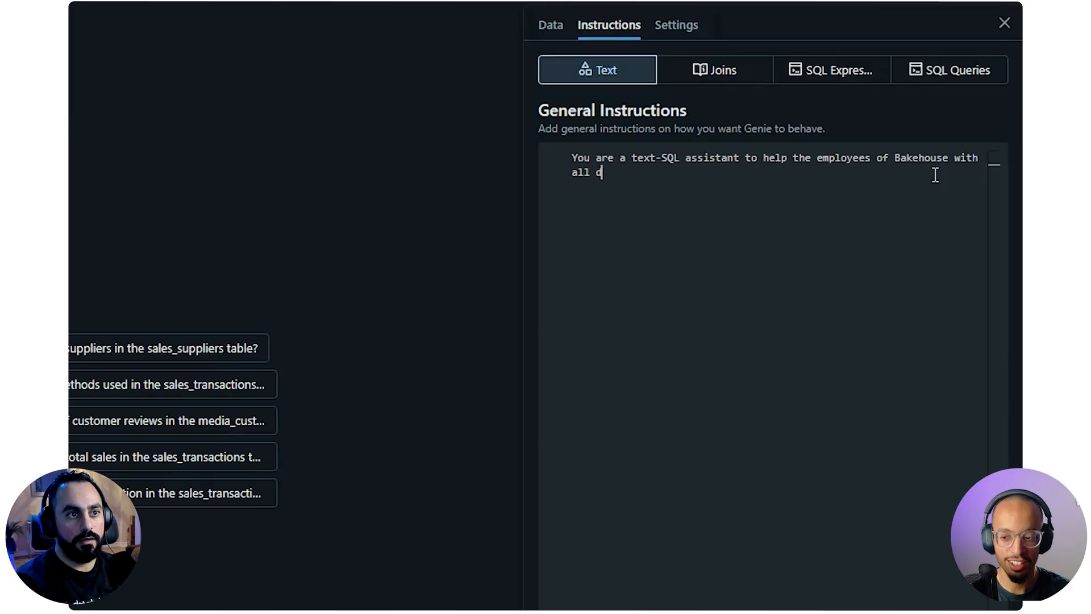
text(ata questions.,)
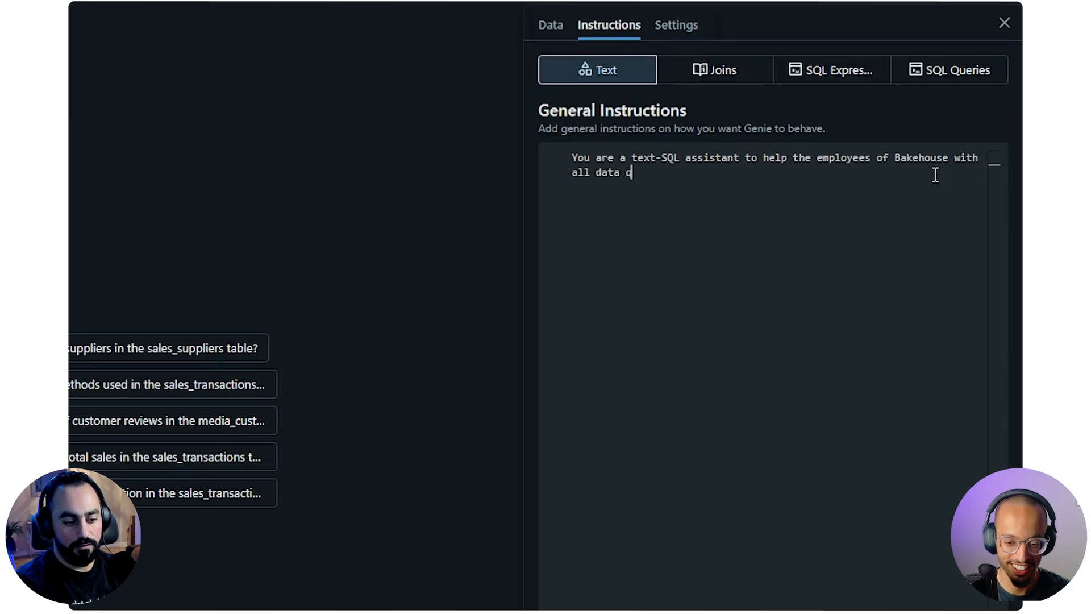
key(BackSpace)
key(BackSpace)
Add the start of a second sentence, "You have access to customer reviews data,", to the general instructions
text(You have acces)
text(s to review)
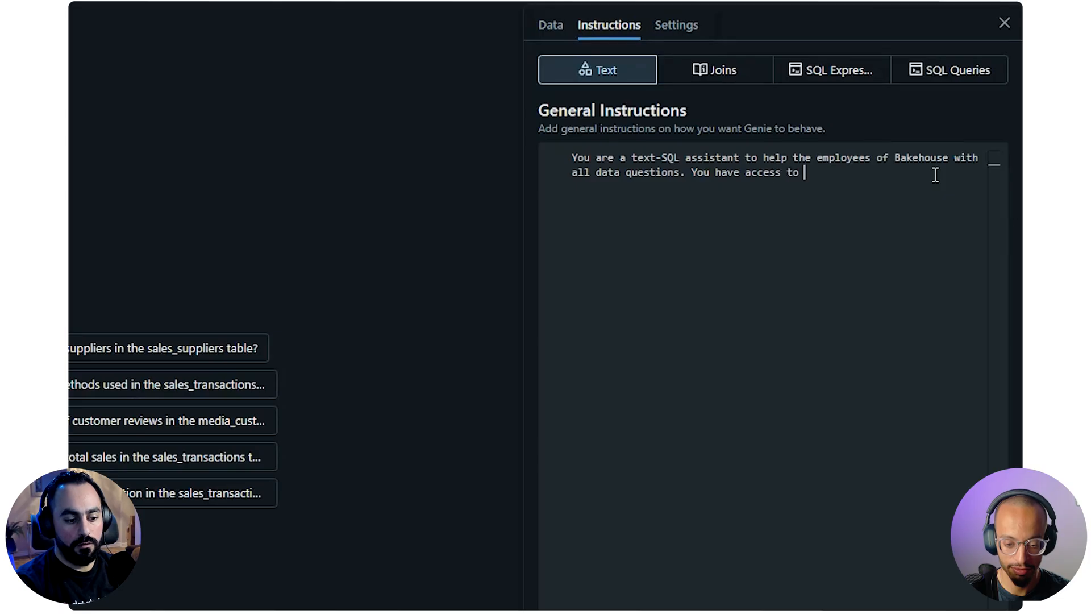
key(ctrl+Left)
text(customer)
key(End)
text(s data. customer)
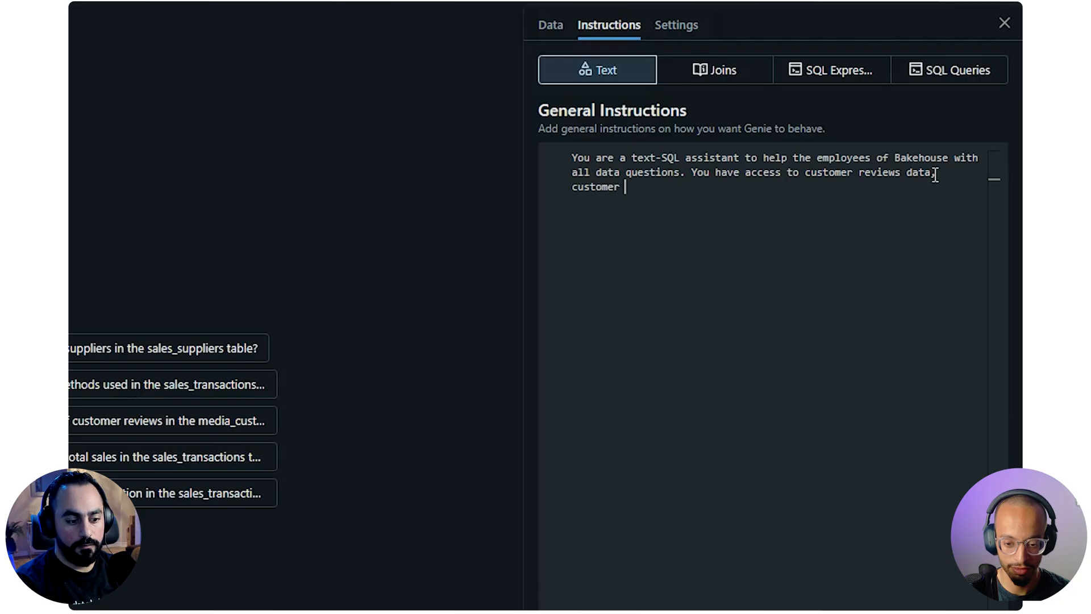
text( iformat)
Extend the list of accessible data with "customer information, supplies, franchises"
key(BackSpace)
key(BackSpace)
key(BackSpace)
key(BackSpace)
key(BackSpace)
text(formation, )
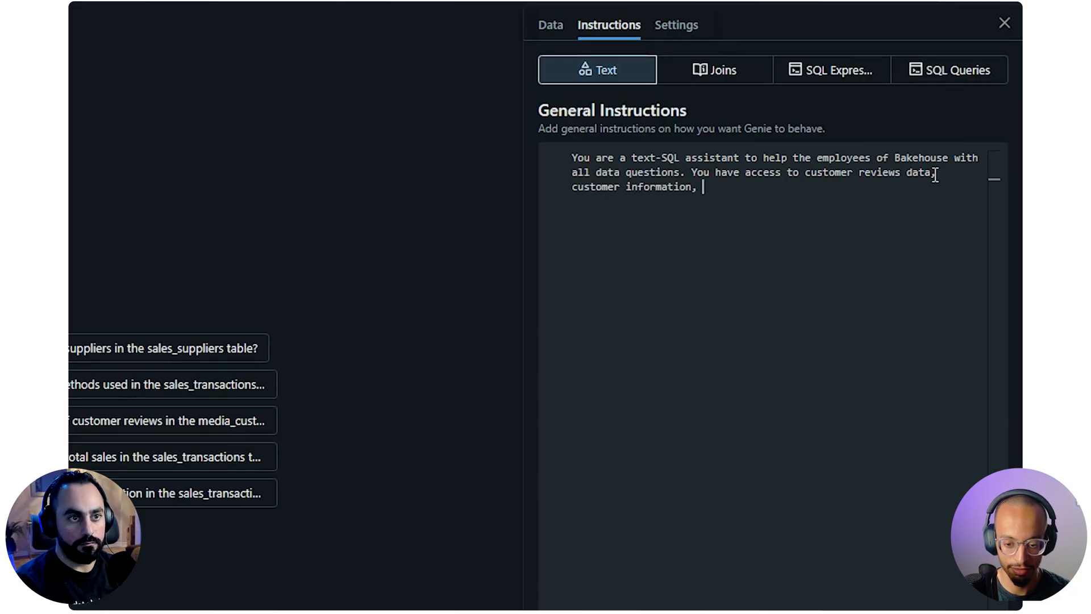
text(supplies, franchises)
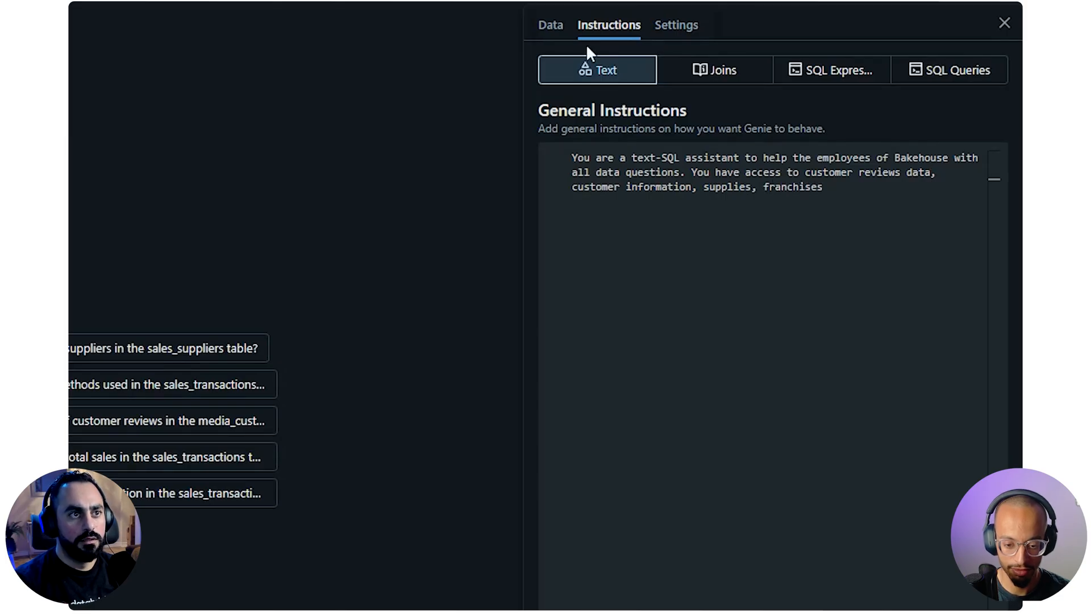
Stay in the instructions editor and complete the list of accessible data with ", and all sales transactions."
click(537, 24)
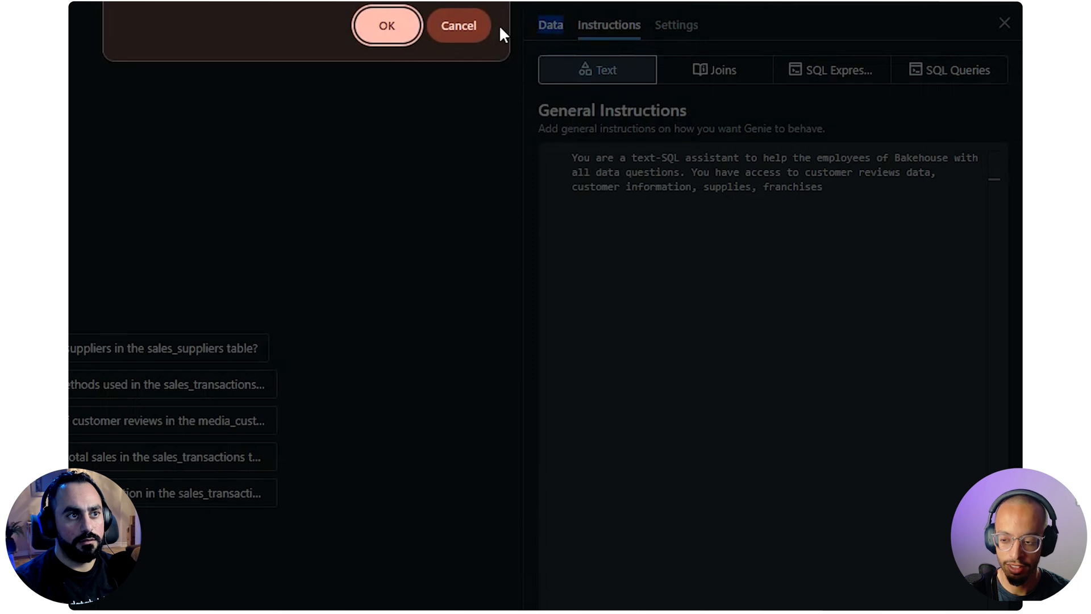
click(475, 29)
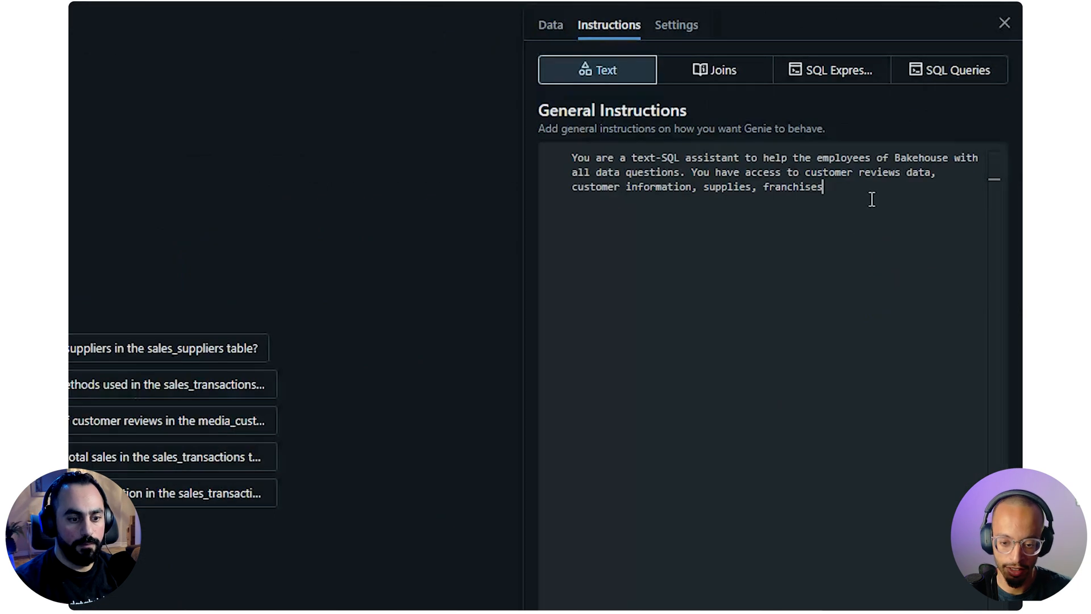
text(, and all sales transations)
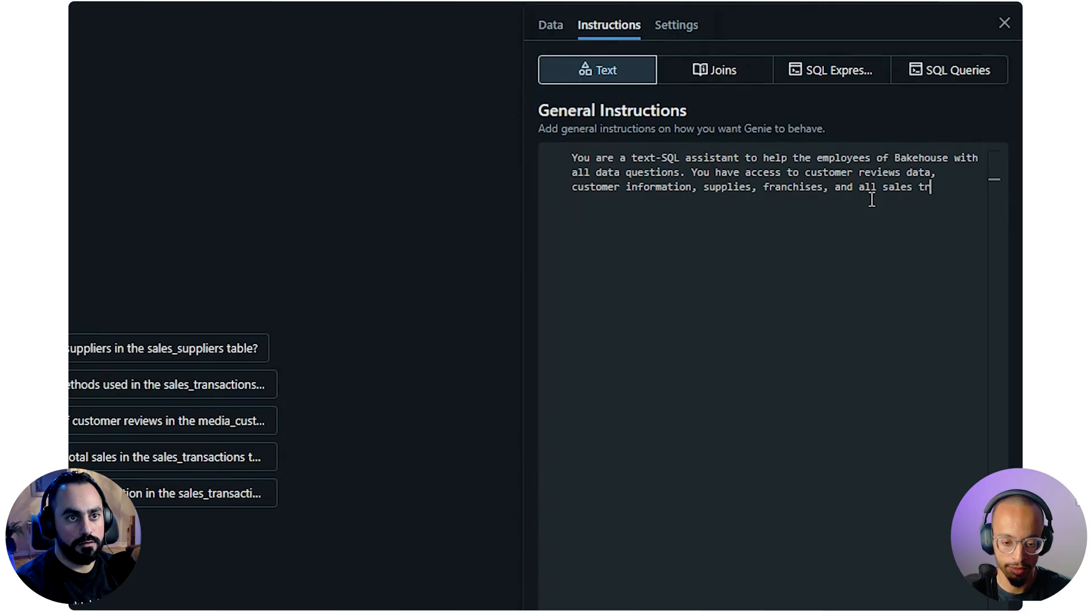
key(Left)
key(Left)
key(Left)
key(Left)
key(Left)
text(c)
key(End)
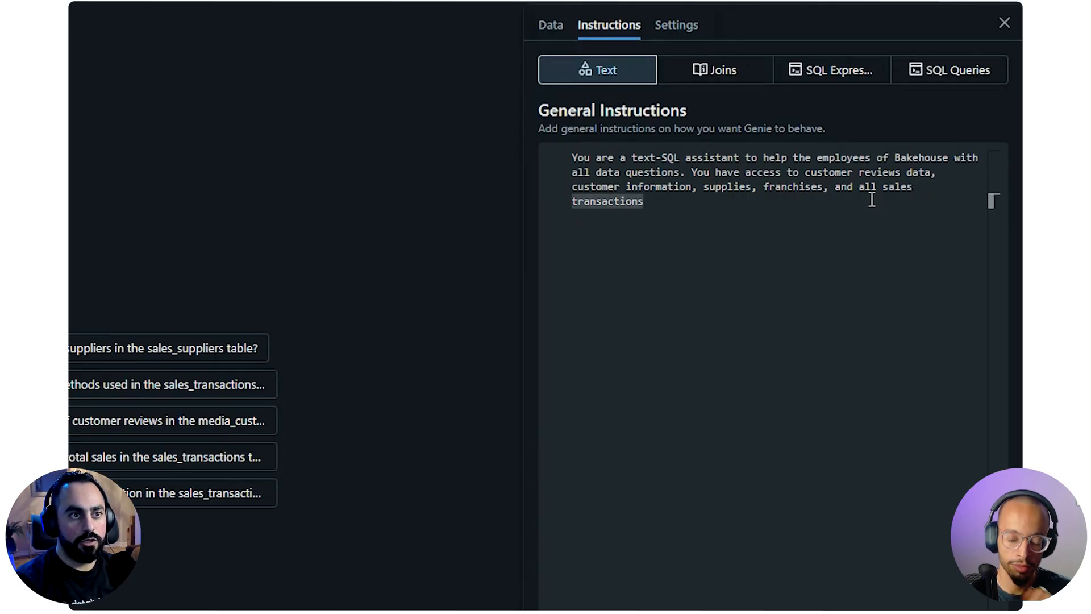
text(.)
Add an "Instructions:" heading below the introductory paragraph and start a bullet beneath it, separated by blank lines
key(Return)
key(Return)
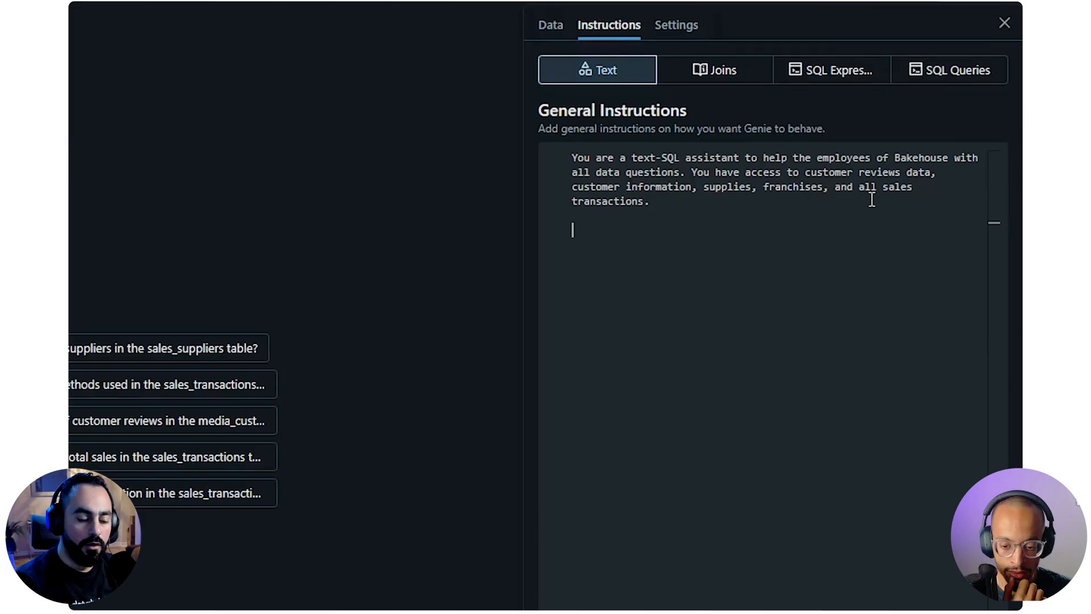
text(Inst)
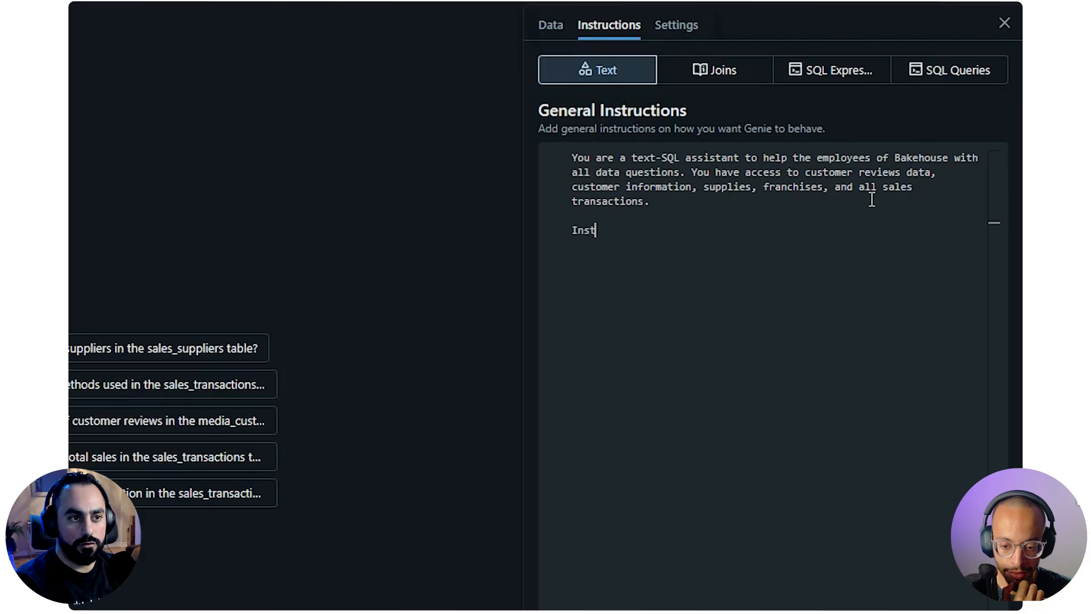
text(ructions:)
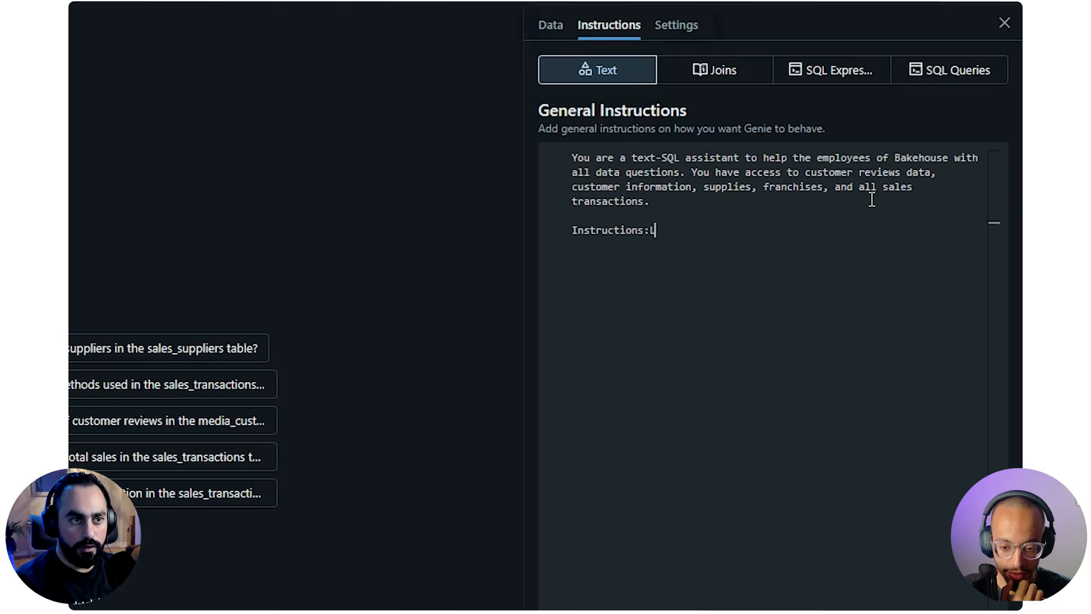
key(Return)
key(Return)
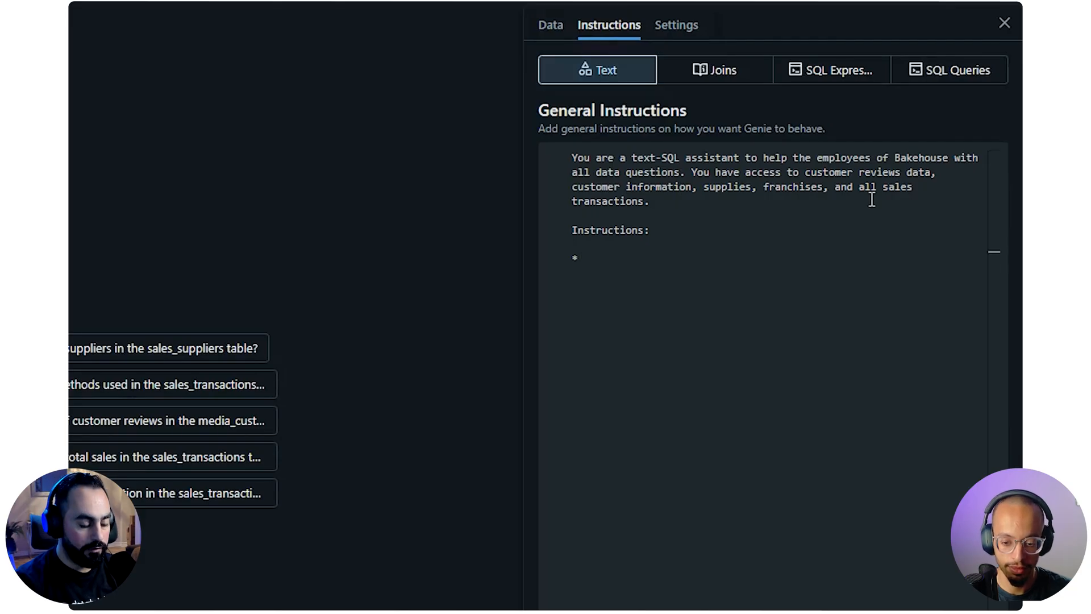
text(q)
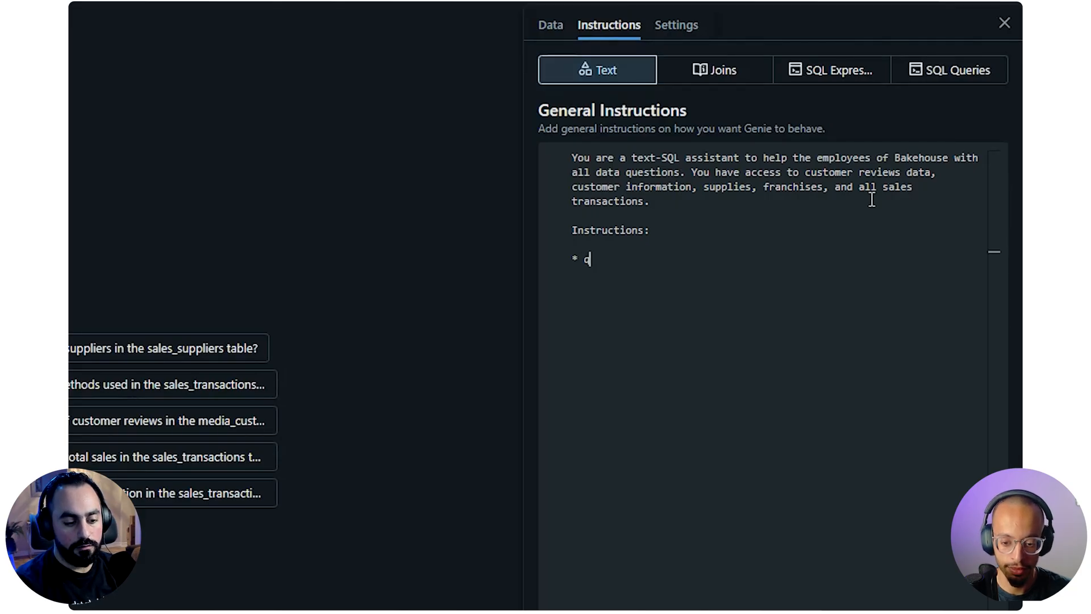
text(1 STARTS IN)
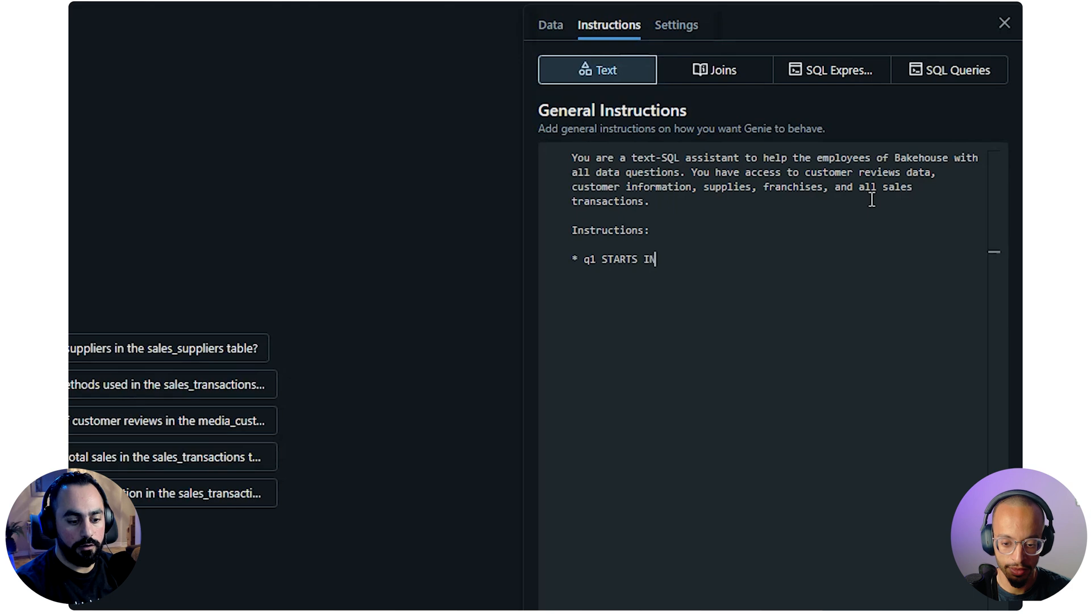
key(BackSpace)
key(BackSpace)
key(BackSpace)
key(BackSpace)
key(BackSpace)
key(BackSpace)
key(BackSpace)
key(BackSpace)
key(BackSpace)
key(BackSpace)
Write "Q1 starts in January, and all quarters follow accordingly" as the first bullet under the Instructions heading
text(Q1 starts in Jan)
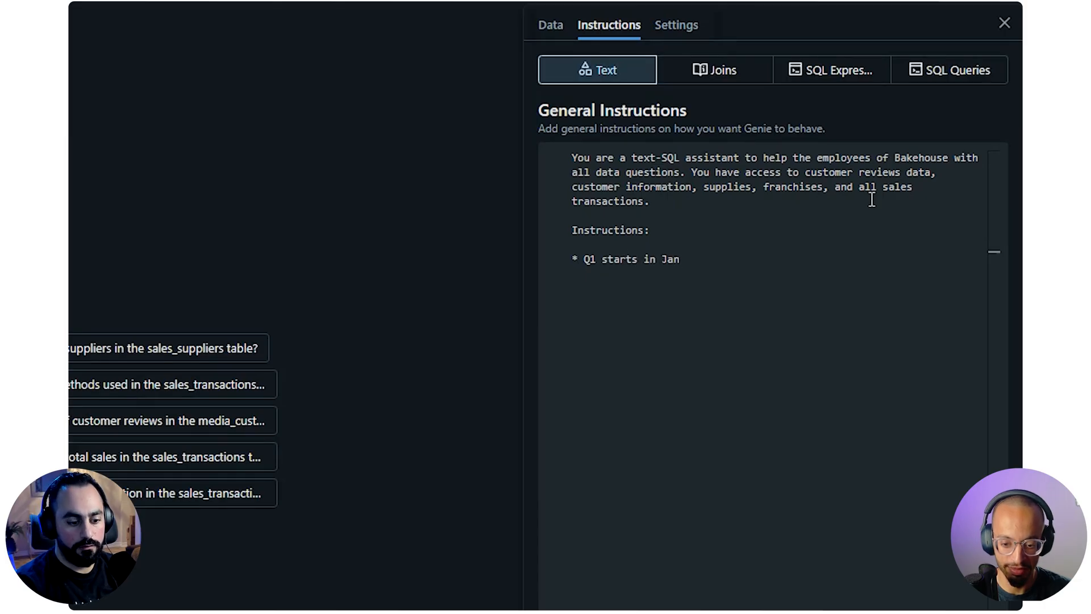
text(uary)
key(Return)
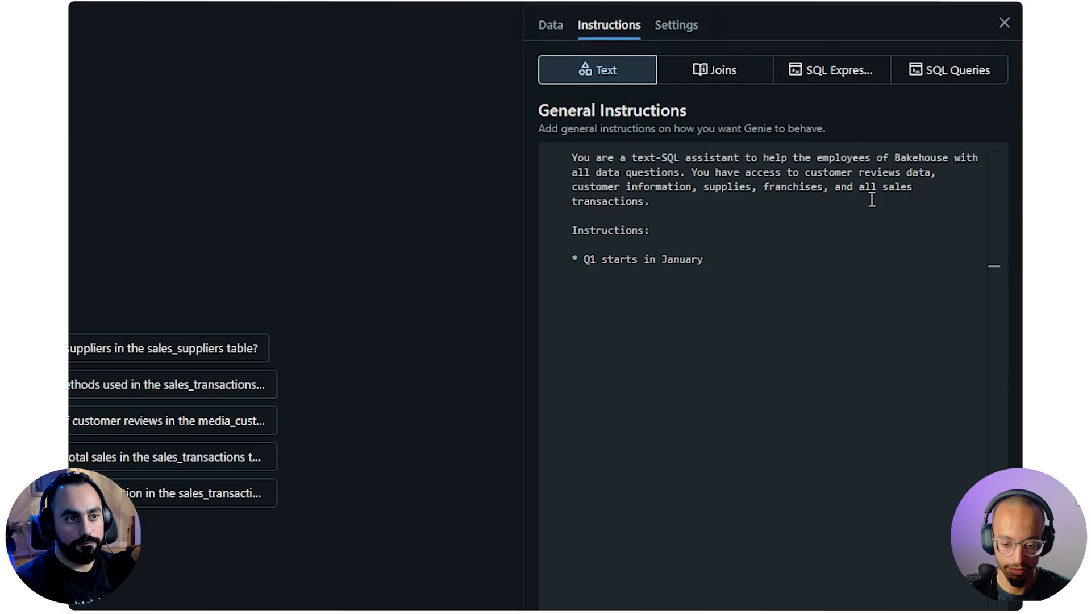
key(BackSpace)
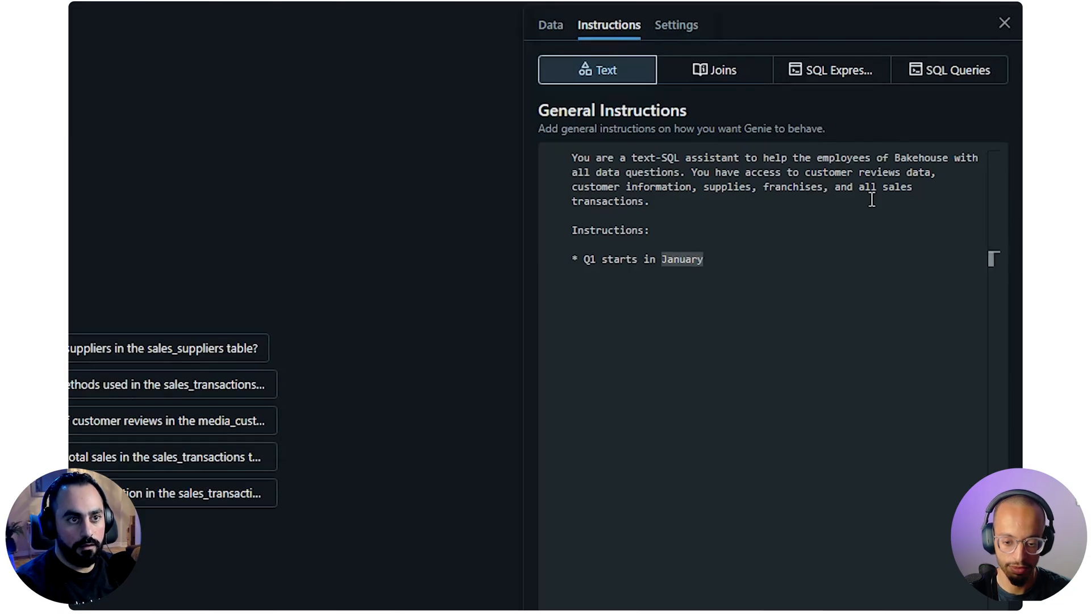
text(, and all quarters foll)
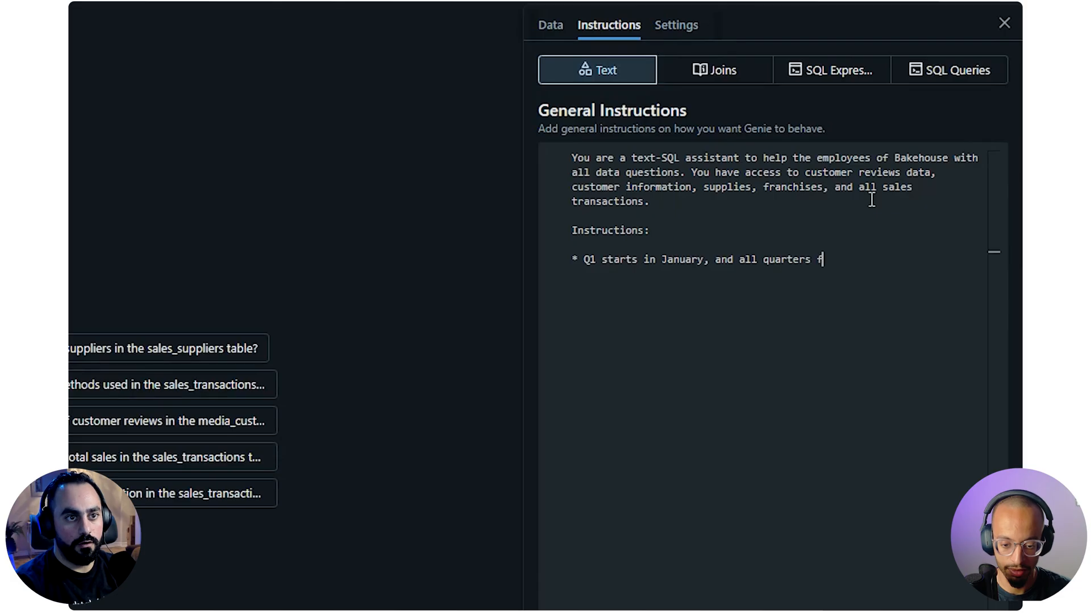
text(ow accordingly)
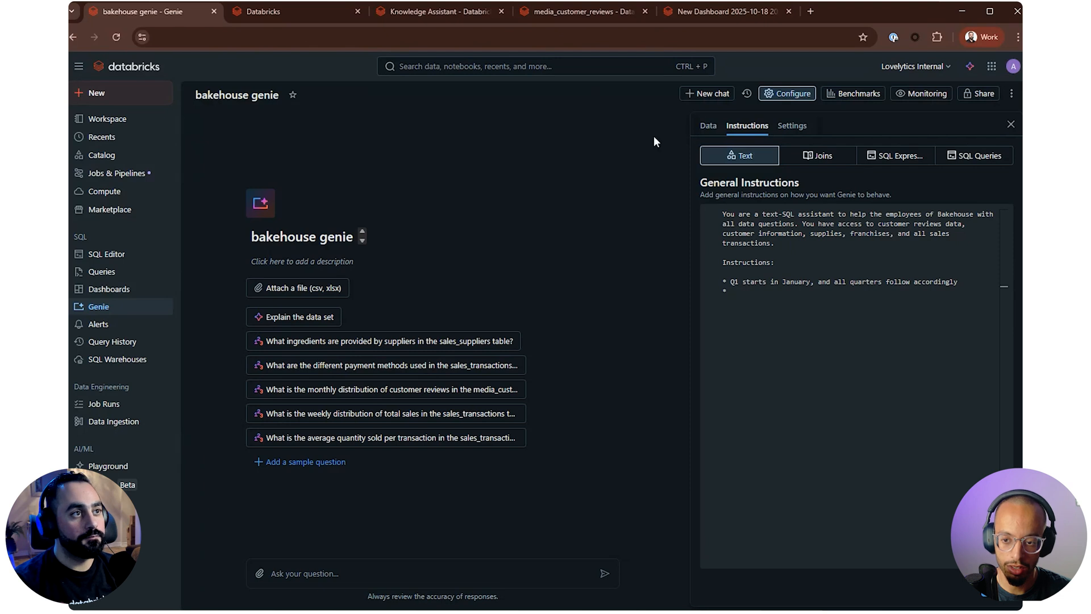
Look over the columns of the sales_customers and media_customer_reviews tables in the catalog and return to the Genie space
click(566, 10)
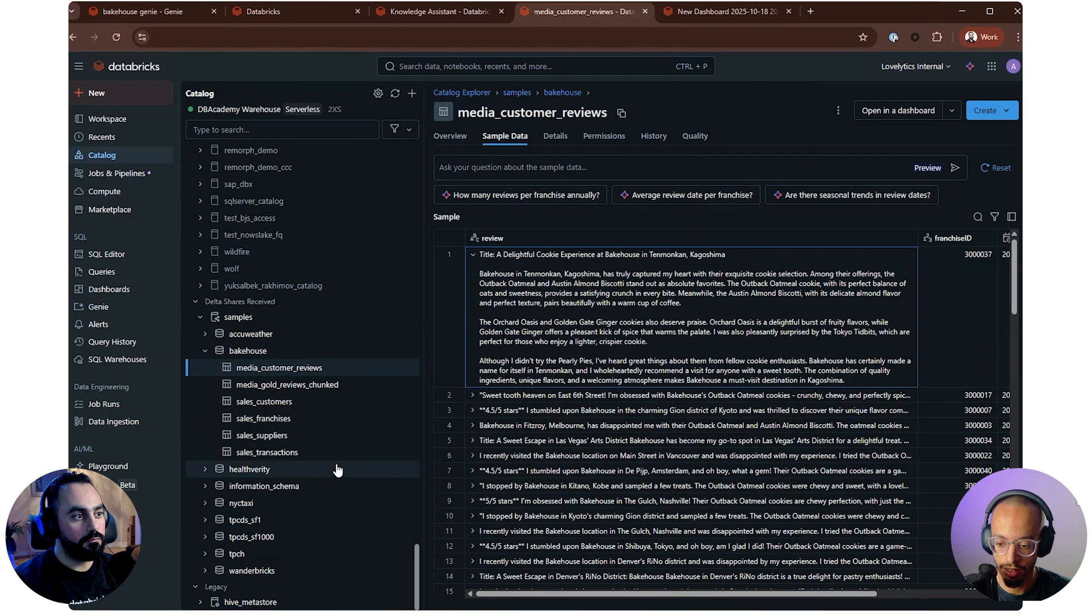
click(268, 401)
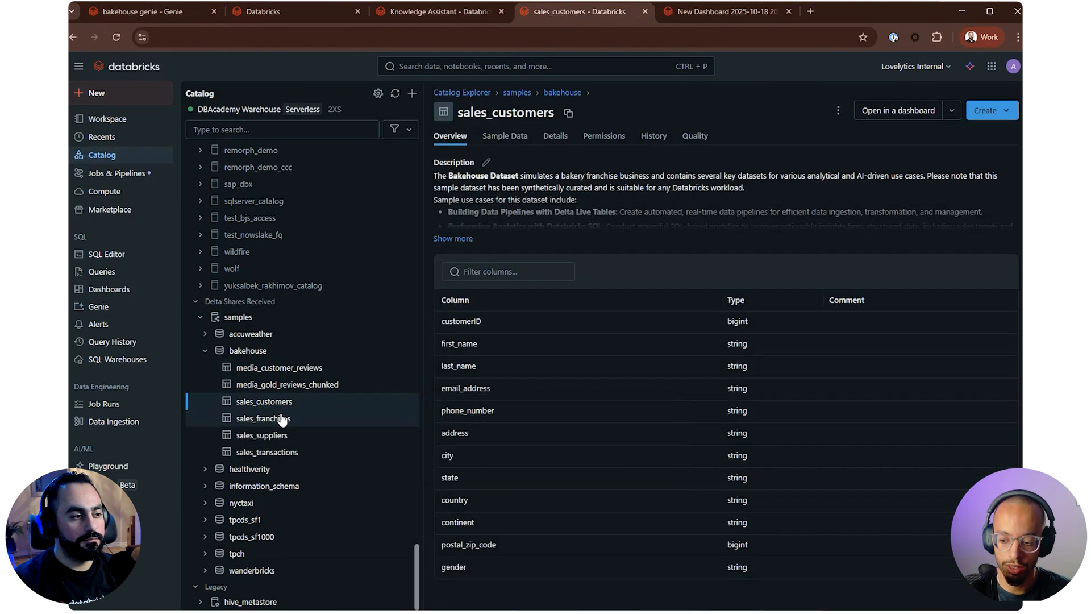
click(282, 369)
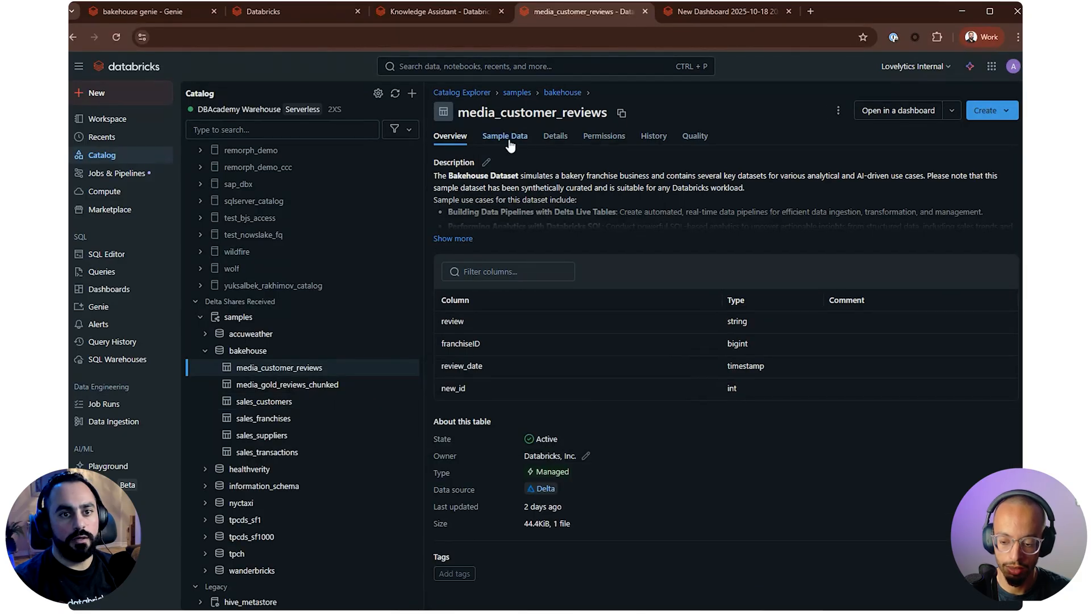
click(142, 12)
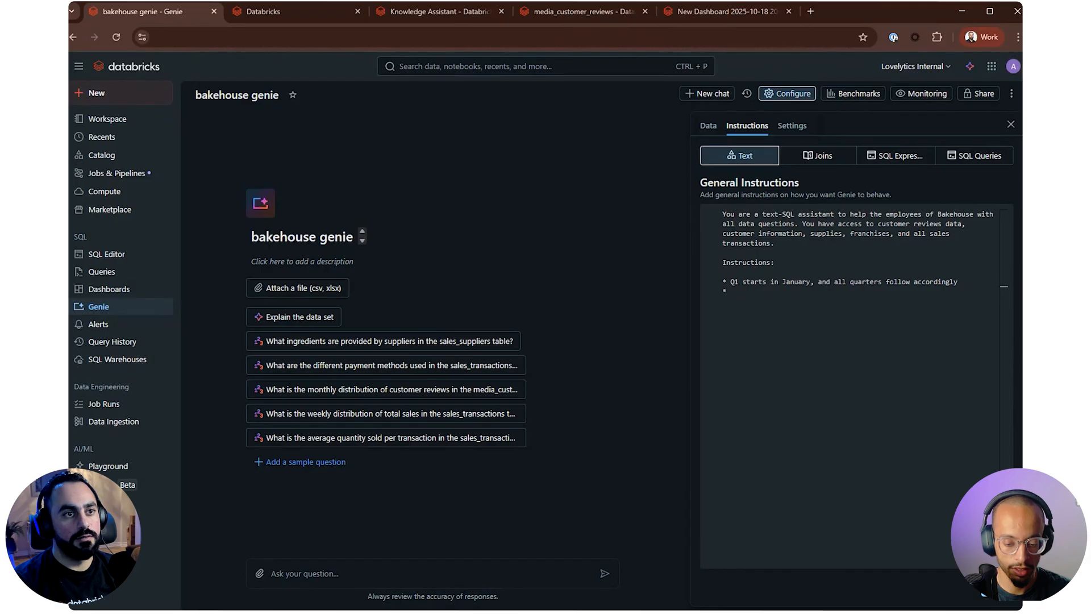
Examine the column descriptions of media_customer_reviews in the Genie space's data and reread the general text instructions
click(707, 125)
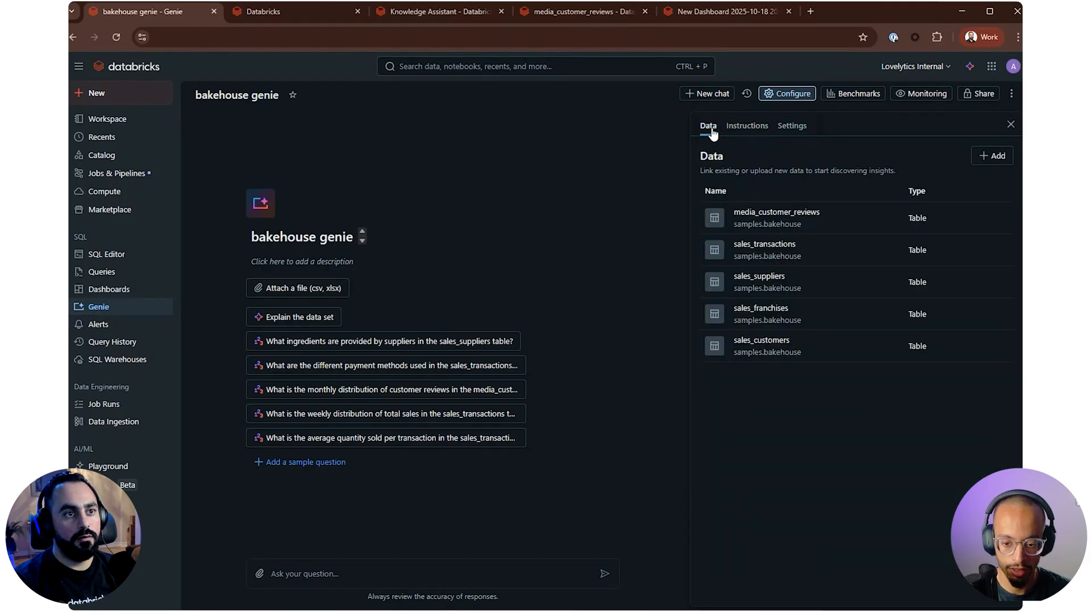
click(830, 228)
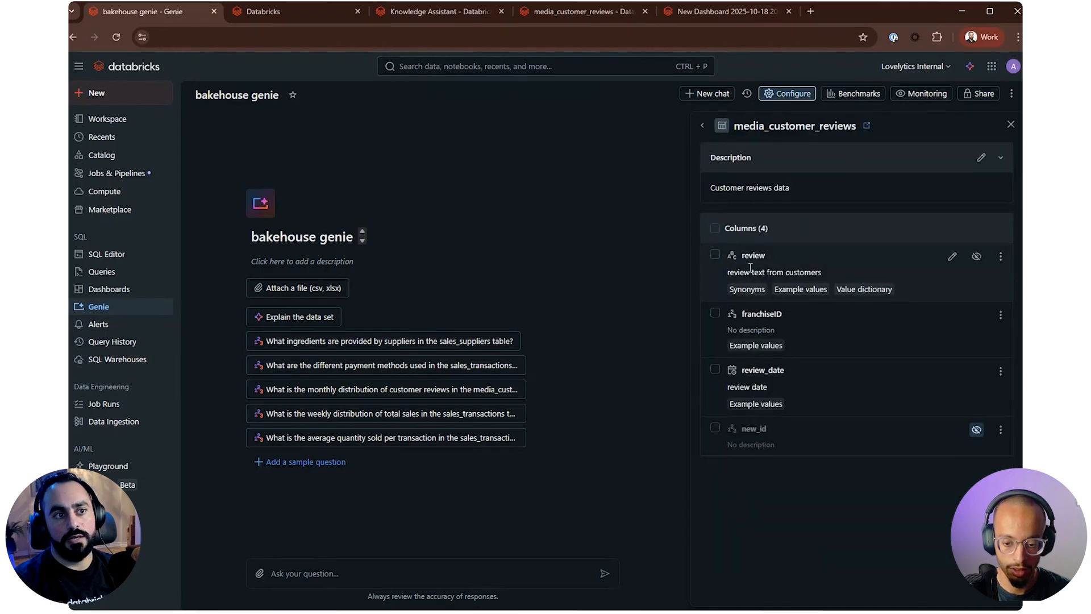
mouse_move(729, 257)
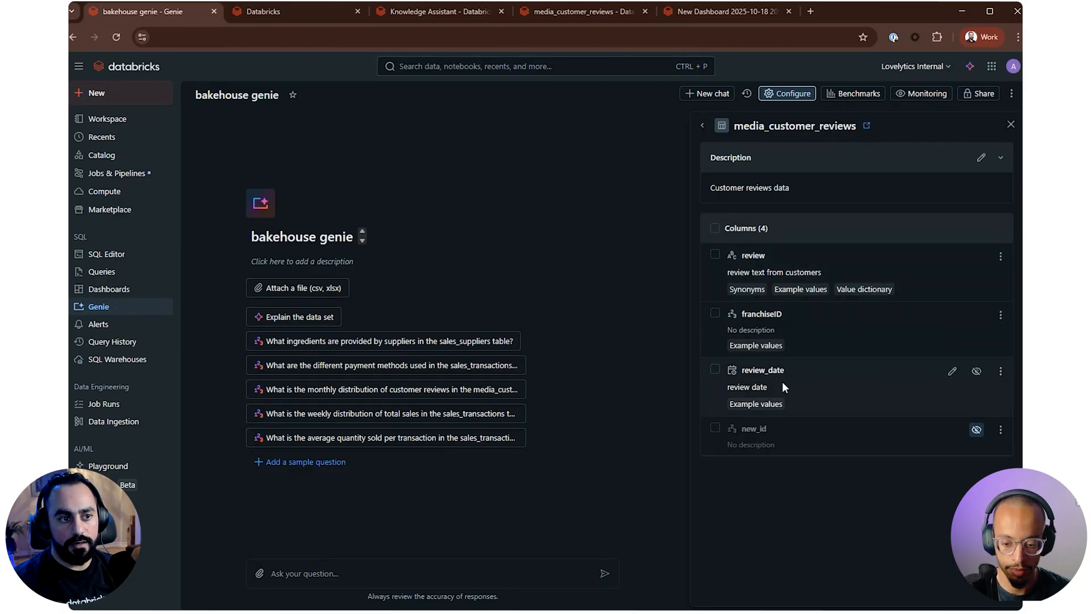
drag(775, 330, 738, 330)
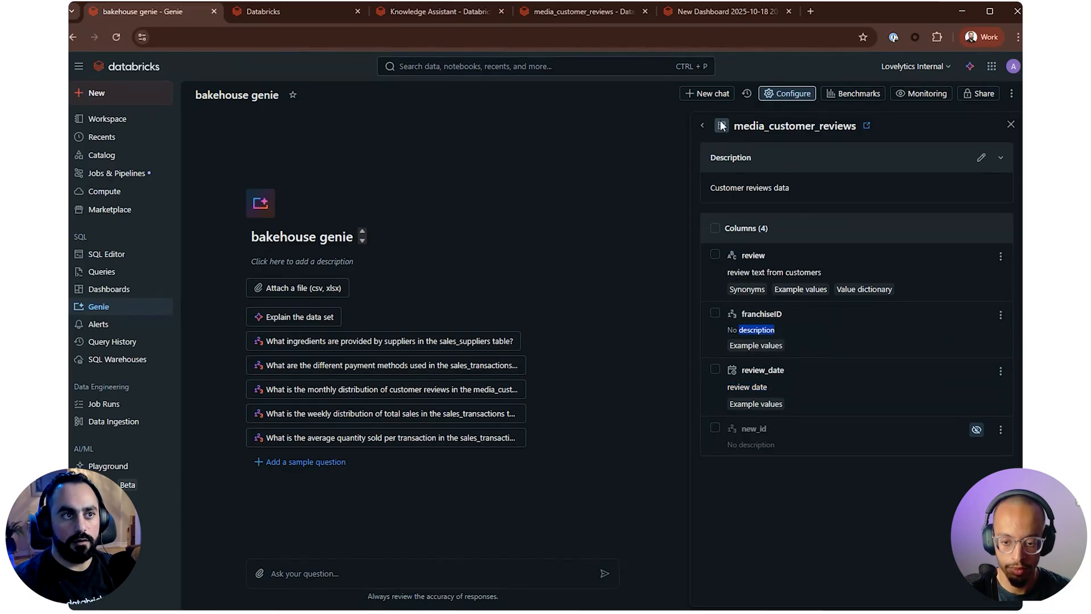
click(702, 127)
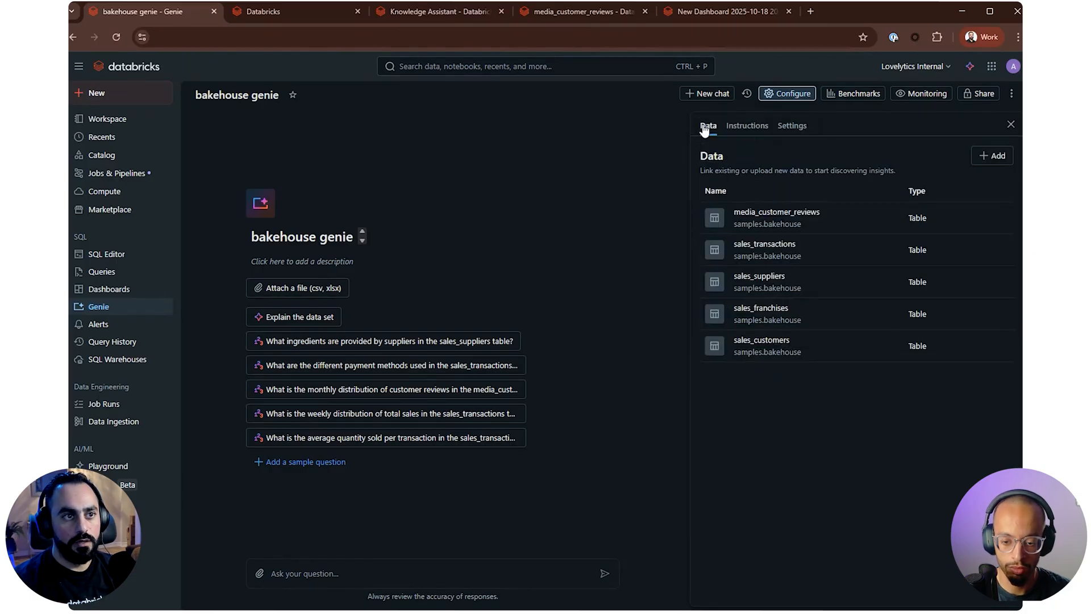
click(742, 132)
drag(778, 295, 723, 214)
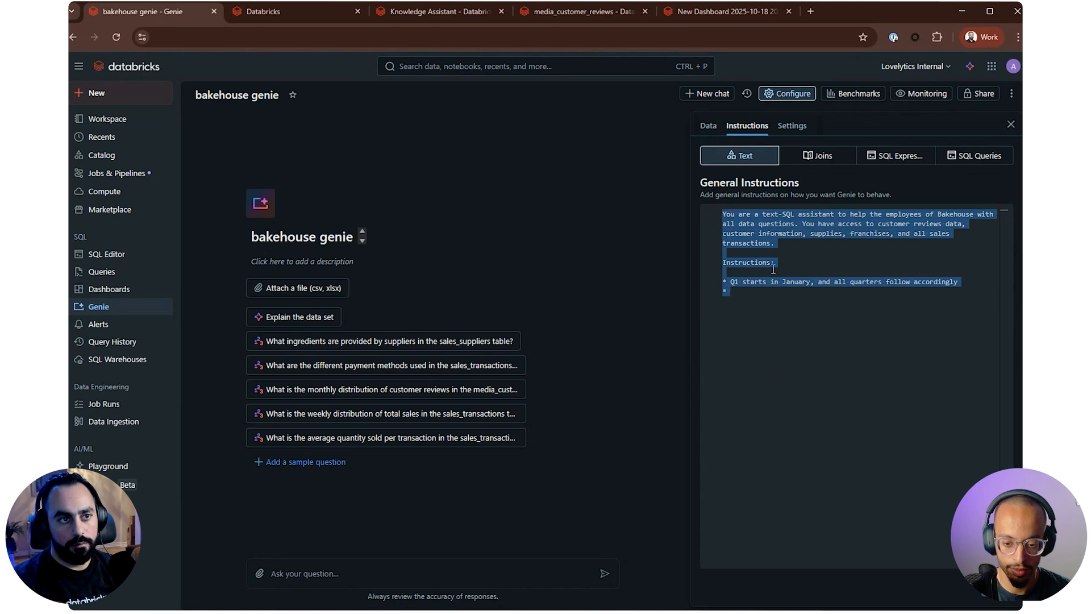
click(773, 270)
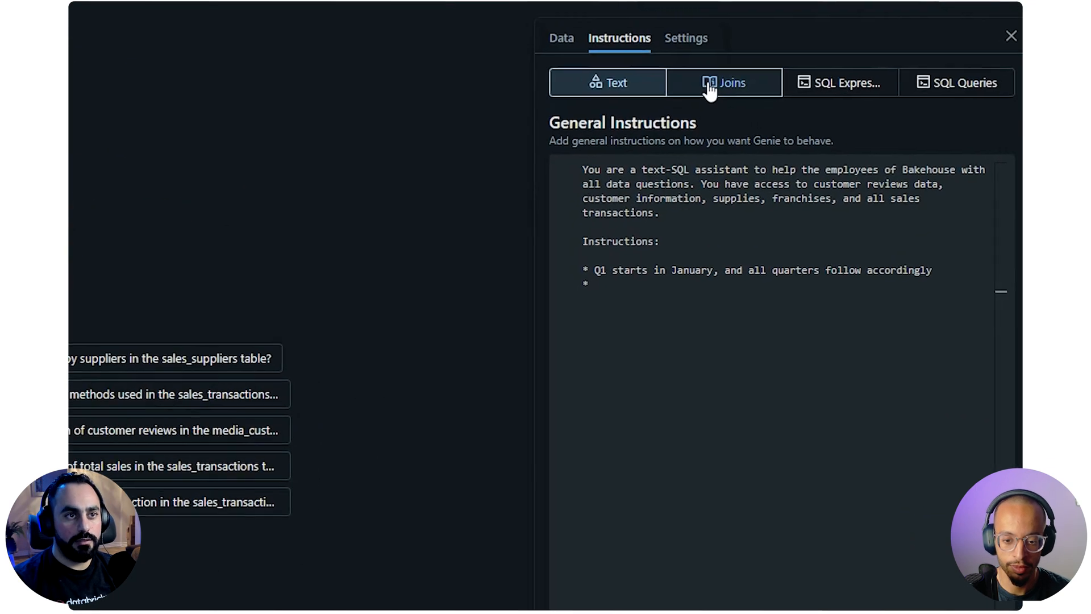
Start a new join relationship in the space's instructions with media_customer_reviews as the left table
click(710, 85)
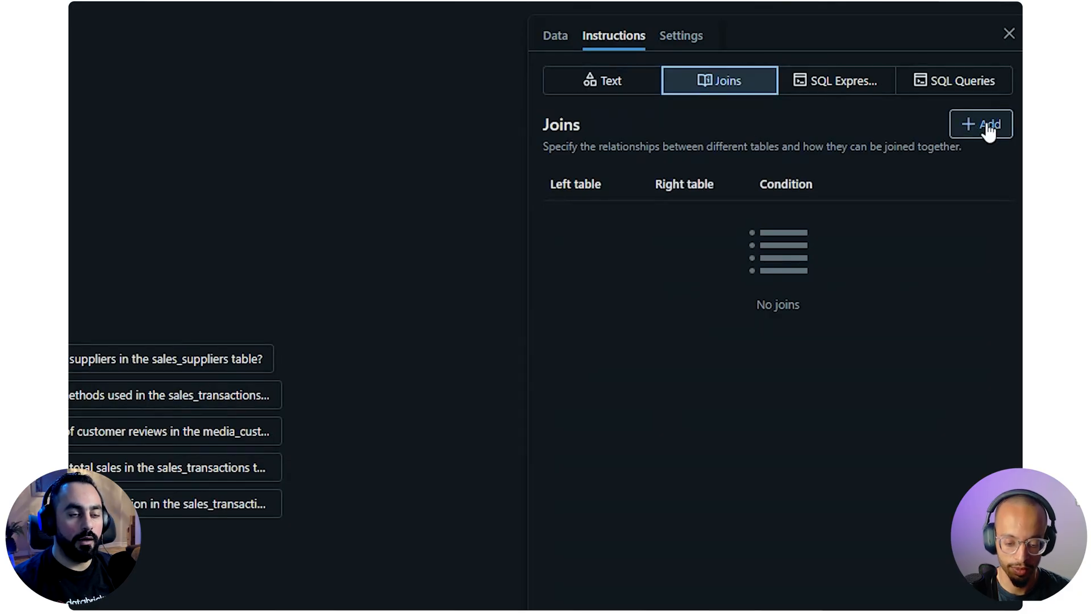
drag(563, 146, 835, 146)
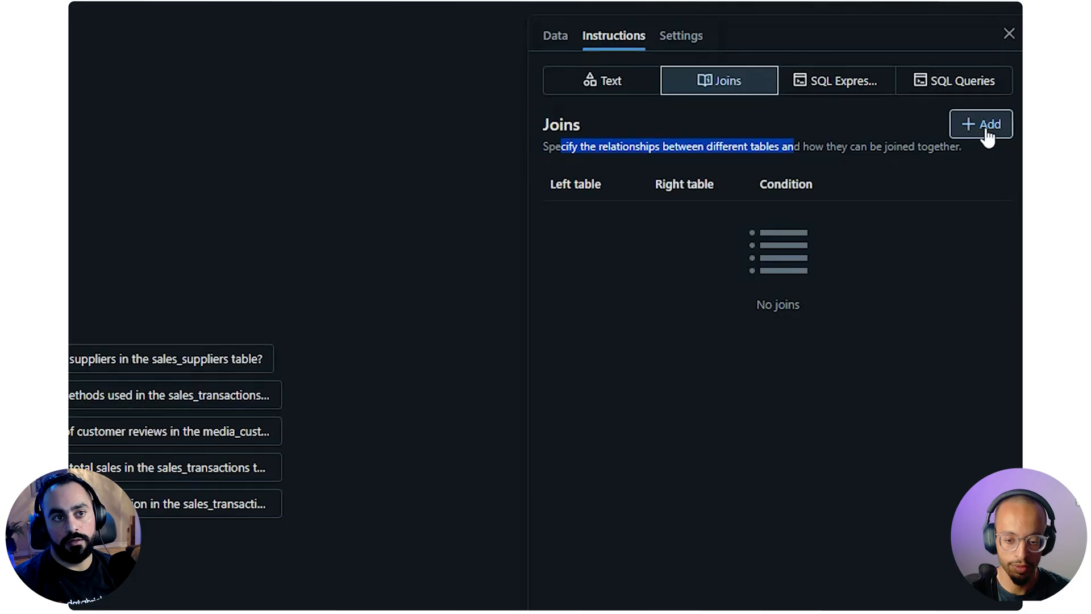
click(986, 132)
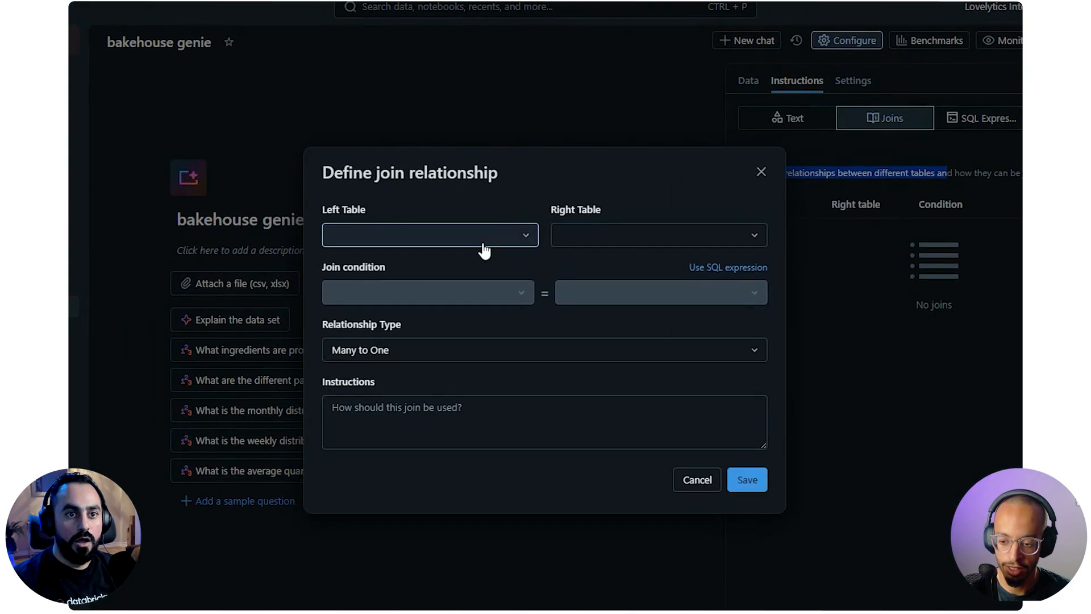
click(484, 248)
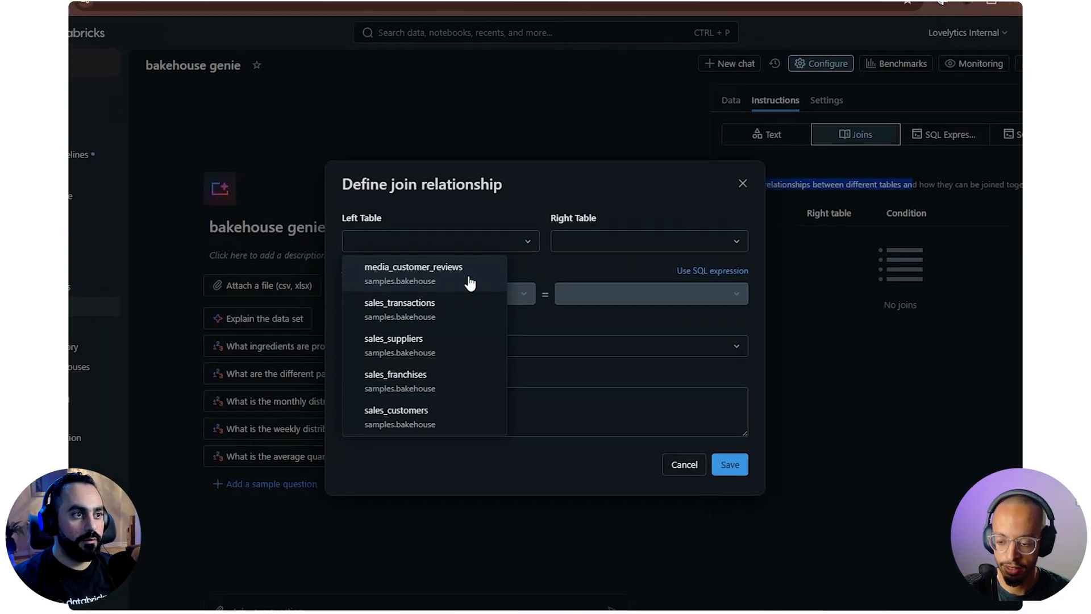
click(469, 281)
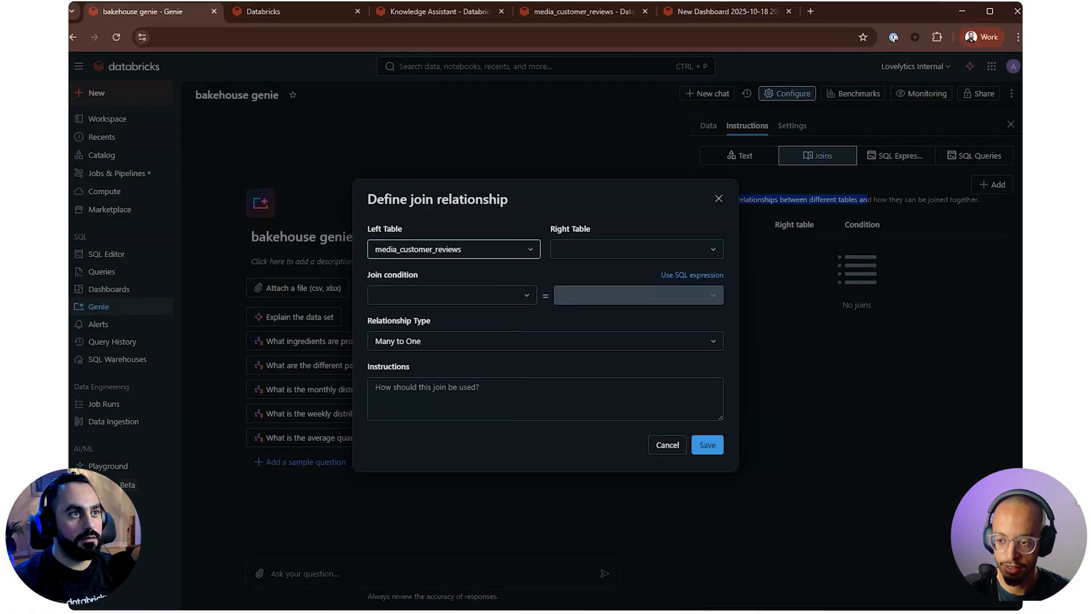
Check all columns of the media_customer_reviews sample data in the catalog and set sales_franchises as the join's right table
click(554, 12)
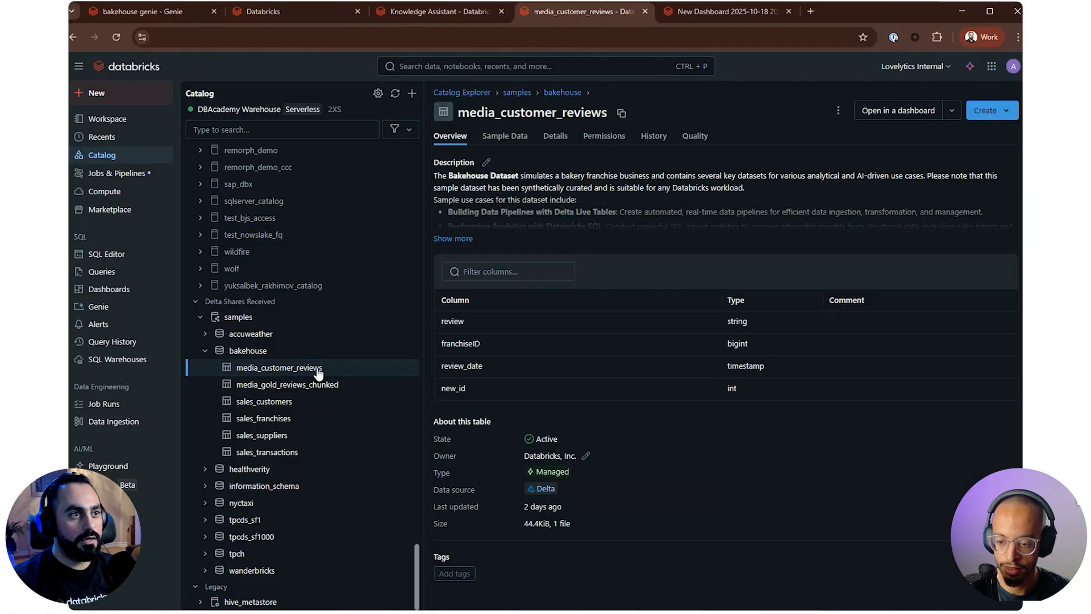
click(507, 135)
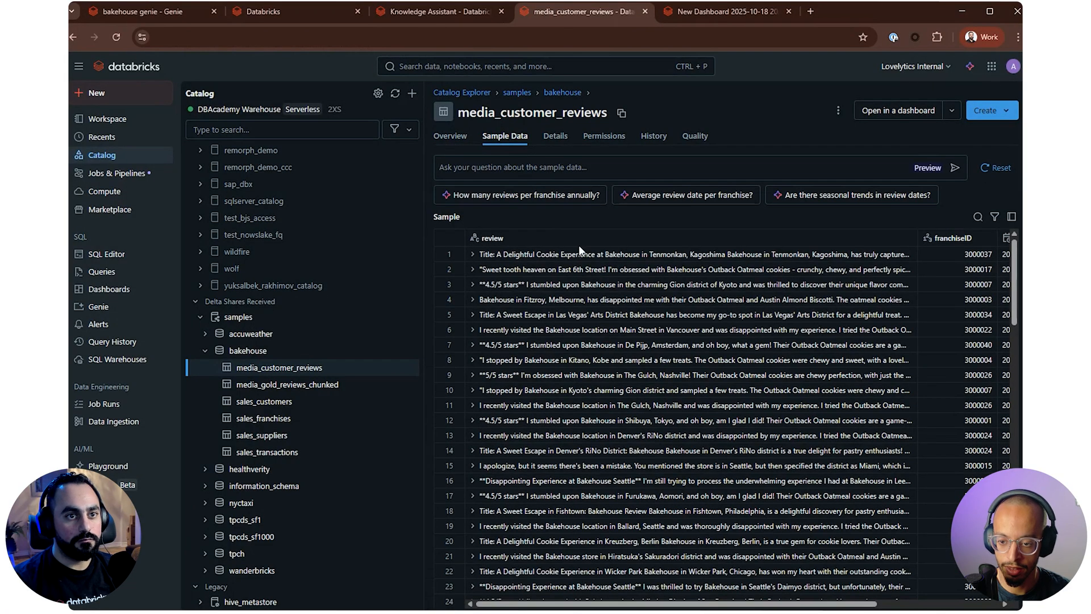
drag(847, 604, 969, 605)
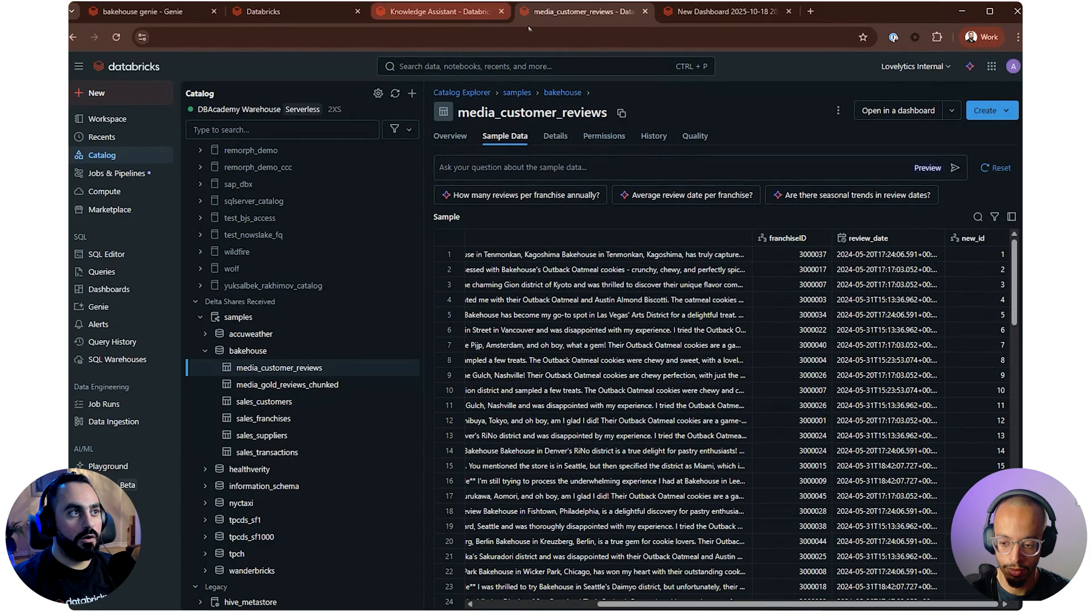
click(147, 14)
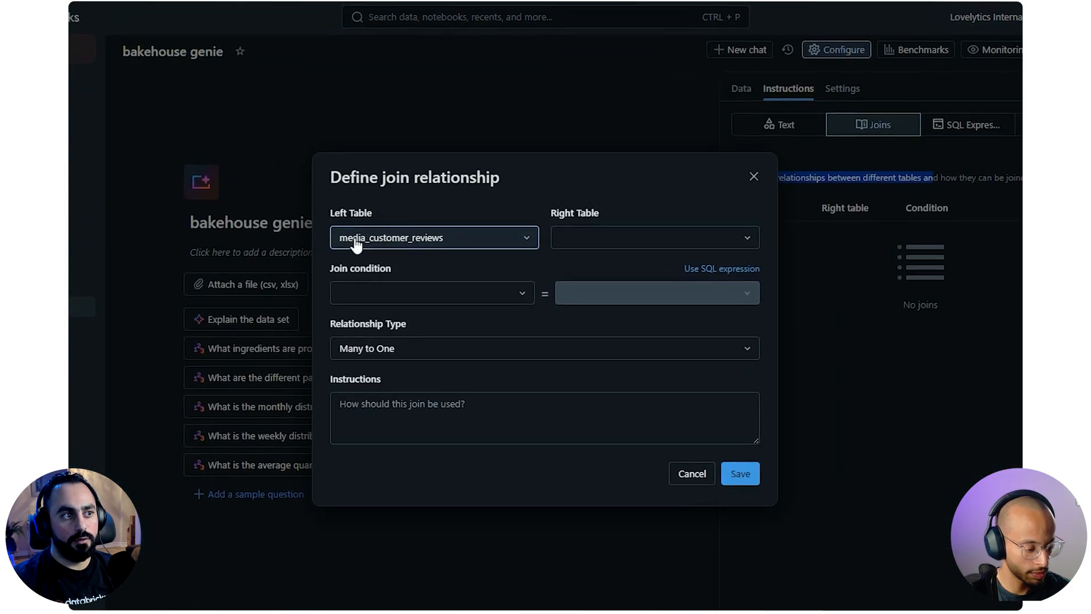
click(652, 239)
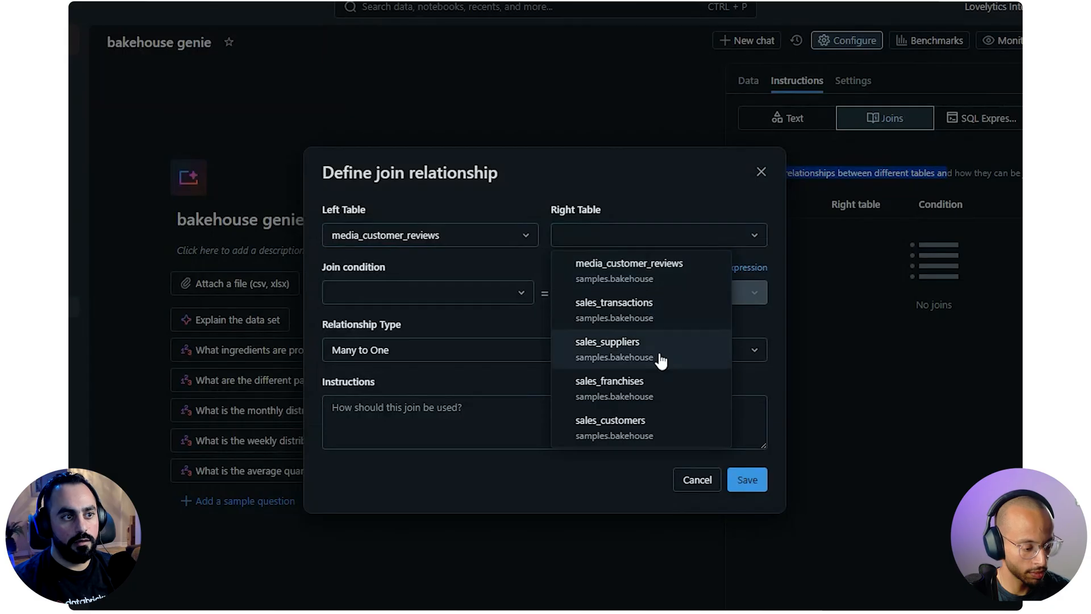
click(642, 381)
Set the join condition to match franchiseID in media_customer_reviews with franchiseID in sales_franchises
click(445, 290)
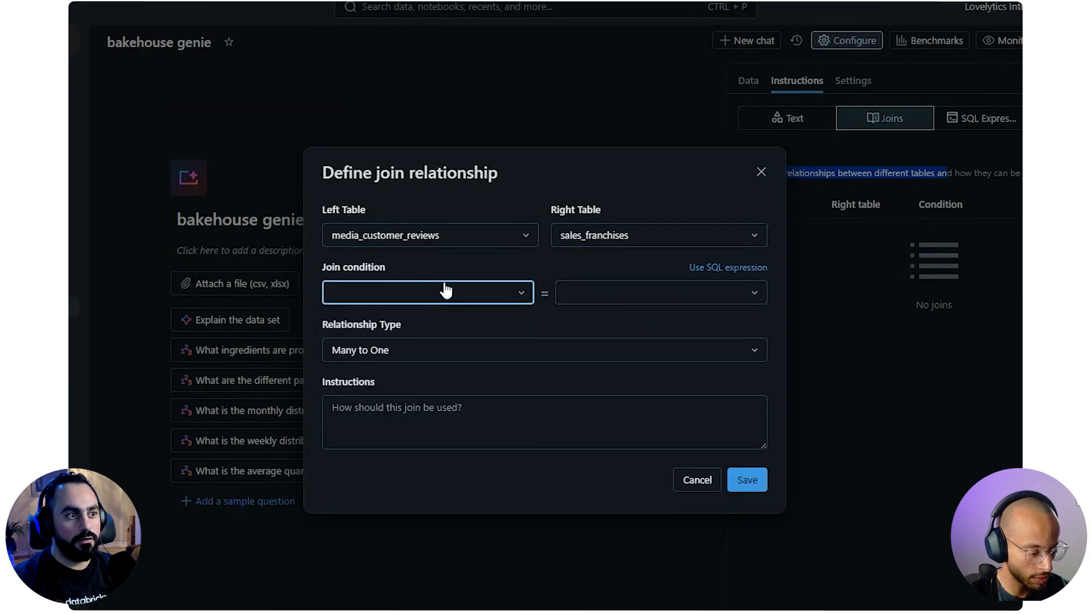
click(419, 347)
click(694, 299)
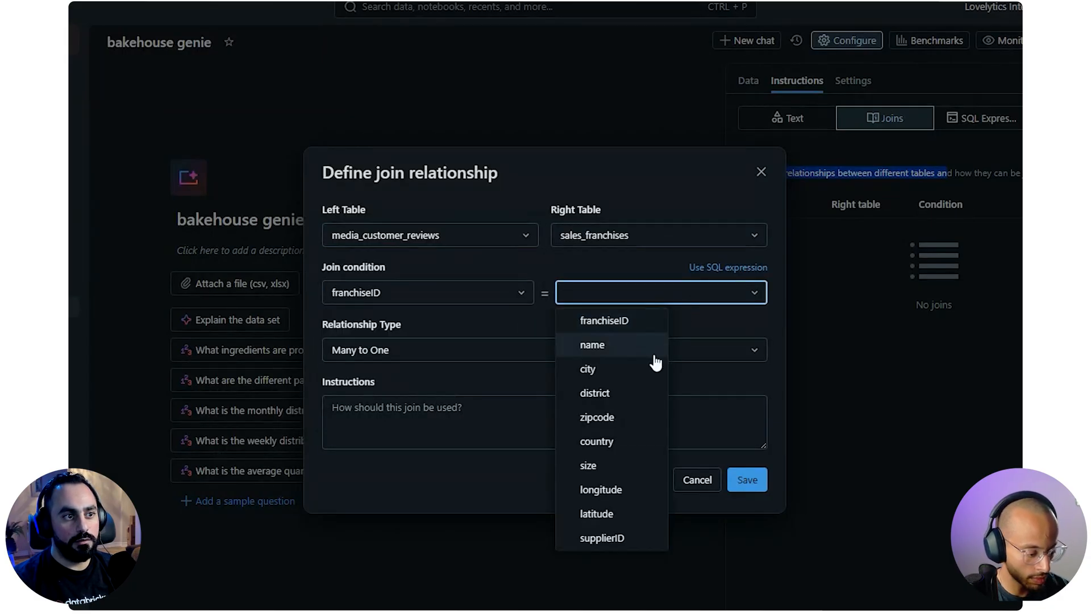
click(628, 322)
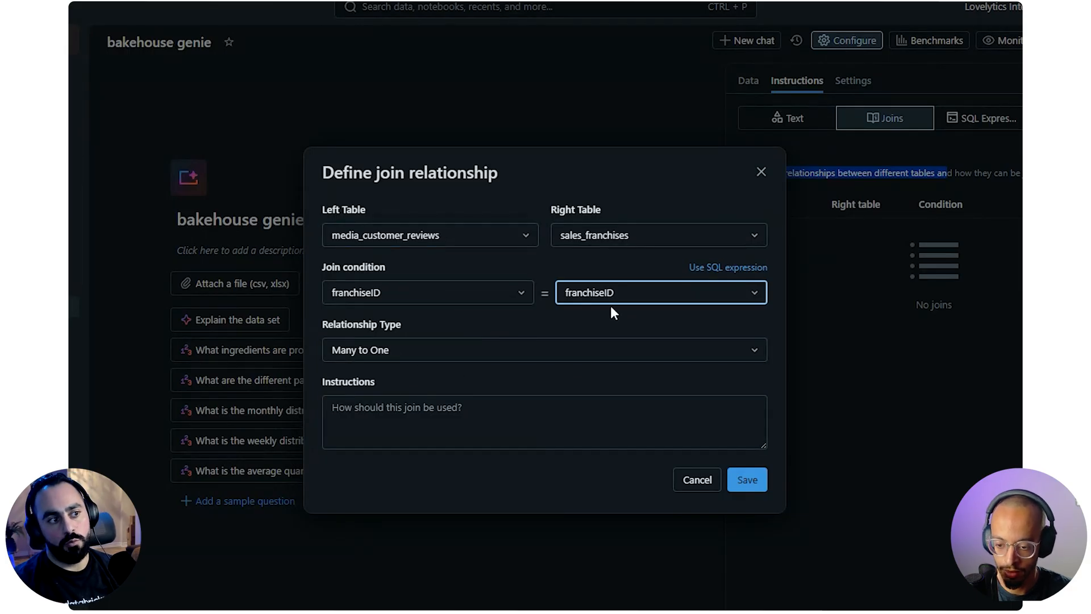
Add the join instruction "use this when you want to aggregate reviews for specific franchises" and save the join with its condition as a SQL expression
click(347, 415)
text(use this when you want to aggregate reviews for specific franchises)
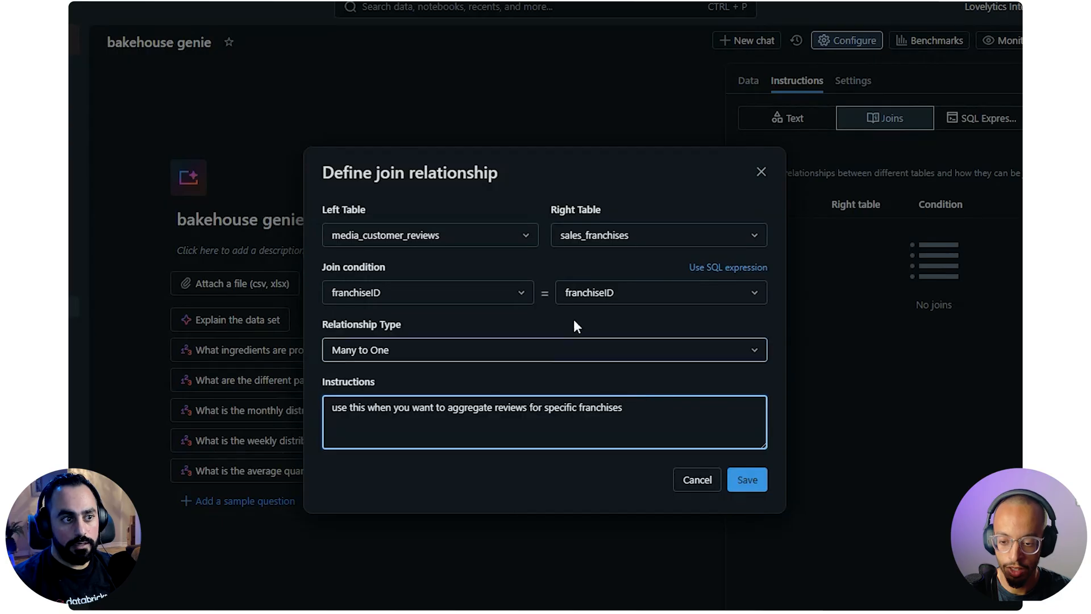
click(729, 269)
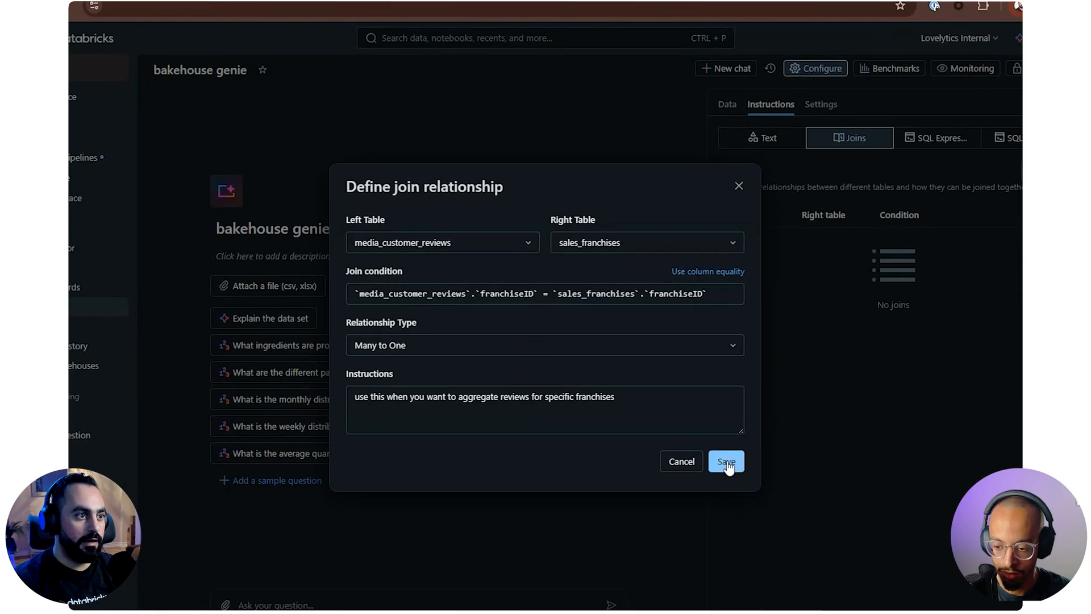
click(717, 454)
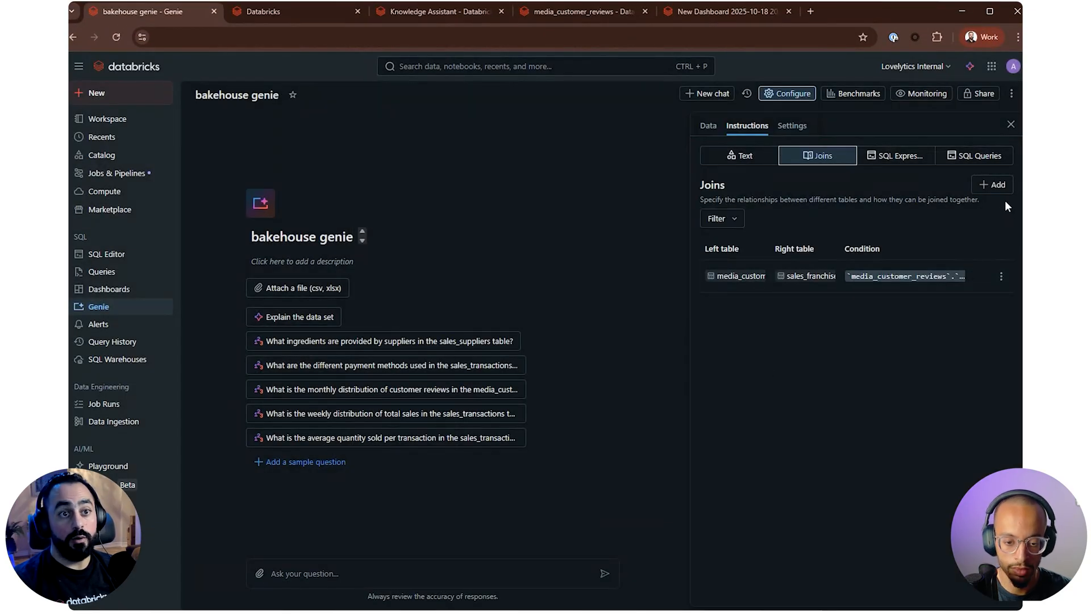
Start a new join relationship in the Genie space and look through the sales_customers sample data in the catalog
click(993, 185)
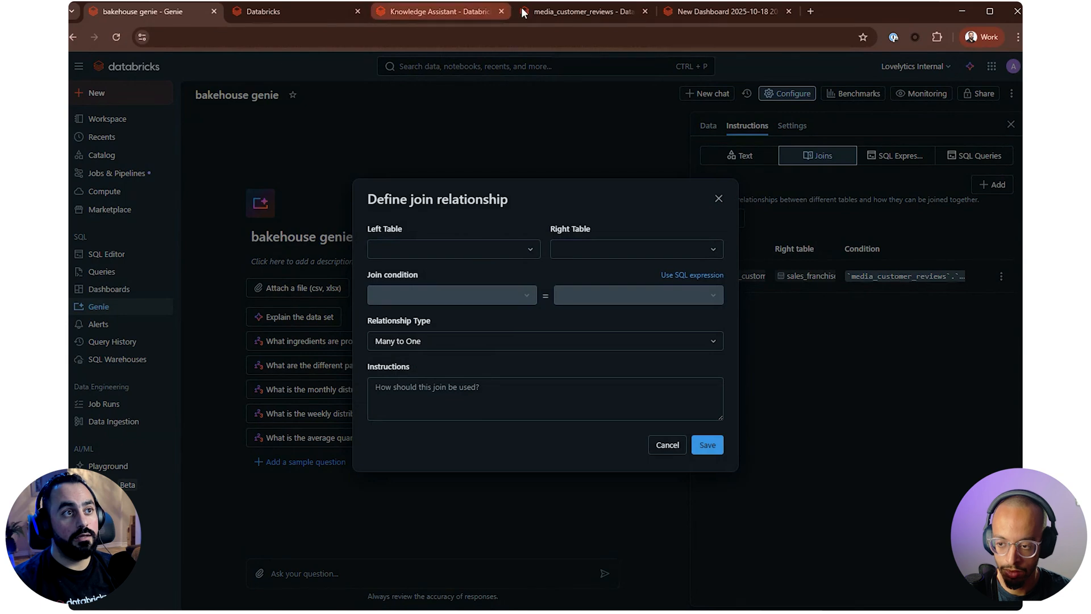
click(564, 11)
click(284, 404)
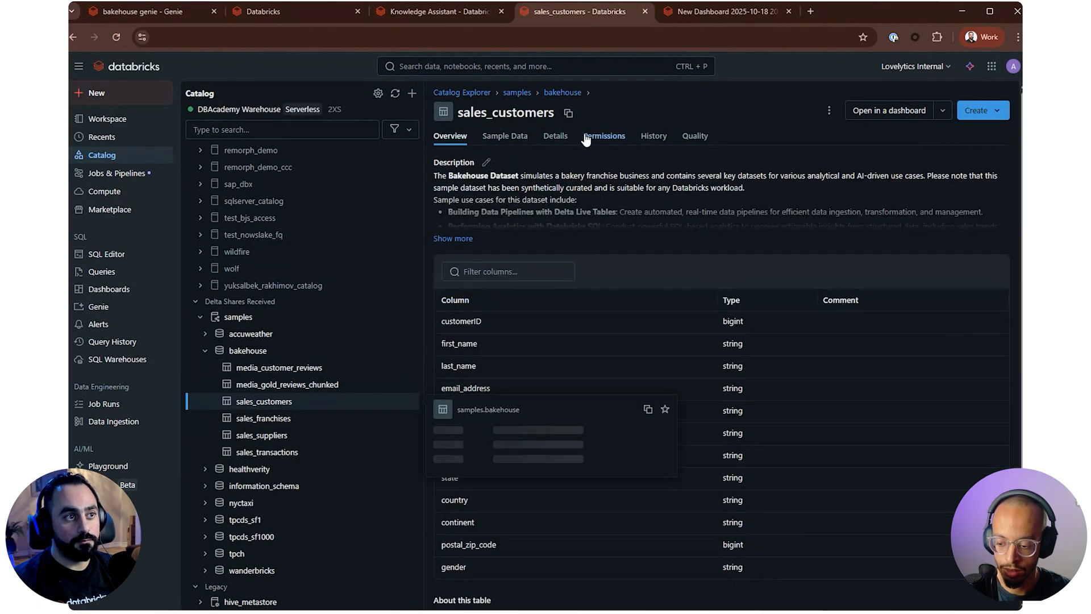
click(515, 138)
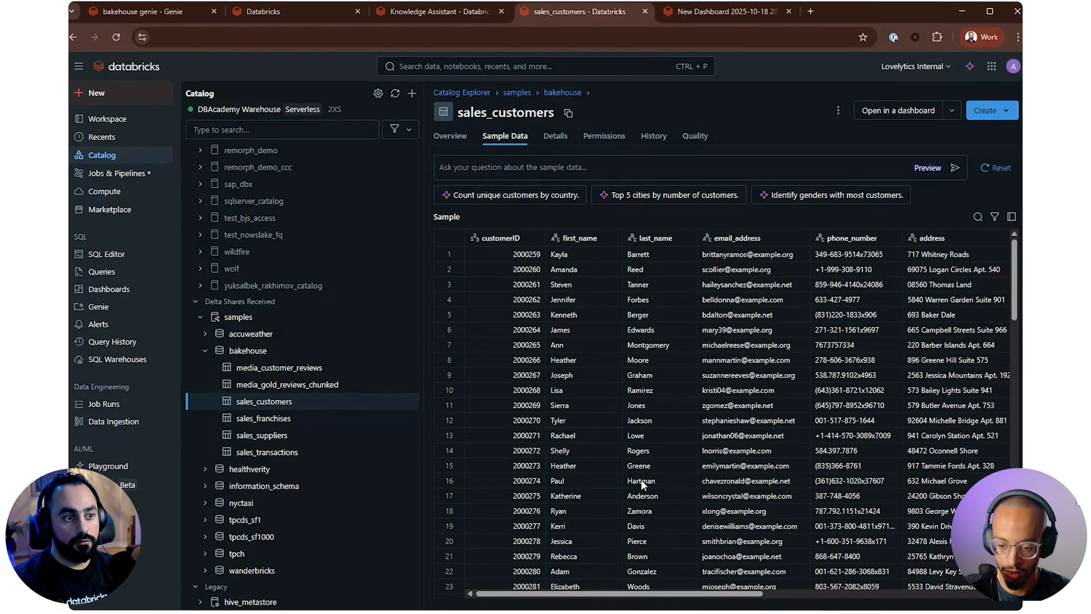
drag(666, 593, 596, 575)
Examine the sample data columns of sales_franchises and sales_suppliers for a shared key, and return to the join definition
click(297, 421)
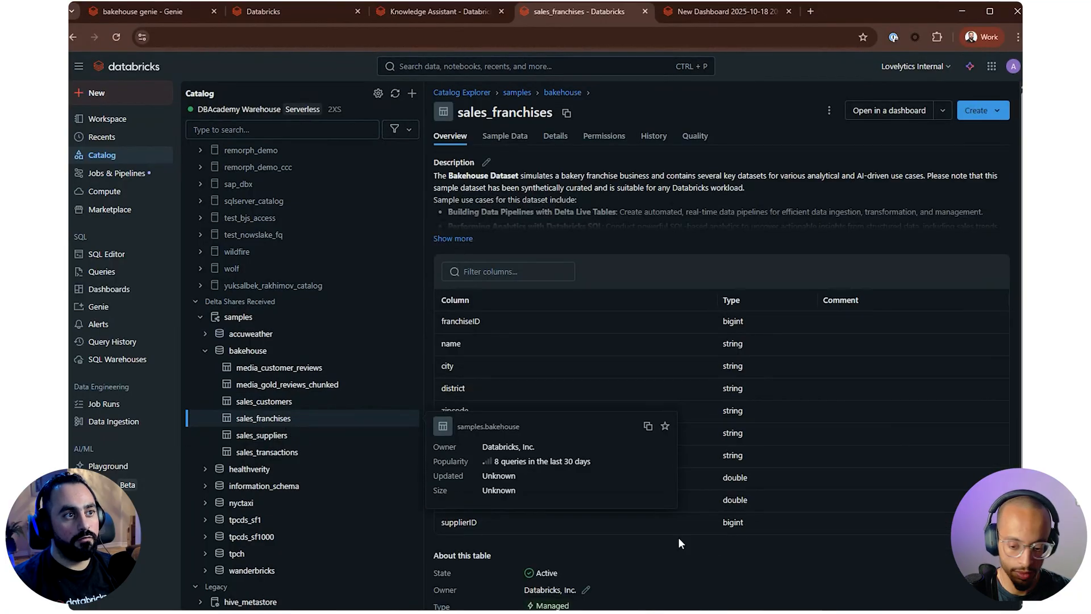
click(500, 137)
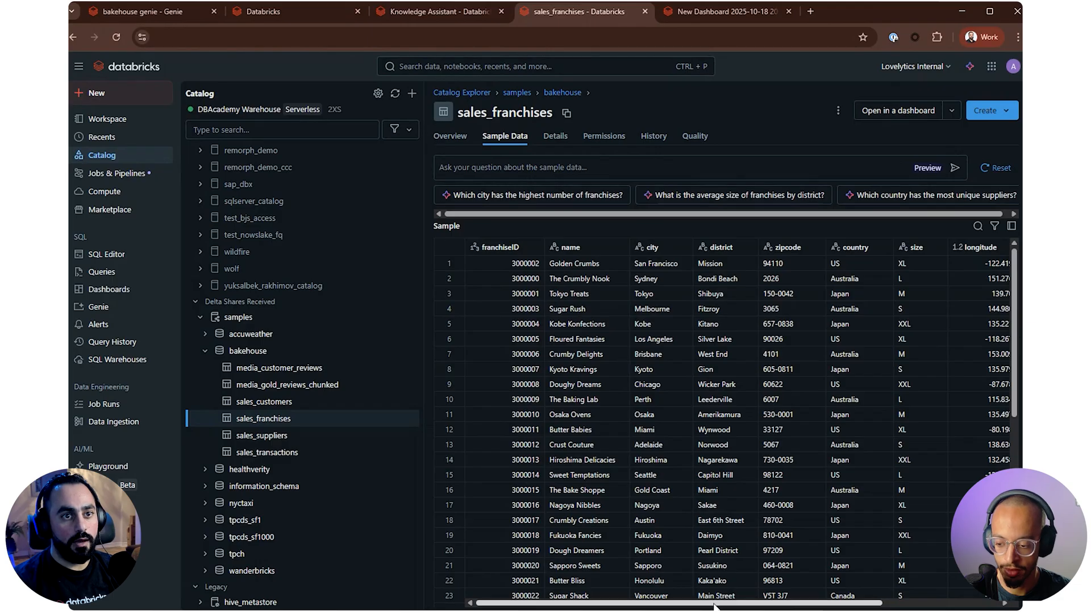
scroll(691, 582, right, 5)
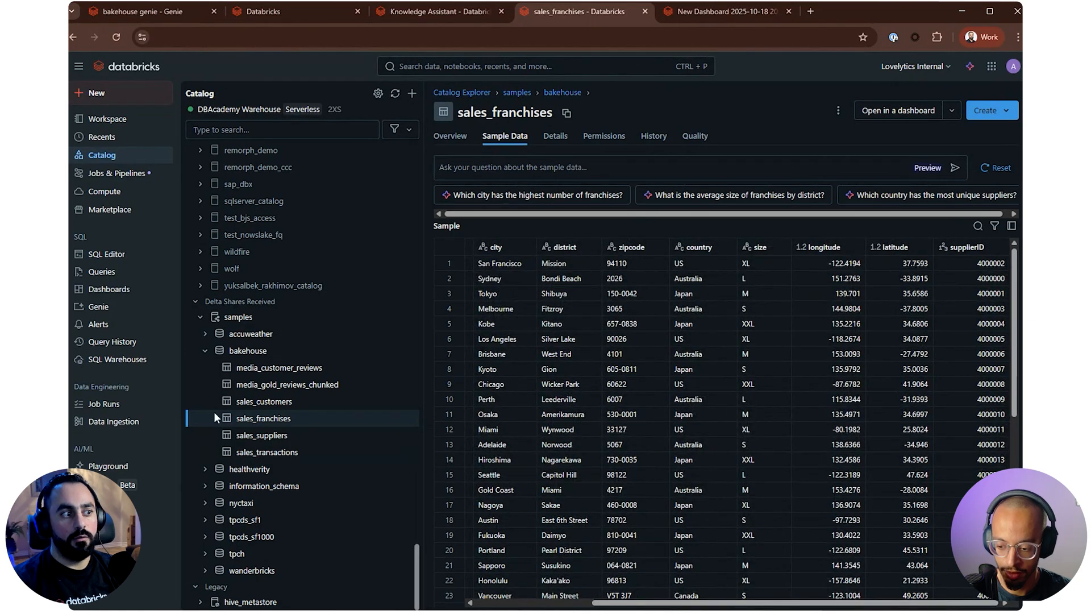
click(283, 436)
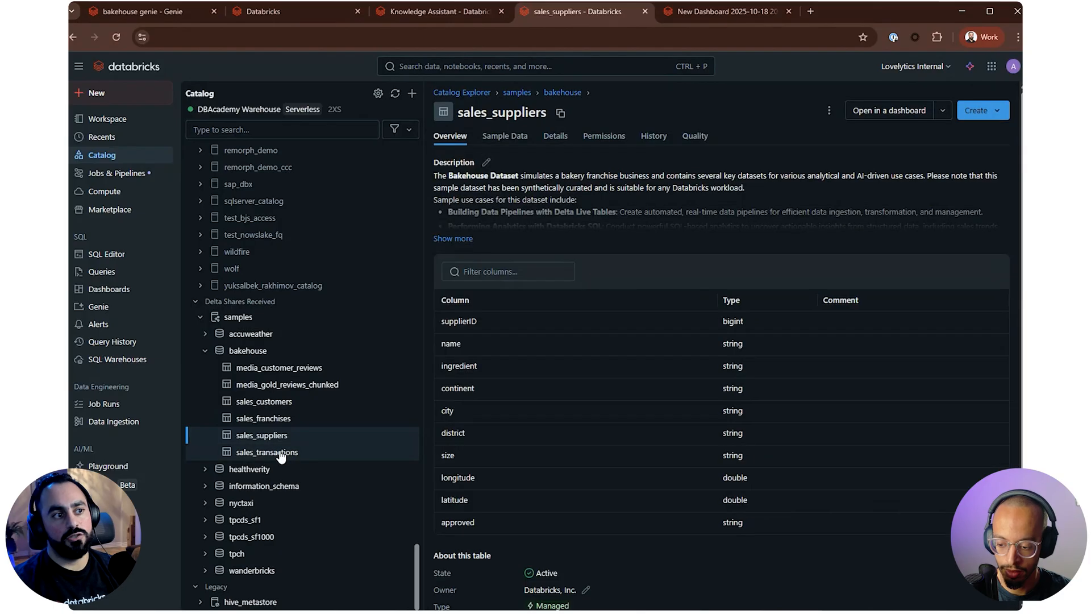
click(510, 138)
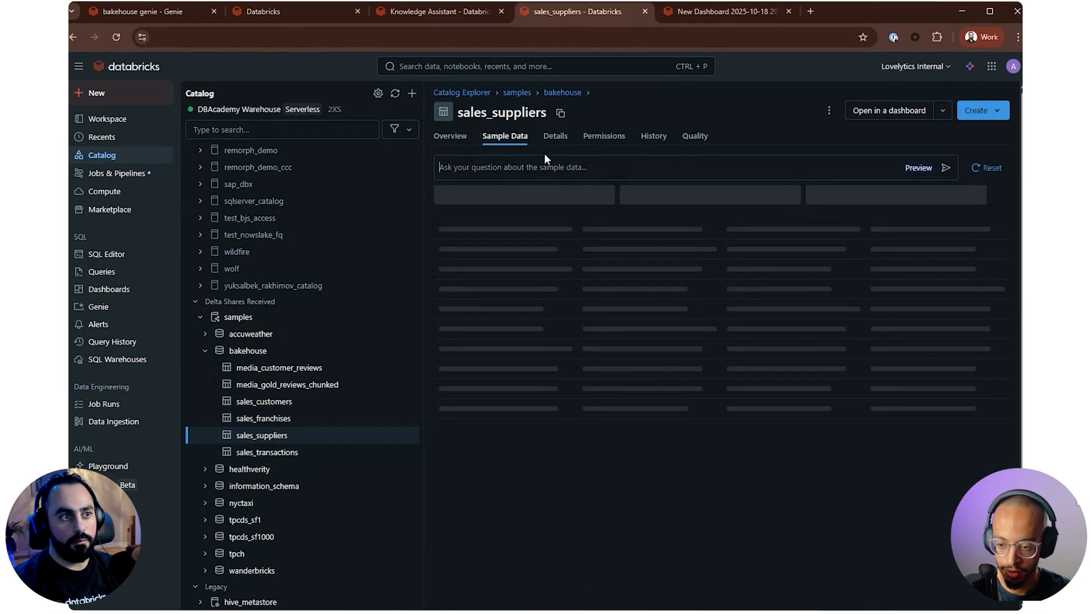
drag(708, 595, 584, 564)
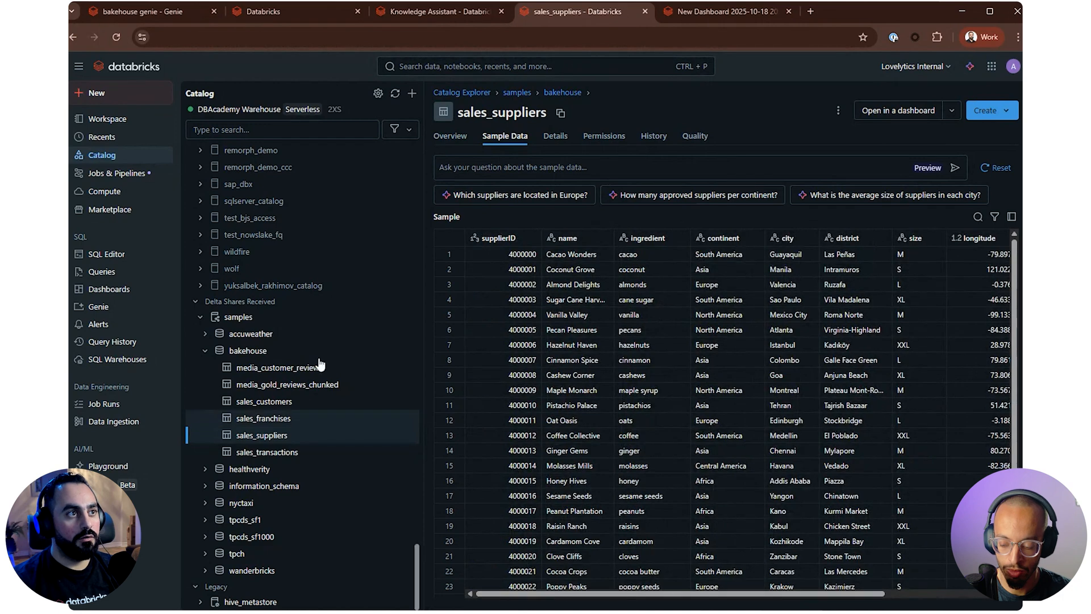
click(151, 19)
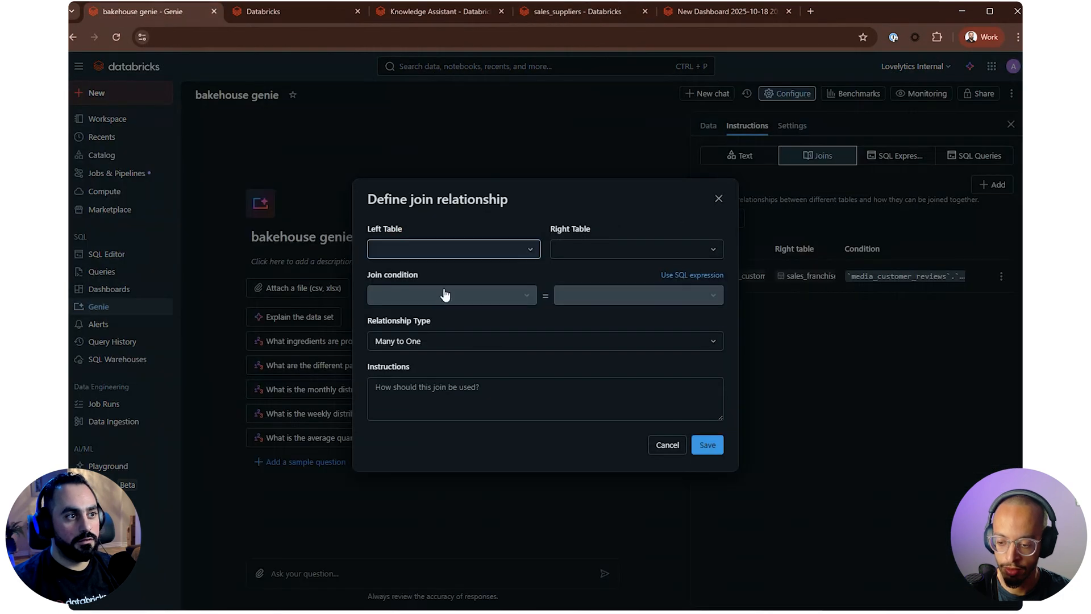
Set sales_franchises as the left table and sales_suppliers as the right table of the new join
click(445, 250)
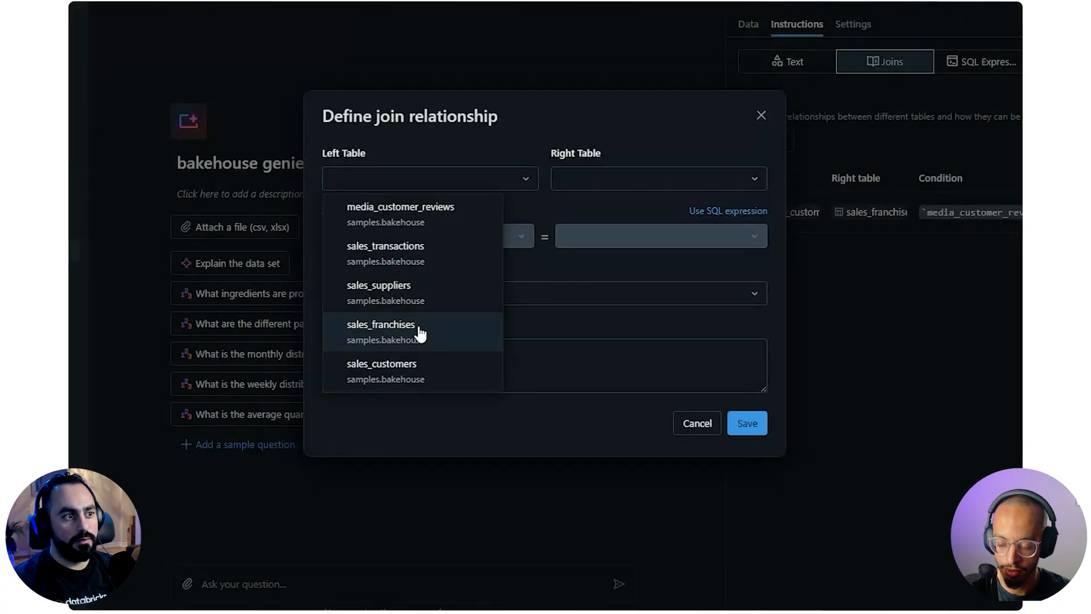
click(420, 333)
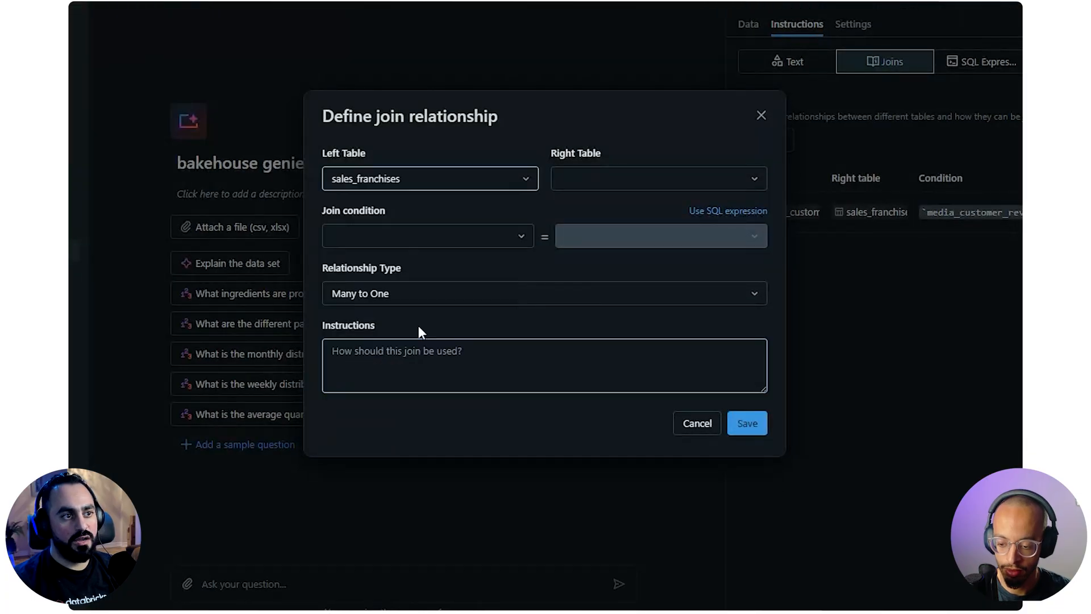
click(682, 180)
click(648, 295)
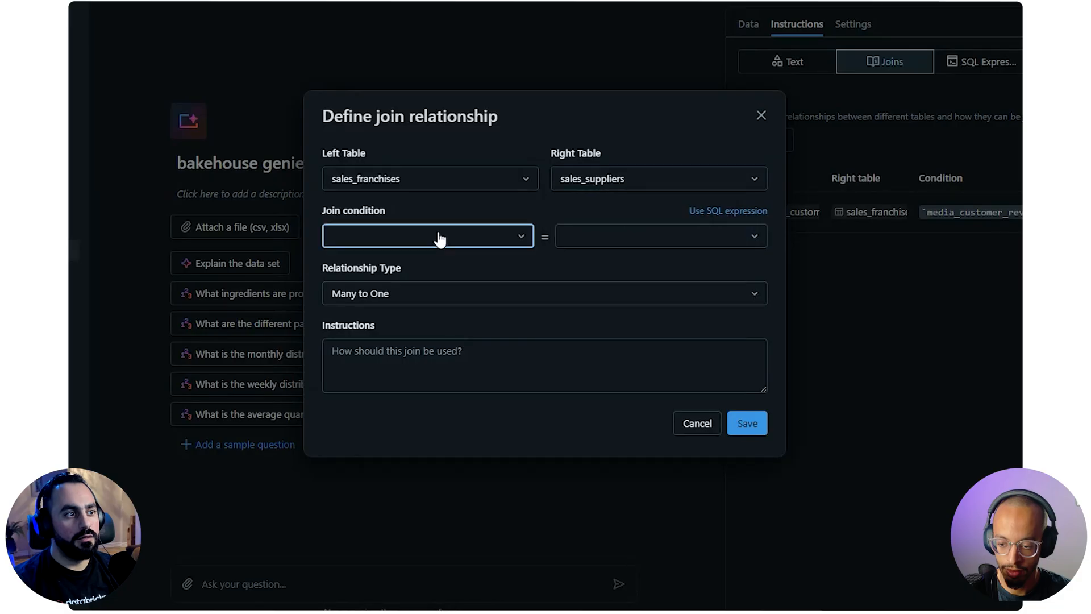
Set the join condition to match supplierID in sales_franchises with supplierID in sales_suppliers
click(438, 236)
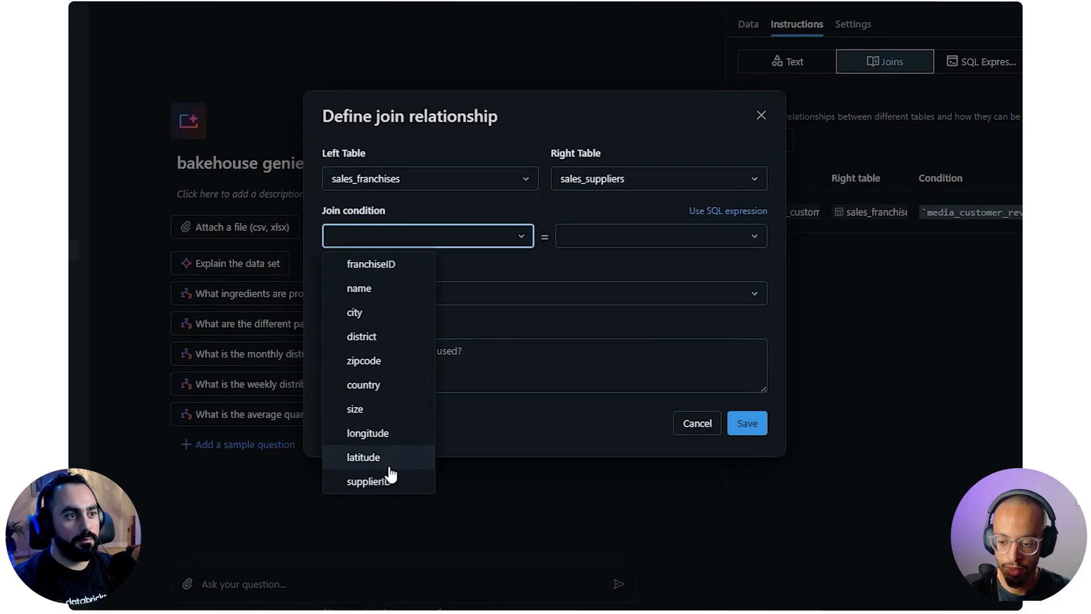
click(390, 480)
click(631, 236)
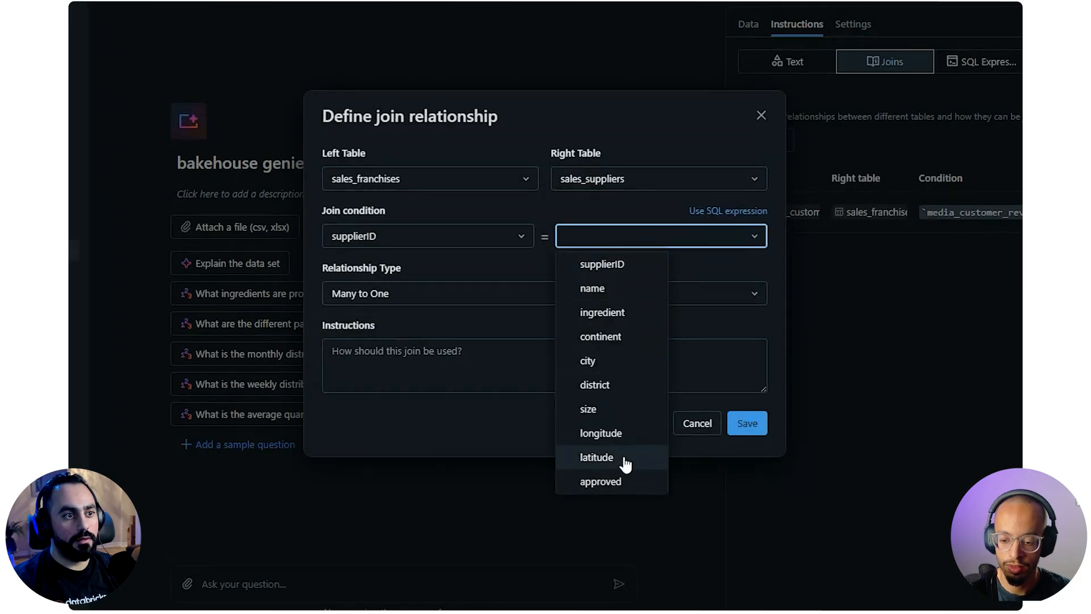
click(596, 264)
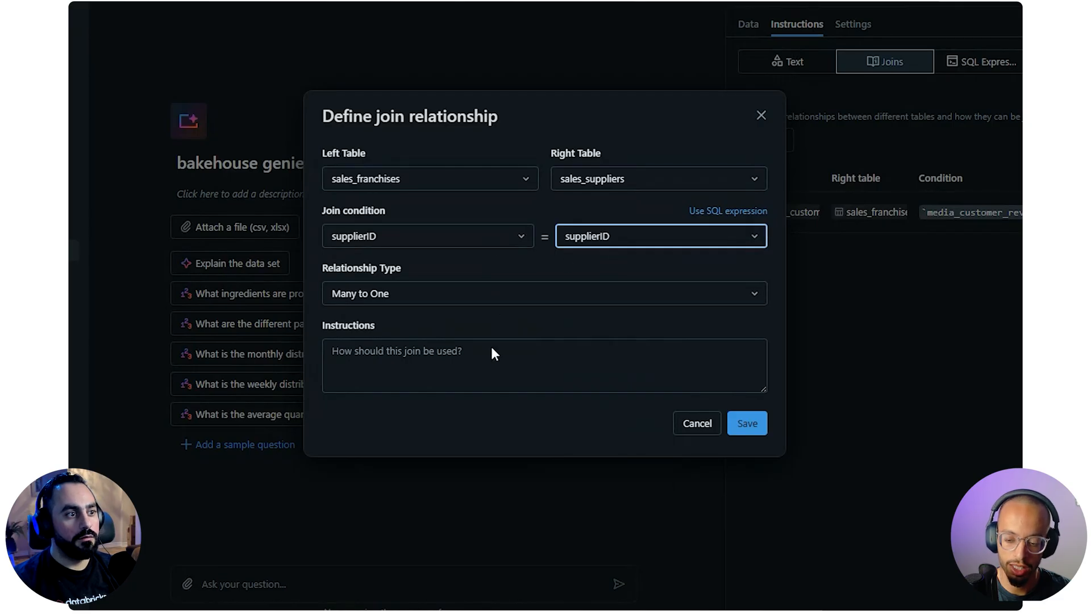
Set the relationship type of the franchises–suppliers join to Many to Many
click(470, 301)
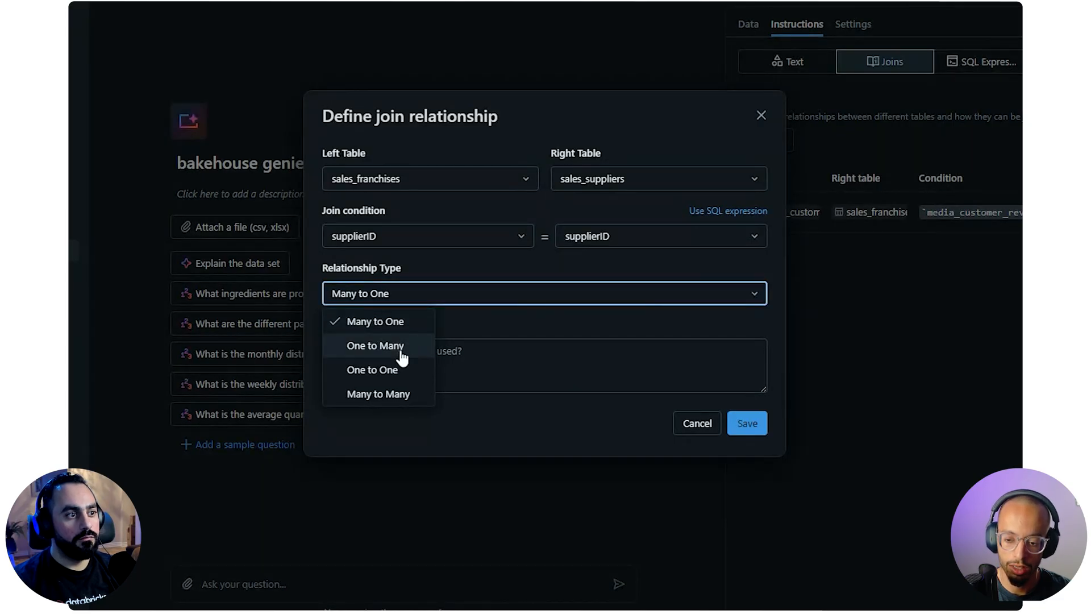
click(408, 398)
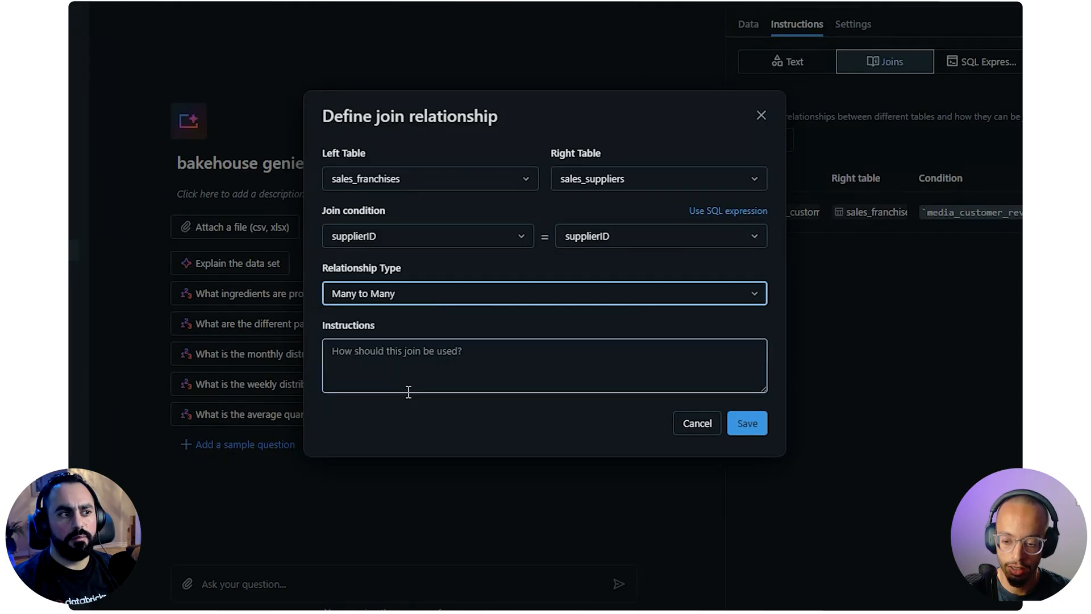
click(448, 364)
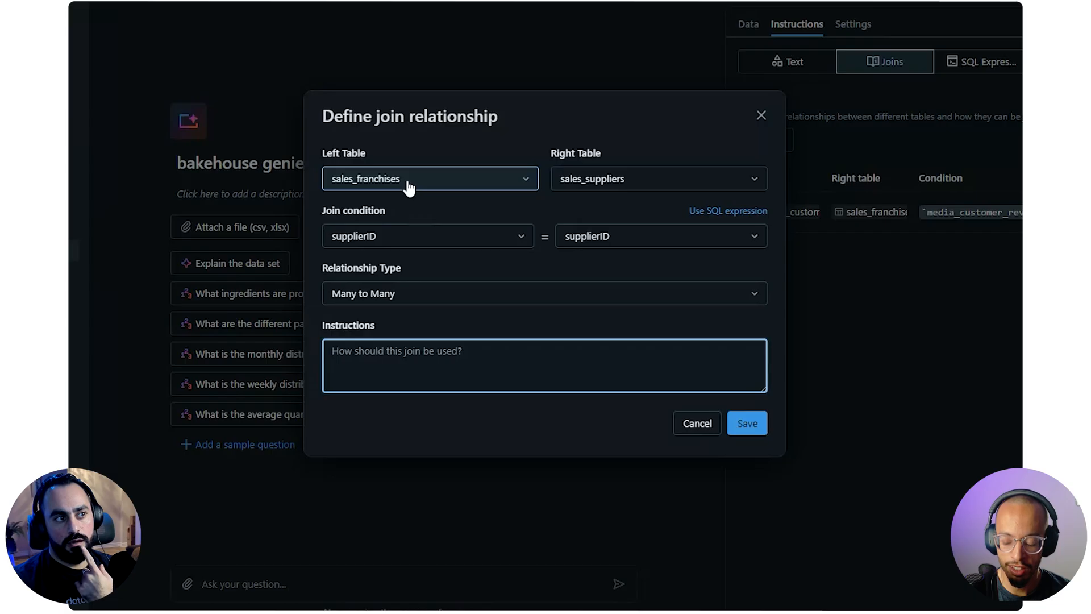
Set the relationship type of the franchises–suppliers join to One to Many
click(468, 297)
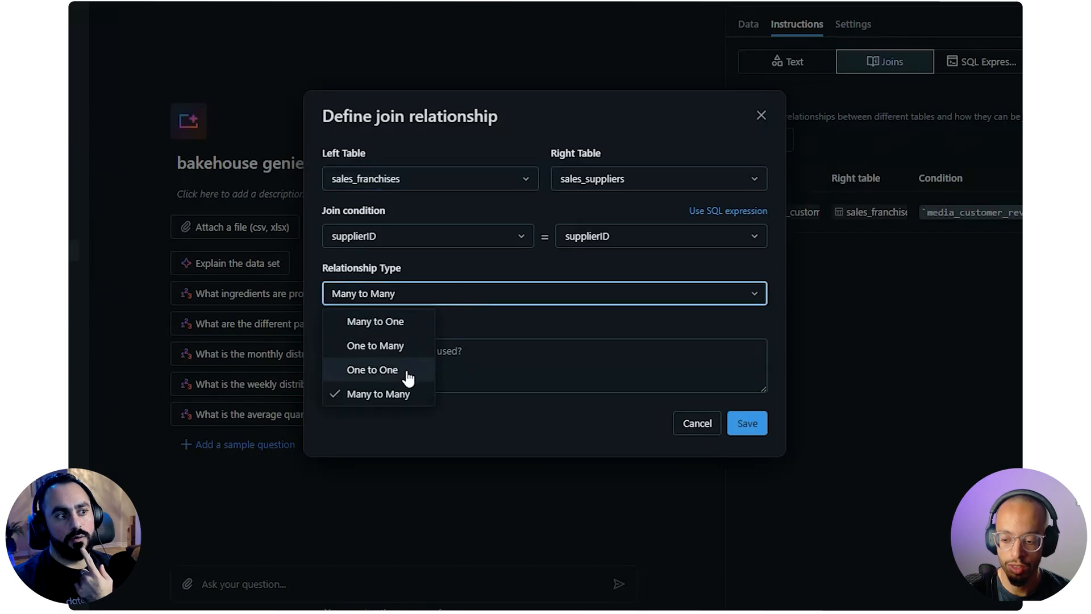
click(398, 345)
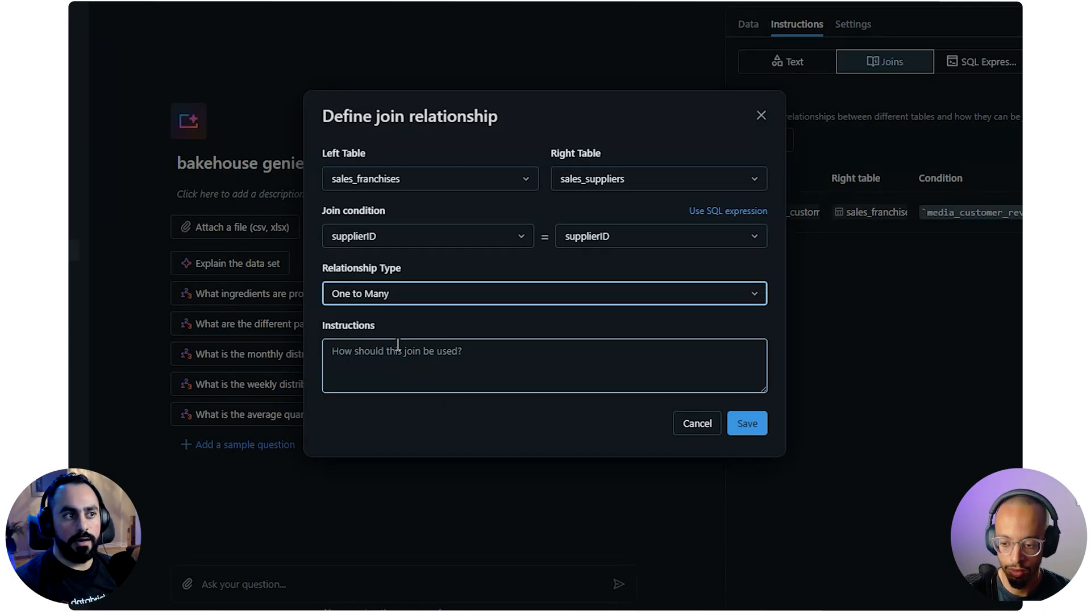
Add the join instruction "when trying to match suppliers with franchises" and save the join
click(476, 364)
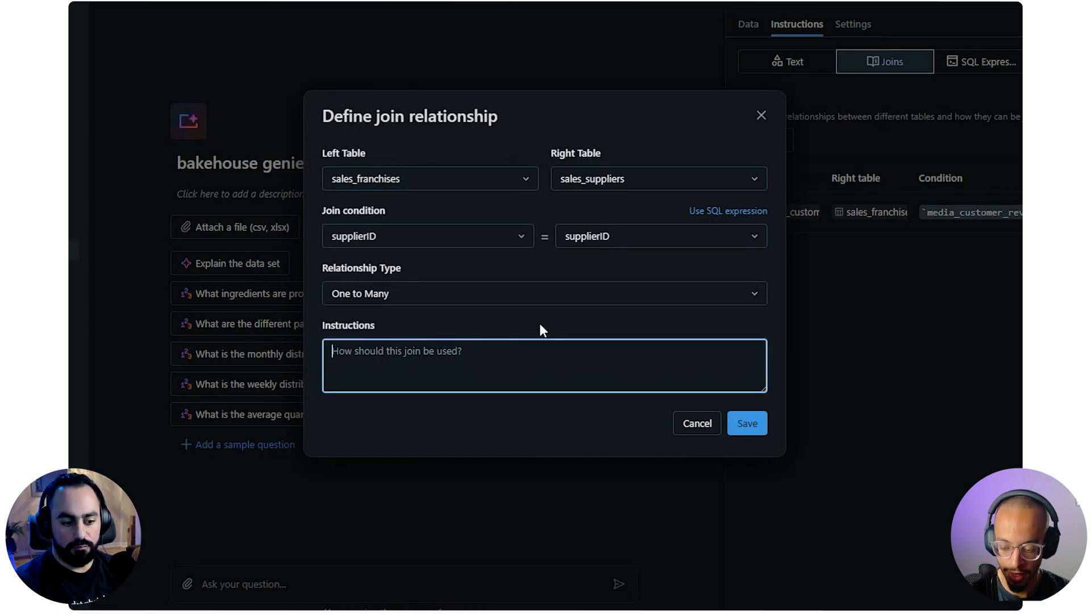
text(w)
key(BackSpace)
text(when trying)
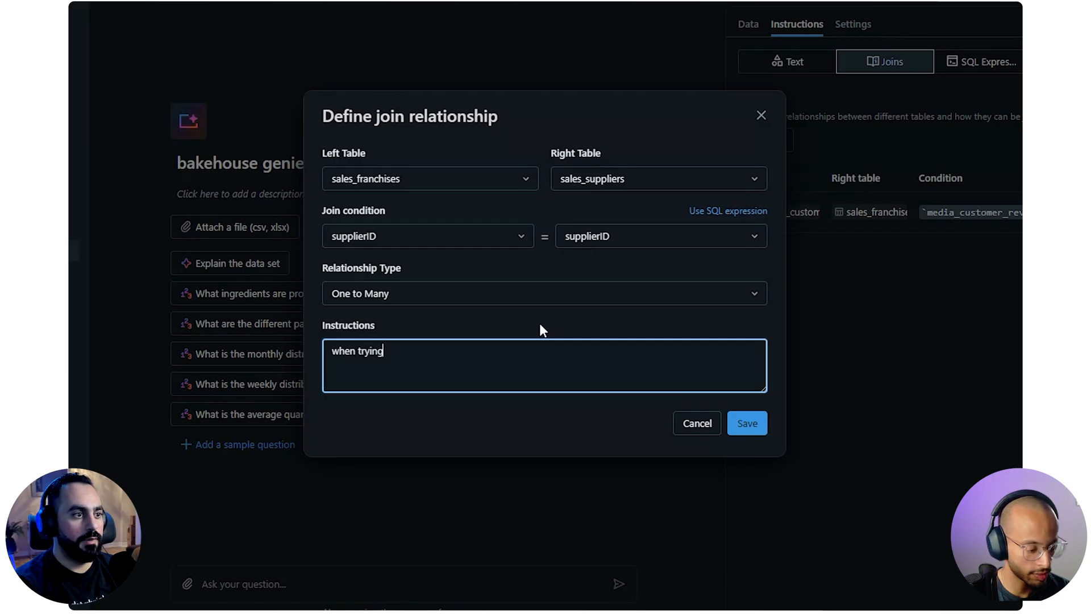
text( to mat)
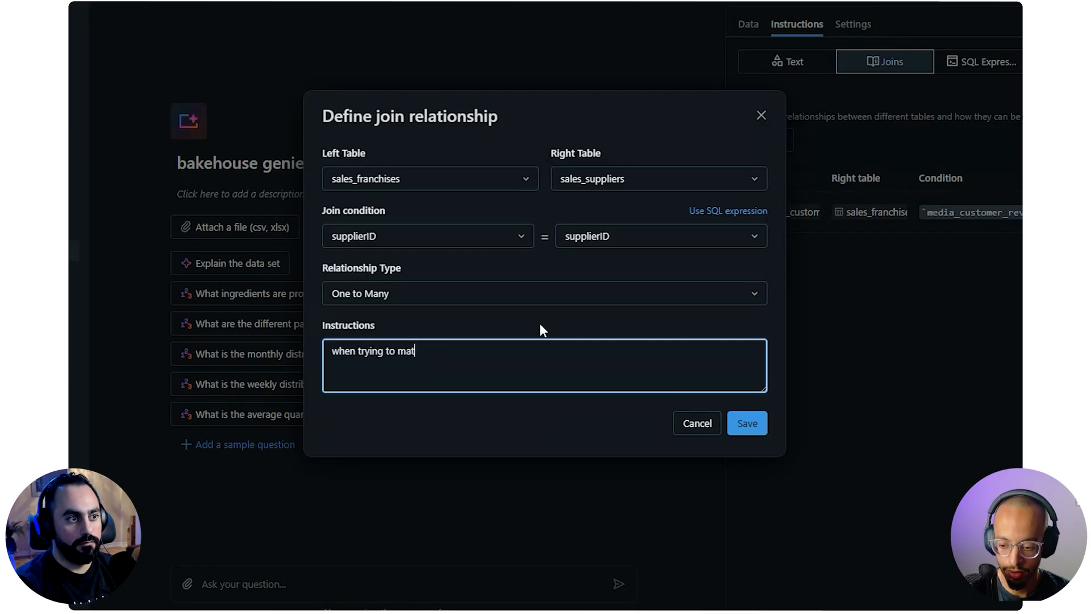
text(ch supp;oe)
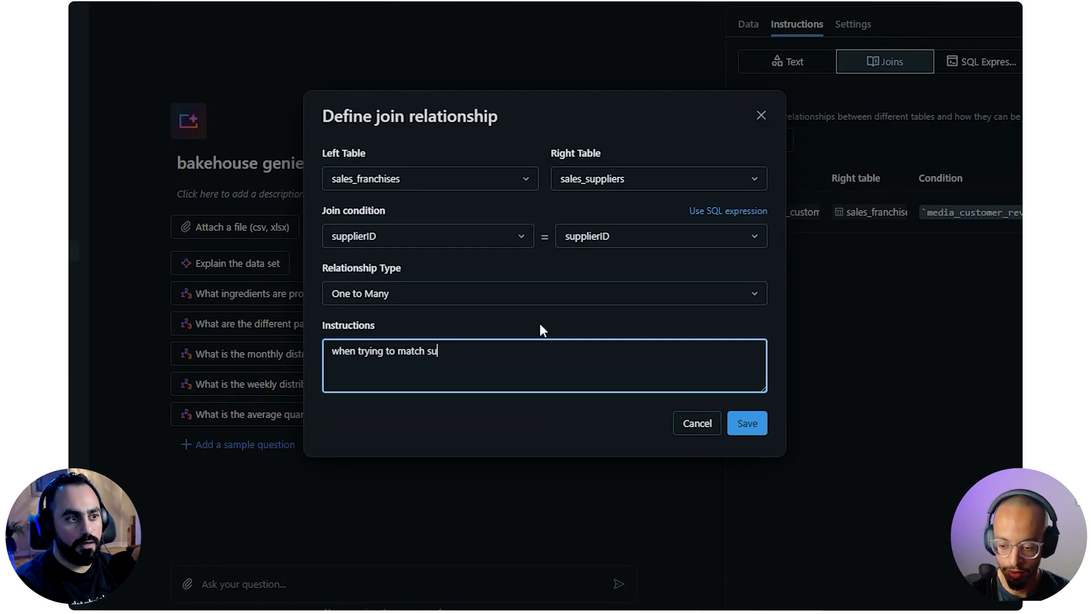
key(BackSpace)
key(BackSpace)
key(BackSpace)
text(liers with franchies)
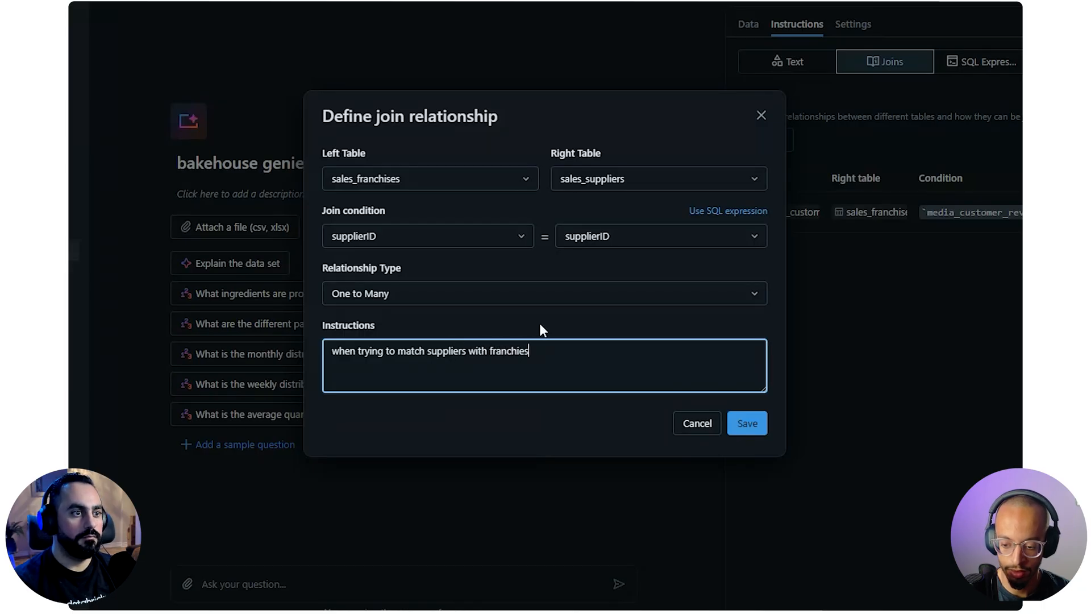
click(520, 351)
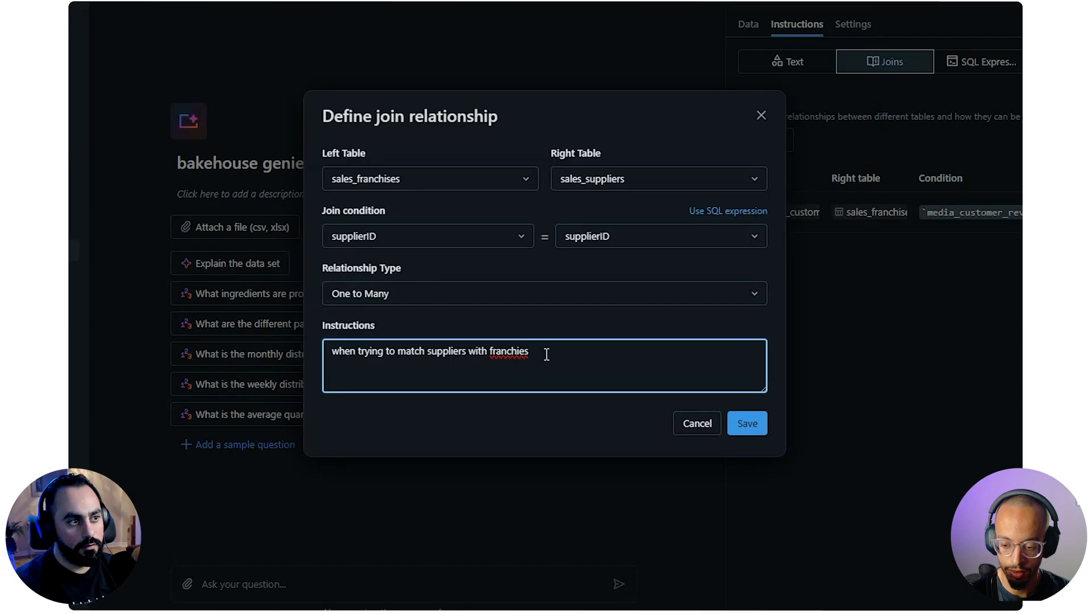
text(s)
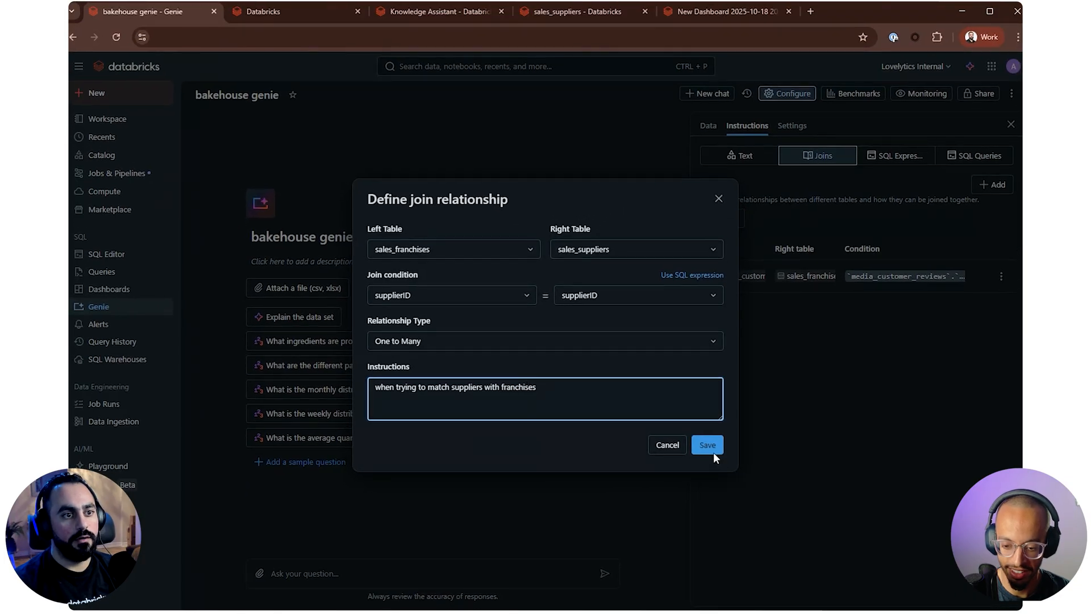
click(713, 452)
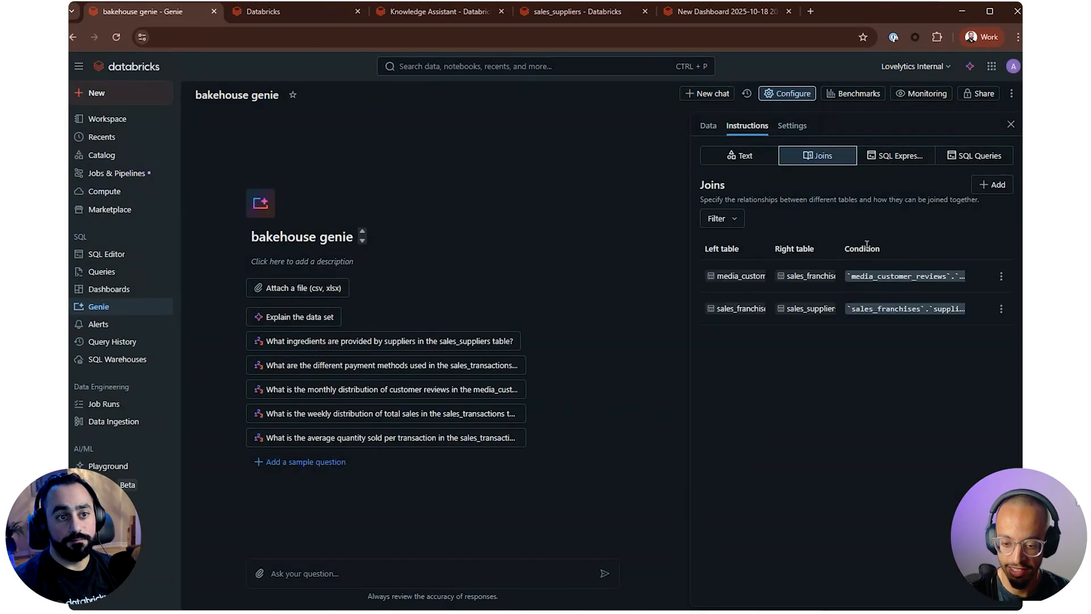
Start another join relationship, examine the sales_transactions sample data columns in the catalog, and return to the join definition
click(1004, 187)
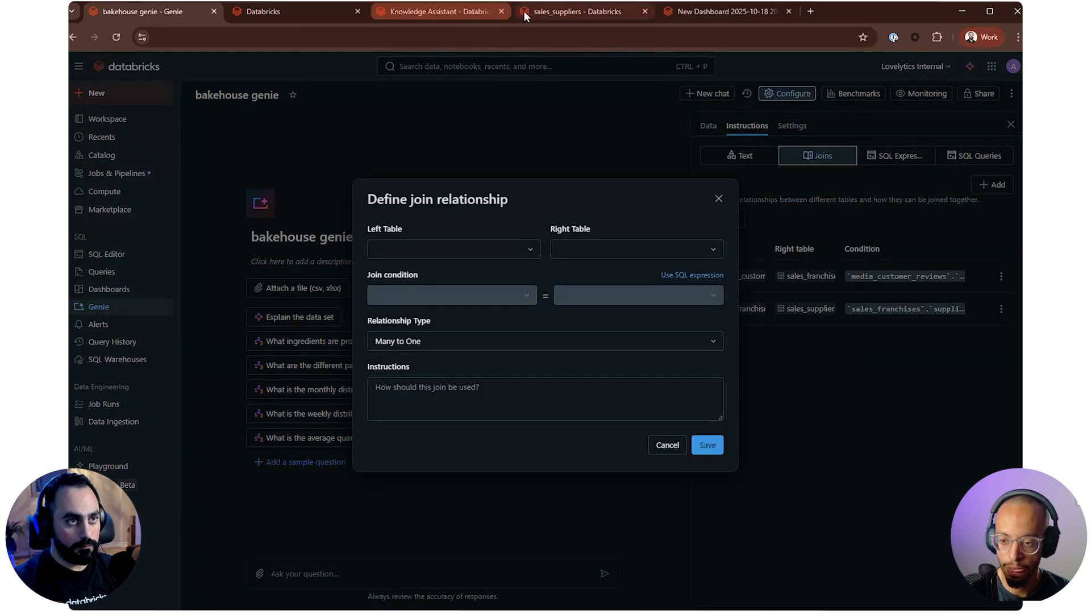
click(588, 12)
click(239, 452)
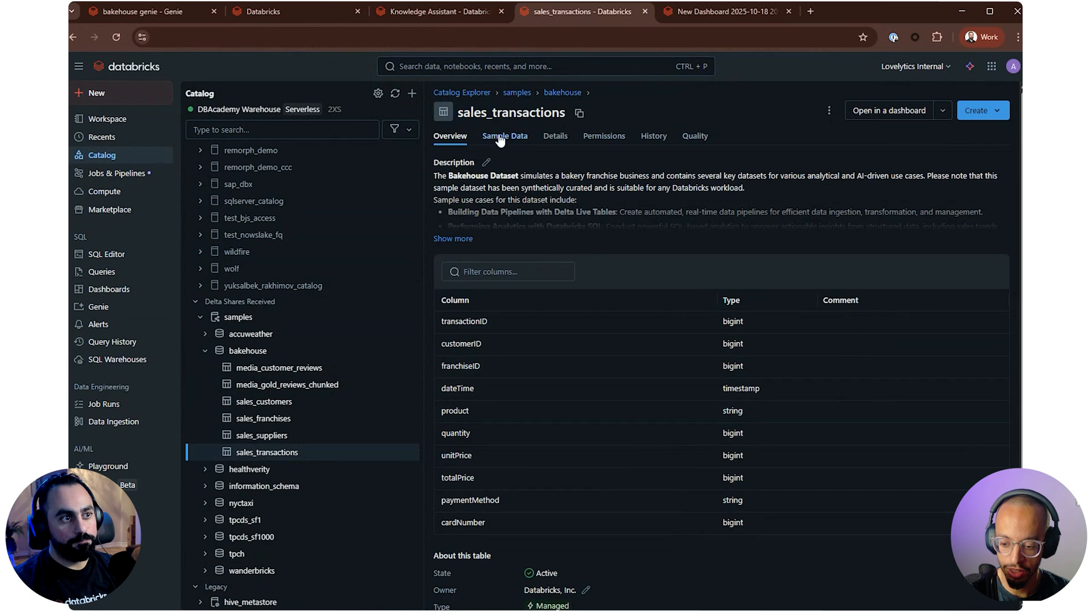
click(505, 137)
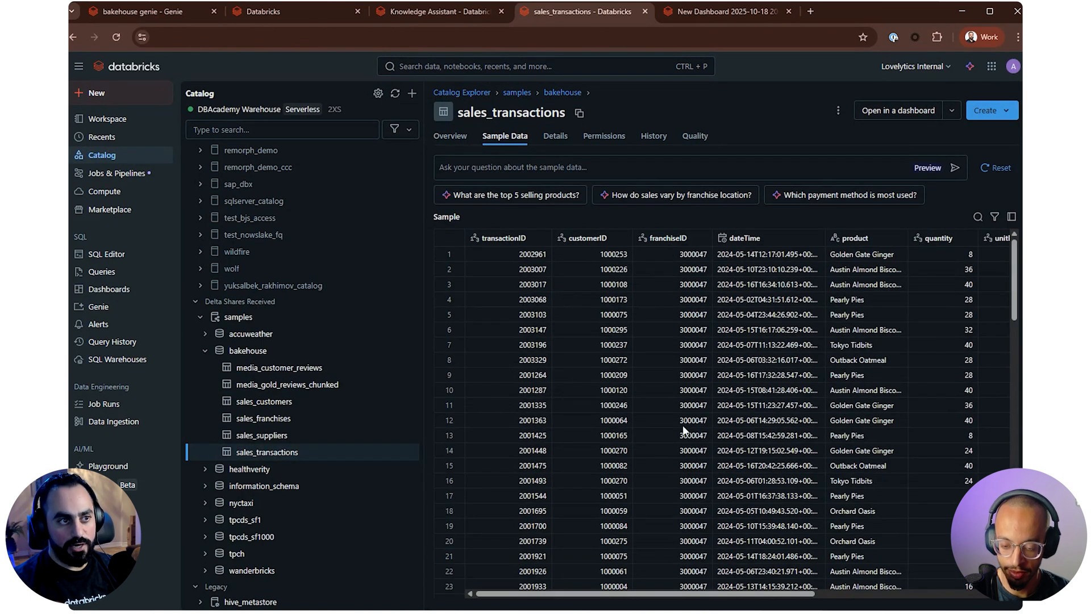
scroll(721, 415, right, 5)
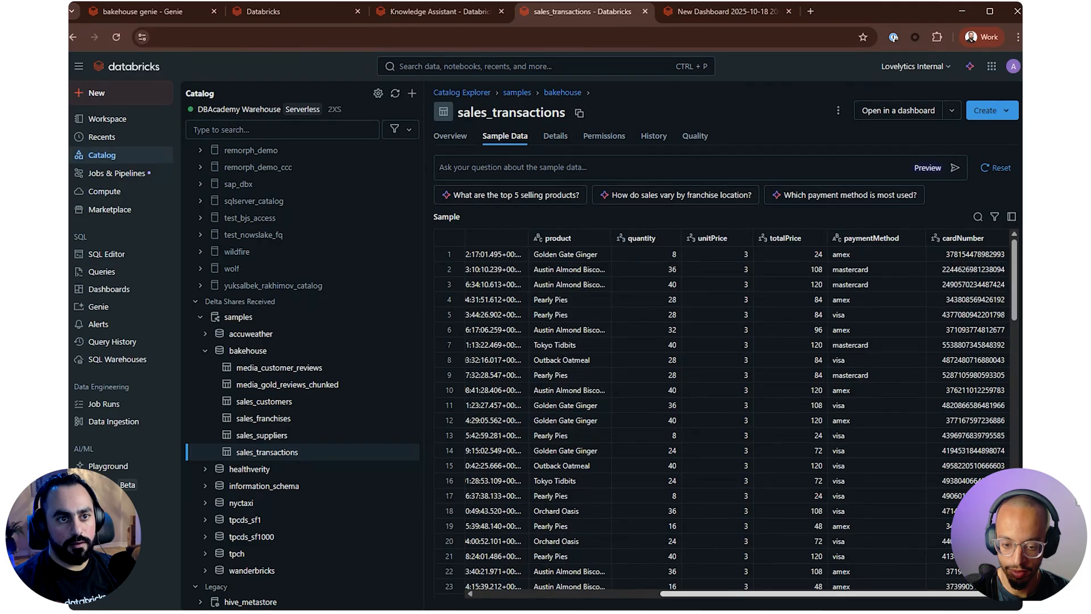
scroll(589, 269, left, 5)
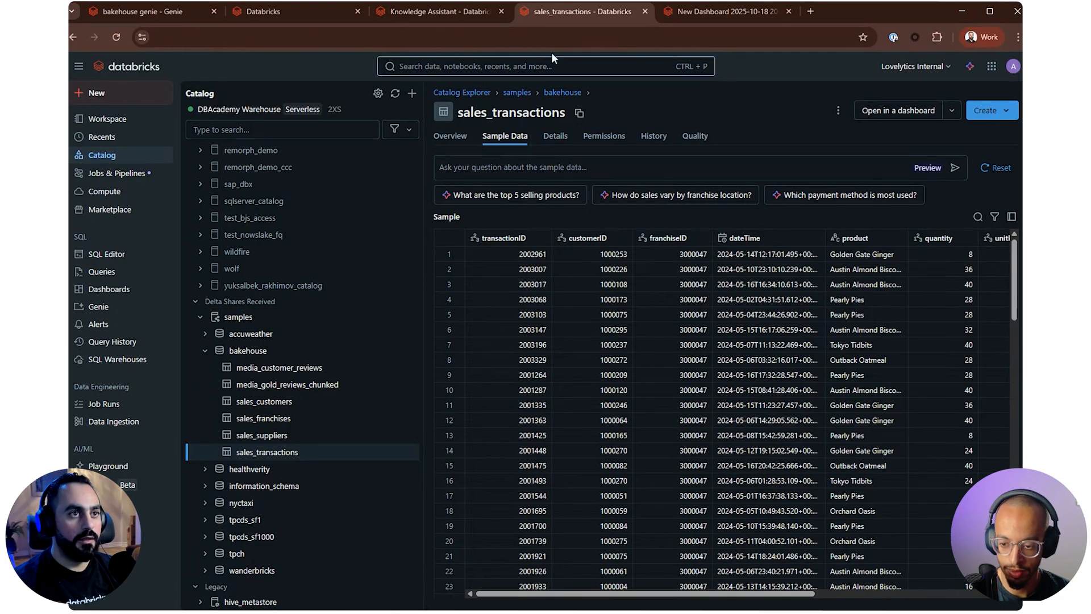
click(132, 12)
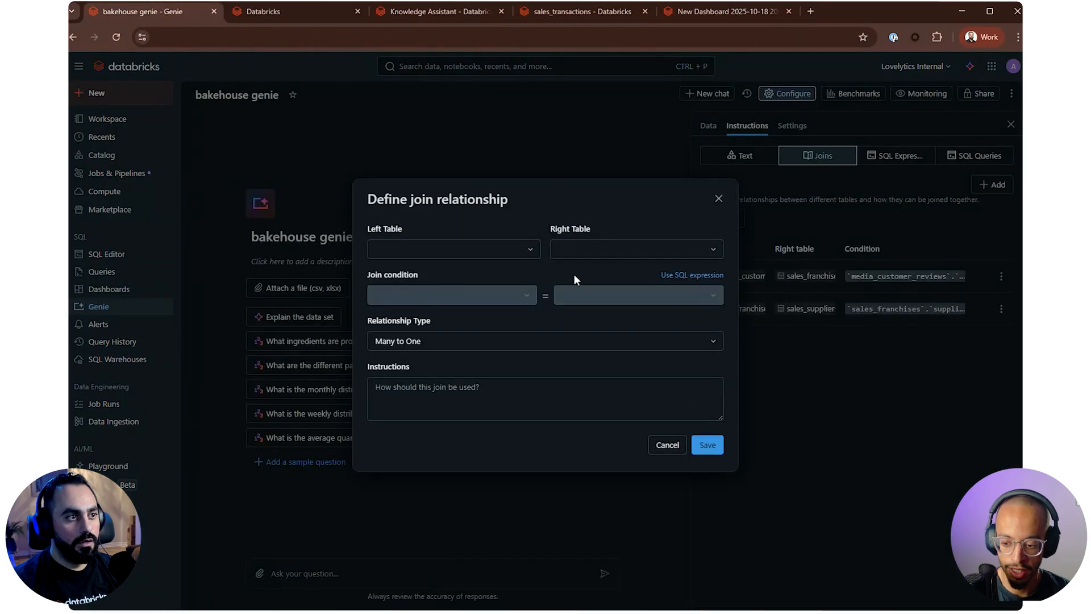
Define a Many to One join from sales_transactions to sales_customers, matching on customerID in both tables
click(471, 250)
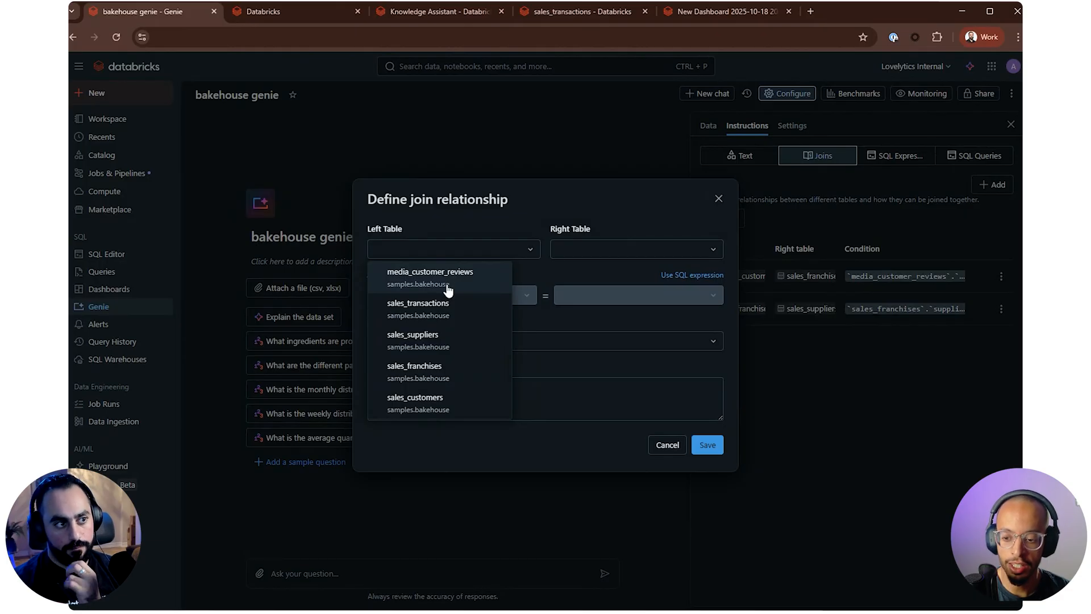
click(455, 305)
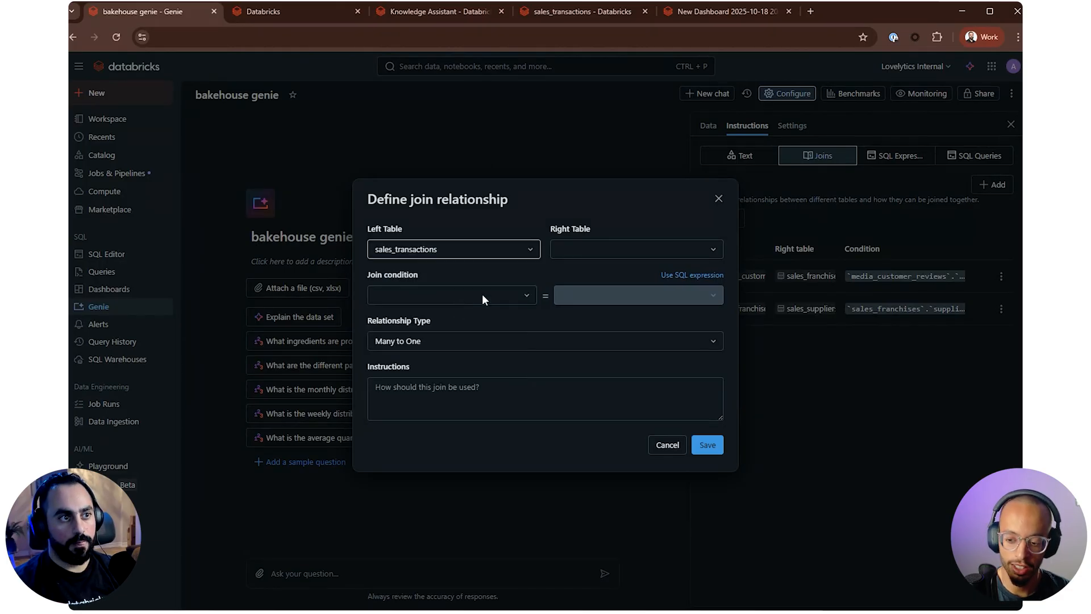
click(618, 255)
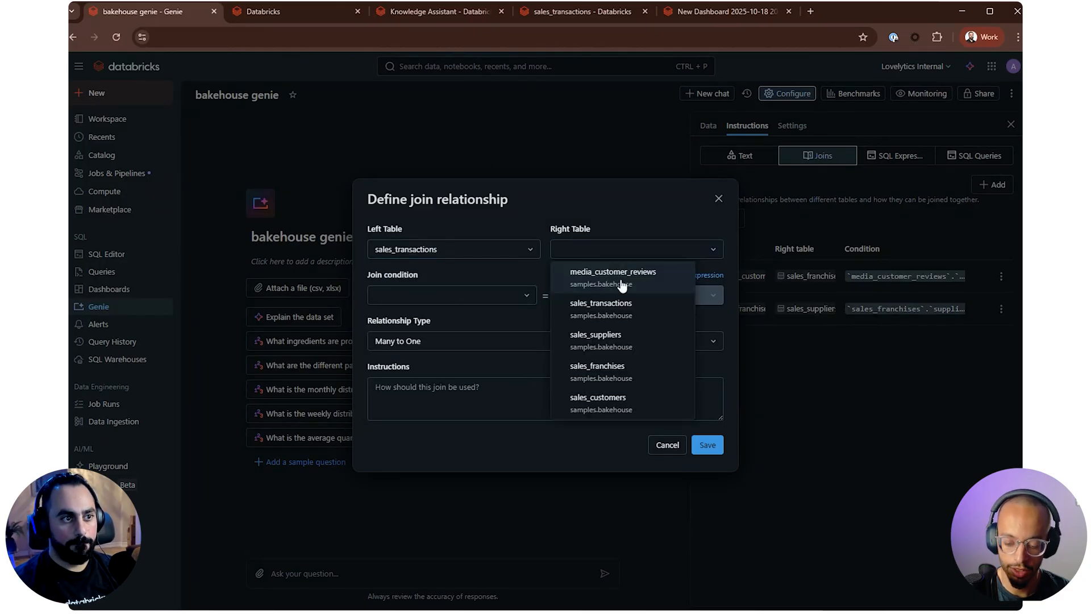
click(621, 404)
click(495, 296)
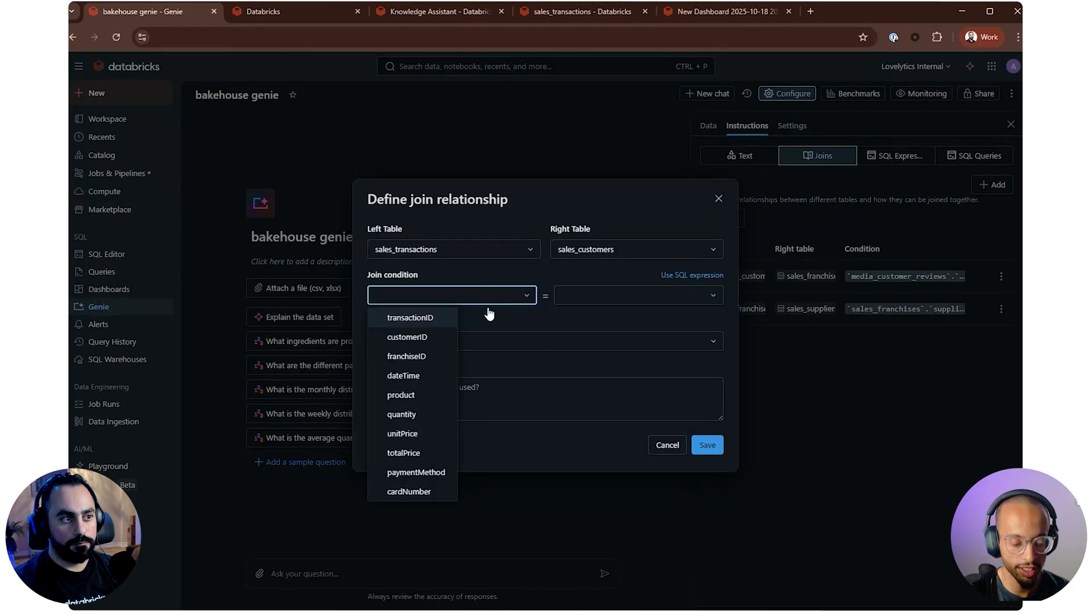
click(447, 337)
click(579, 295)
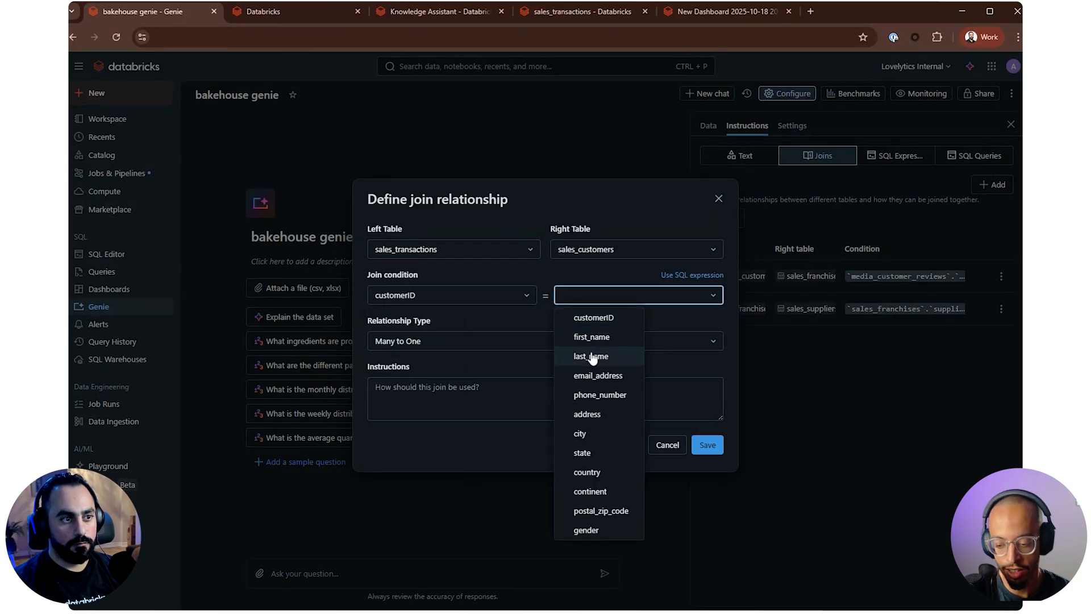
click(593, 317)
click(446, 342)
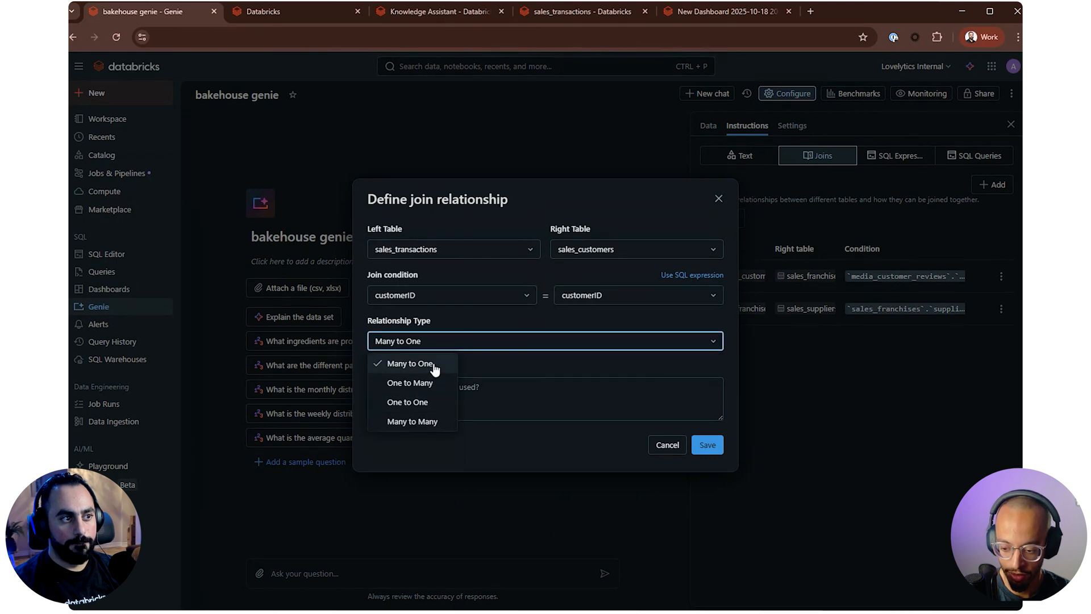
click(498, 358)
Add the join instruction "when matching transactions to customer" and save the transactions–customers join
click(505, 400)
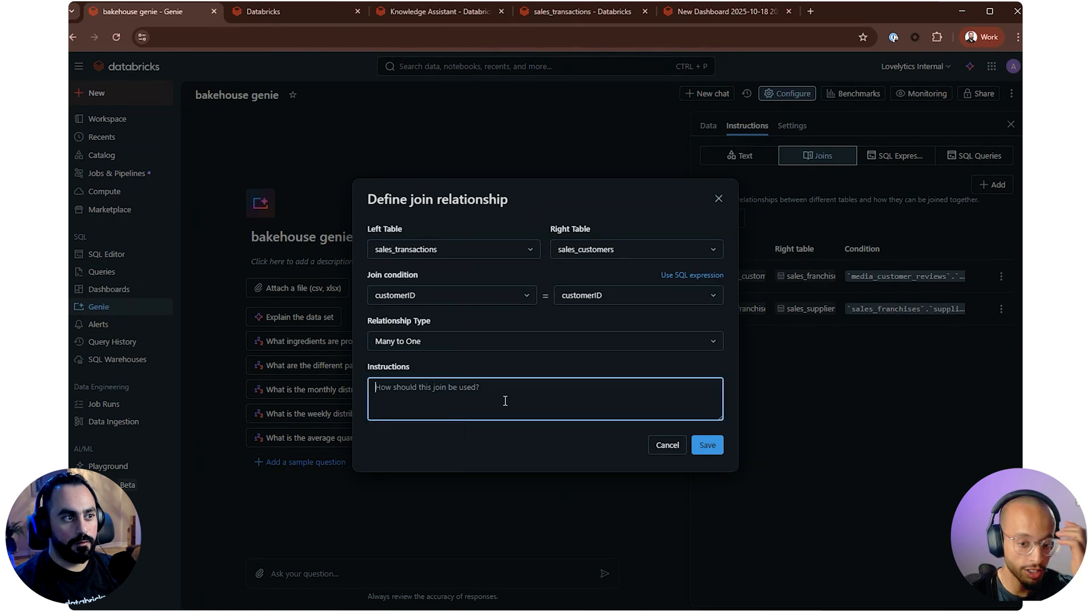
text(when matching trans)
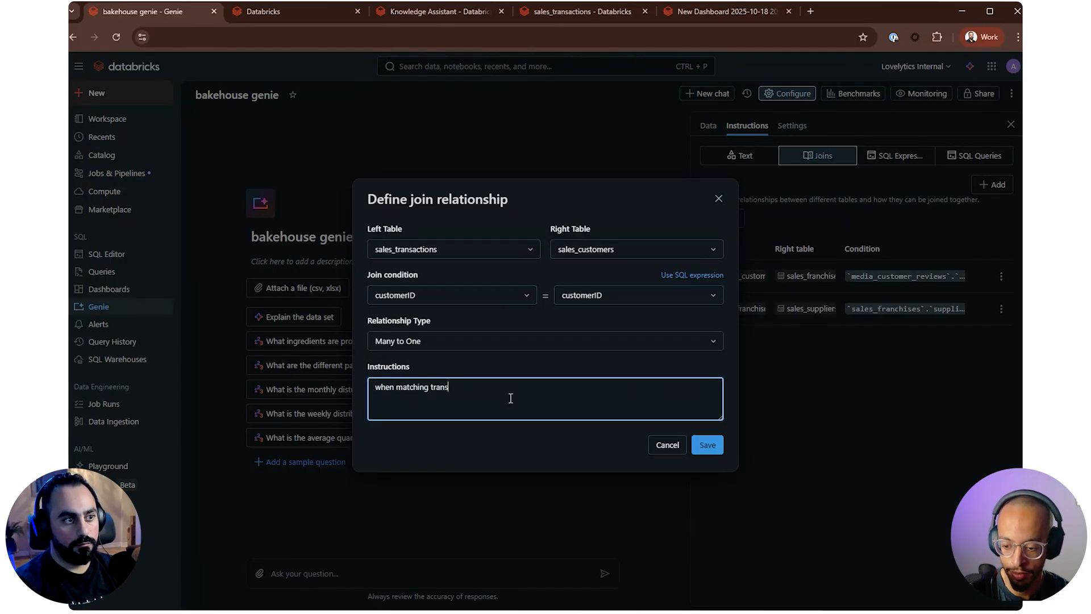
text(act)
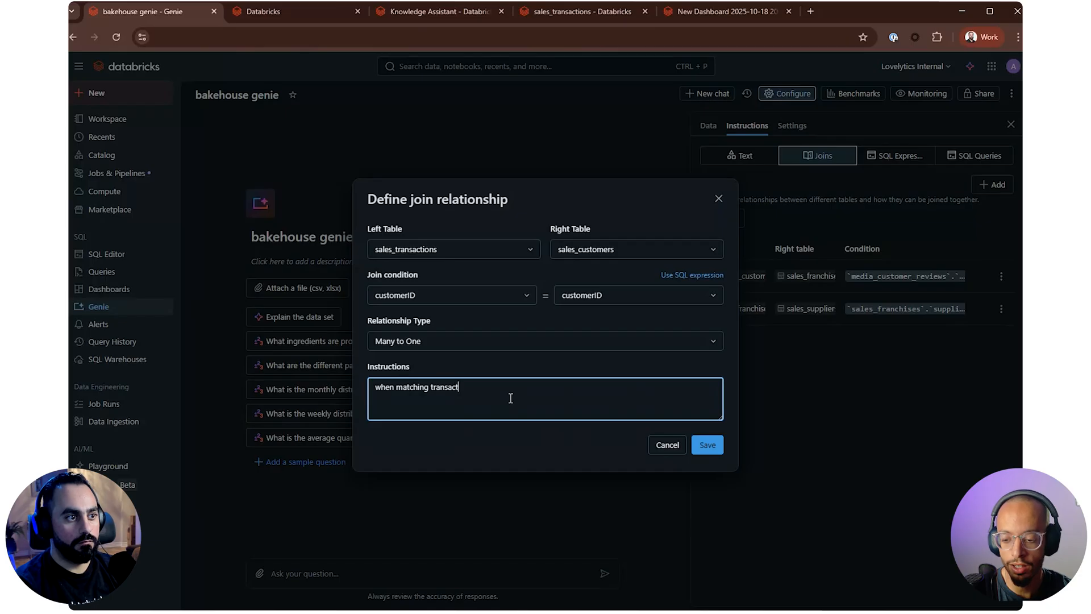
text(ions to customers)
click(706, 445)
Start another join from sales_transactions to sales_franchises, matching on franchiseID in both tables
click(995, 185)
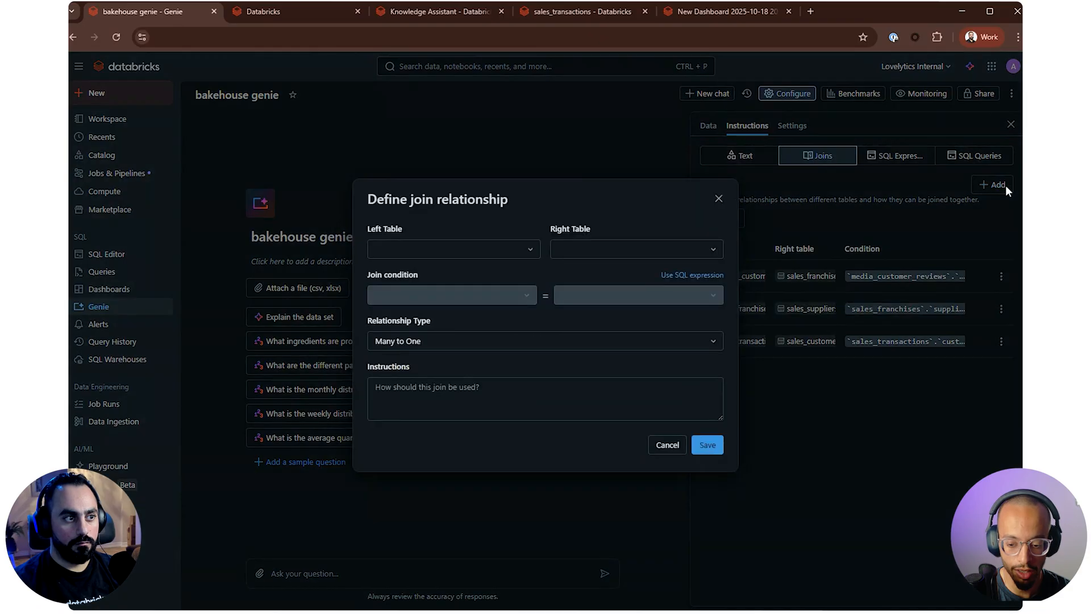
click(409, 250)
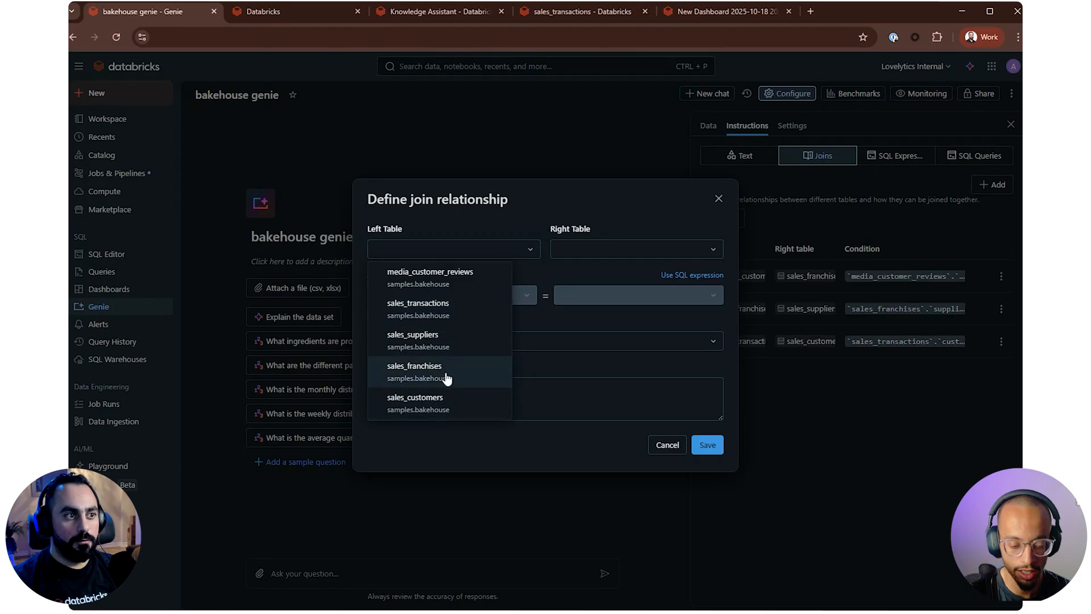
click(445, 309)
click(634, 251)
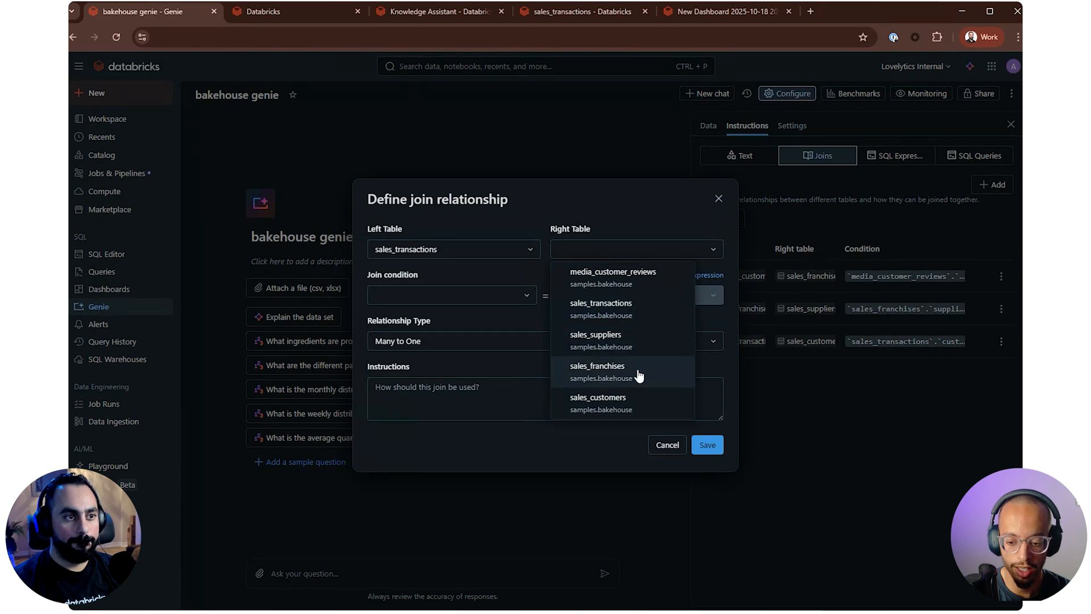
click(603, 370)
click(505, 301)
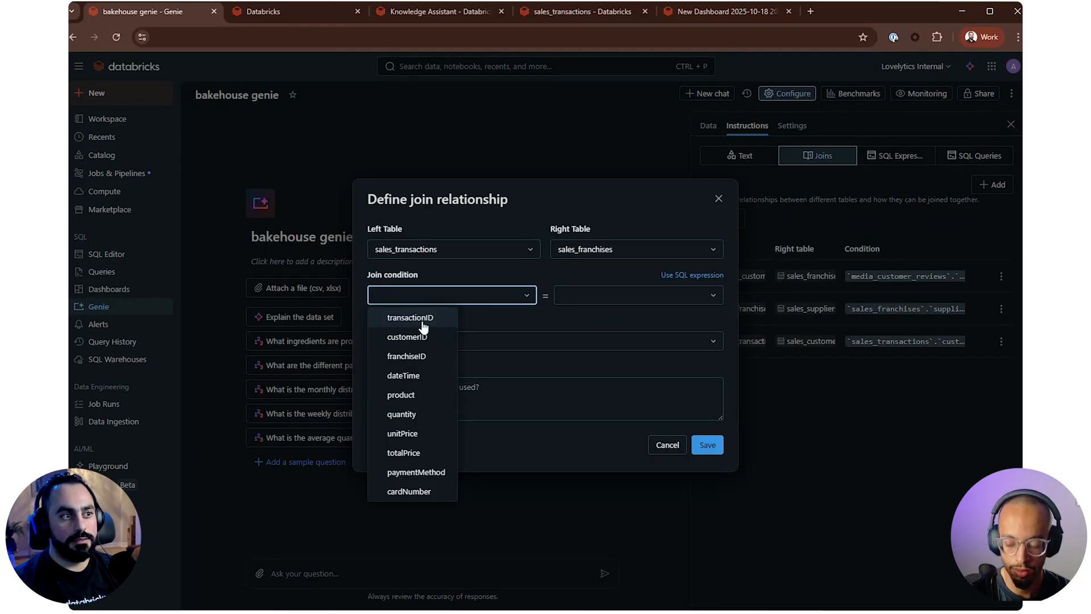
click(438, 357)
click(609, 299)
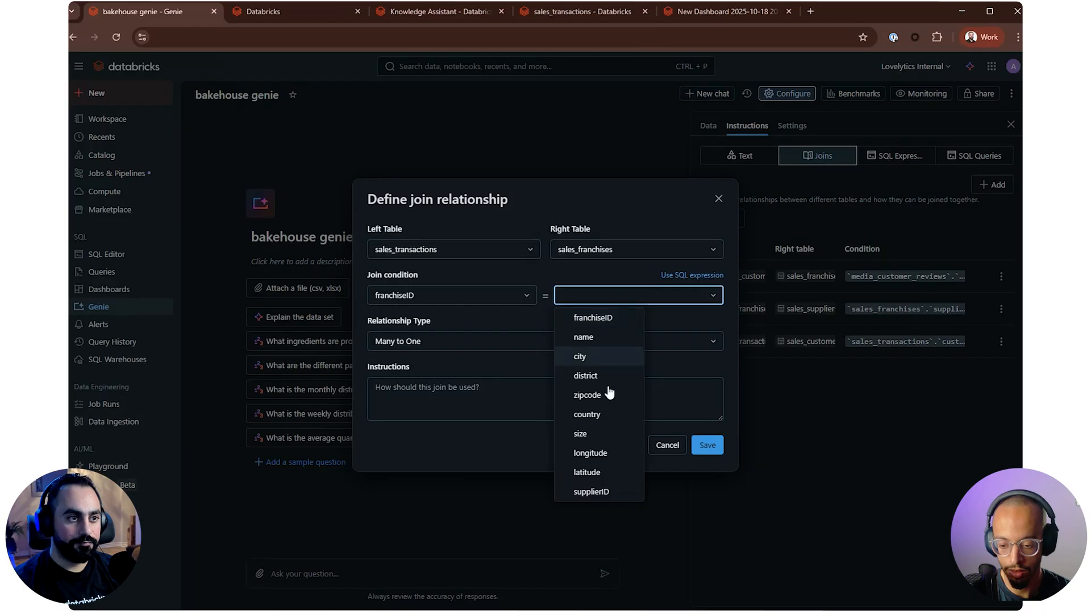
click(598, 317)
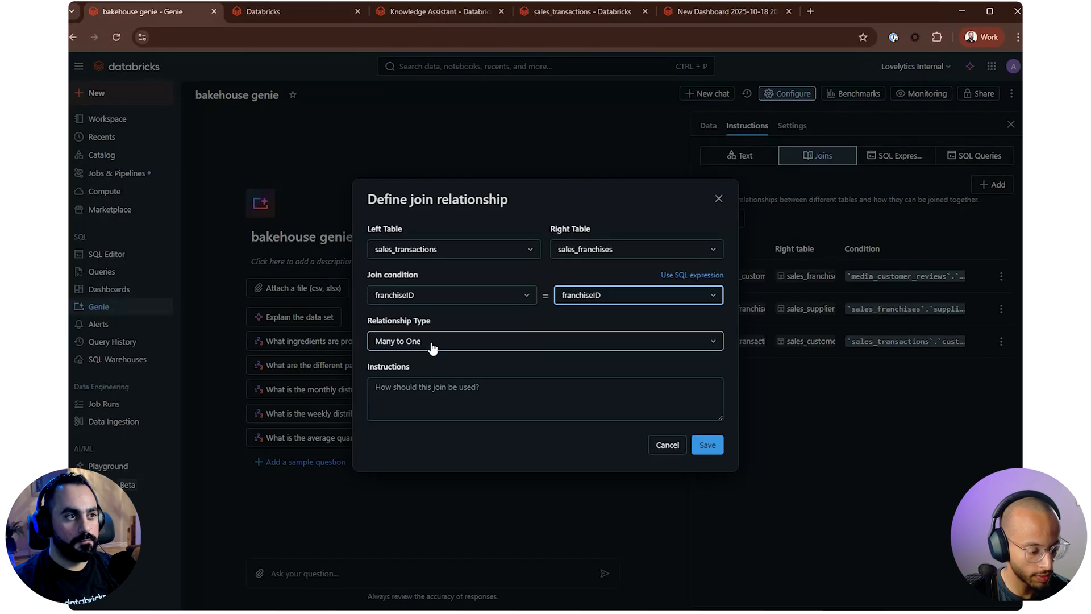
Add the join instruction "when matching sales transactions with franchises" and save the transactions–franchises join
click(438, 385)
text(when matchin)
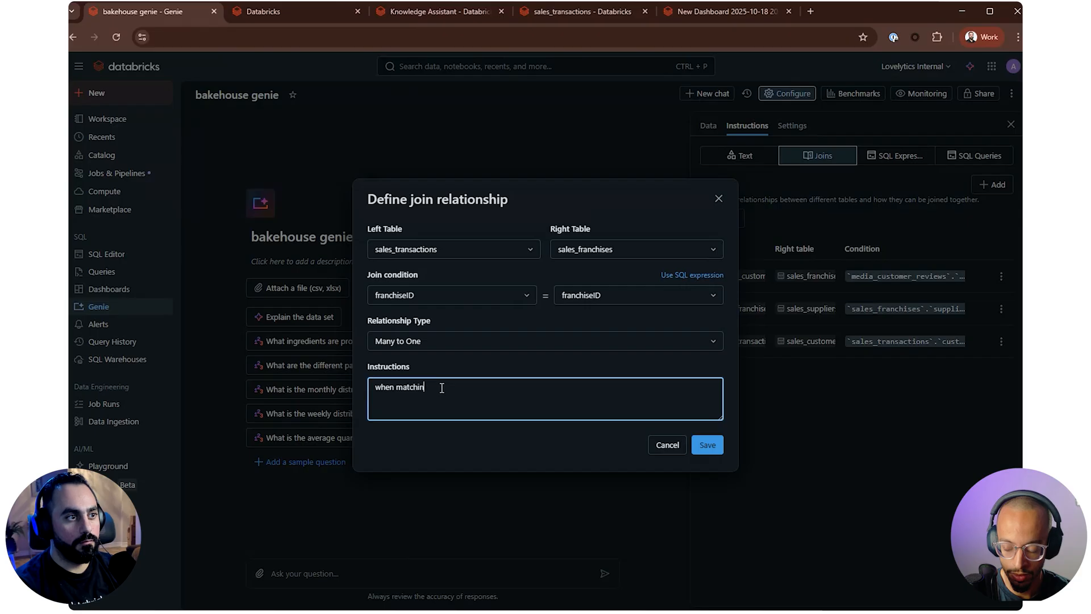
text(g sales )
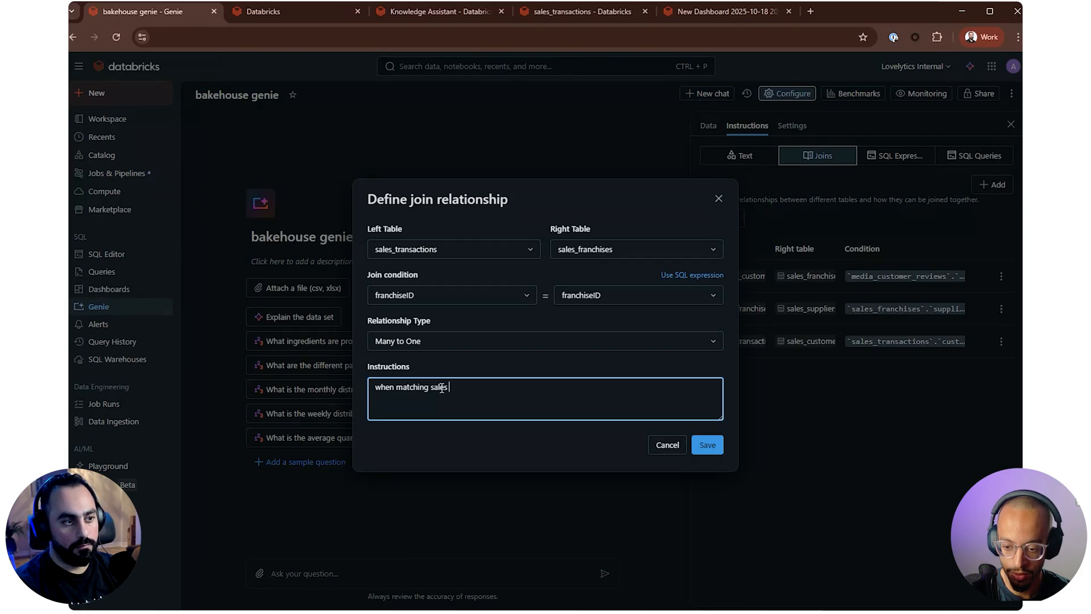
text(transac)
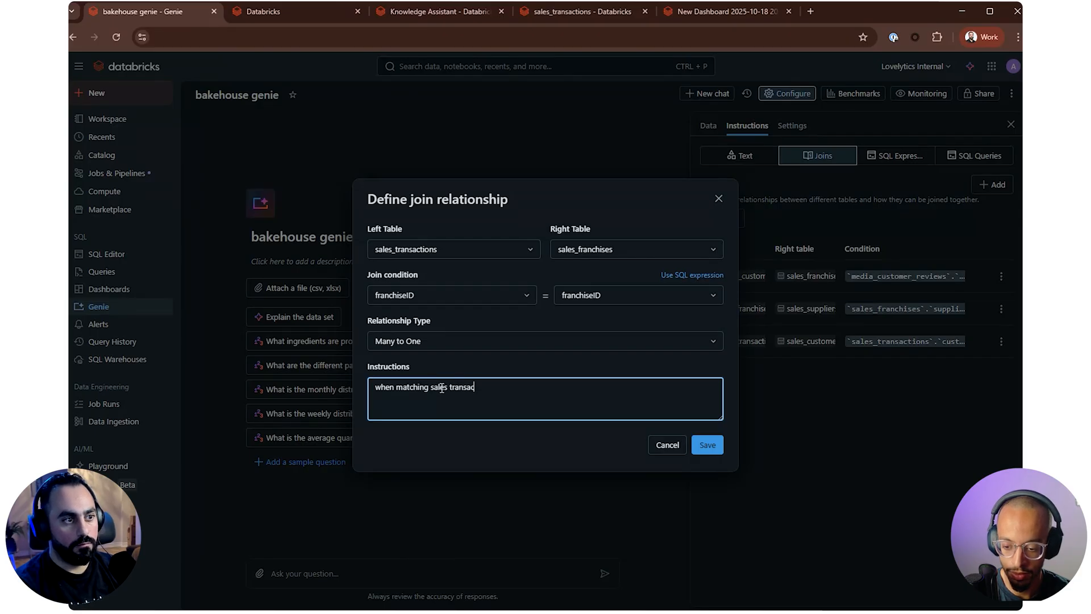
text(tions with )
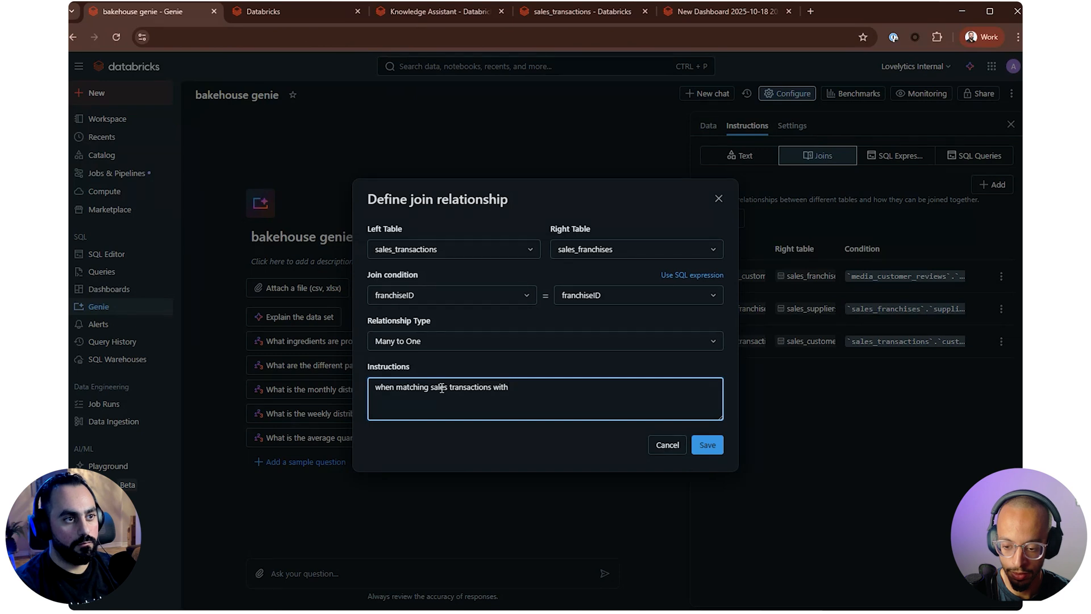
text(franchie)
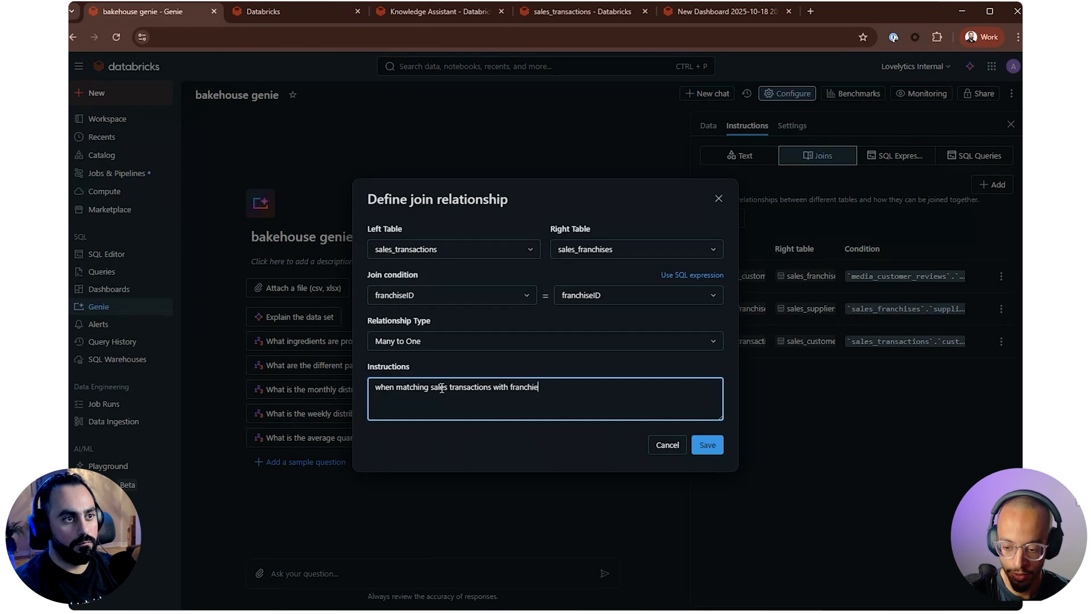
text(se)
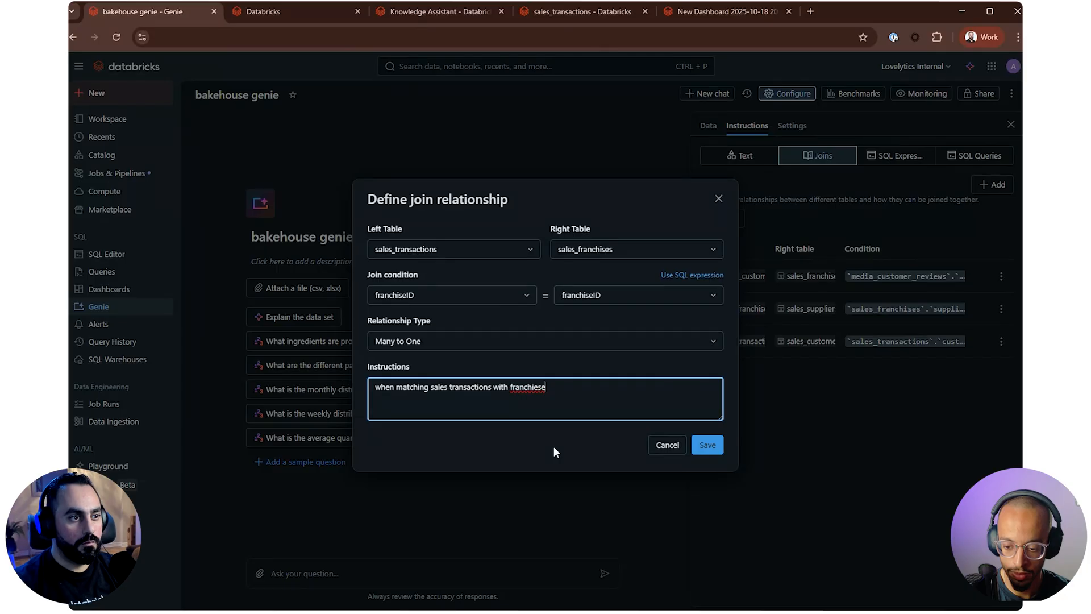
key(BackSpace)
key(End)
text(s)
click(708, 444)
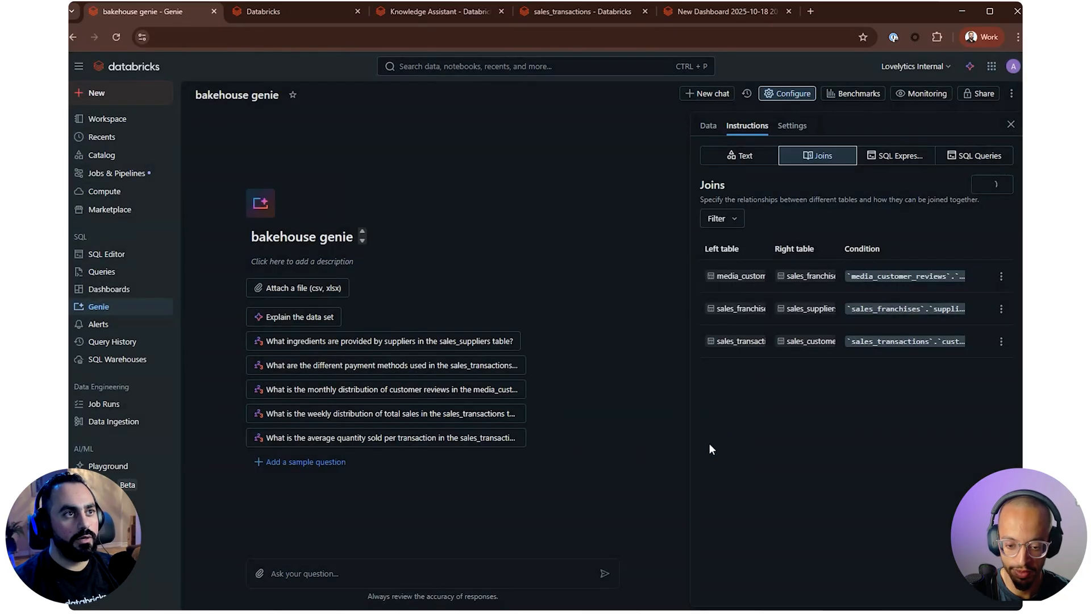
Examine the sample data of media_gold_reviews_chunked and media_customer_reviews in the catalog for join columns, and return to the Genie joins
click(616, 20)
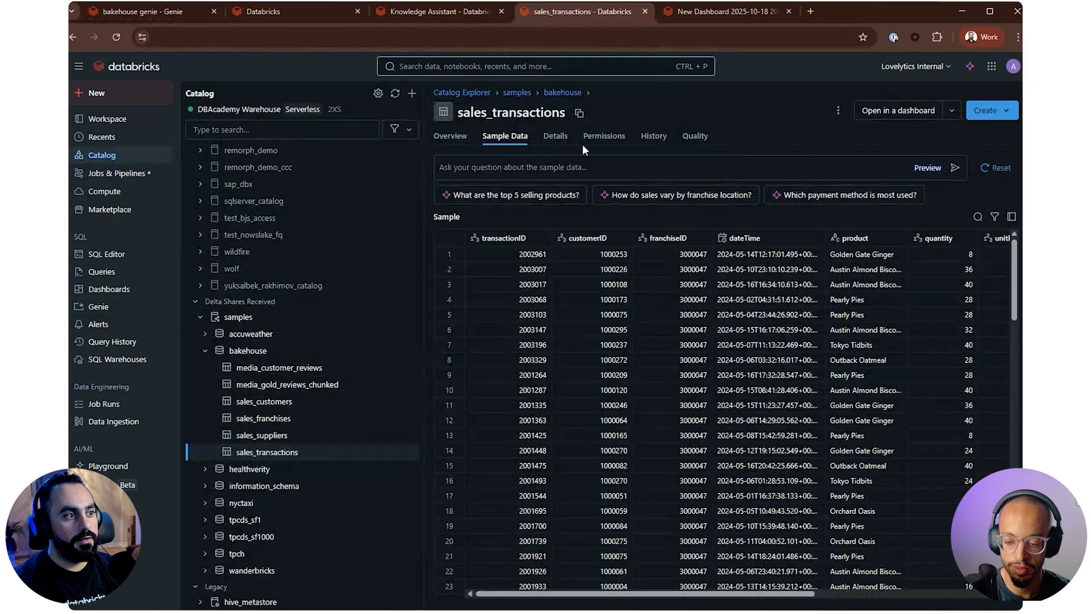
click(285, 384)
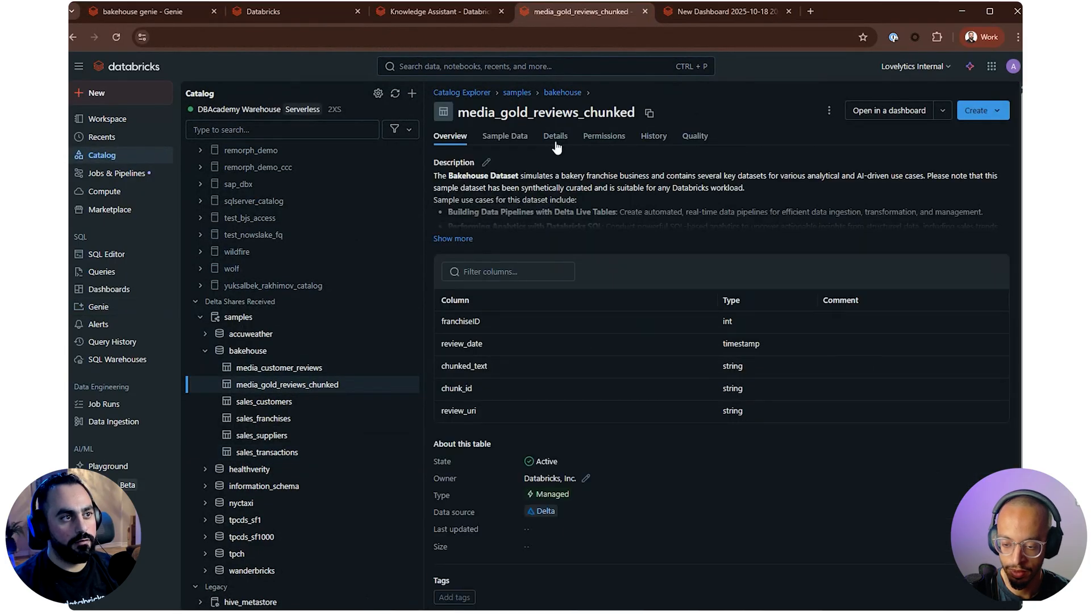
click(517, 137)
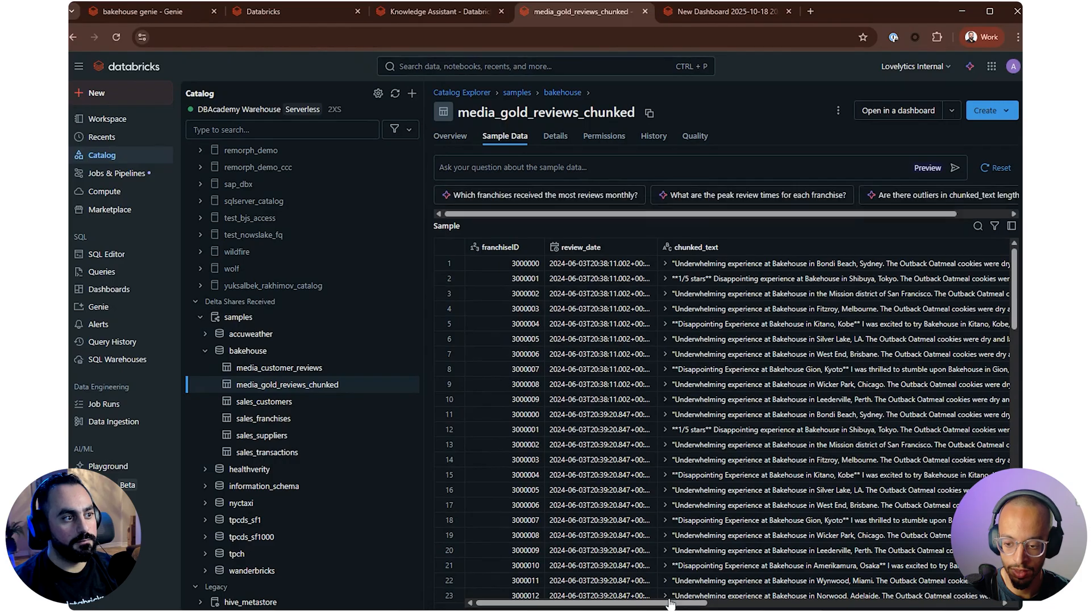
drag(671, 602, 533, 576)
click(278, 367)
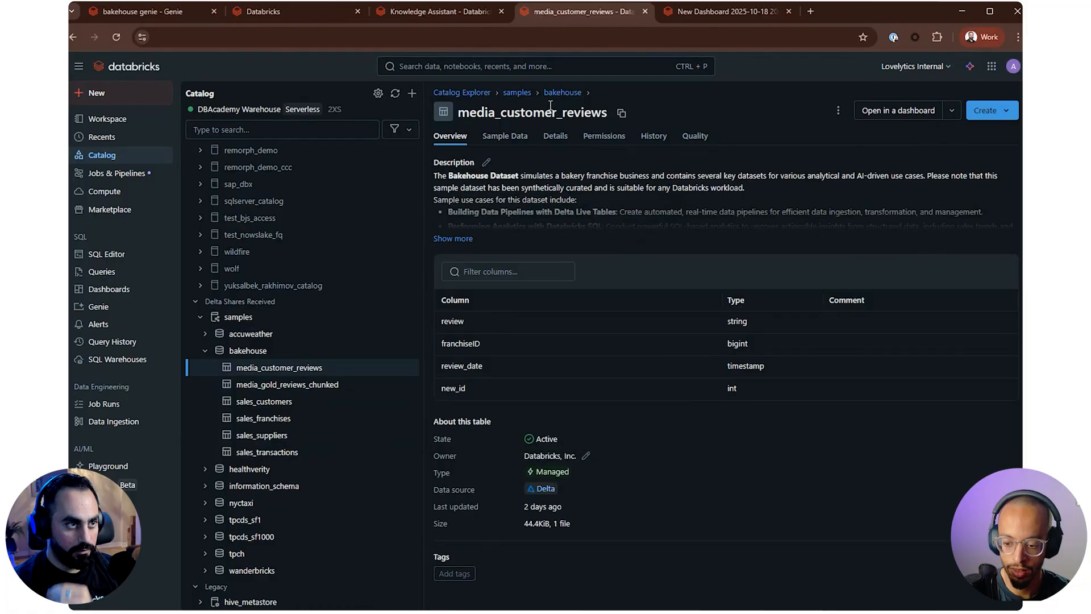
click(504, 136)
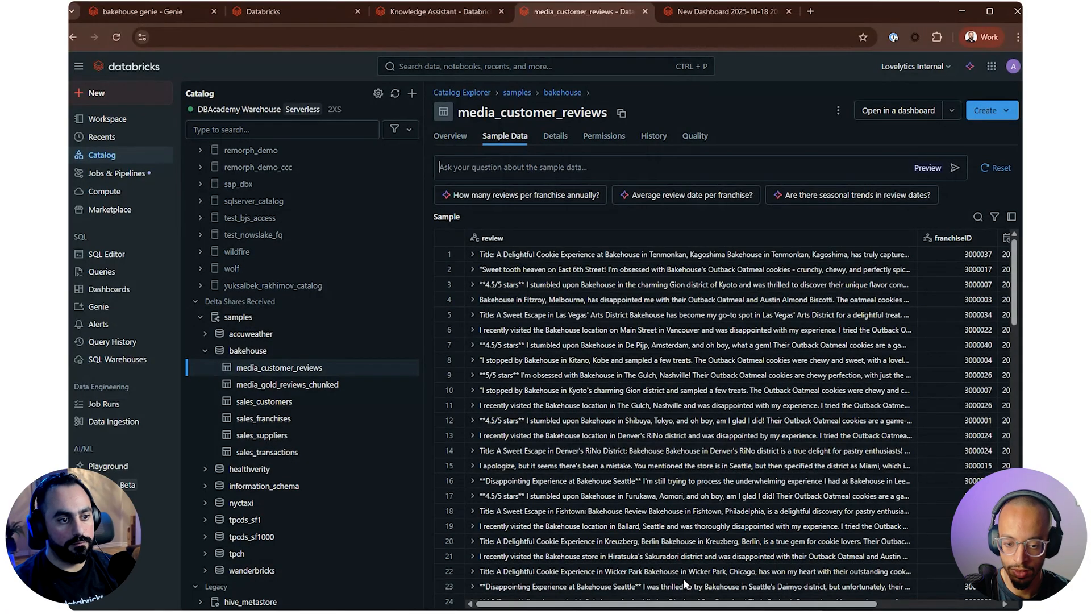
drag(703, 601, 608, 600)
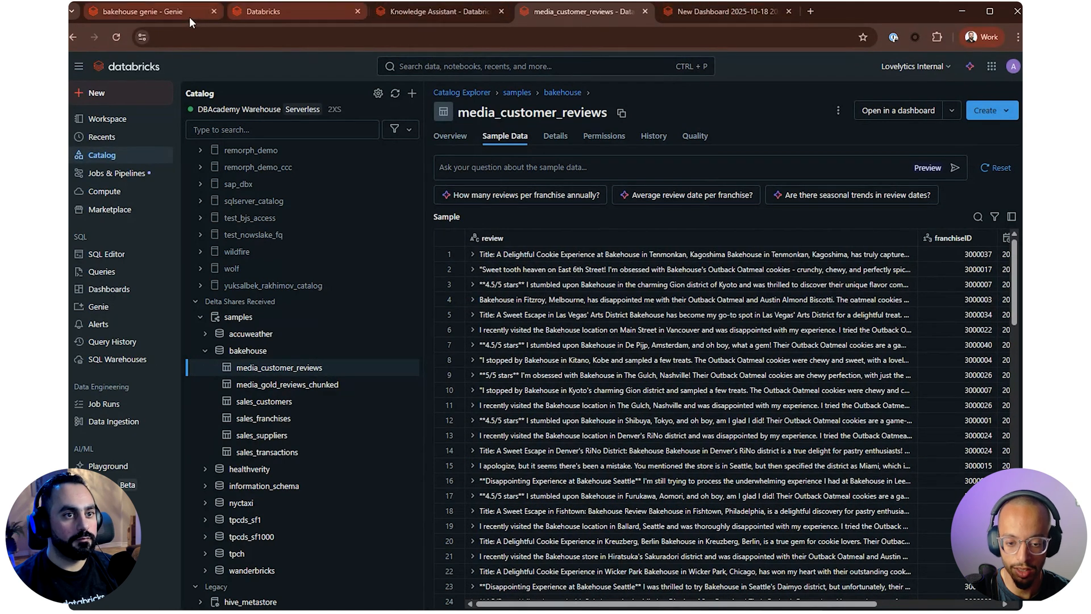
click(153, 16)
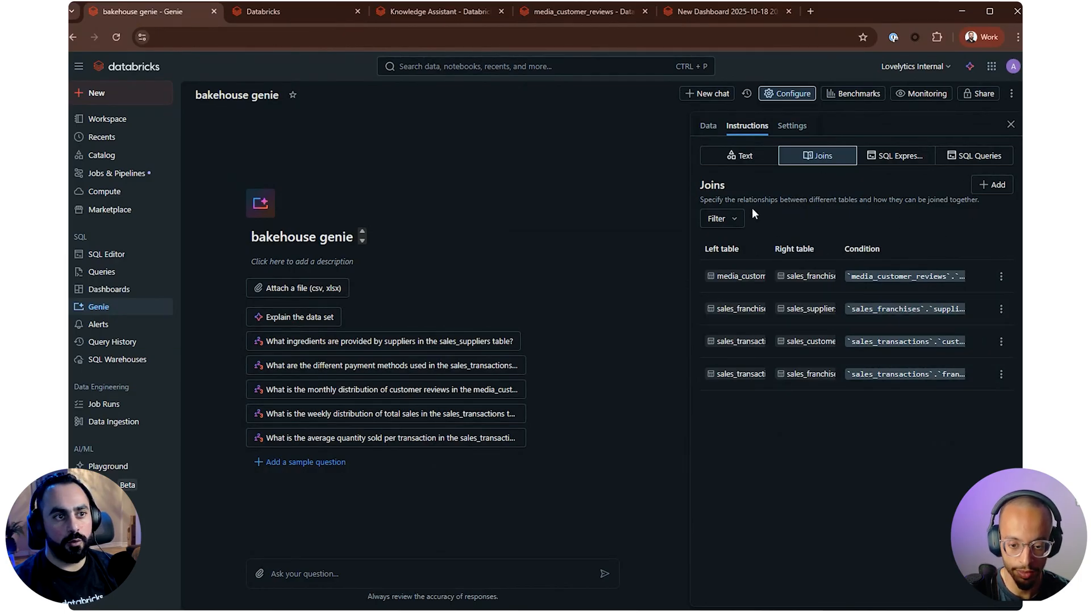
click(722, 218)
click(884, 206)
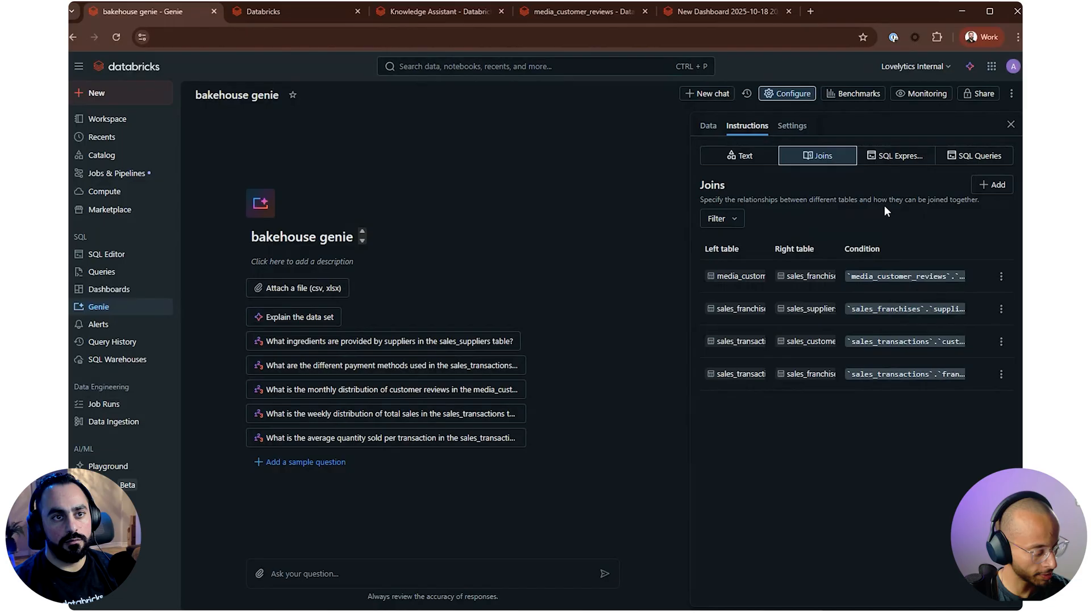
click(990, 184)
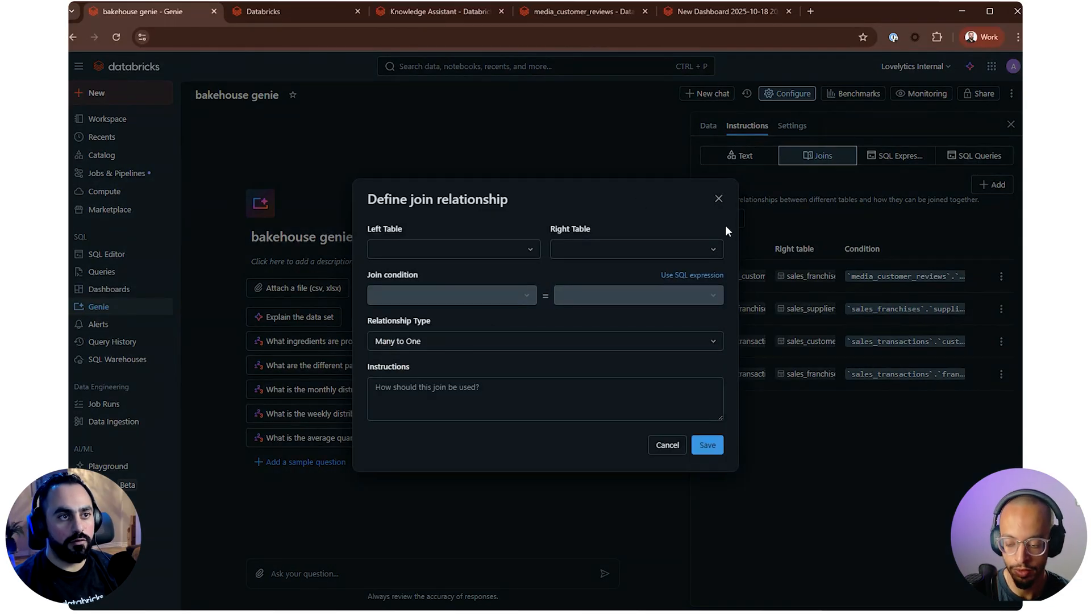
click(719, 199)
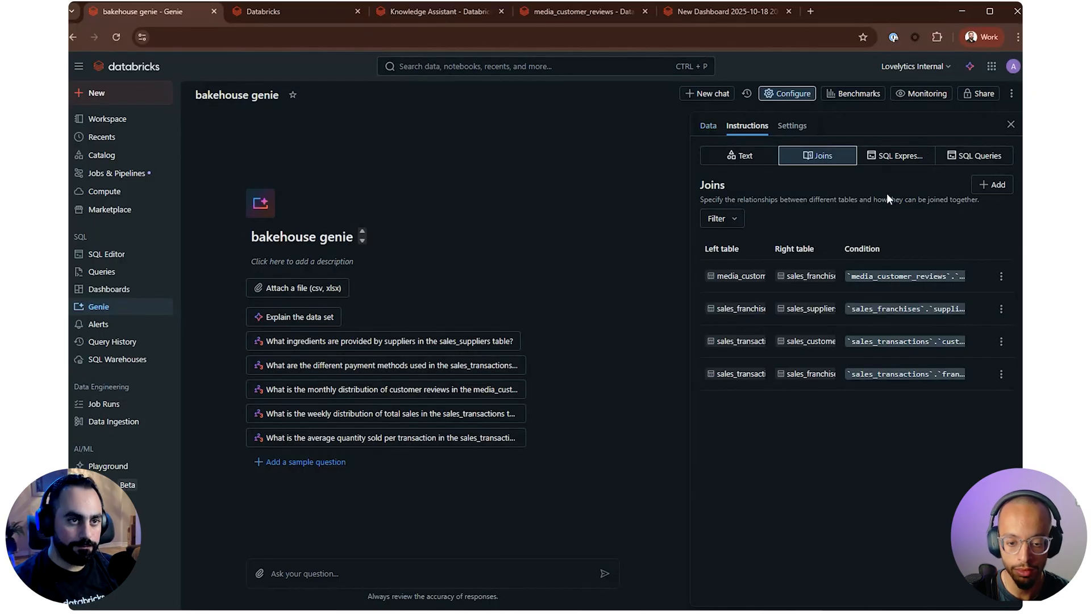
Look over the SQL queries and common SQL expressions sections of the Genie space's instructions
click(883, 166)
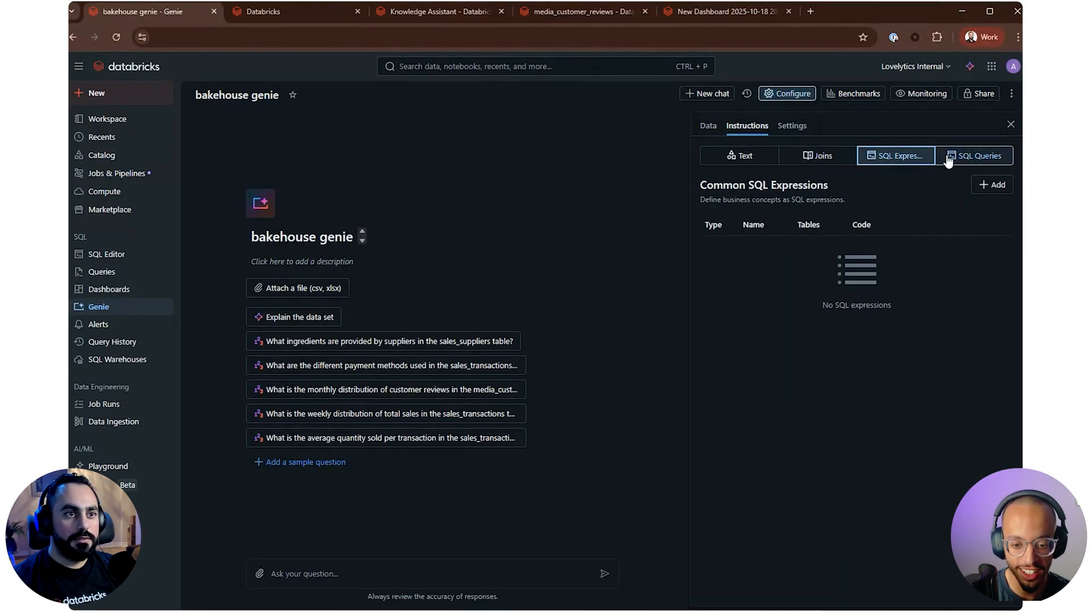
click(958, 159)
click(900, 156)
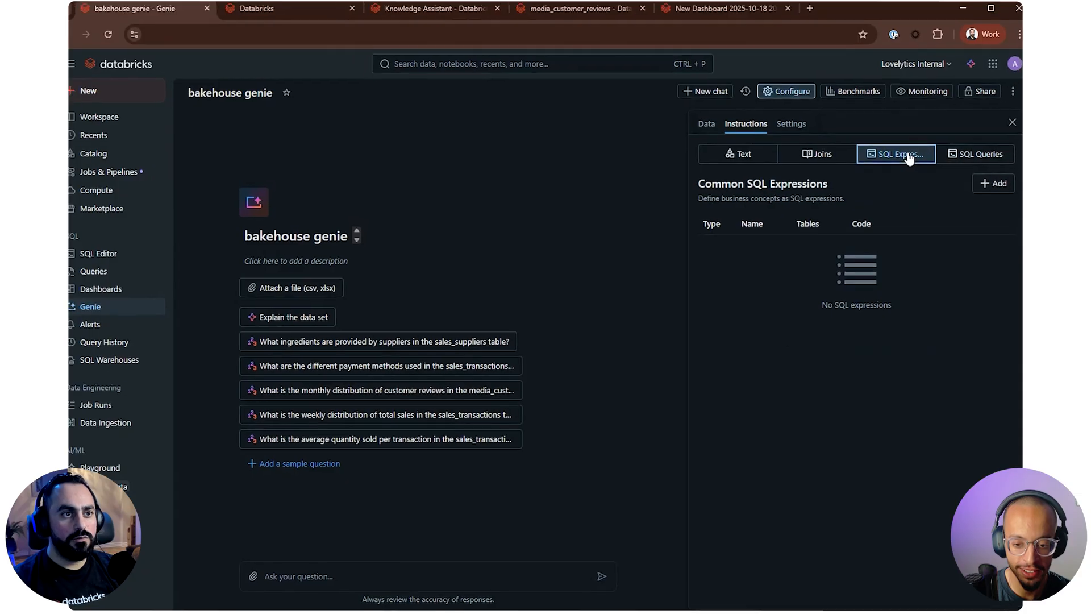
click(977, 116)
click(878, 113)
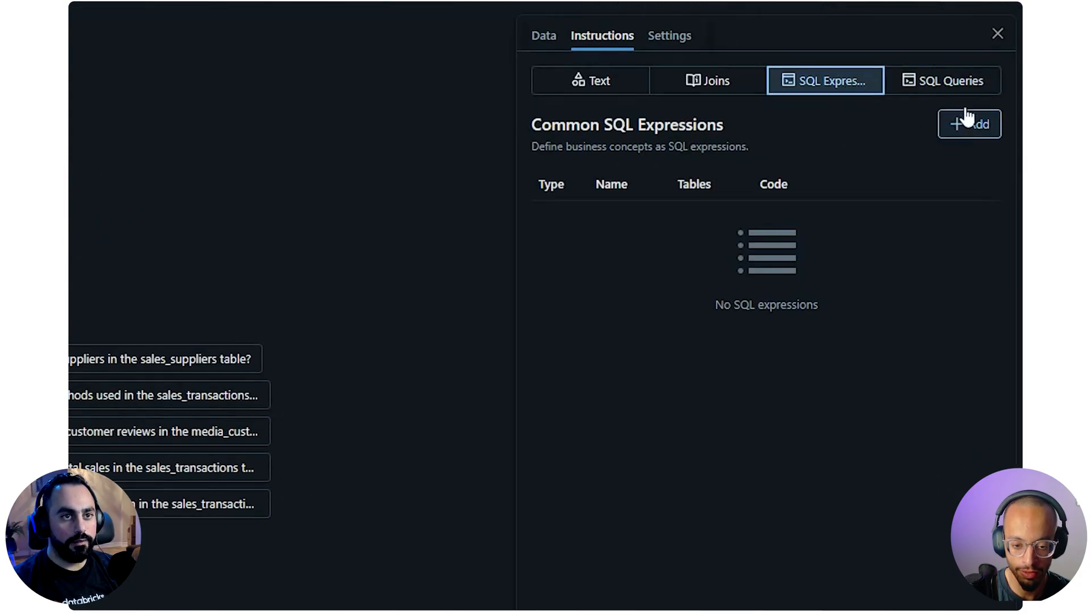
Examine the name, code, synonyms and instructions fields of a new example filter under common SQL expressions, without saving one
click(964, 83)
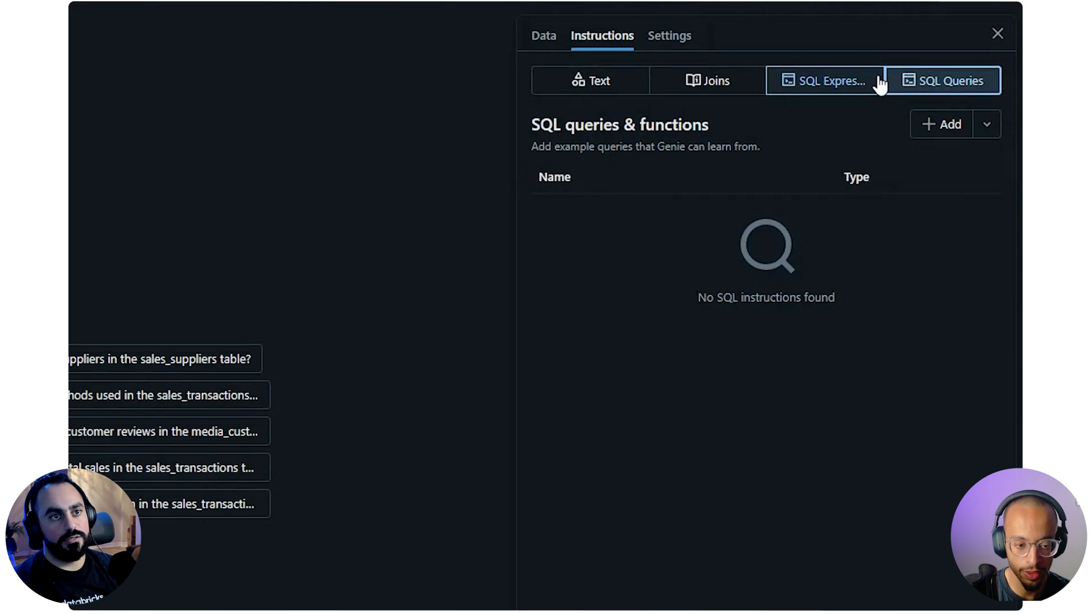
click(841, 90)
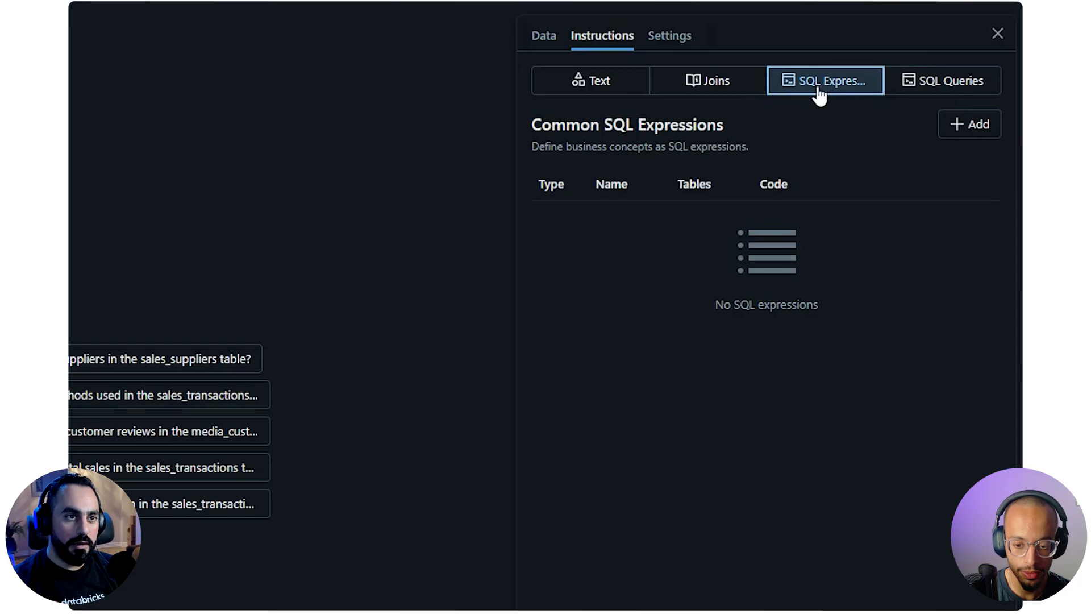
click(970, 124)
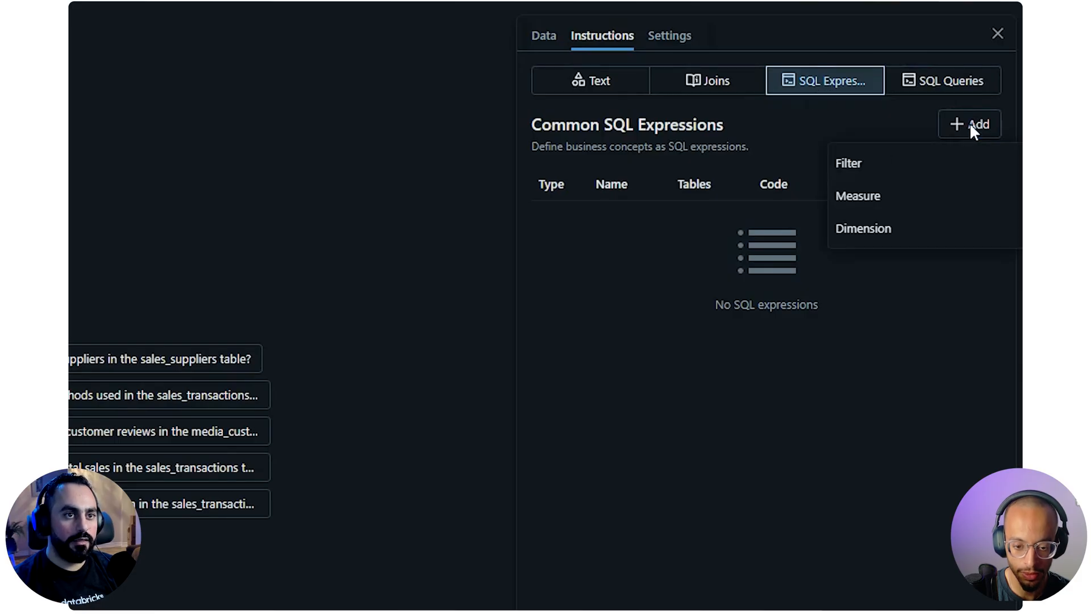
click(890, 168)
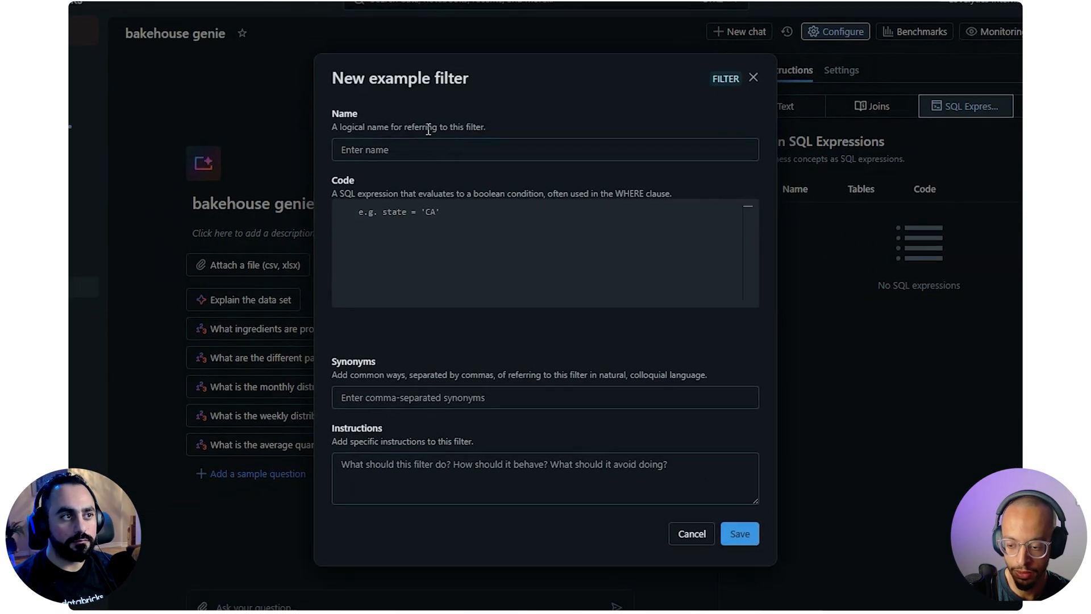
drag(334, 80, 482, 83)
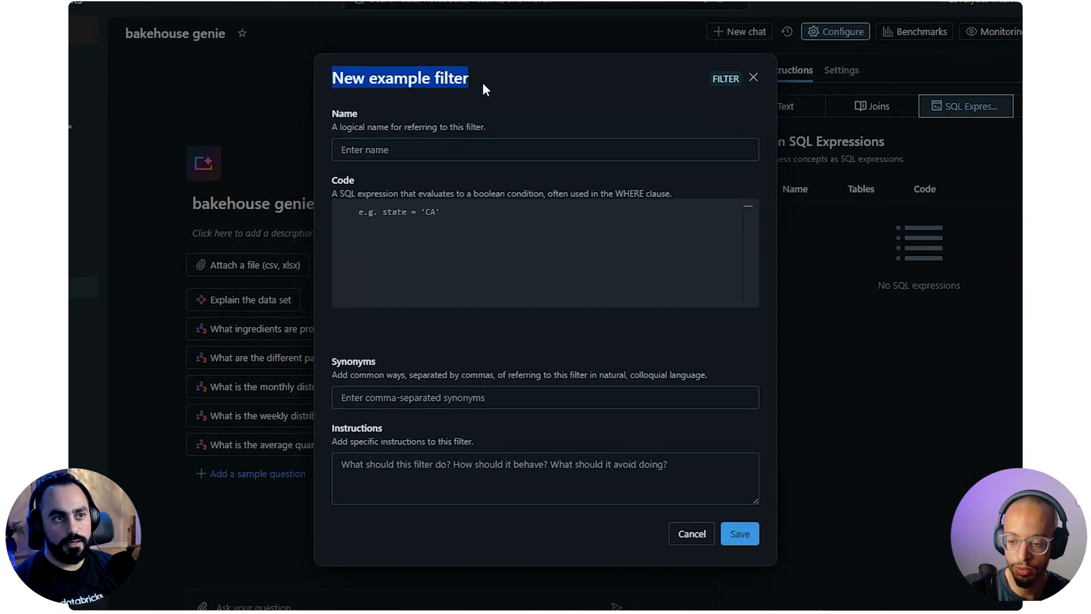
click(401, 210)
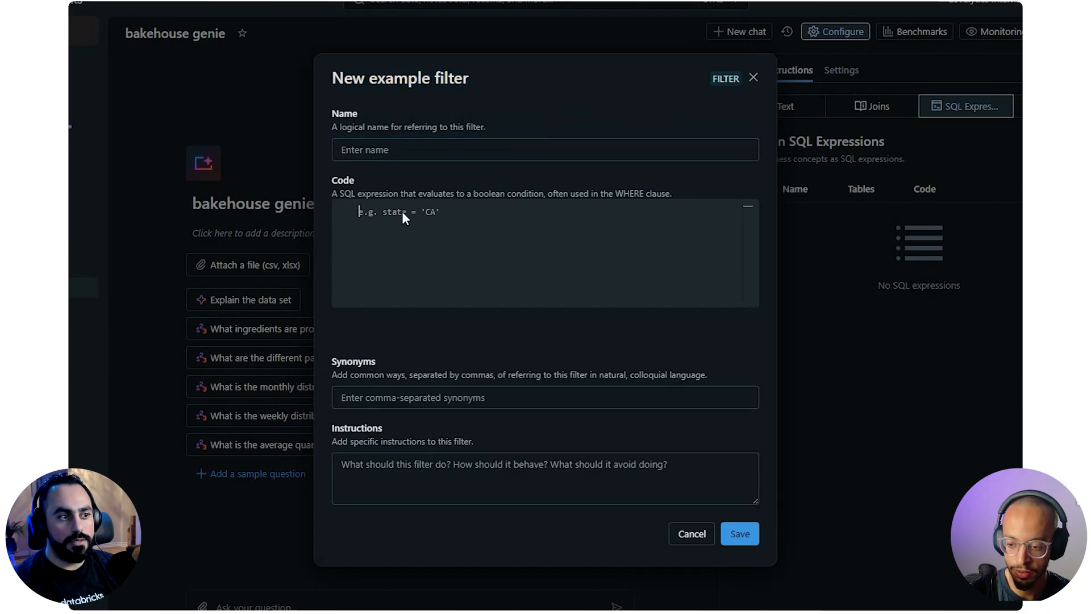
click(434, 400)
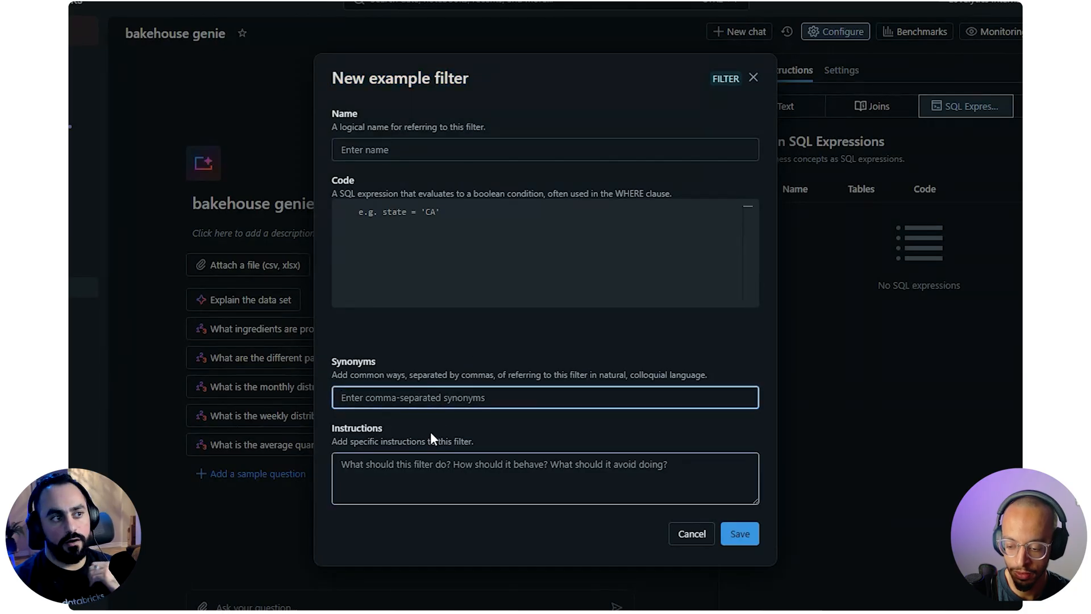
click(436, 211)
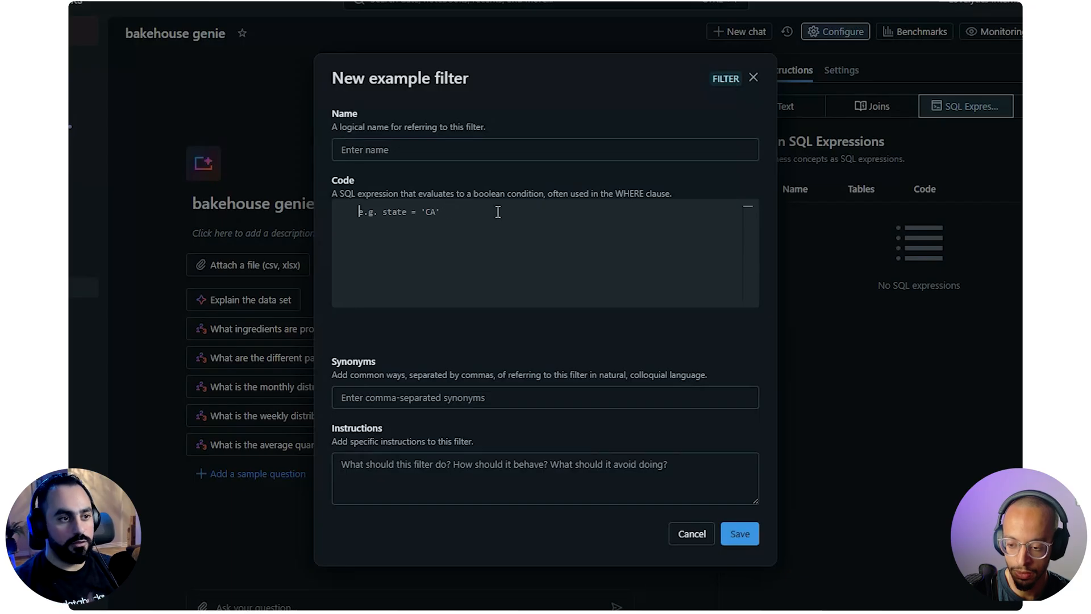
click(687, 535)
Examine the forms for a new calculated dimension and a new calculated measure, closing both without saving
click(970, 125)
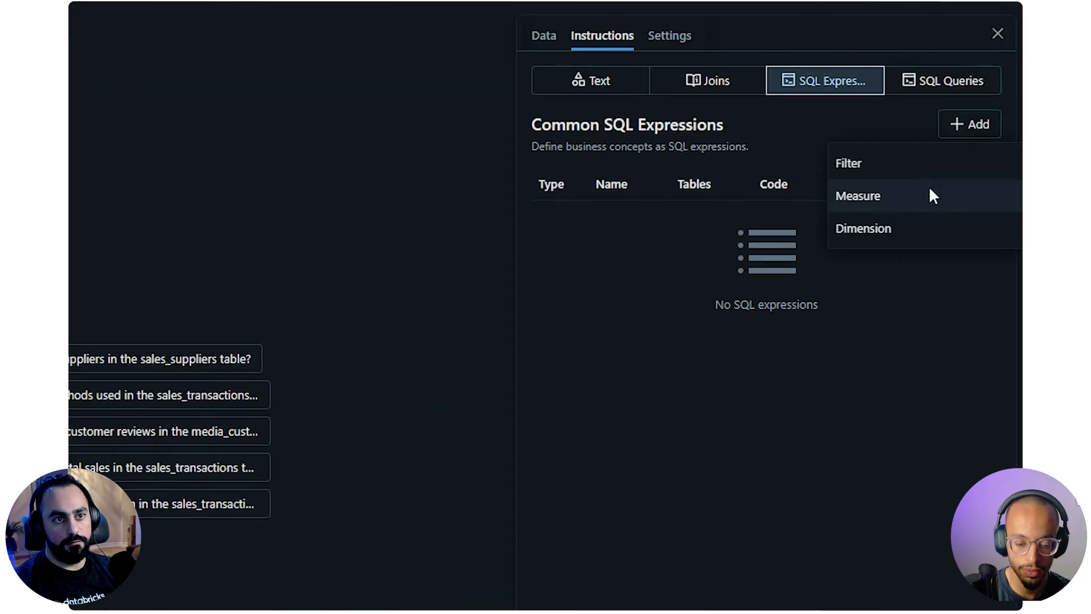
click(889, 230)
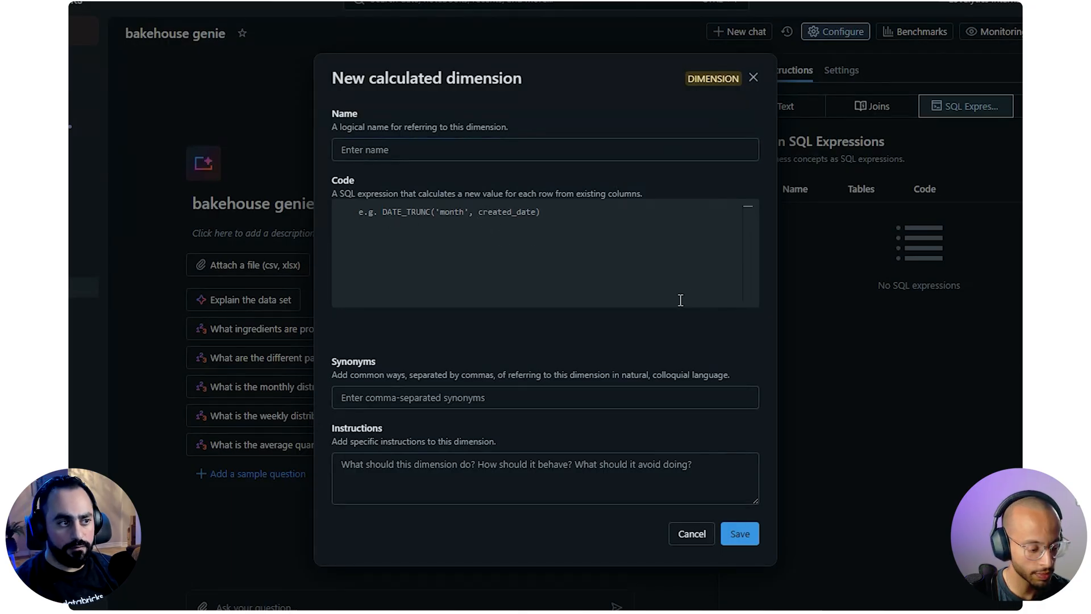
click(381, 393)
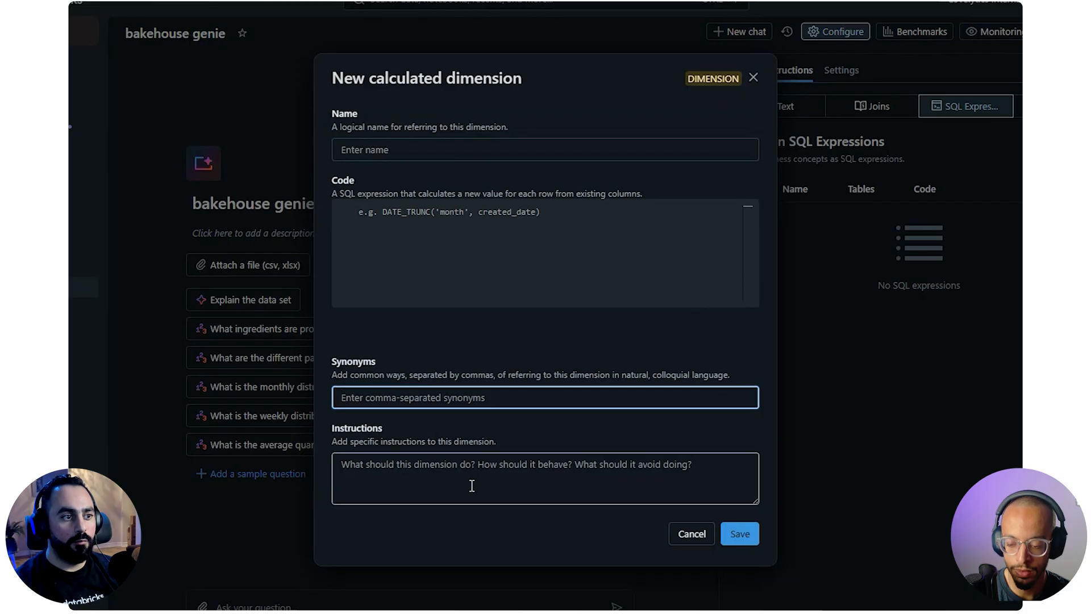
click(472, 486)
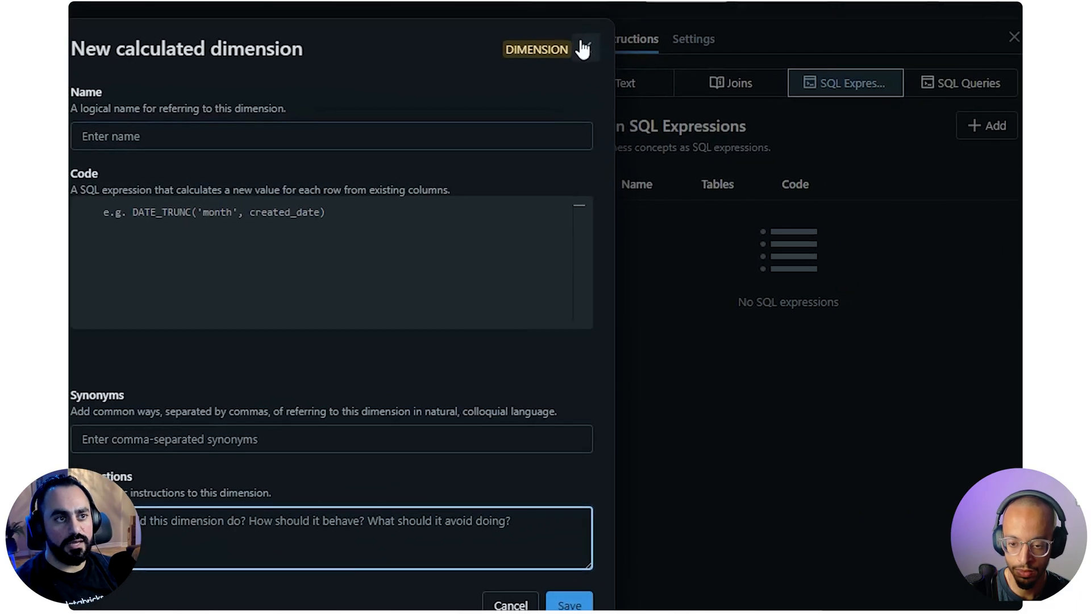
click(582, 50)
click(988, 131)
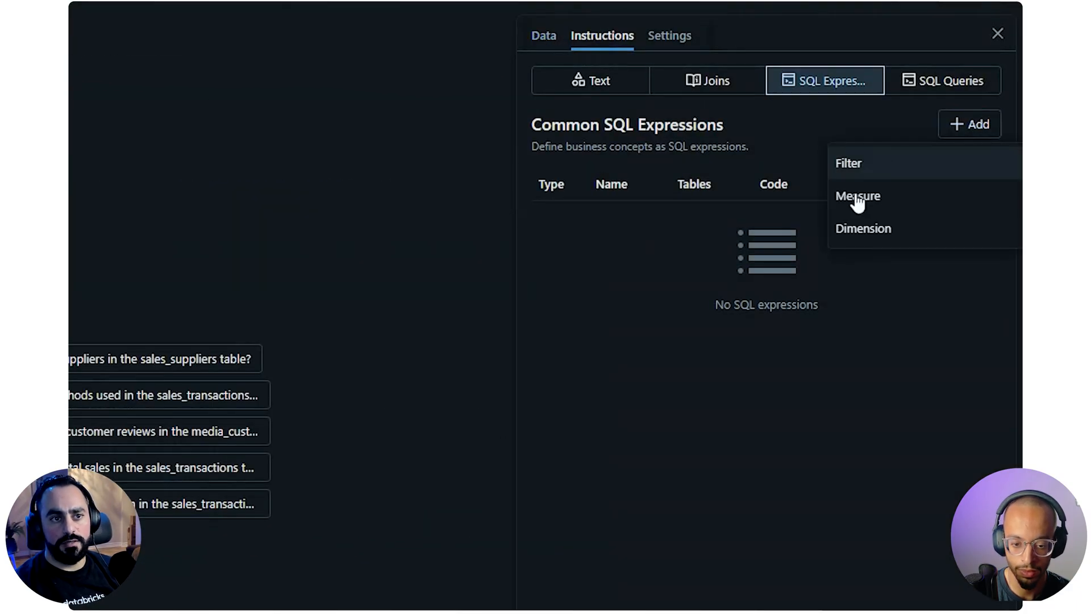
click(857, 199)
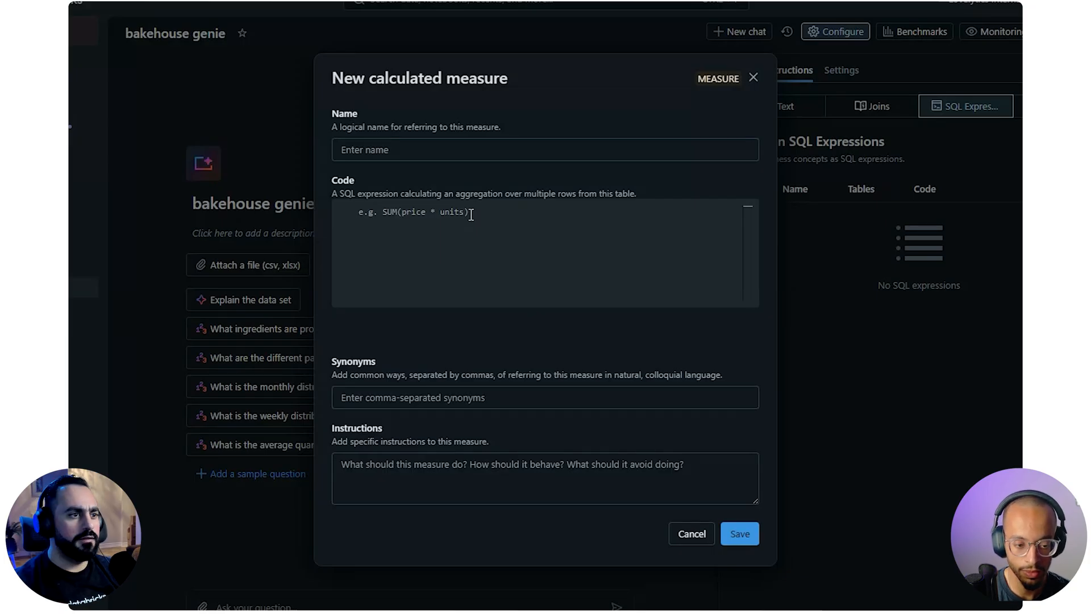
click(753, 77)
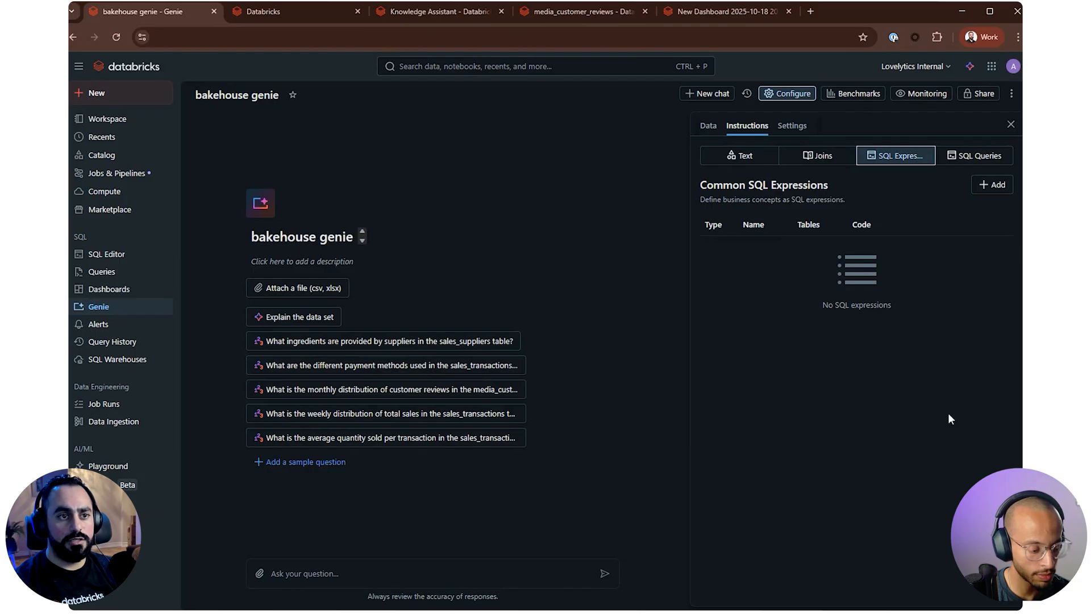
Review the SQL query and function options, the linked data tables and the general text instructions of the Genie space
click(959, 161)
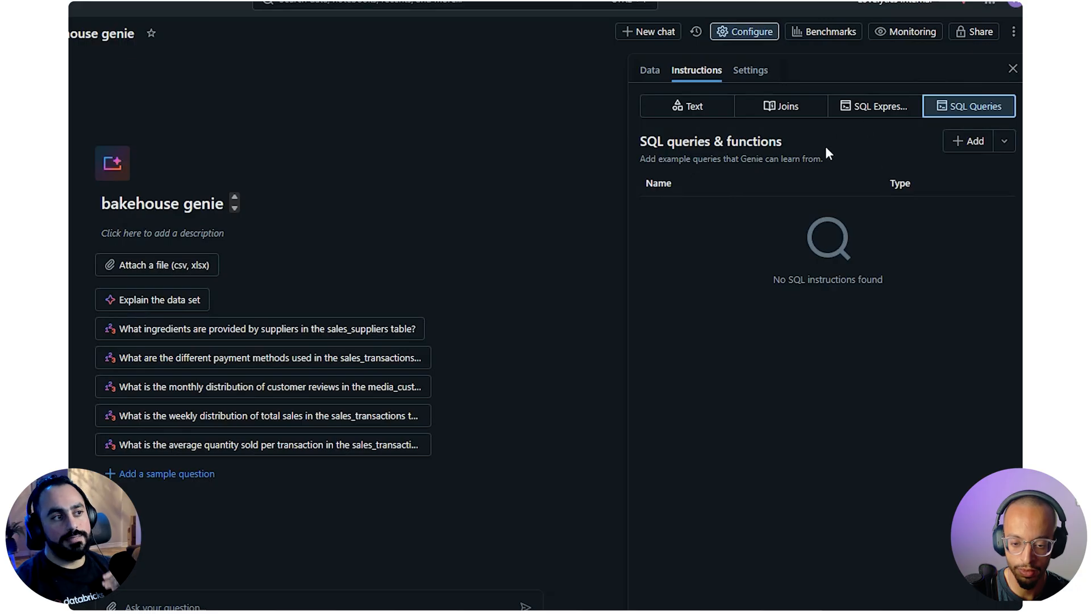
click(1004, 143)
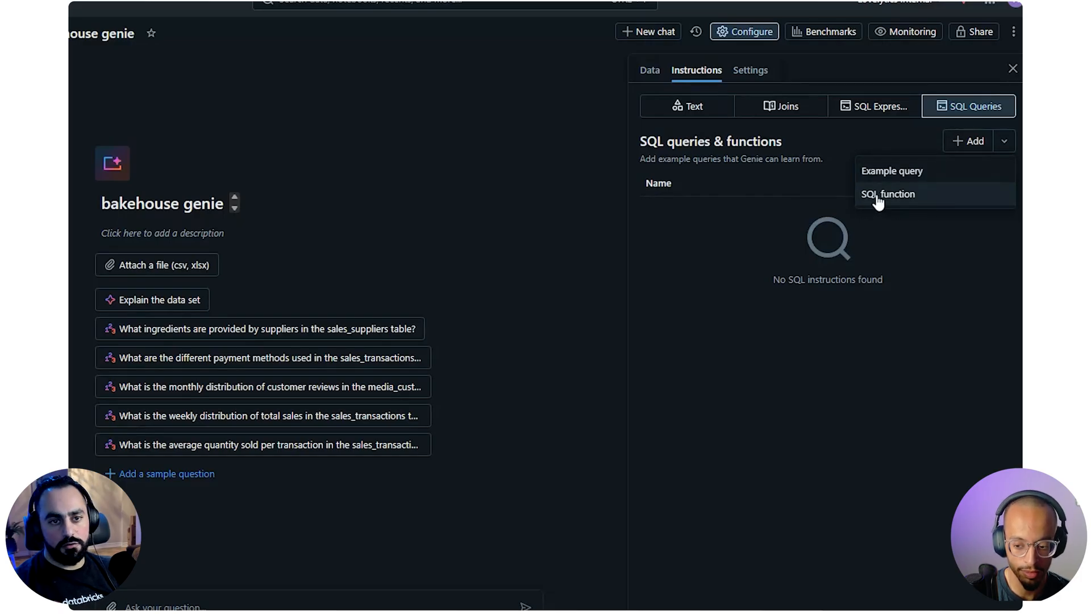
click(758, 231)
click(652, 70)
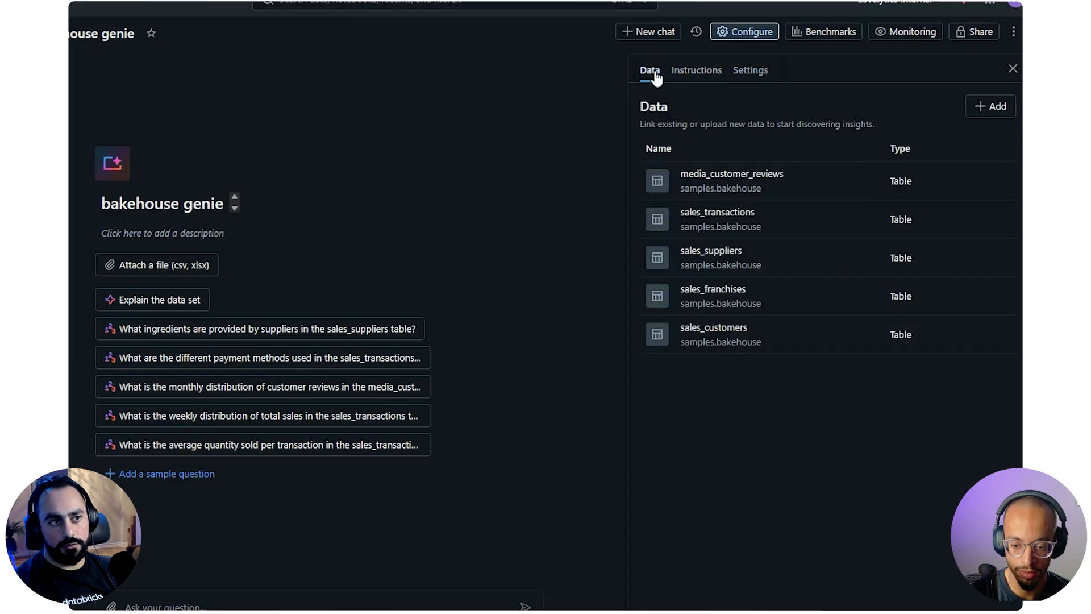
click(689, 74)
click(688, 119)
click(741, 272)
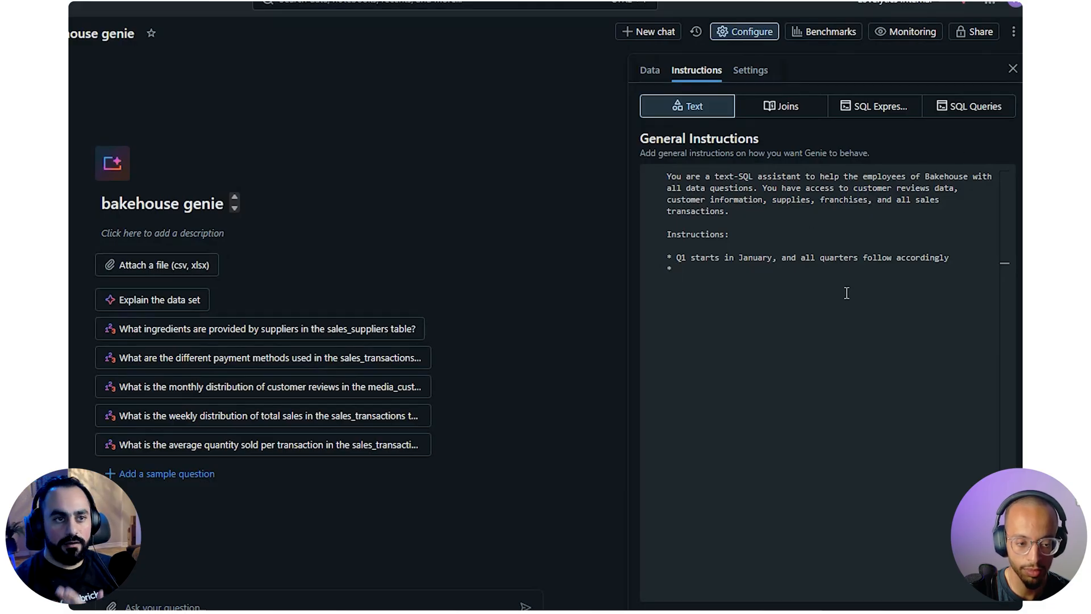
click(976, 107)
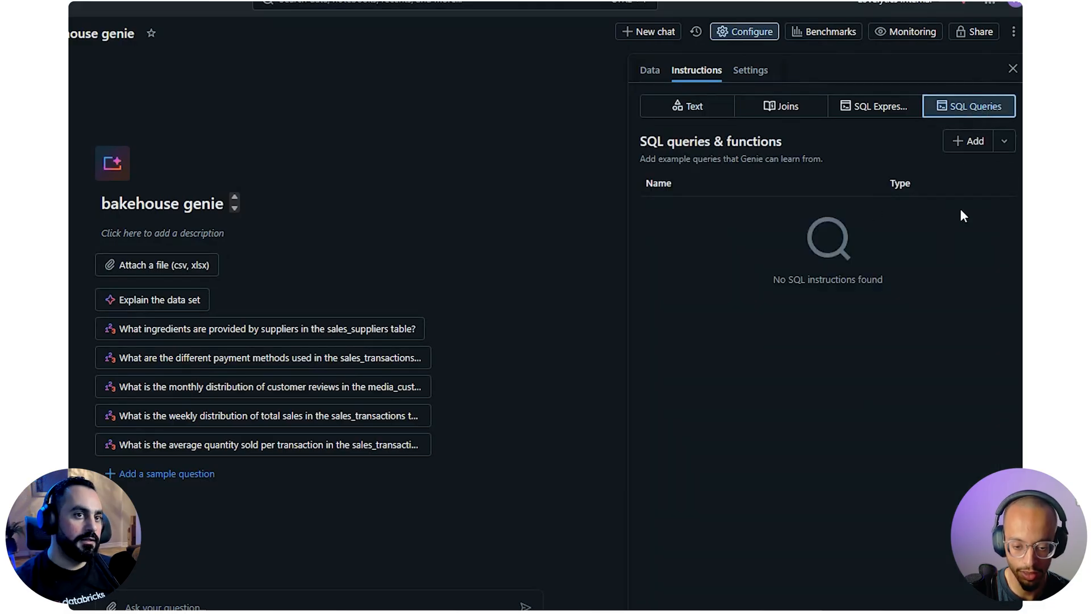
Start a new example SQL query in the Genie space and copy the media_customer_reviews table's full name from the catalog
click(972, 141)
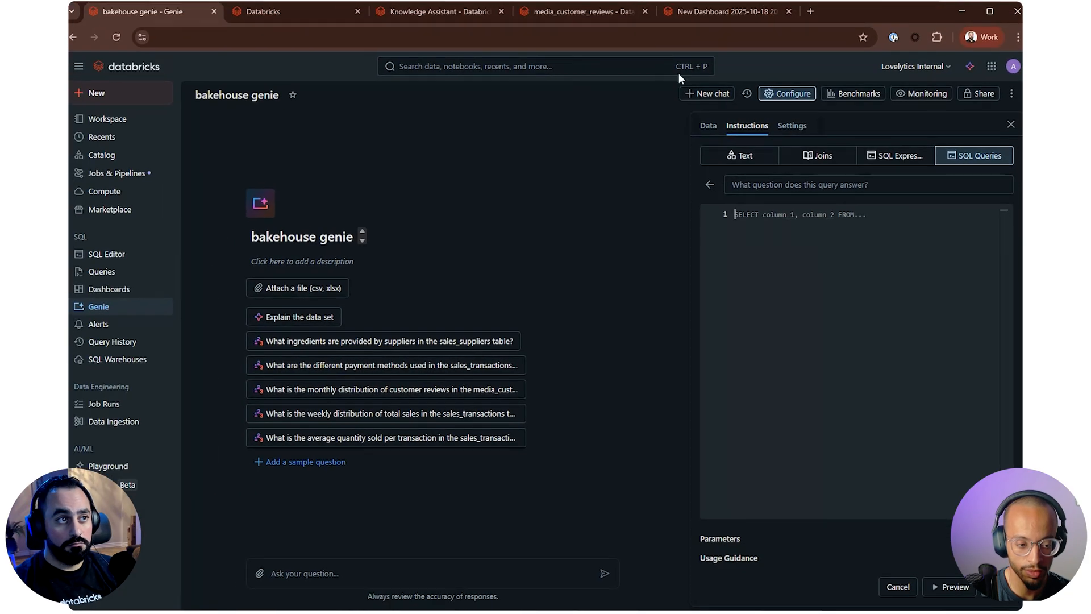
click(561, 14)
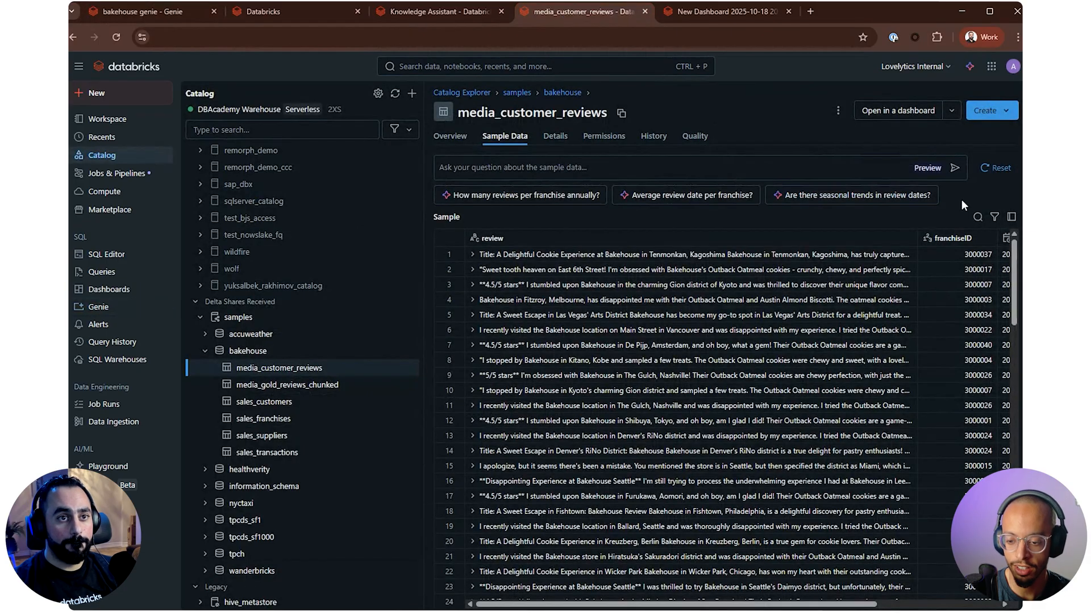
click(950, 112)
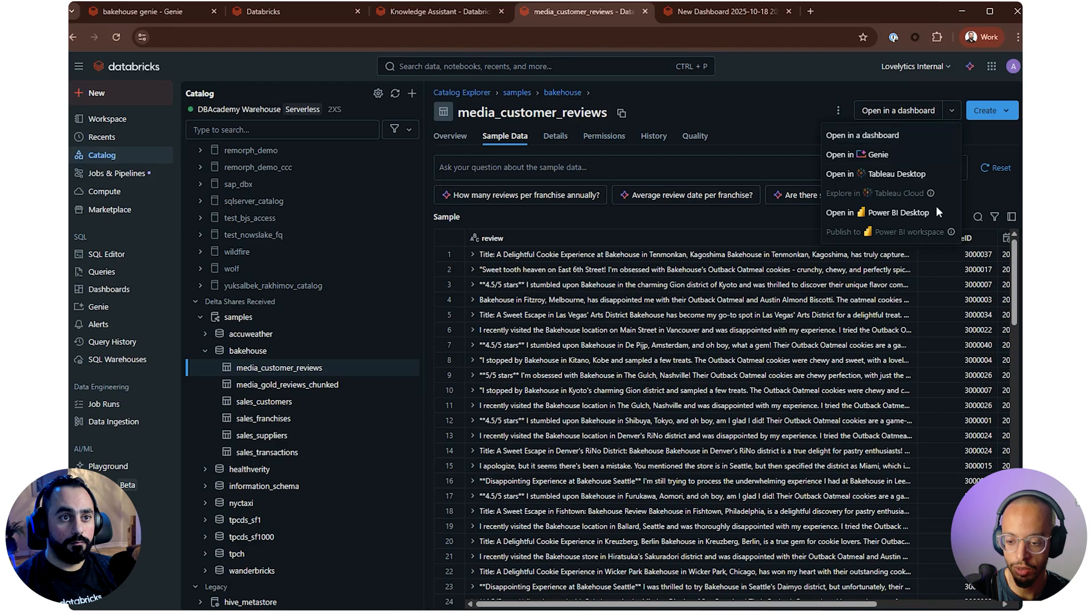
click(610, 214)
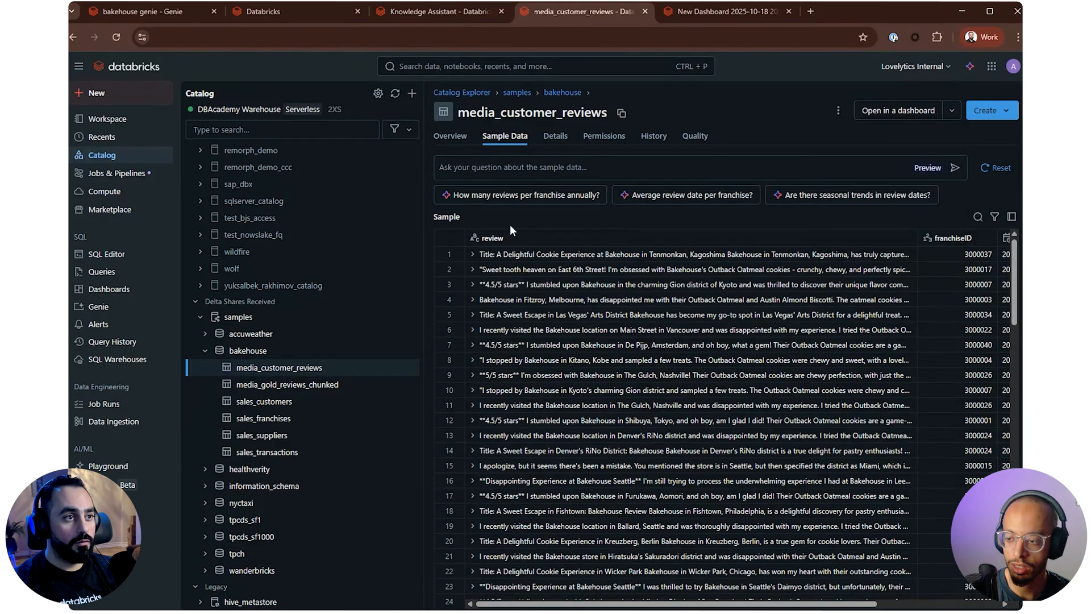
click(621, 113)
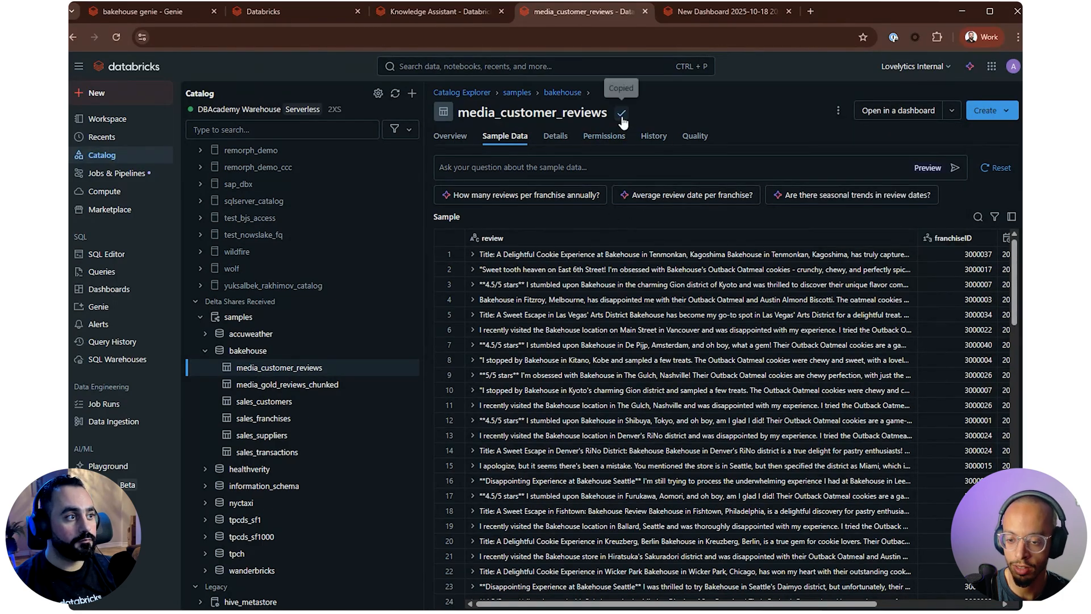
Open the SQL editor in a separate browser tab and paste the copied table name into the new query
middle_click(117, 252)
click(678, 13)
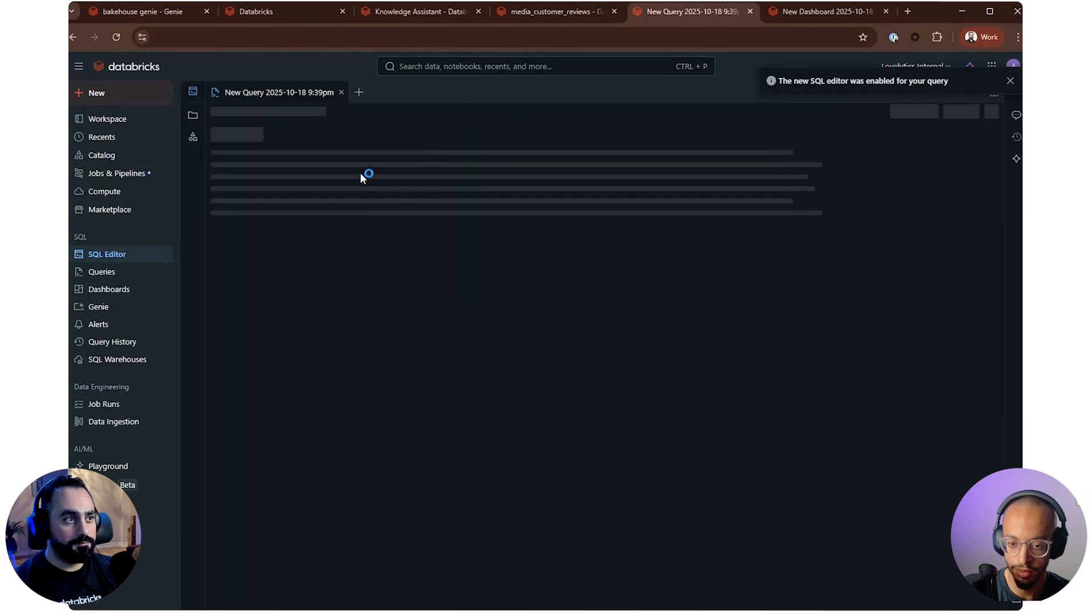
click(716, 380)
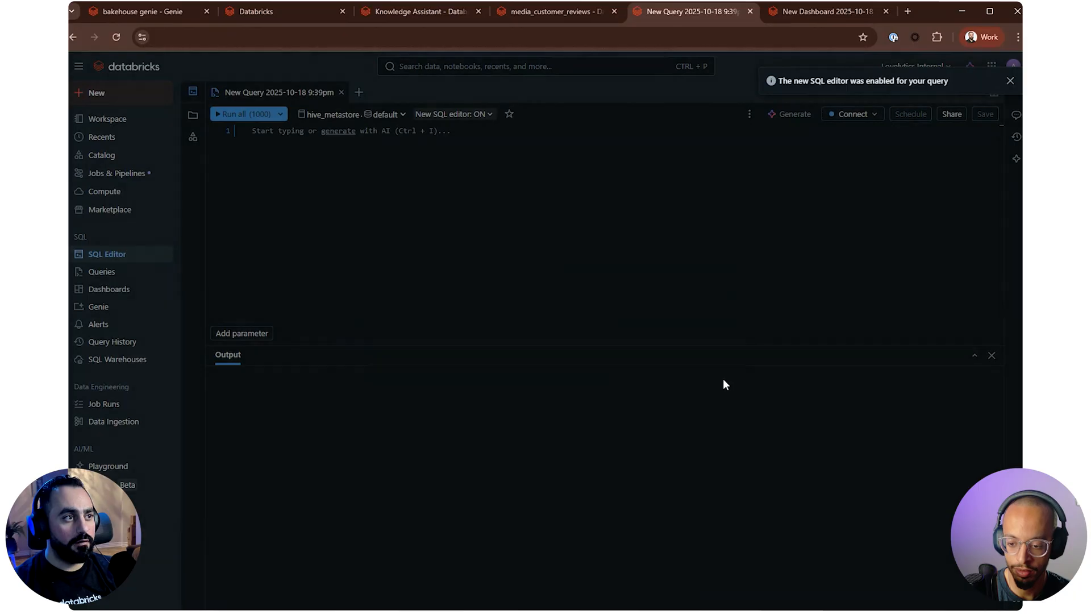
key(ctrl+v)
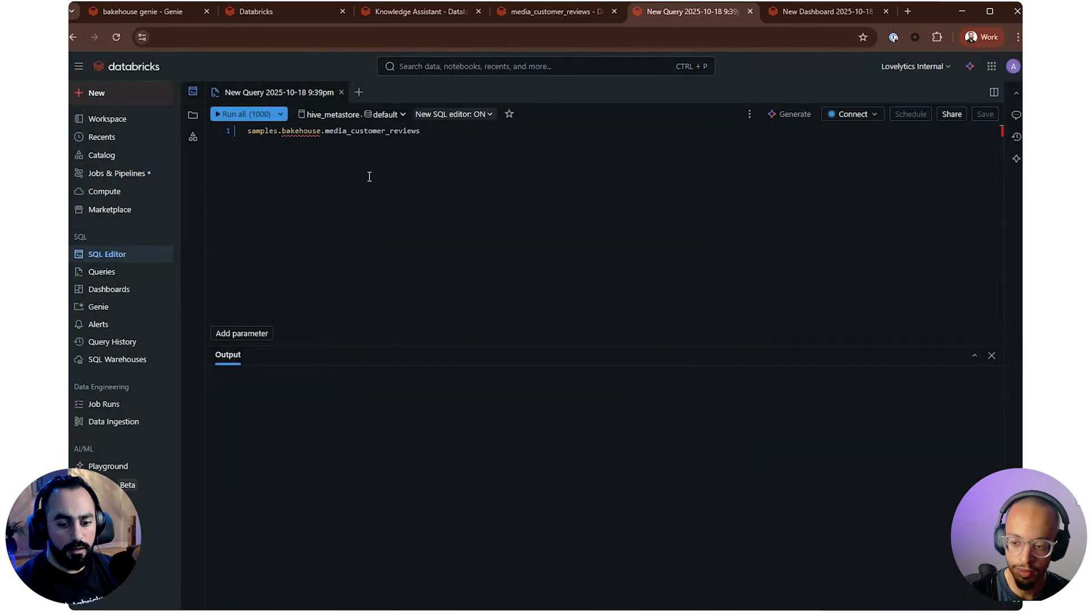
Complete the query as "select * from samples.bakehouse.media_customer_reviews" with "limit 1" on the second line
key(Home)
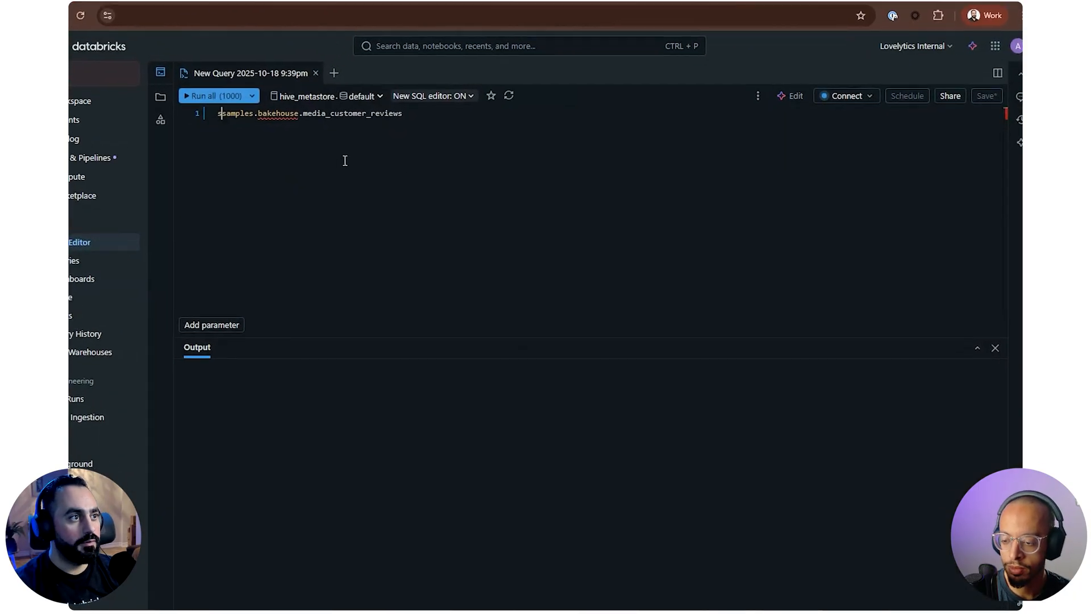
text(selec)
text(t )
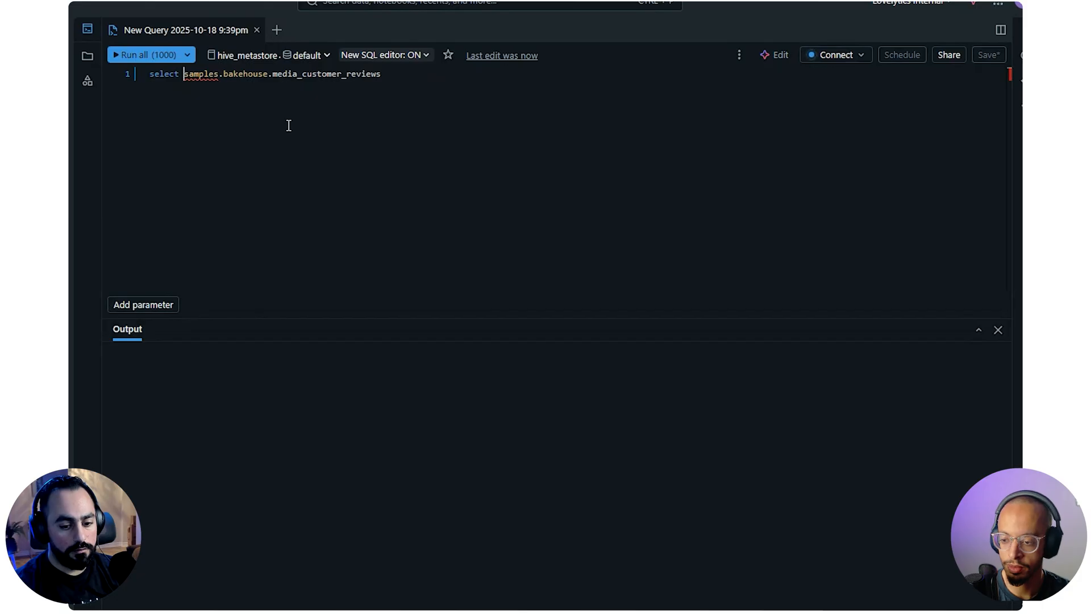
text(* frim)
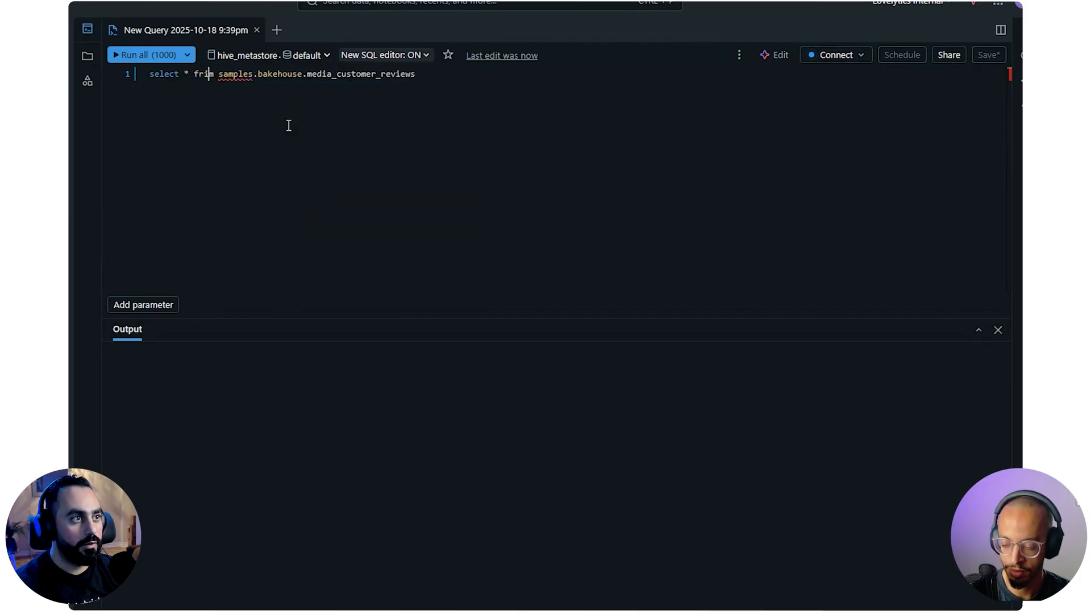
key(BackSpace)
text(o)
key(End)
key(Return)
text(li)
key(Return)
text(1)
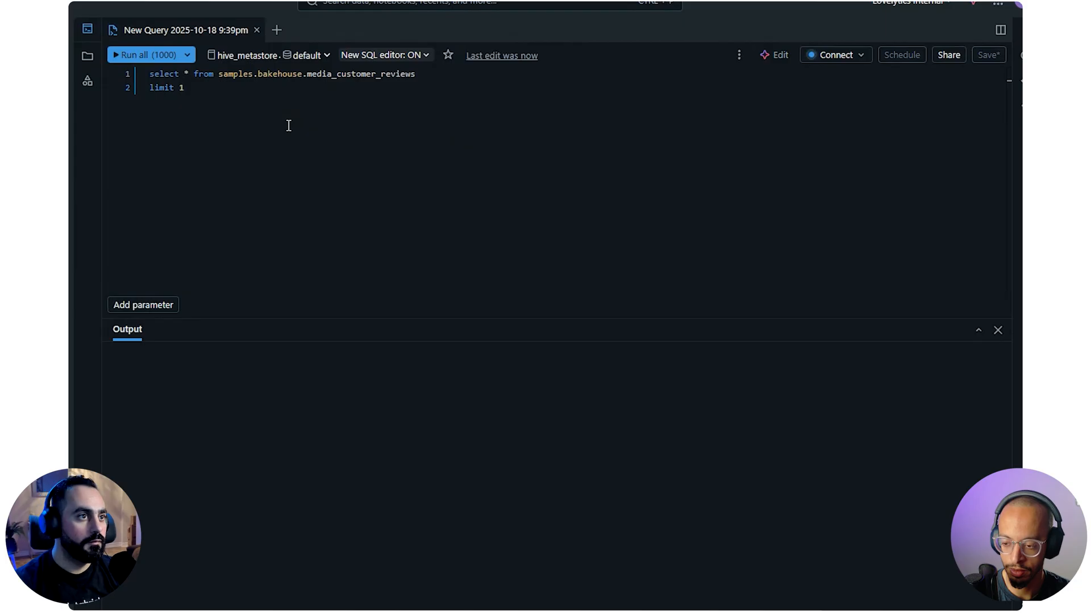
Run the query on the DBAcademy Warehouse and expand the full review text in the result row
key(ctrl+Return)
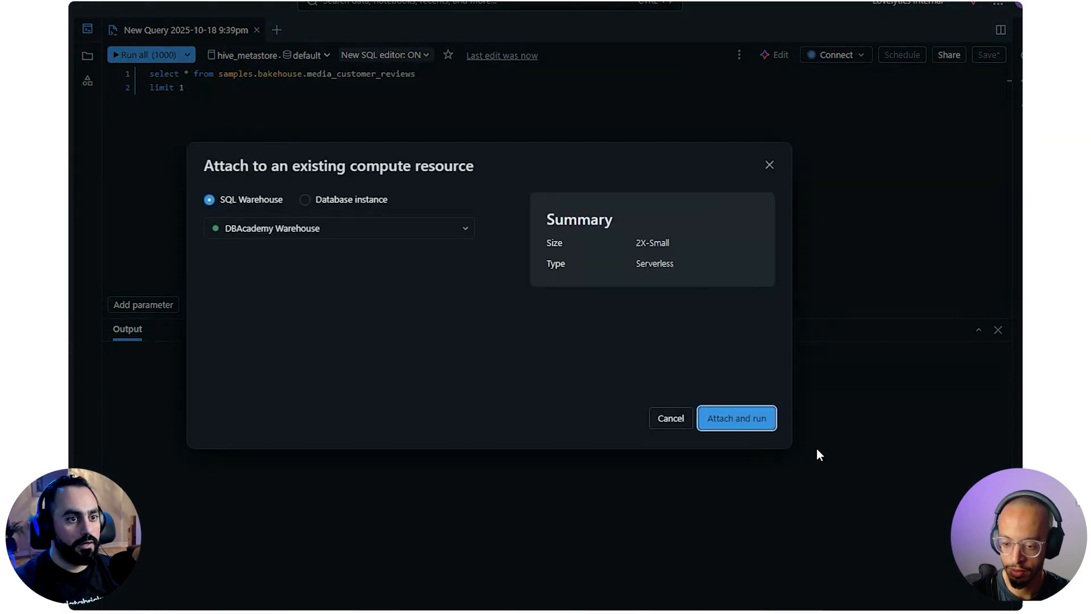
click(755, 425)
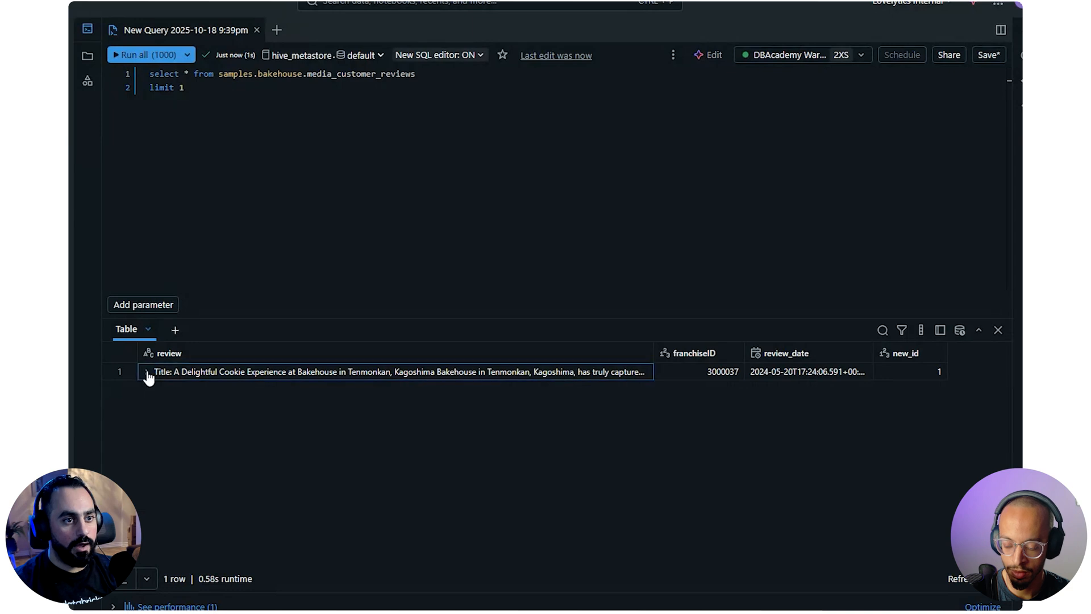
click(146, 372)
click(321, 143)
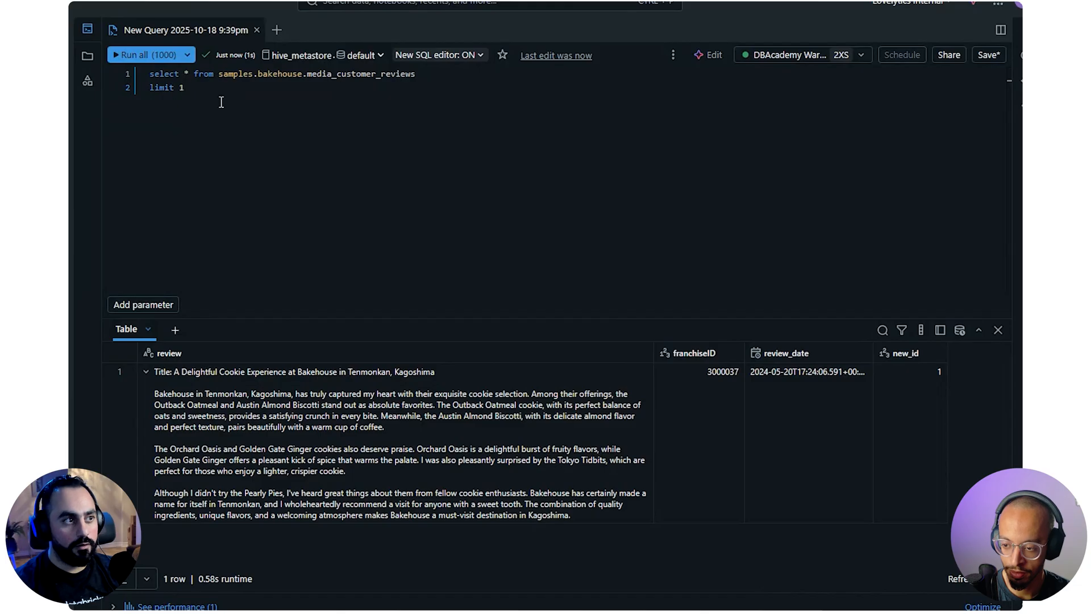
key(Return)
key(Return)
text(select )
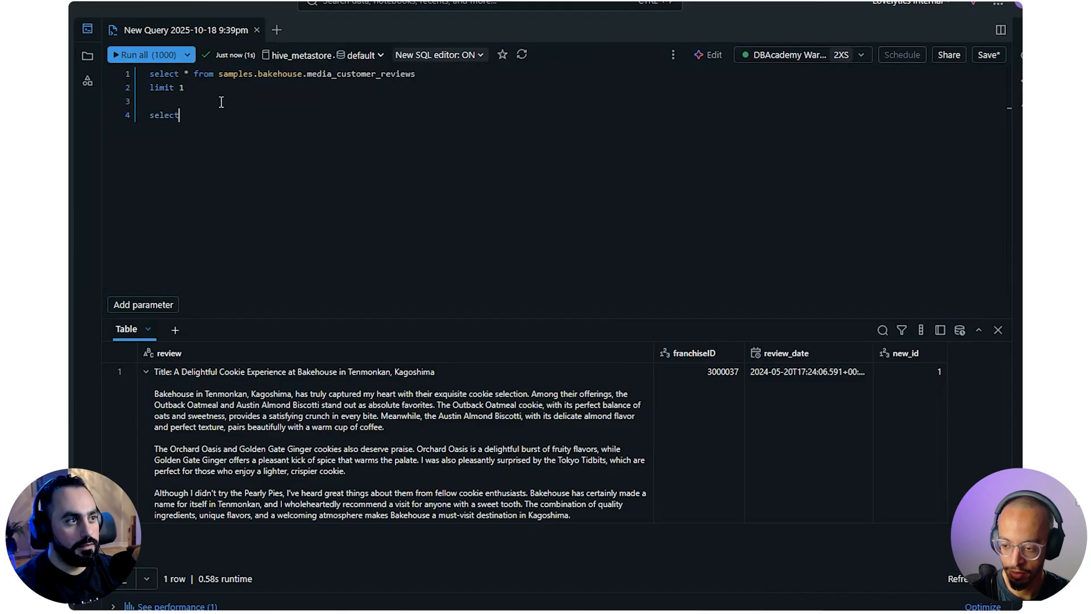
text(ai_c)
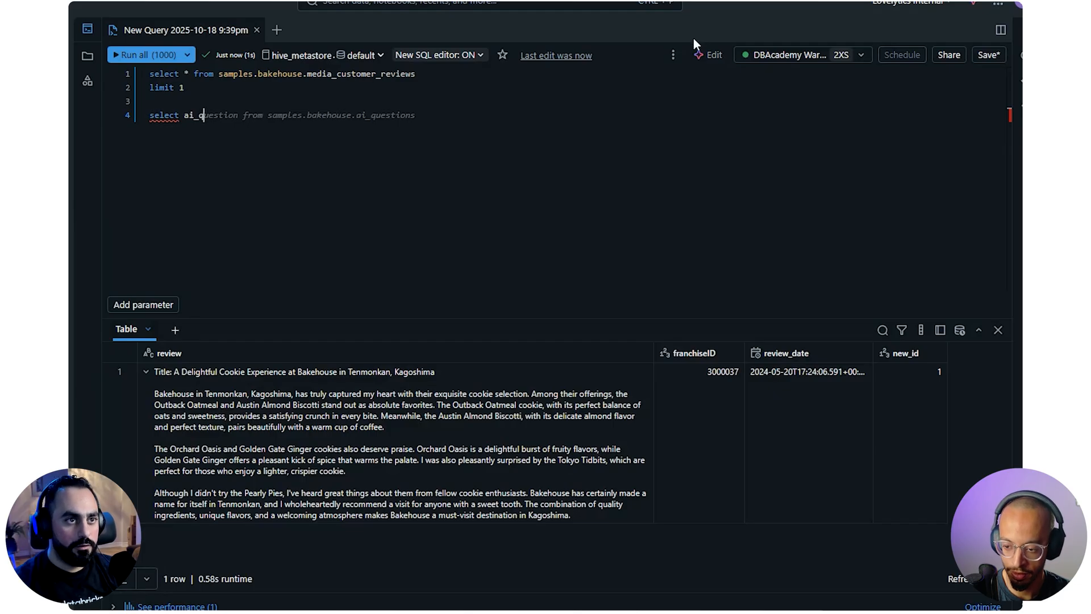
Ask the assistant to rewrite the query with the prompt "use ai_query for extract the rating of a review from 5"
click(708, 55)
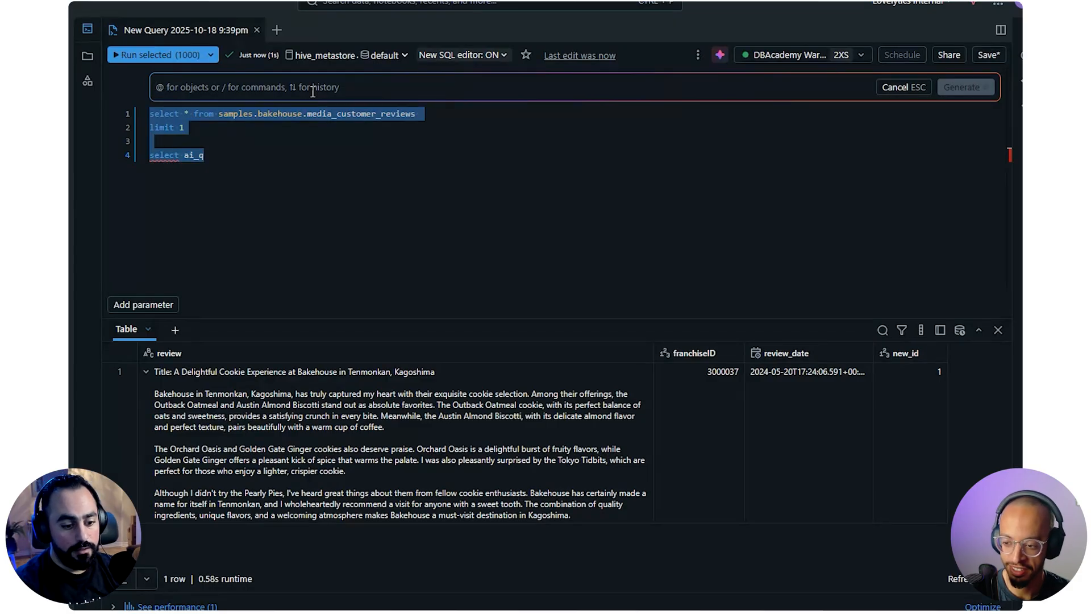
text(s)
key(BackSpace)
key(BackSpace)
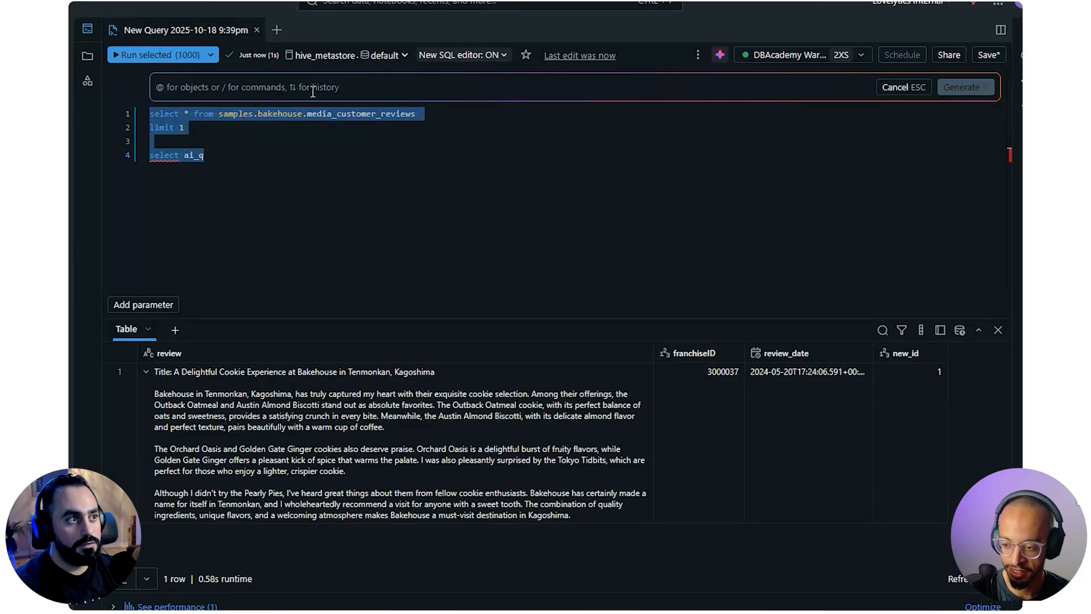
text(use a)
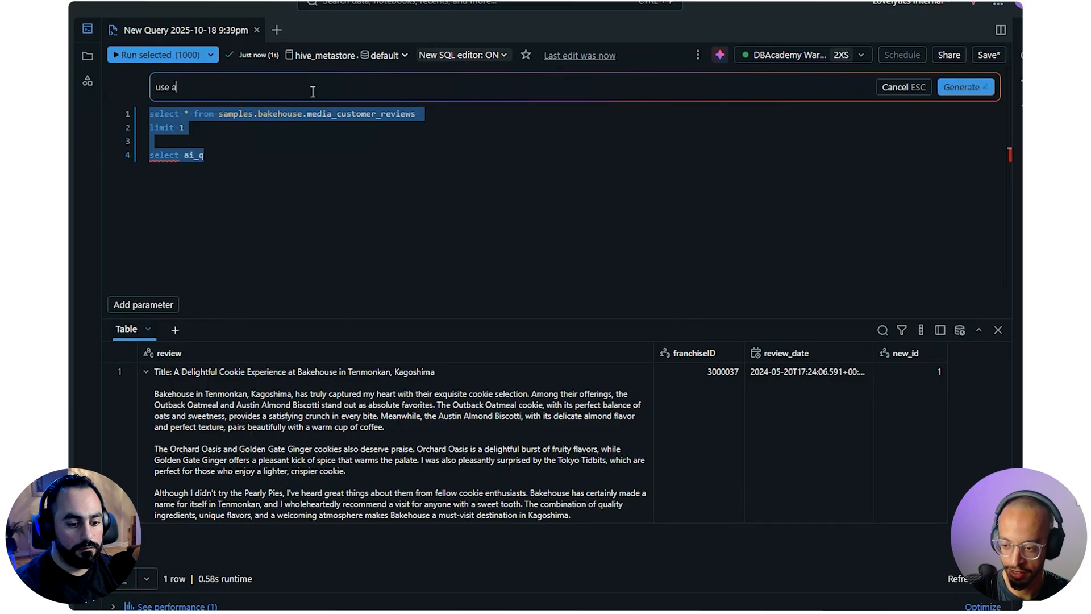
text(uiquery )
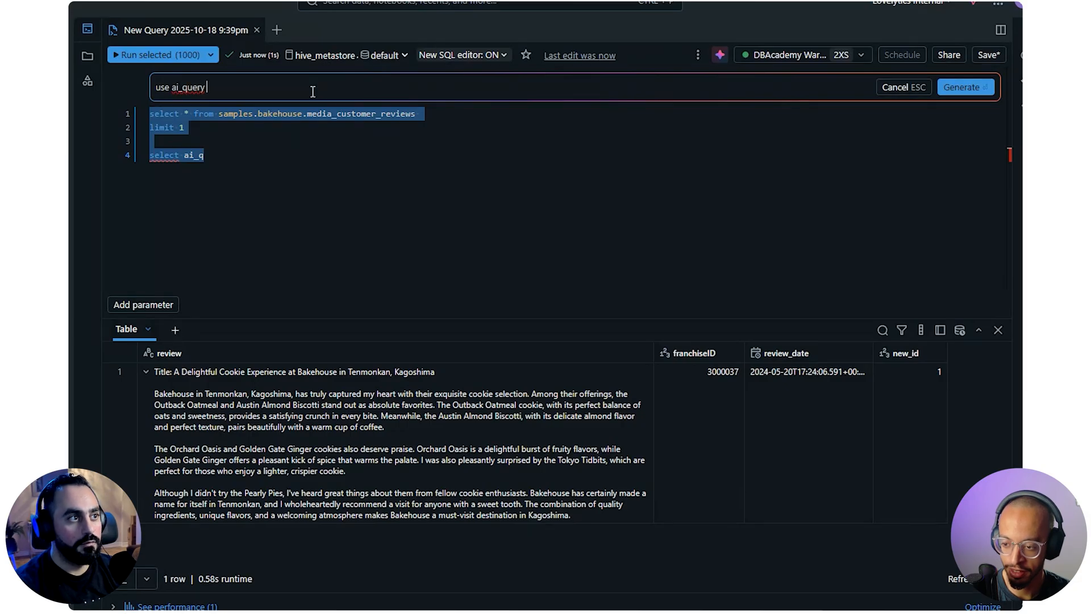
text(for extract the)
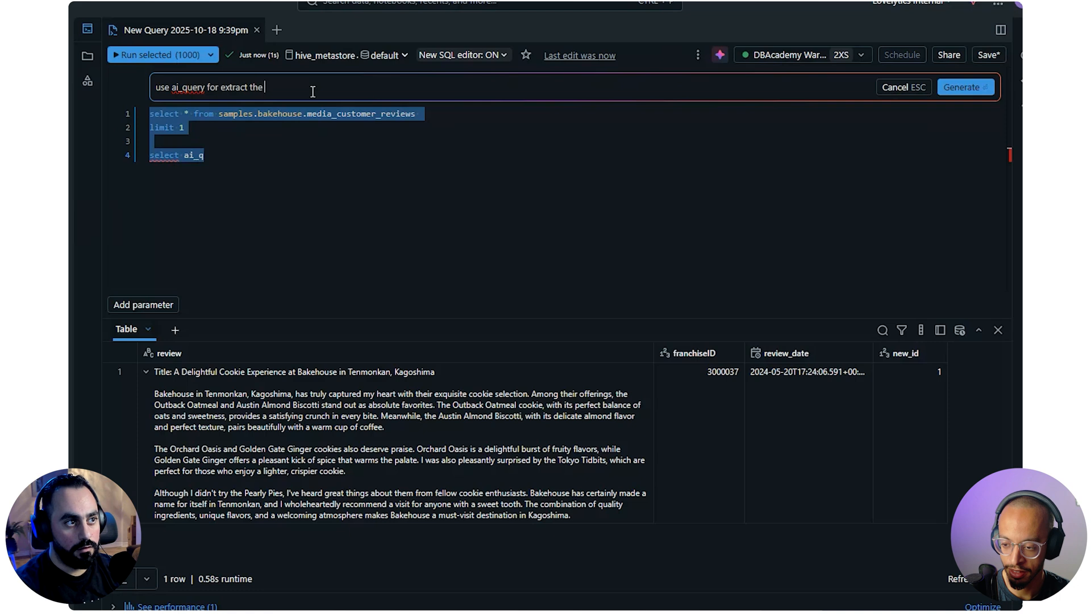
text( rating of a t)
text(eview from )
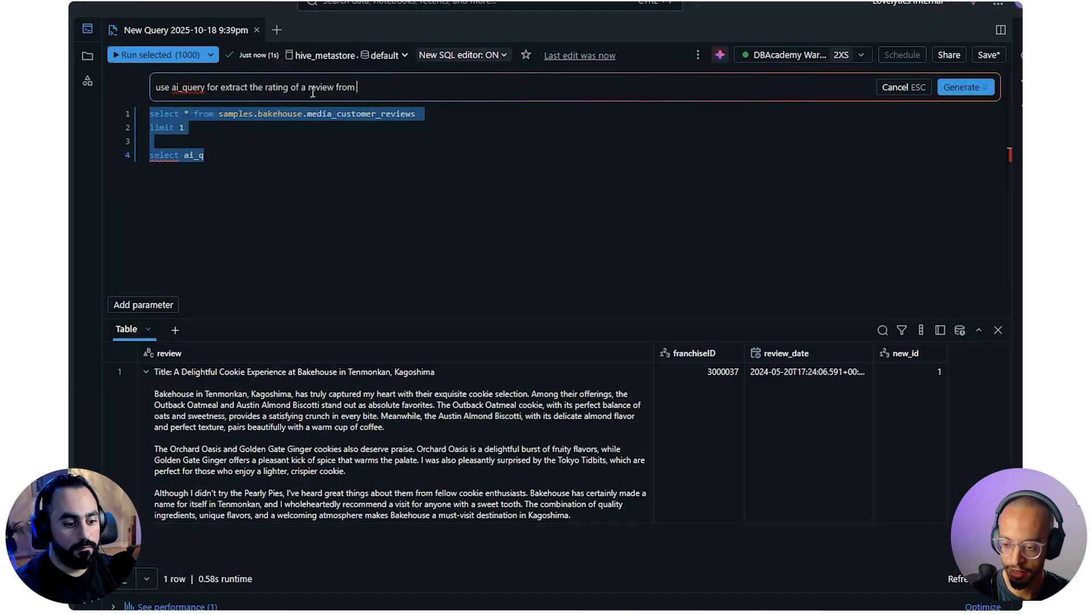
text(5)
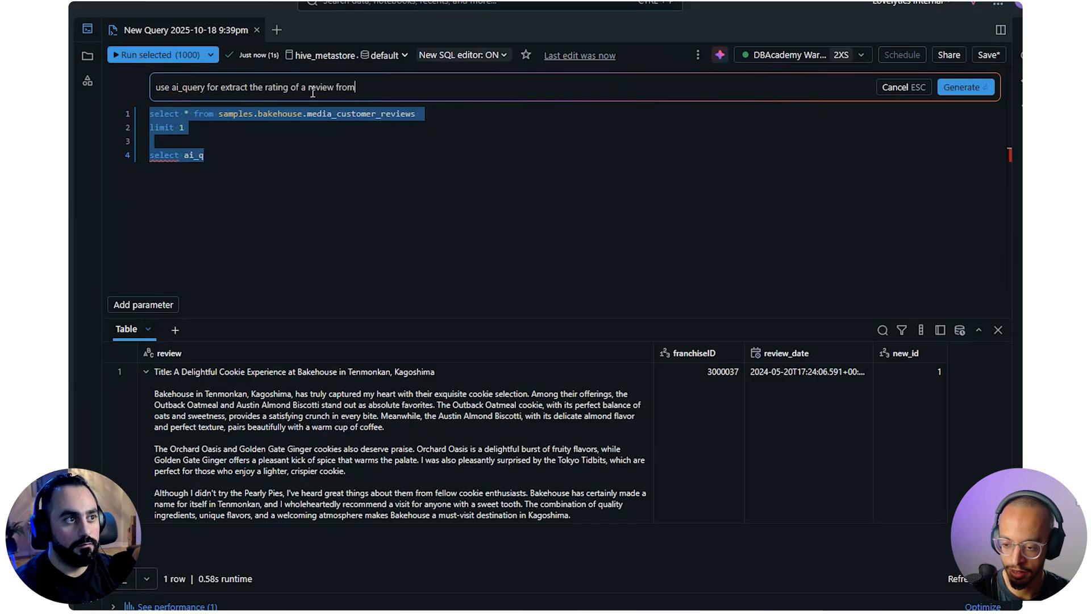
text( 5)
key(Return)
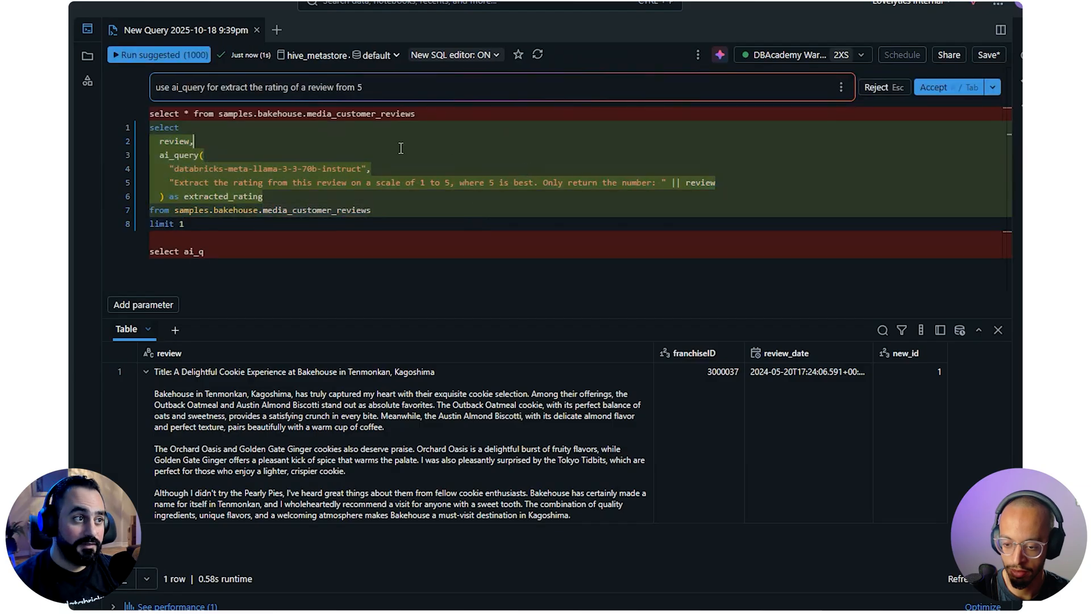
Examine the suggested query's ai_query call, including its model name, rating prompt and appended review column
double_click(179, 141)
click(198, 182)
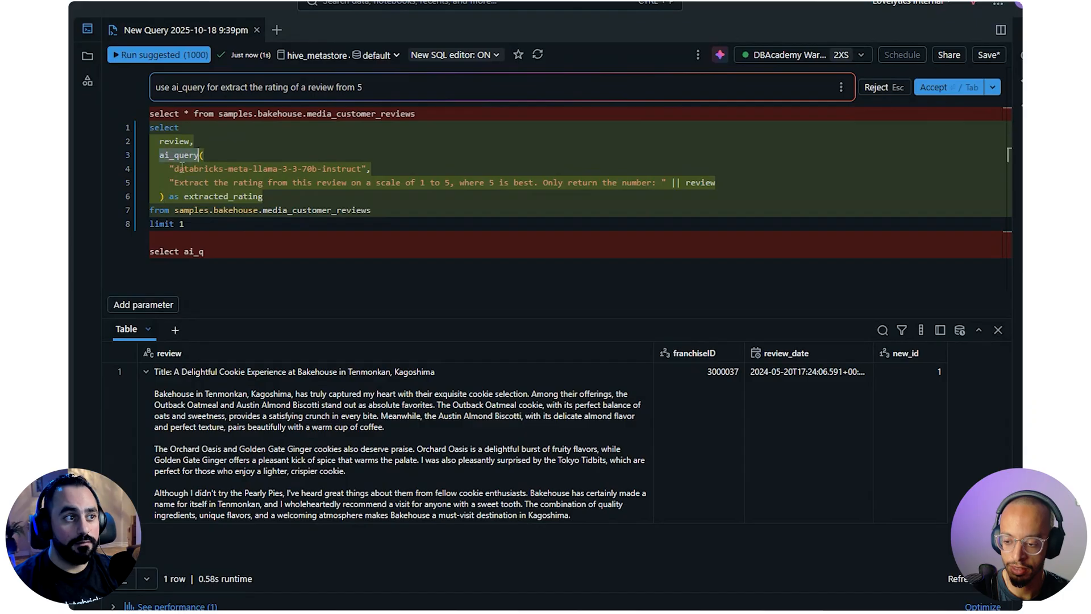
drag(171, 169, 372, 169)
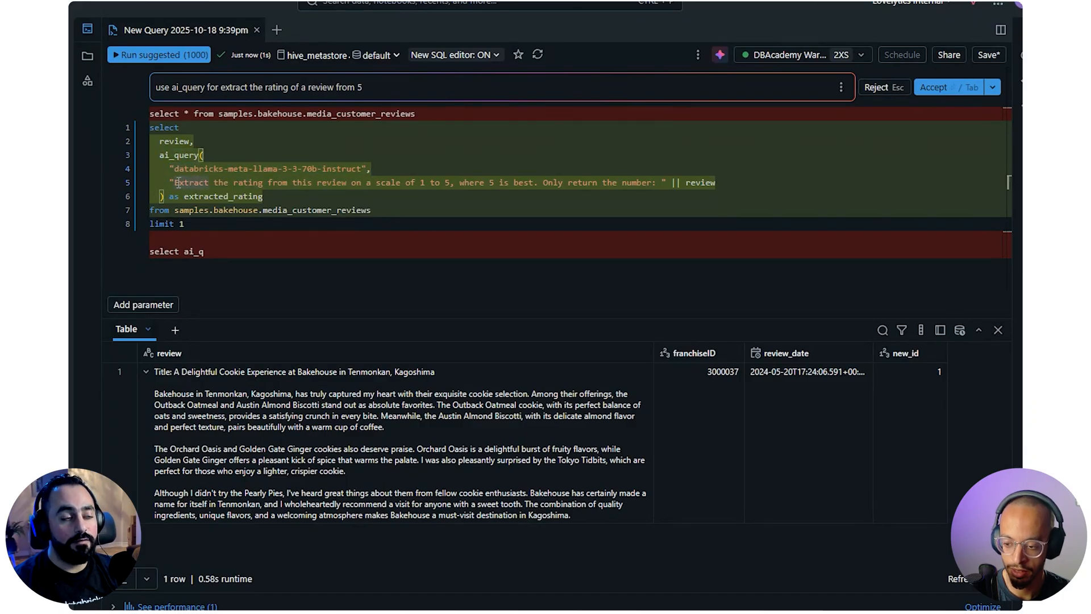
drag(174, 183, 263, 191)
click(293, 183)
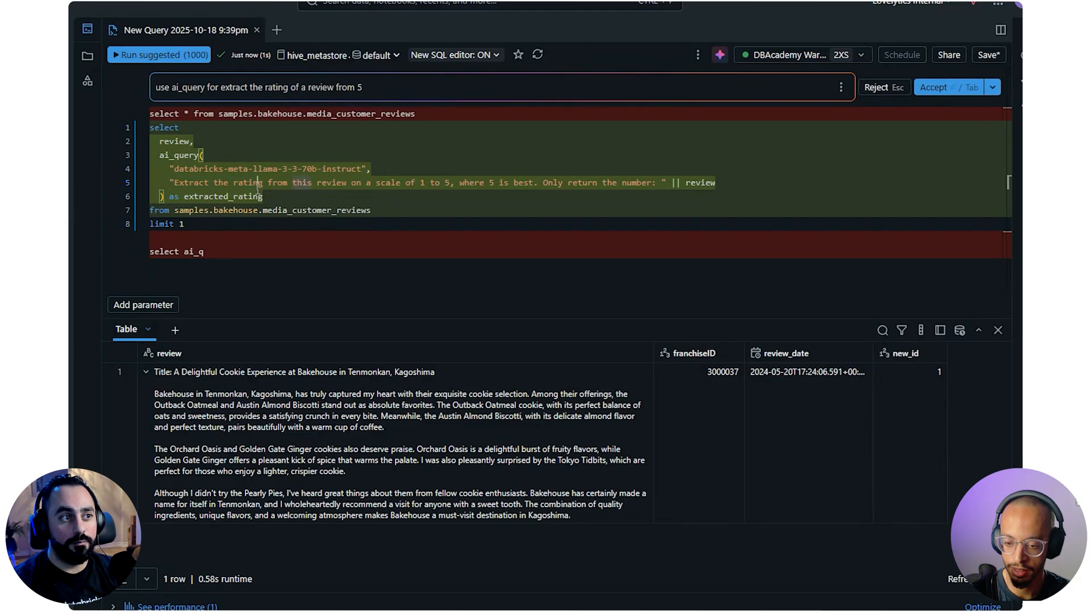
drag(464, 182, 660, 187)
click(687, 183)
drag(726, 181, 663, 186)
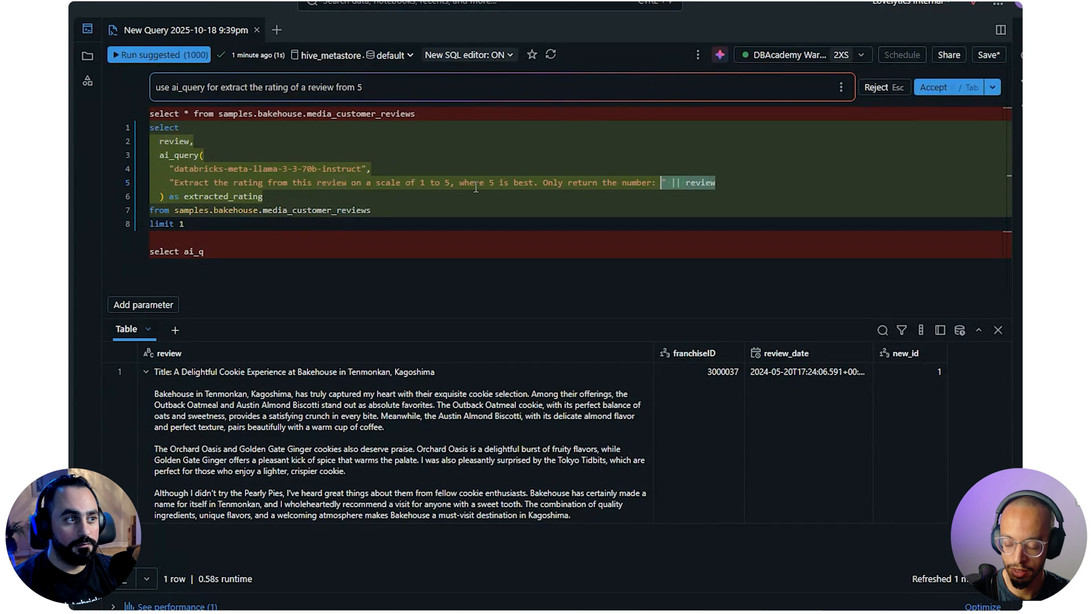
click(446, 185)
drag(224, 223, 143, 123)
click(404, 196)
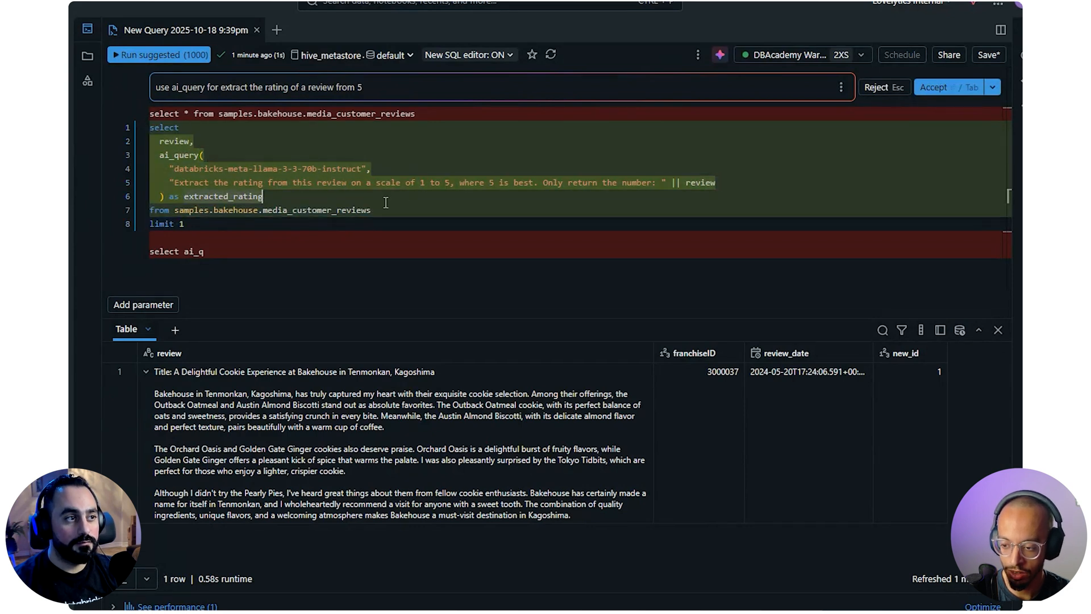
Accept the suggested ai_query rewrite, run it, and expand the full review text in the result row
click(933, 87)
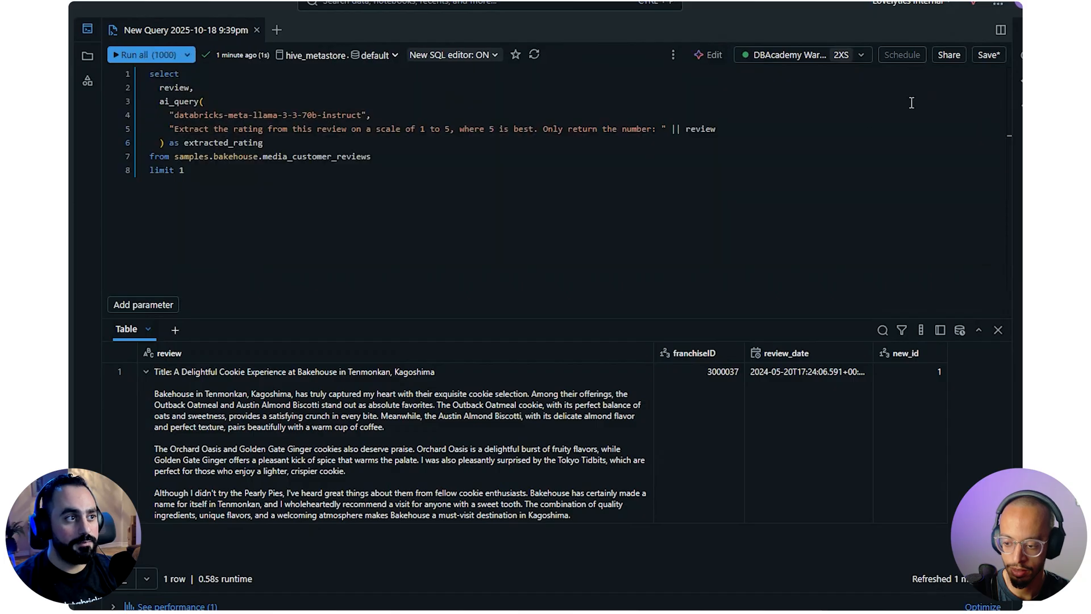
click(158, 59)
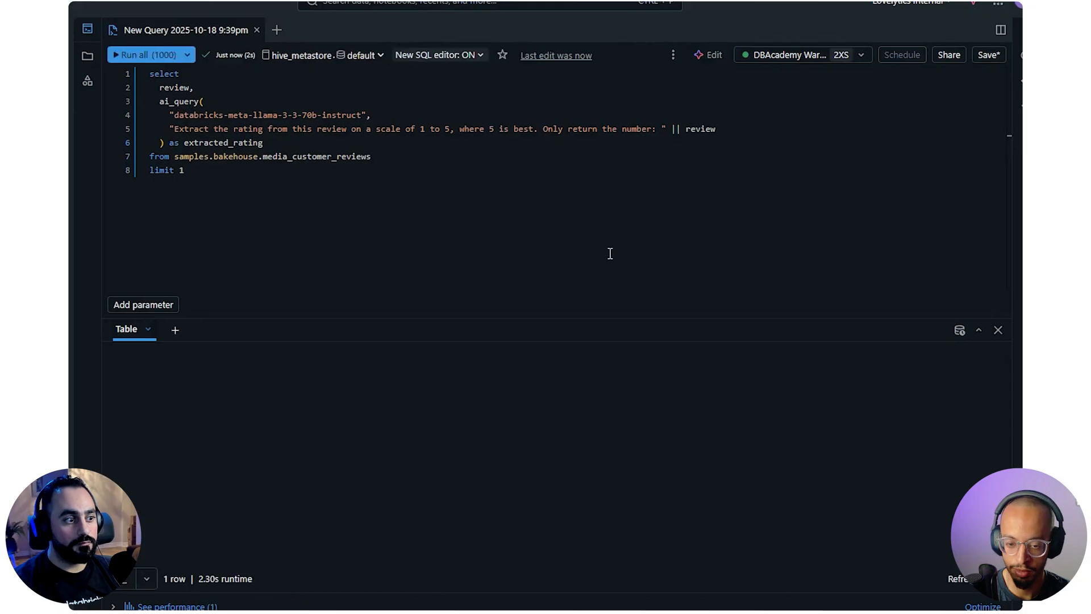
click(660, 371)
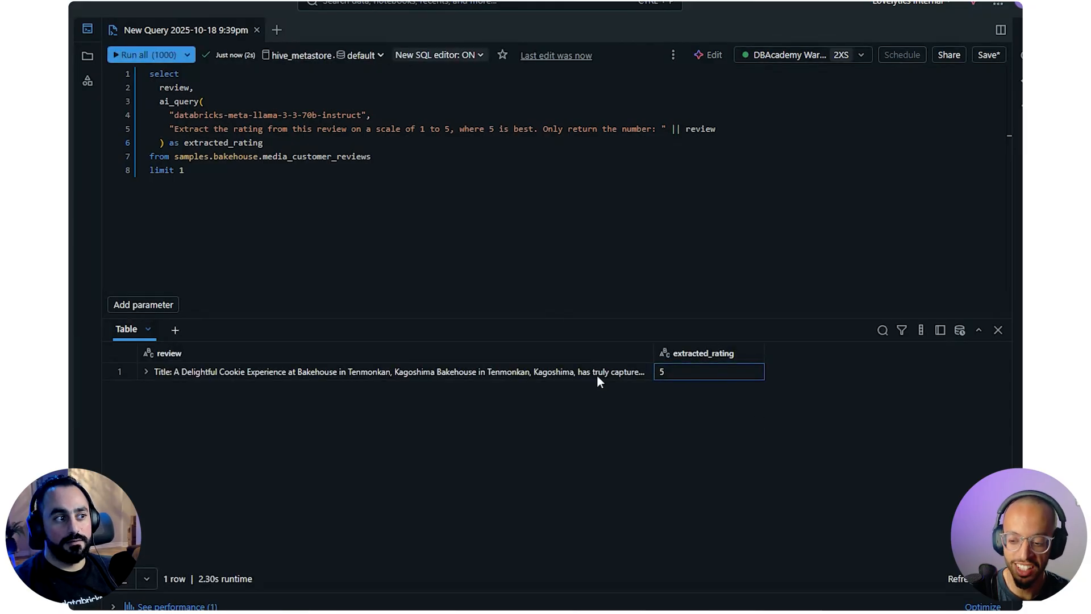
click(146, 372)
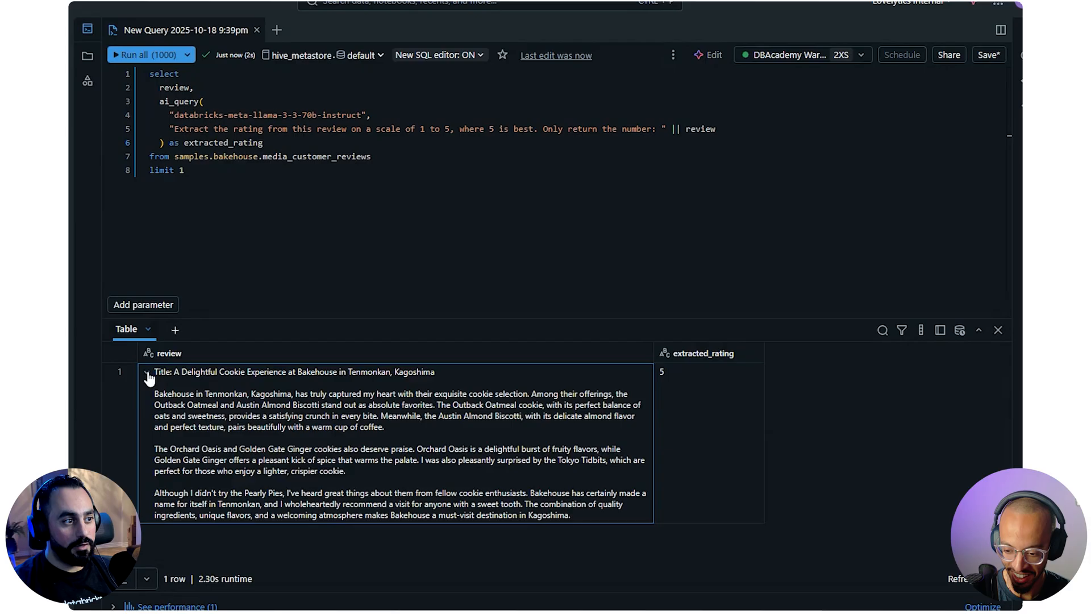
Read through the expanded review's paragraphs to judge whether its tone matches the extracted rating
drag(183, 393, 317, 396)
click(346, 396)
drag(391, 393, 618, 393)
drag(449, 405, 411, 426)
drag(156, 449, 395, 441)
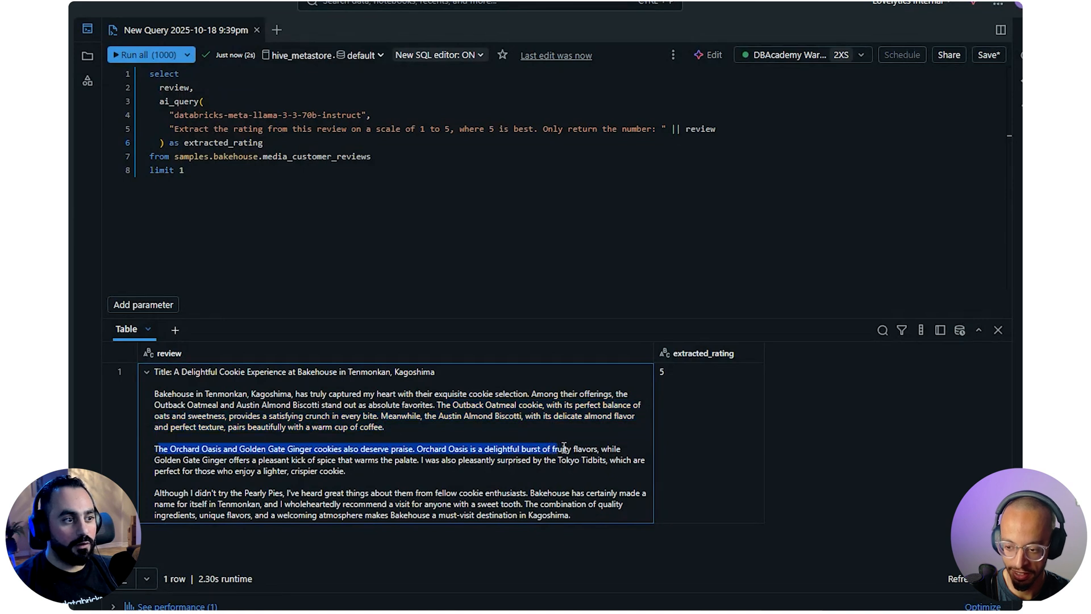
drag(619, 461, 443, 475)
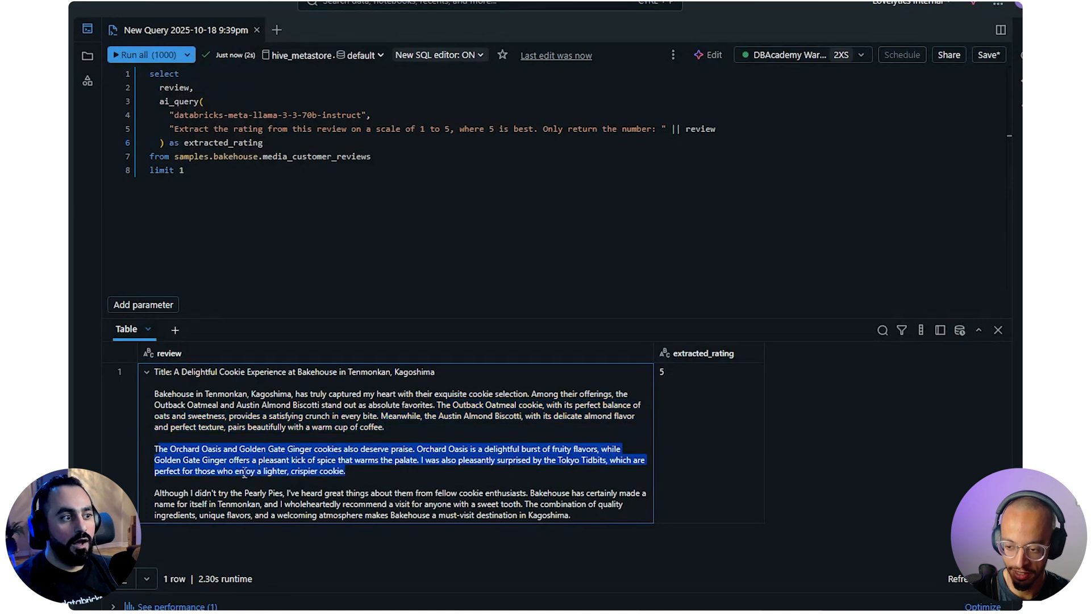
click(183, 488)
drag(296, 484, 288, 489)
click(300, 489)
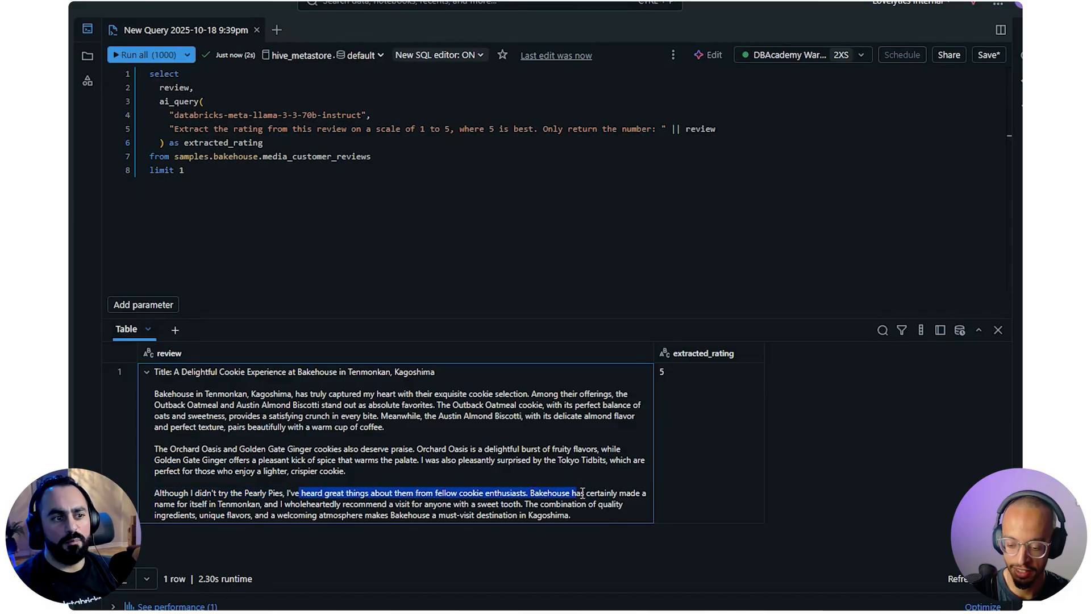
drag(582, 493, 600, 528)
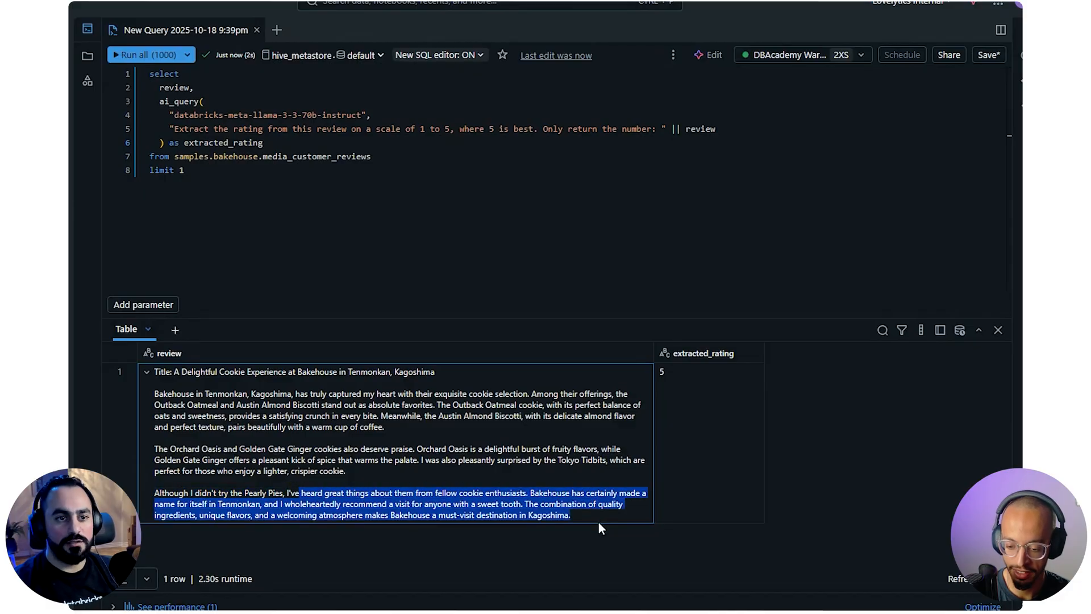
Copy the whole ai_query statement and paste it into the new example SQL query of the bakehouse genie space
click(570, 215)
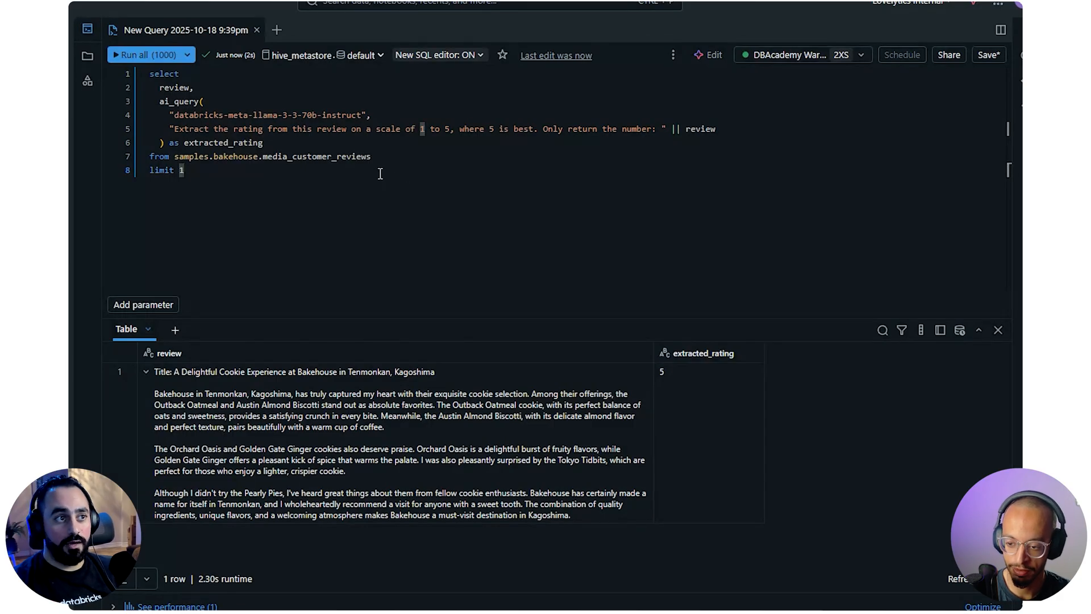
drag(307, 164, 142, 106)
drag(239, 181, 142, 86)
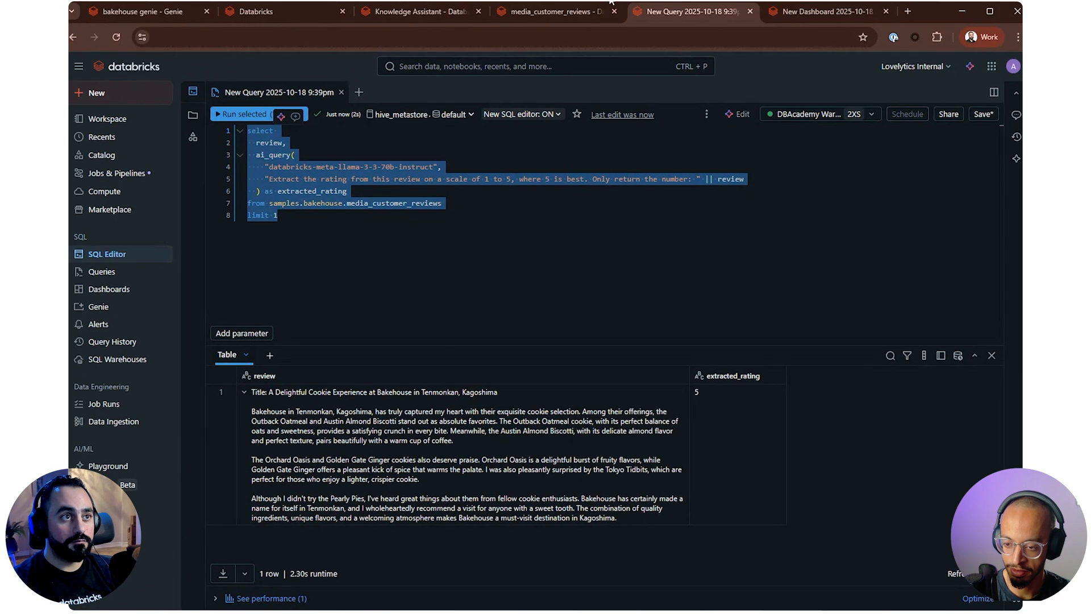
click(156, 14)
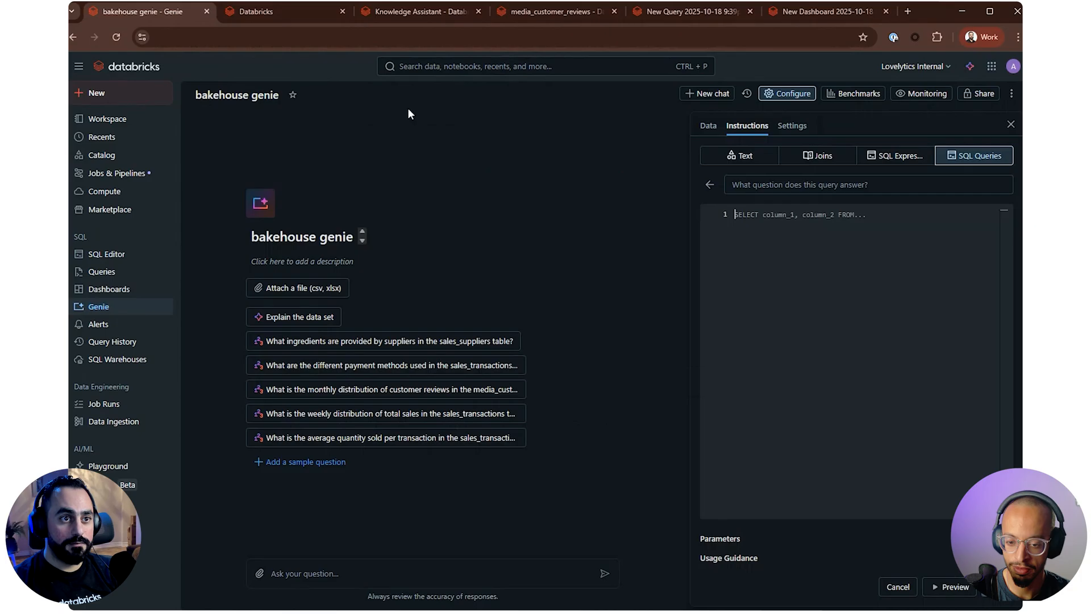
click(776, 231)
key(ctrl+v)
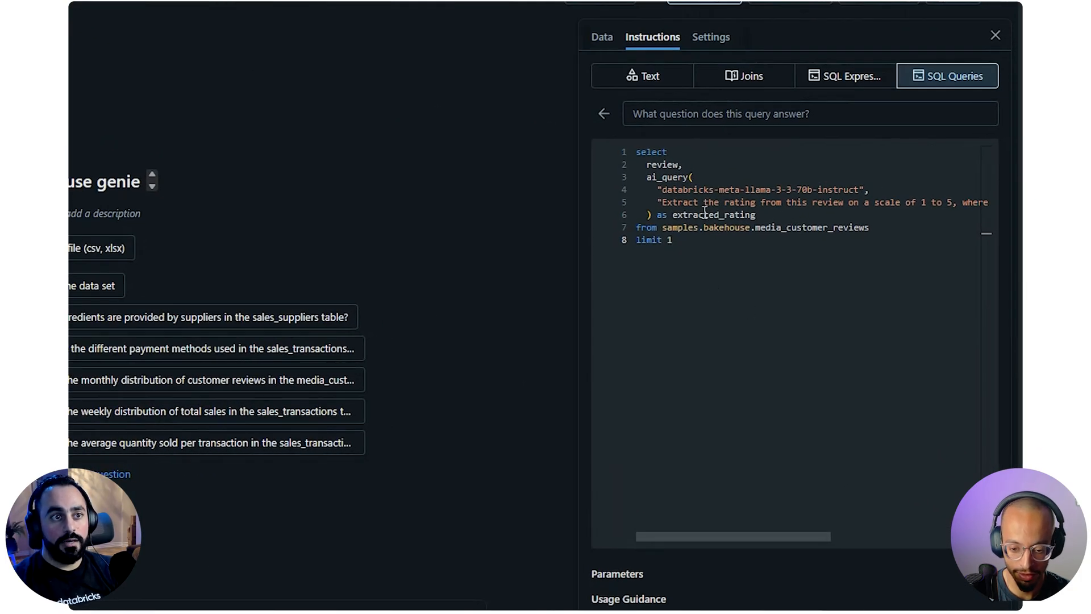
Copy the rating prompt from "Extract the rating" through "Only return the number" into the example query's question
click(725, 116)
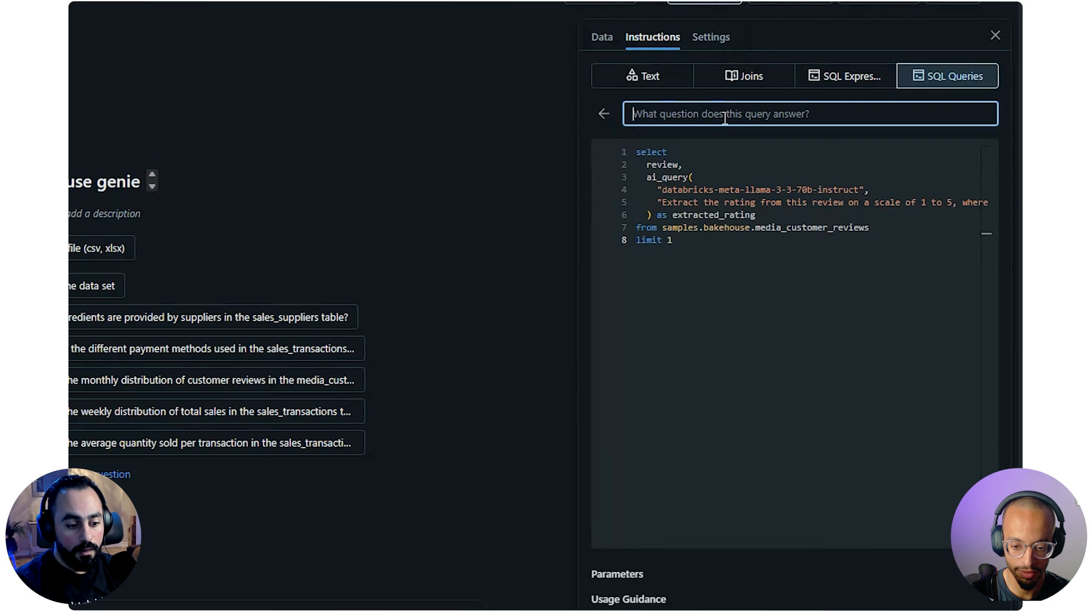
drag(663, 205, 992, 202)
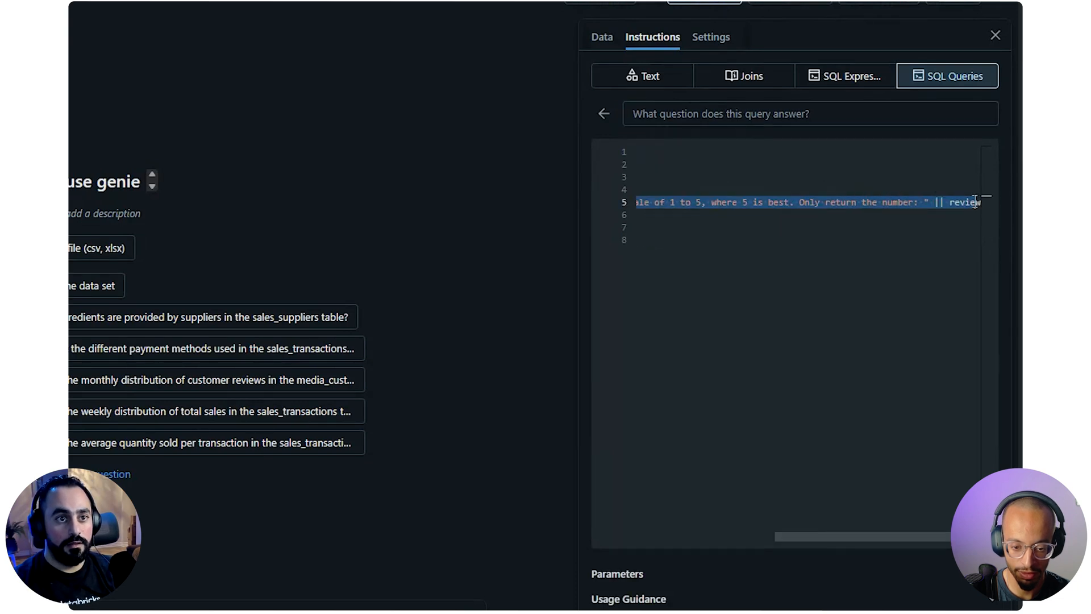
key(ctrl+c)
click(711, 114)
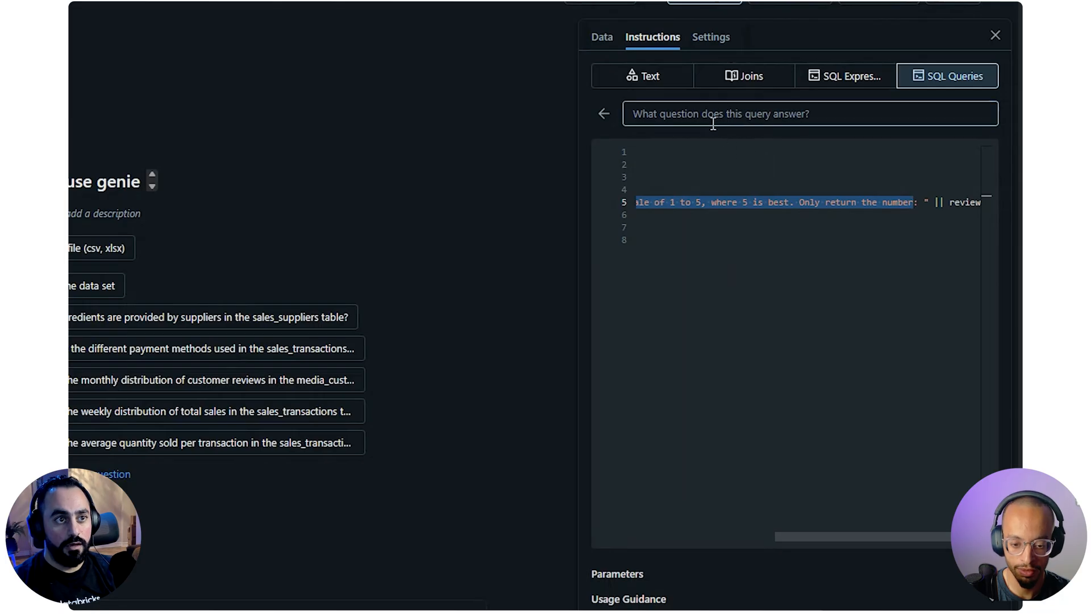
key(ctrl+v)
drag(710, 114, 498, 118)
click(750, 118)
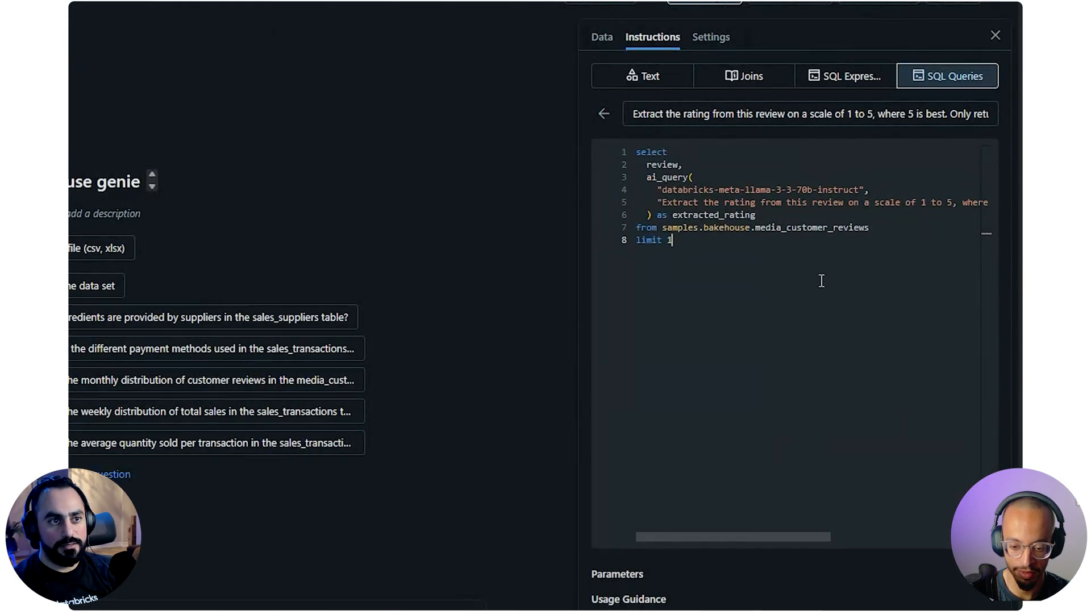
Change "this review" to "the last review" in the example query's question
double_click(674, 164)
click(692, 226)
click(674, 124)
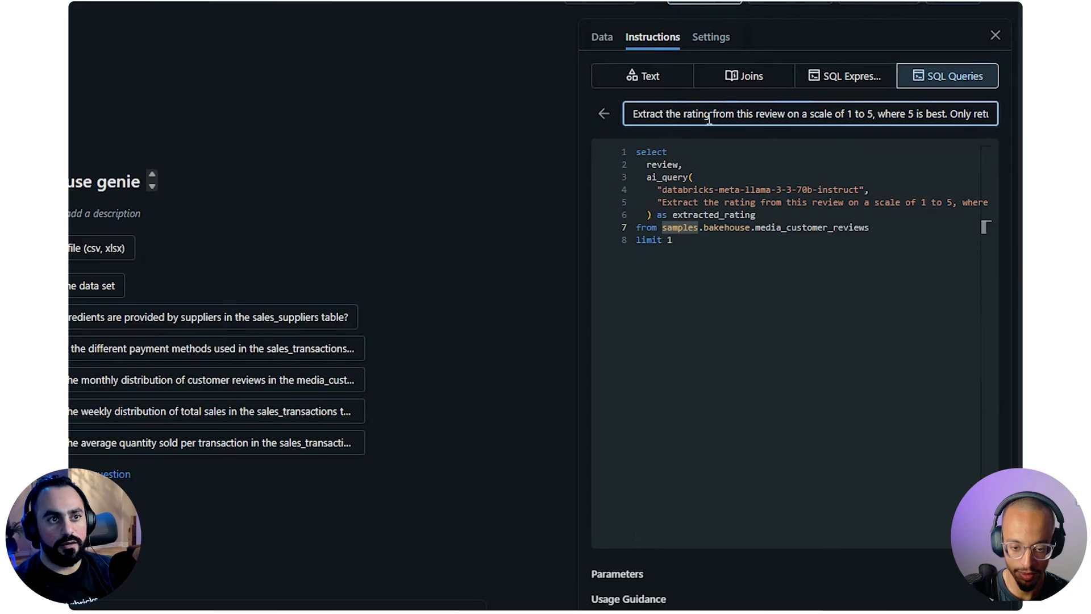
text(the last)
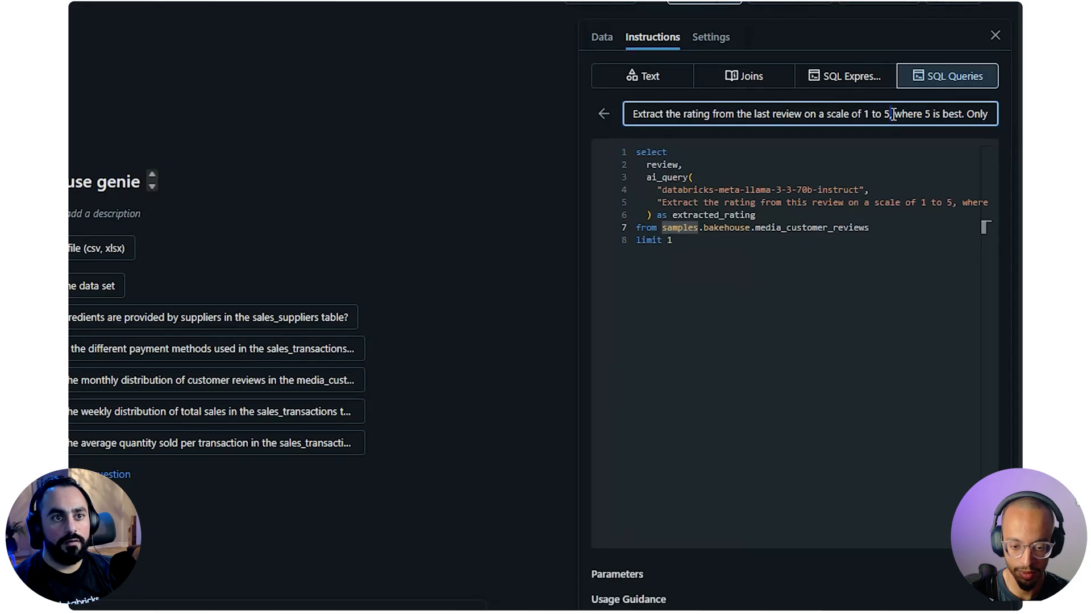
drag(901, 117, 1014, 114)
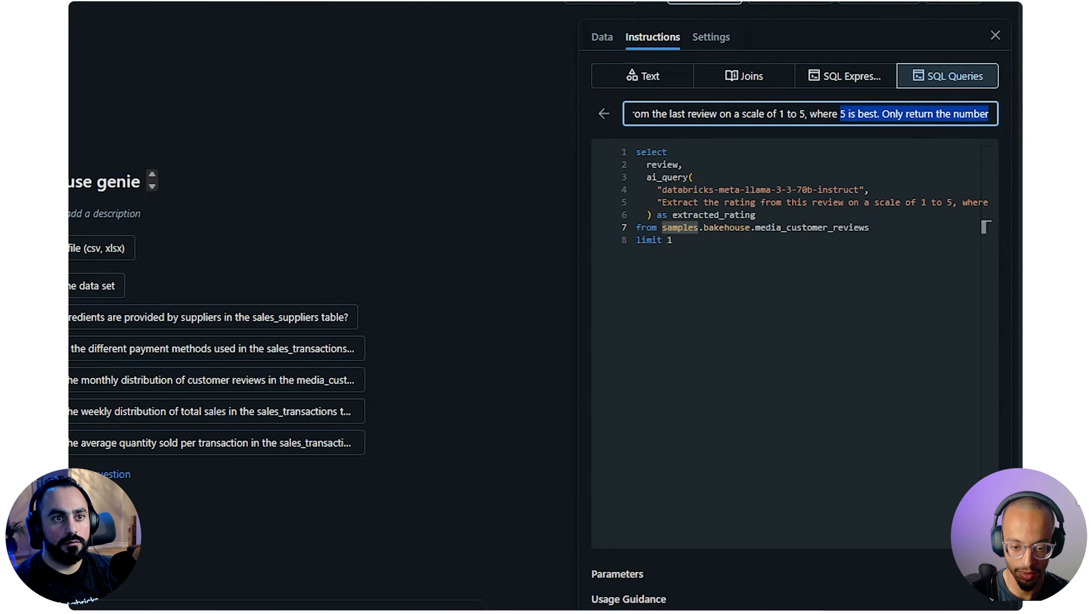
click(986, 113)
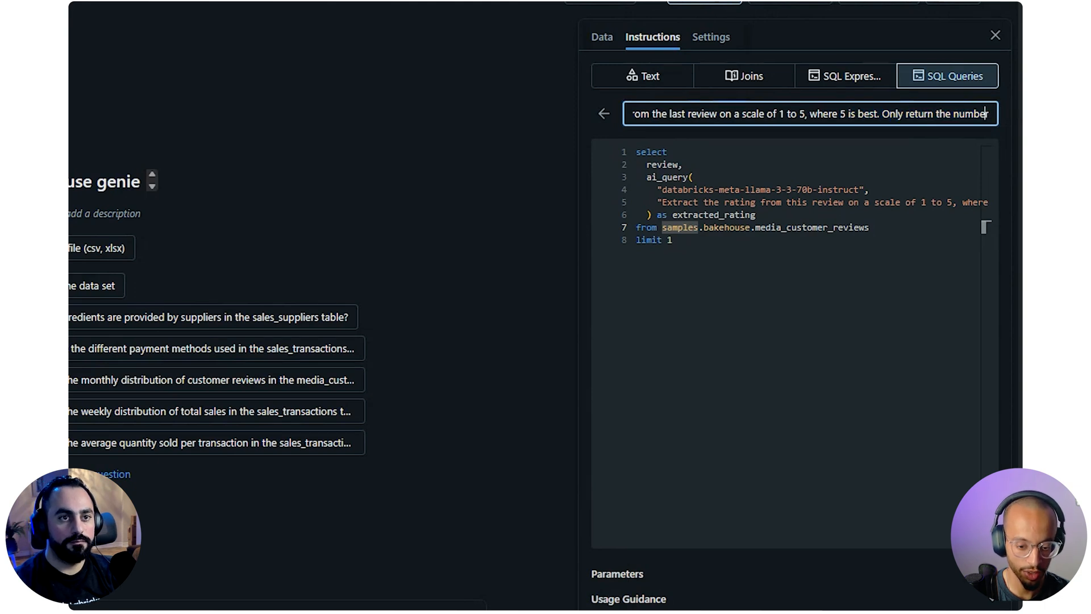
Add an "order by date" line between the from clause and limit 1 in the example query
click(704, 260)
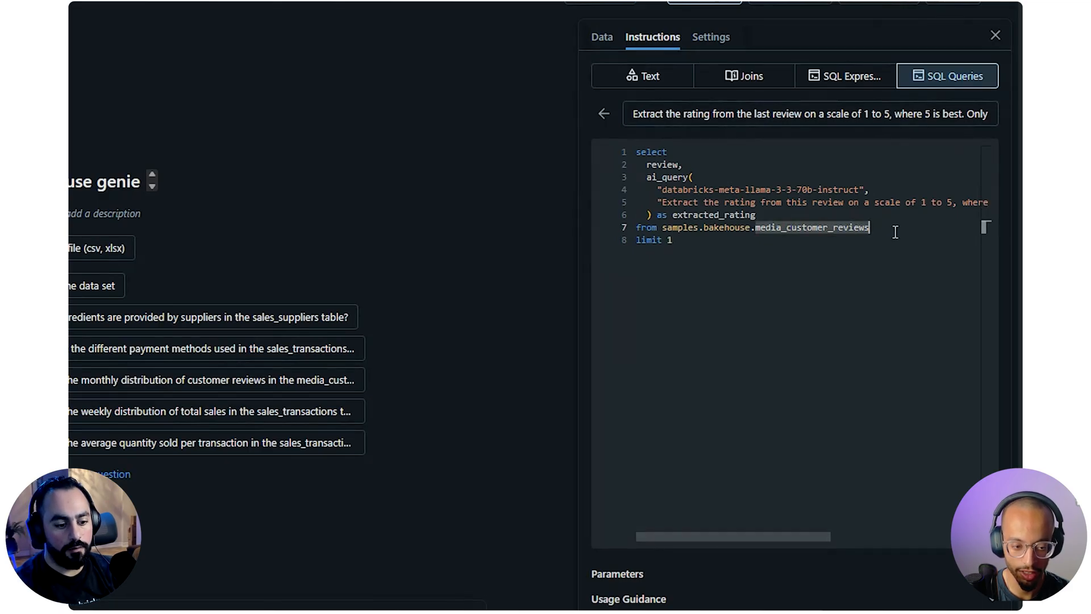
key(Return)
text(order by  )
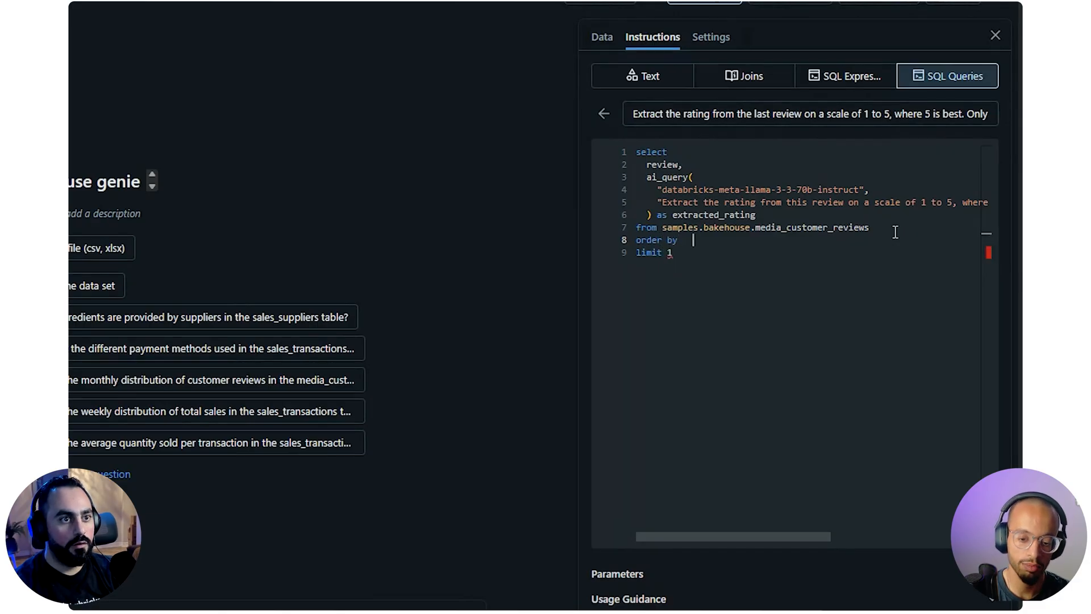
text(d)
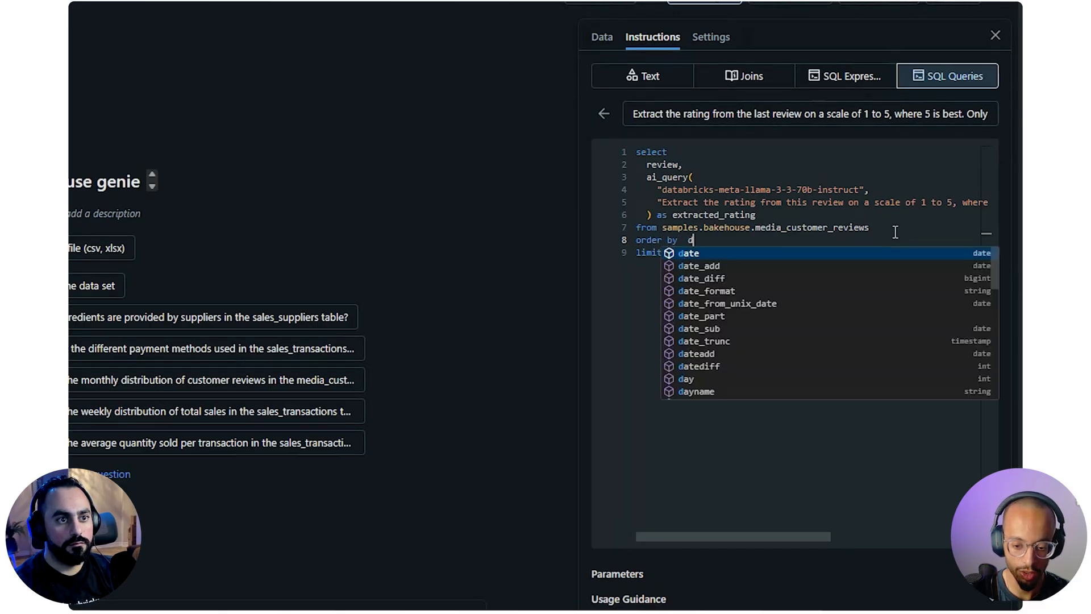
key(Return)
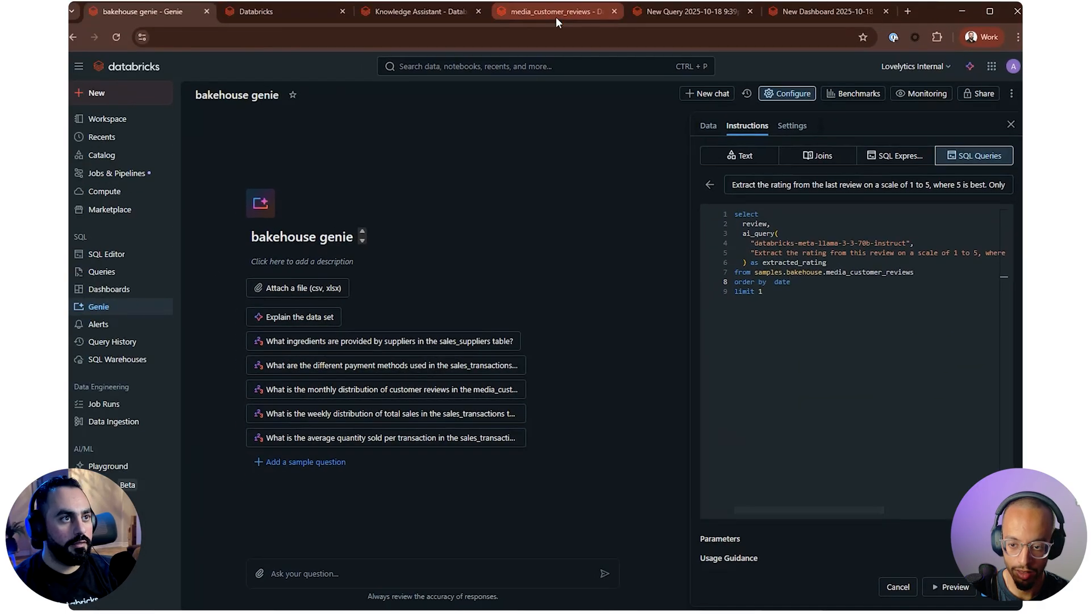
Check the date column's name in the media_customer_reviews sample data and change the example query's sort column to review_date
click(555, 14)
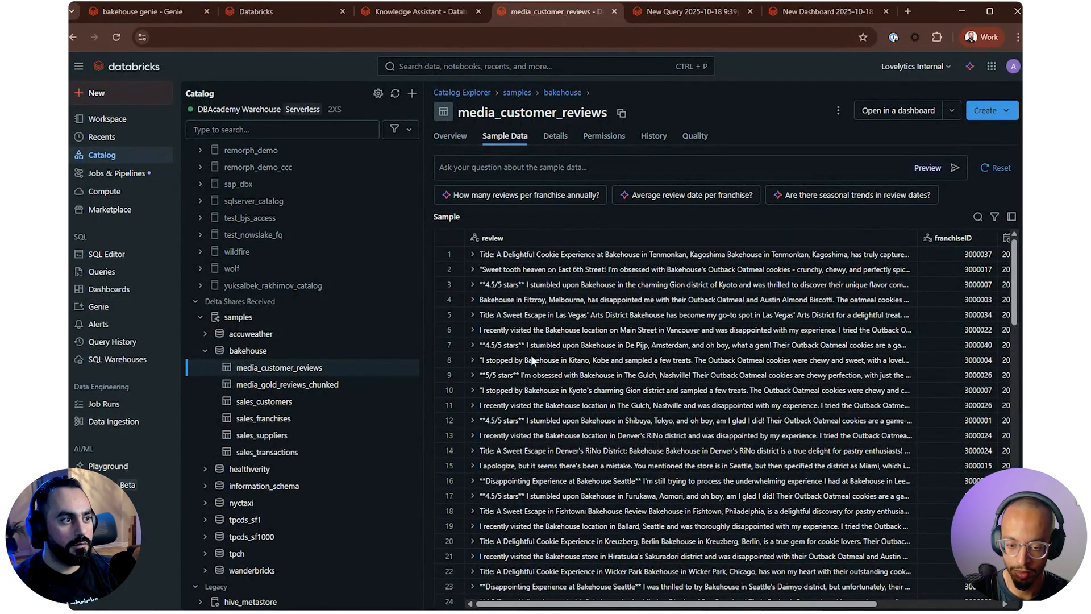
mouse_move(712, 604)
mouse_down()
mouse_move(835, 606)
mouse_move(710, 604)
mouse_up()
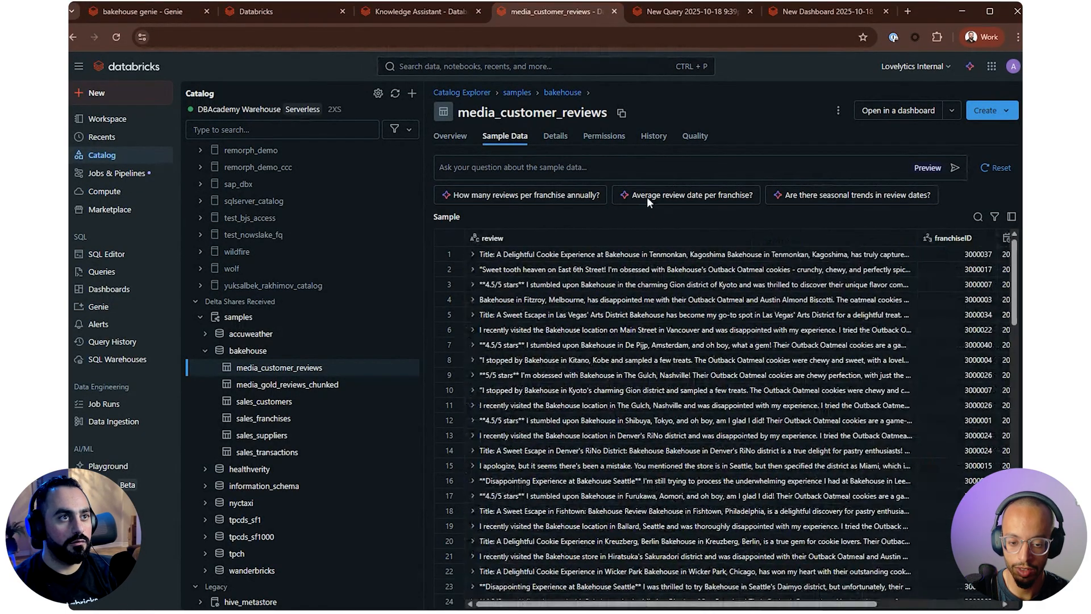
click(112, 12)
text(redate)
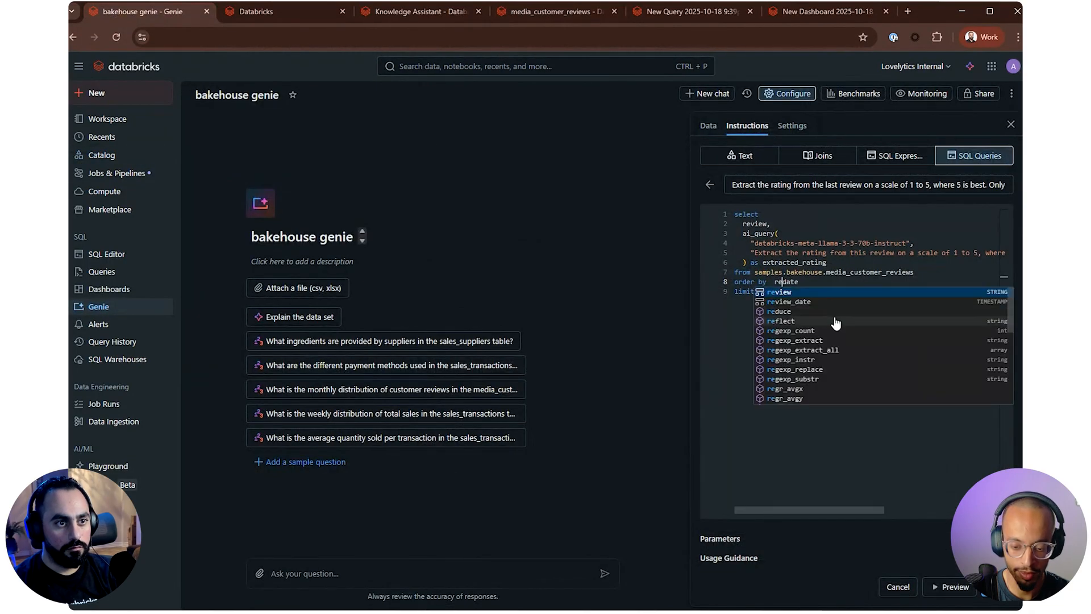
click(810, 302)
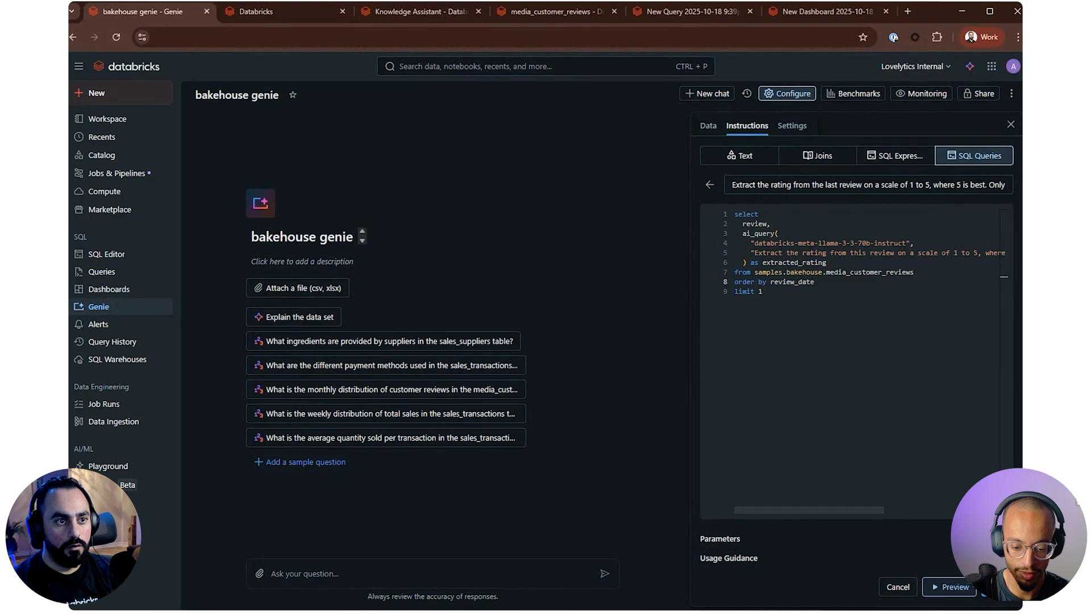
Copy the whole example query over the statement in the SQL editor's open query and run it
drag(814, 369, 681, 226)
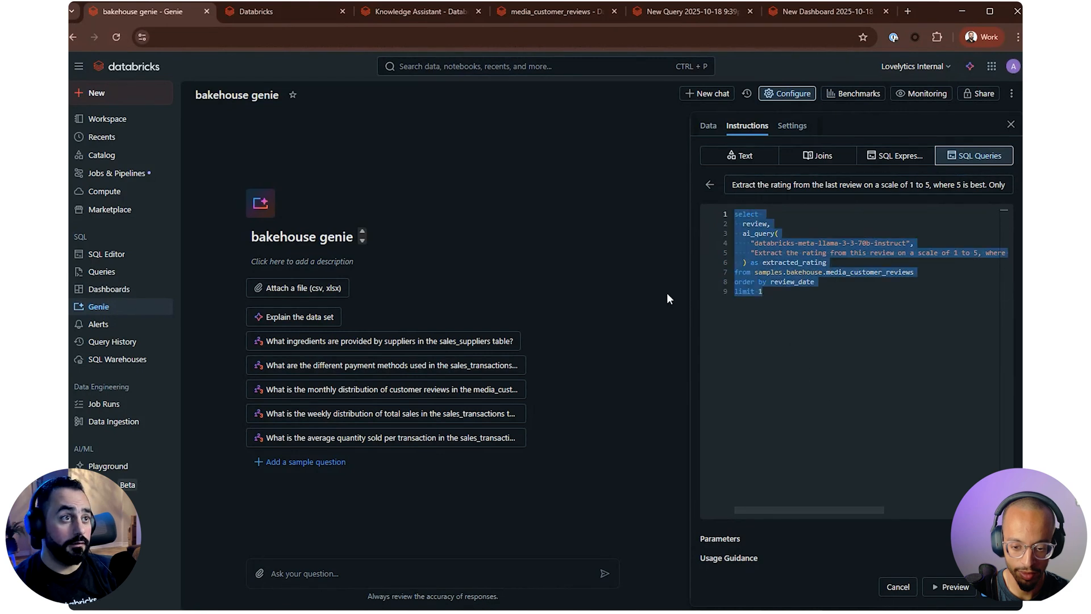
click(688, 11)
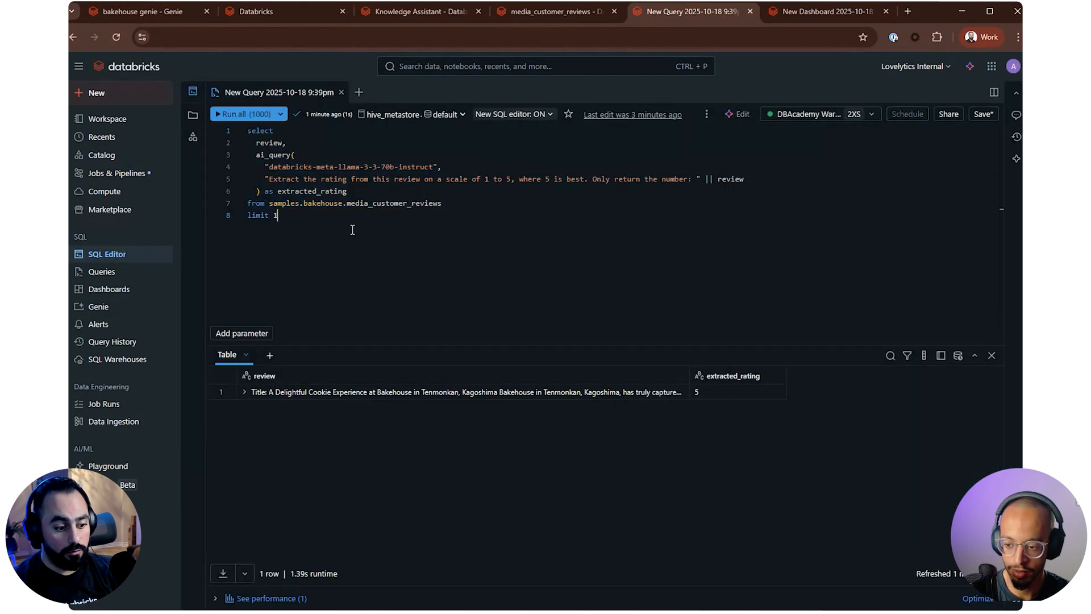
click(221, 114)
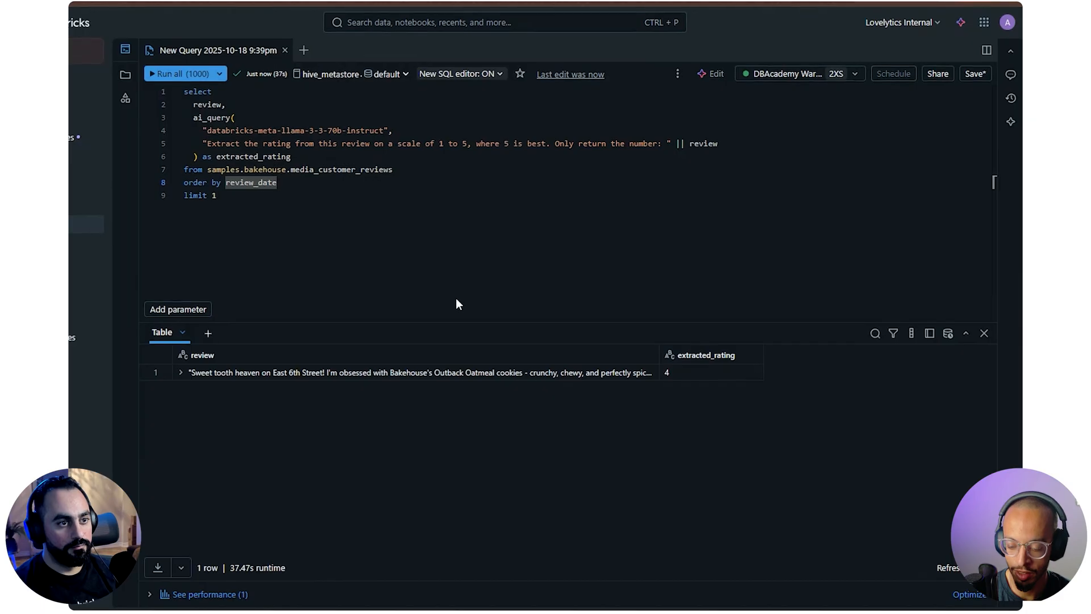
Expand the returned review and compare its wording with the extracted rating and the ai_query expression behind it
click(179, 373)
click(666, 377)
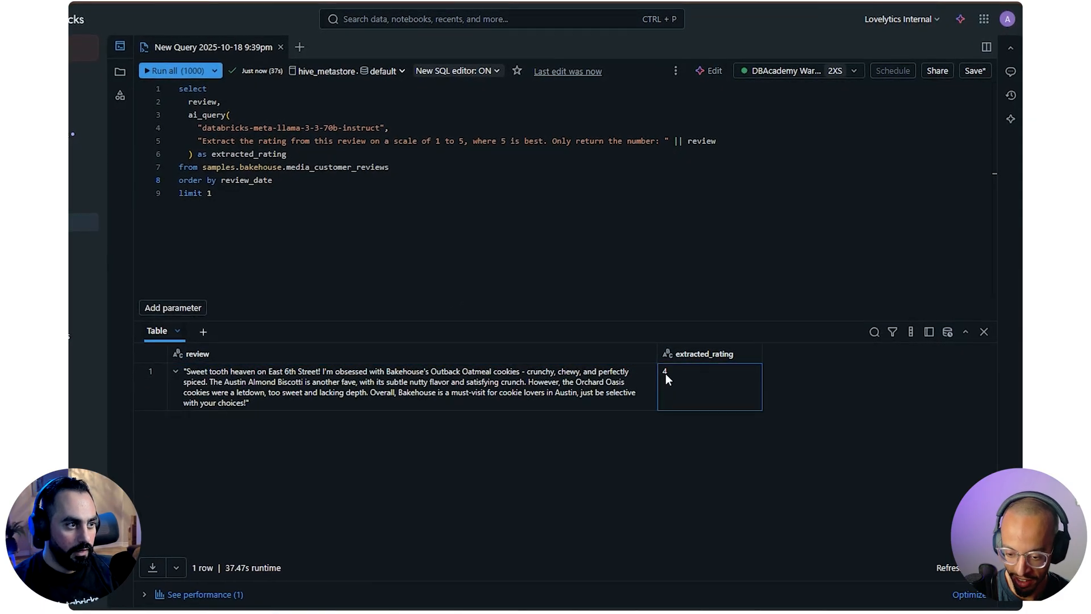
drag(196, 371, 253, 390)
click(324, 372)
click(520, 383)
click(271, 392)
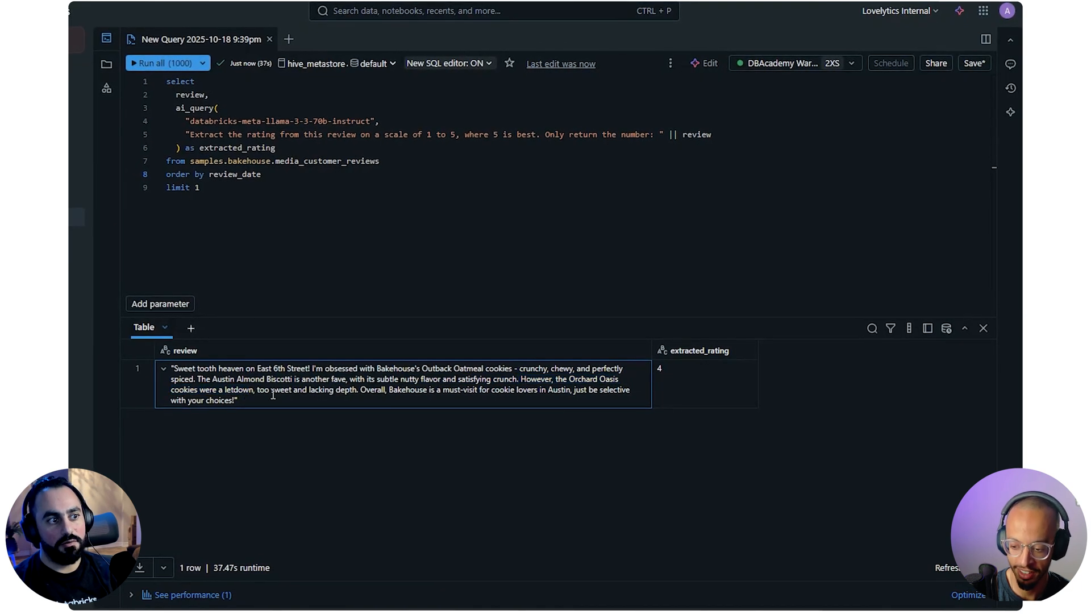
drag(360, 390, 391, 401)
click(393, 401)
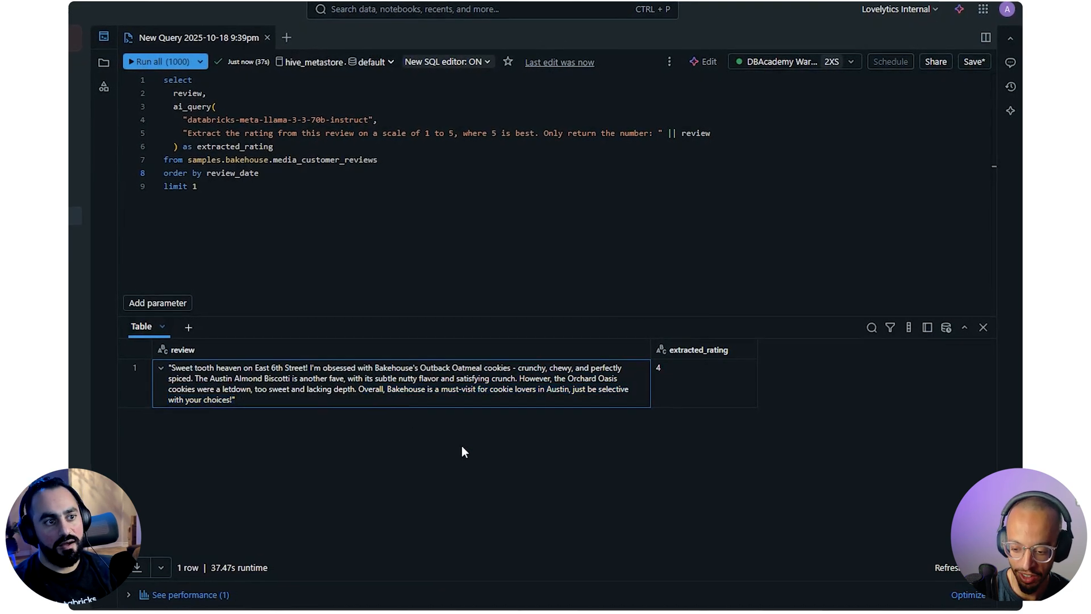
click(692, 380)
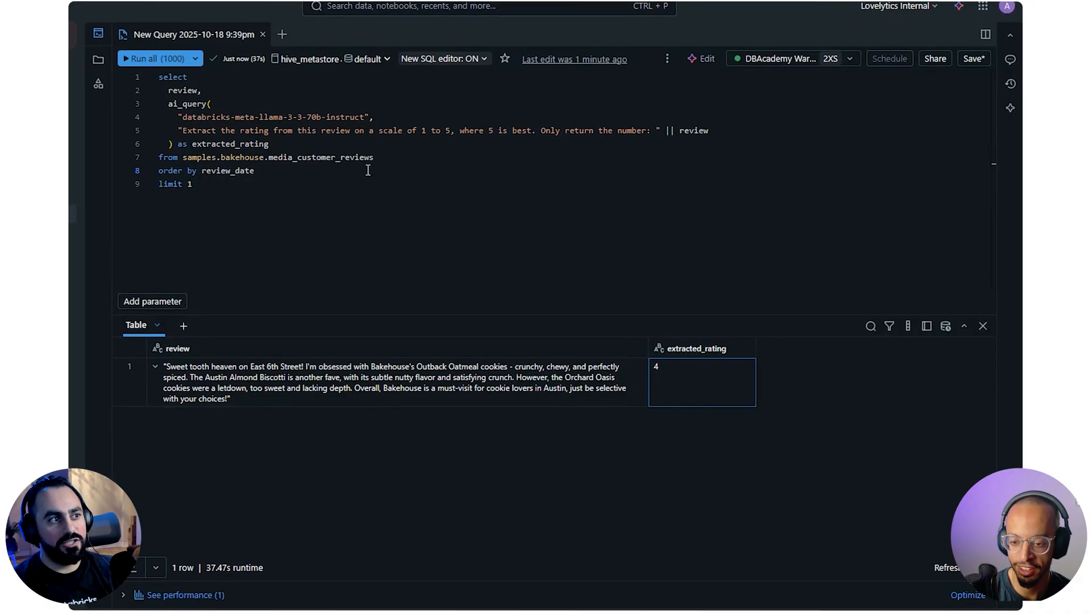
drag(290, 144, 162, 102)
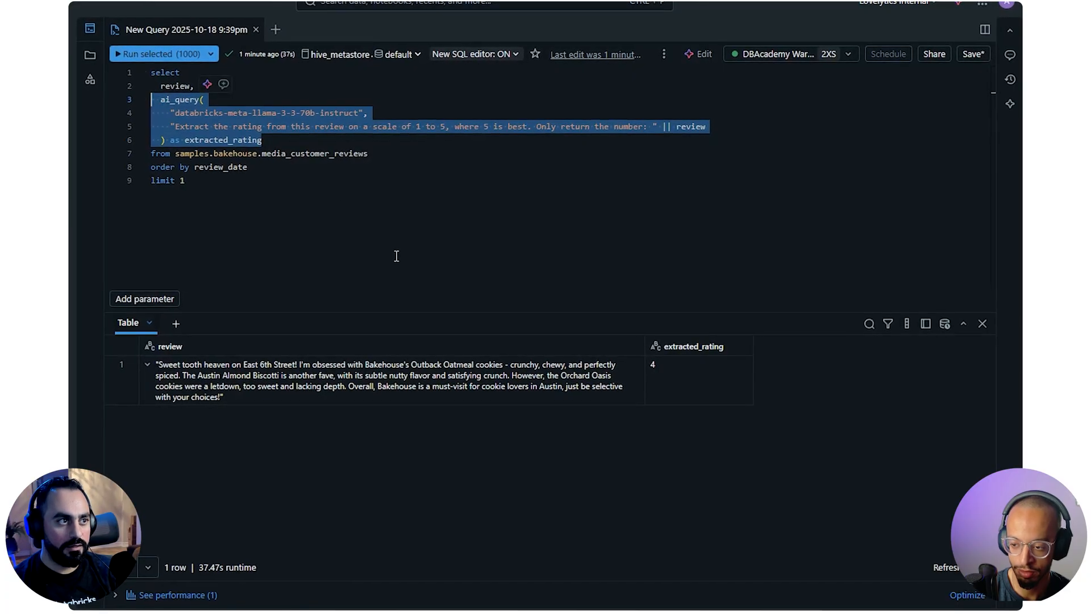
click(331, 242)
drag(261, 139, 130, 99)
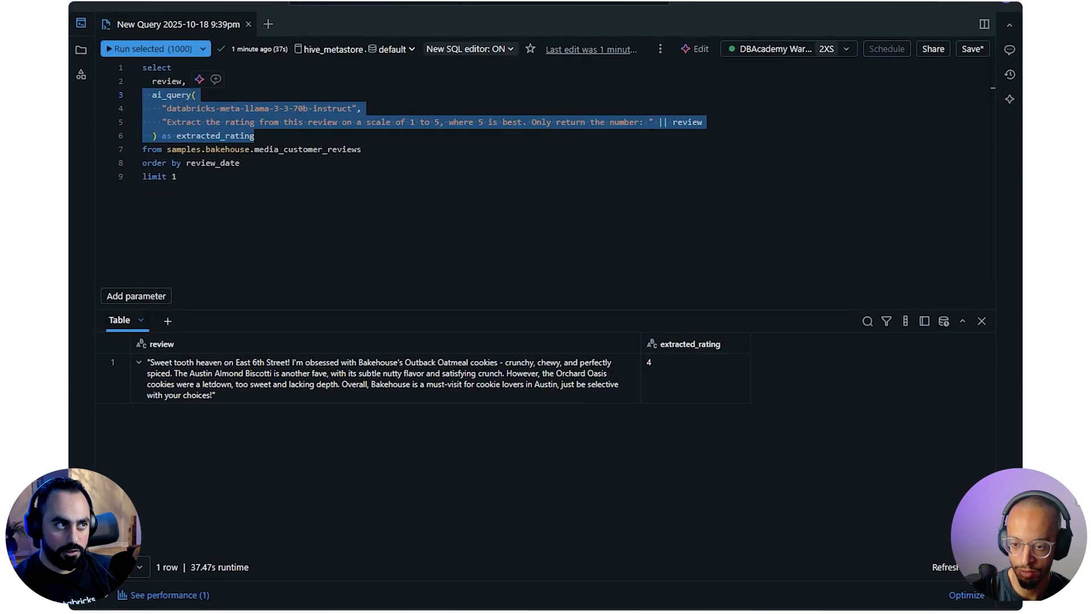
click(305, 217)
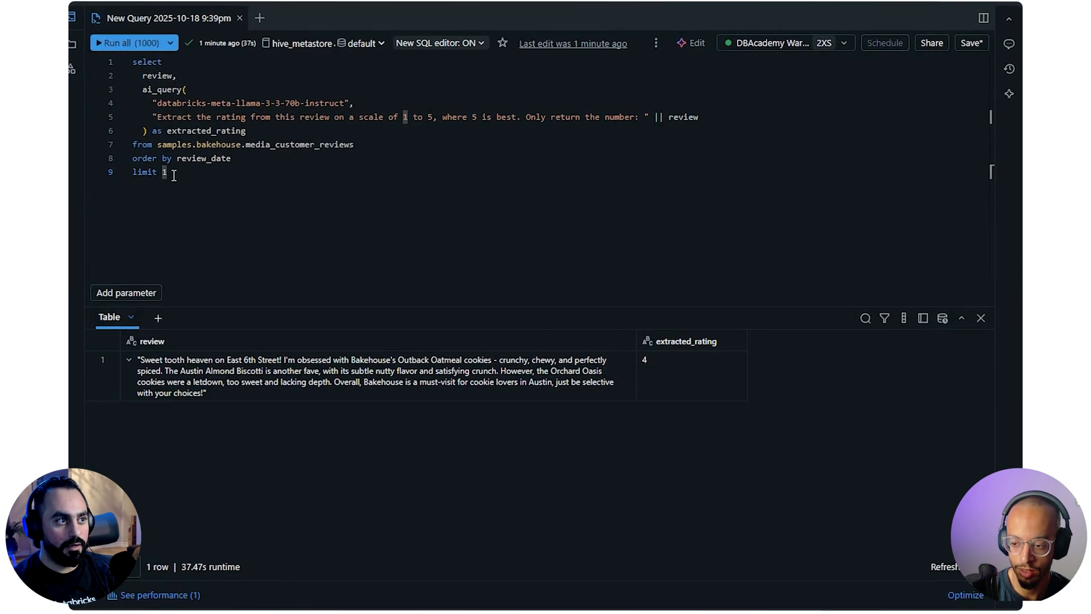
Start another column on a new line below review in the SQL editor query's select list
click(191, 67)
key(Return)
text(rview)
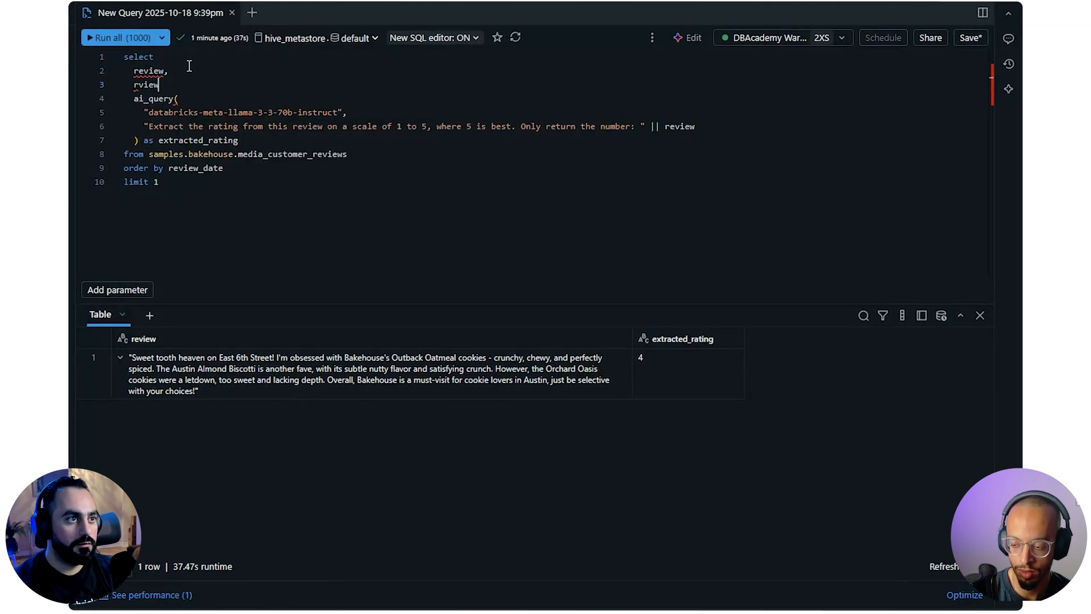
Sort the media_customer_reviews sample data by review_date in descending order to examine the latest reviews
click(531, 126)
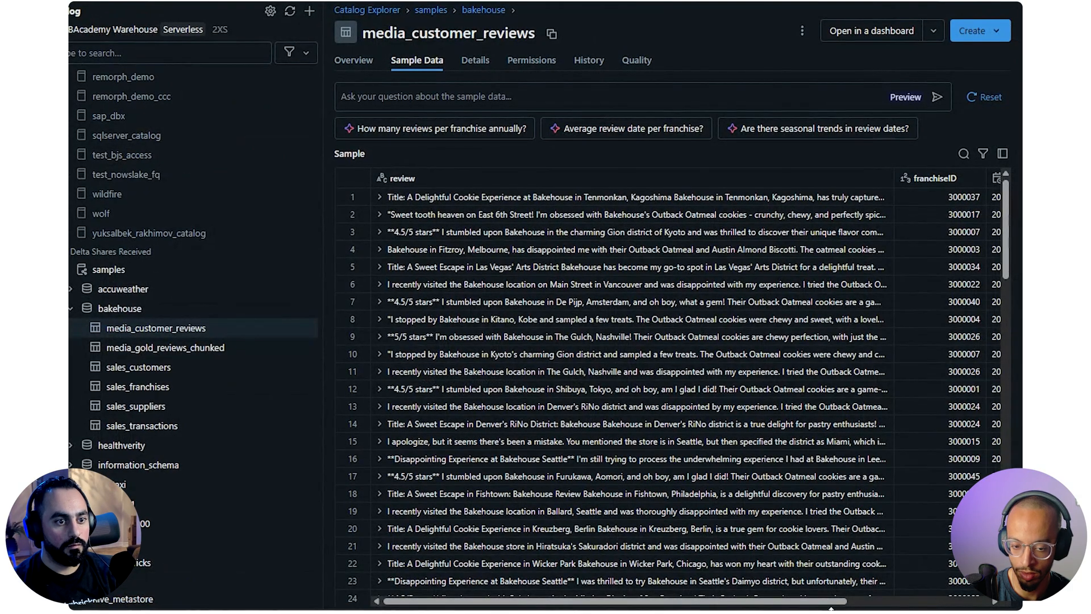
drag(811, 602, 950, 601)
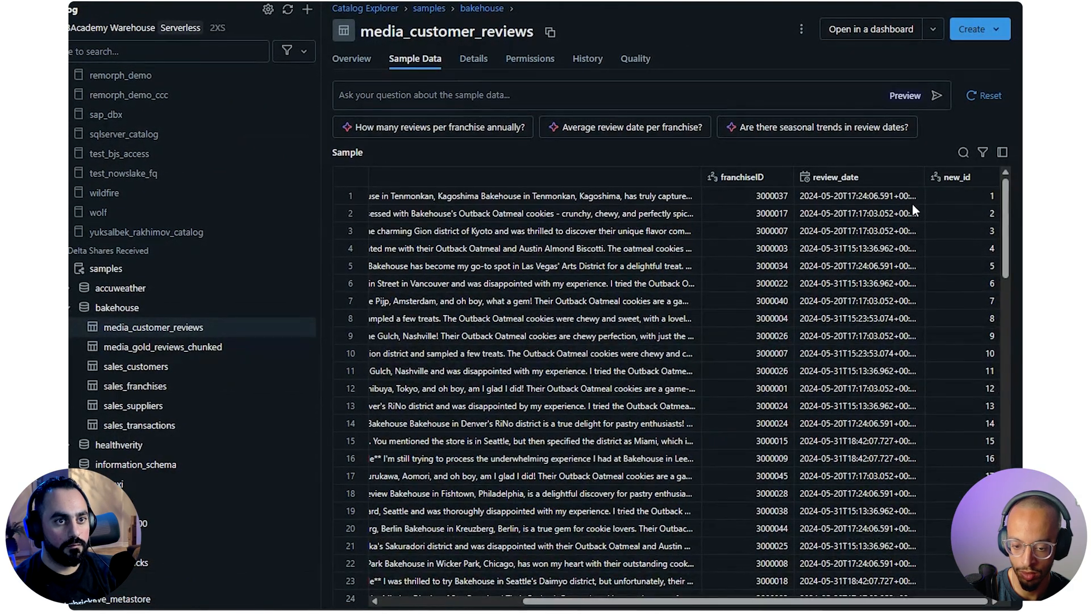
click(912, 179)
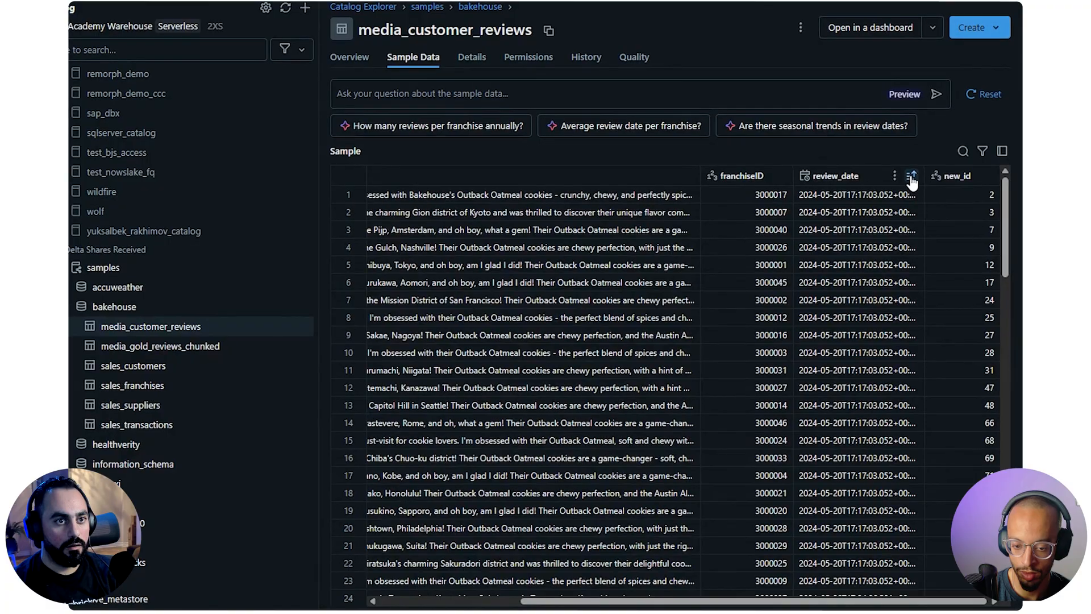
click(912, 179)
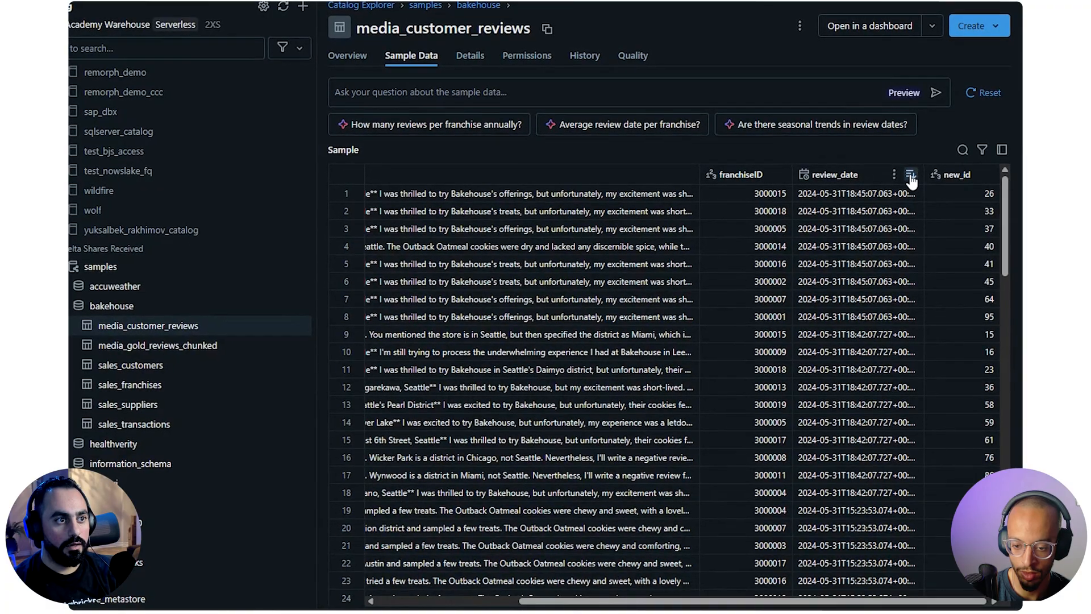
drag(821, 601, 535, 568)
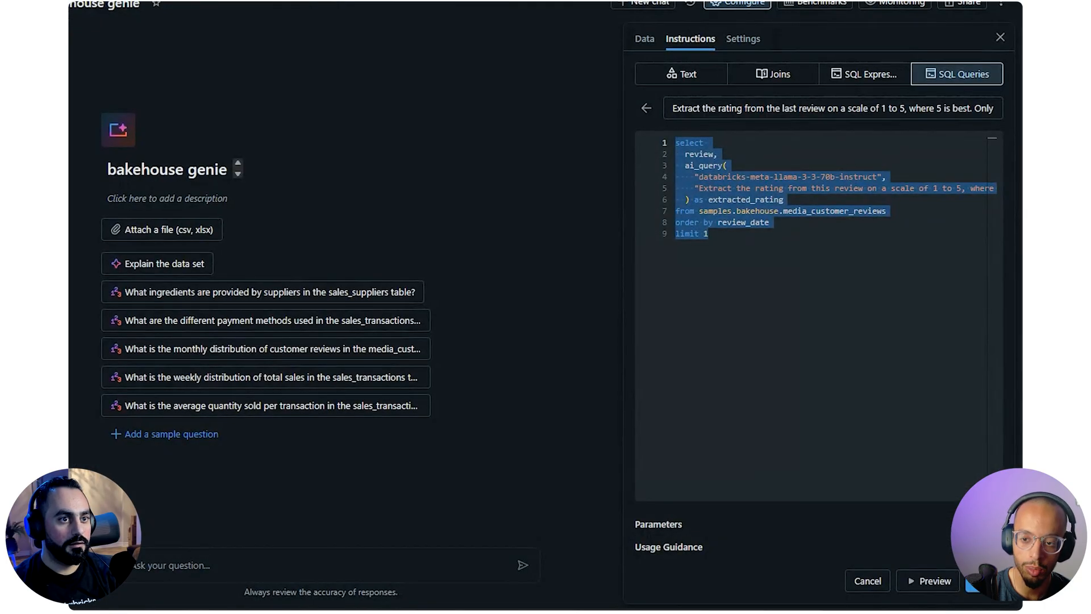
Delete the "order by review_date" line from the bakehouse genie's example query
click(768, 227)
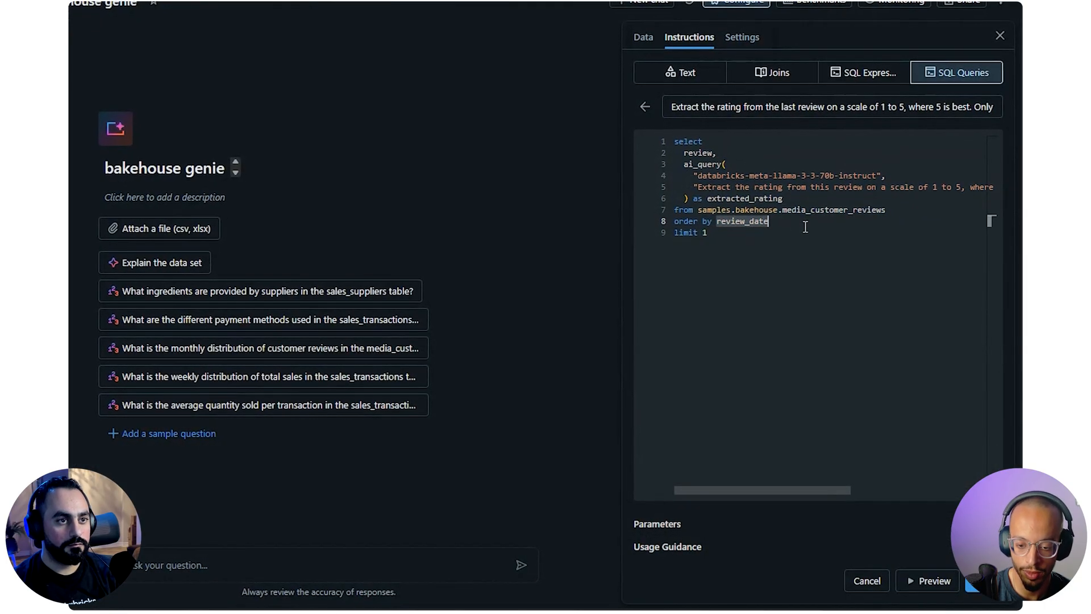
click(788, 108)
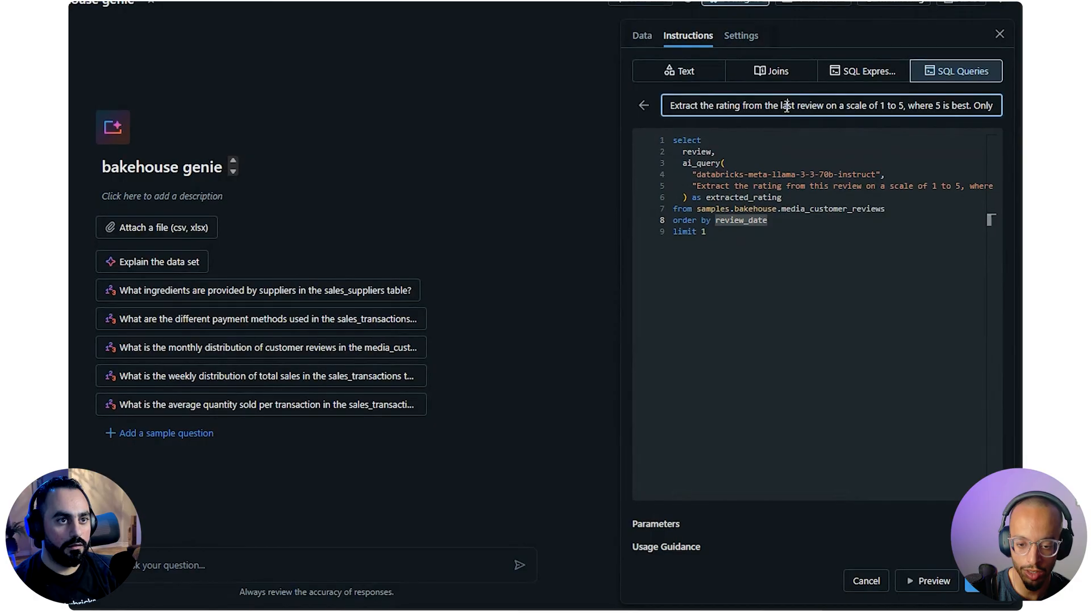
double_click(787, 106)
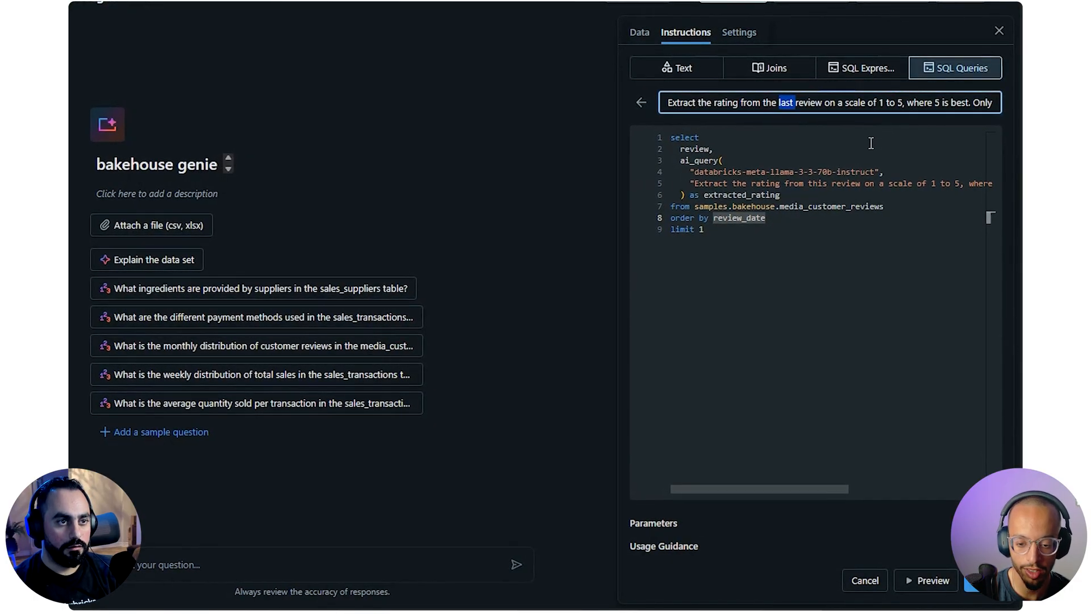
drag(765, 217, 661, 214)
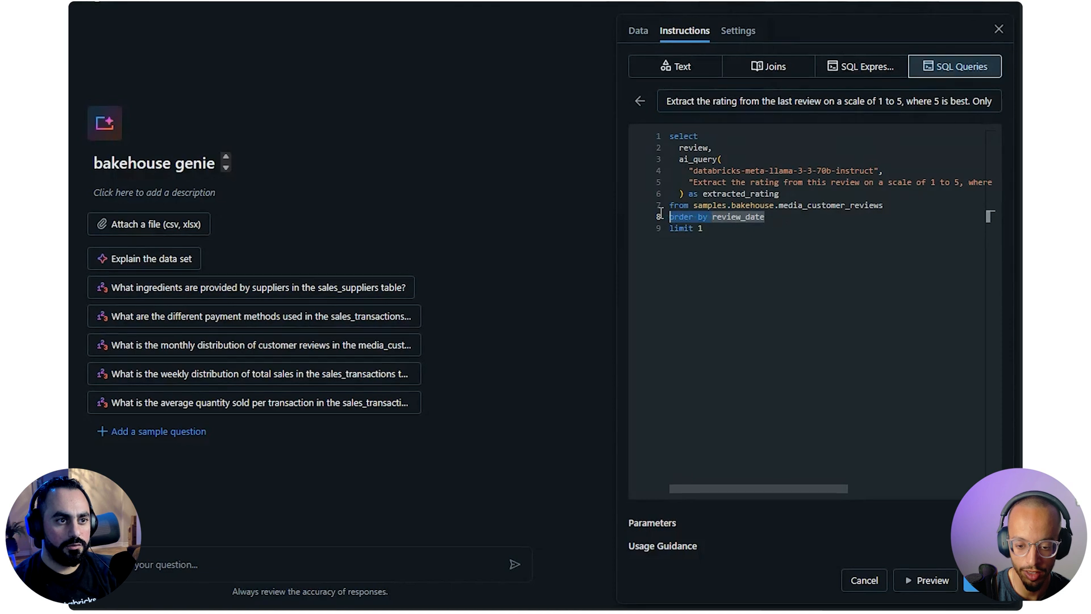
key(BackSpace)
key(BackSpace)
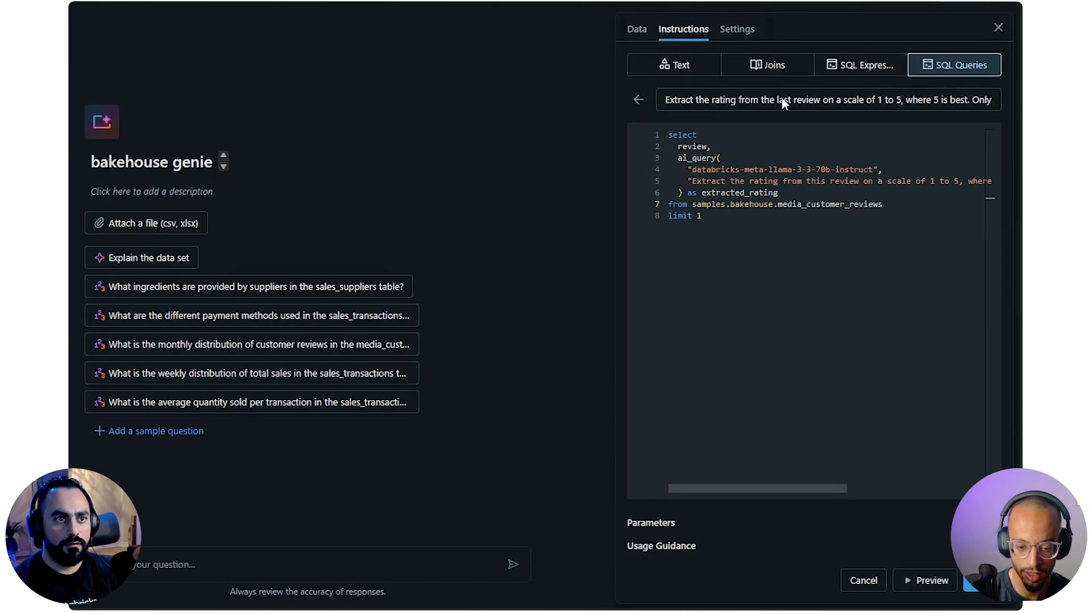
Change "the last review" to "one review" in the example query's question
double_click(783, 99)
key(BackSpace)
key(BackSpace)
key(BackSpace)
key(BackSpace)
text(one)
click(821, 237)
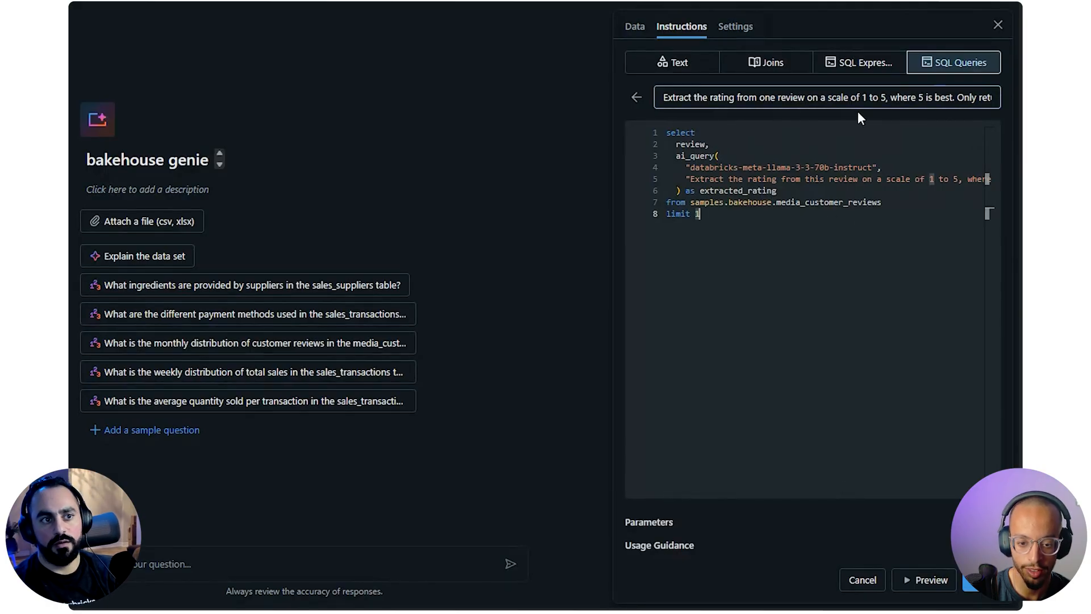
Expand the example query's Parameters and Usage Guidance sections to examine their options
drag(777, 191, 624, 135)
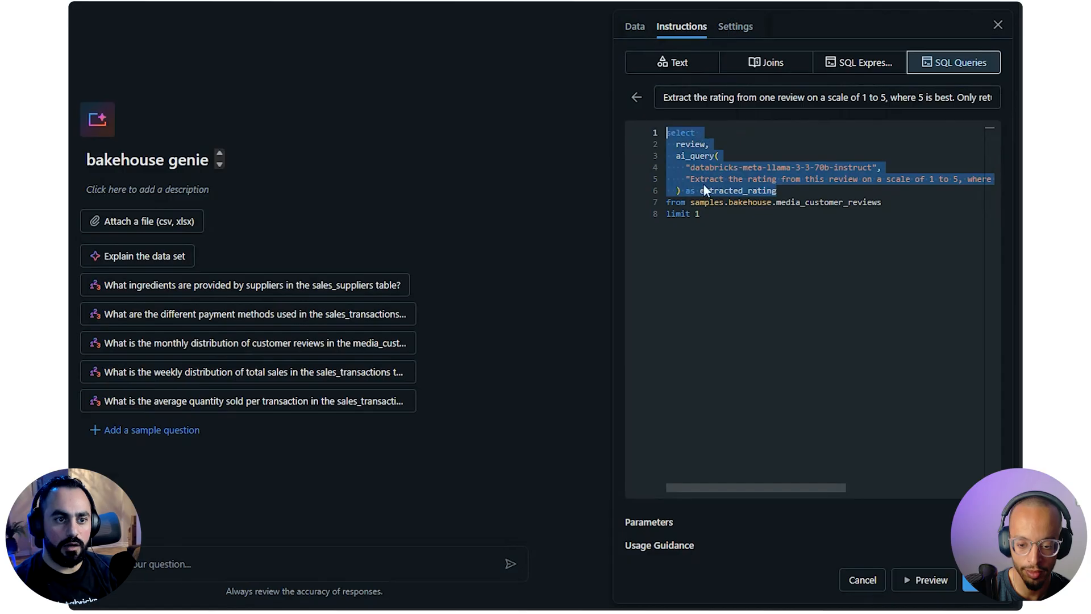
click(779, 242)
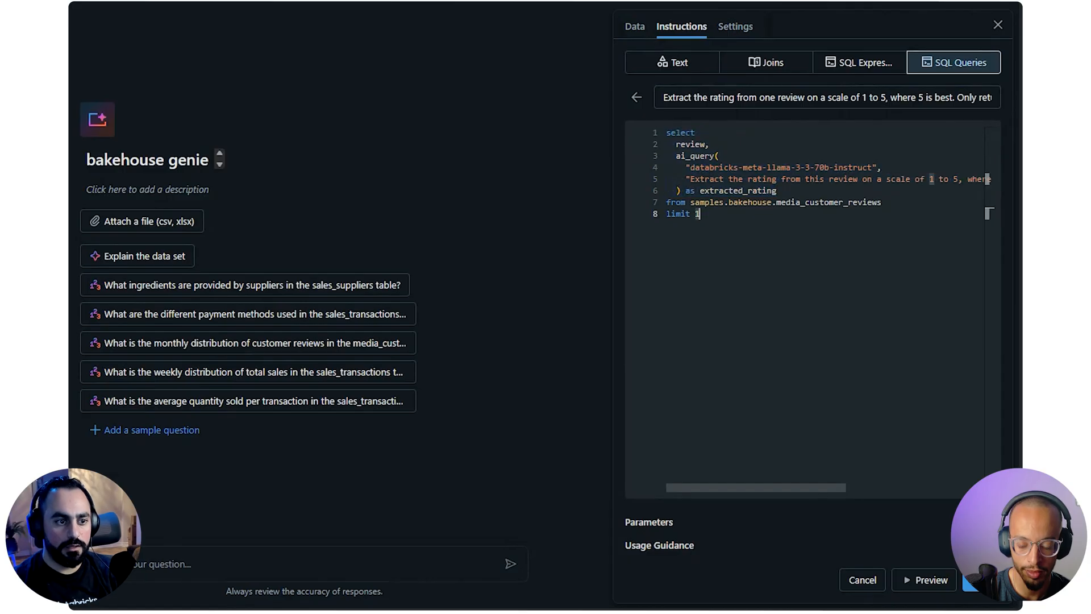
click(777, 520)
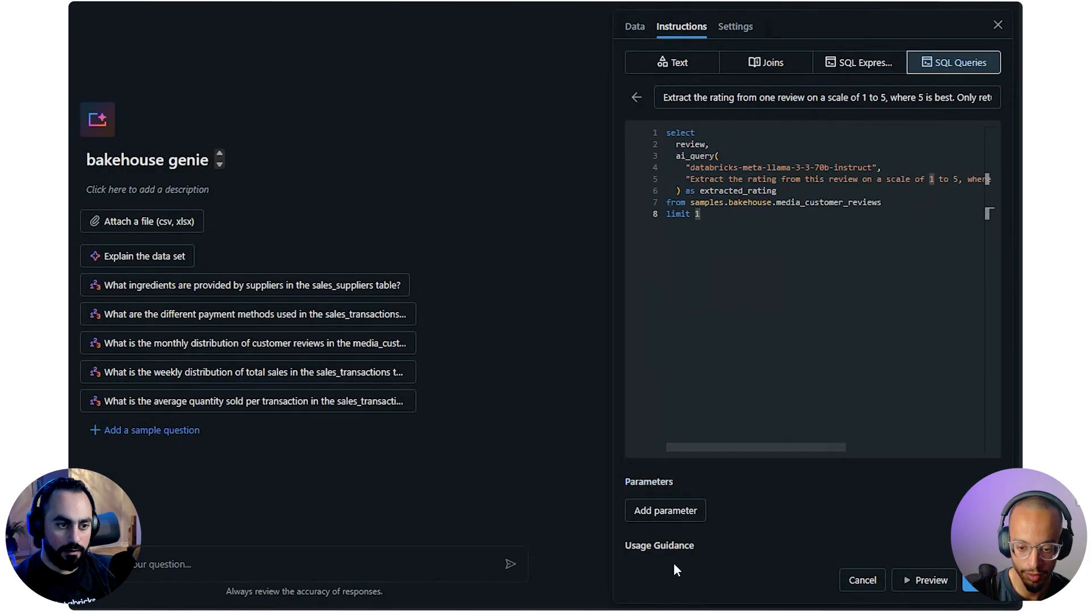
click(742, 546)
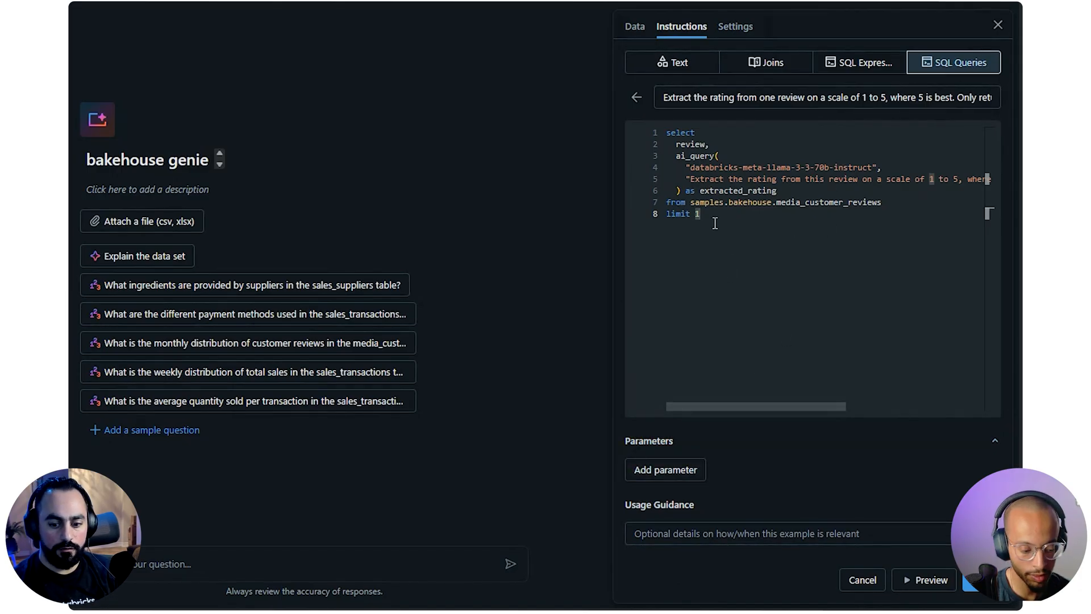
Try adding a parameterised filter line "where date > :param" below the limit line of the example query
key(Return)
key(Return)
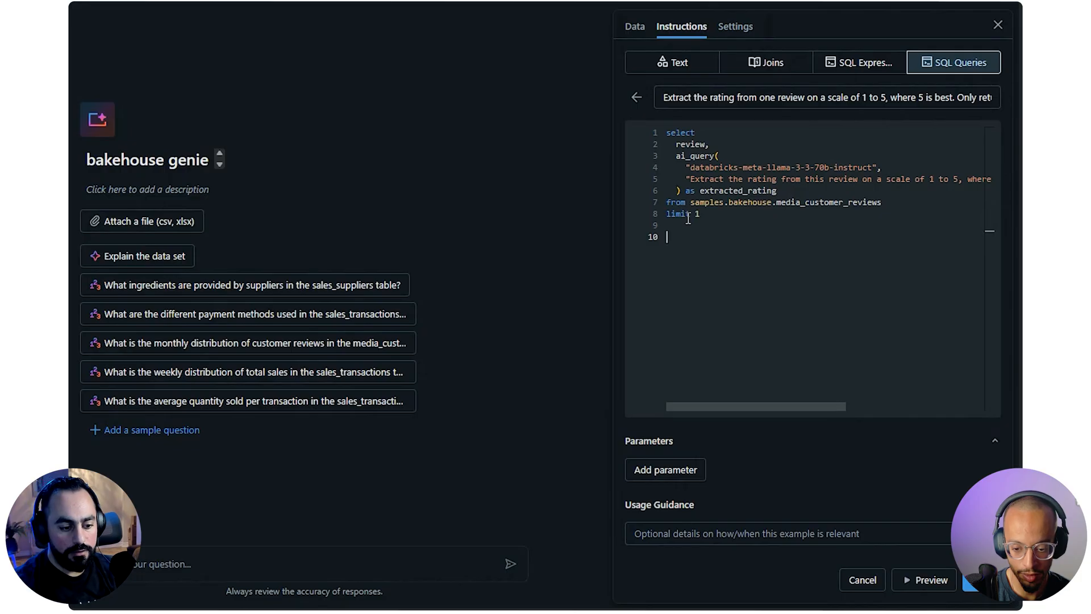
text(where date)
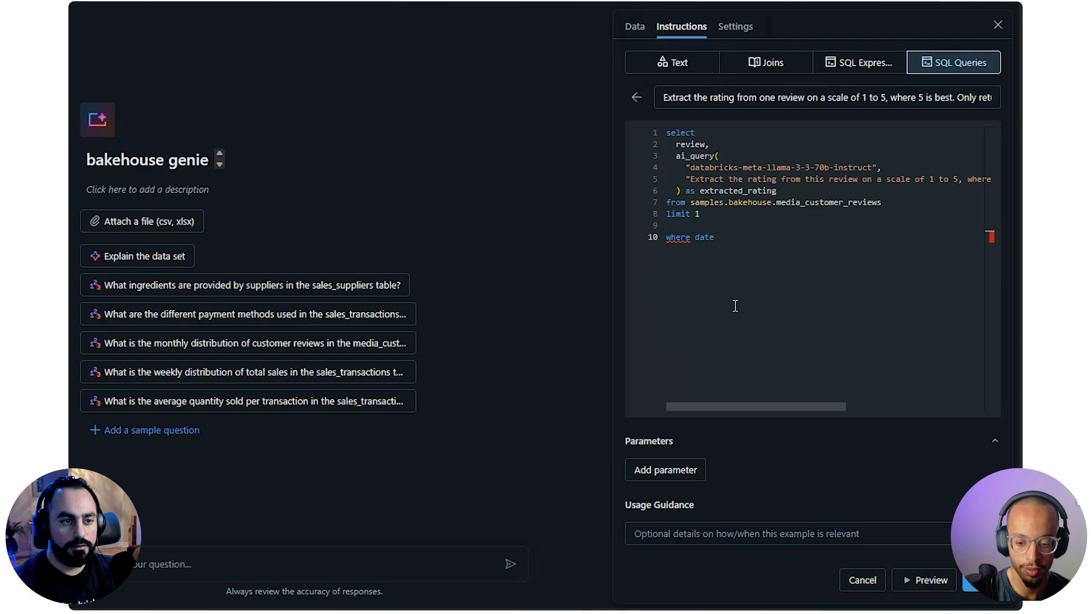
text( >)
click(689, 470)
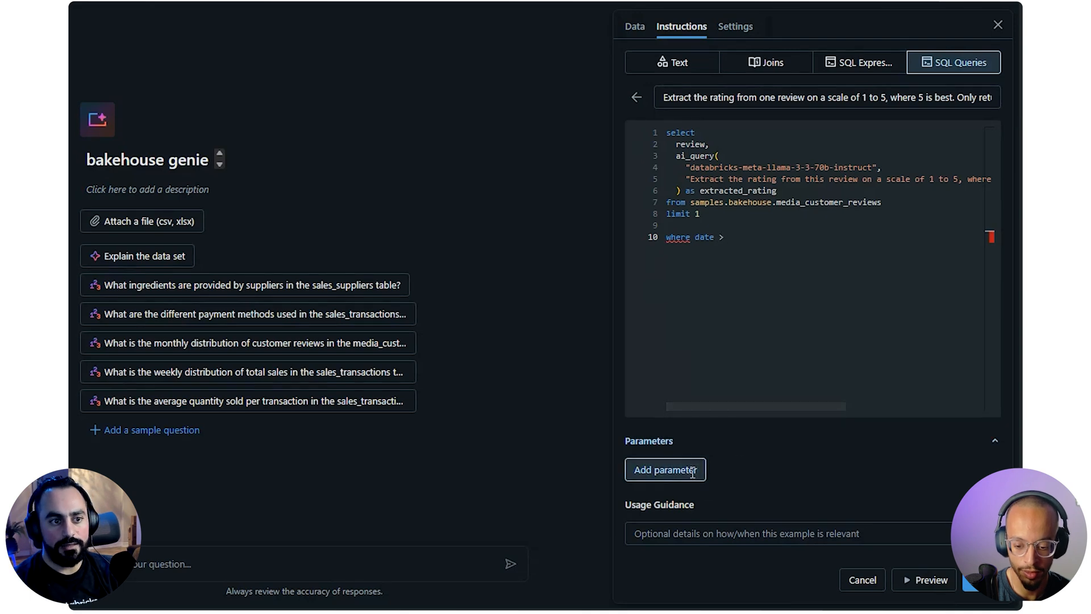
click(701, 464)
click(748, 239)
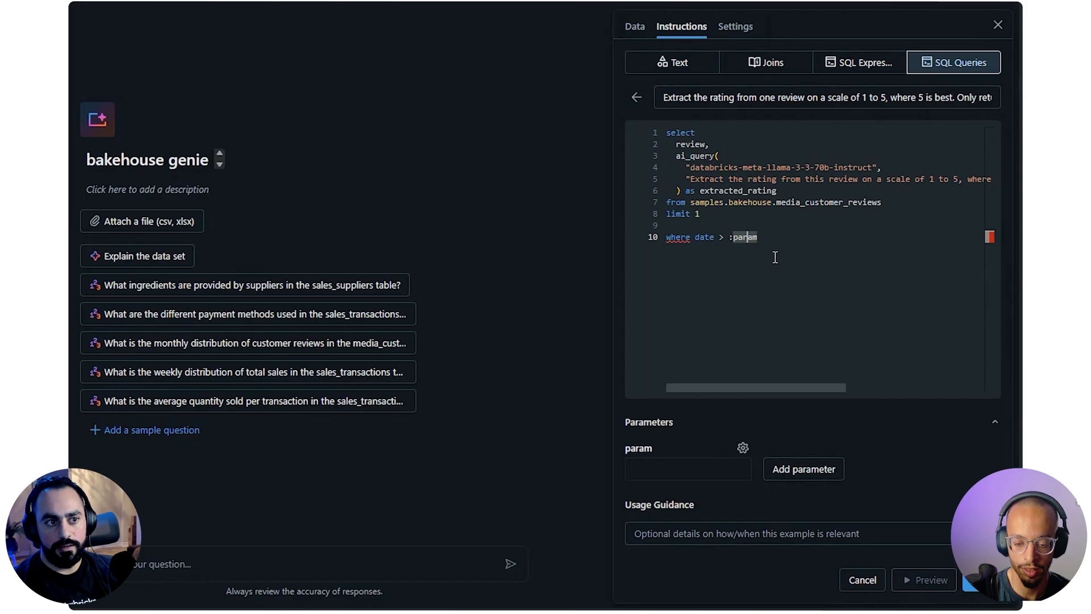
Delete the "where date > :param" line and the blank line above it from the example query
drag(761, 238, 639, 233)
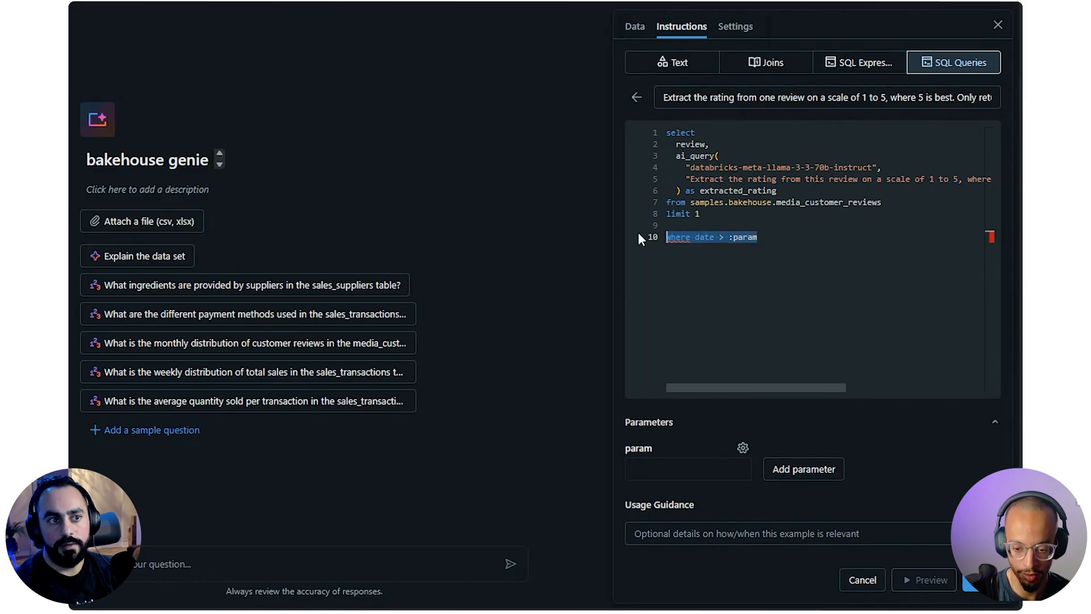
key(BackSpace)
key(BackSpace)
key(BackSpace)
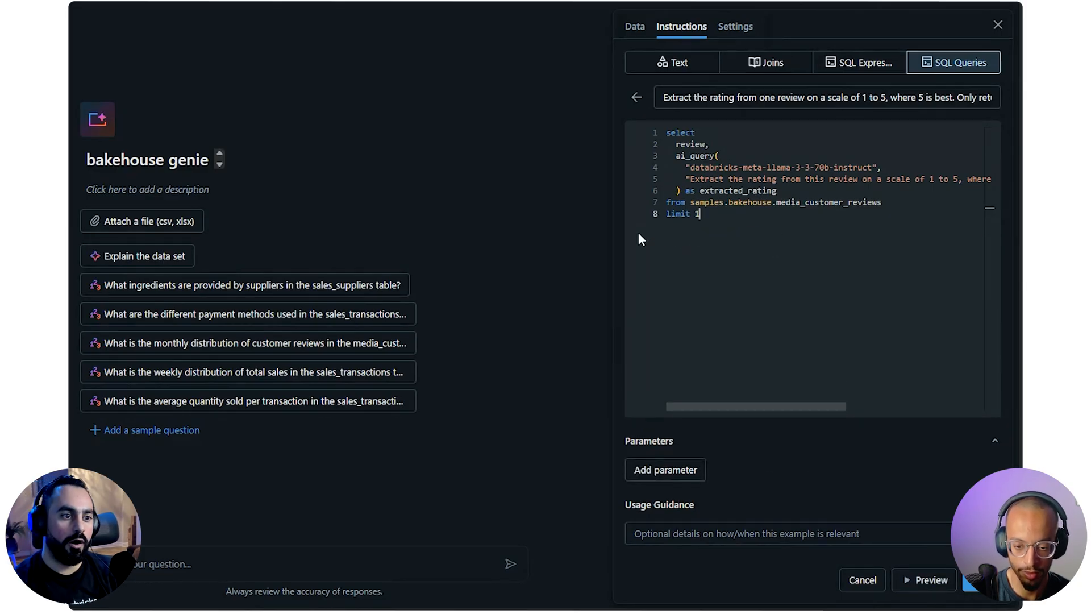
Enter the usage guidance "use whenever you are asked to produce a rating out of the text review" for the example query
click(796, 533)
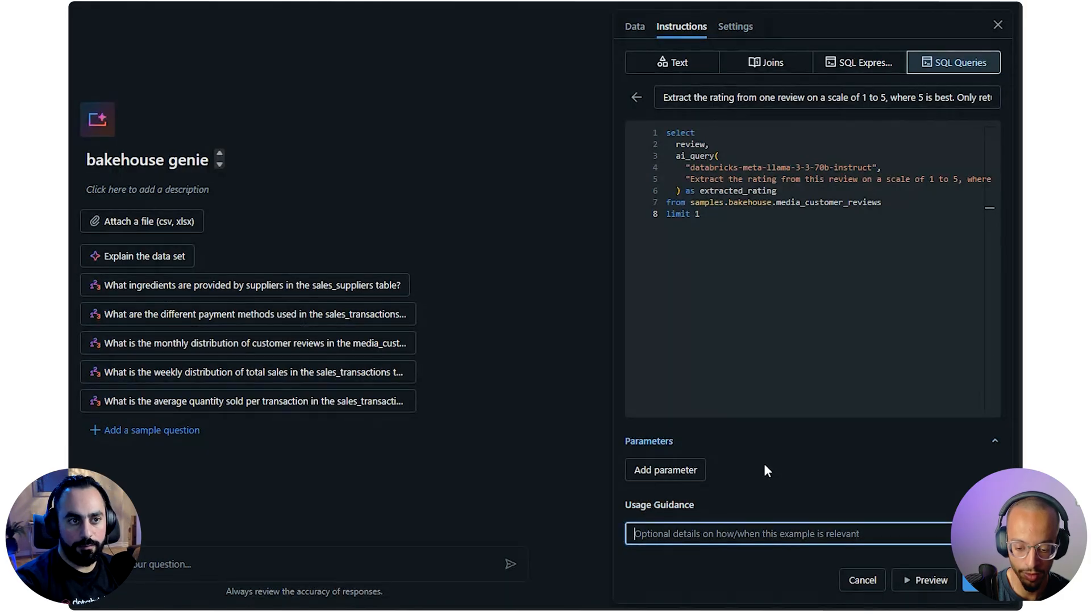
text(us)
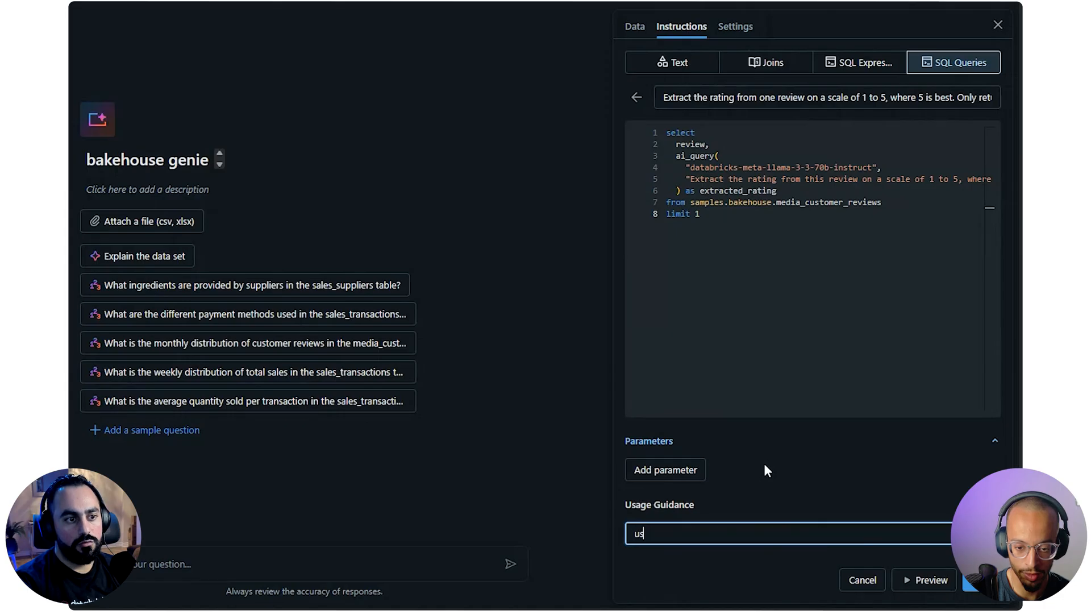
text(e whenever y)
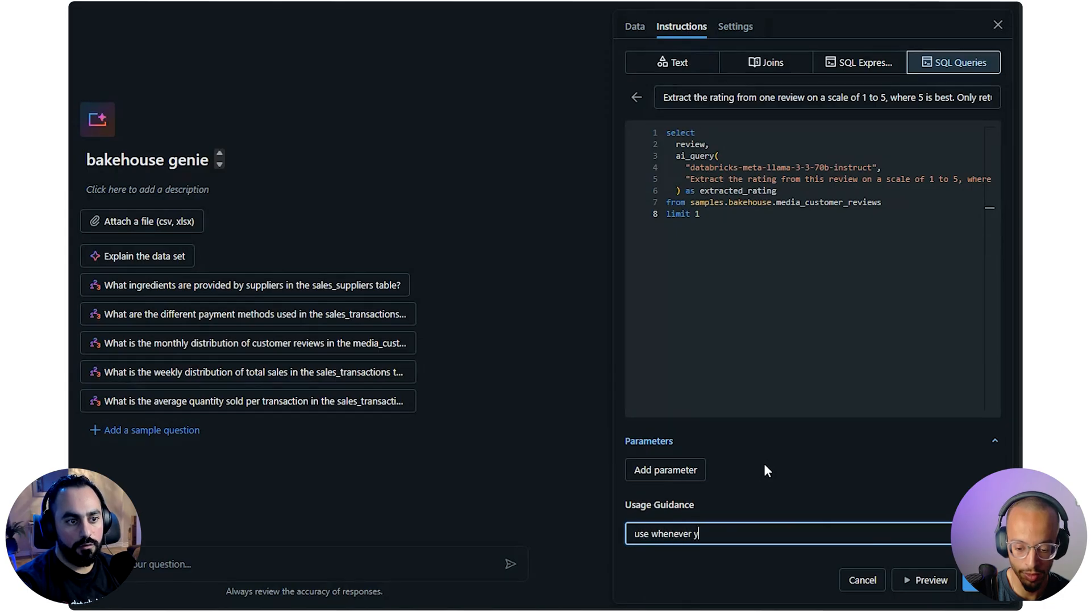
text(ou are asked to)
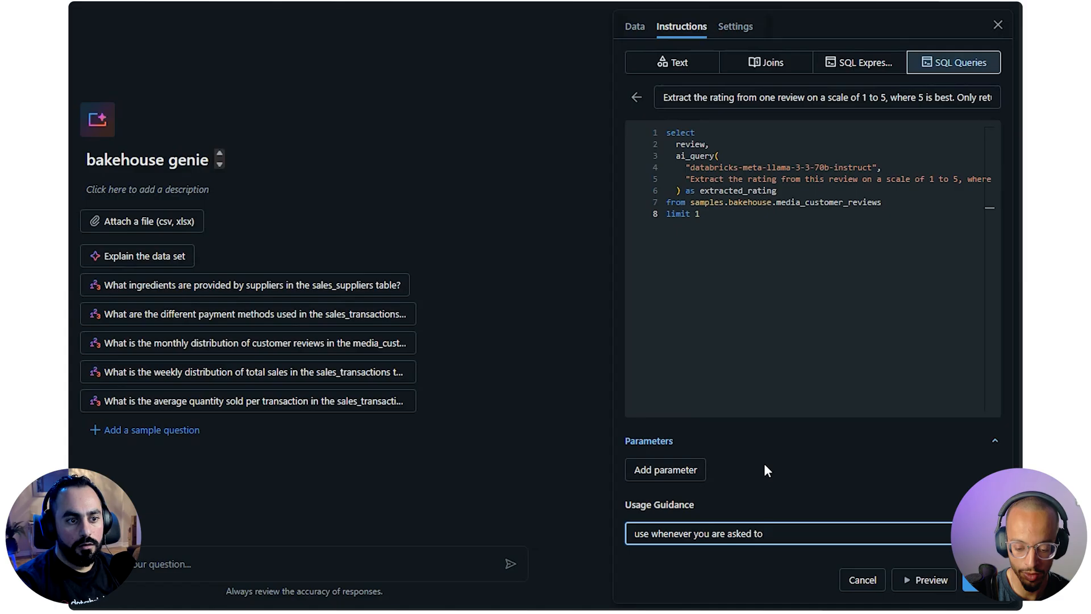
text( pro)
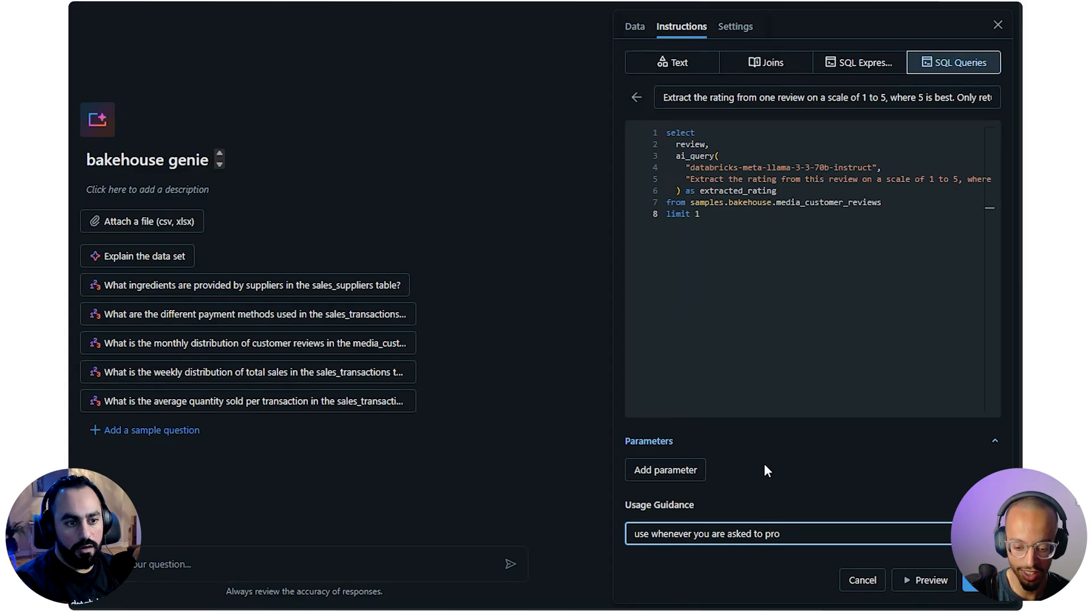
text(duce a ra)
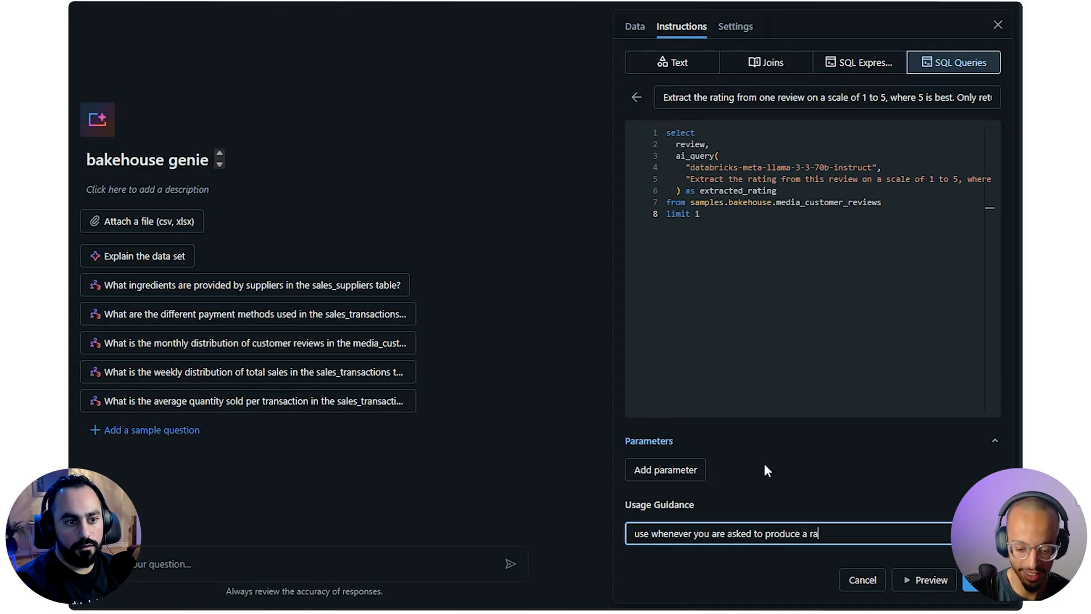
text(ting out of the rt)
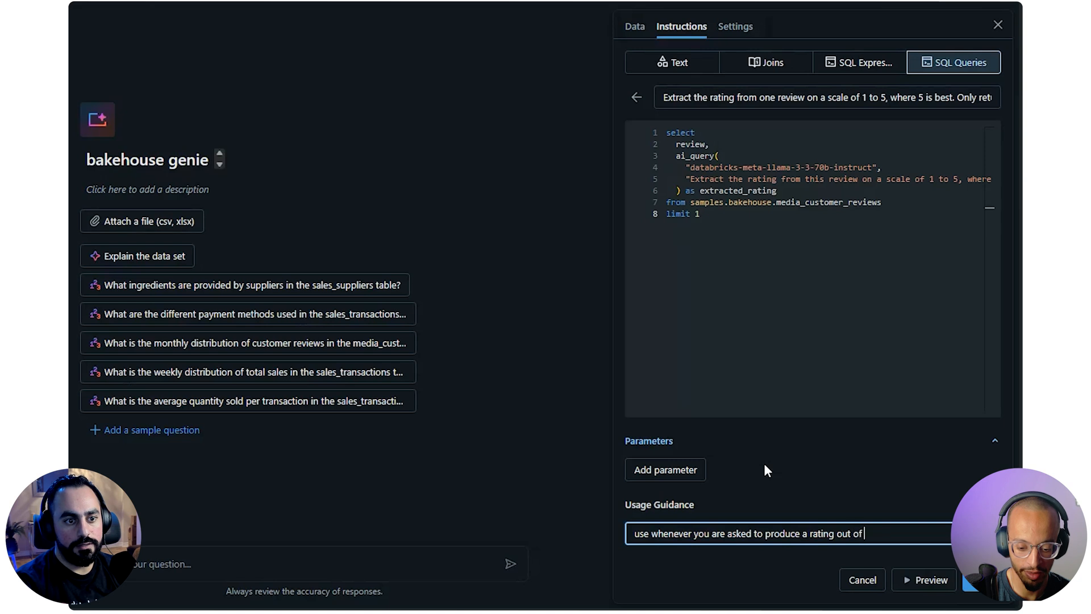
key(BackSpace)
key(BackSpace)
text(text review)
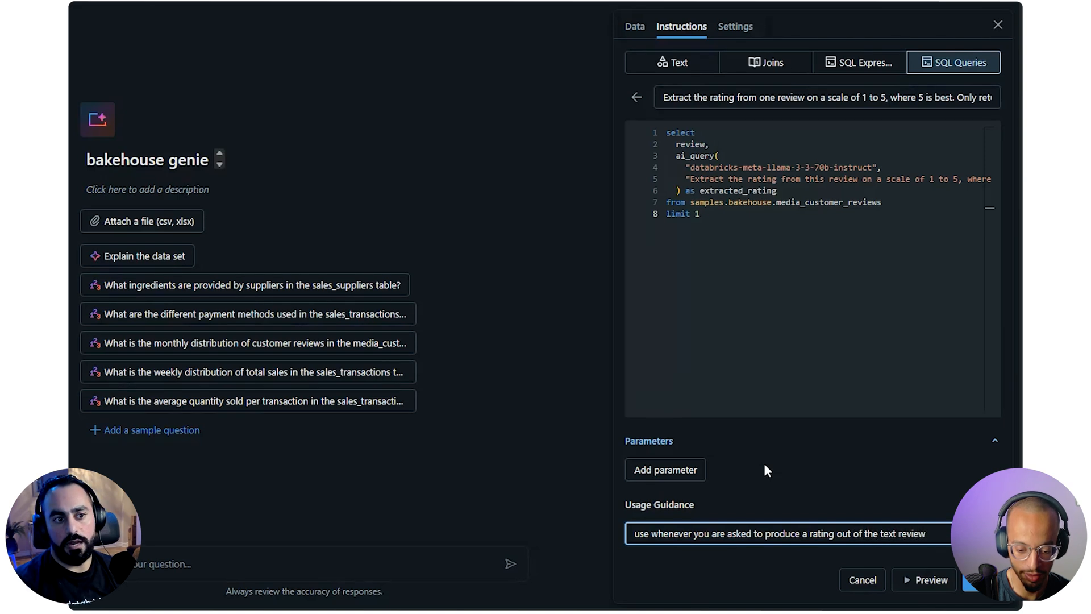
Extend the usage guidance to mention using ai_query, and save the example query
click(794, 591)
click(966, 535)
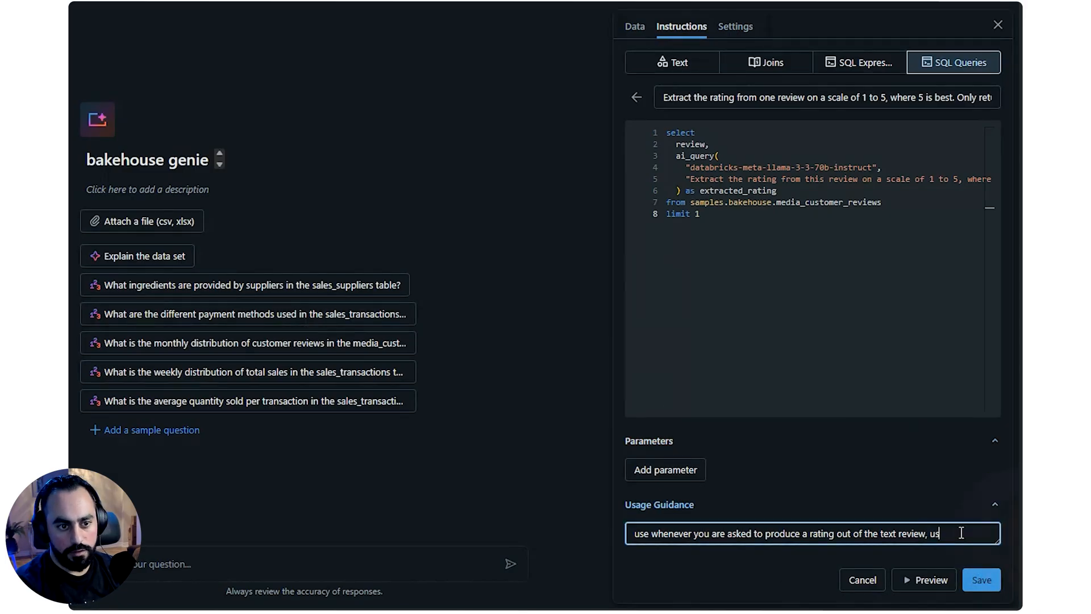
text(, using ai_query)
click(980, 579)
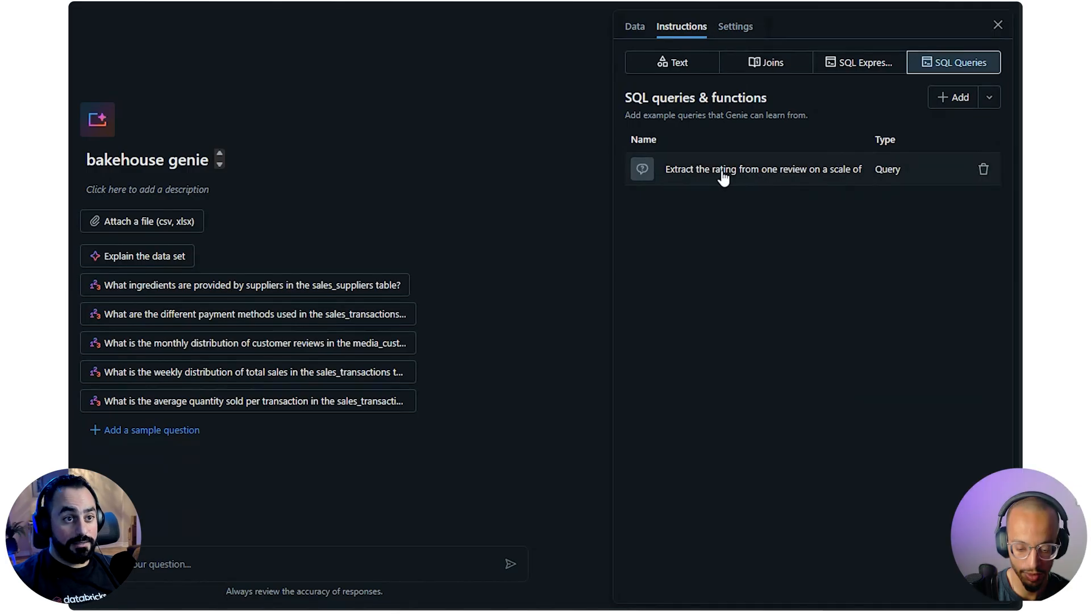
Begin a question to the bakehouse genie with "average rating reviews for a"
click(373, 562)
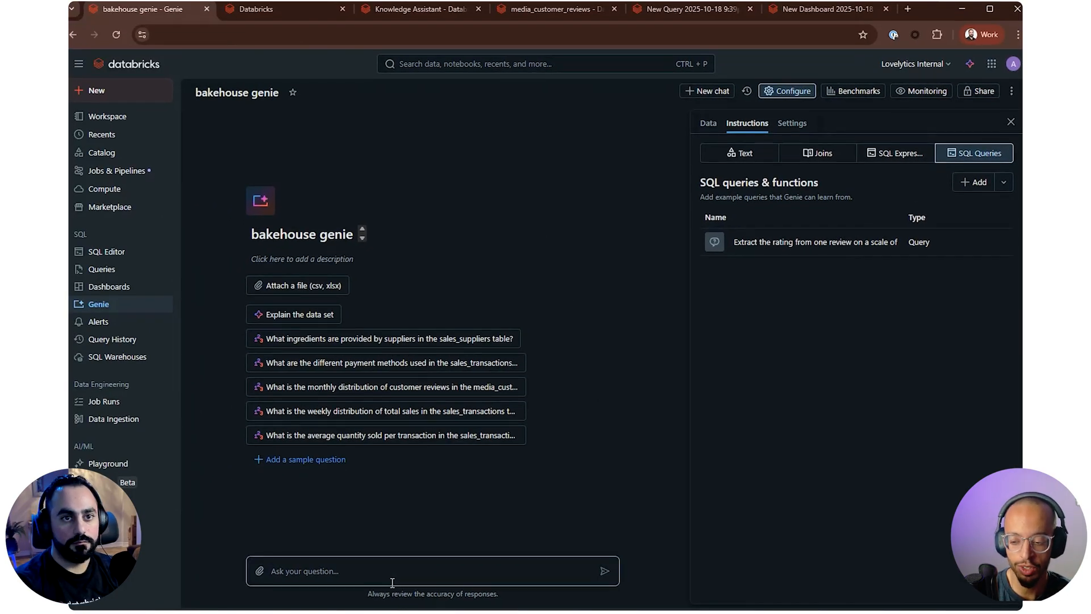
text(average rating reviews for a)
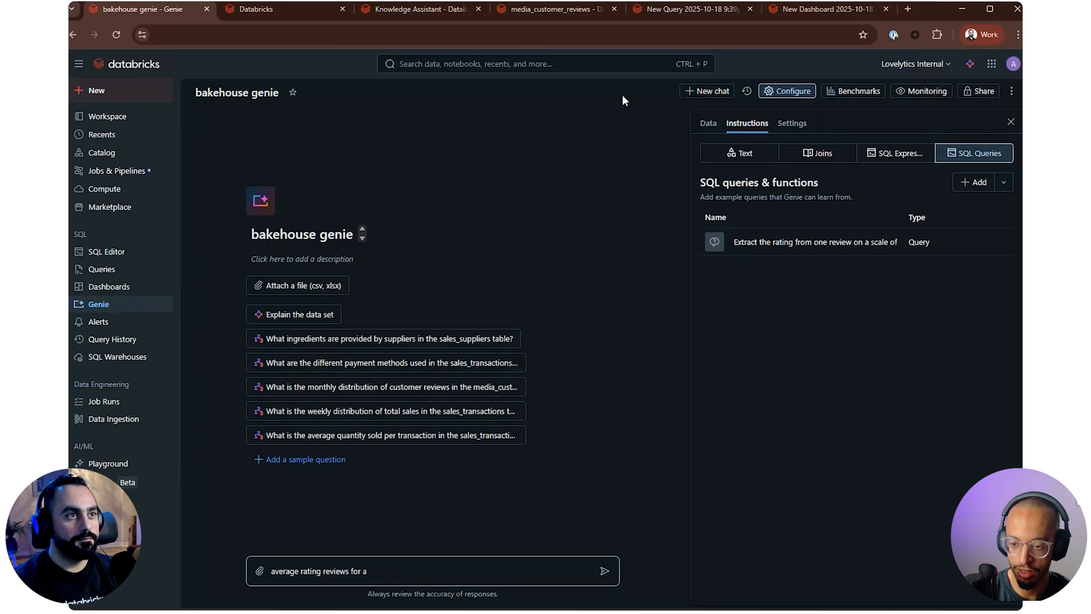
Examine the sample data of sales_franchises and media_customer_reviews in the catalog for a franchise ID to ask about
click(554, 11)
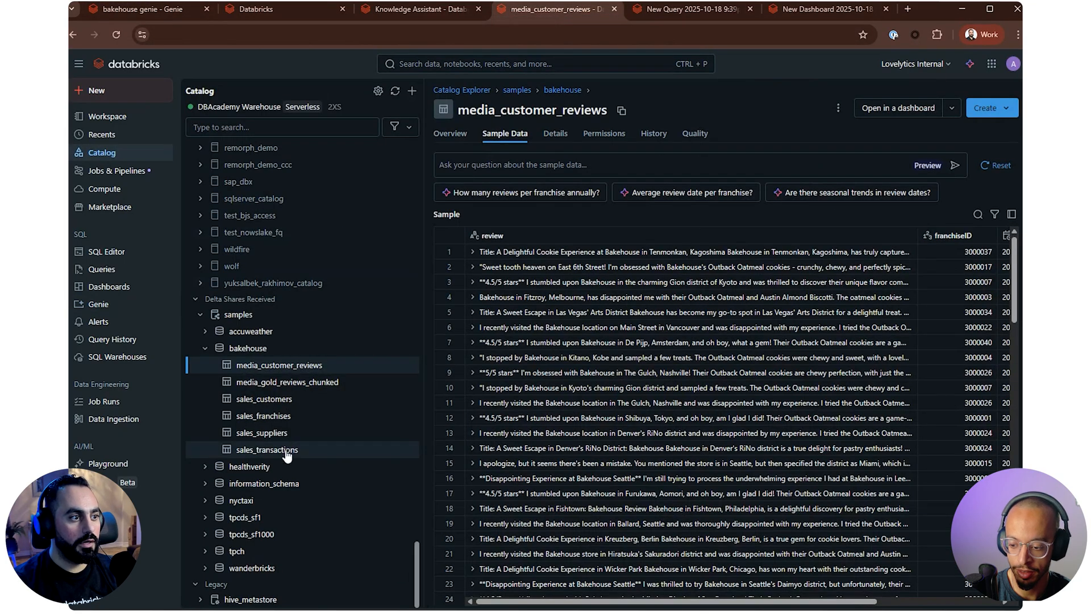
click(280, 417)
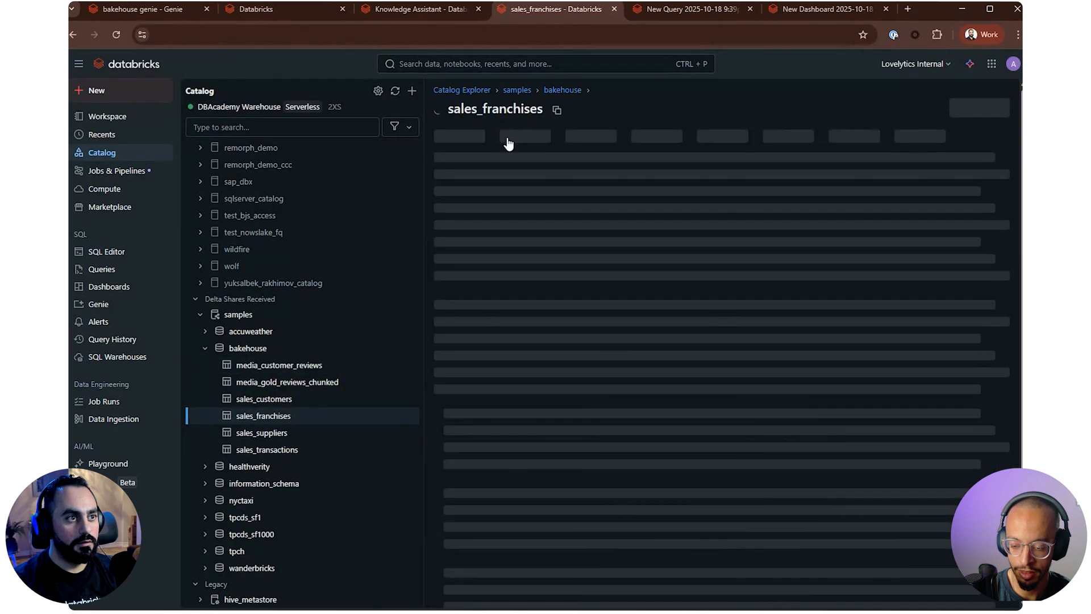
click(504, 134)
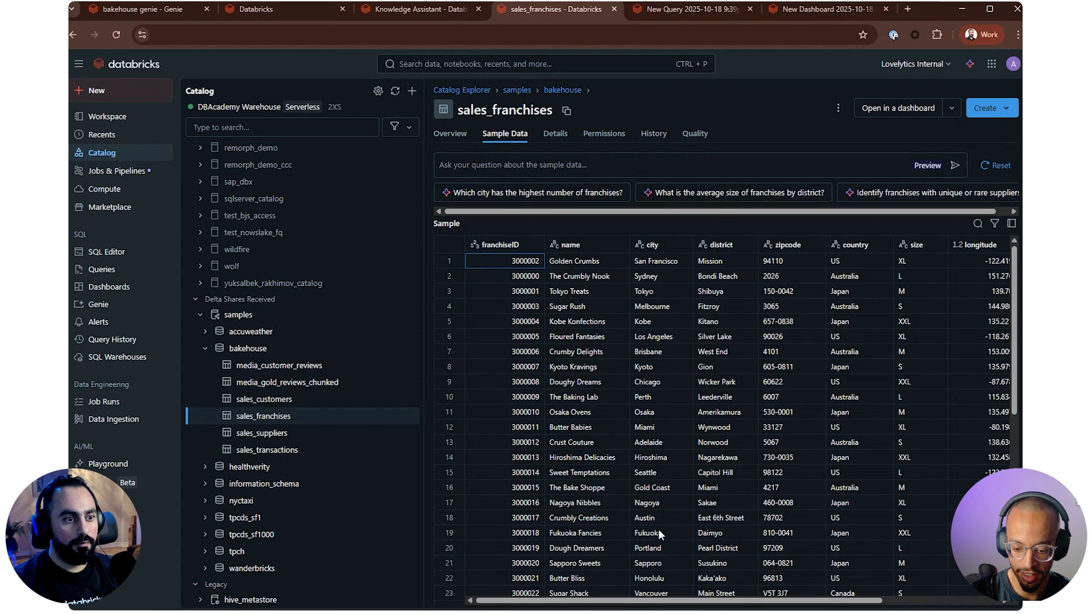
click(273, 365)
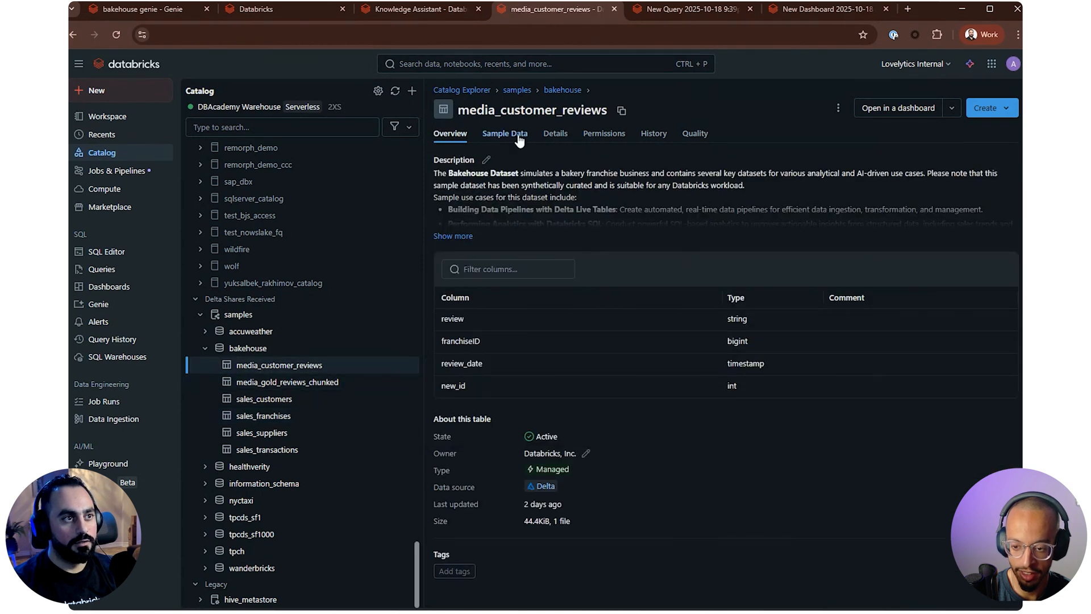
click(514, 135)
drag(788, 603, 911, 602)
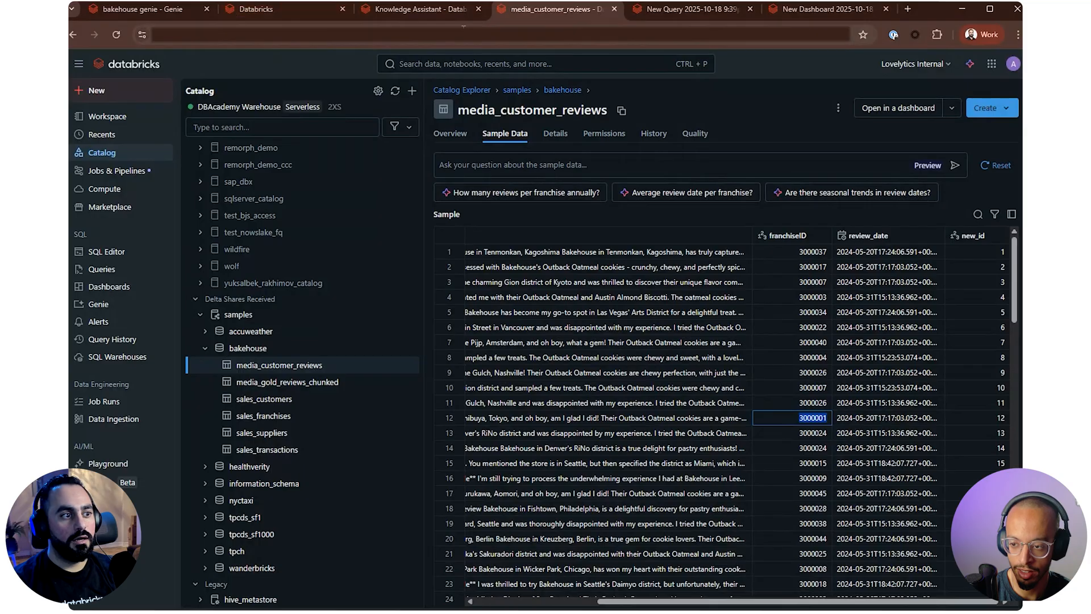
View the sample data of sales_transactions and sales_franchises, and find the Tokyo Treats franchise and its ID
click(295, 452)
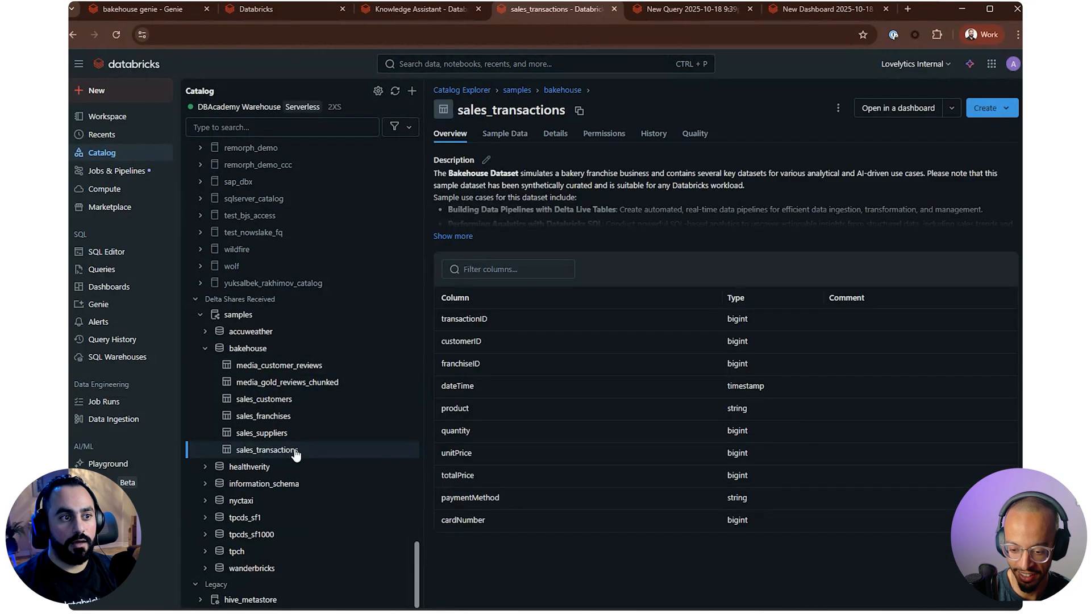
click(518, 133)
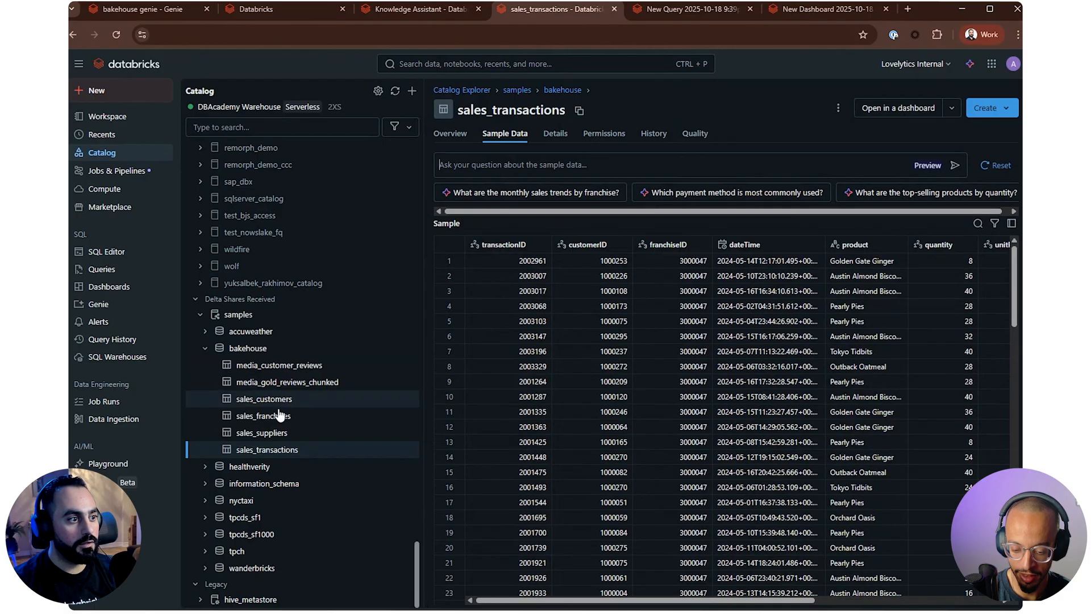
click(288, 433)
click(288, 418)
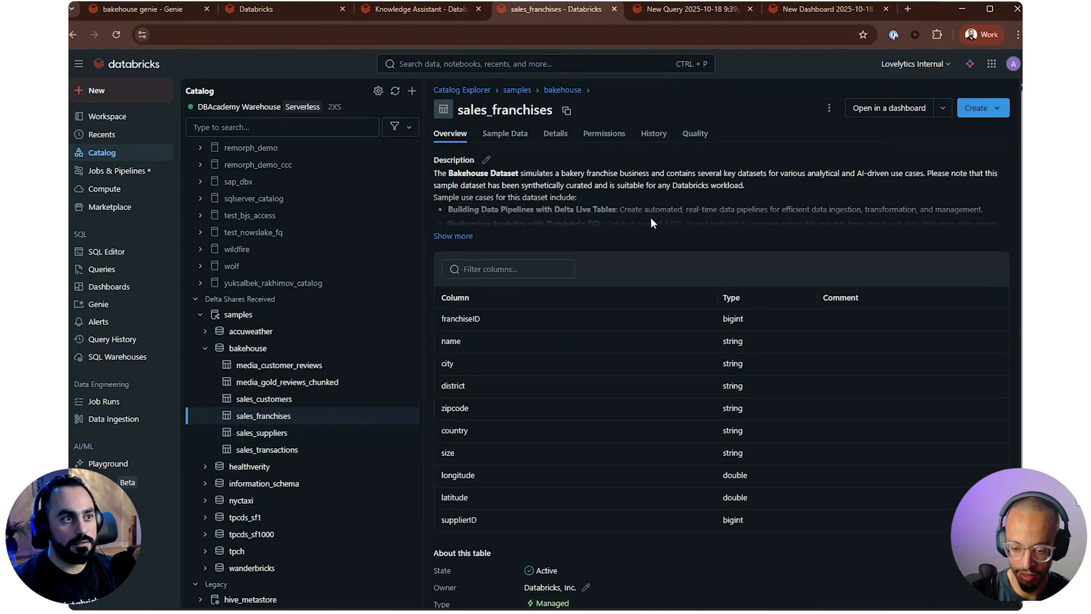
click(492, 135)
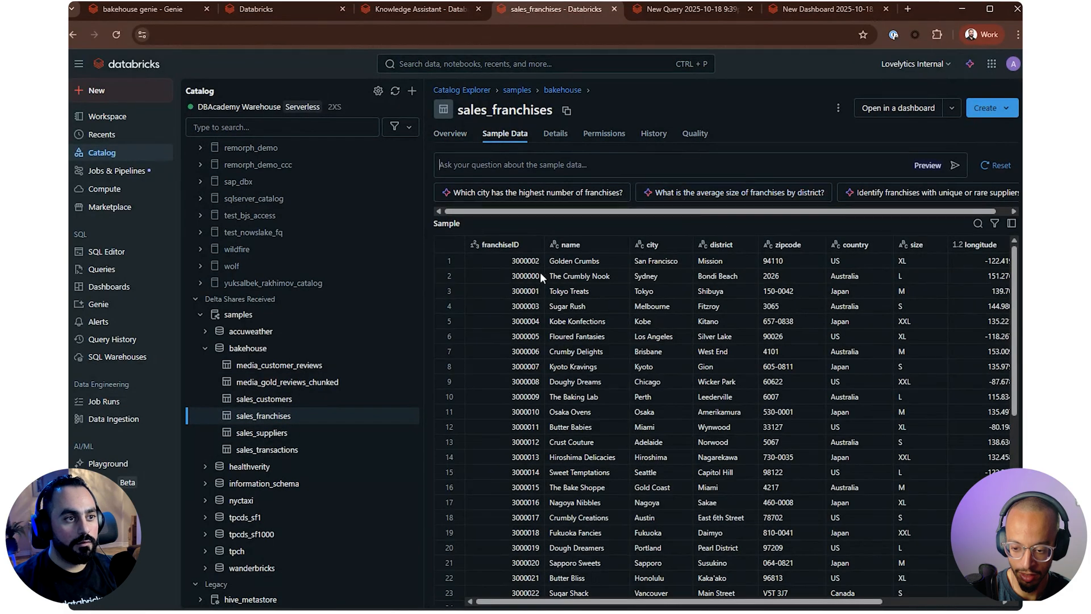
triple_click(577, 291)
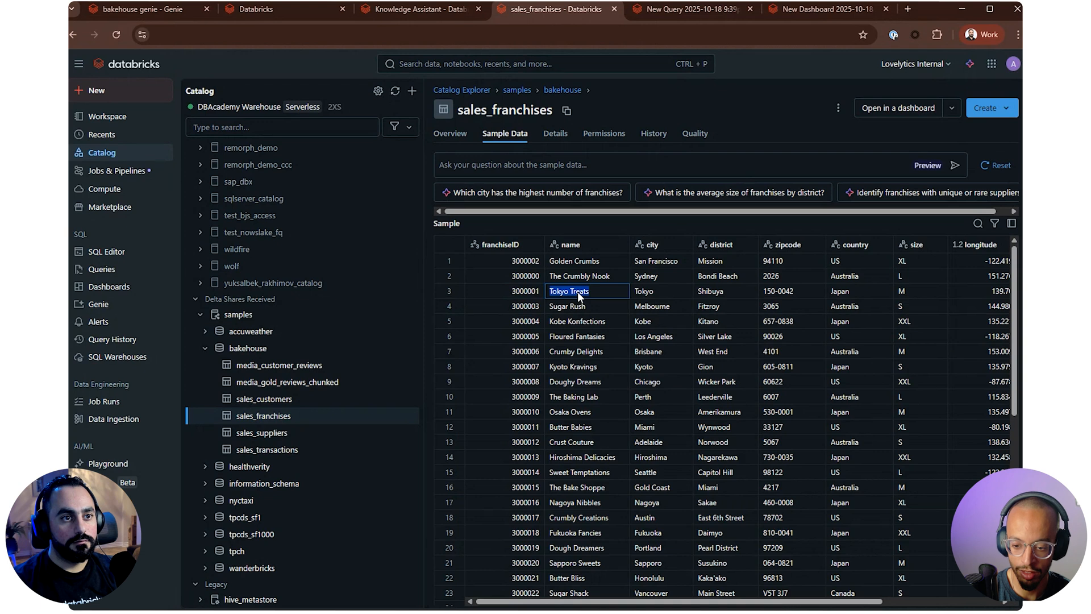
drag(603, 291, 847, 289)
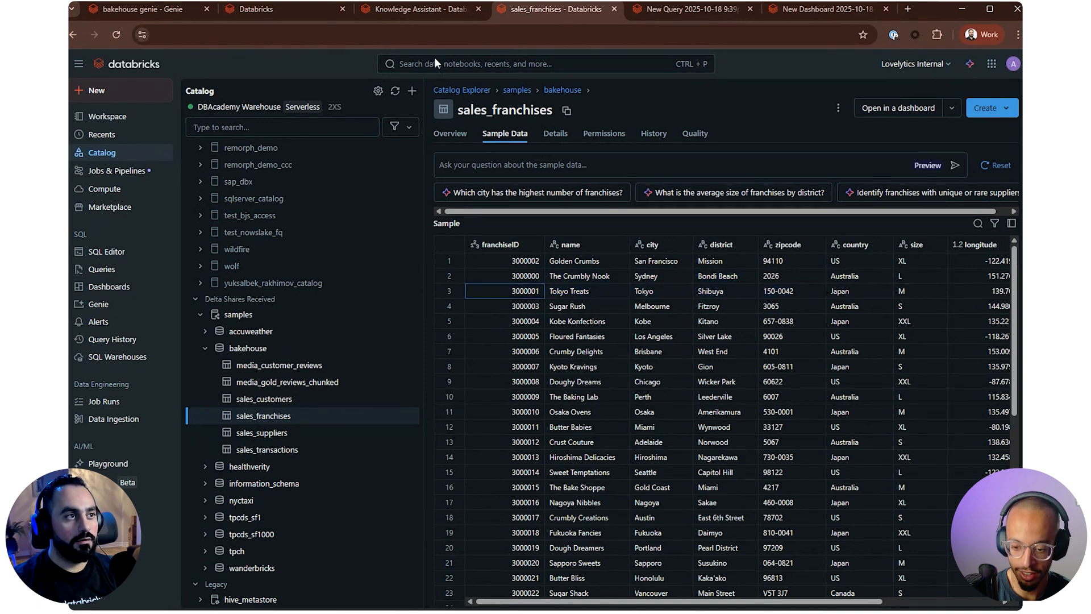
Return to the bakehouse genie and extend the drafted question with the franchise "Tokyo Treats ID 3000001"
click(169, 13)
text(T)
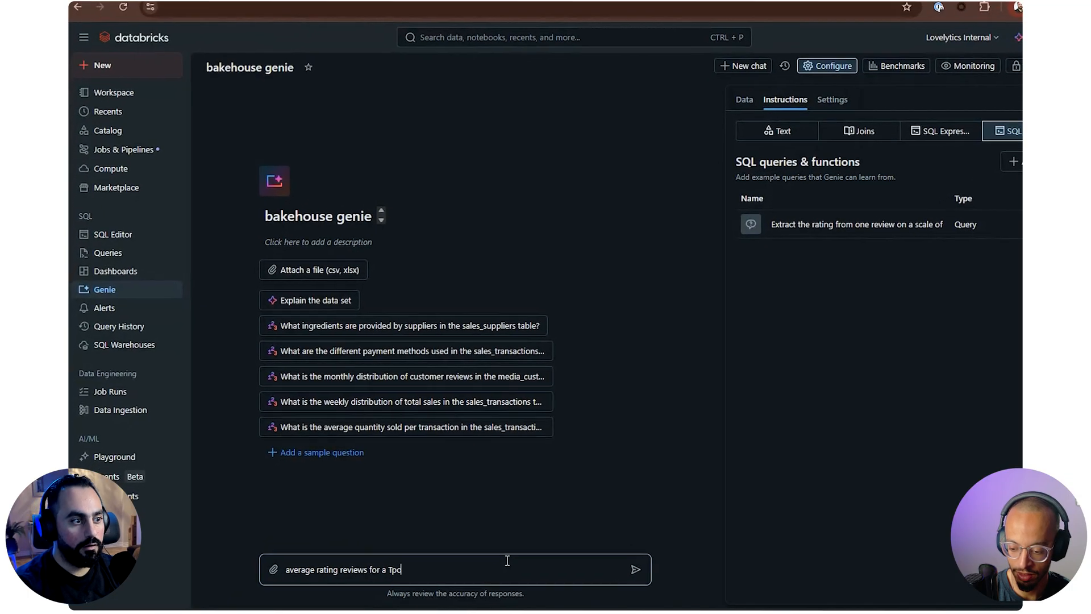
text(oky)
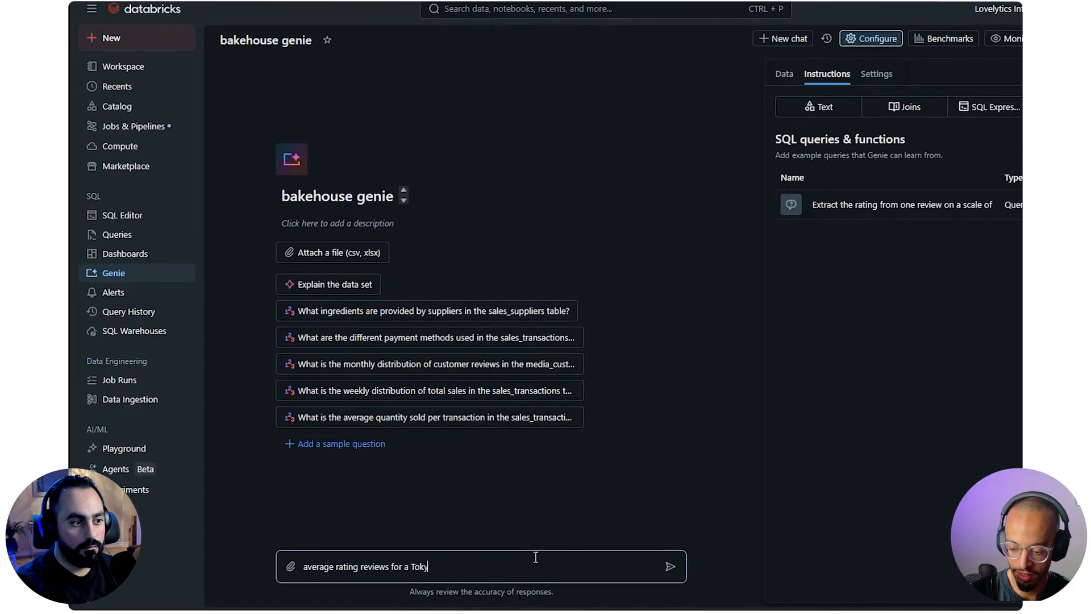
text(o Treats)
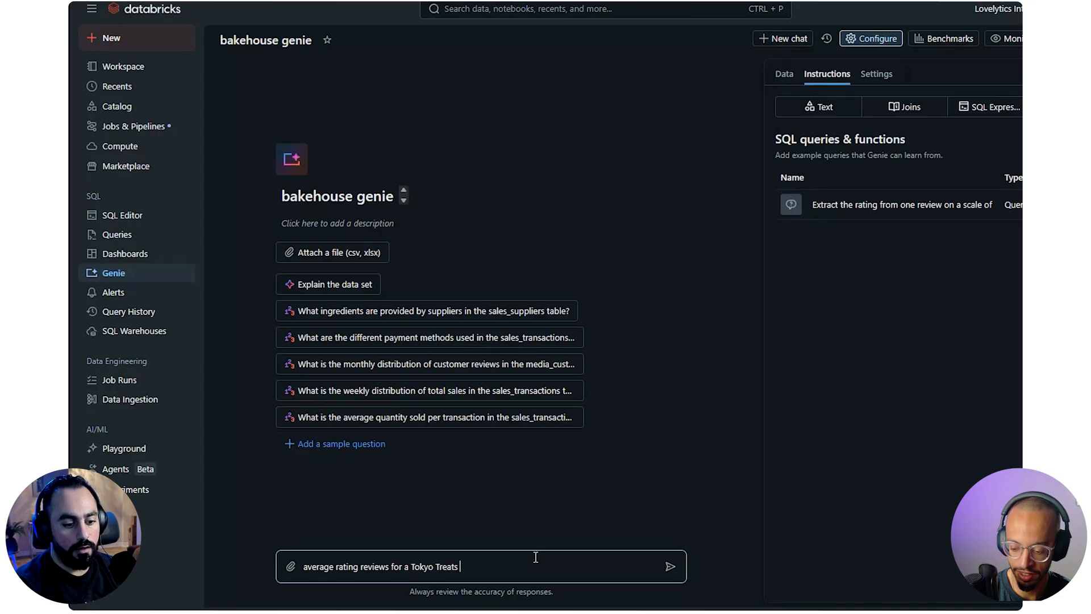
text( ID 3000001)
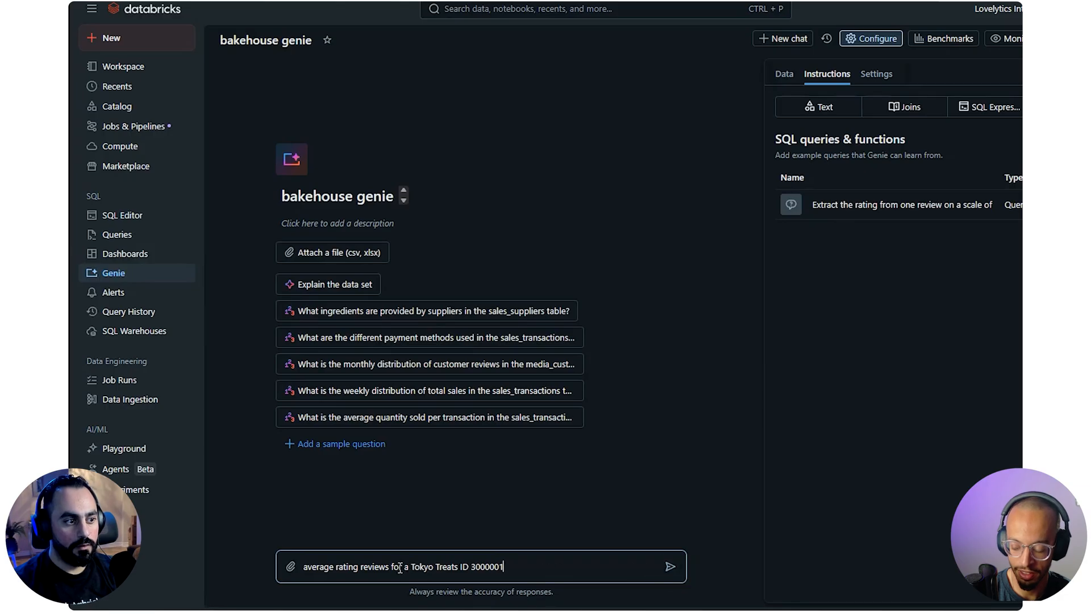
Reword the question to "average rating reviews out of 5 for the franchise Tokyo Treats ID 3000001" and submit it
text(out of )
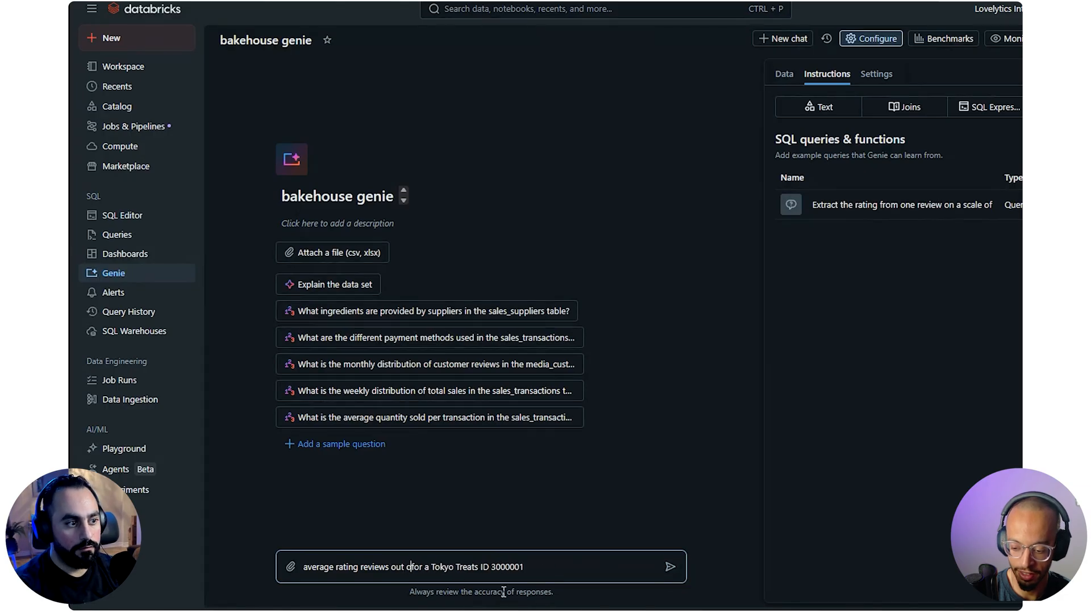
text(5 f)
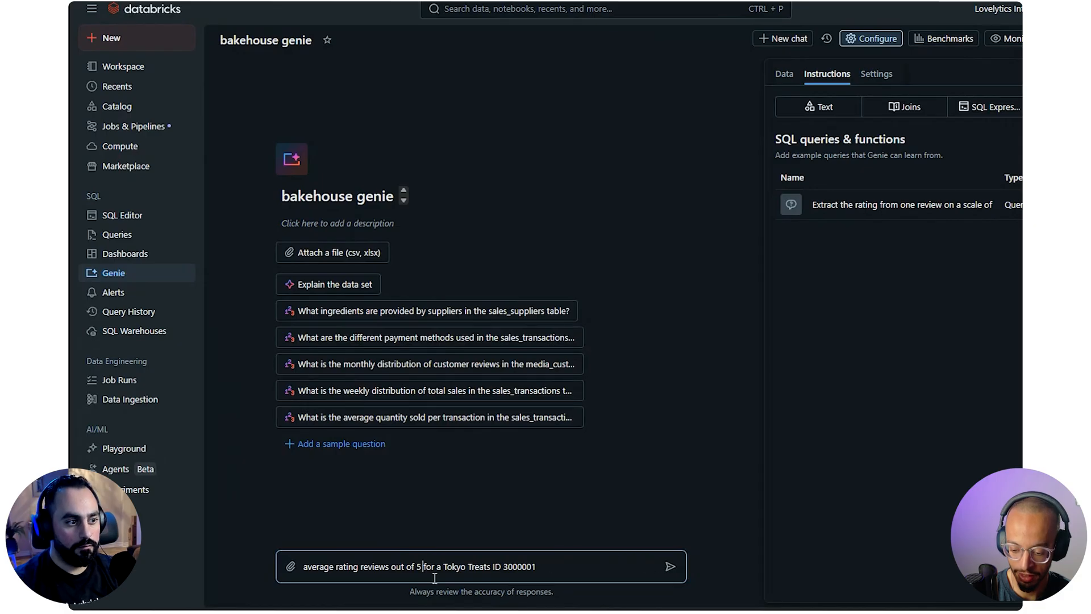
key(BackSpace)
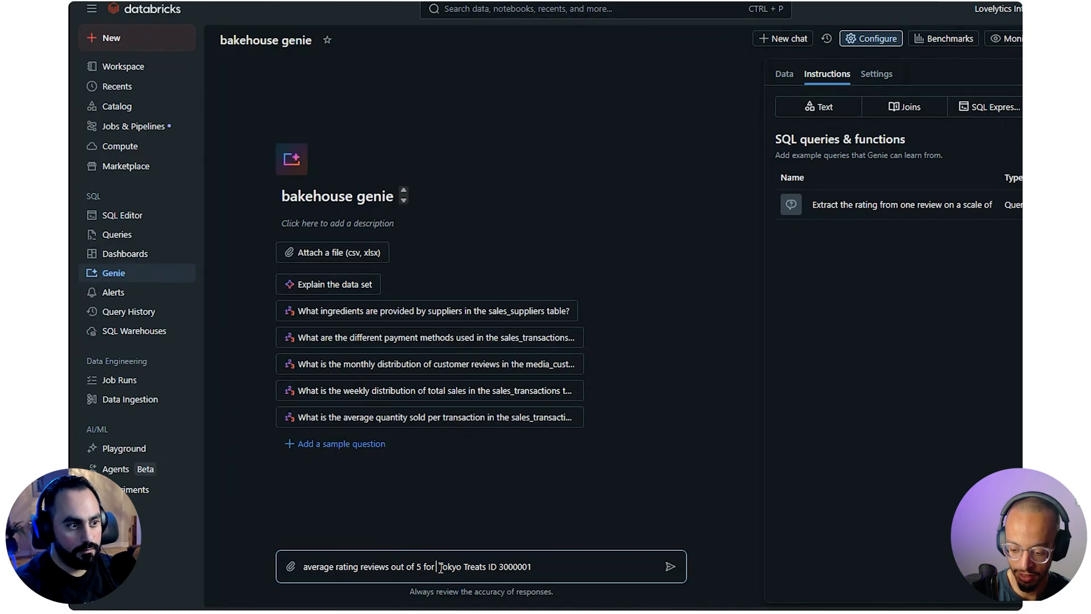
text(franchise )
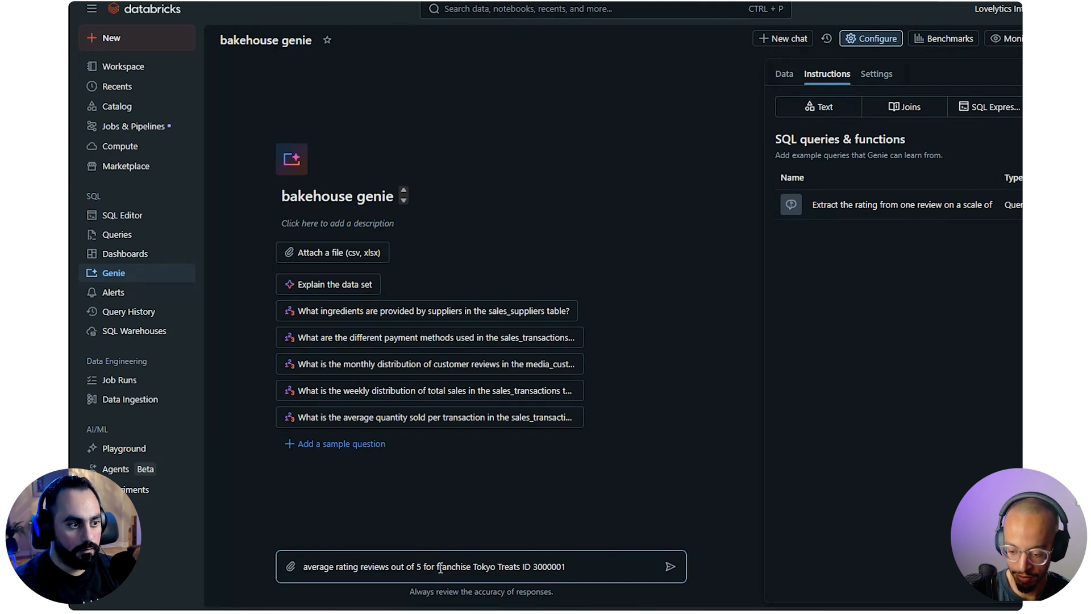
text(the)
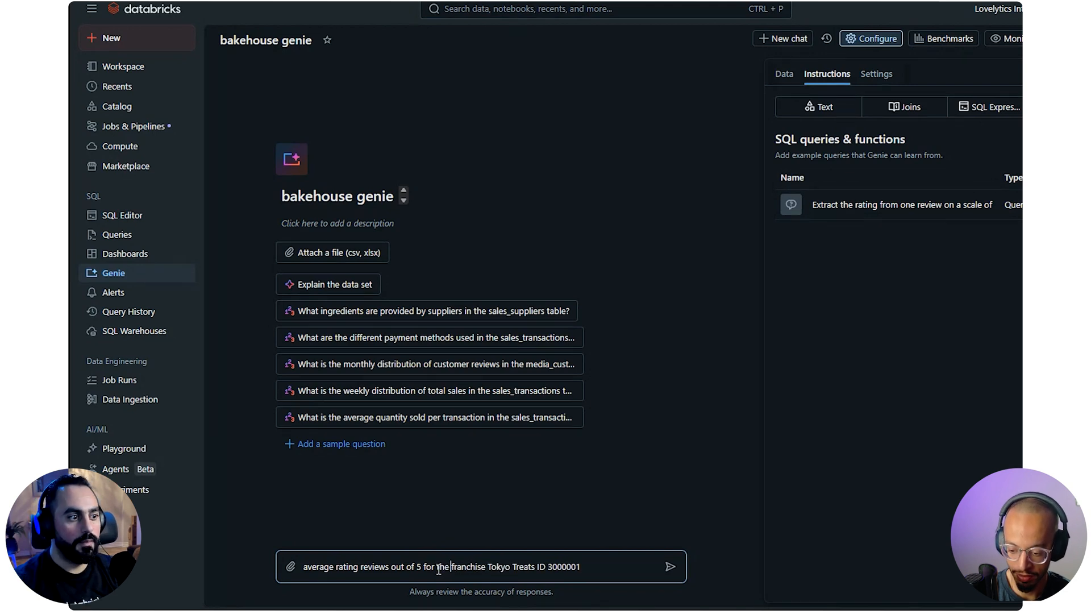
click(671, 566)
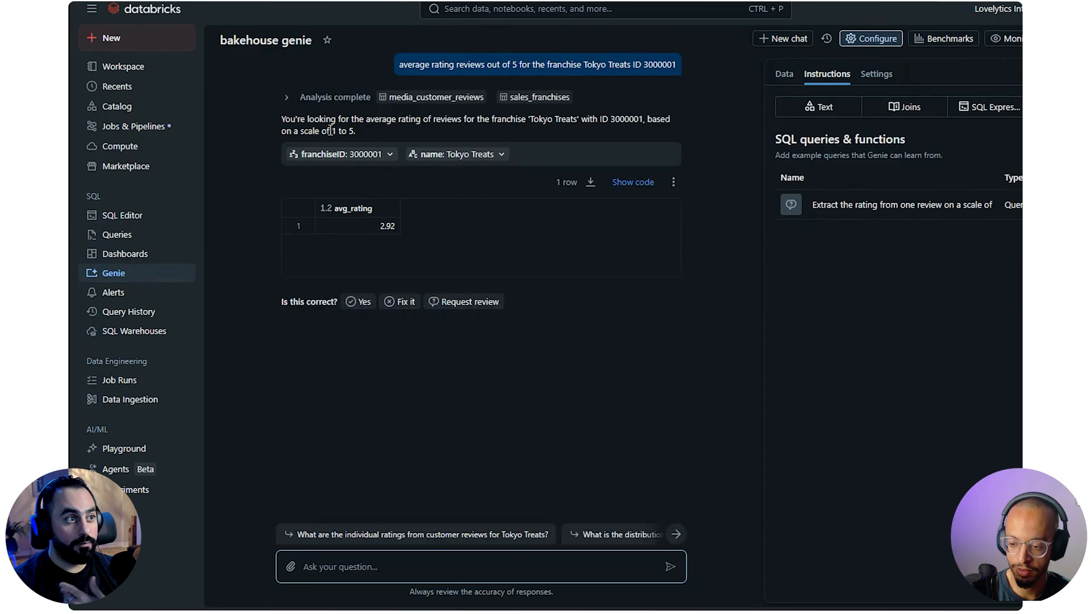
Expand the answer's analysis, read its interpretation, and show the generated SQL to examine the ai_query rating extraction
click(289, 97)
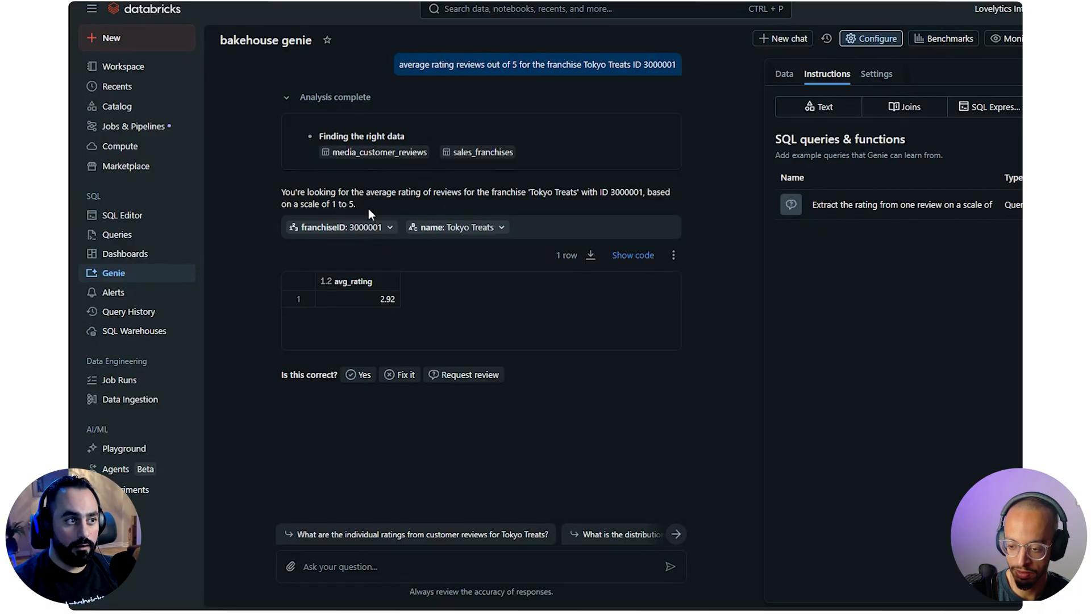
drag(357, 207, 278, 171)
click(480, 200)
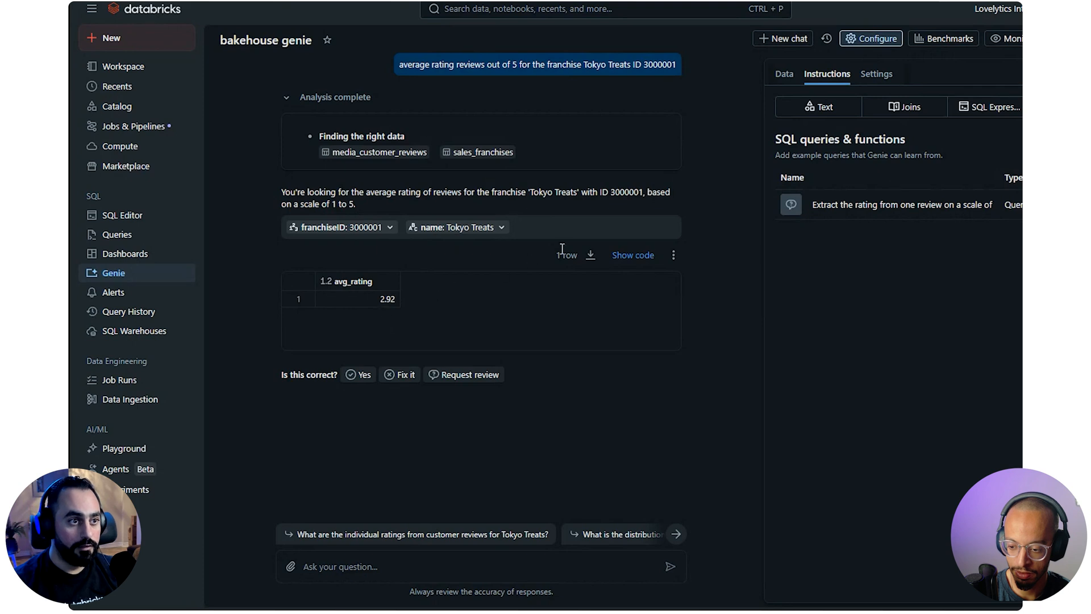
click(626, 265)
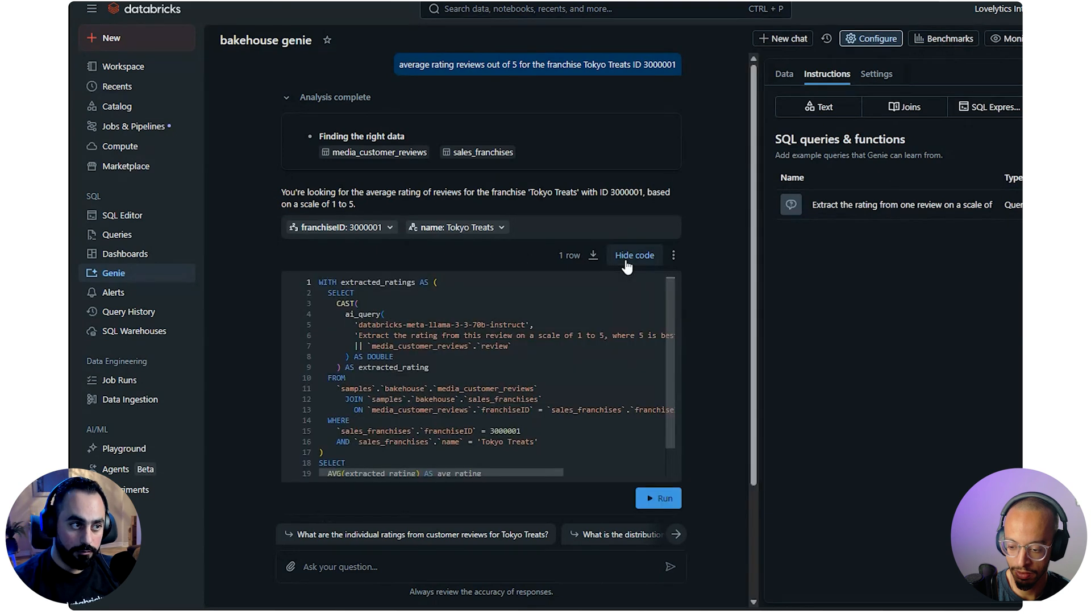
scroll(464, 310, down, 1)
scroll(456, 338, up, 1)
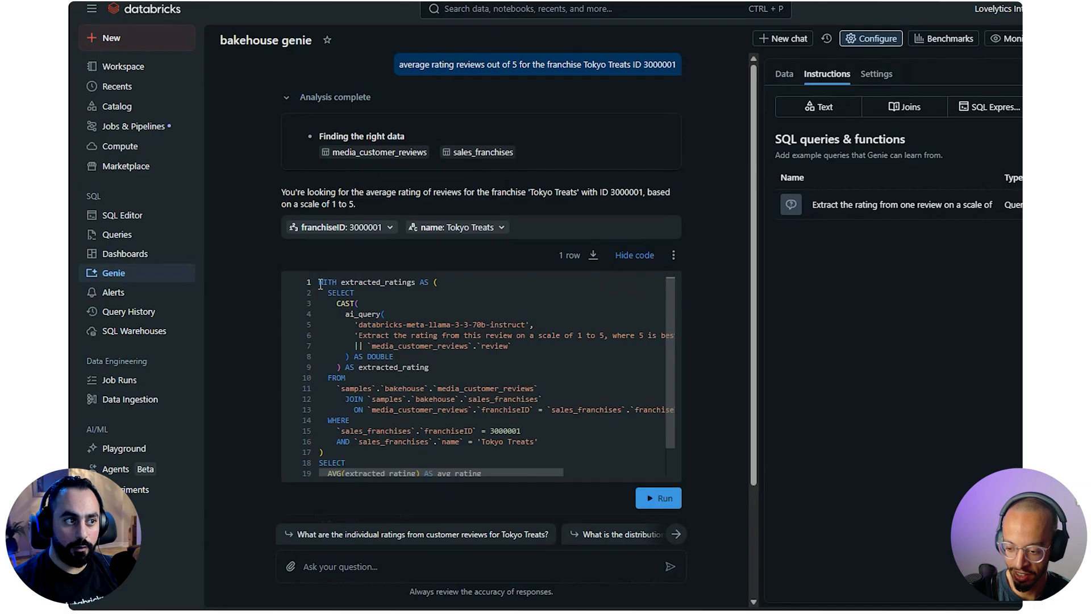
drag(363, 304, 413, 358)
click(572, 348)
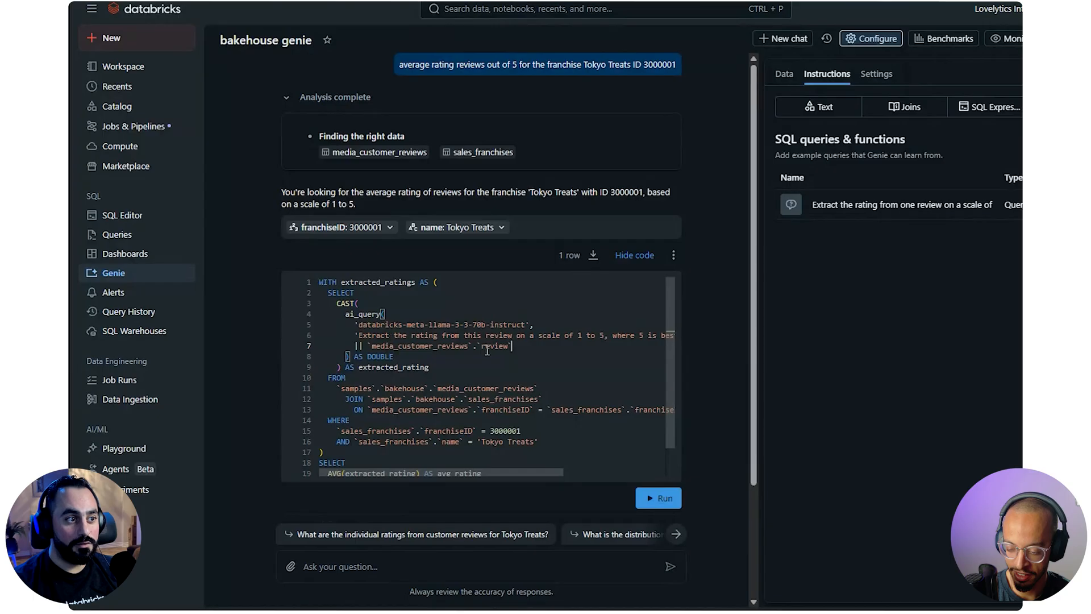
Examine how the generated SQL joins media_customer_reviews with sales_franchises on franchiseID and filters by franchise ID and name
scroll(432, 381, down, 1)
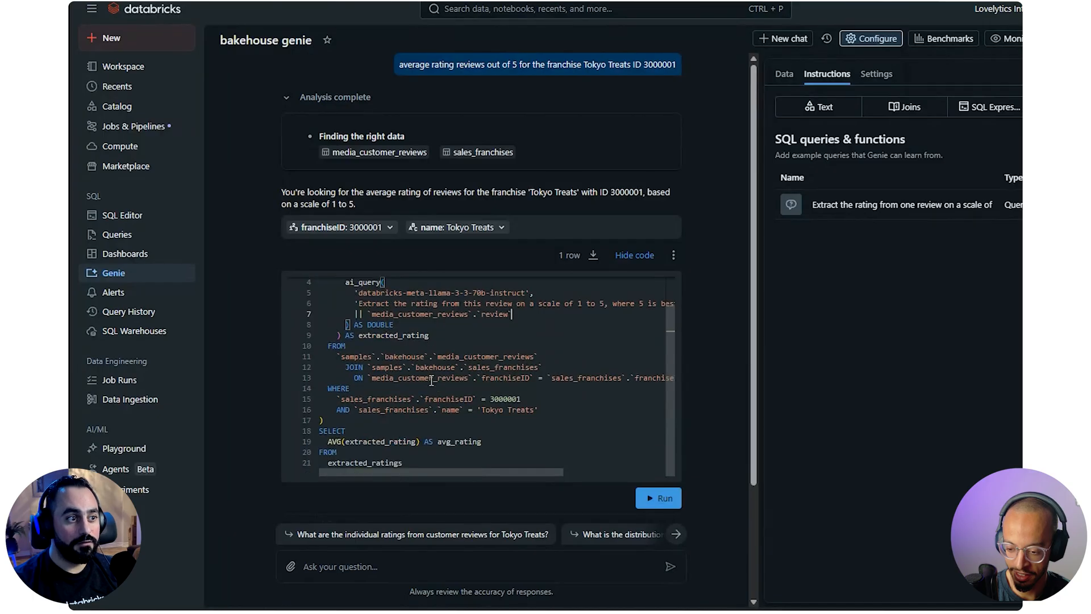
double_click(491, 356)
click(376, 377)
double_click(488, 367)
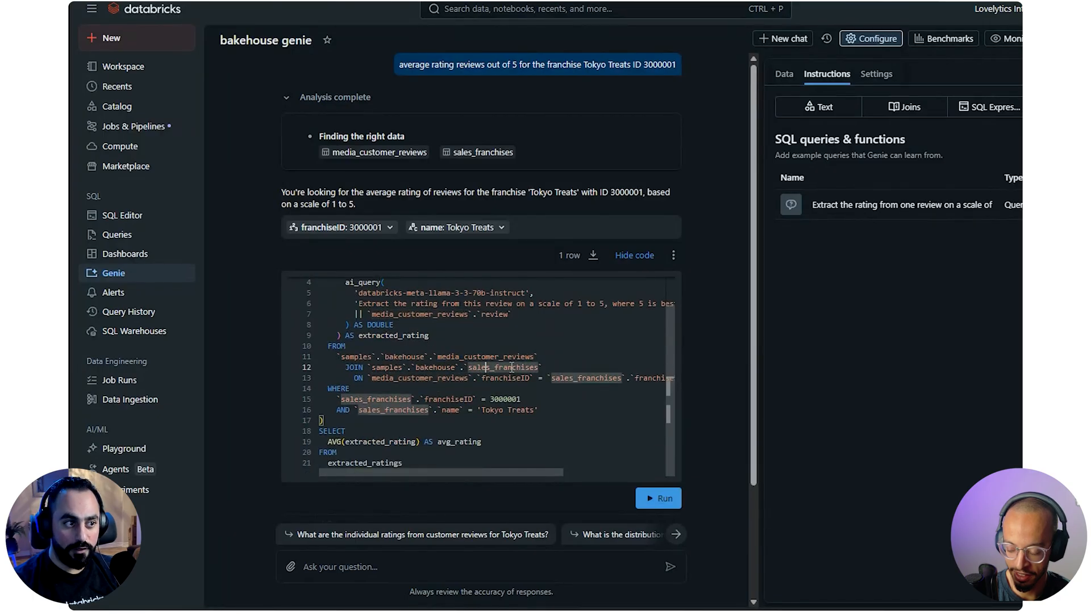
drag(537, 472, 509, 469)
click(415, 381)
double_click(505, 378)
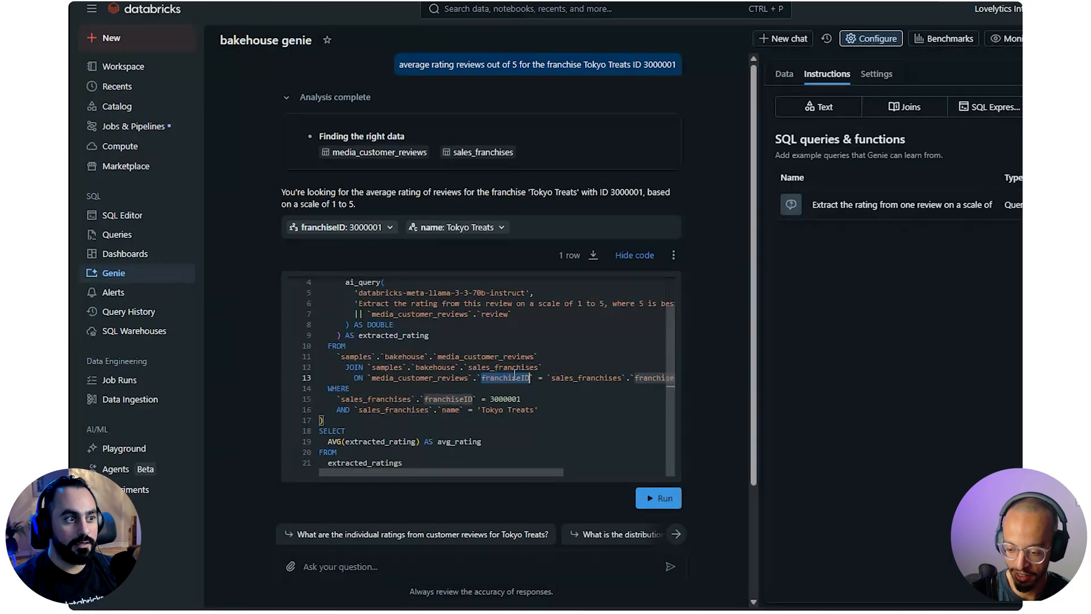
double_click(367, 410)
click(524, 398)
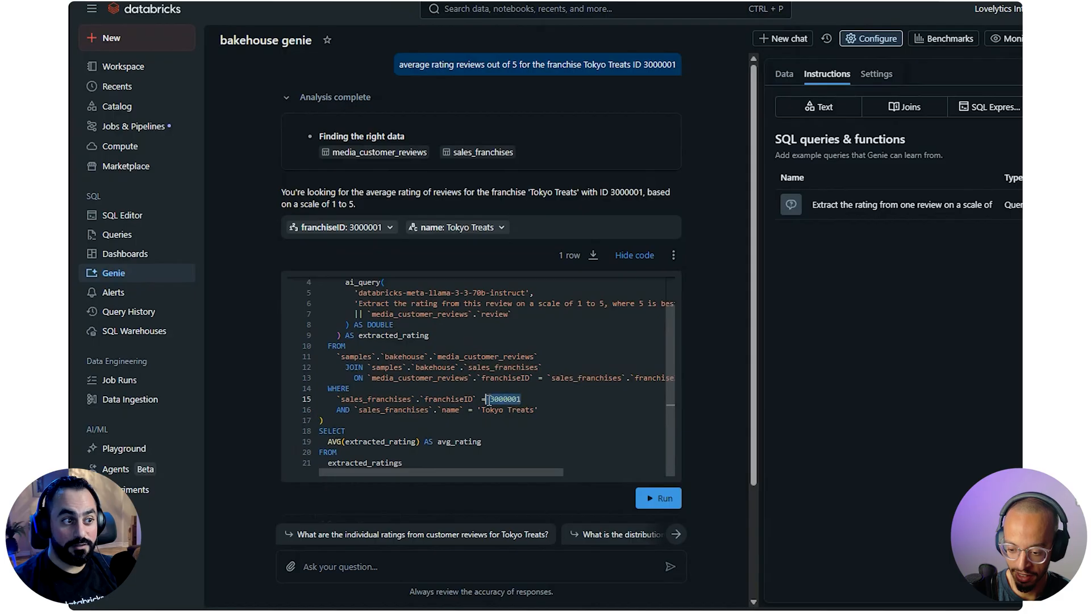
click(533, 410)
drag(533, 410, 474, 410)
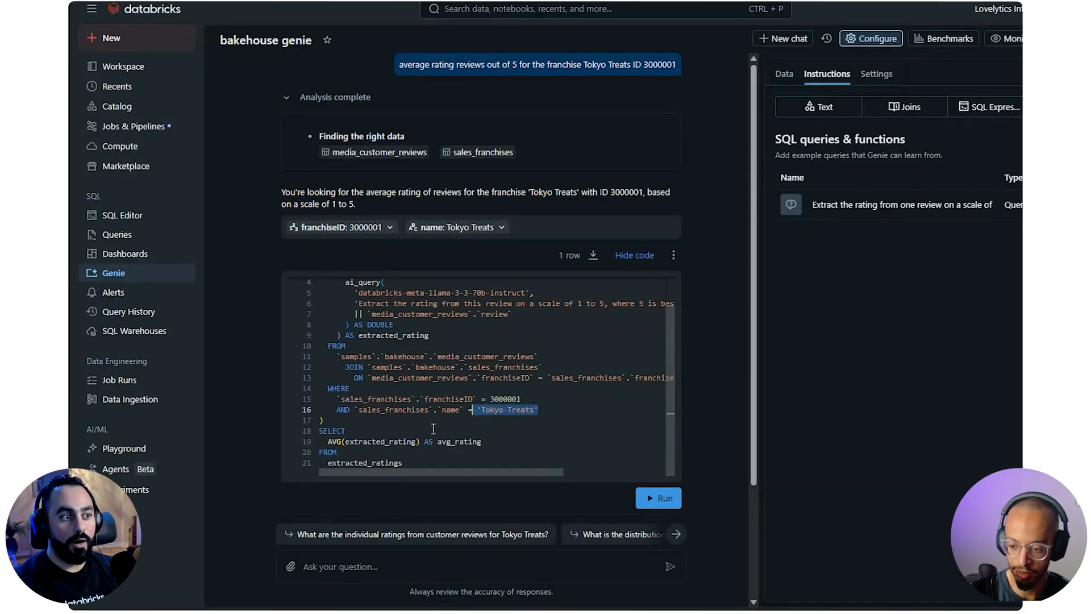
Examine the final SELECT that averages extracted_rating from extracted_ratings, and check the resulting avg_rating value
double_click(405, 440)
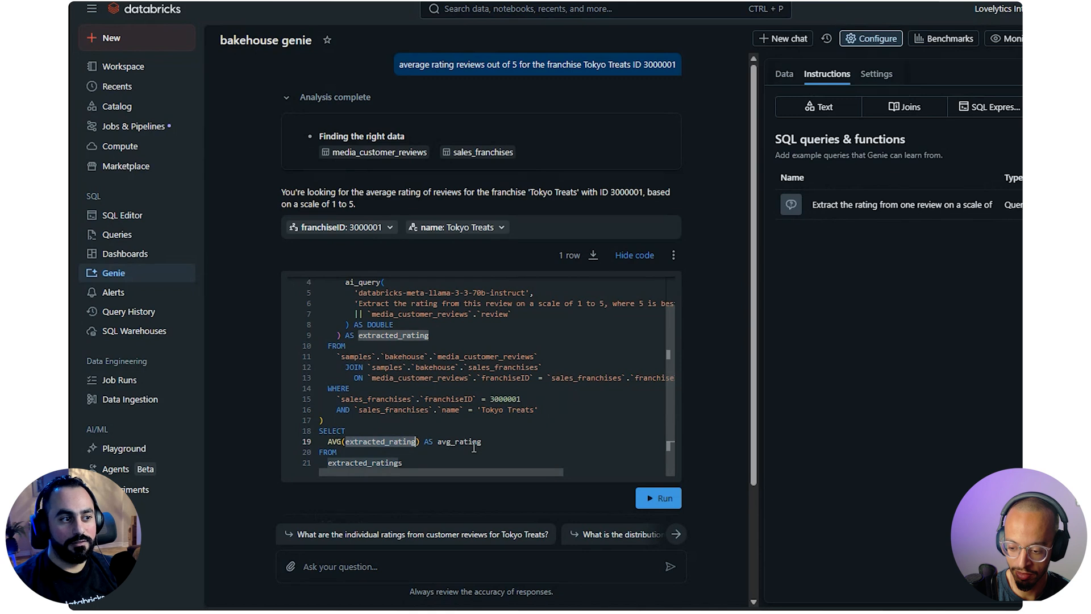
drag(482, 441, 423, 441)
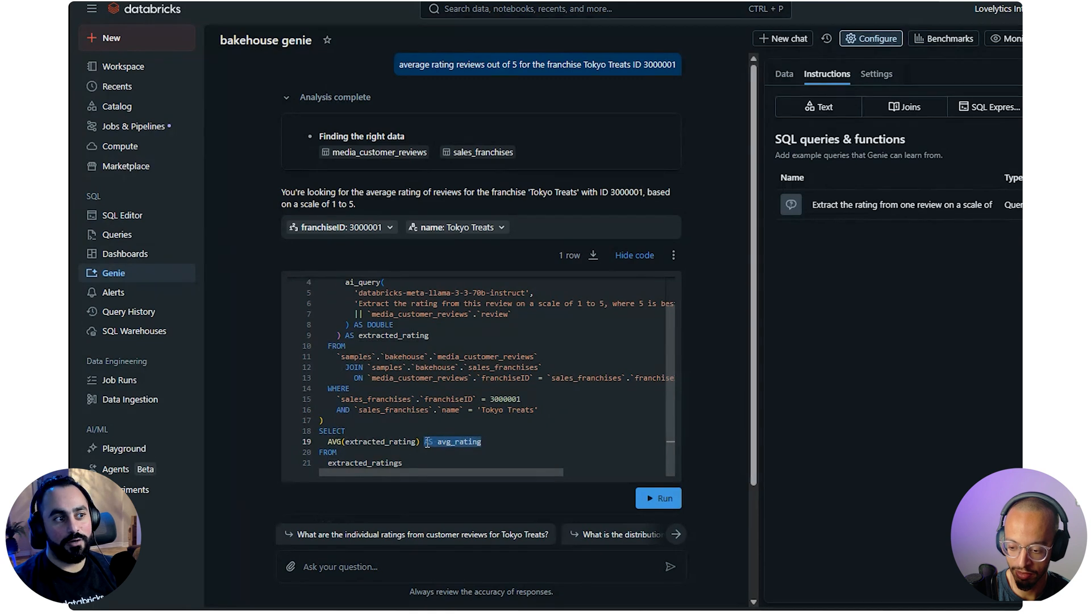
scroll(434, 392, up, 1)
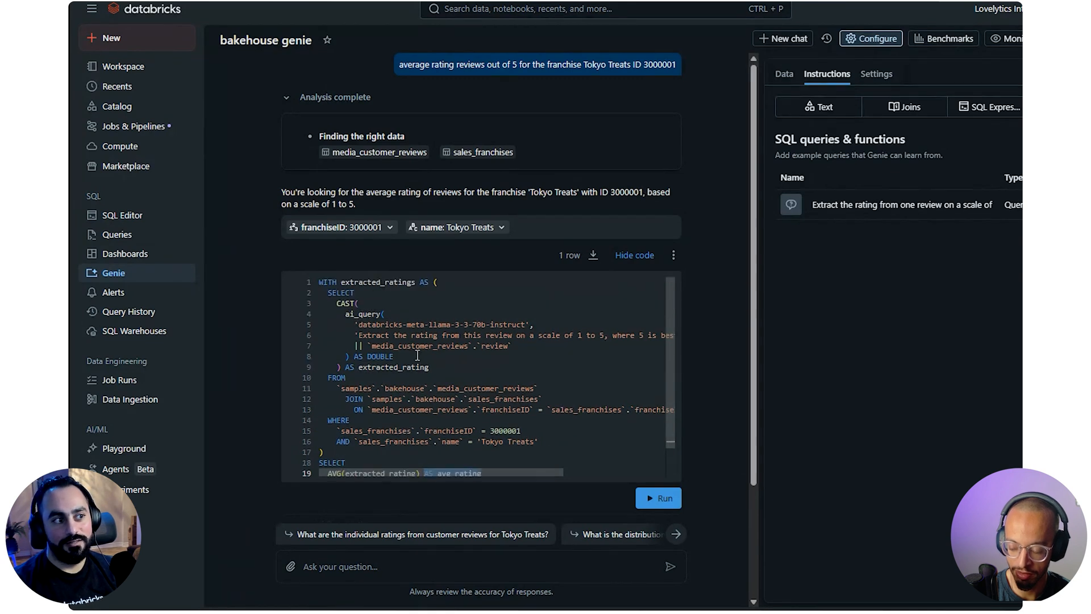
scroll(465, 430, down, 1)
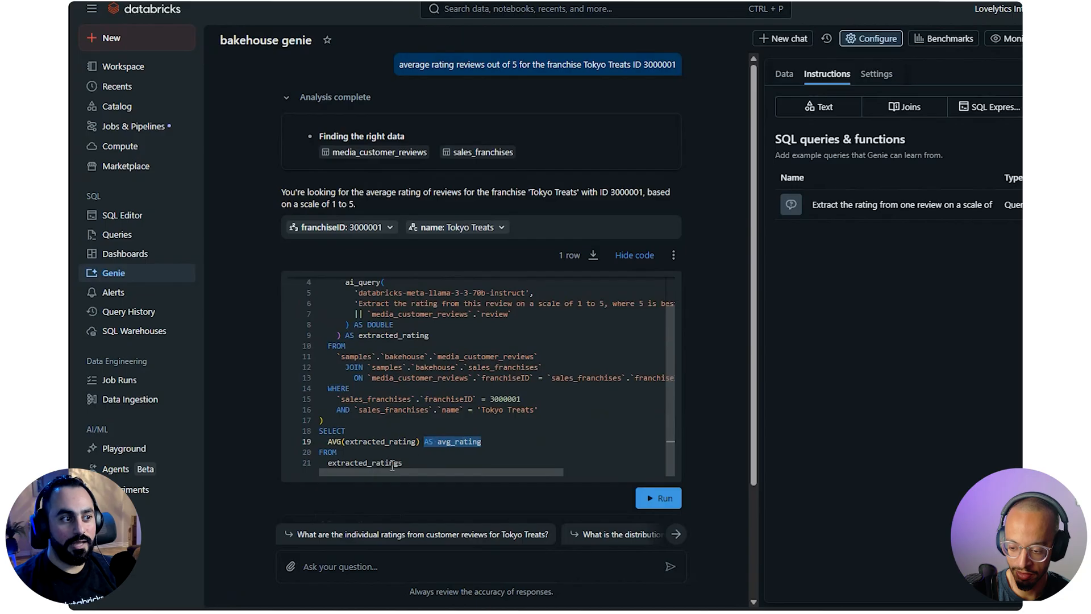
double_click(375, 463)
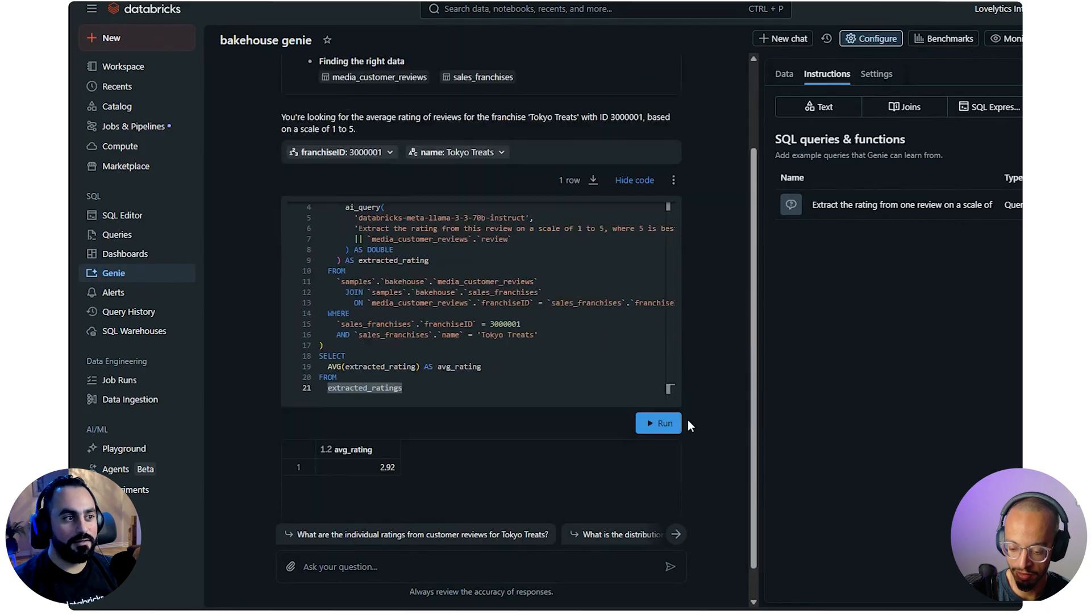
double_click(391, 397)
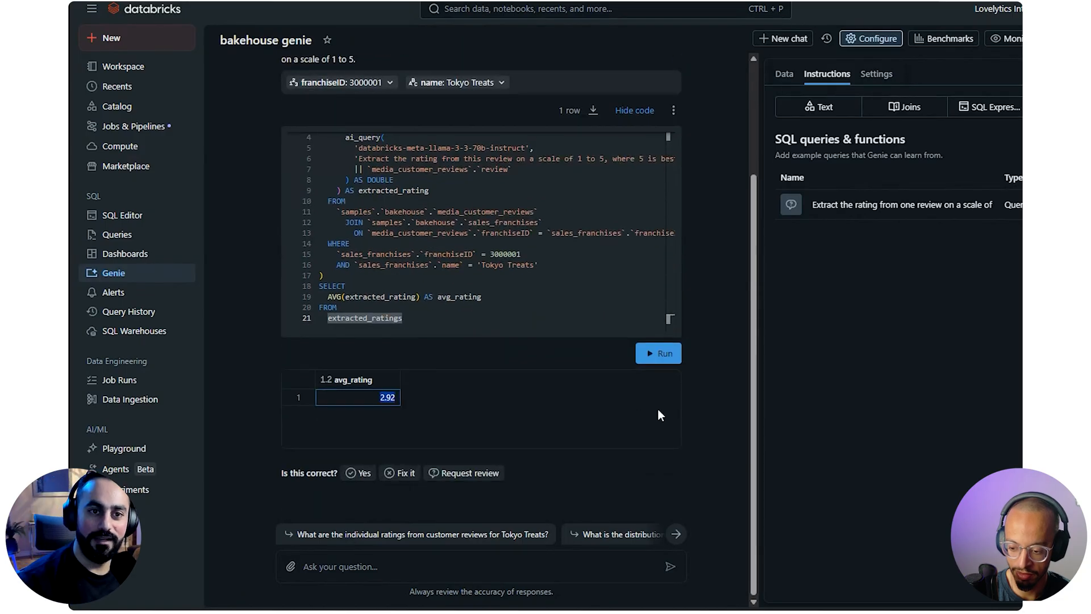
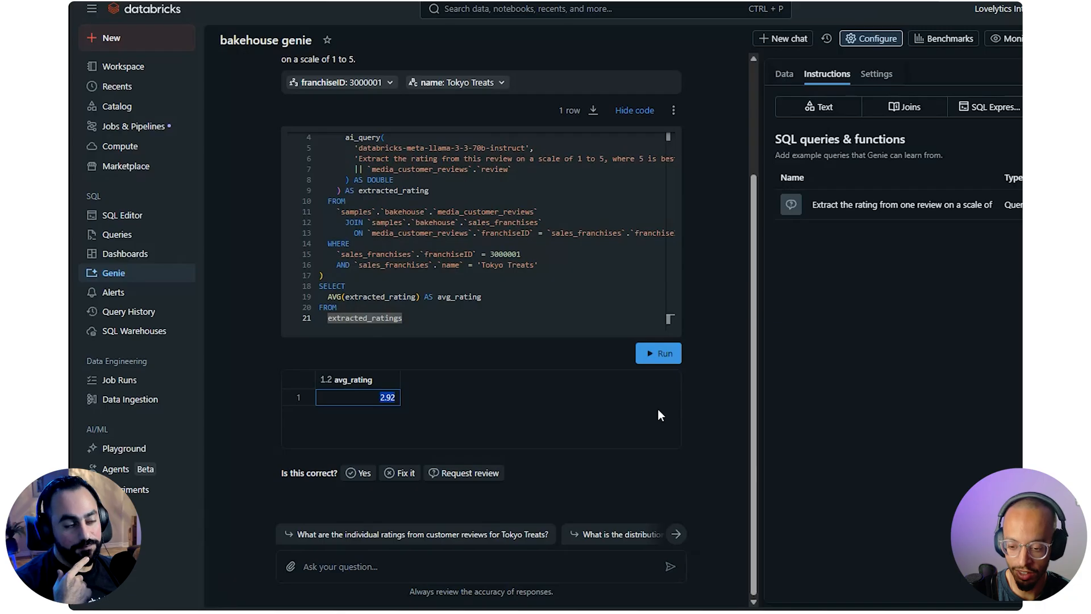
Open the Fix it feedback options for the Tokyo Treats average rating answer
click(722, 447)
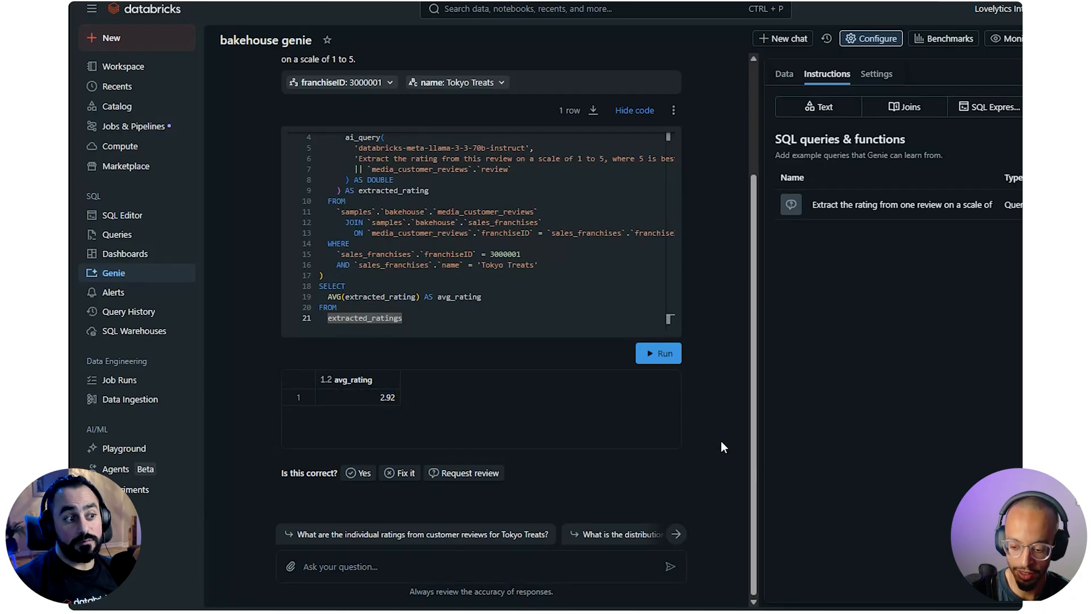
click(352, 480)
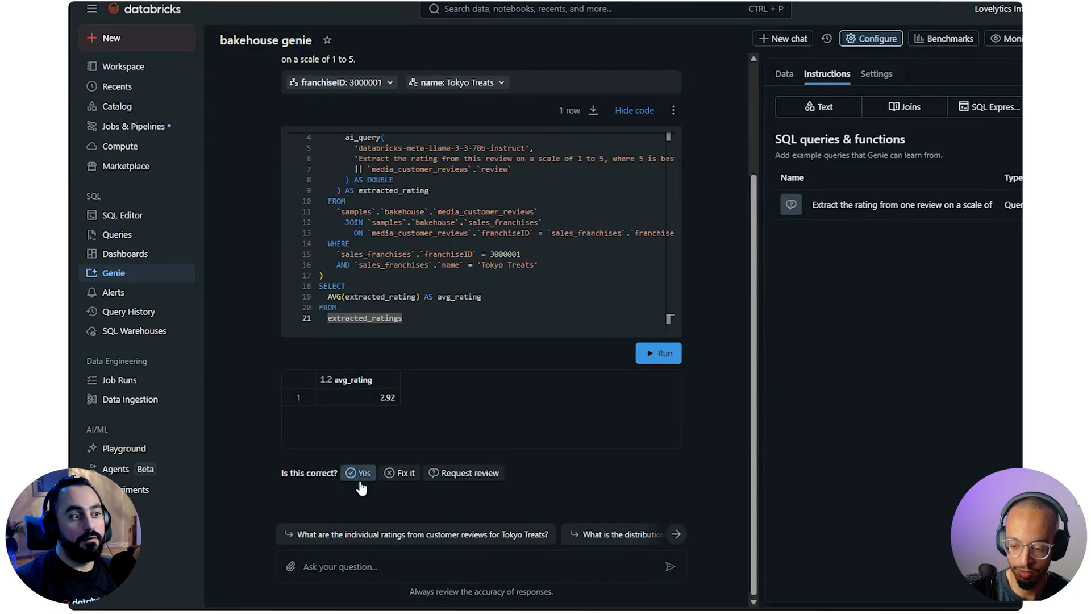
click(387, 477)
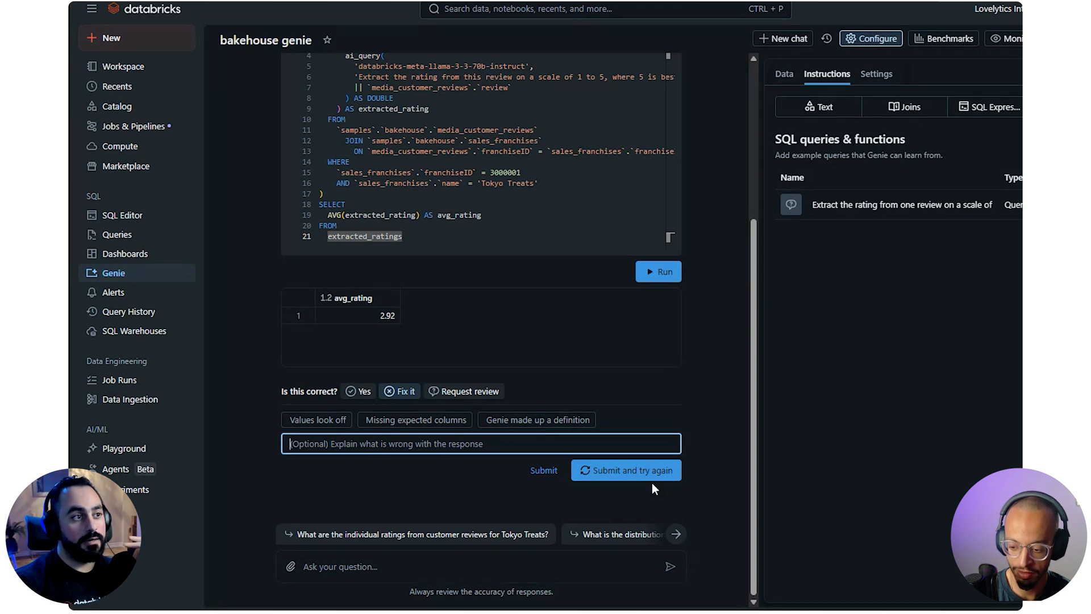
Re-examine the generated SQL from the extracted_ratings expression to the final AVG select, comparing it with the answer's stated interpretation
scroll(479, 289, up, 3)
scroll(486, 245, up, 1)
scroll(486, 273, down, 1)
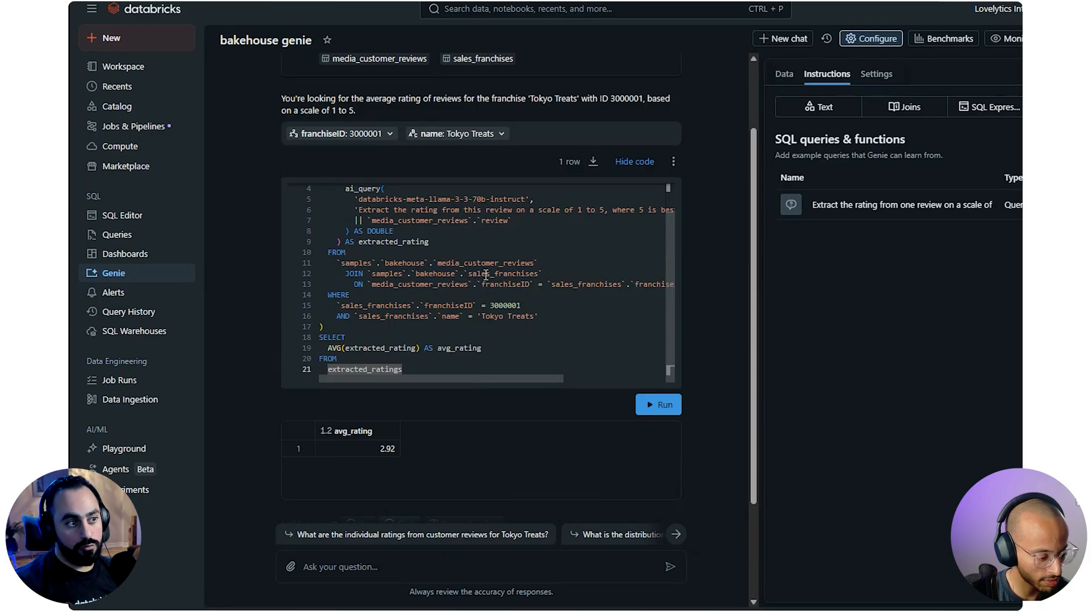
scroll(736, 489, down, 3)
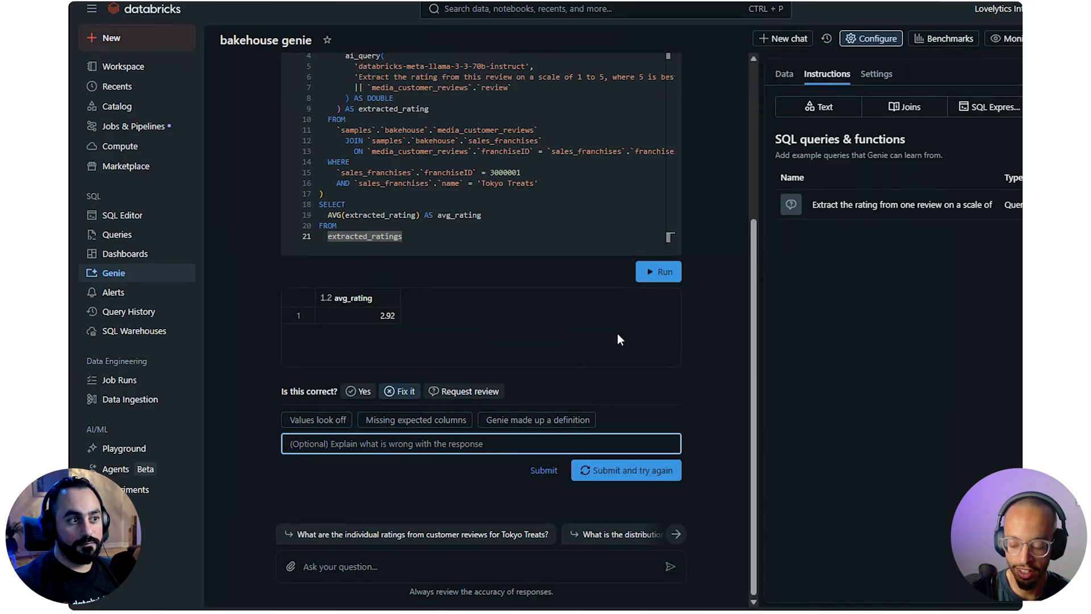
scroll(677, 335, up, 1)
scroll(677, 339, up, 2)
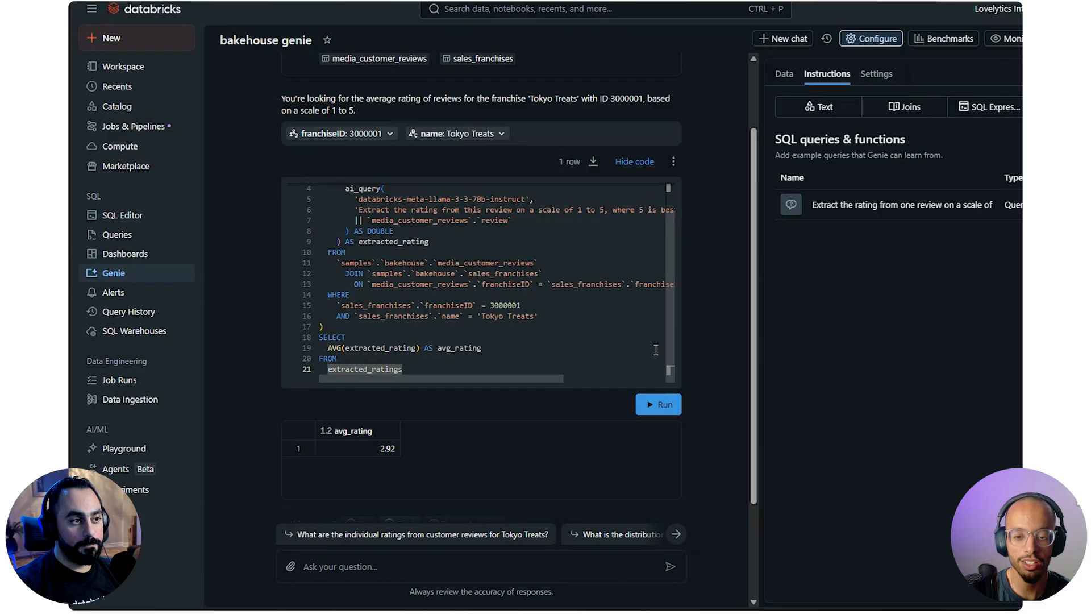
scroll(543, 322, up, 1)
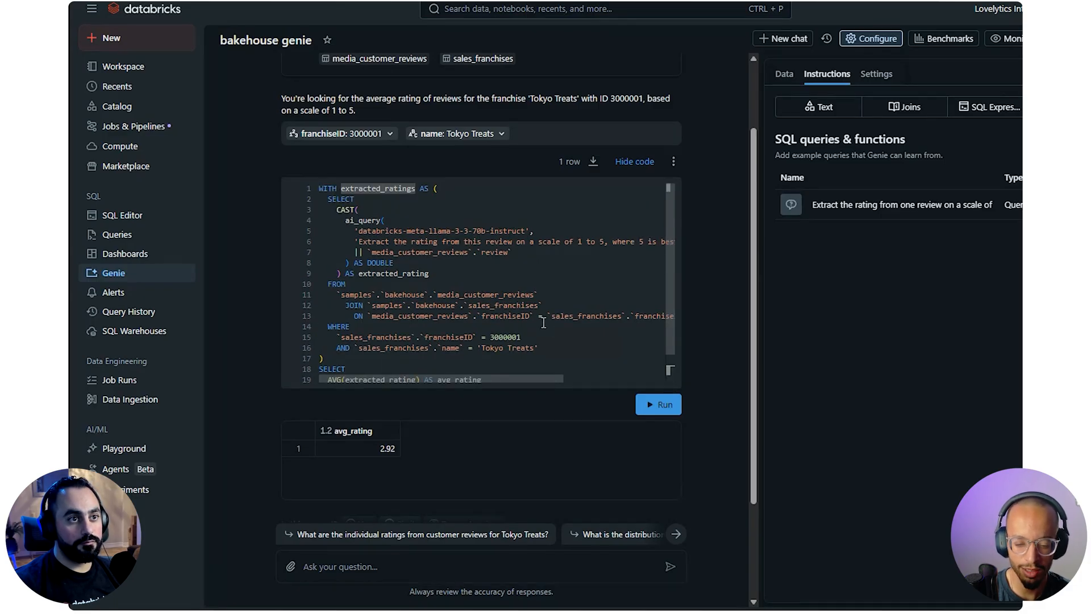
scroll(543, 322, down, 1)
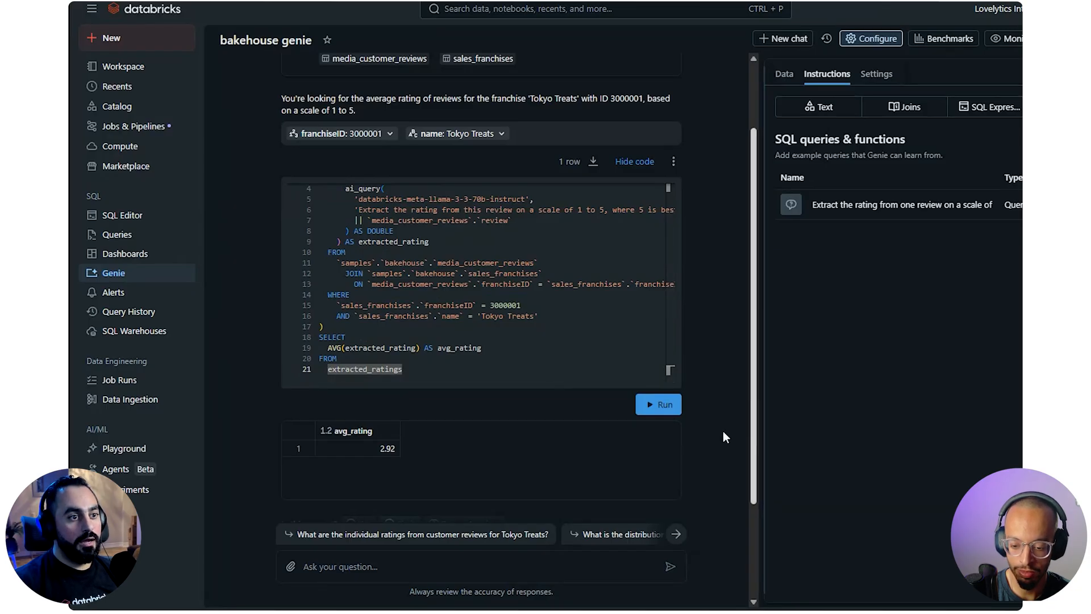
scroll(722, 432, down, 2)
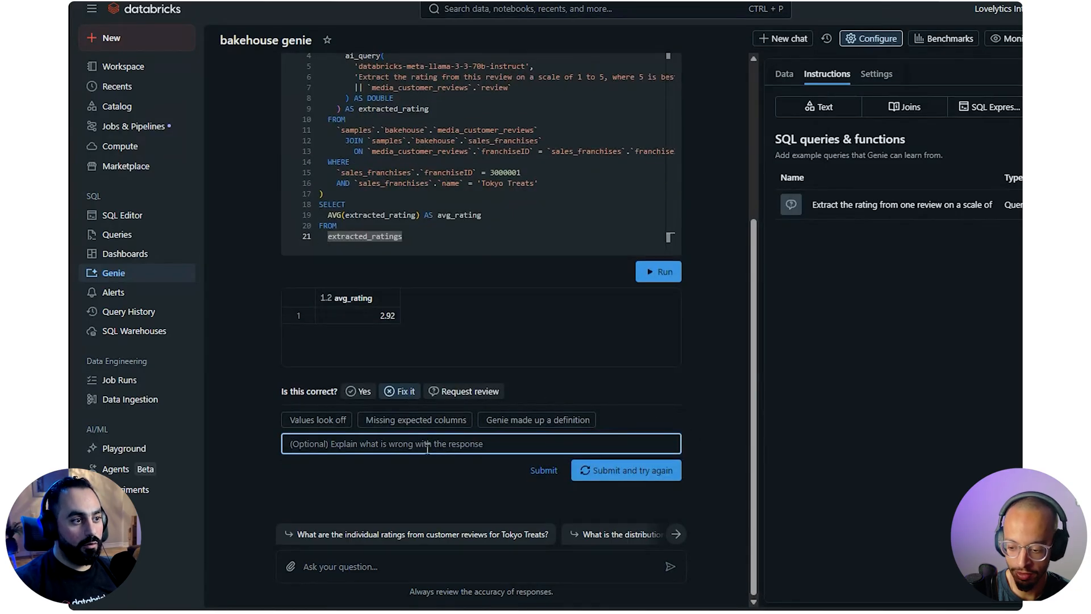
Mark the answer as correct and review the full code of the extracted "rating reviews out of 5" knowledge snippet
click(350, 398)
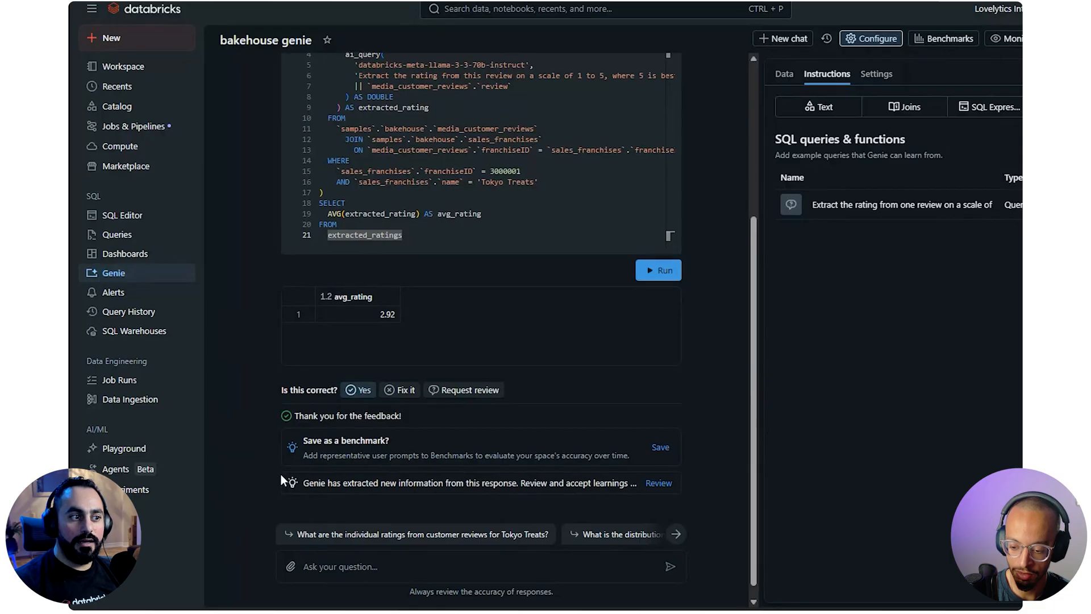
drag(318, 466, 608, 471)
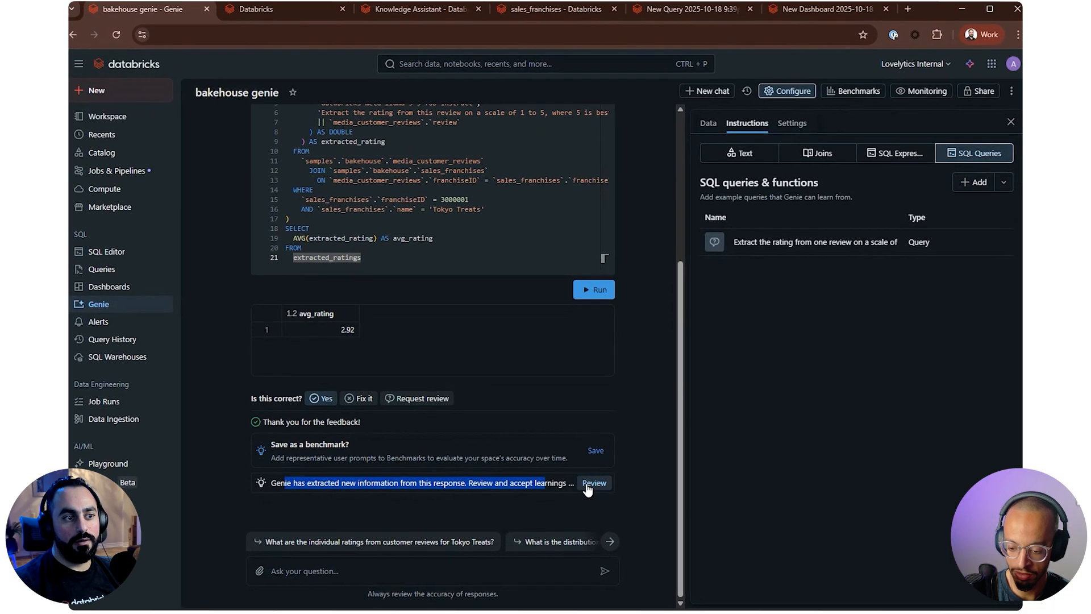
click(612, 479)
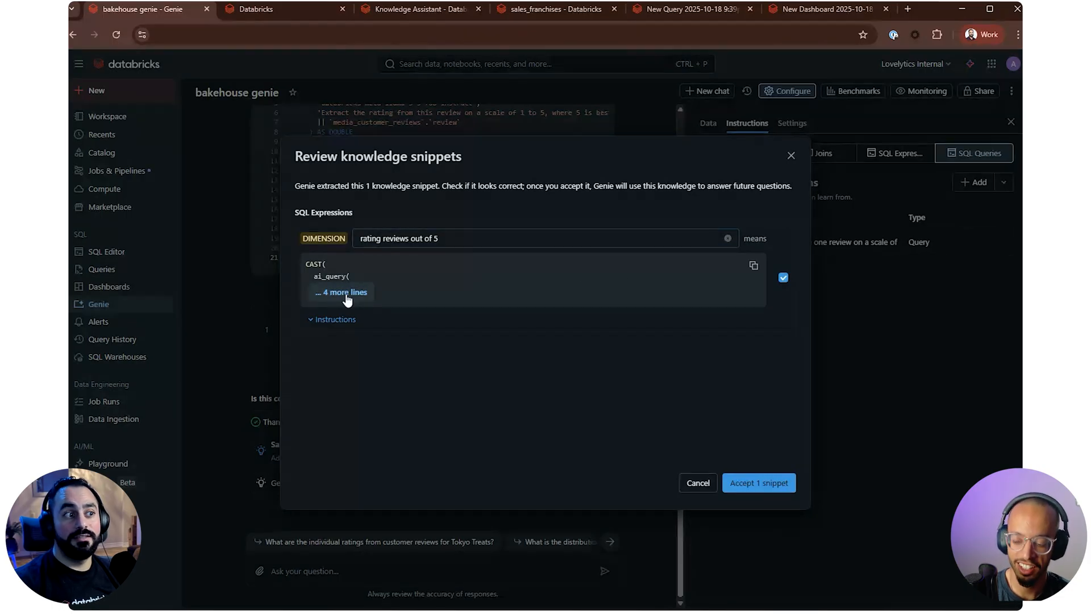
click(346, 296)
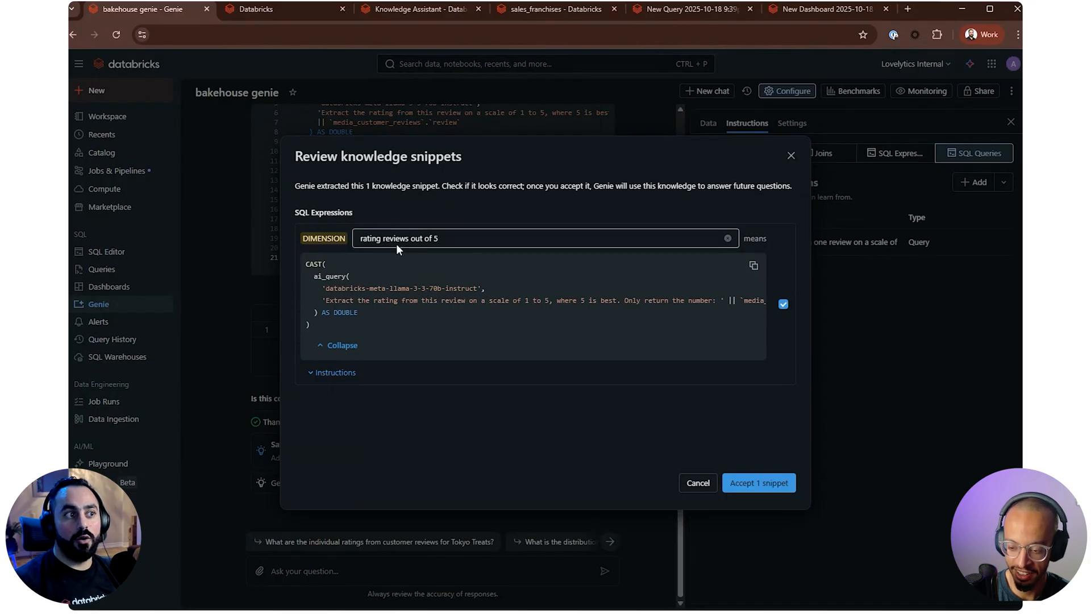
drag(376, 238, 474, 238)
click(445, 407)
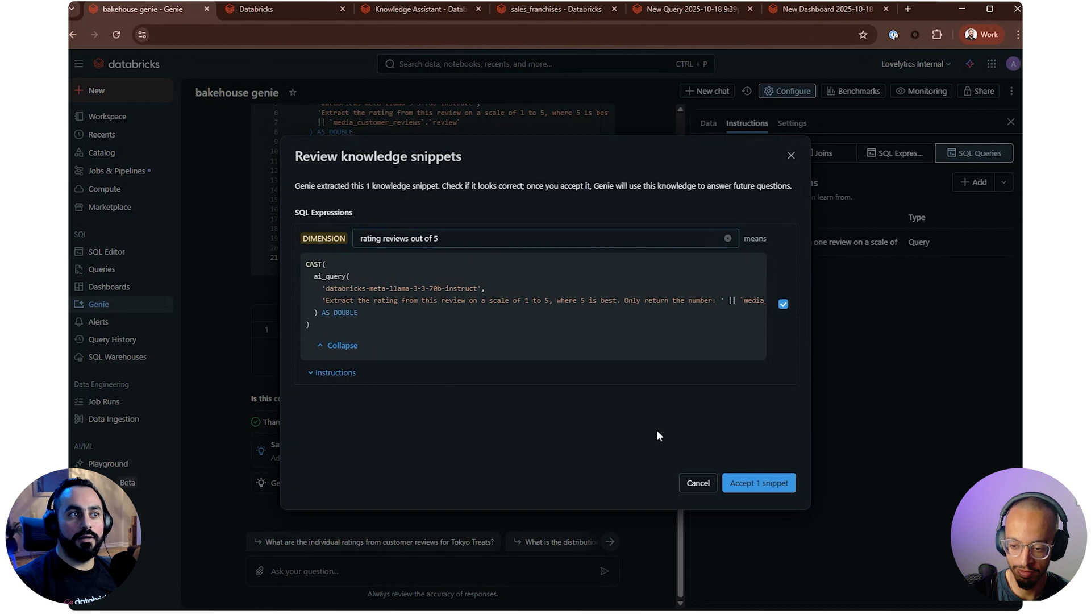
Accept the knowledge snippet, dismiss the benchmark reminder, and show the space's common SQL expressions
click(752, 483)
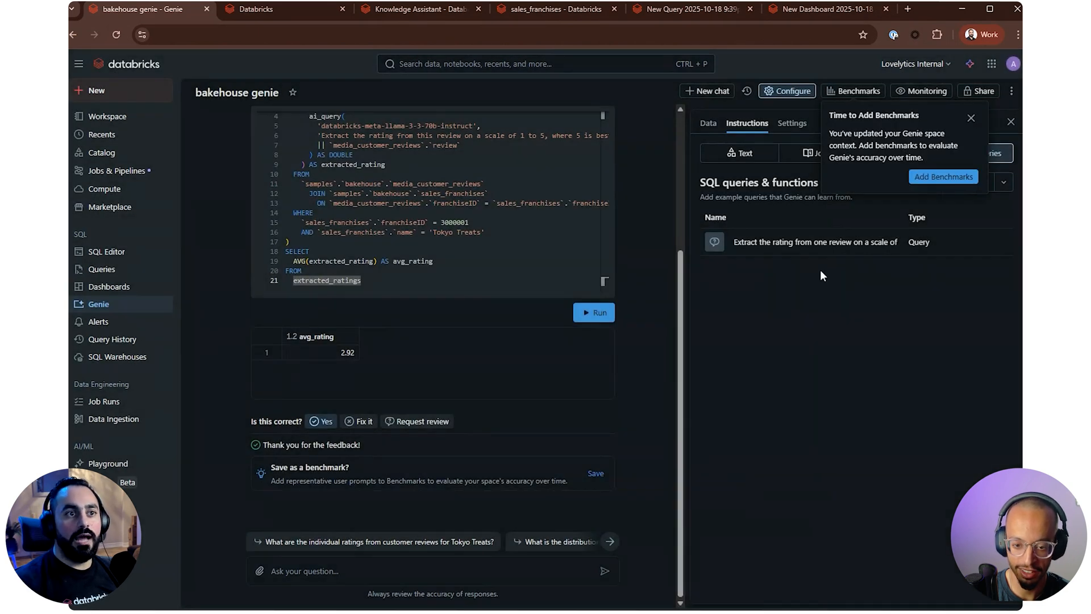
click(971, 118)
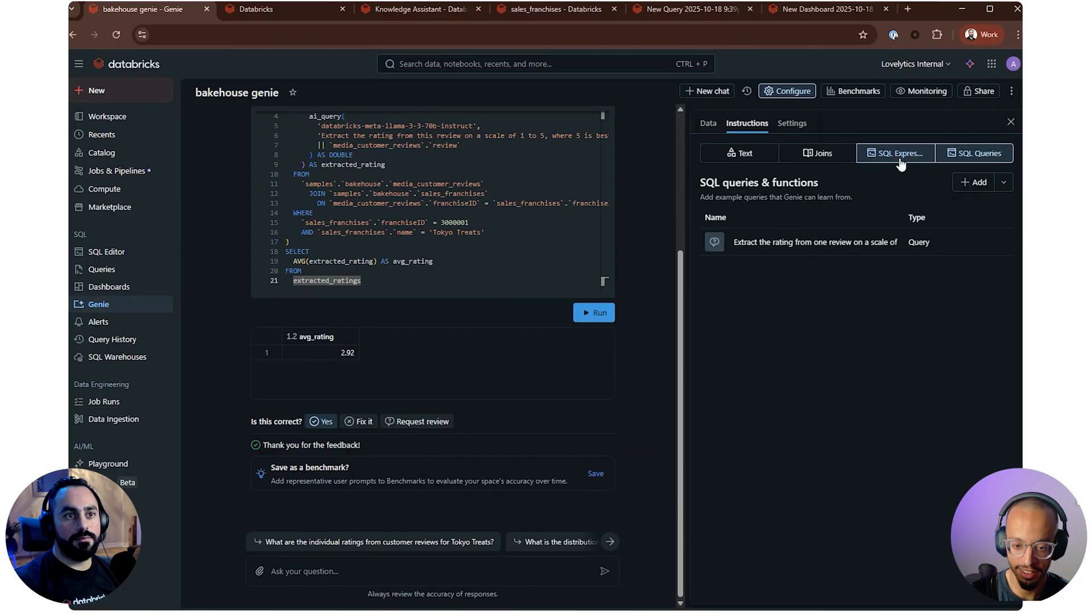
click(902, 152)
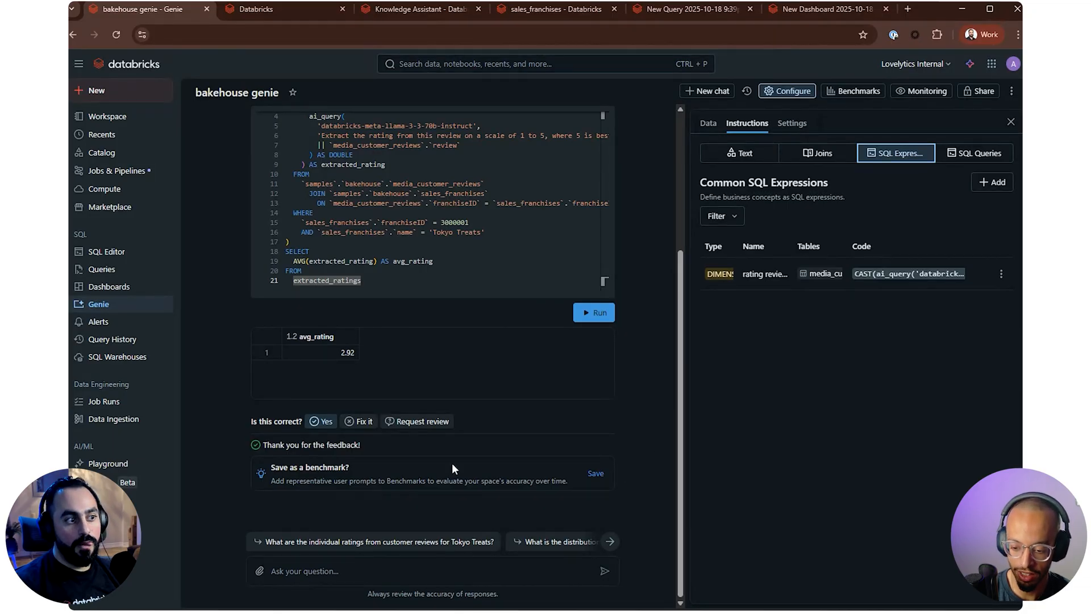
Start saving the answer as a benchmark and read through its ground truth SQL
click(602, 473)
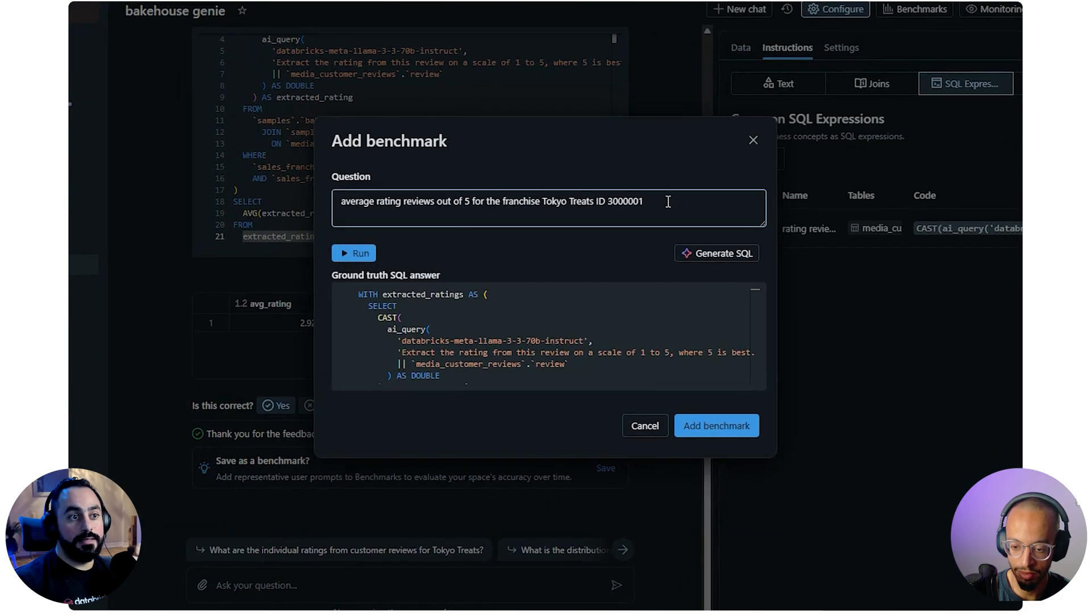
click(447, 329)
scroll(445, 327, down, 2)
scroll(445, 328, down, 2)
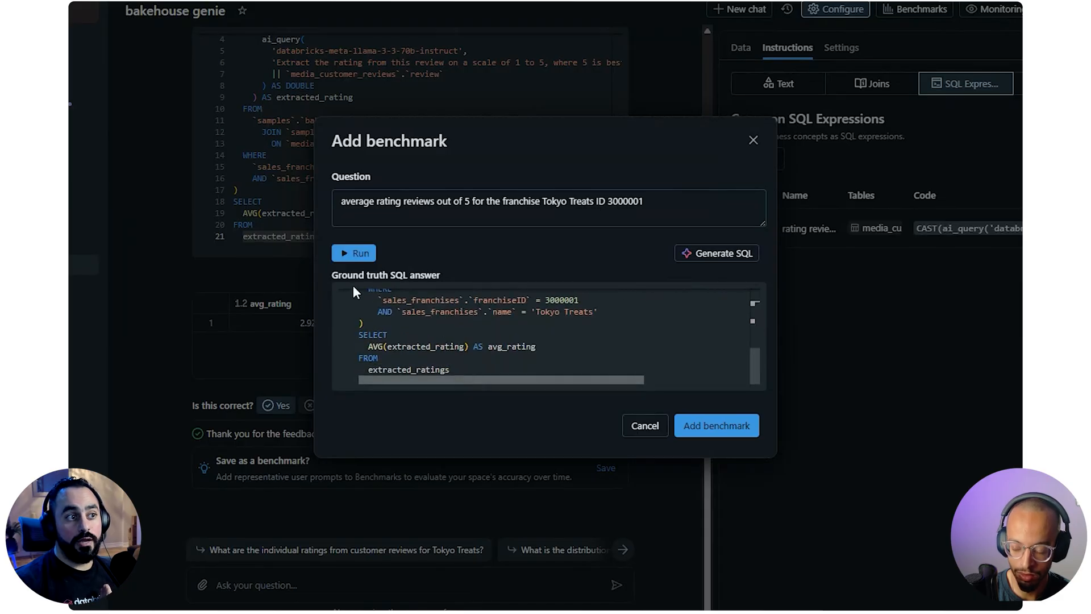
scroll(525, 337, up, 5)
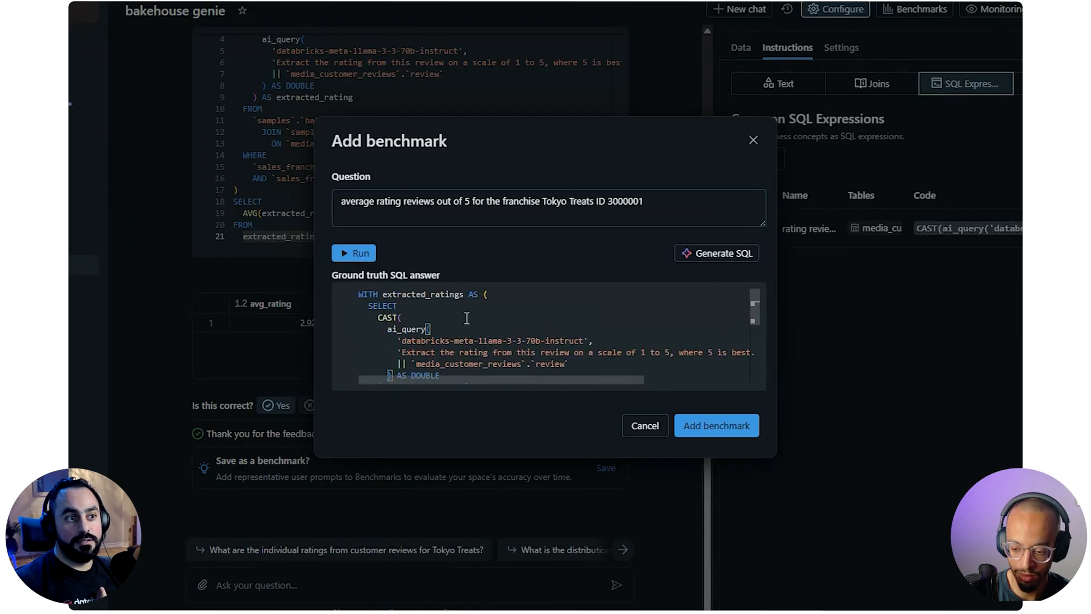
Check the benchmark question's franchise name and ID against the ground truth SQL filter, and add the benchmark
click(591, 202)
drag(541, 202, 684, 192)
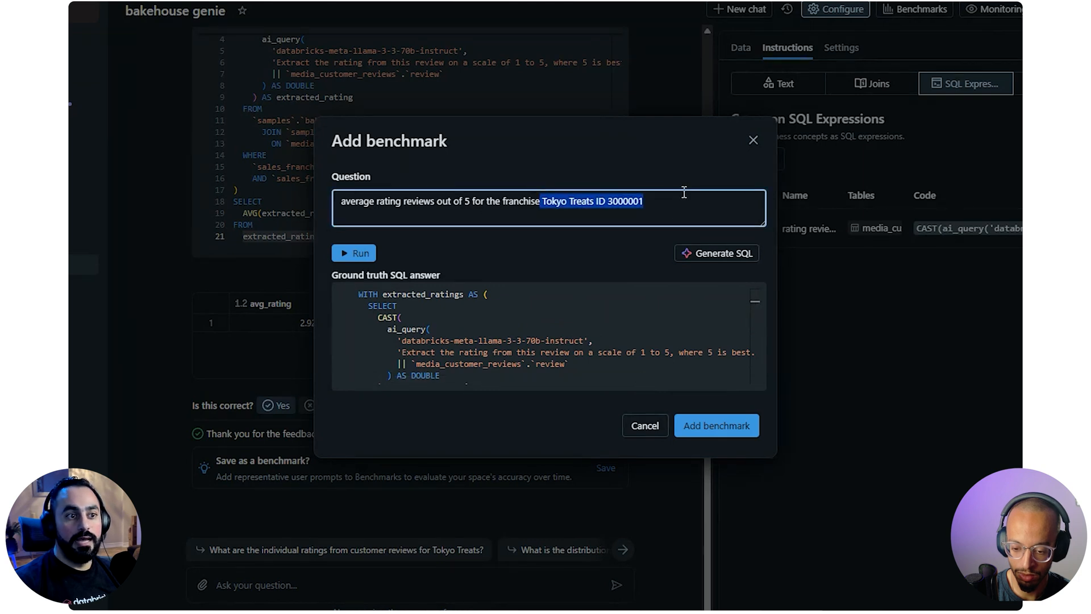
scroll(595, 347, down, 5)
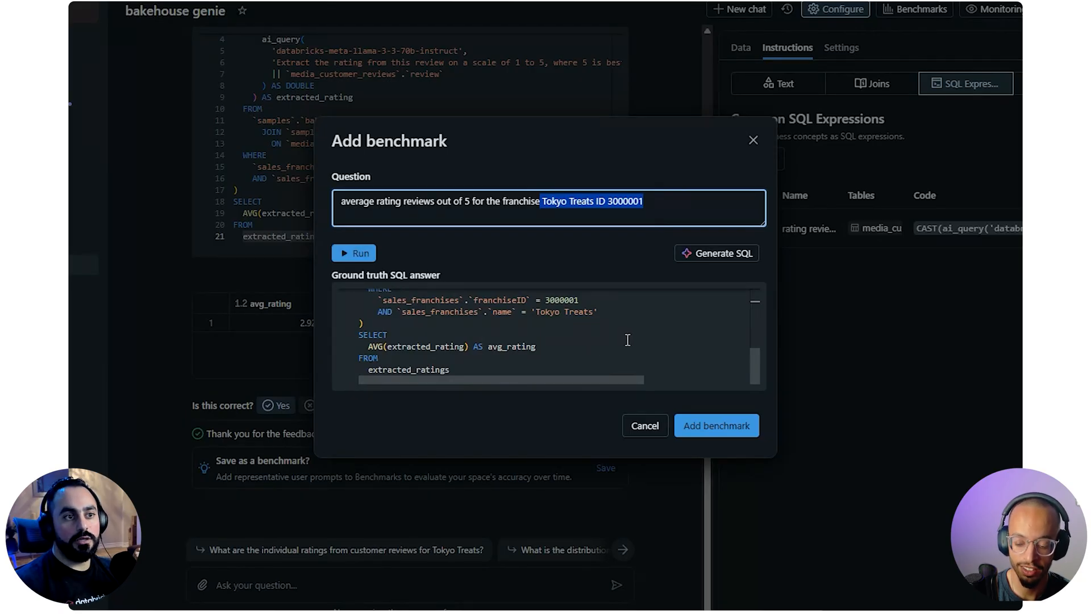
click(469, 321)
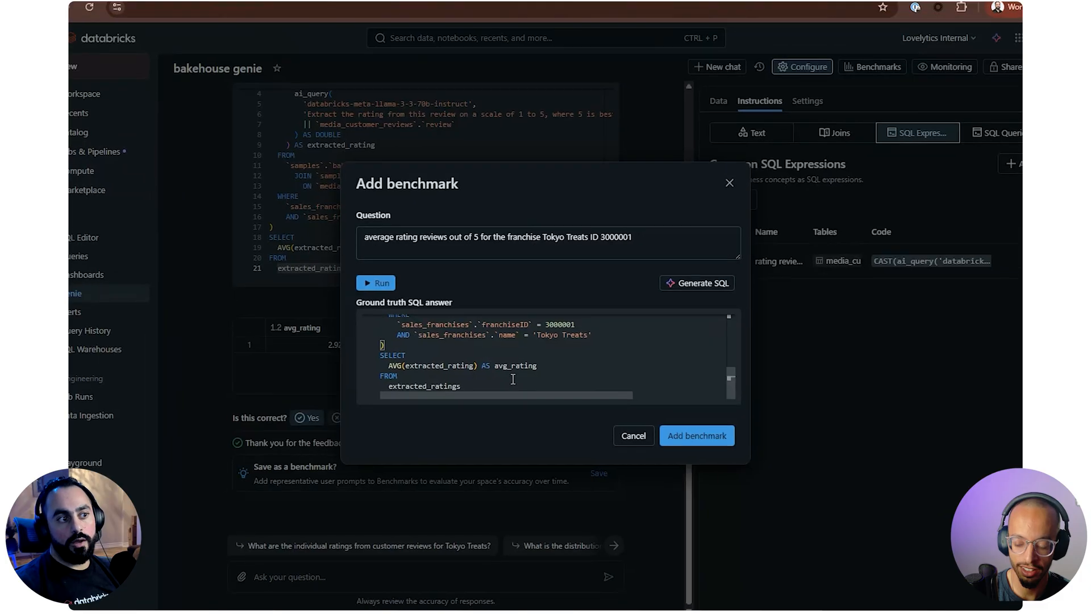
drag(504, 370, 423, 317)
click(689, 437)
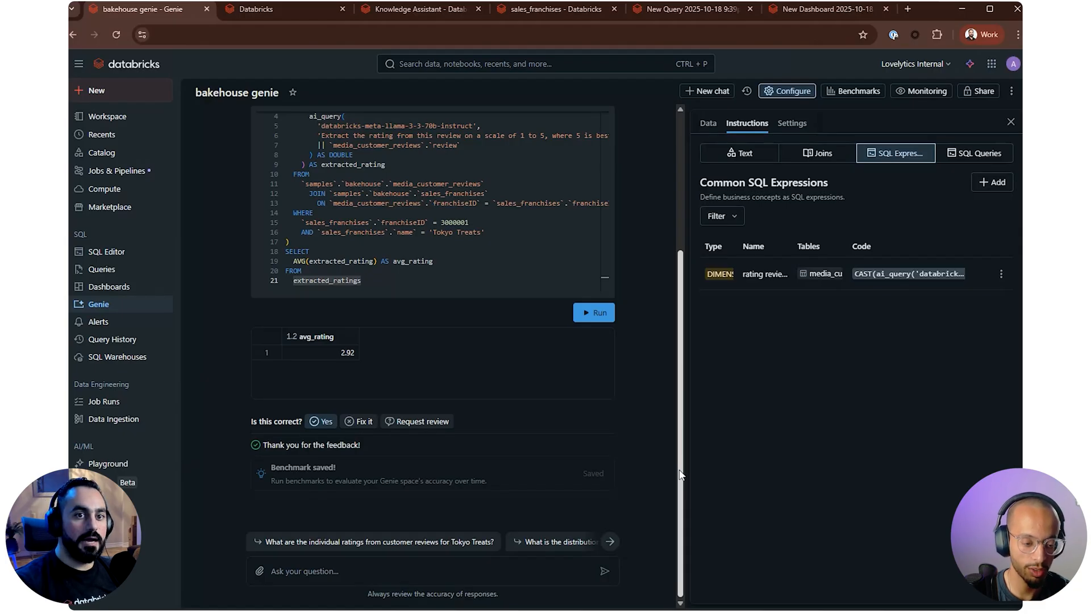
Open the space's benchmarks, check the saved question and its ground truth SQL, and run all benchmarks
click(835, 91)
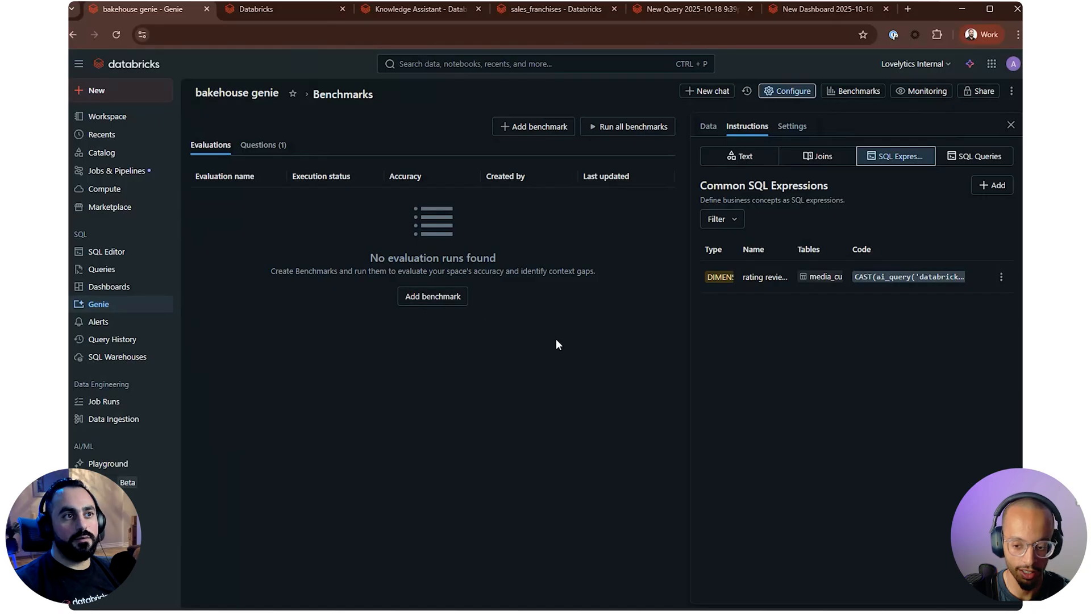
click(267, 149)
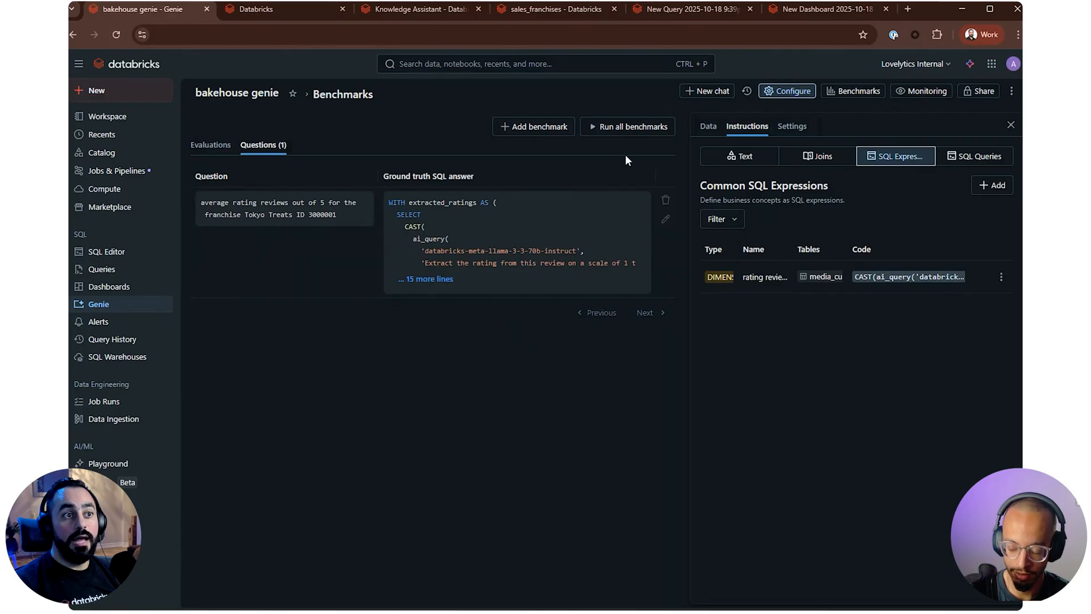
click(631, 127)
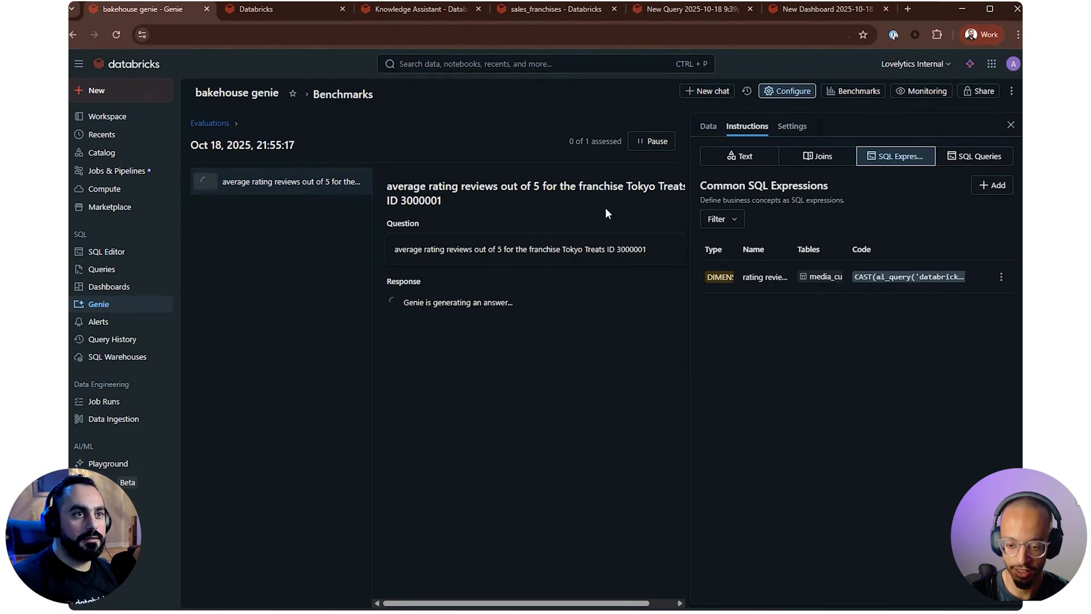
Check the benchmark run's execution status and accuracy in the evaluations list, and revisit the saved benchmark question
click(852, 93)
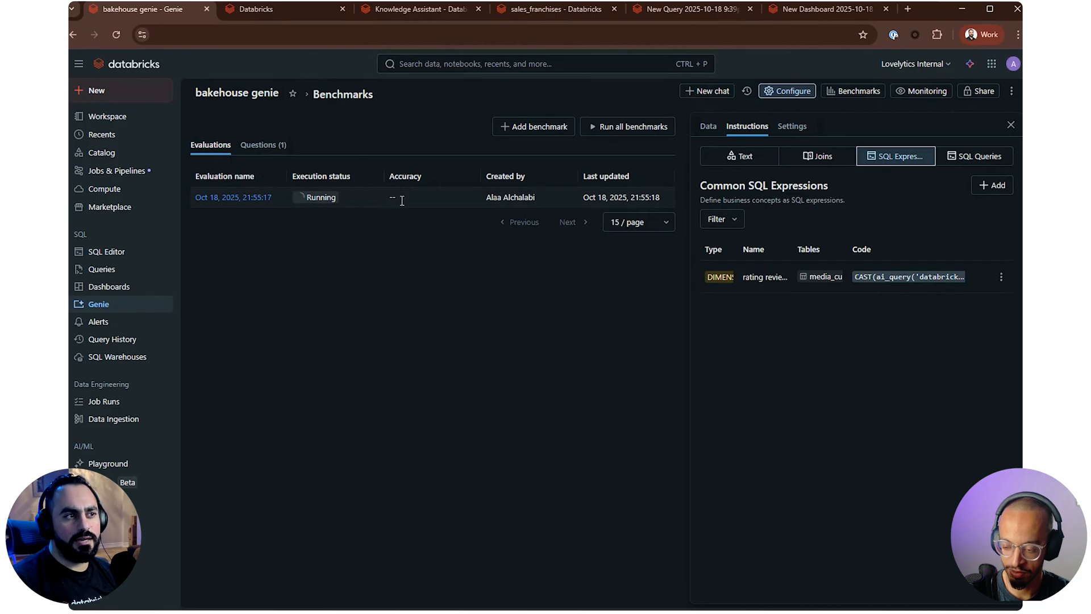
click(250, 148)
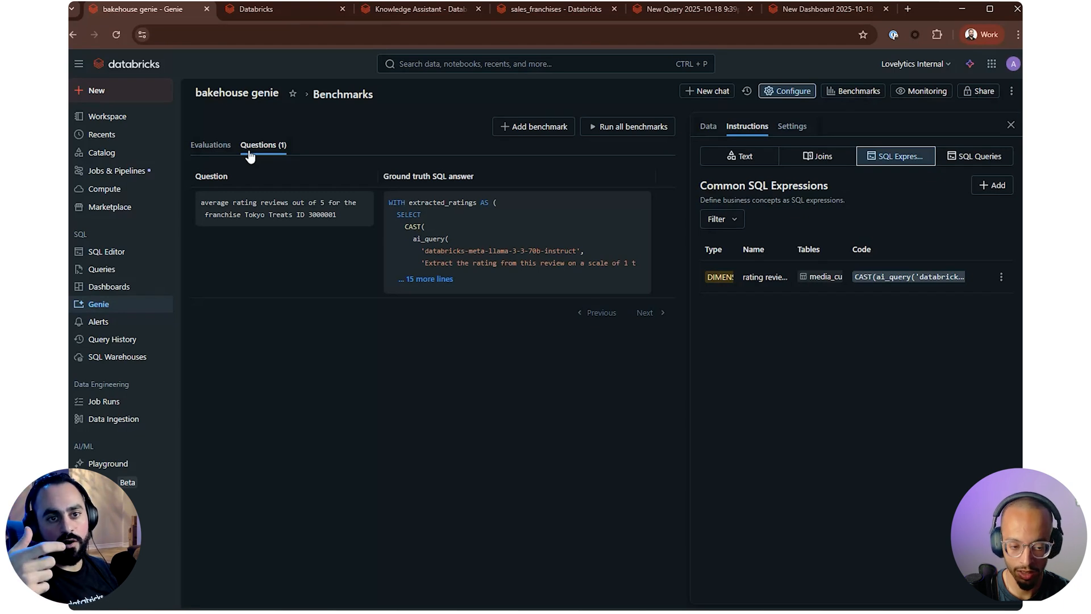
click(210, 145)
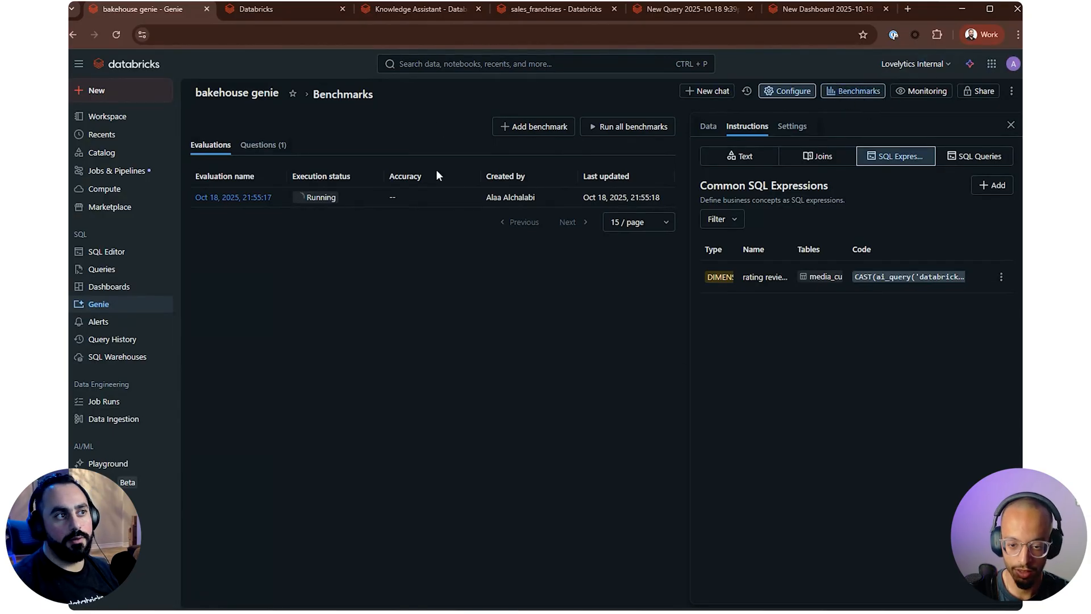
click(1011, 91)
click(822, 182)
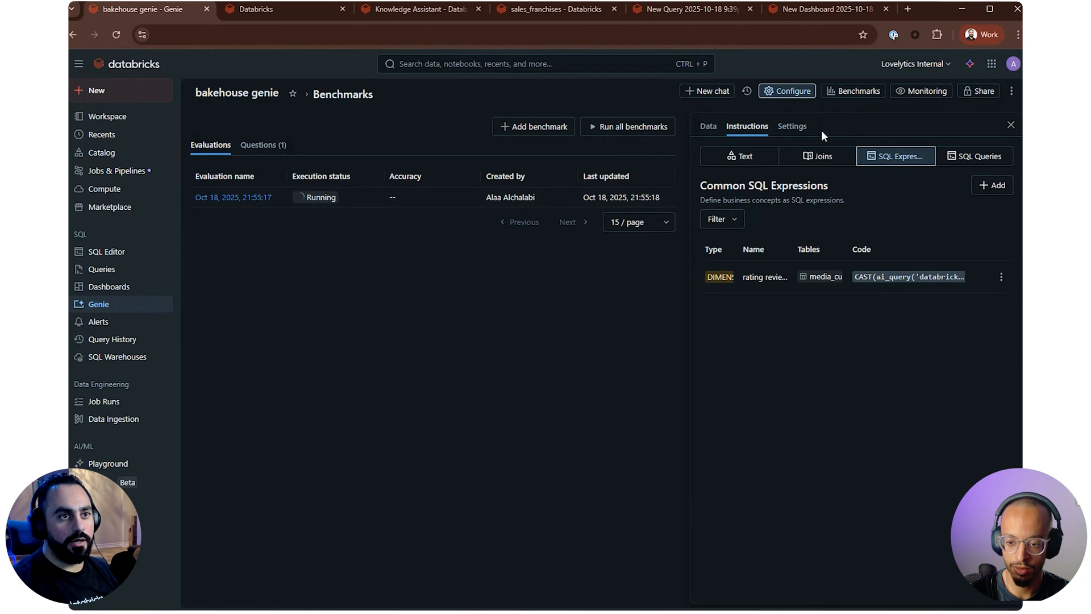
Inspect the space's monitoring history and open the logged Tokyo Treats rating question to view its response and feedback
click(908, 97)
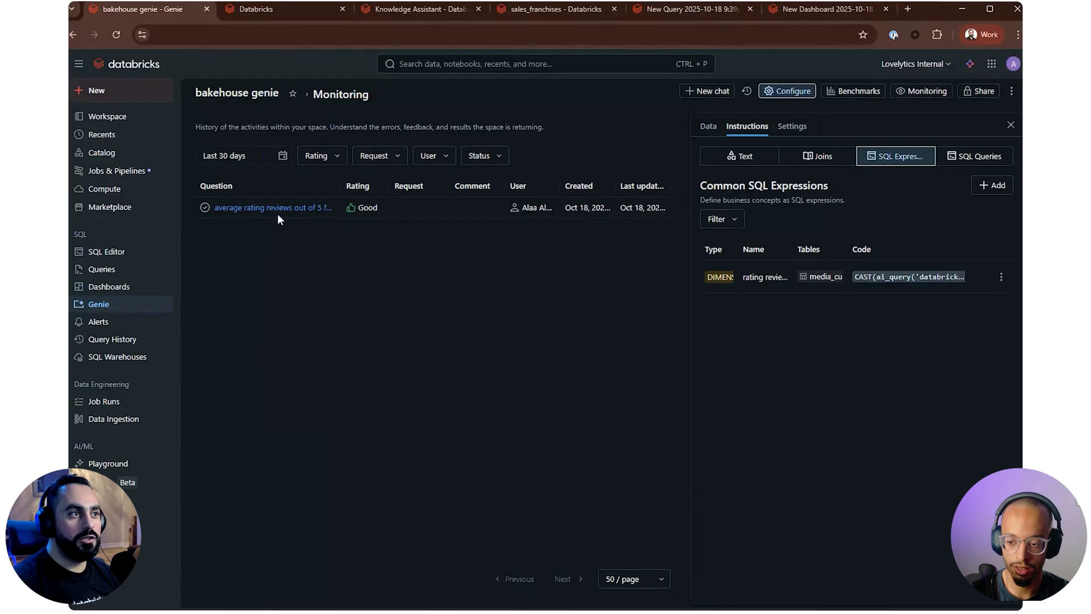
click(248, 93)
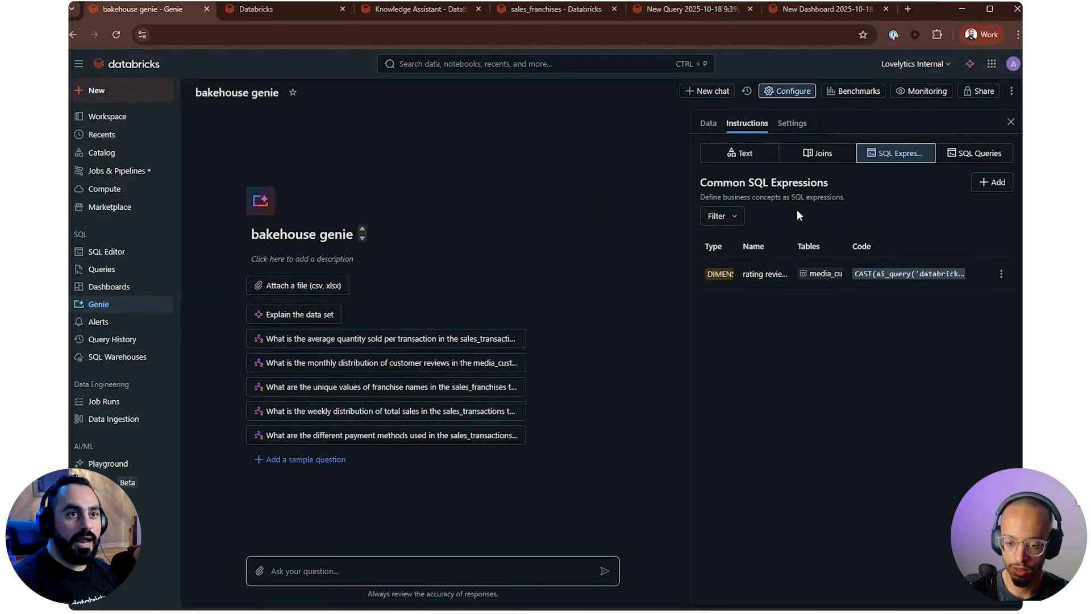
click(908, 96)
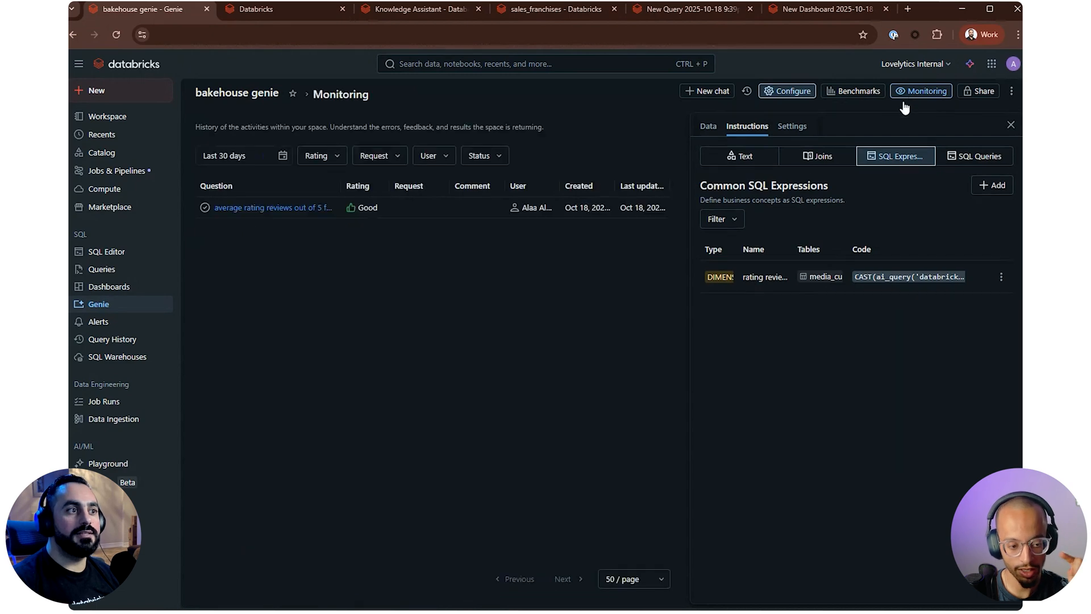
click(300, 209)
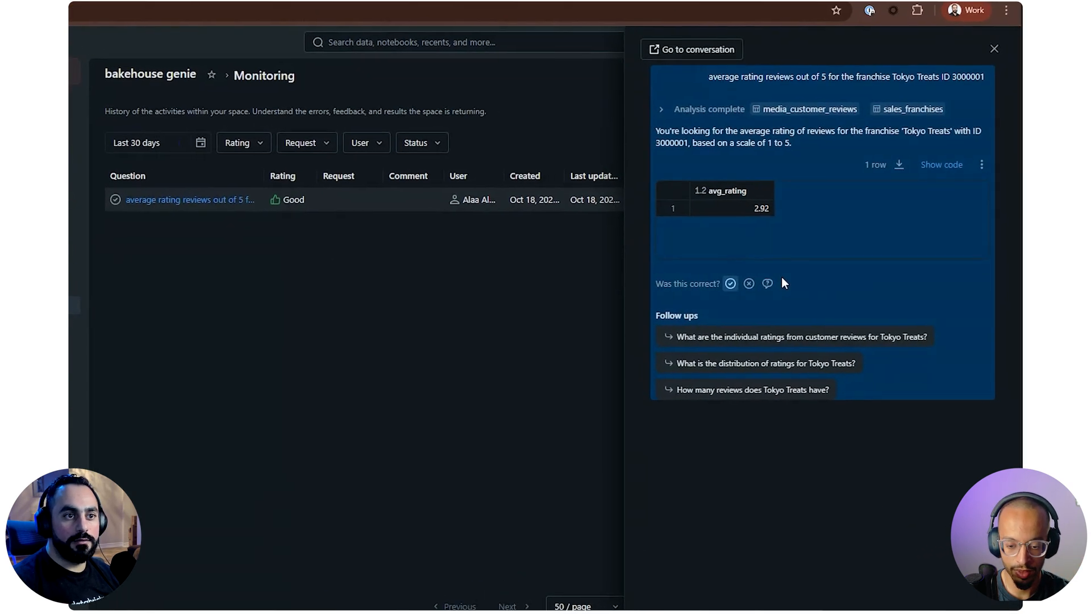
Inspect the review request form with its optional comment for the Tokyo Treats answer, cancel it, and close the response
click(766, 284)
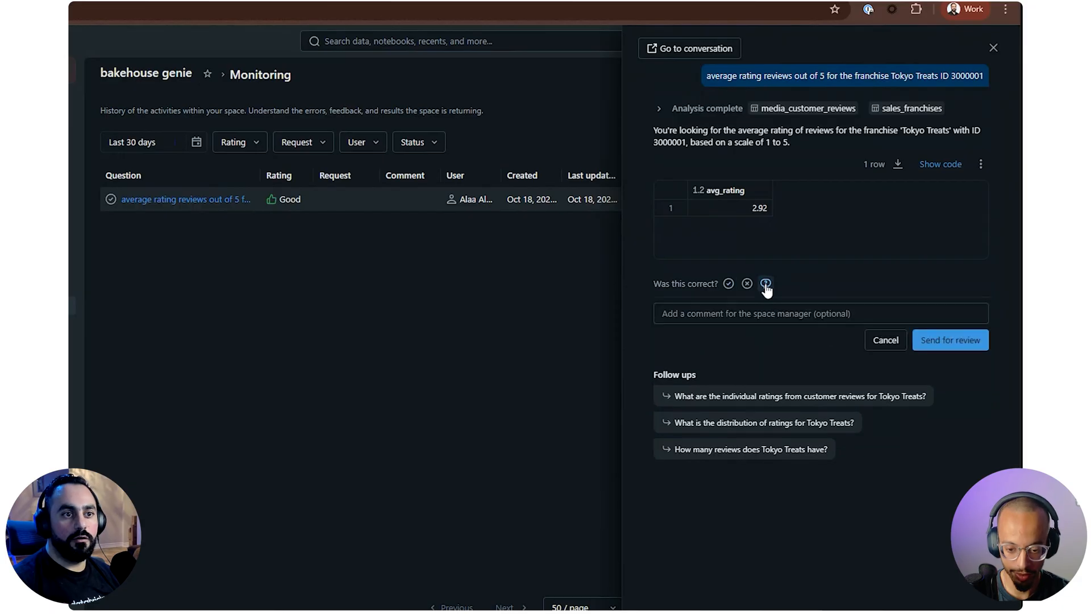
click(773, 318)
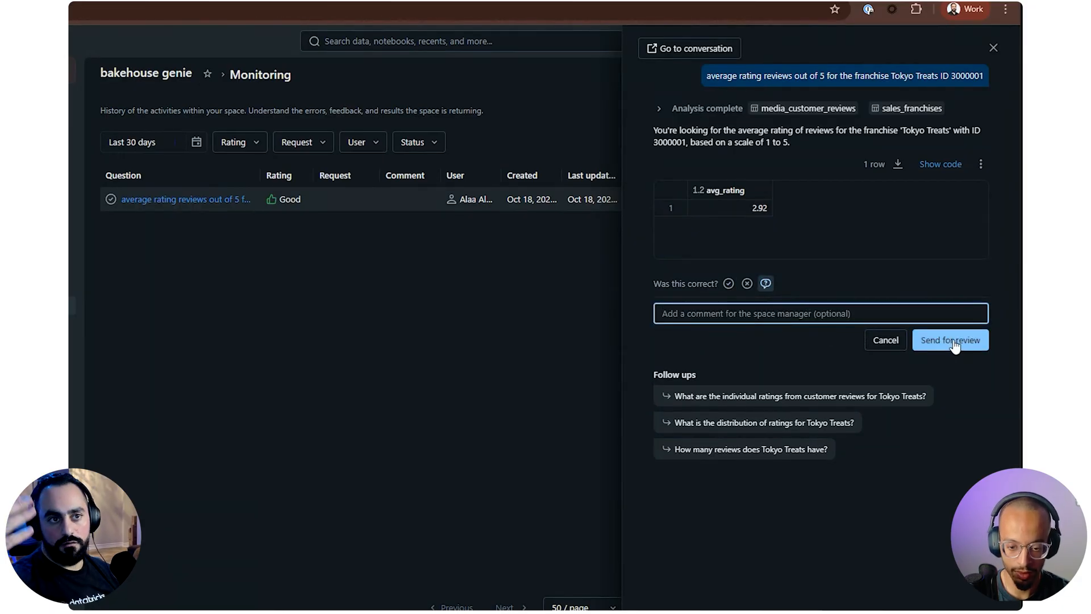
click(886, 341)
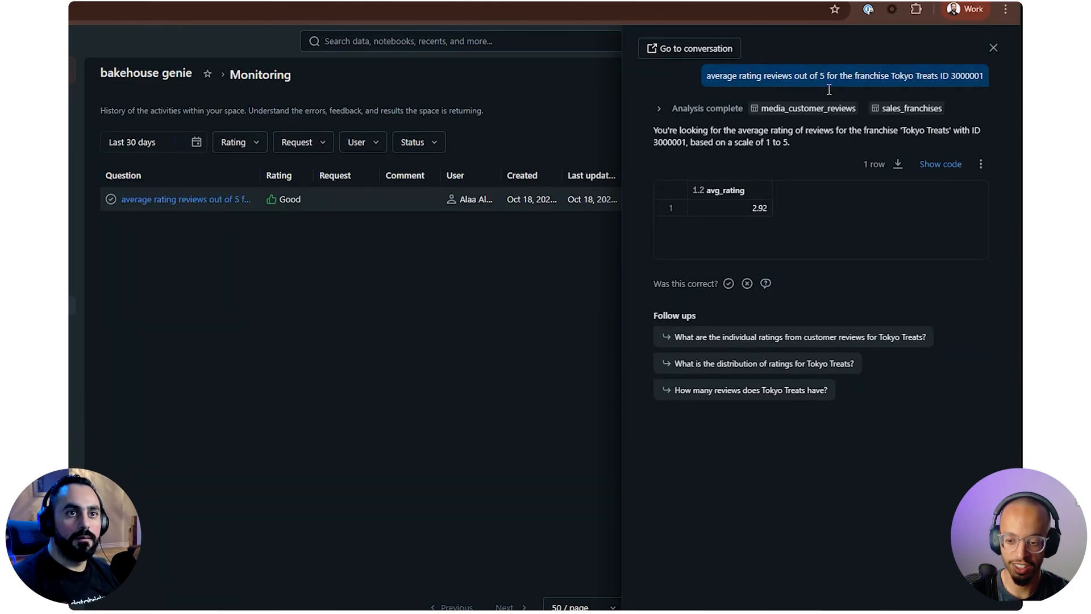
click(1001, 52)
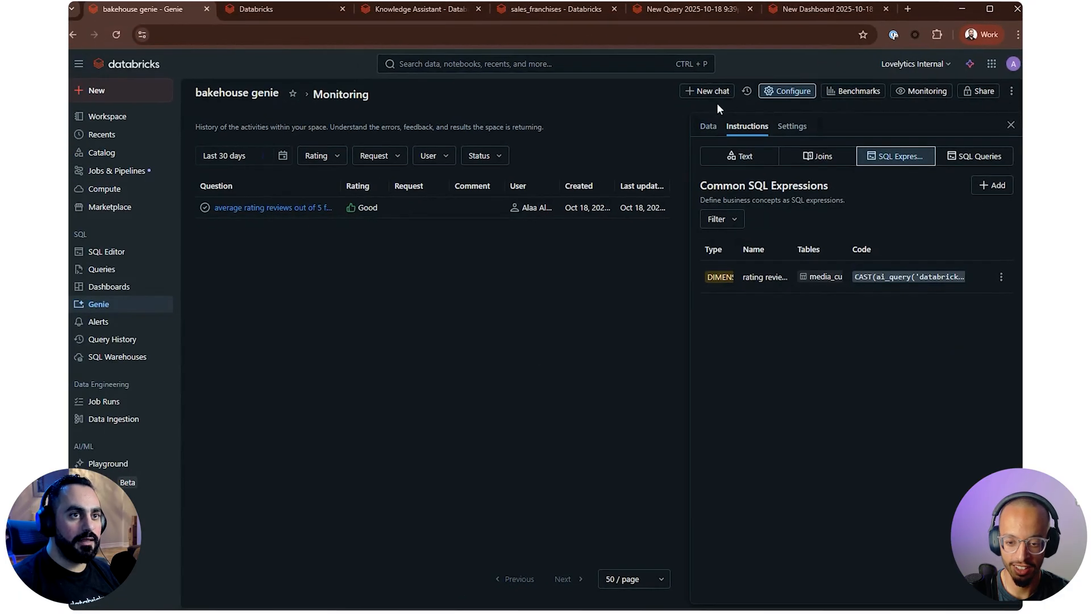
Return to the benchmarks, review the space's title, description and sample question settings, and copy the Space ID
click(841, 93)
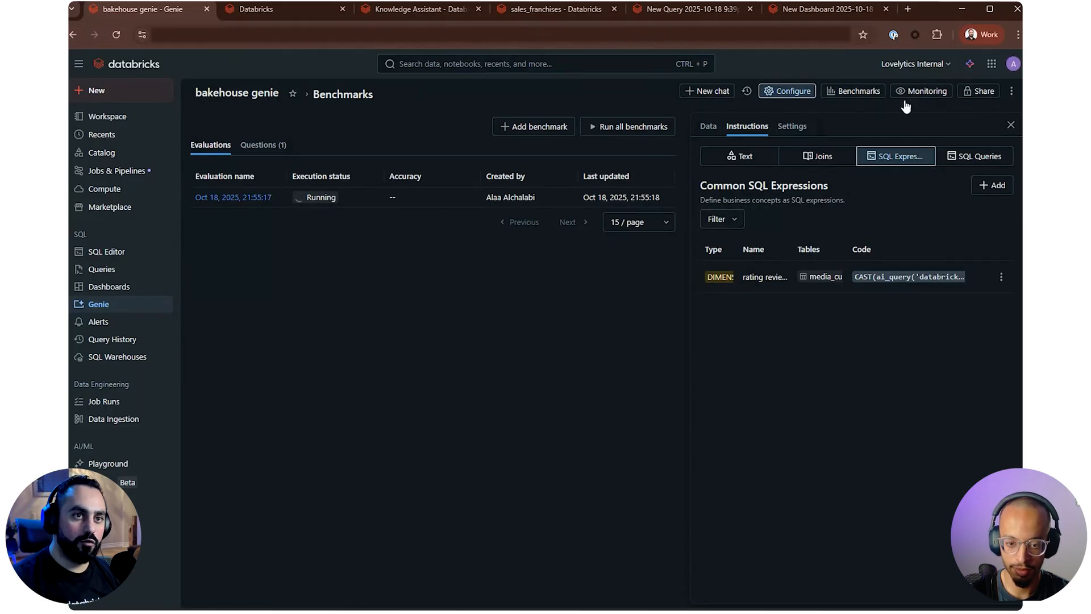
click(797, 127)
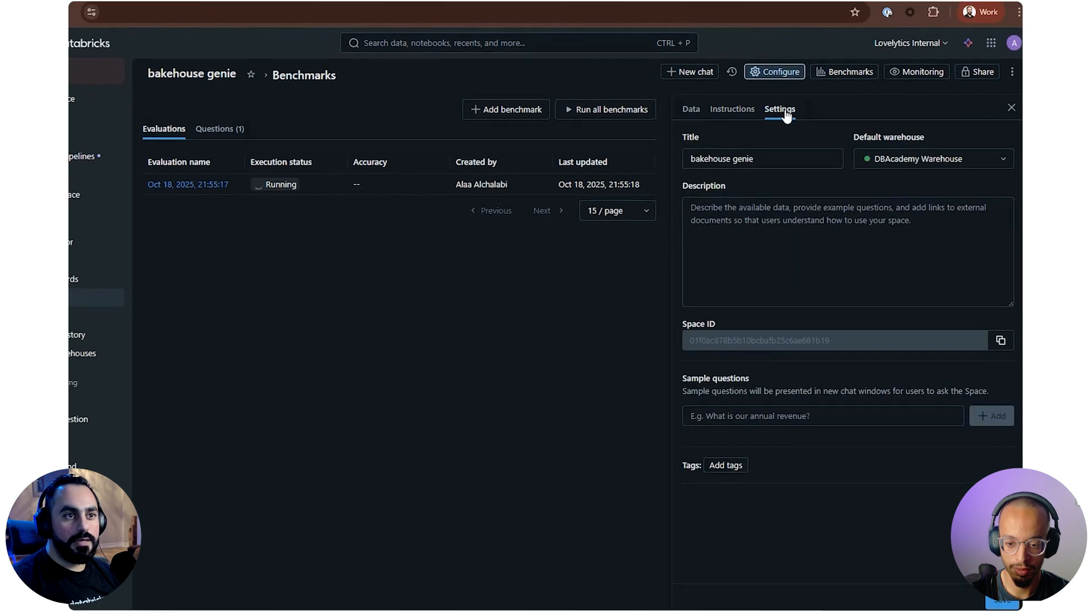
click(772, 163)
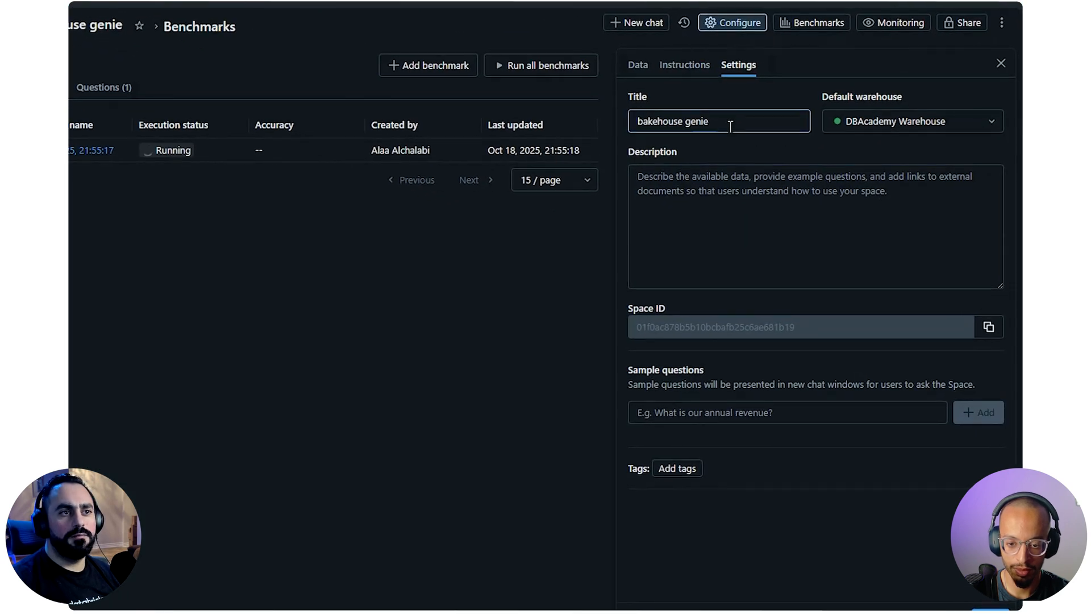
click(757, 200)
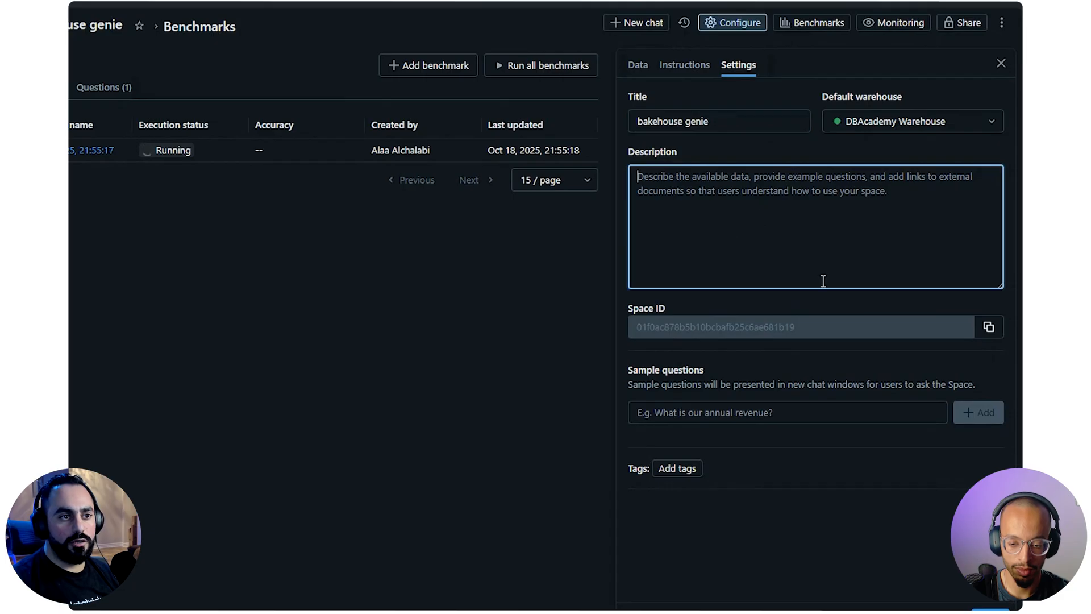
click(987, 326)
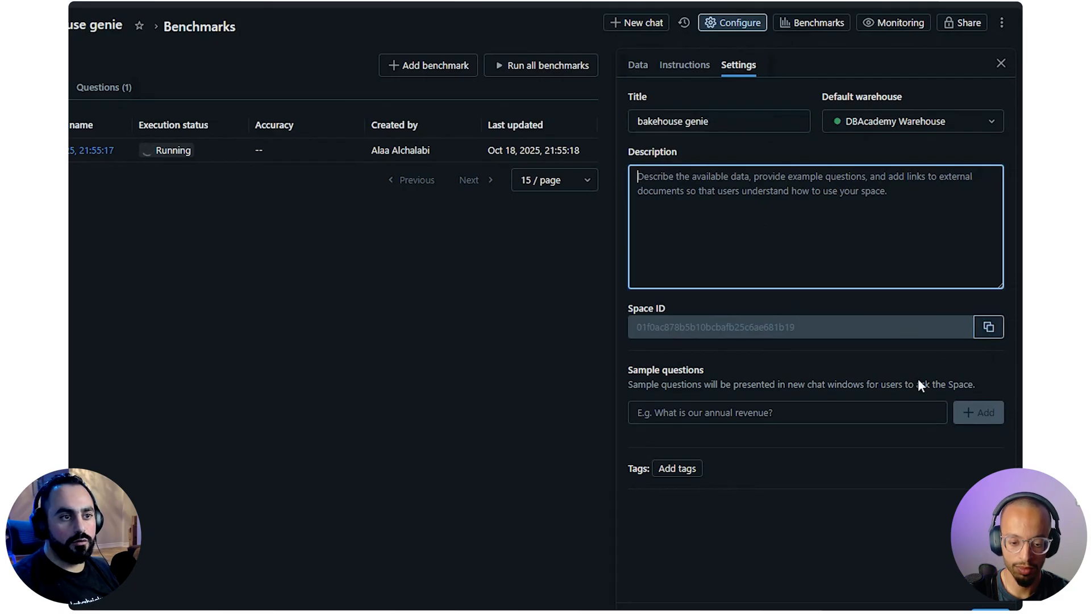
click(764, 419)
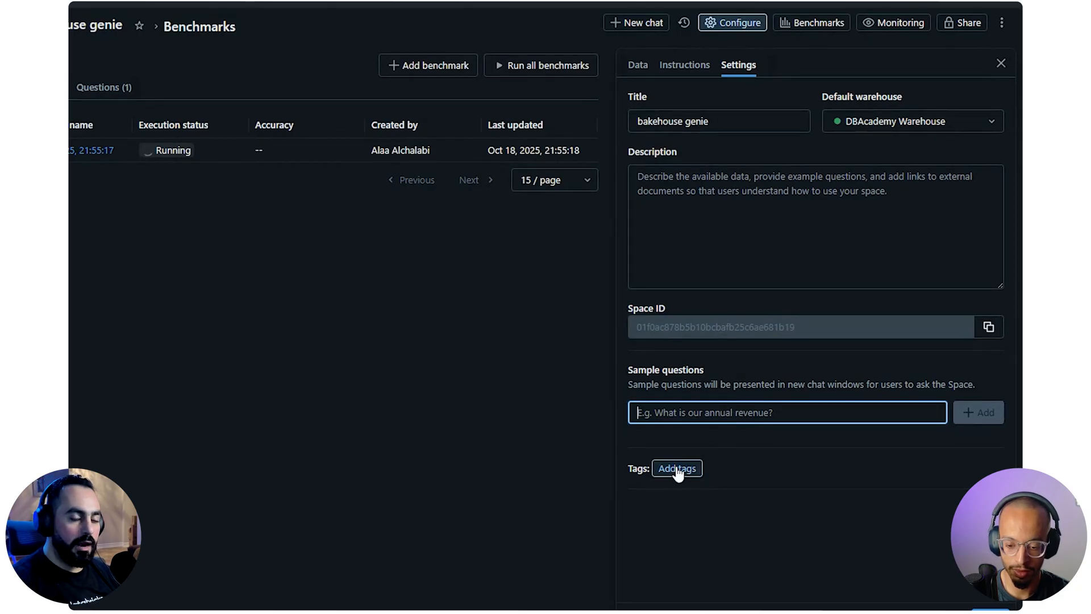
Check which serverless warehouses are available as the space's default, and close the space configuration
click(966, 125)
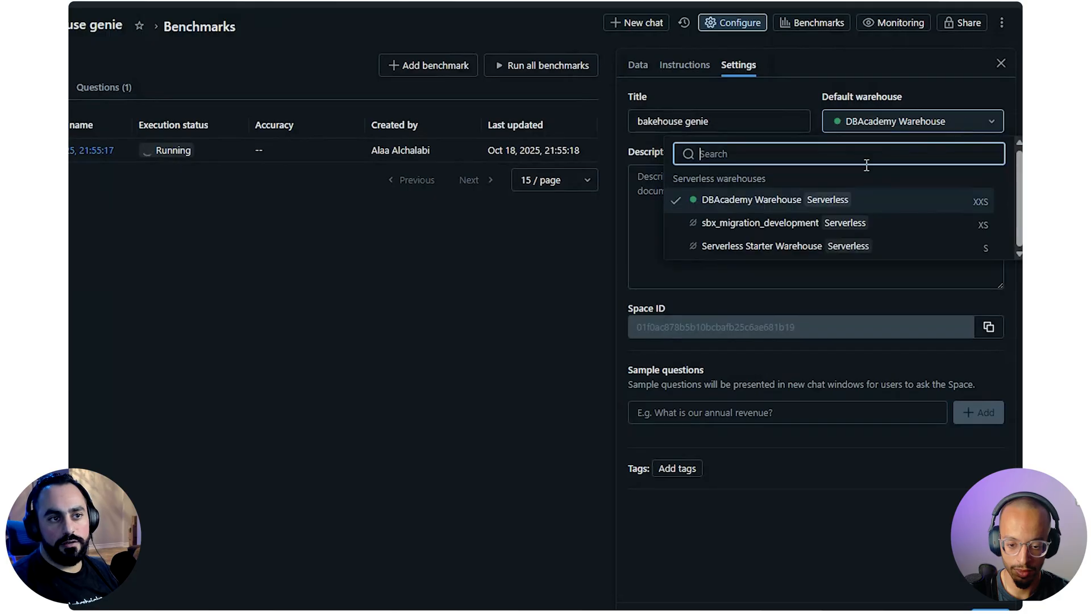
click(964, 126)
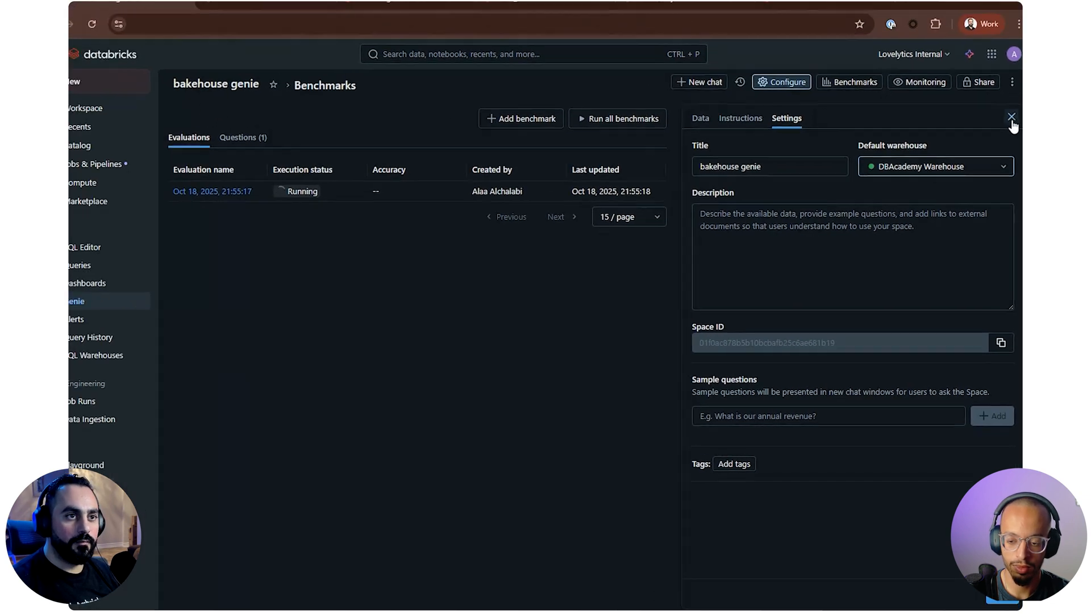
click(1011, 117)
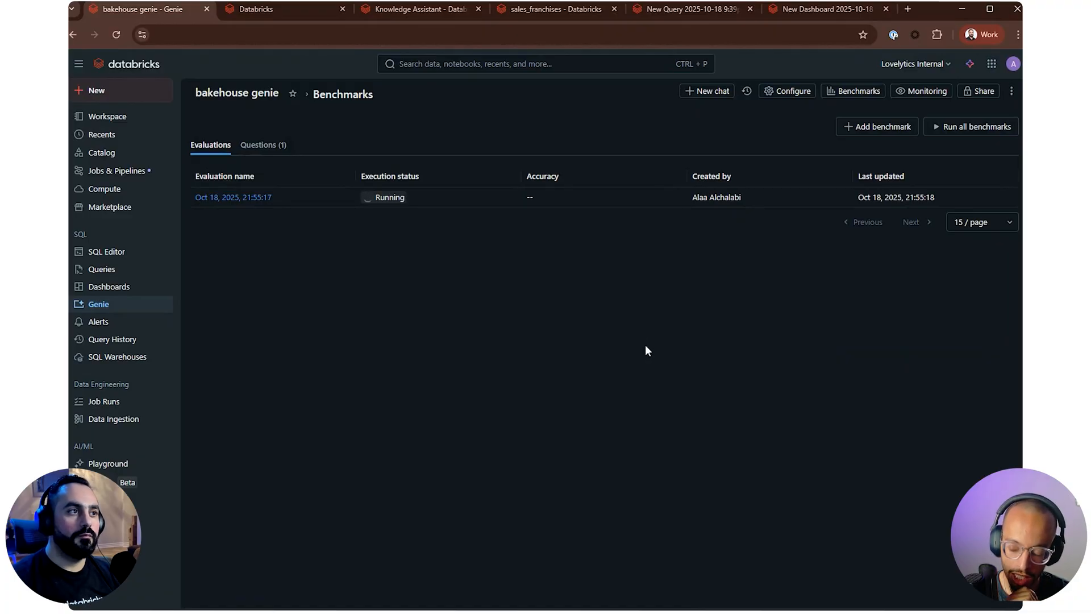
Return to the bakehouse genie start page, reopen the space's settings, and locate the Space ID
click(237, 94)
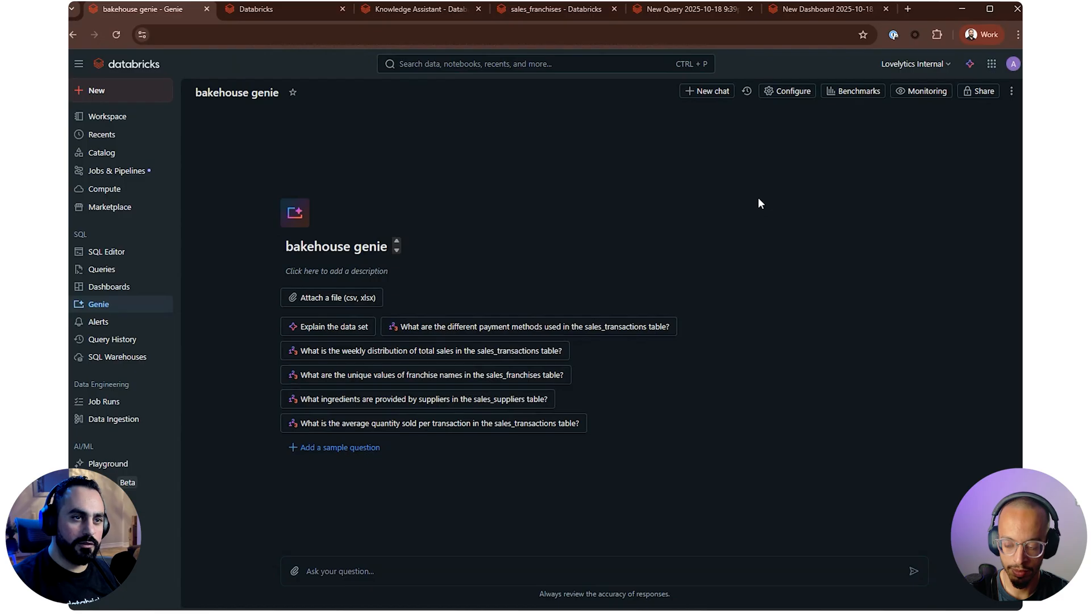
click(798, 92)
click(792, 124)
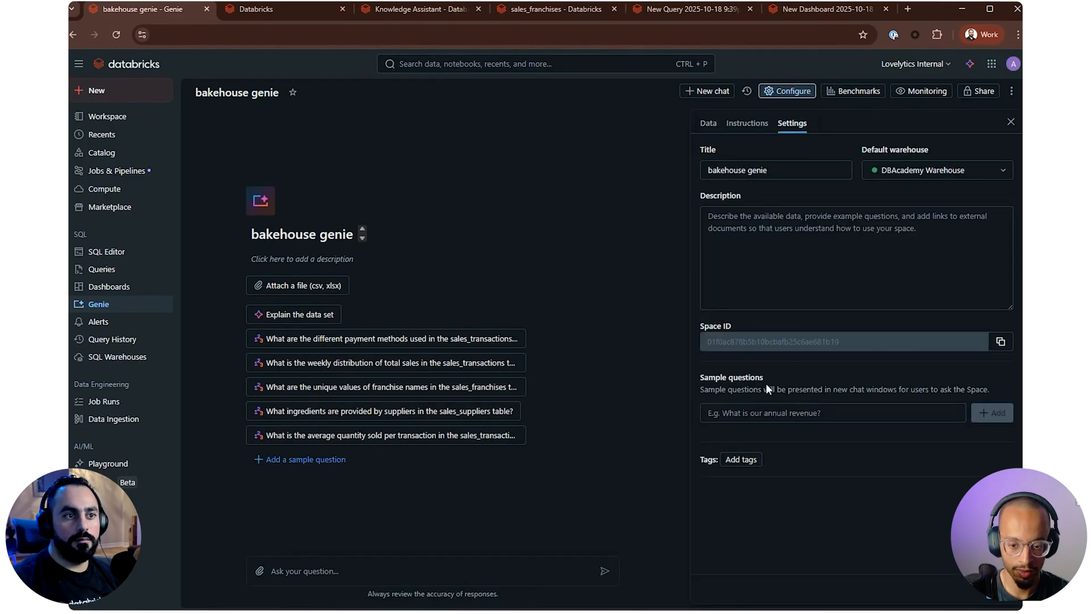
double_click(745, 346)
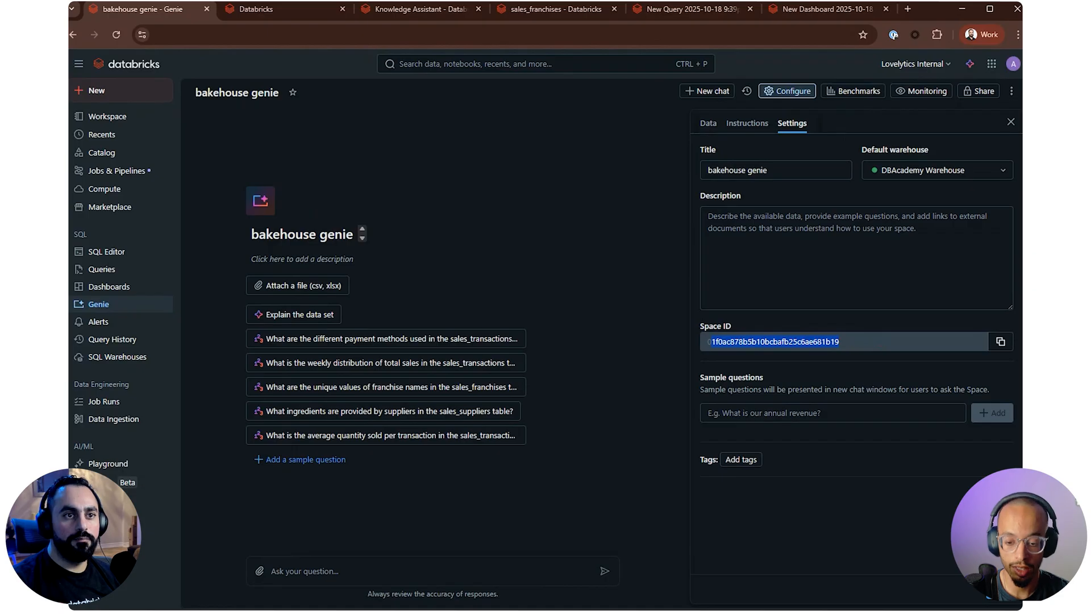
click(947, 367)
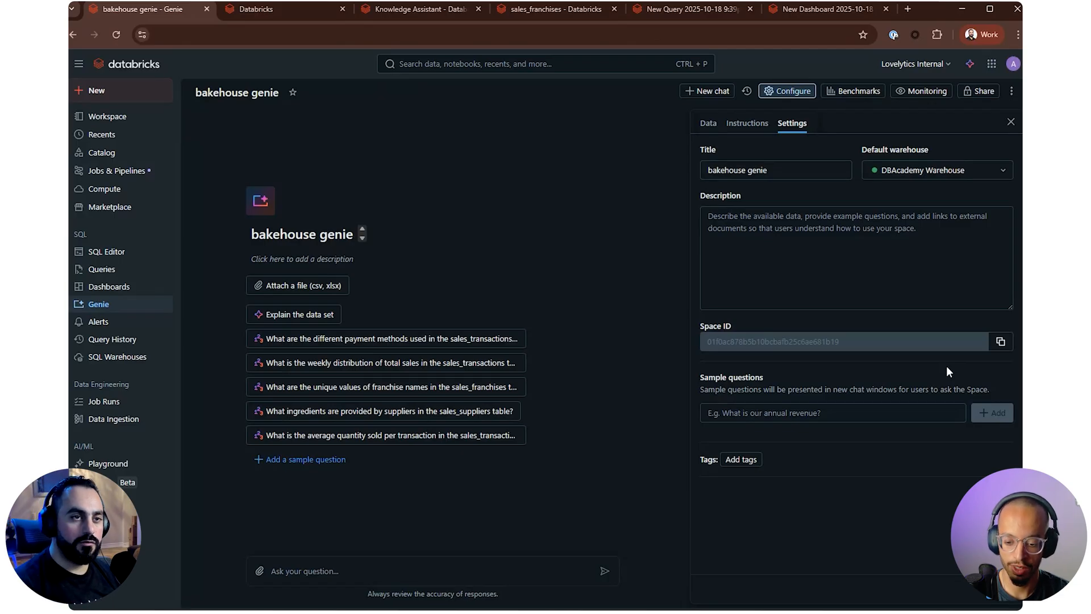
Open the benchmark evaluation from Oct 18, 2025, 21:55:17 and examine its response and assessment progress
click(855, 97)
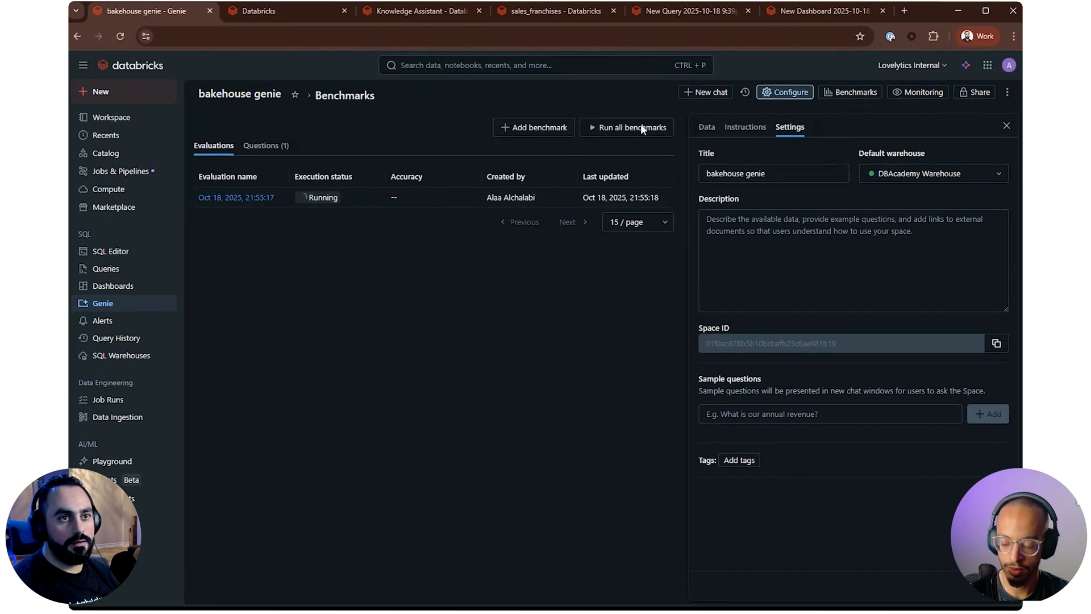
click(254, 146)
click(212, 146)
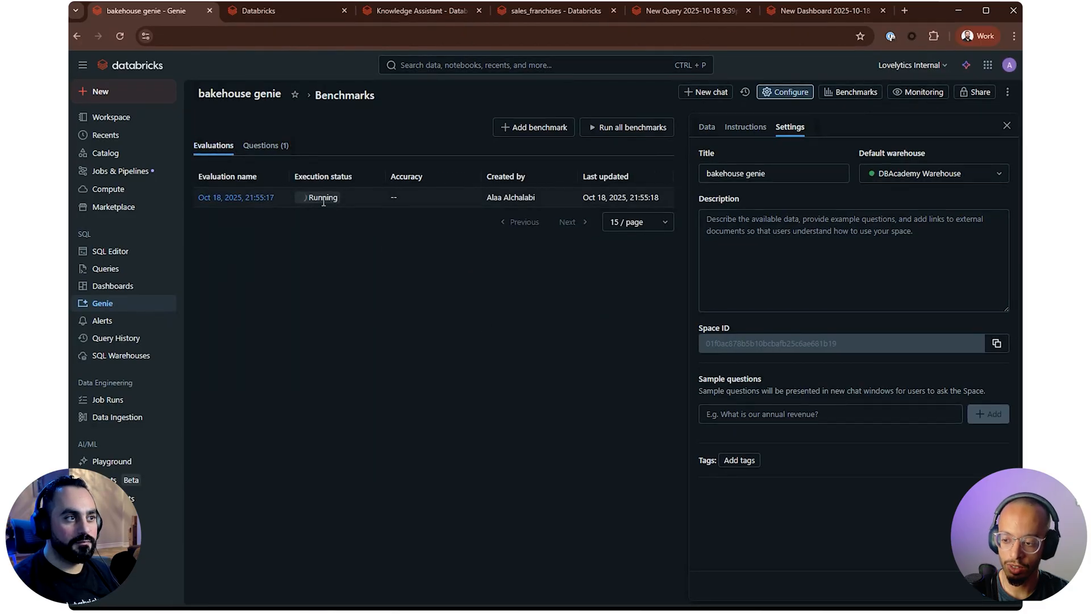
click(243, 198)
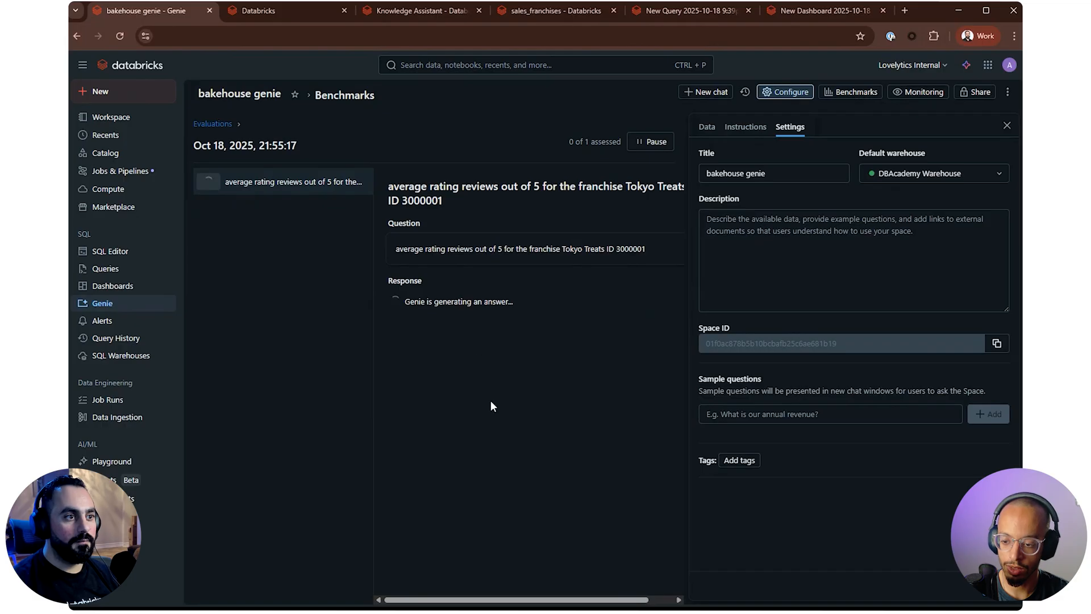
drag(417, 298, 550, 299)
click(574, 299)
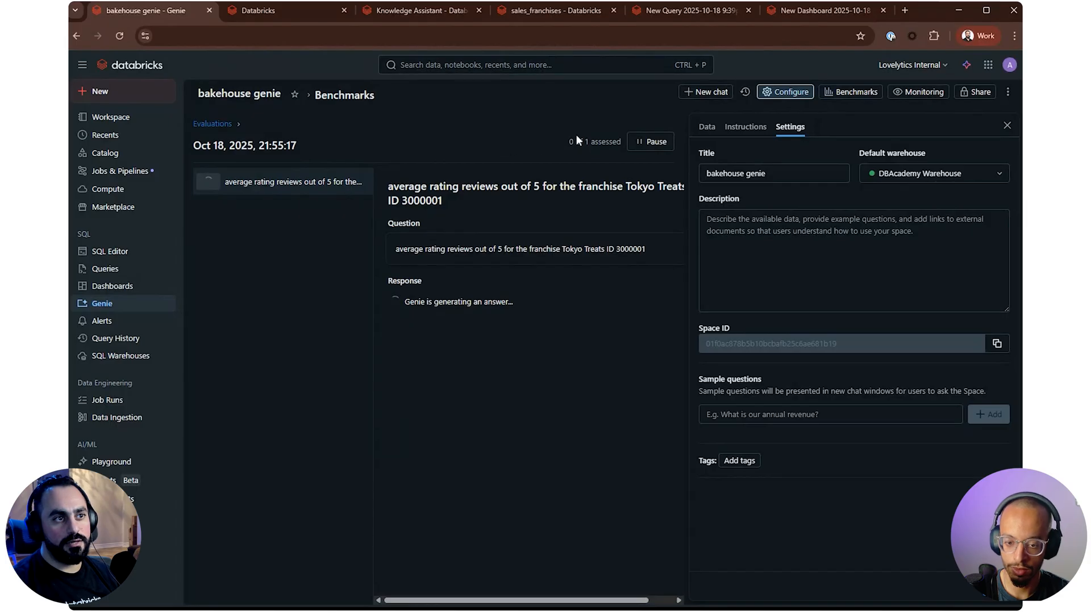
drag(573, 139, 609, 141)
click(453, 138)
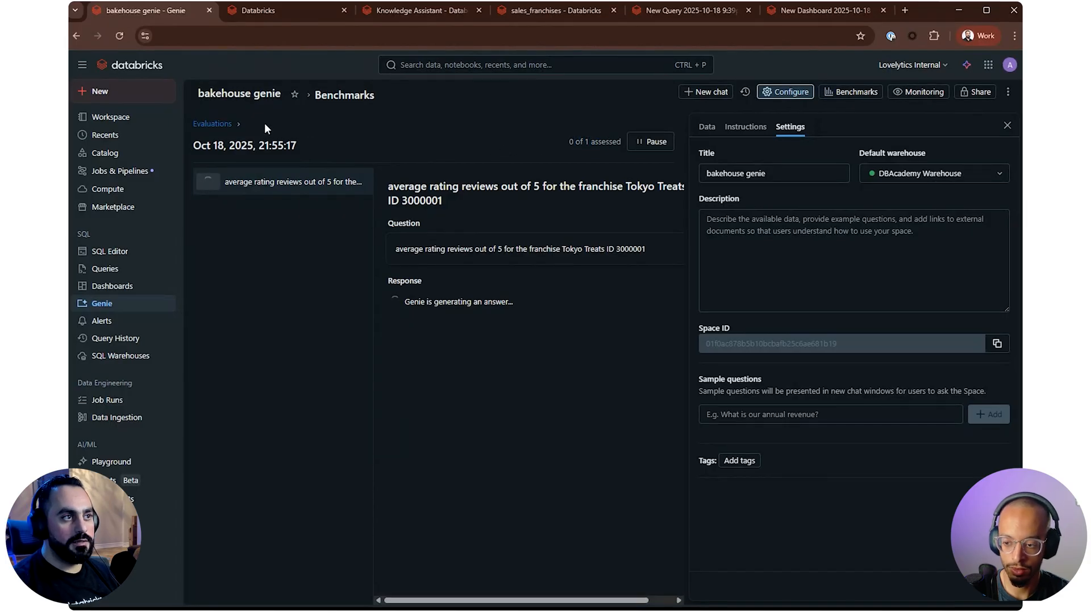
Go back to the evaluations list, check the run's accuracy, and return to the bakehouse genie start page
click(230, 125)
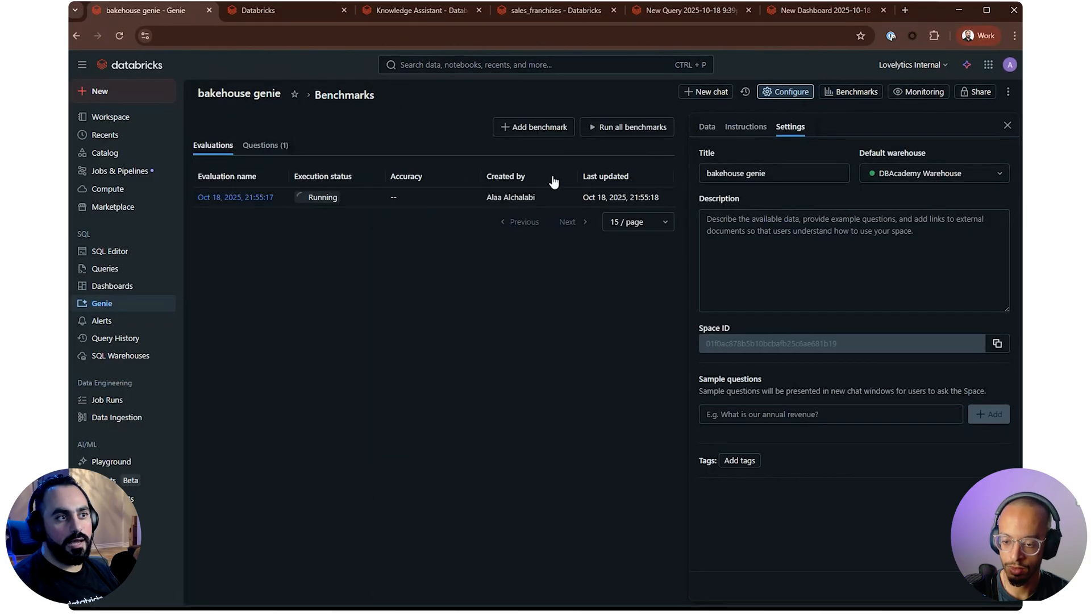
double_click(396, 194)
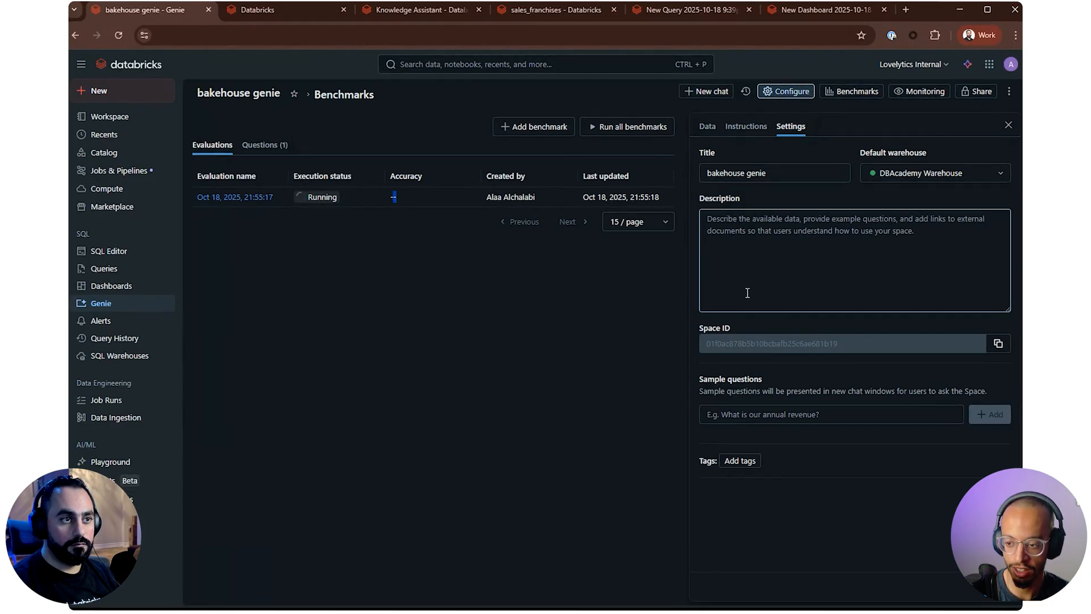
click(245, 96)
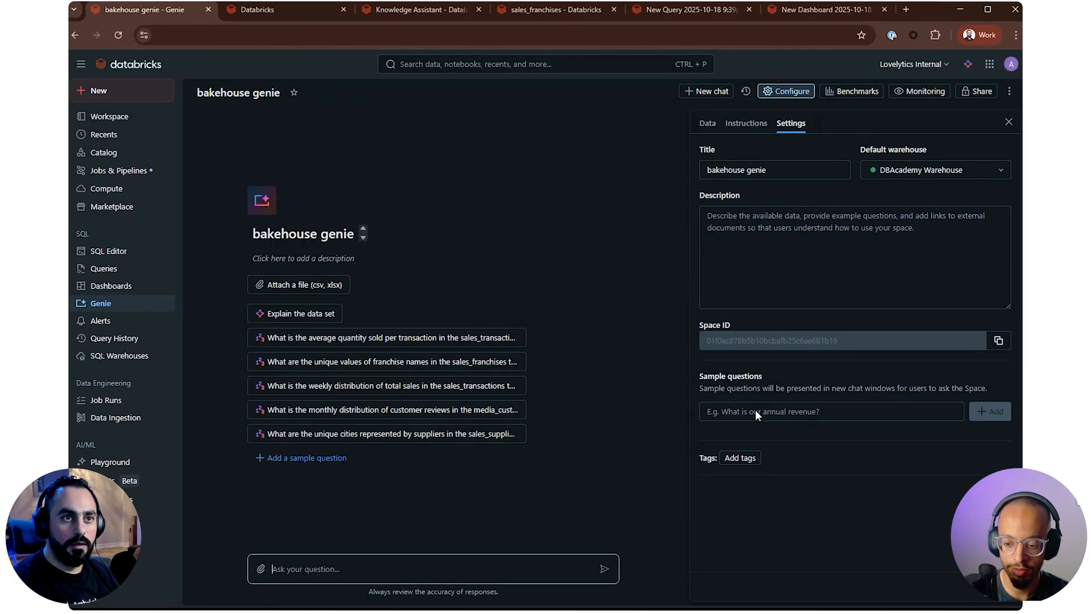
click(802, 18)
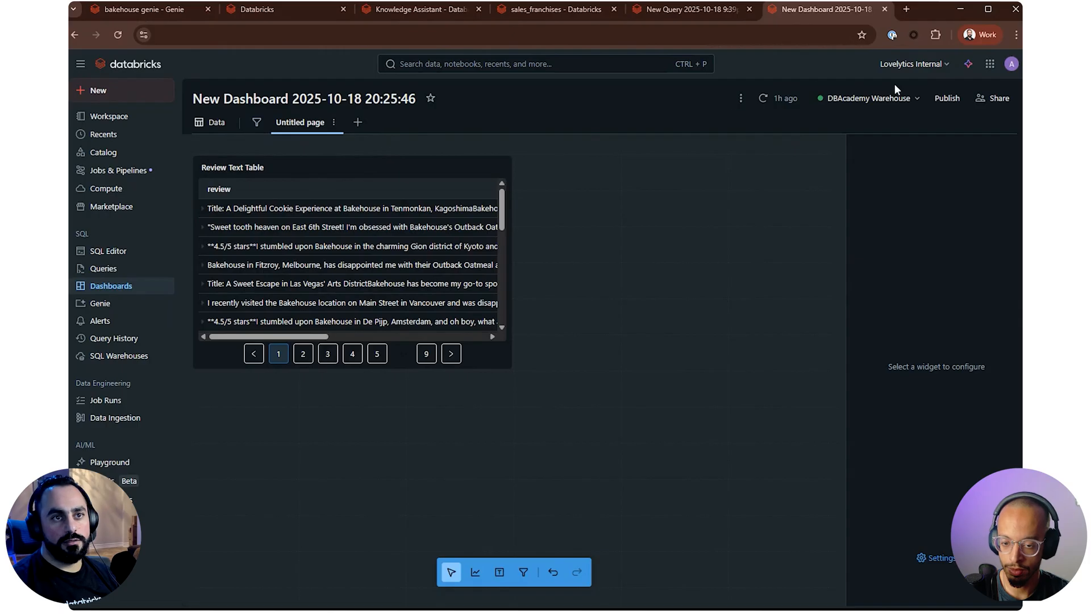
click(947, 99)
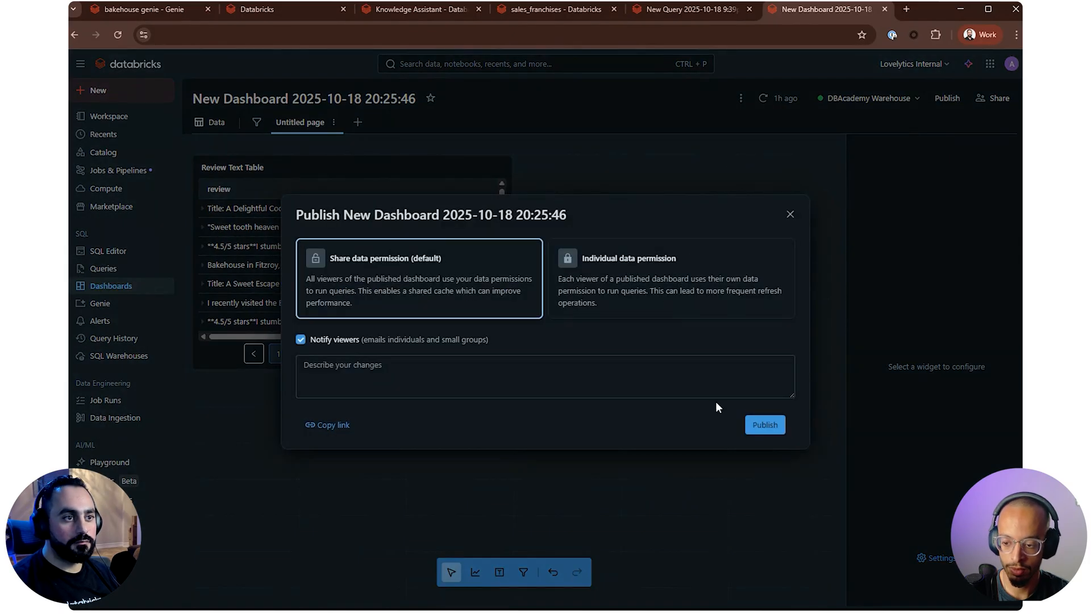
click(765, 425)
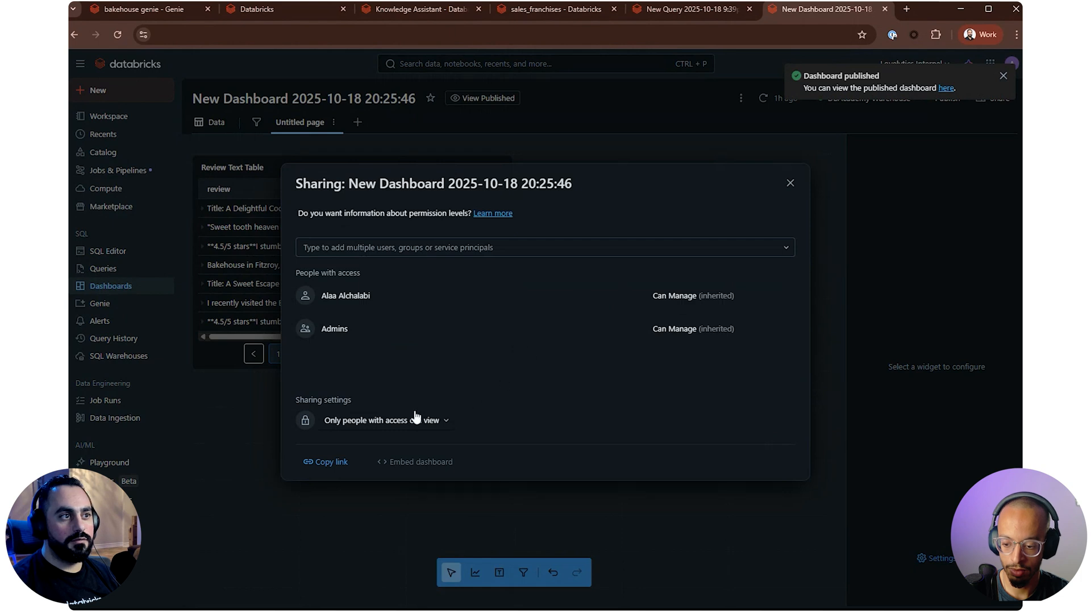
click(790, 183)
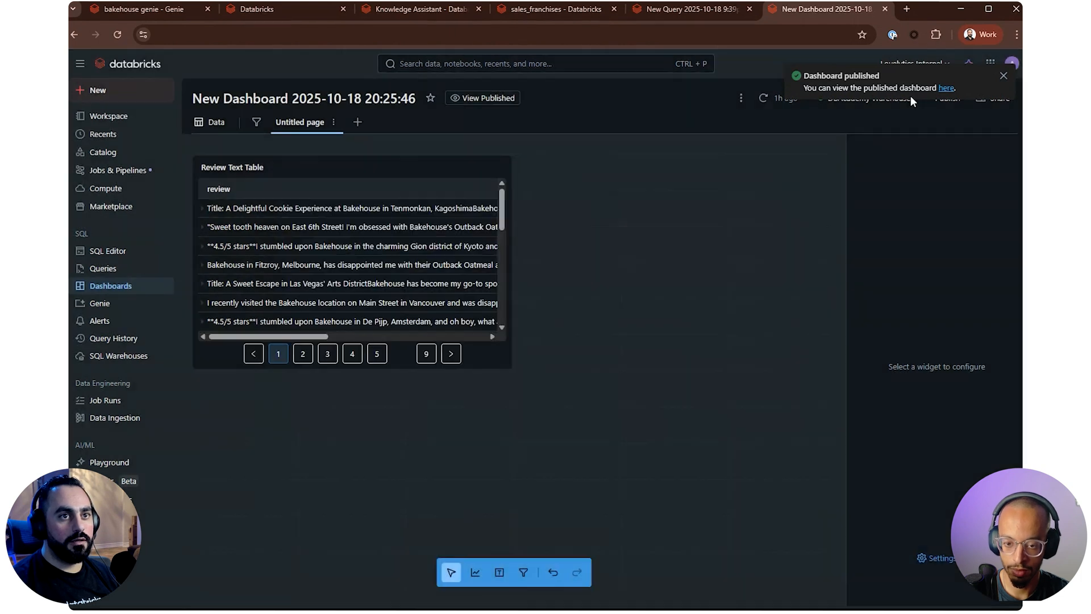
View the published dashboard with its Review Text Table, and return to editing the draft
click(946, 88)
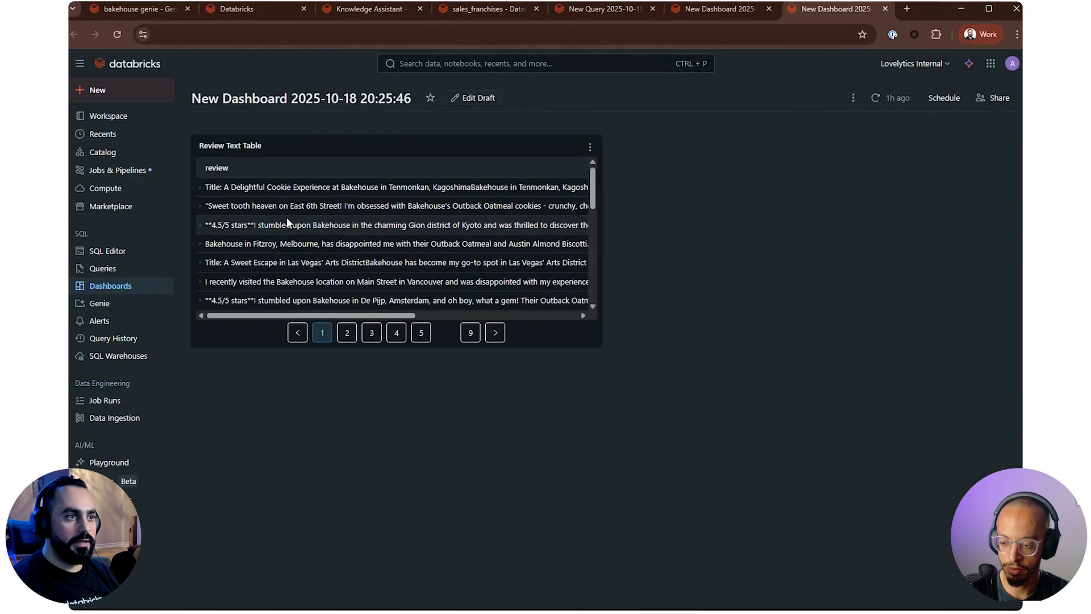
drag(410, 316, 293, 313)
click(469, 99)
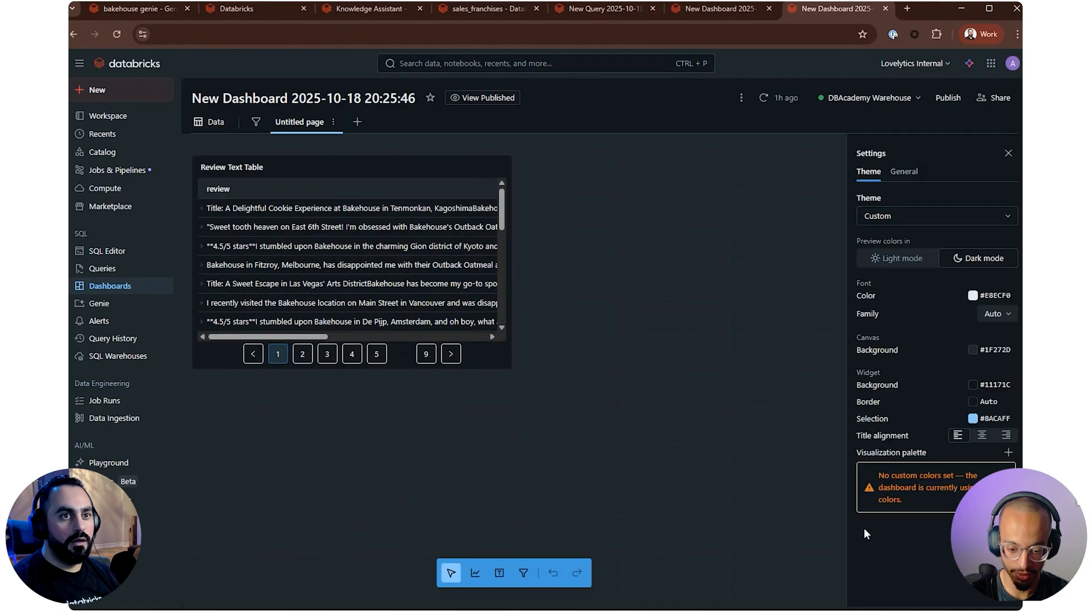
Close the draft's theme settings, keep DBAcademy Warehouse as its warehouse, and check the options for Untitled page
click(1007, 153)
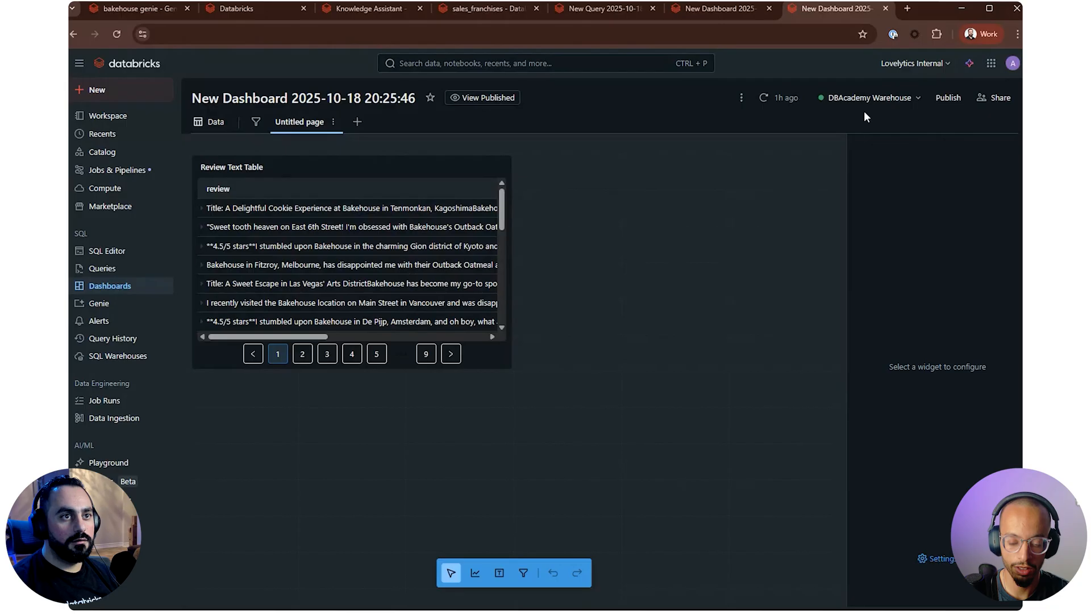
click(903, 97)
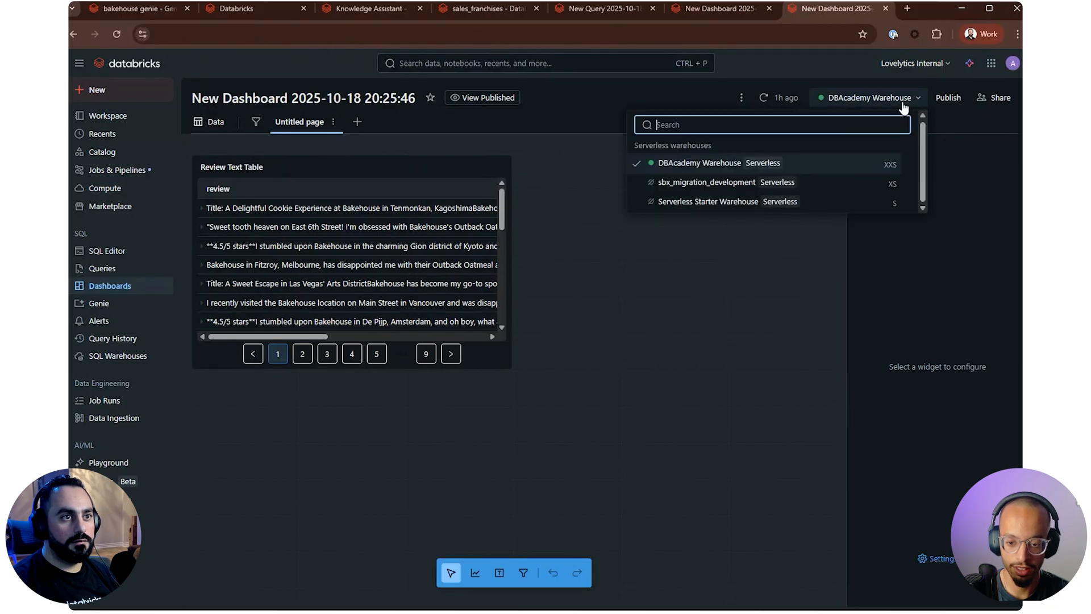
click(754, 165)
click(333, 122)
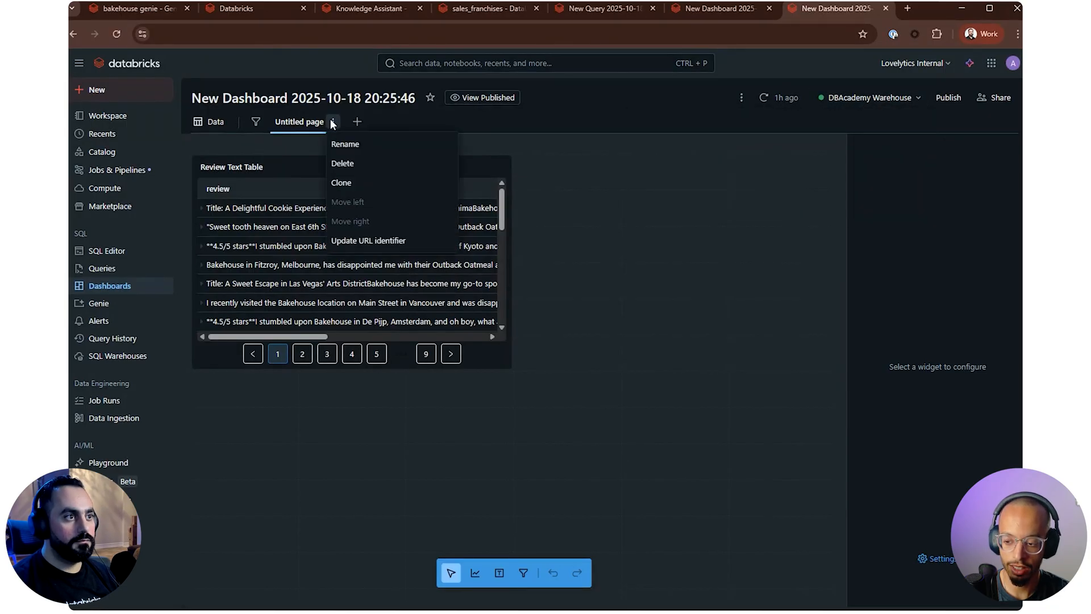
click(594, 239)
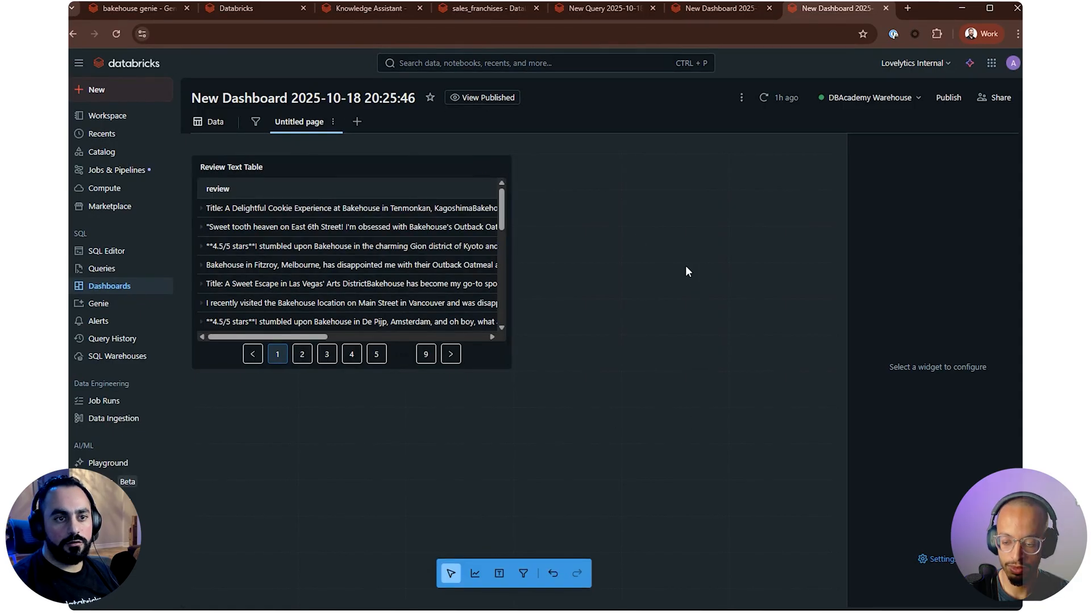
Review the draft dashboard's general settings: the Locale choices, the Enable Genie switch turned off and on again, and the Auto-generate Genie space description
click(934, 559)
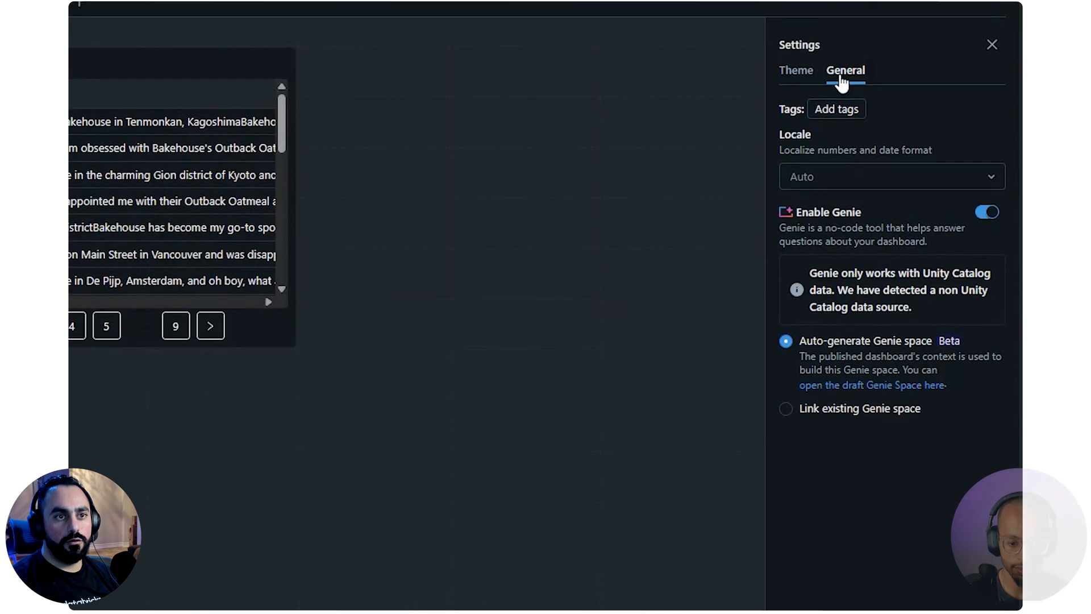
click(985, 181)
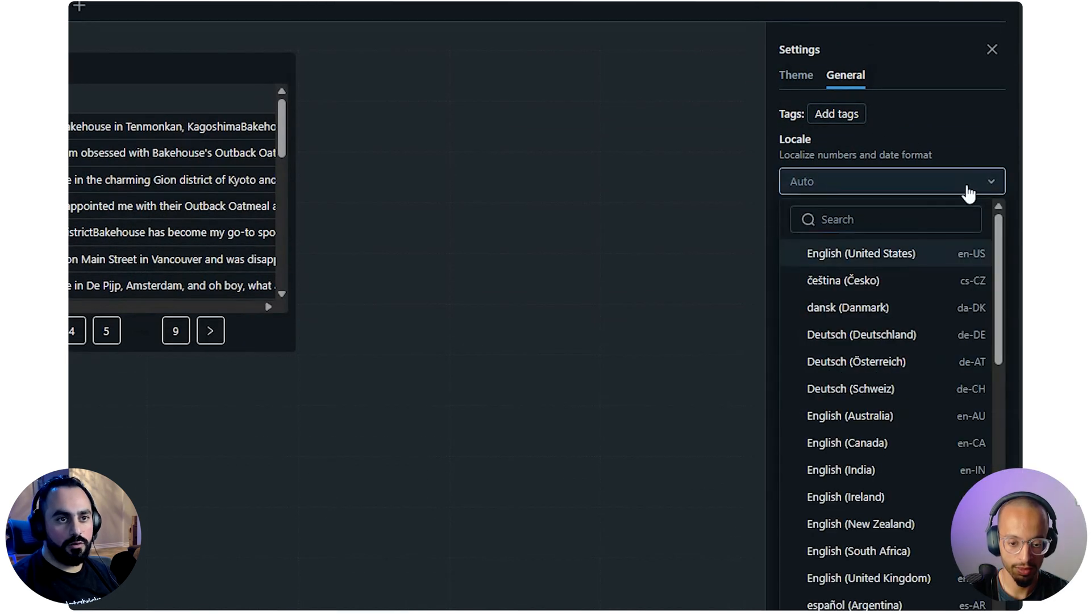
click(985, 181)
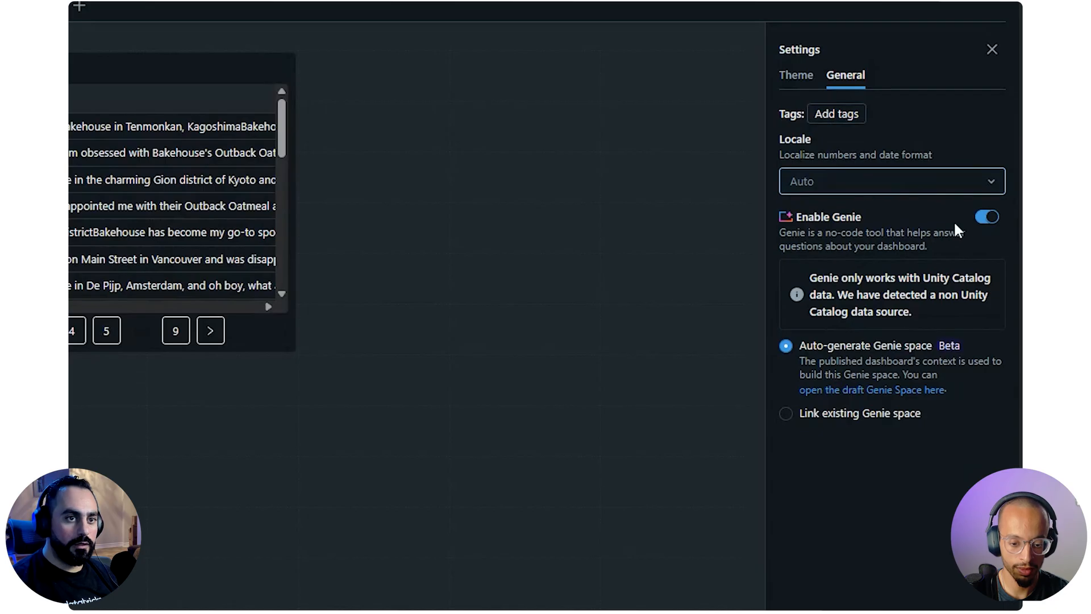
click(987, 218)
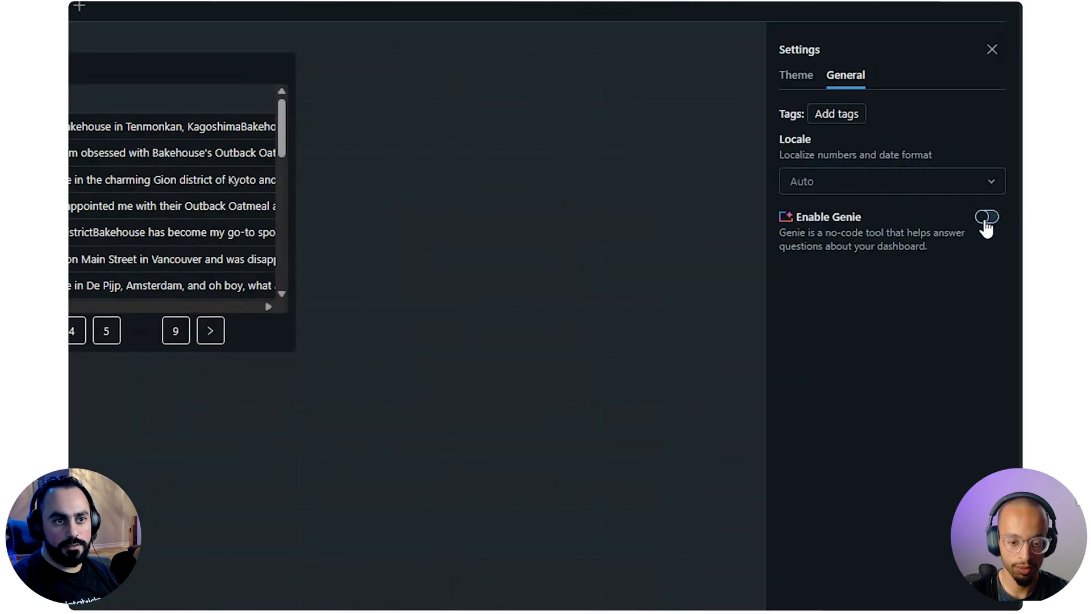
click(985, 222)
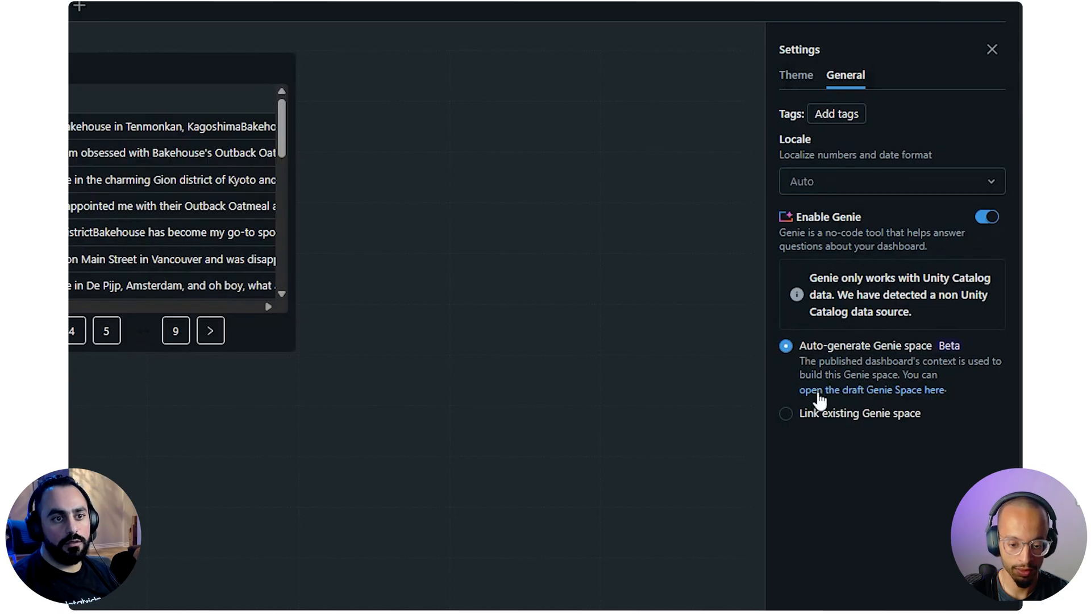
drag(806, 360, 940, 380)
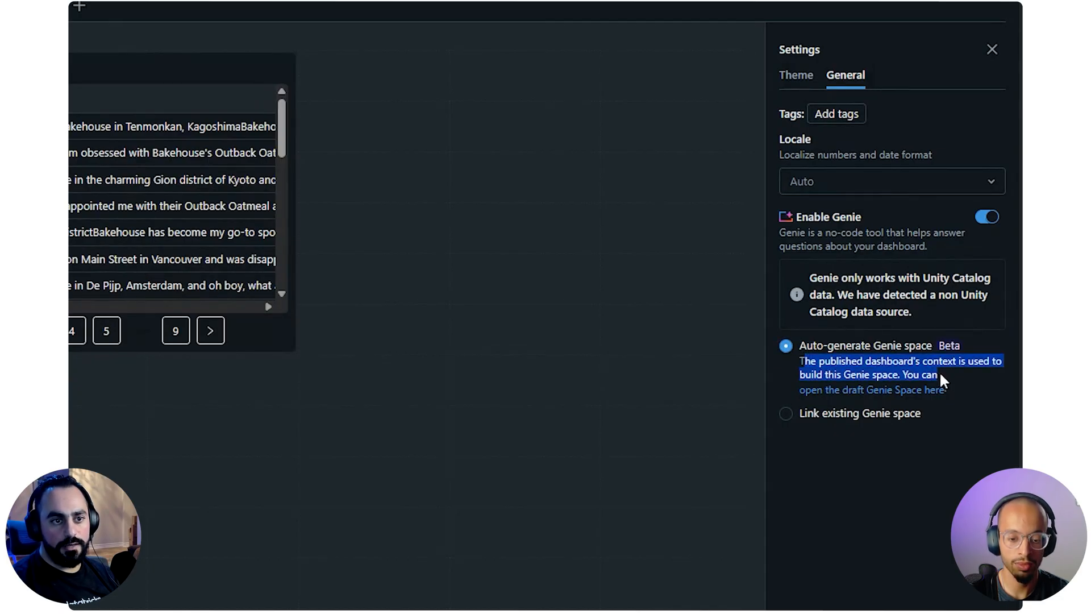
Set the dashboard's Genie option to Link existing Genie space, and clear the wrongly pasted value from its URL field
click(805, 414)
click(882, 387)
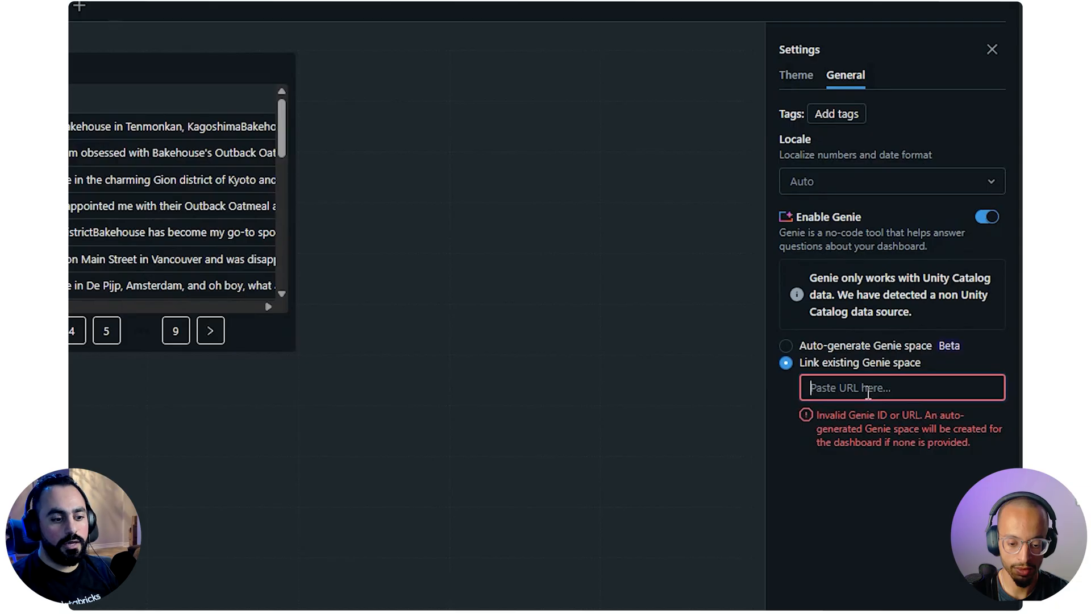
text(3000001)
key(ctrl+a)
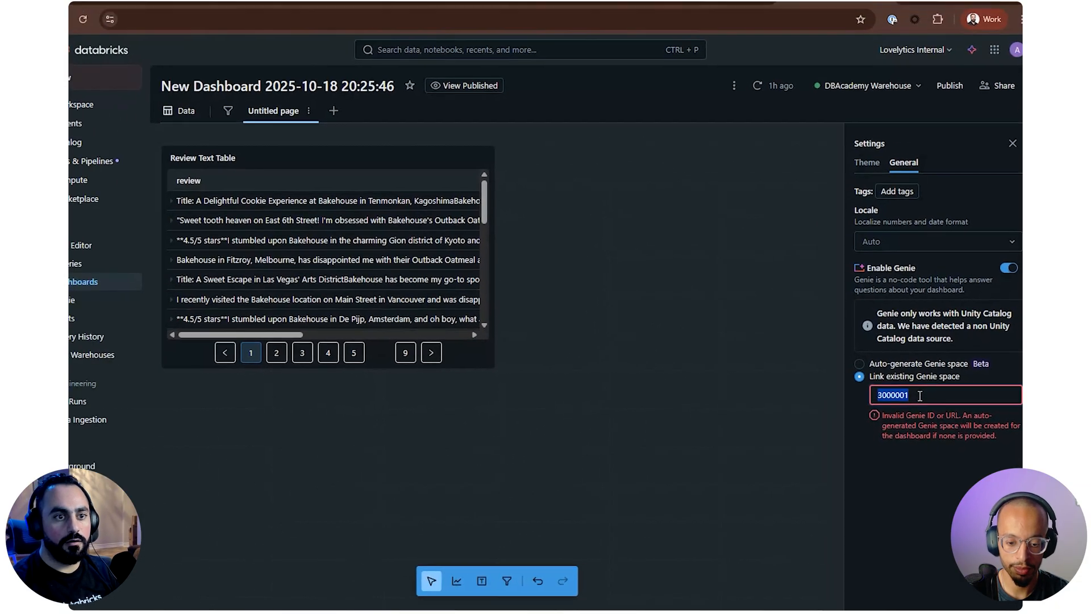
key(BackSpace)
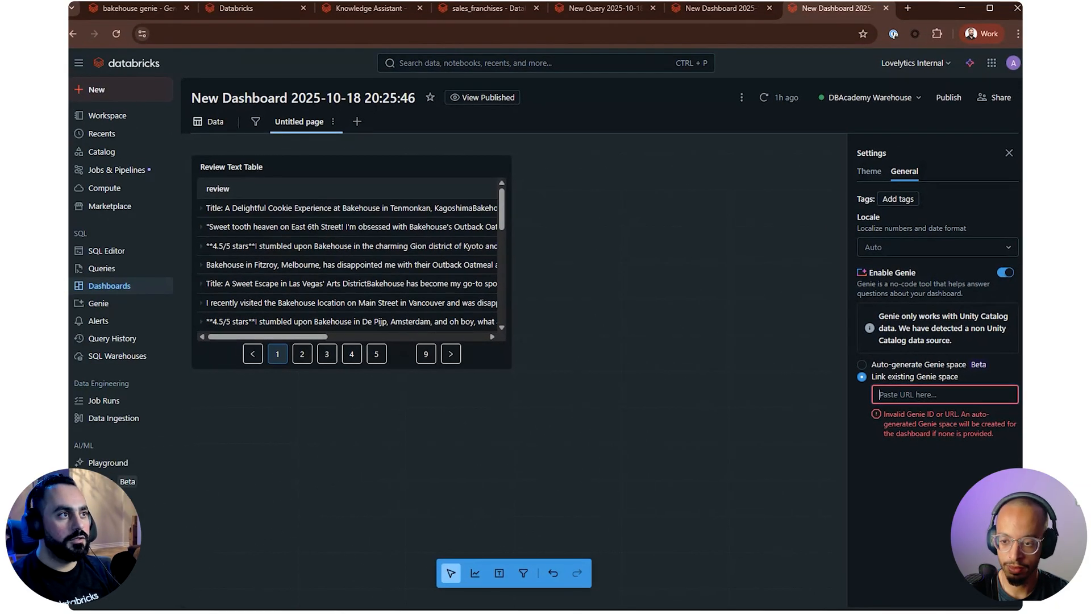
Copy the bakehouse genie's Space ID, enter it as the dashboard's linked Genie space, and reopen the dashboard settings to check it
click(135, 11)
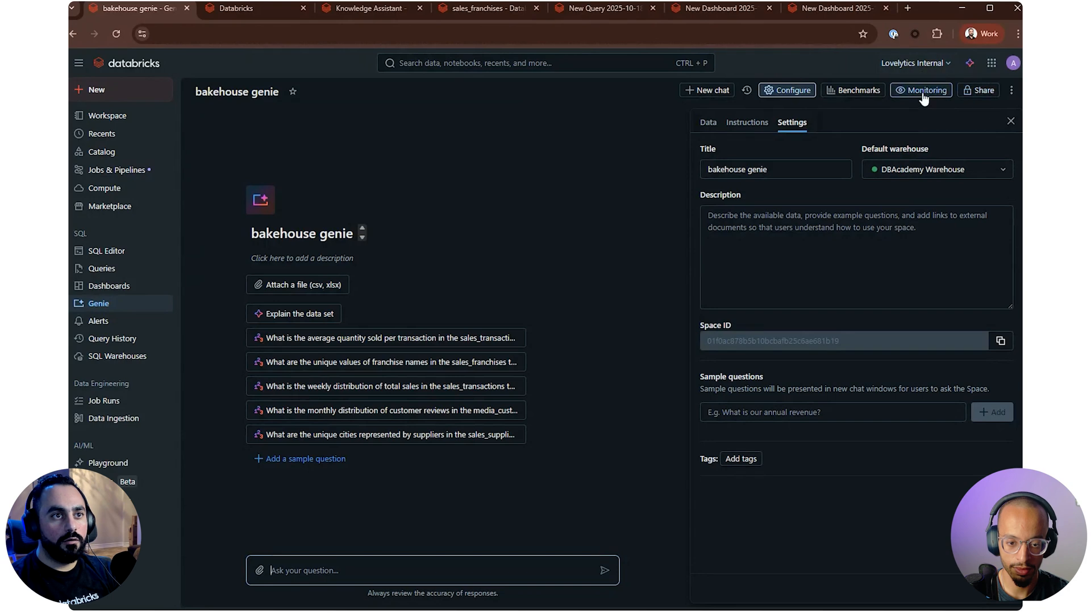
click(1000, 343)
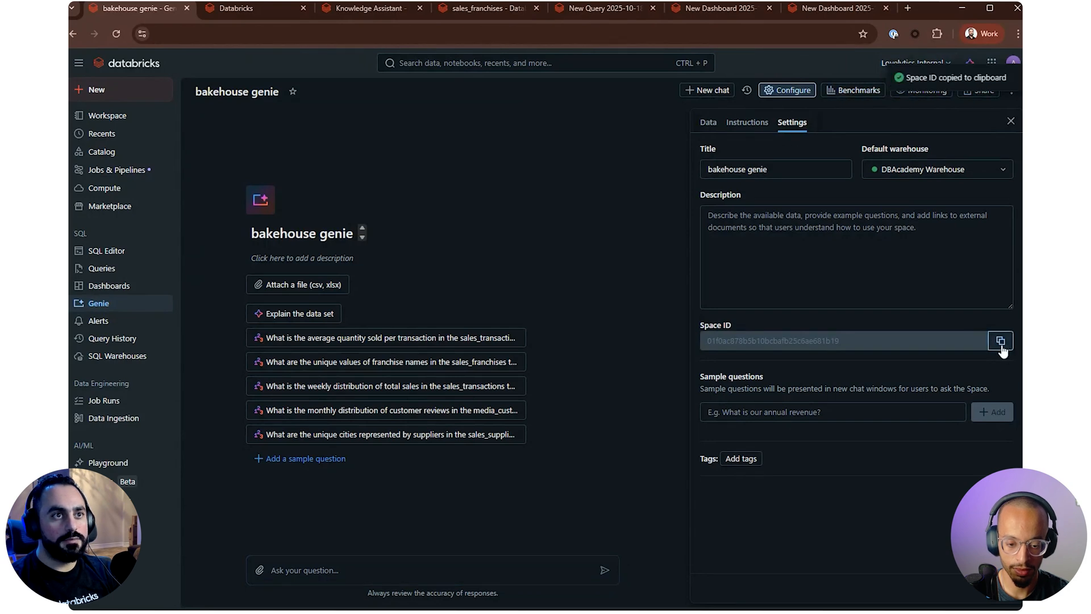
click(810, 12)
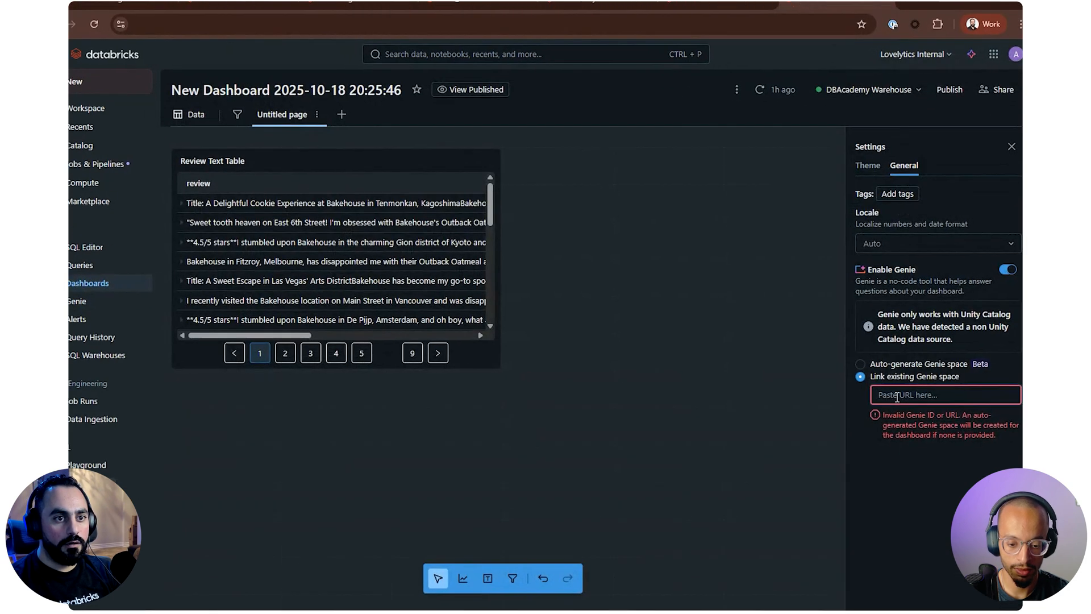
key(ctrl+v)
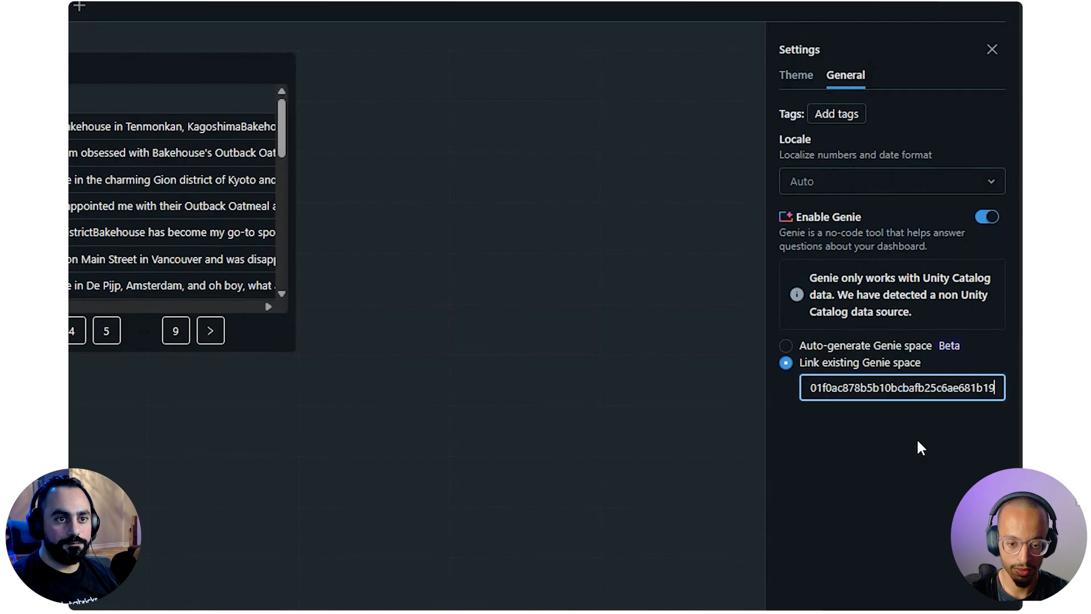
click(862, 460)
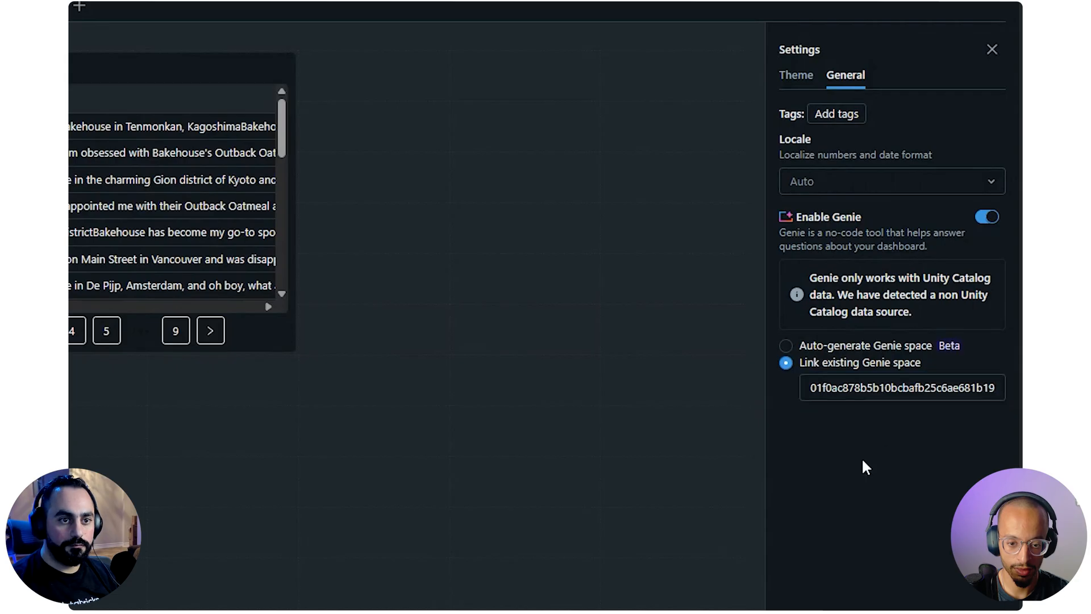
click(926, 392)
key(Return)
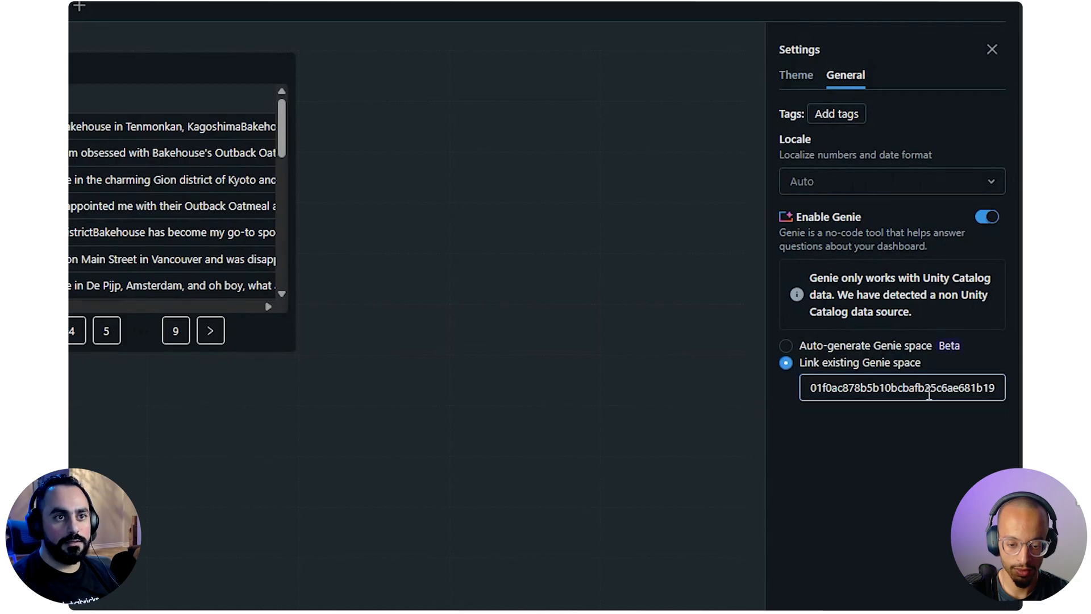
click(992, 50)
click(892, 559)
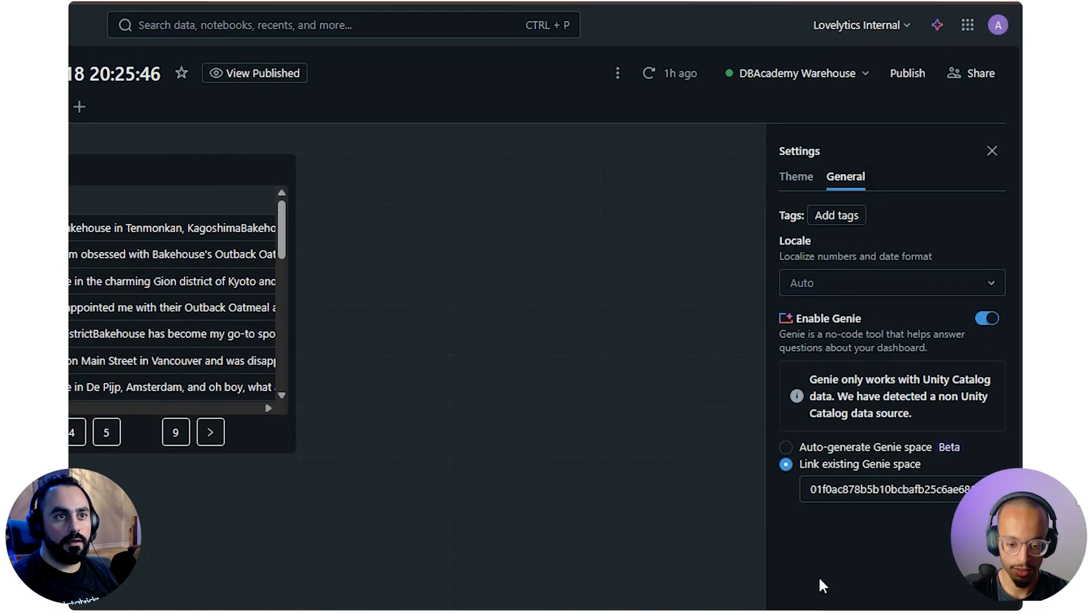
Republish the dashboard with Share data permission (default), dismiss the sharing options, and open the published version
click(914, 78)
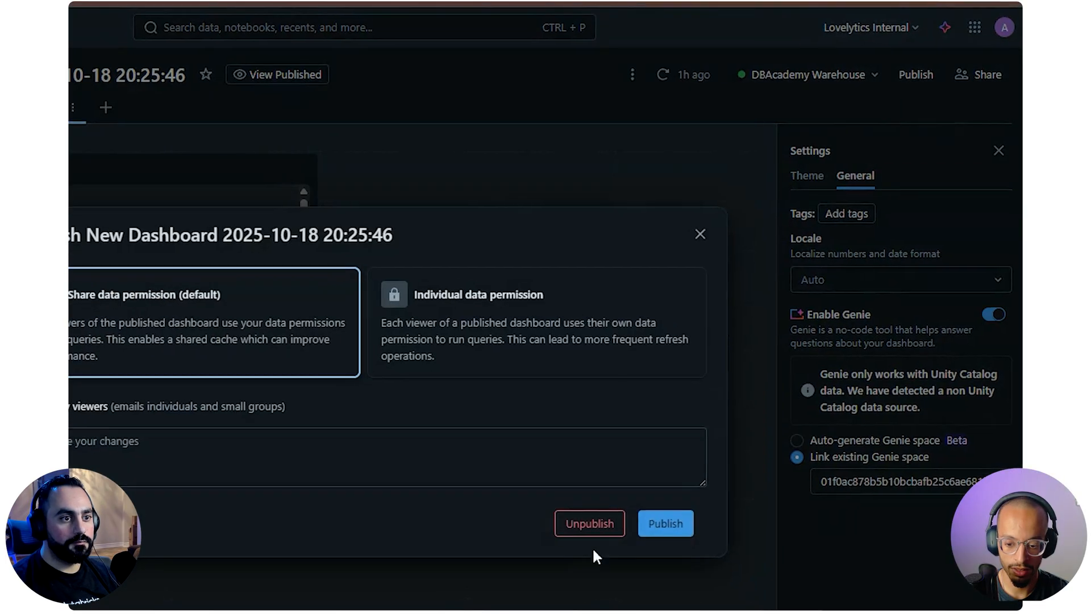
click(681, 514)
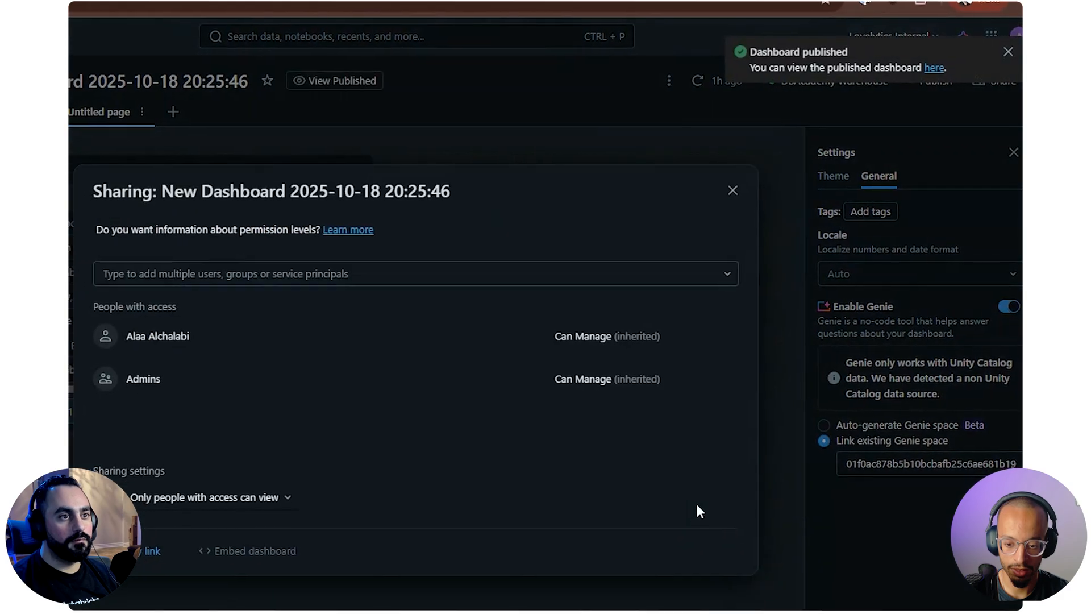
click(745, 192)
click(942, 72)
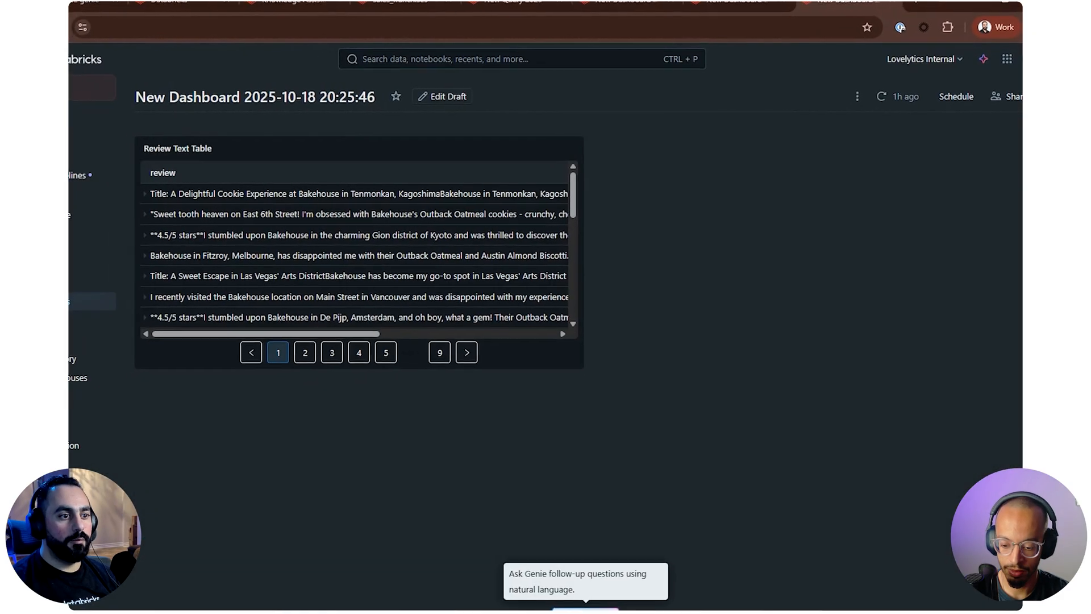
Ask the published dashboard's Genie "what is the average rating for the bakehouse for Tokyo bites"
click(585, 609)
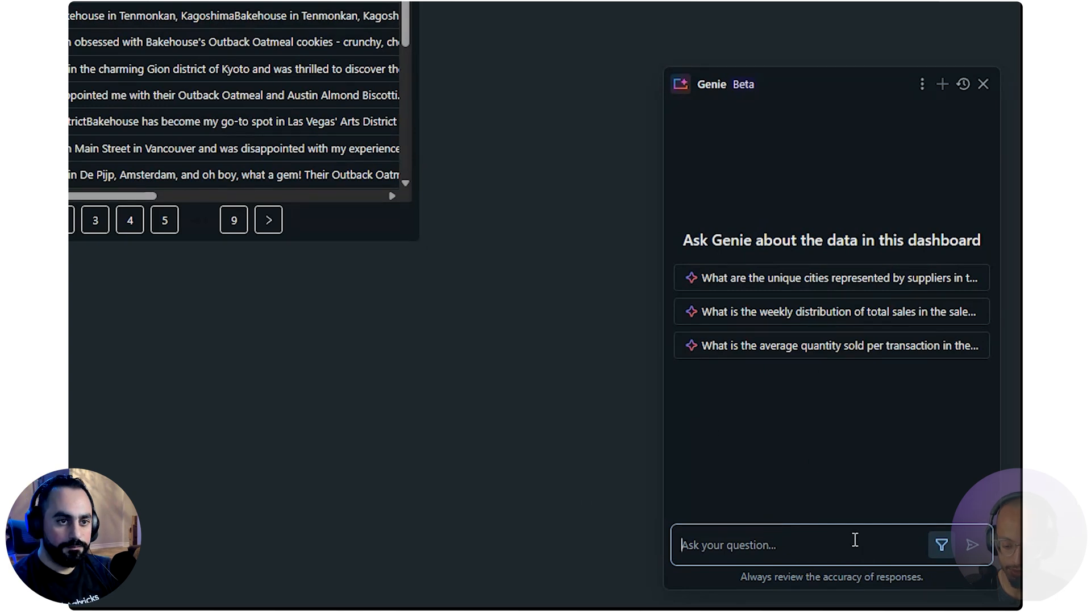
text(what is the average)
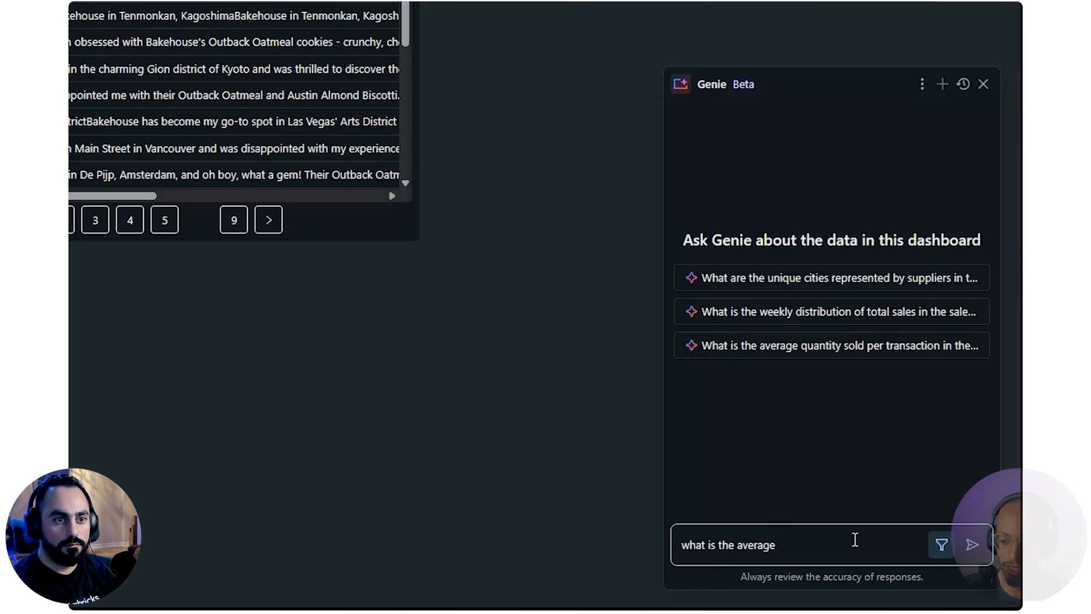
text(ar)
key(BackSpace)
key(BackSpace)
text(rating for the )
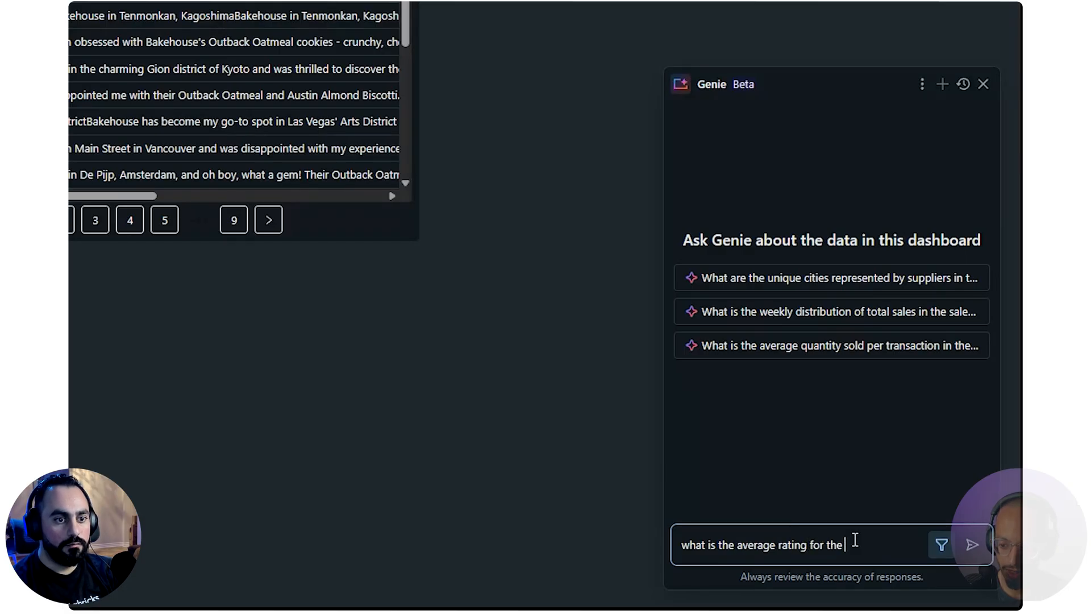
text(bakehouse for Toky)
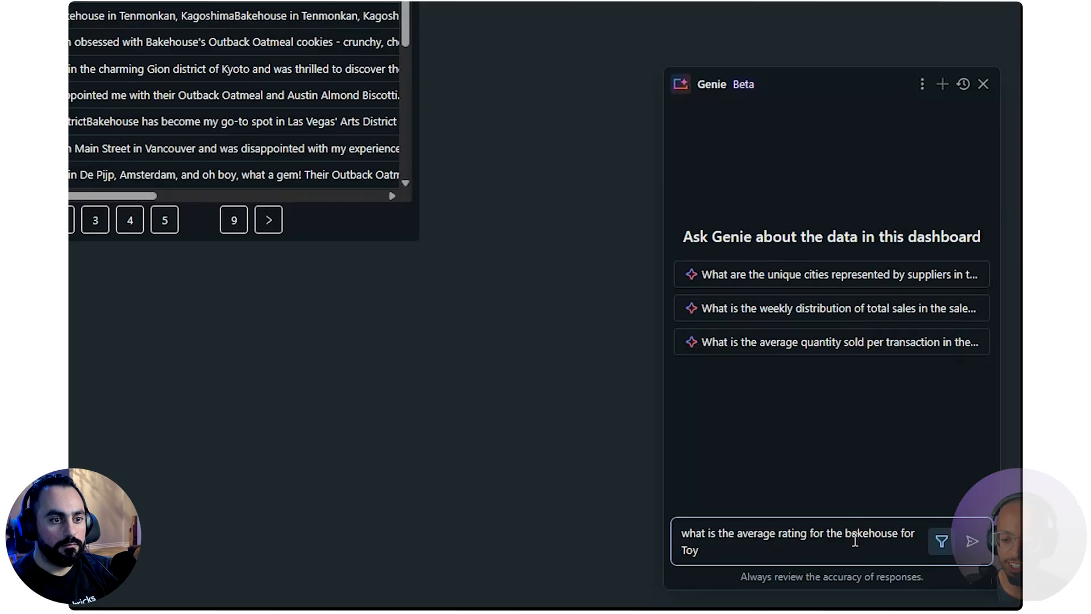
text(o buite)
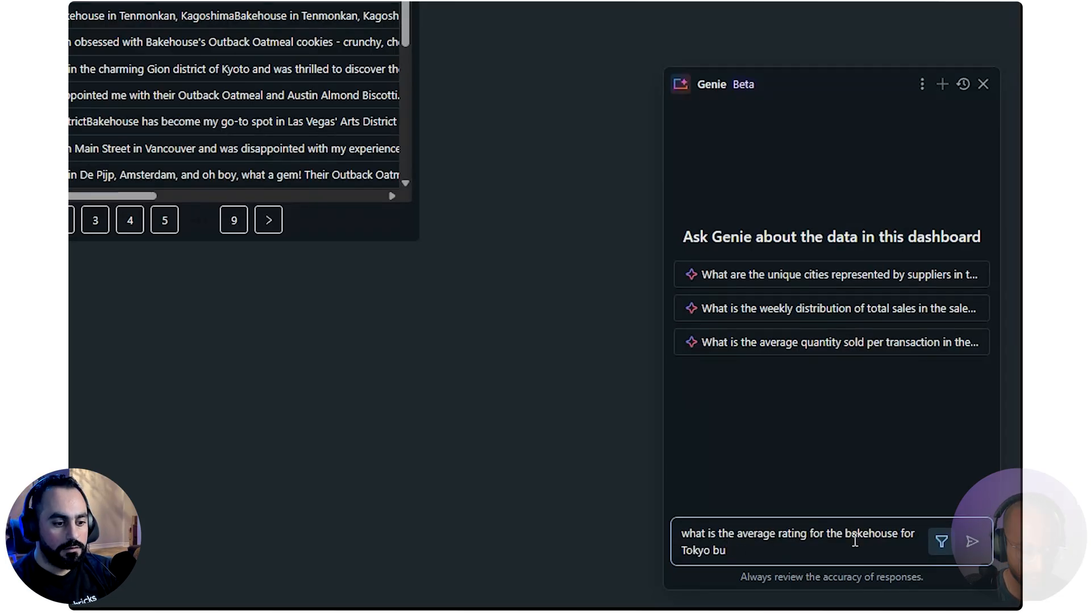
key(BackSpace)
text(ites)
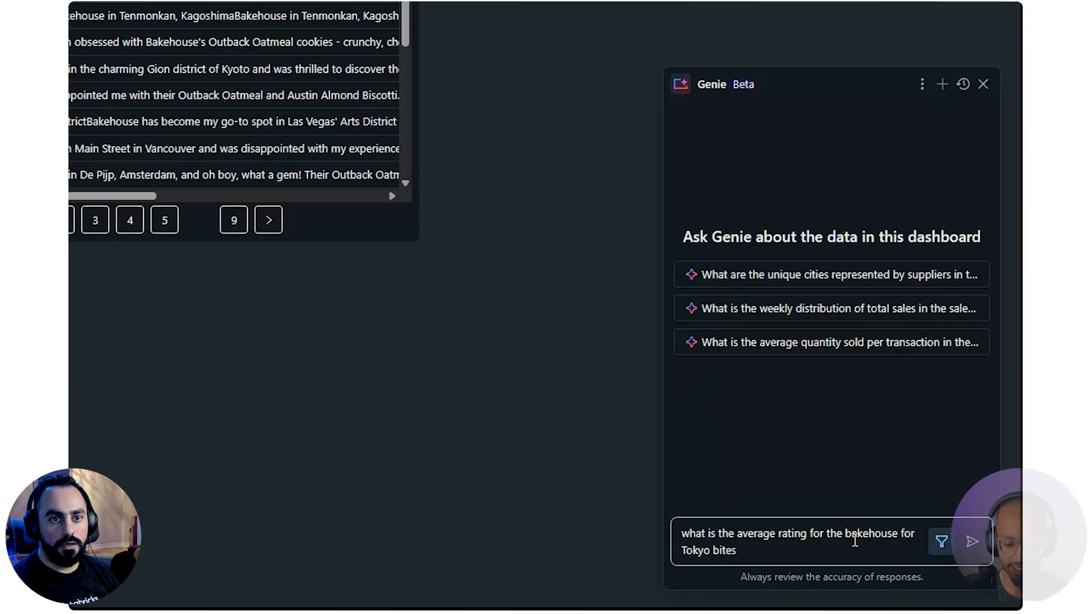
key(Return)
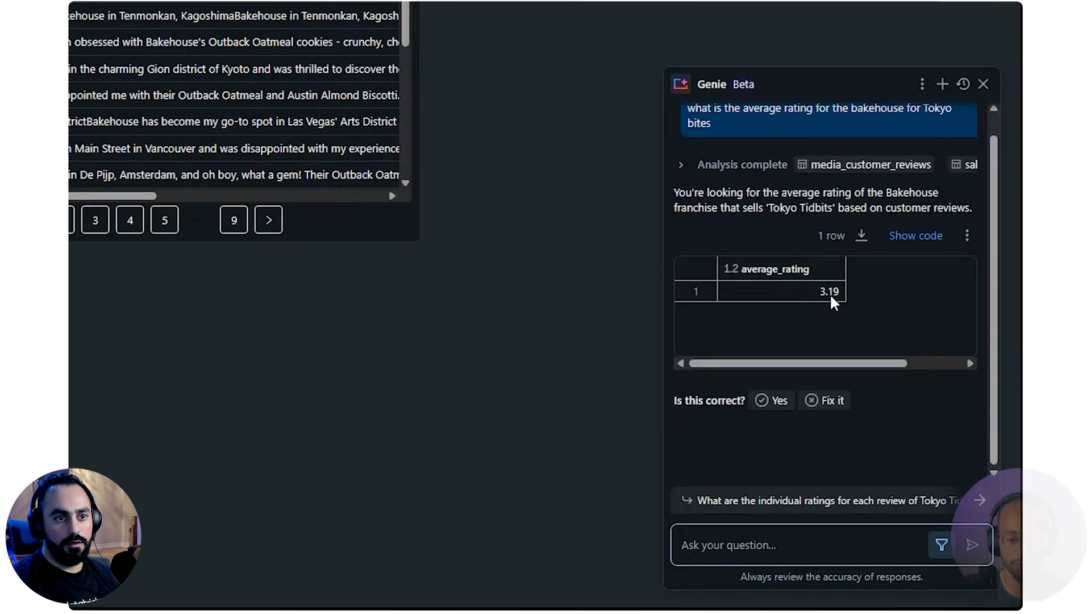
Examine the SQL behind Genie's average rating answer in a widened chat, checking the franchiseID subquery, sales_transactions source and product filter, then hide it
click(930, 241)
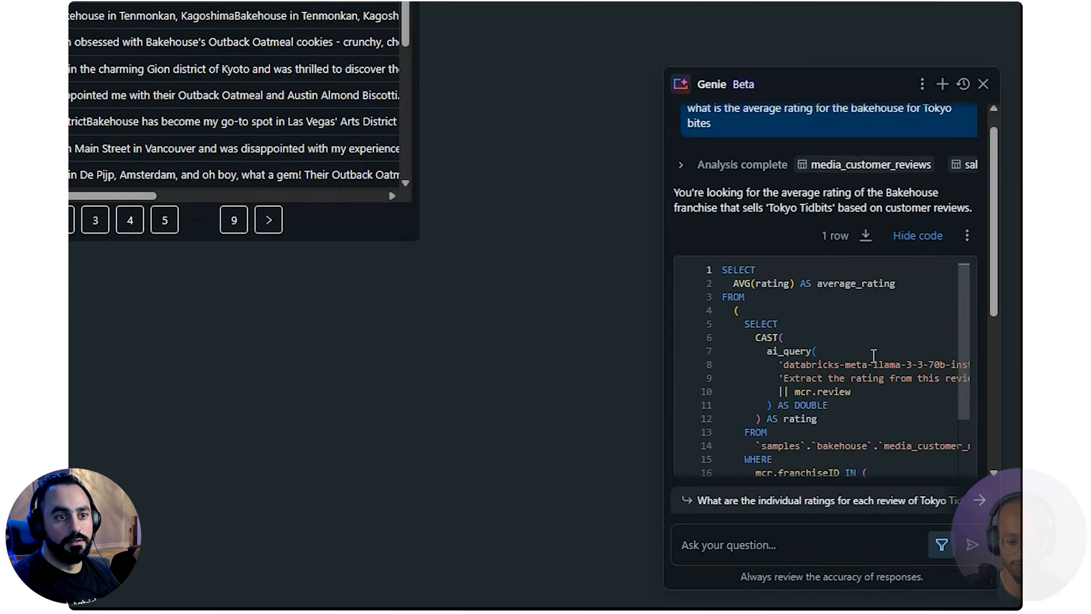
scroll(859, 353, down, 3)
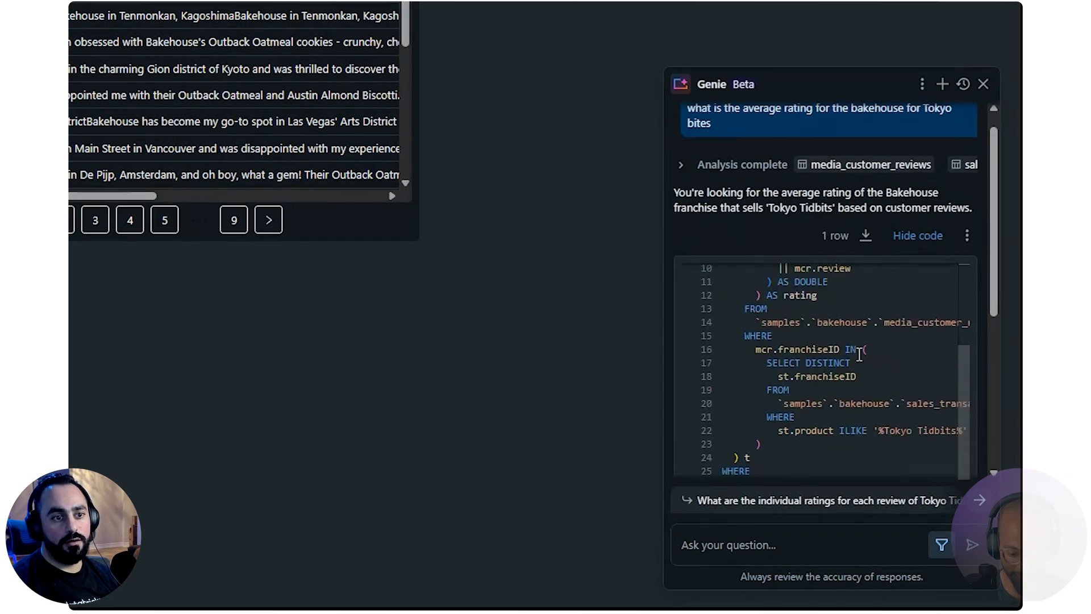
drag(662, 372, 392, 374)
drag(482, 328, 607, 357)
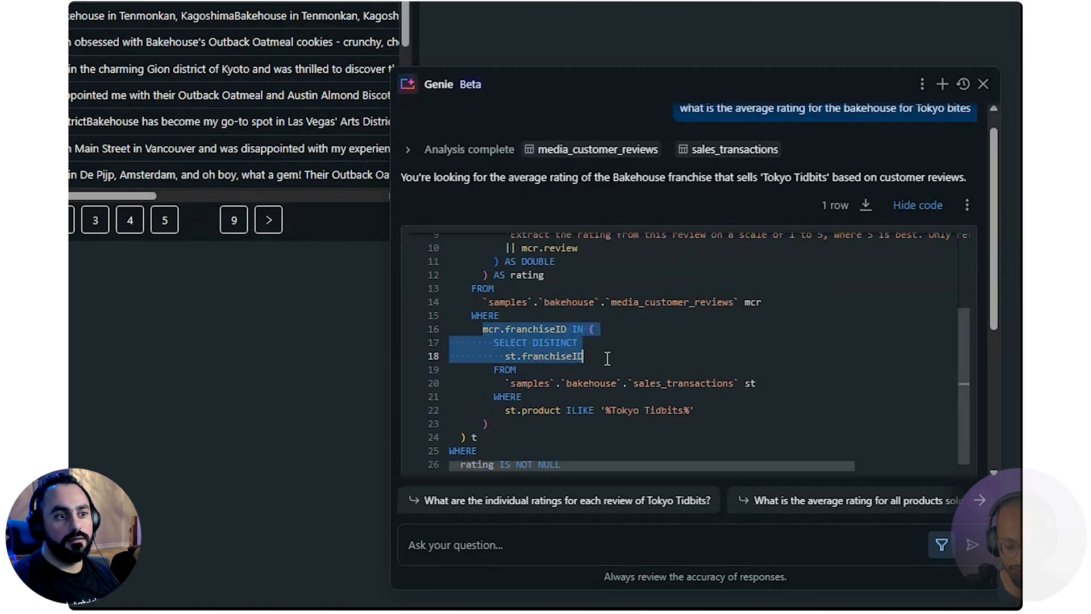
triple_click(692, 387)
double_click(708, 383)
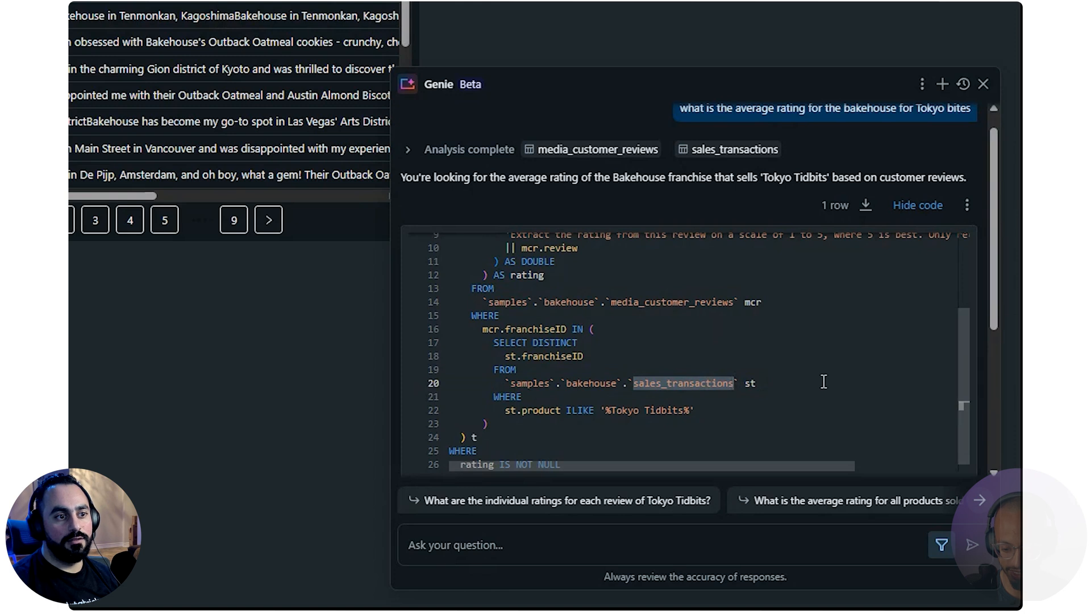
scroll(824, 381, down, 1)
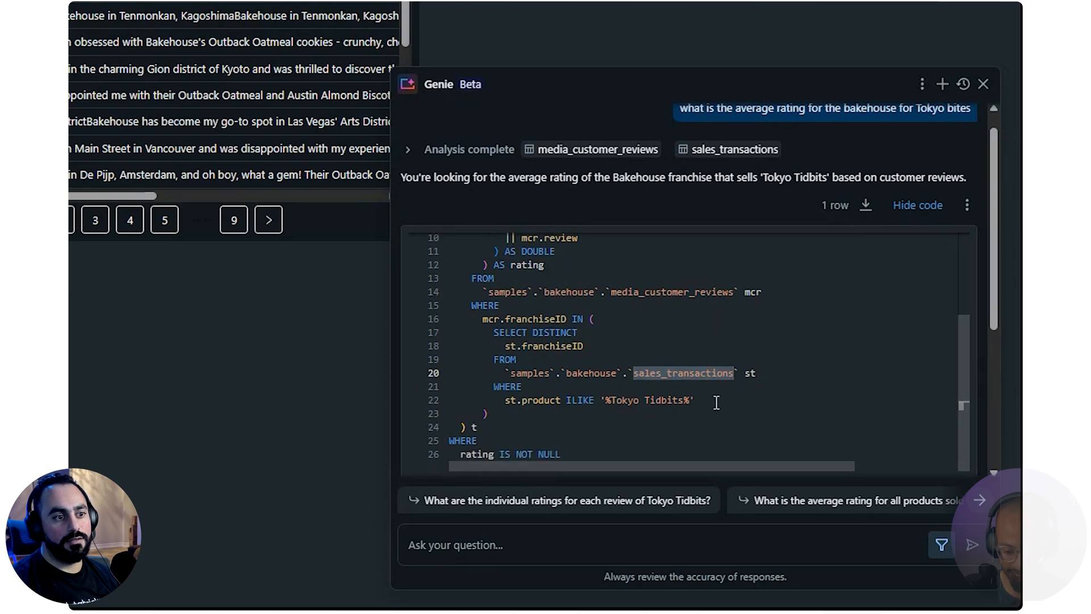
scroll(637, 399, up, 3)
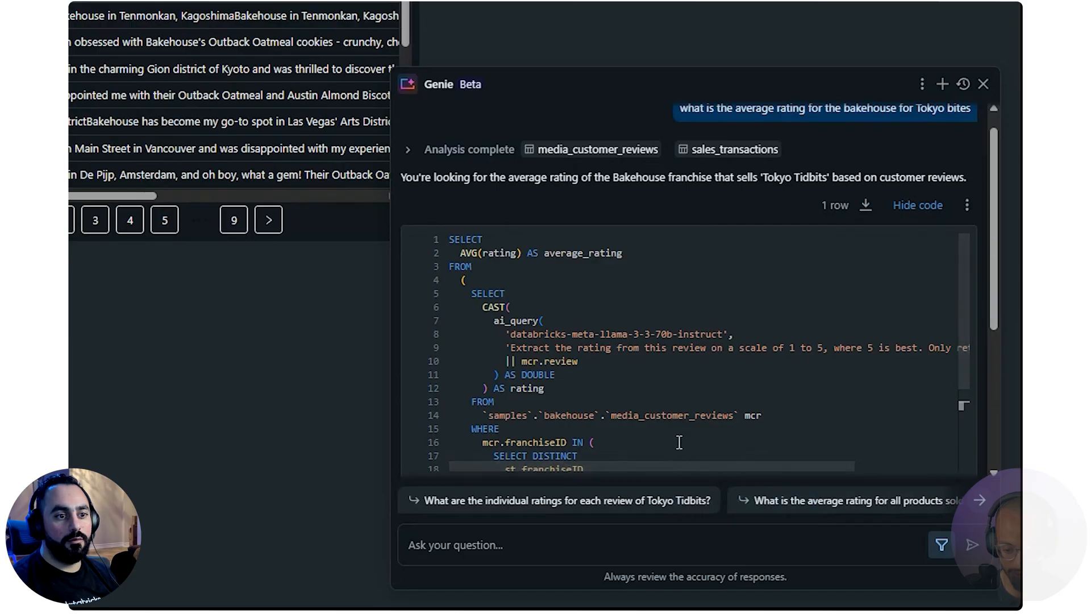
scroll(742, 335, down, 3)
click(896, 206)
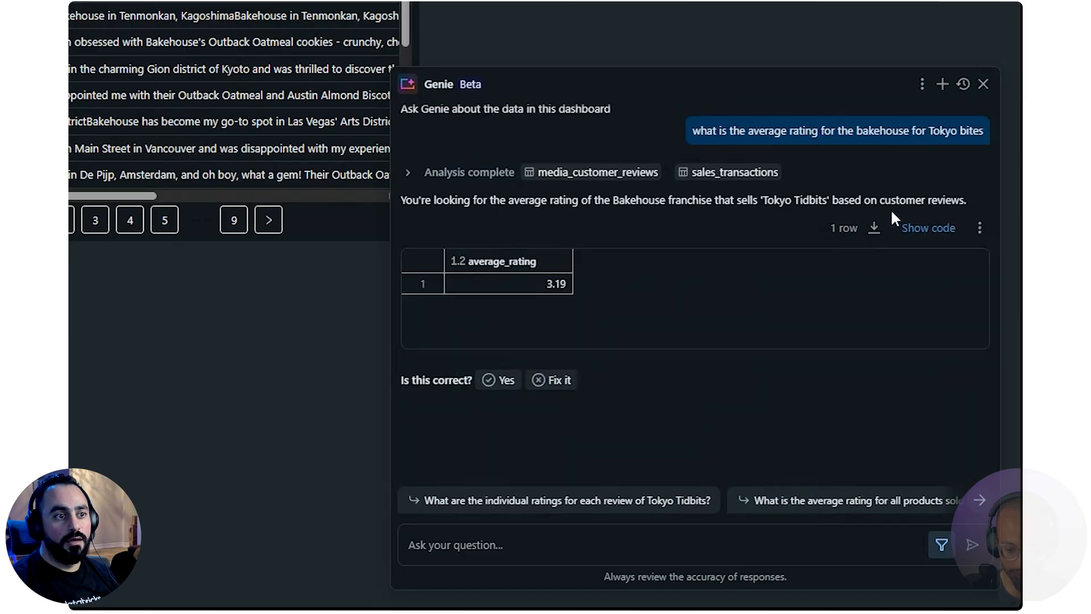
Flag Genie's average rating answer for fixing with the feedback "Tokyo bites is actualy a franchise", and mark the revised answer as correct
click(550, 380)
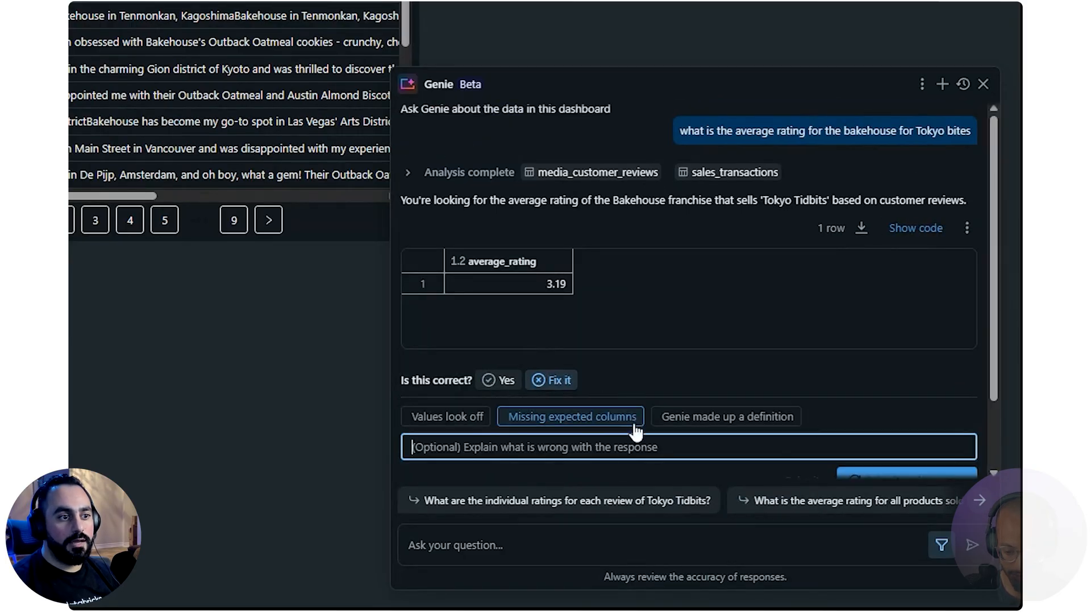
text(Tokyo )
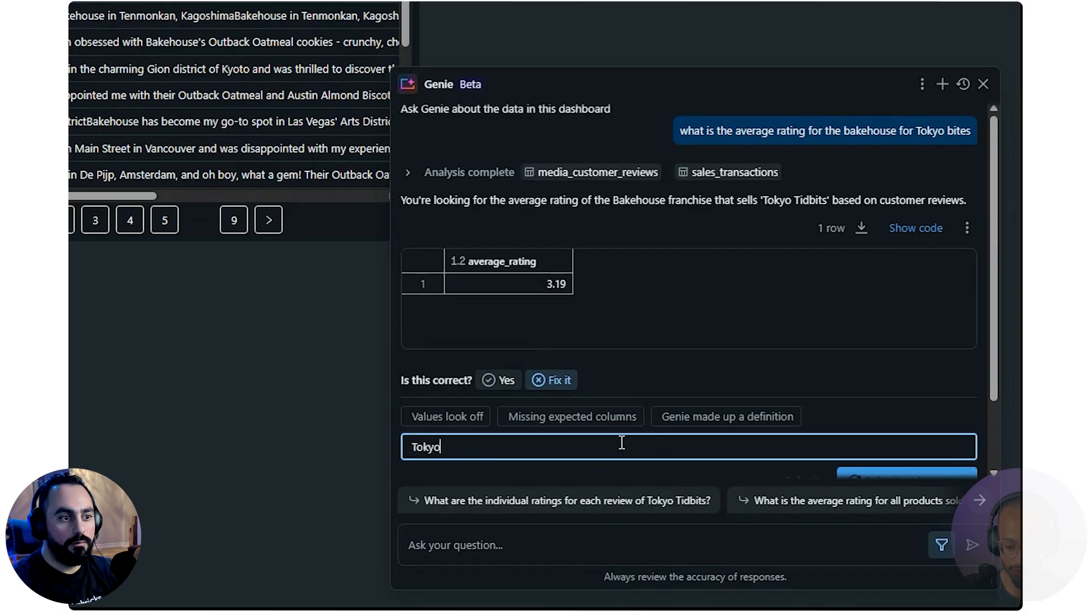
text(bites is act)
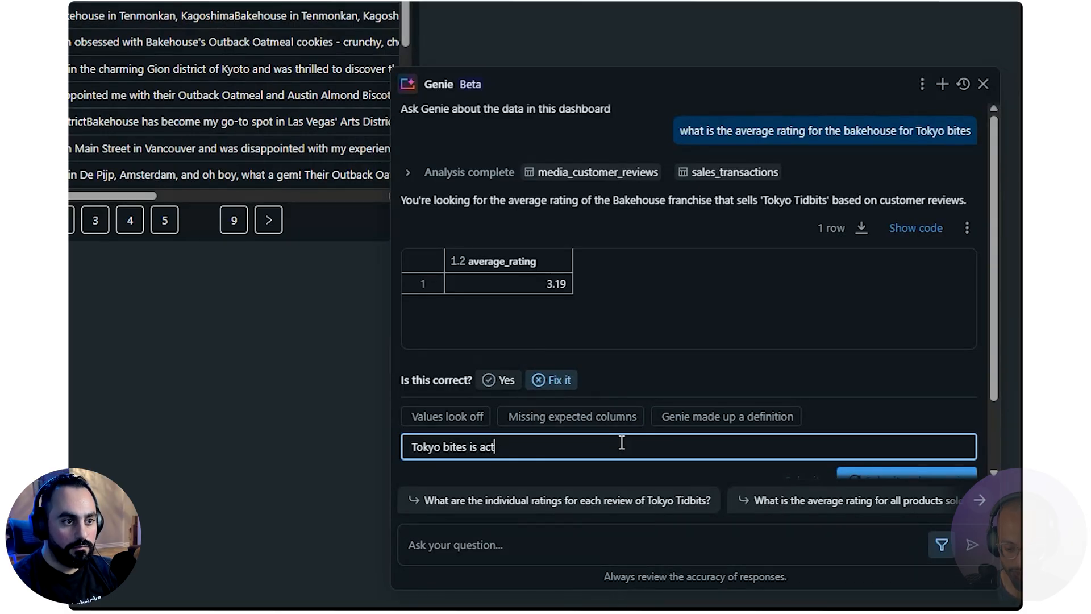
text(ualy a franc)
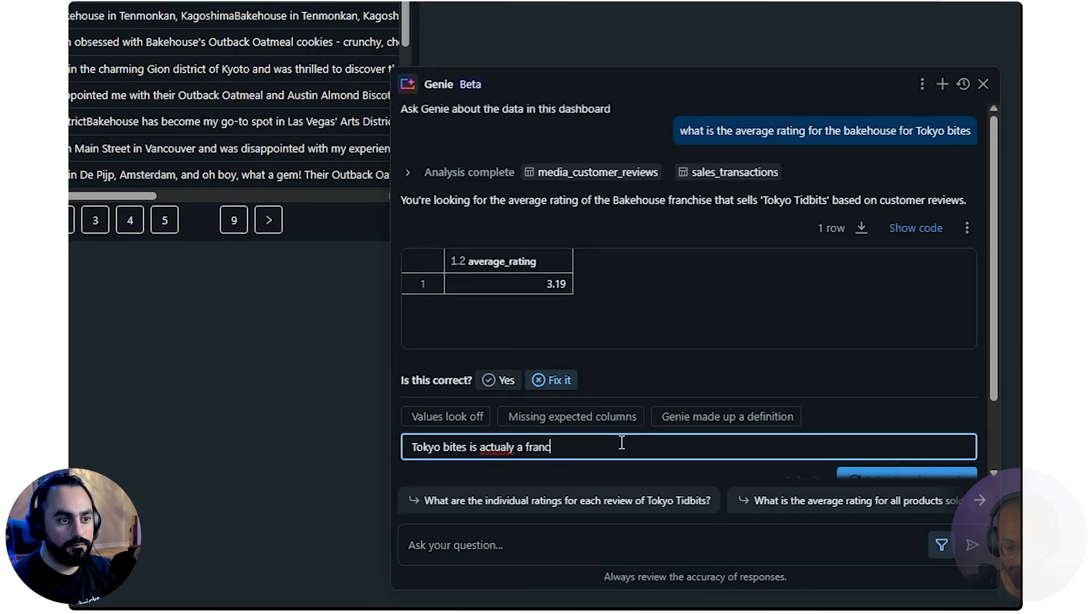
text(hise)
key(Return)
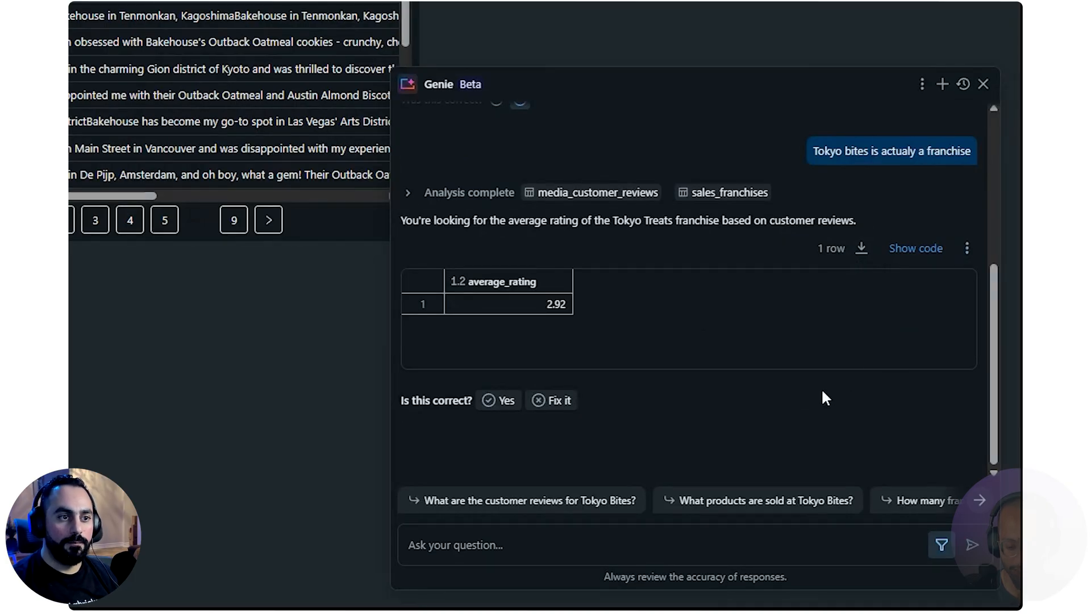
click(499, 401)
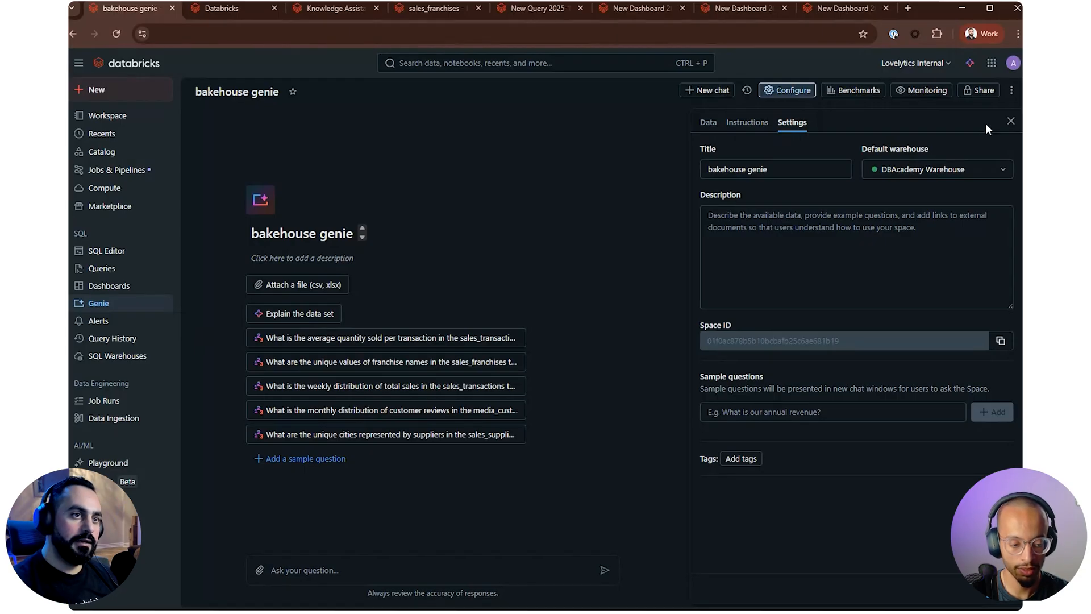
Review the bakehouse genie space's data configuration and its general text instructions
click(708, 122)
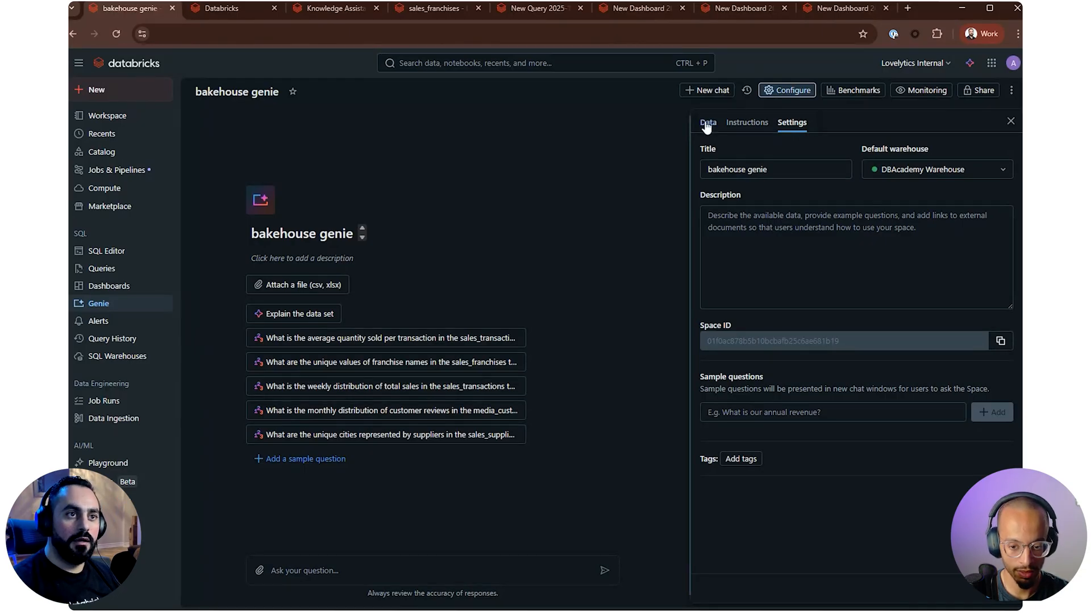
click(762, 126)
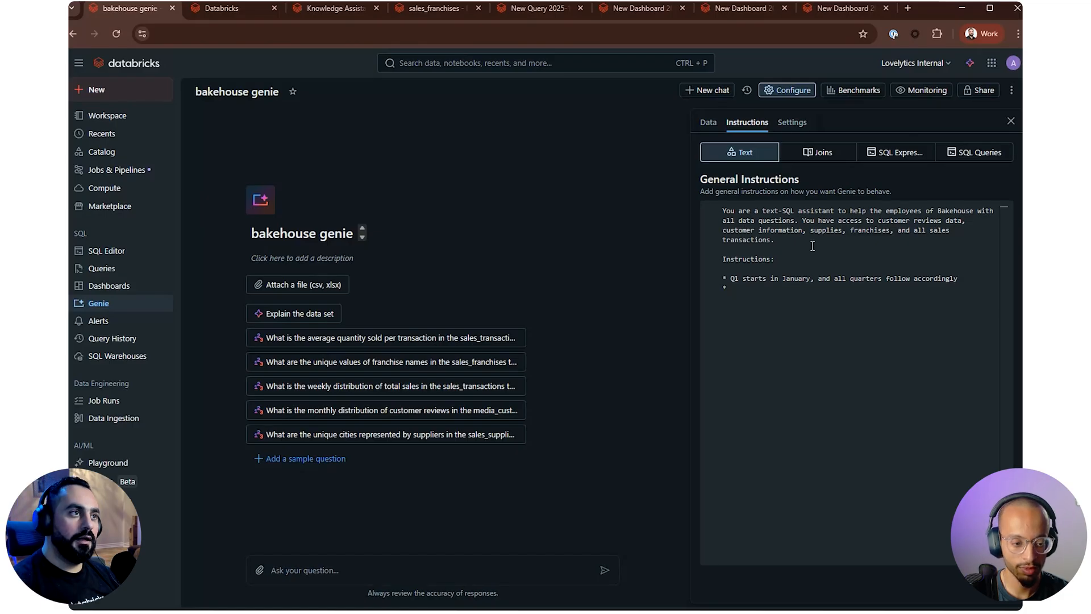
Return to the published dashboard and examine the SQL behind Genie's revised rating answer, checking the media_customer_reviews source and franchiseID subquery
click(820, 13)
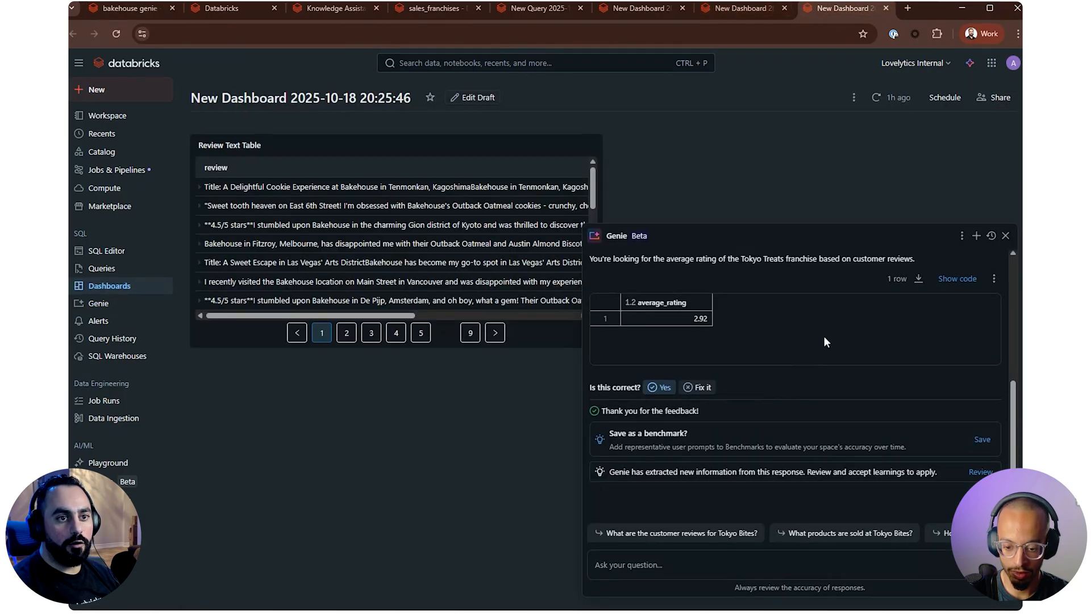
scroll(911, 370, down, 2)
click(944, 400)
scroll(736, 471, down, 3)
drag(749, 499, 724, 463)
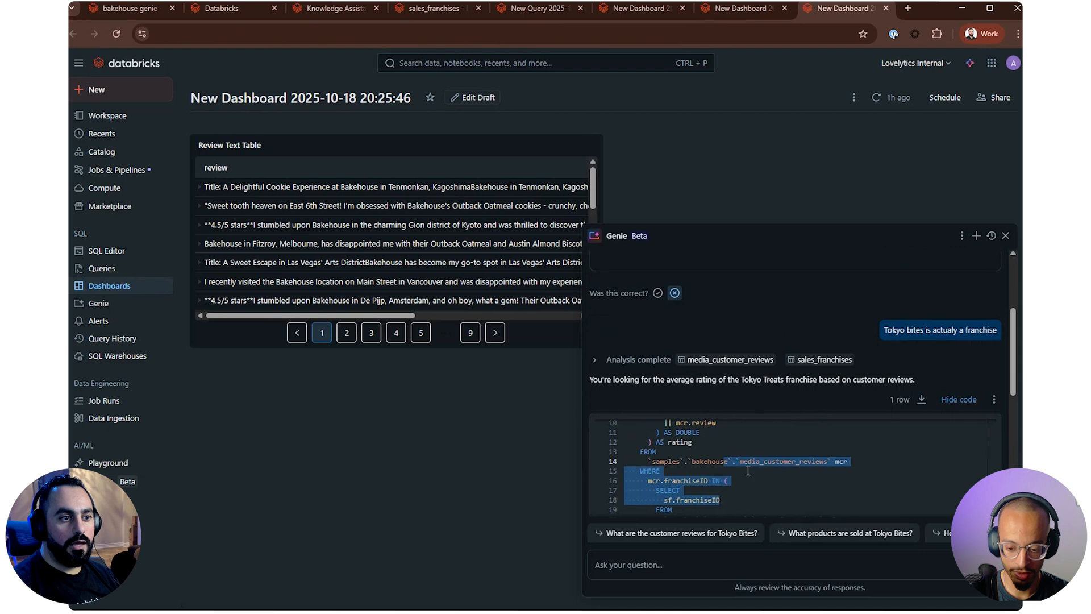
drag(737, 507, 711, 480)
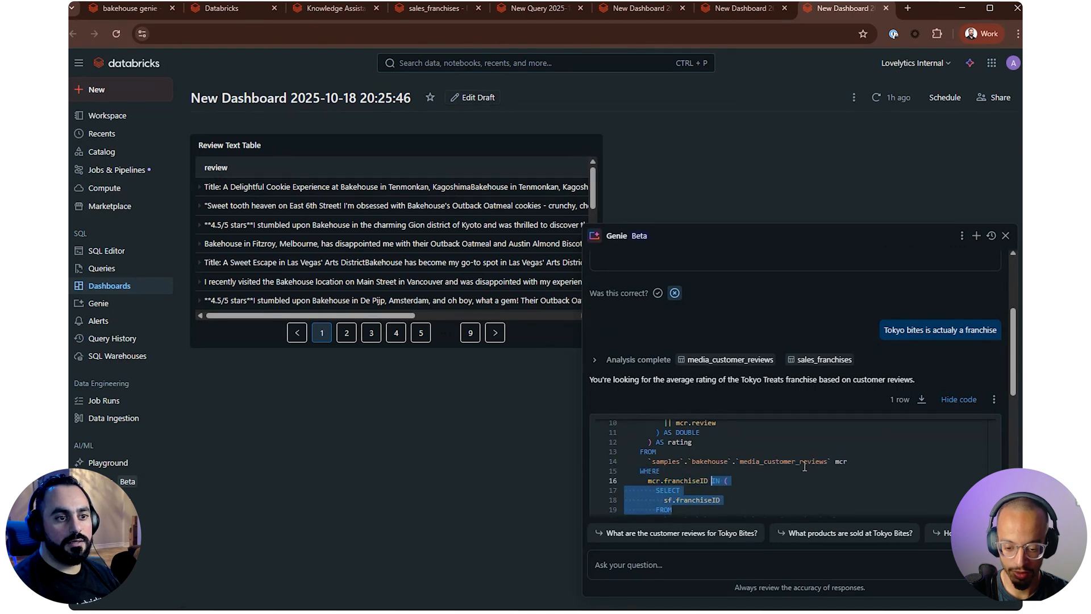